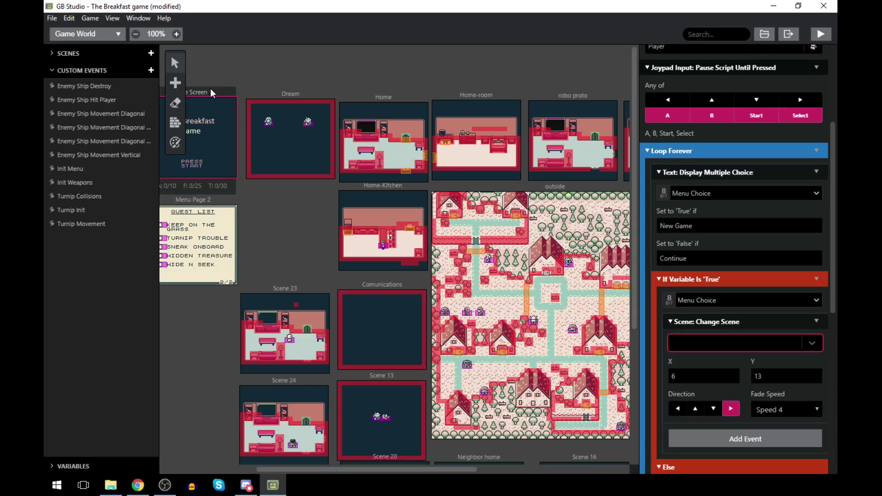
left_click(771, 343)
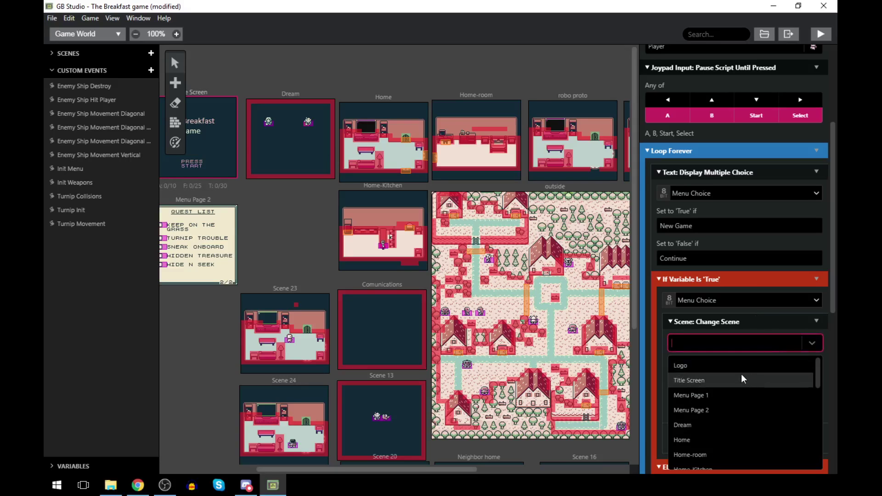
left_click(742, 350)
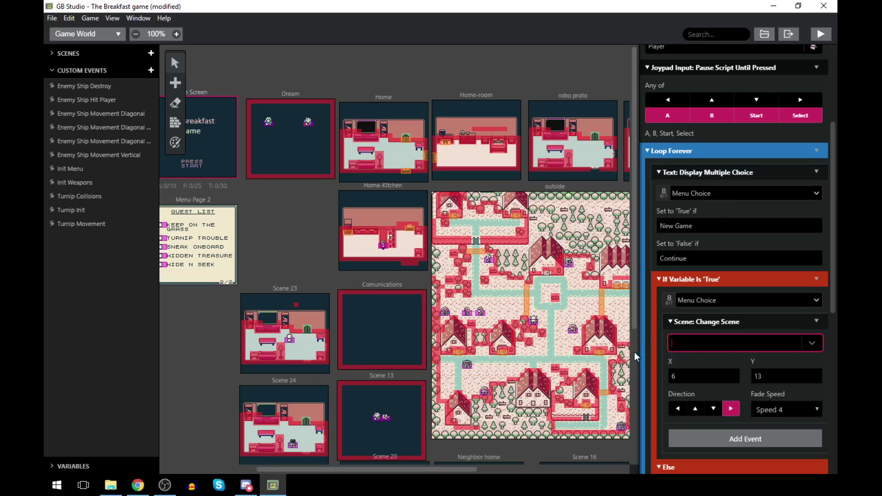
left_click_drag(717, 221, 658, 225)
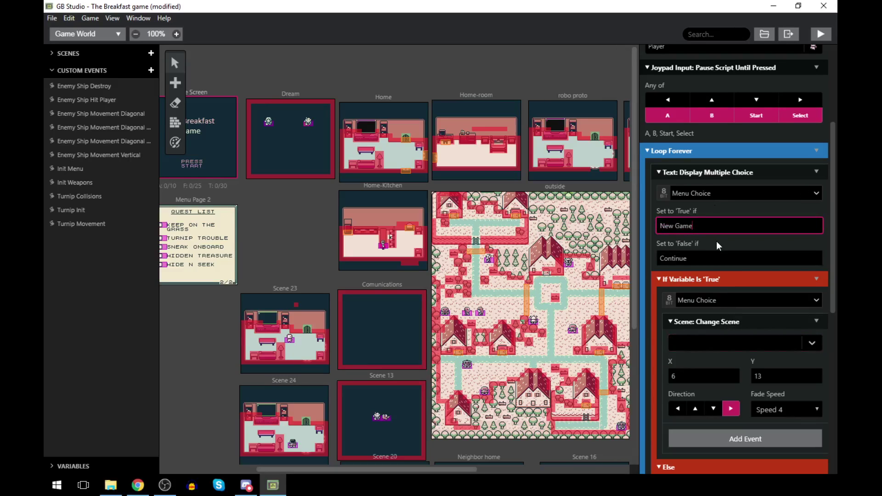
left_click(723, 302)
left_click(723, 302)
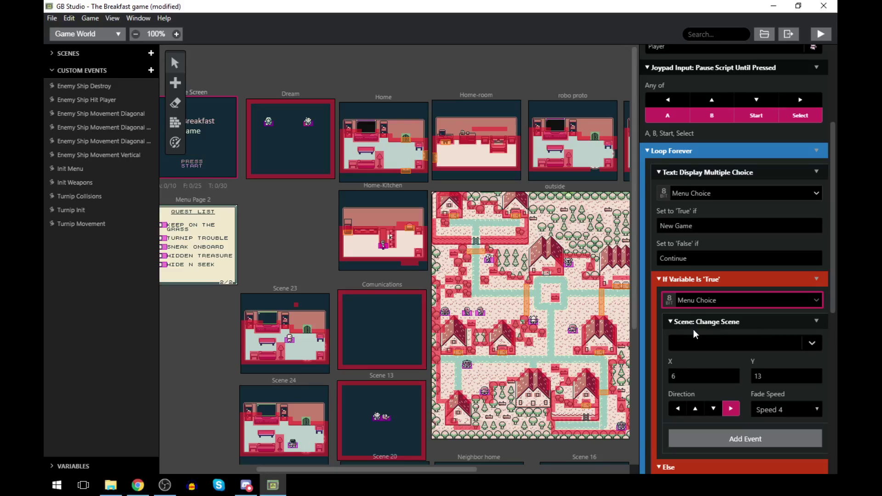
- Set the Change Scene event under the Menu Choice condition to the Dream scene at X 9, Y 13
left_click(696, 336)
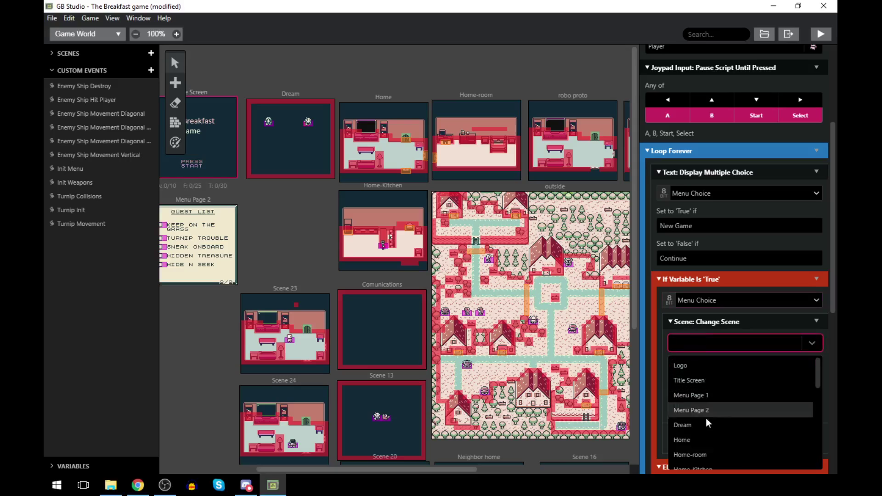
left_click(699, 439)
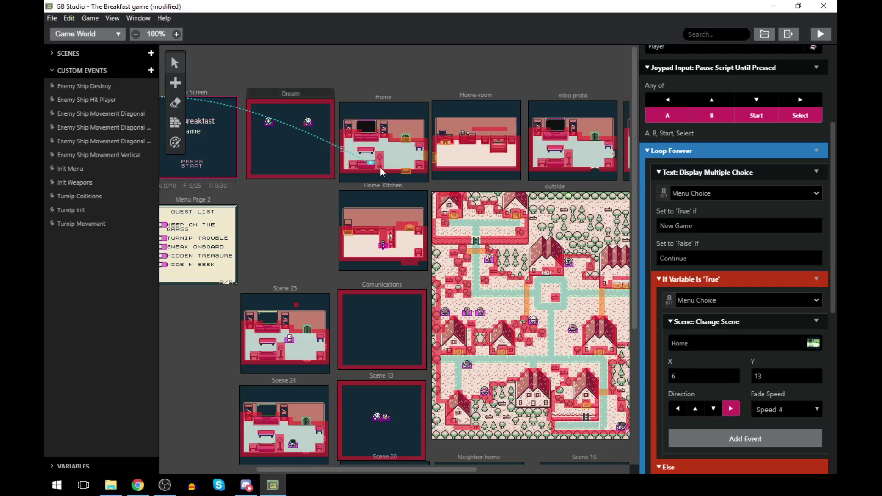
left_click(728, 343)
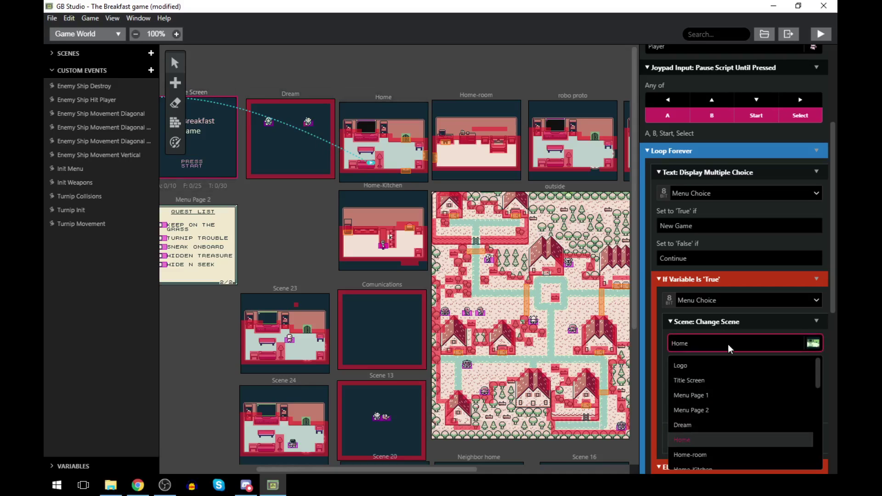
left_click(693, 425)
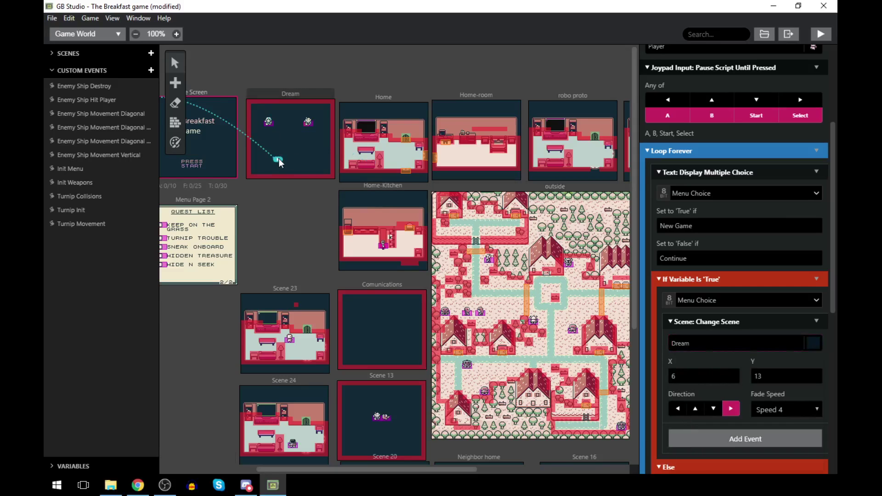
left_click_drag(278, 158, 289, 160)
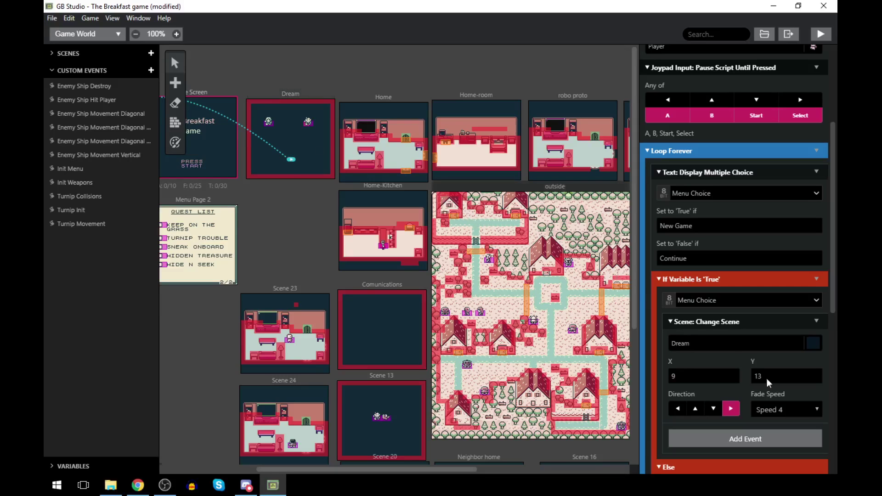
- Set the player's facing direction in the Change Scene event to up
scroll(720, 304, "down", 5)
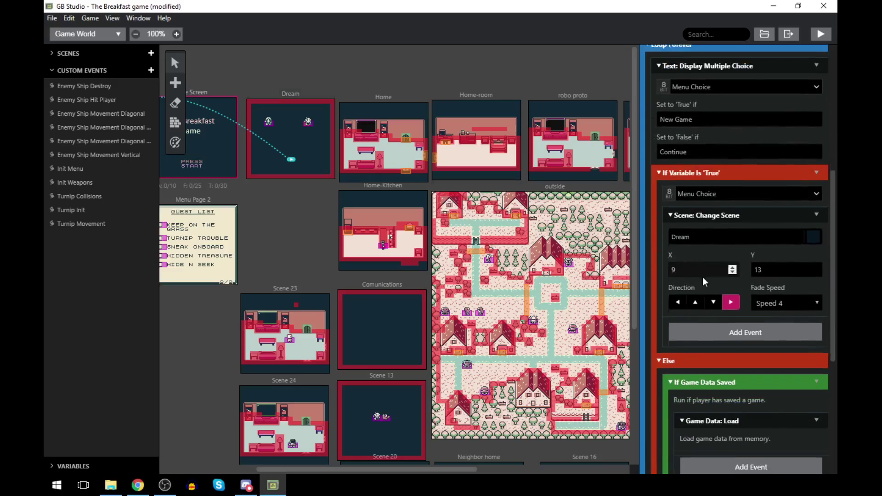
scroll(754, 303, "down", 2)
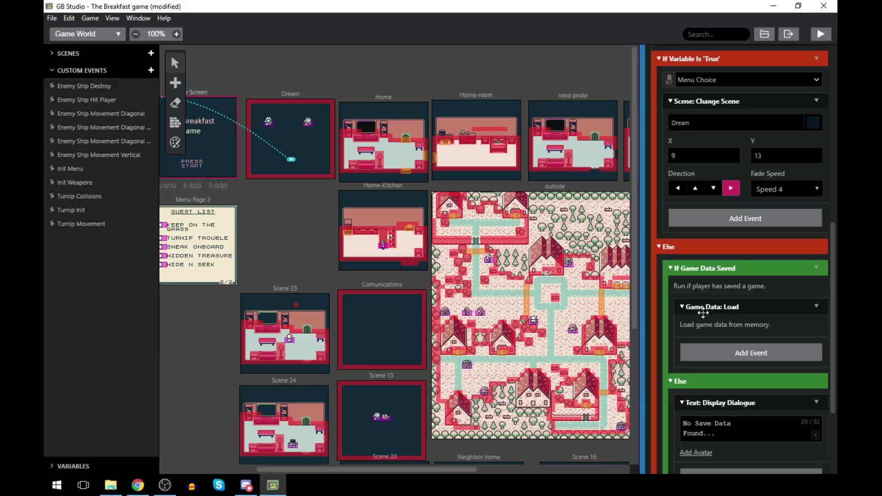
scroll(703, 312, "down", 3)
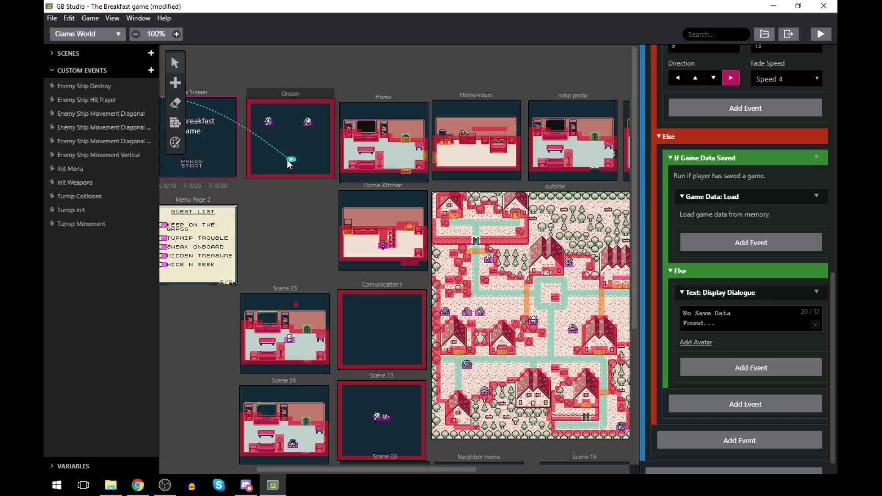
scroll(771, 243, "up", 3)
left_click(692, 245)
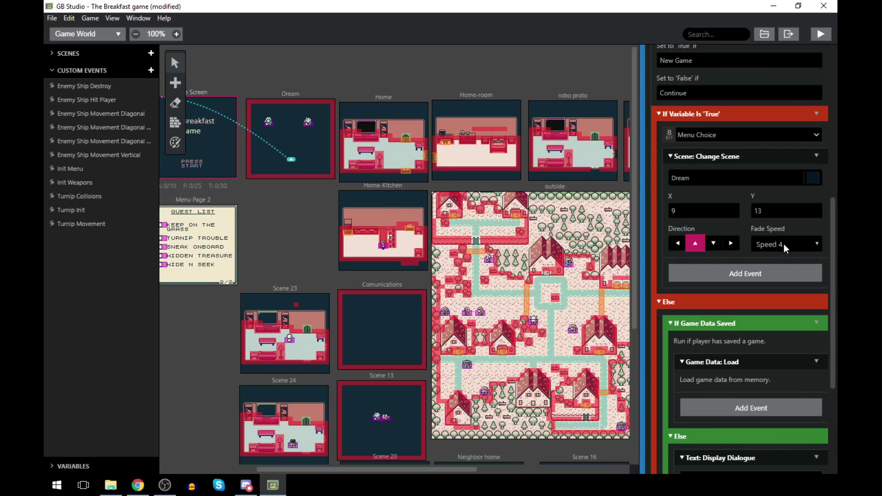
- Examine the Else branch with the saved game check and its no-save-data dialogue
scroll(787, 216, "down", 3)
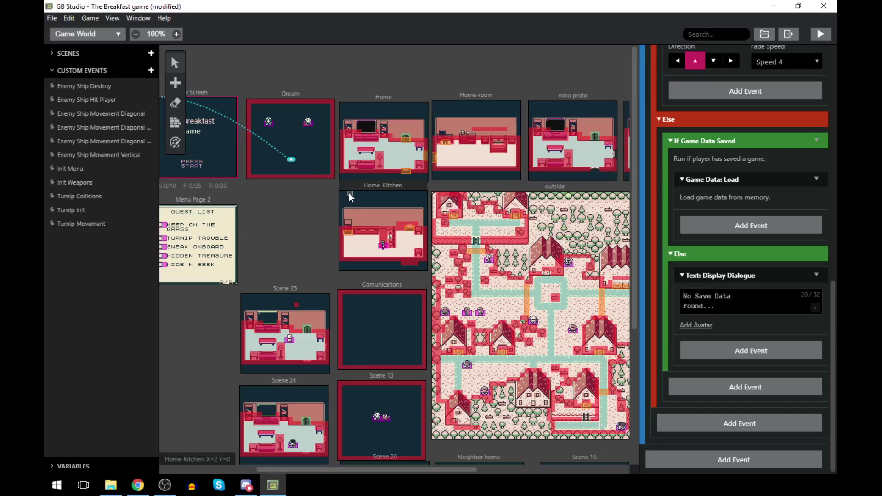
mouse_move(825, 319)
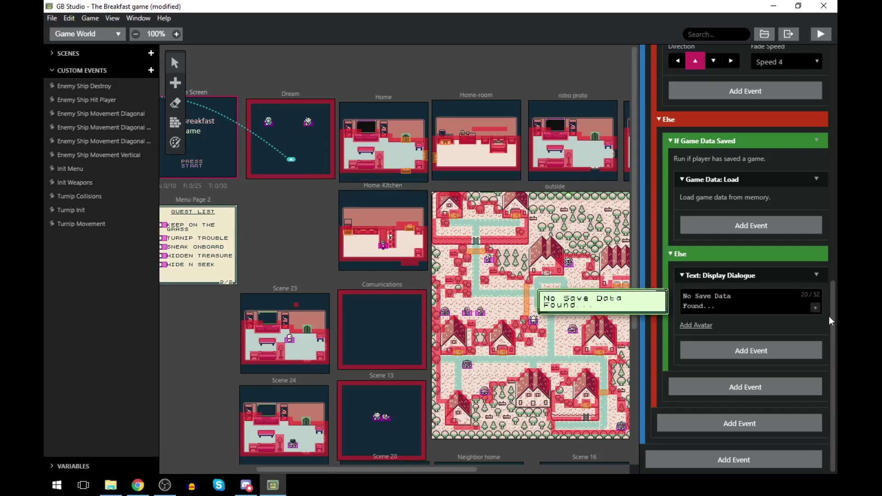
scroll(702, 252, "up", 5)
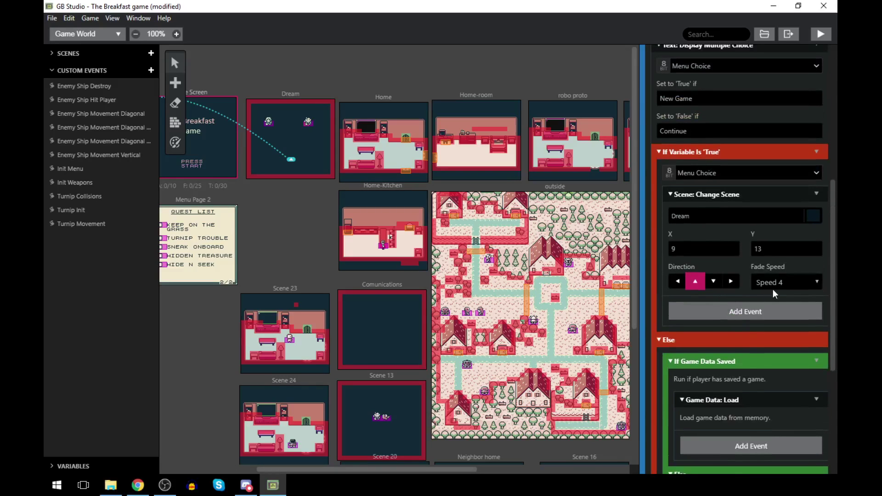
- Select the Dream scene, examine the variable resets in its On Init script and collapse the reset vars group
left_click(291, 93)
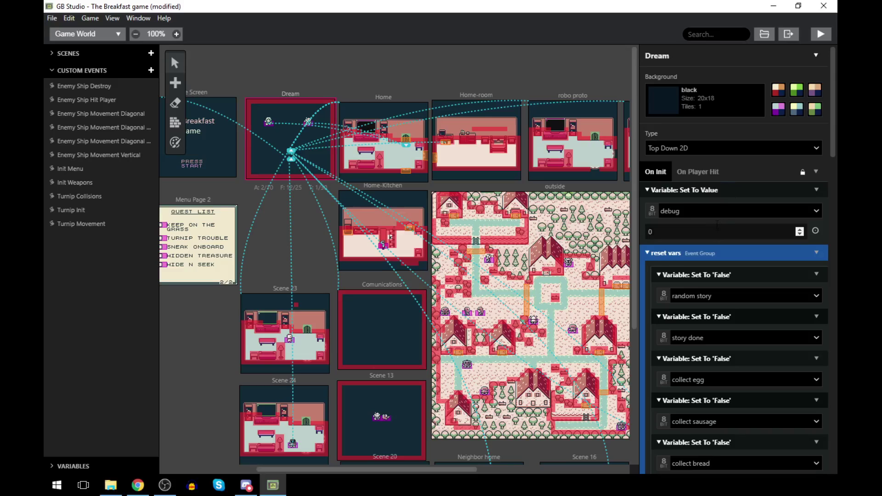
scroll(735, 253, "down", 6)
scroll(741, 276, "up", 6)
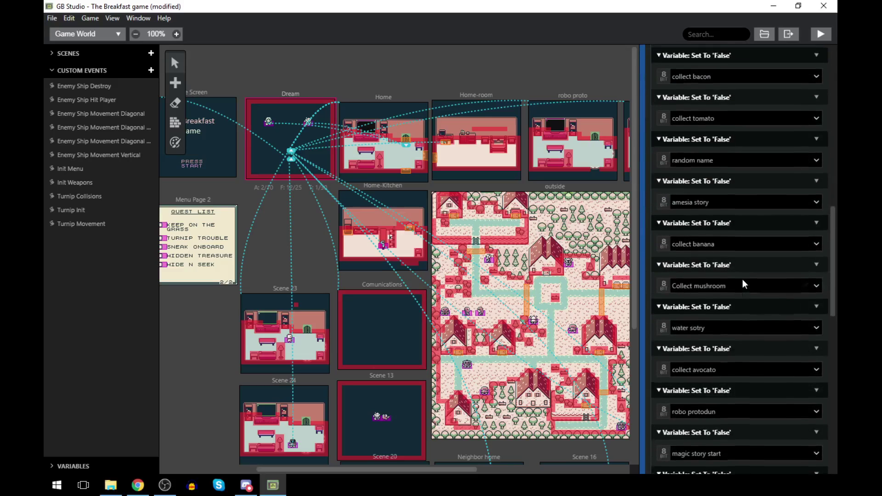
left_click(656, 256)
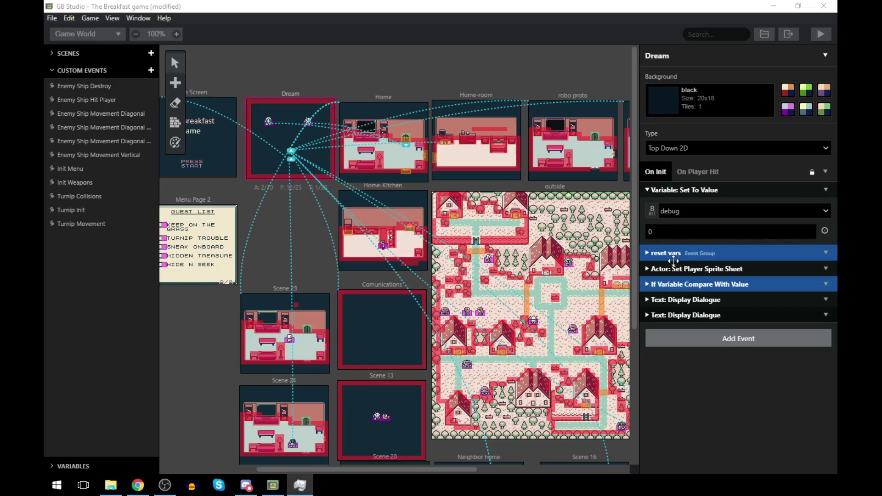
- Examine the dialogue and variable events inside the Dream scene's playthough count comparison, then collapse it
left_click(645, 286)
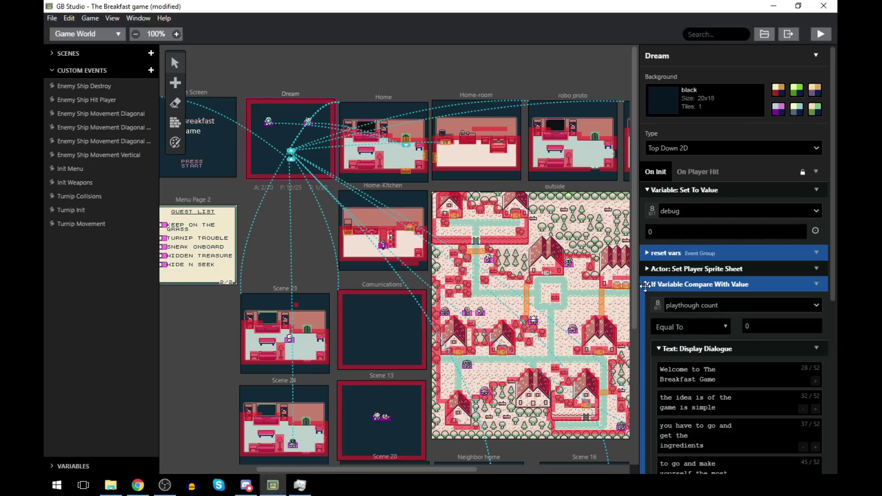
scroll(749, 338, "down", 6)
scroll(749, 338, "up", 4)
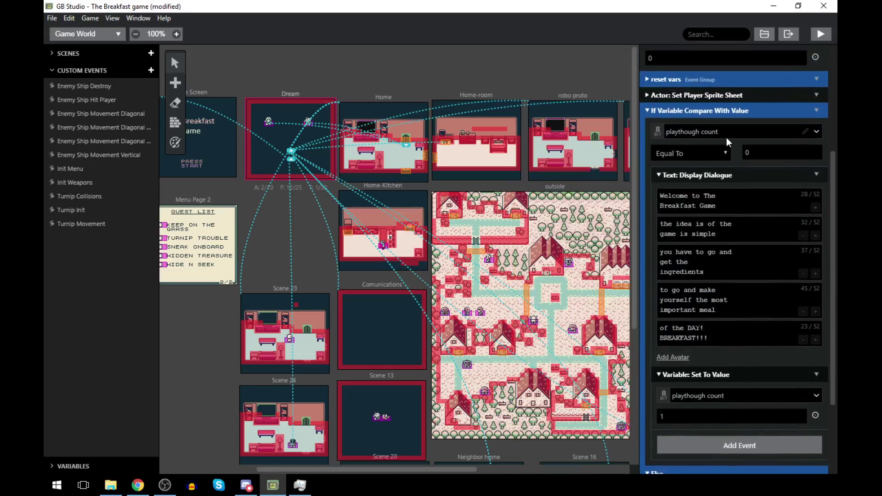
left_click(647, 110)
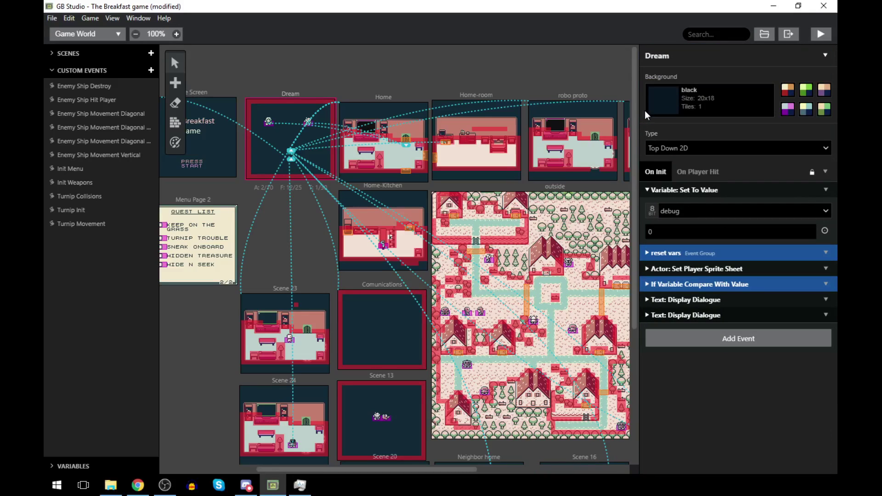
- Examine the Dream scene's last two Display Dialogue events and its Set Player Sprite Sheet event
left_click(646, 299)
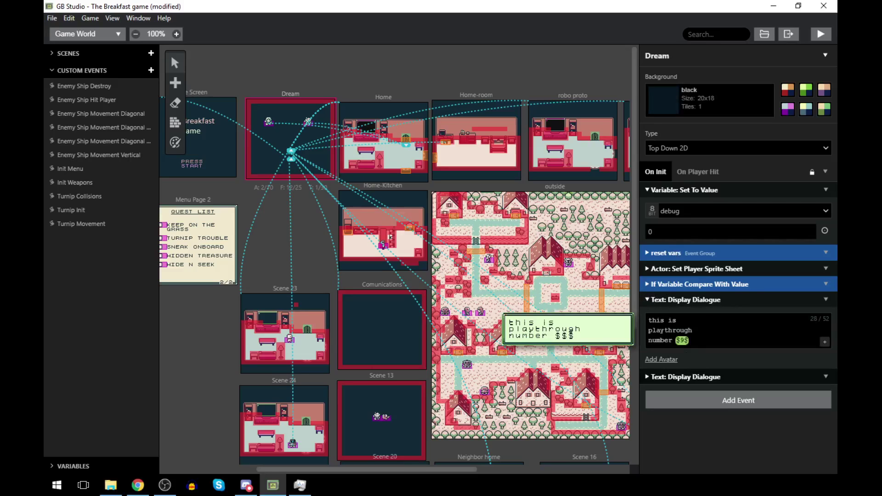
left_click(661, 382)
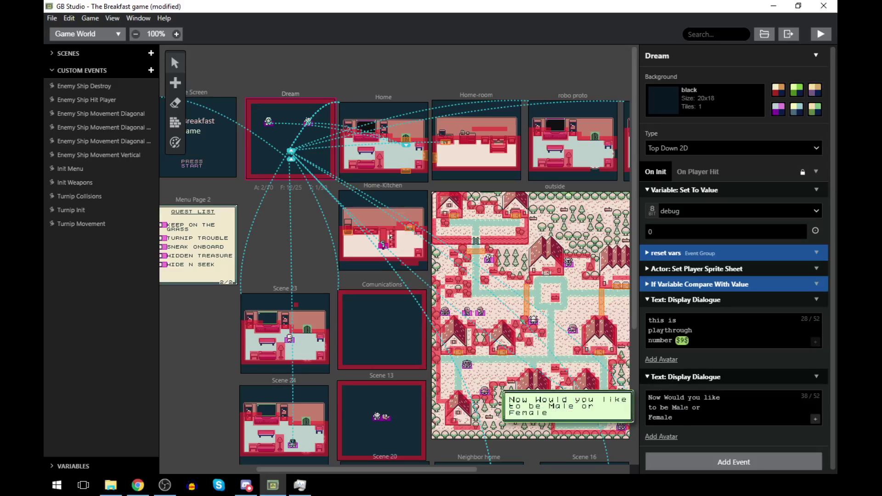
left_click(653, 270)
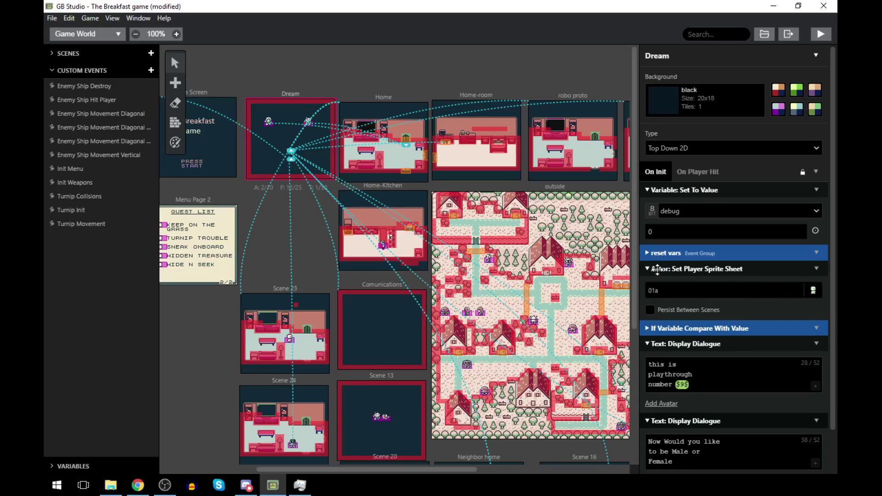
left_click(657, 269)
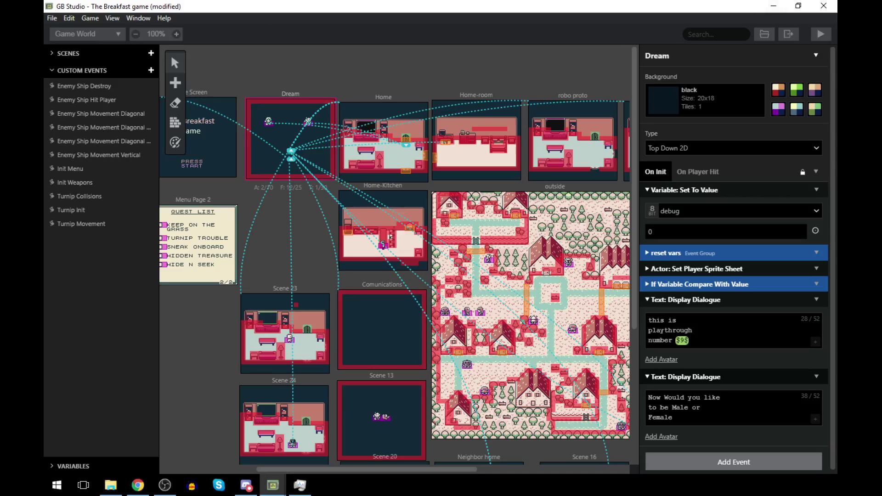
- Switch to the running game's test window and choose Continue on its title menu
key("alt+Tab")
left_click(273, 485)
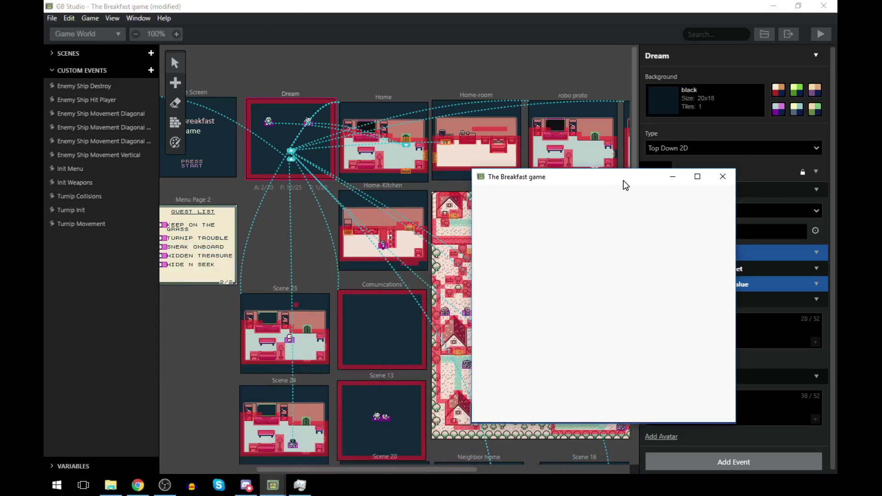
key("Return")
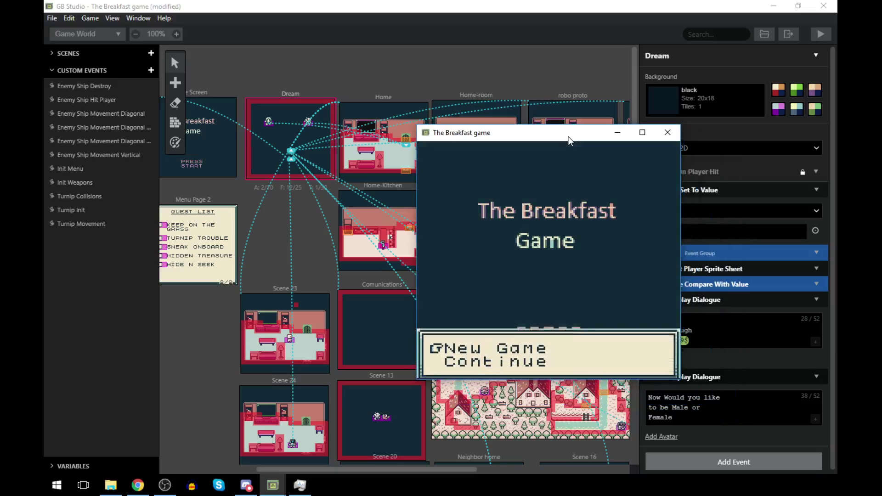
key("Down")
key("Up")
key("Down")
key("Return")
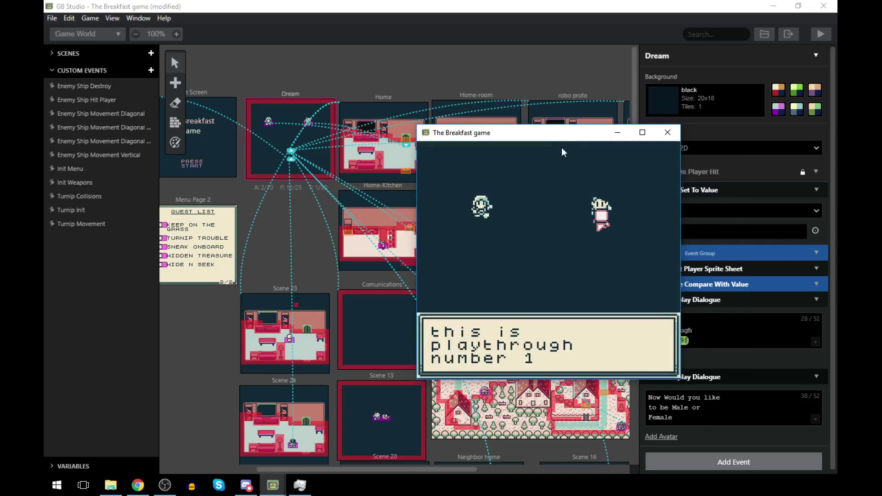
- Advance the Dream scene's opening dialogue, walk to the left character and select it
key("z")
key("z")
key("Left")
key("z")
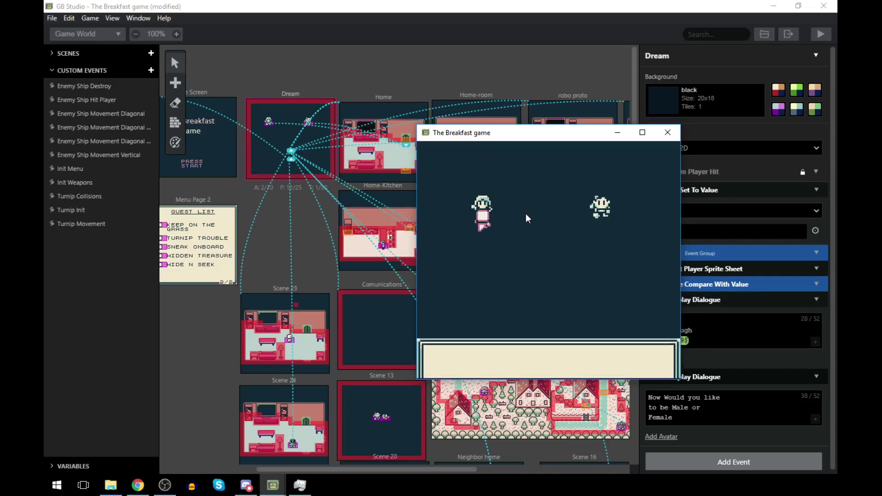
key("z")
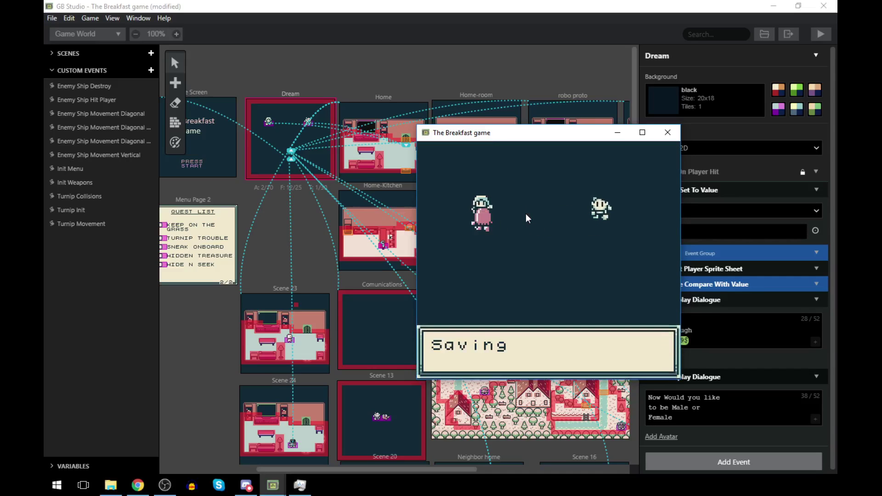
- Dismiss the saving message and choose story 9 in the game's numbered story selection menus
key("z")
key("Down")
key("Down")
key("Down")
key("Down")
key("Down")
key("Down")
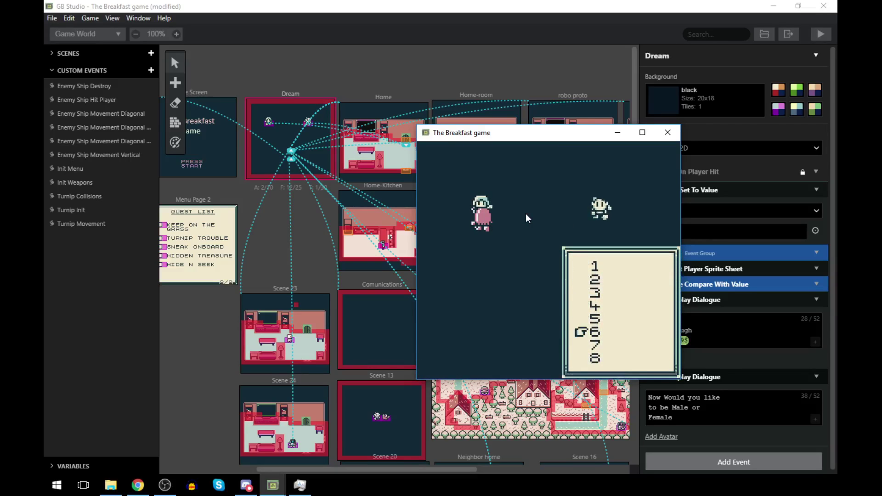
key("Up")
key("z")
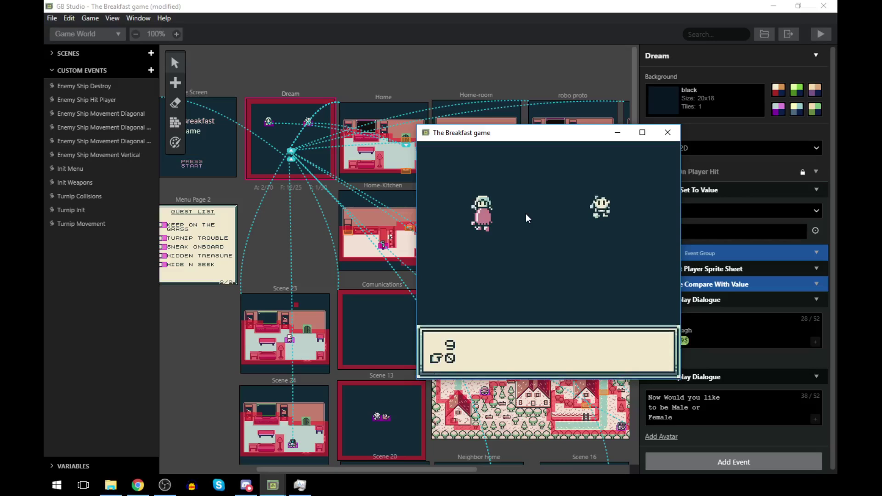
key("z")
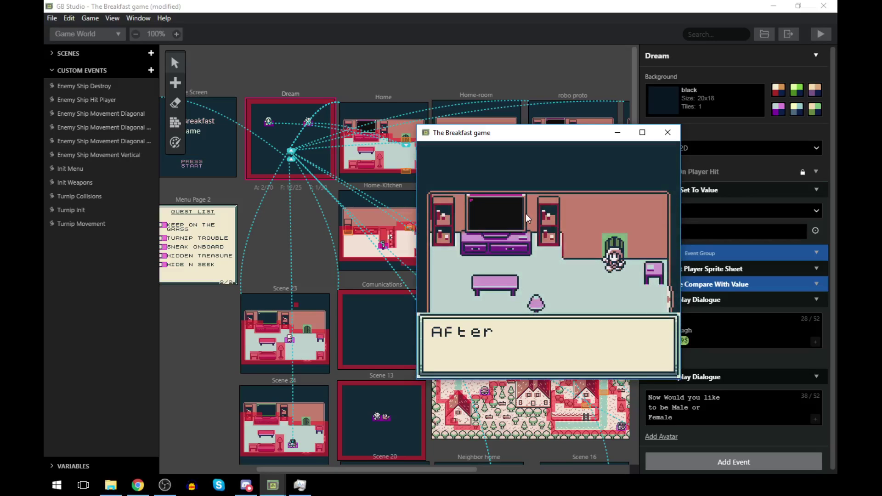
- Advance the Home scene's opening story dialogue through to its end
key("z")
key("z")
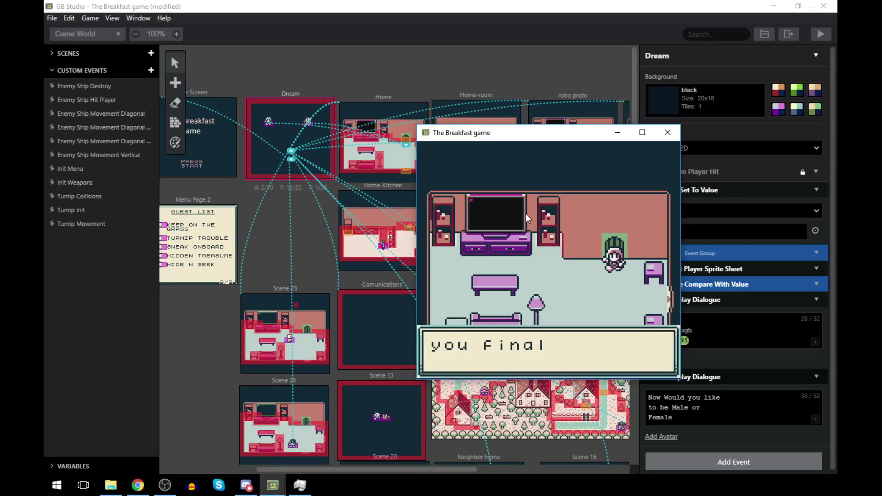
key("z")
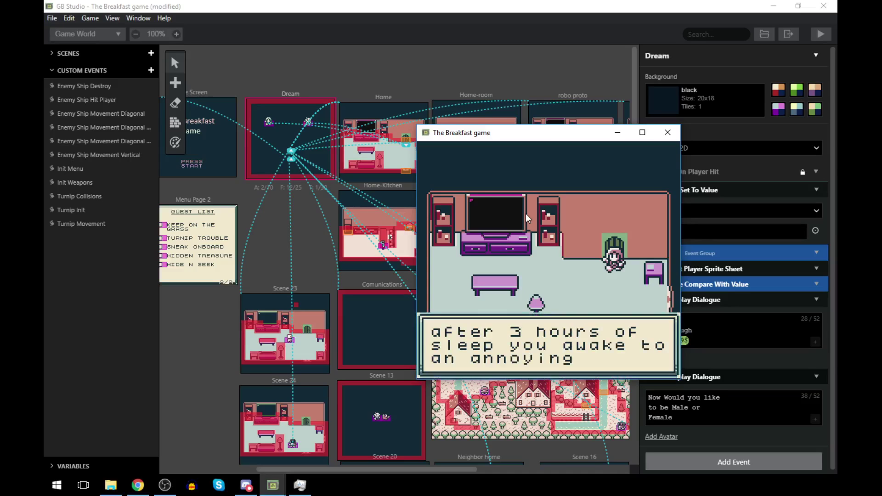
key("z")
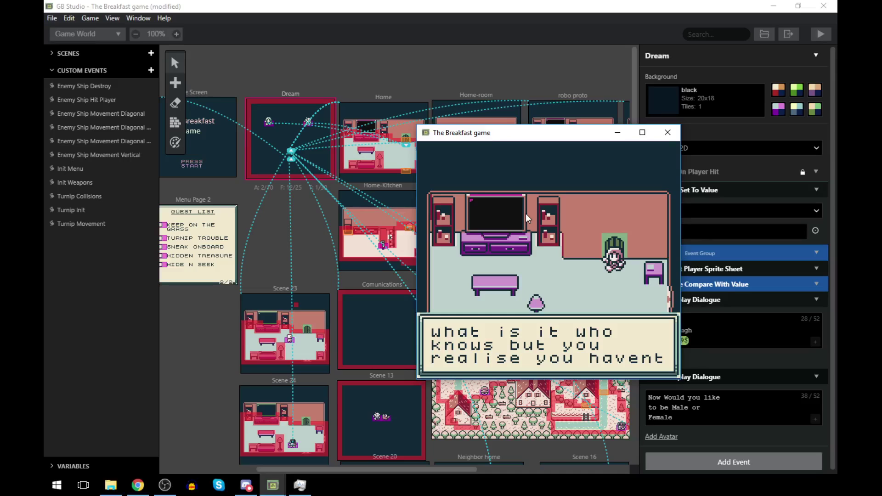
key("z")
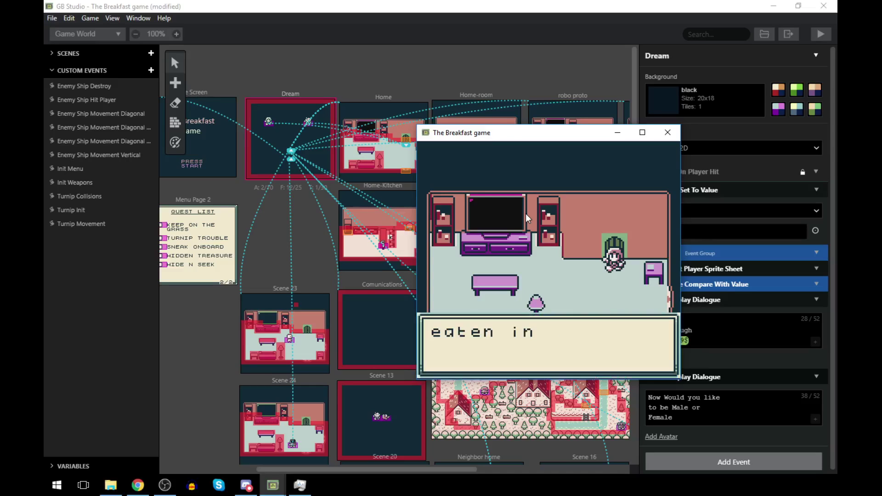
key("z")
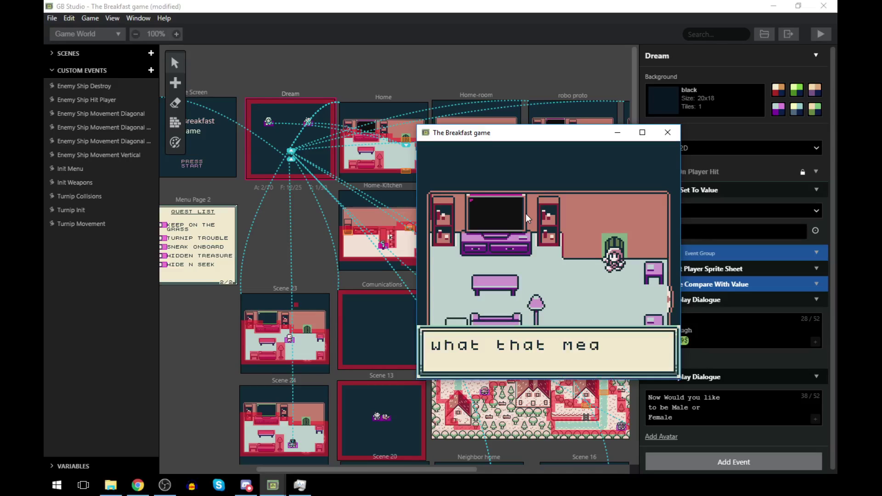
key("z")
key("z")
- Walk from the living room down into the kitchen, interact with the object at the counter's end and advance its dialogue
key("Down")
key("Down")
key("Left")
key("z")
key("z")
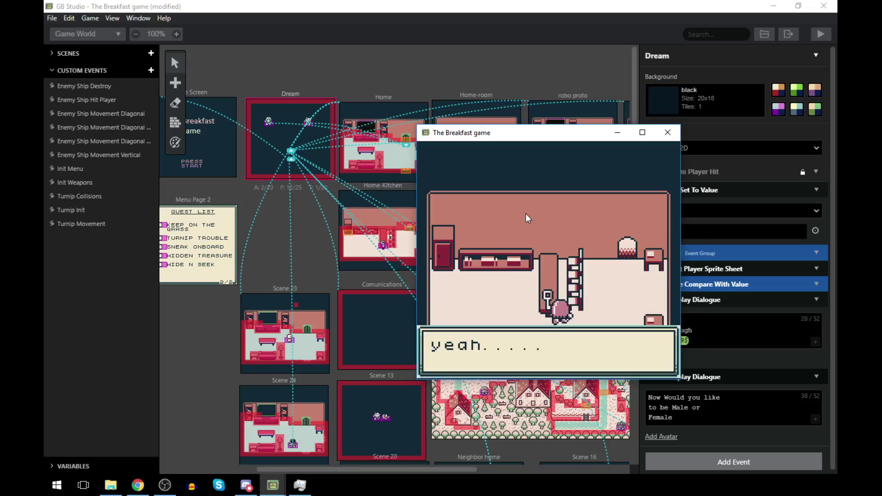
key("z")
key("z")
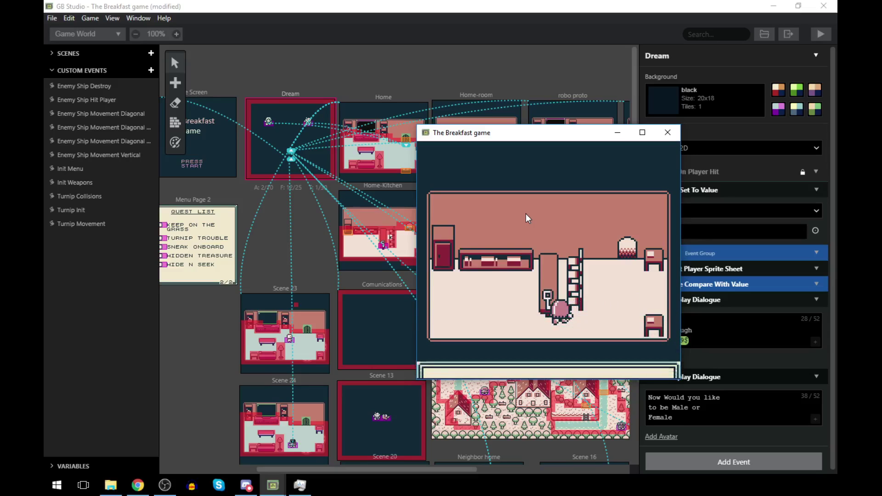
key("z")
- Leave the kitchen and walk up through the living room to the green front door
key("Right")
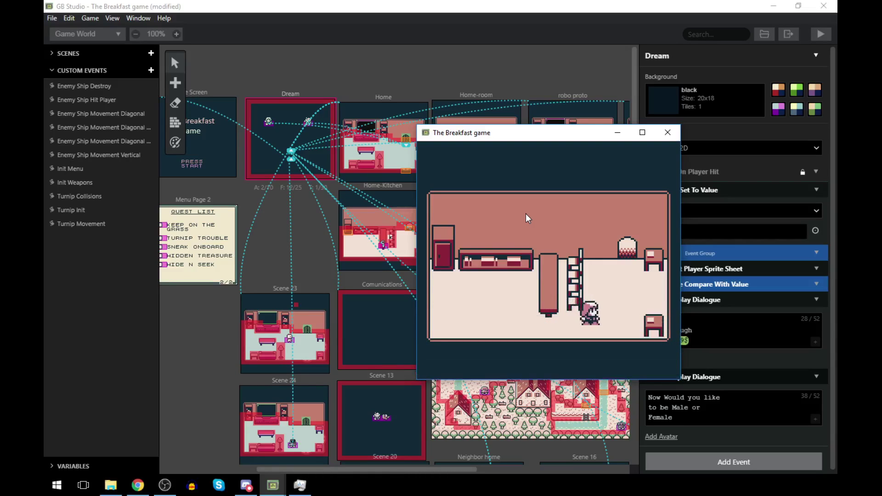
key("Up")
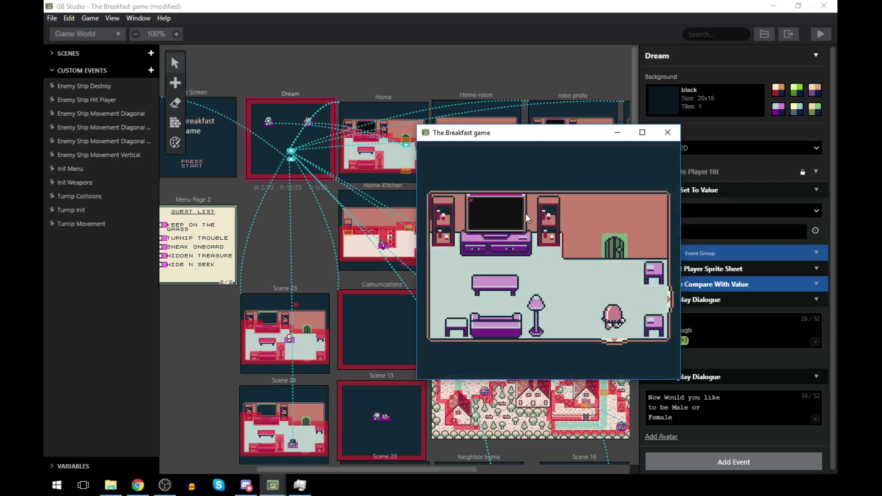
key("Up")
key("Up")
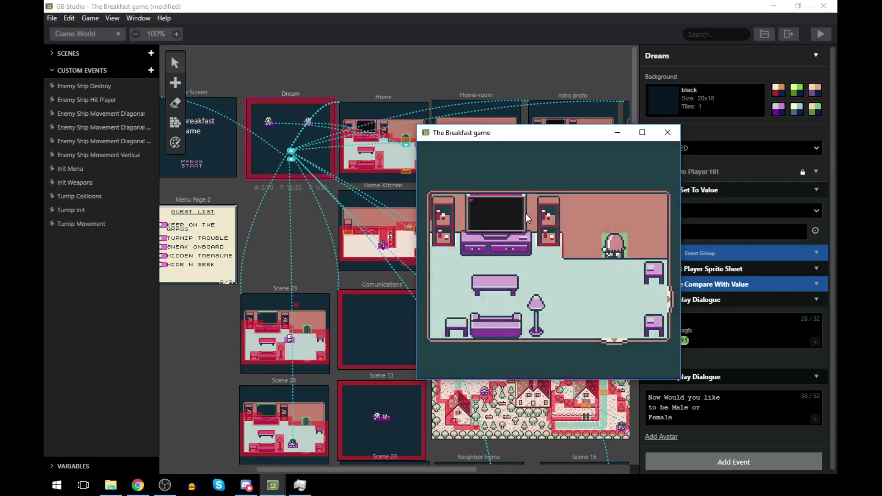
- Follow the outdoor path south from the house past the ladder, then east toward the village's square path
key("Right")
key("Right")
key("Down")
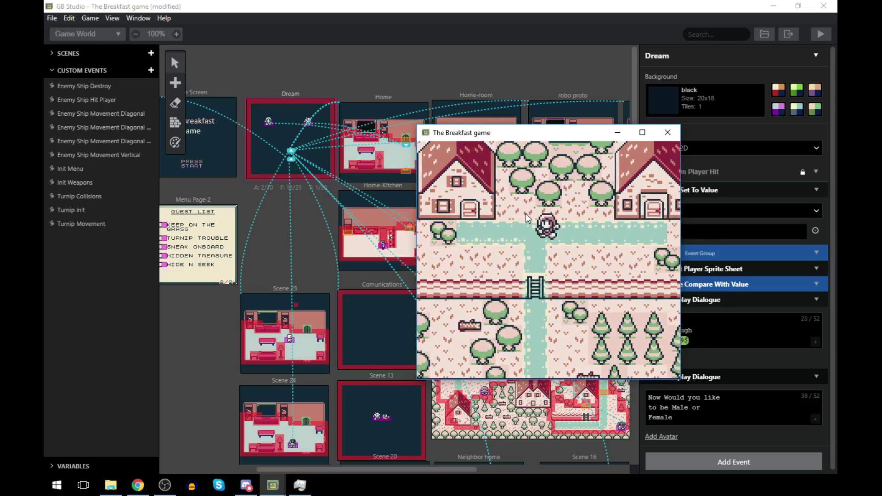
key("Down")
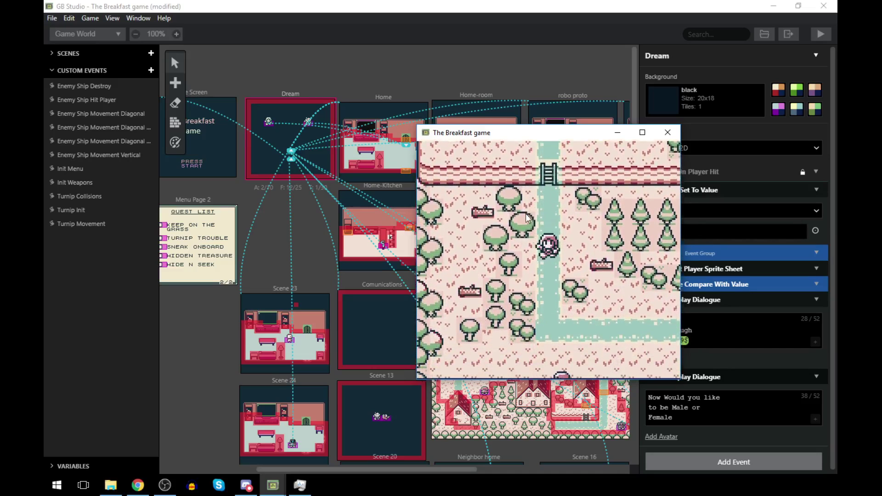
key("Down")
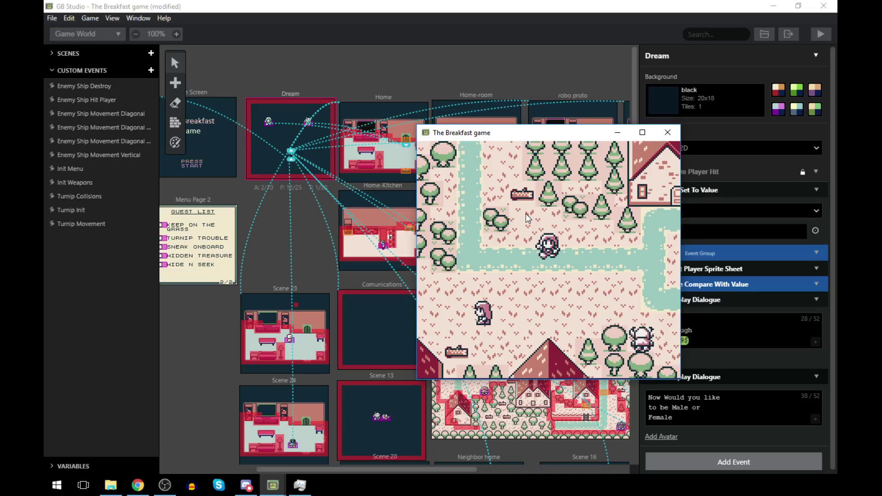
key("Right")
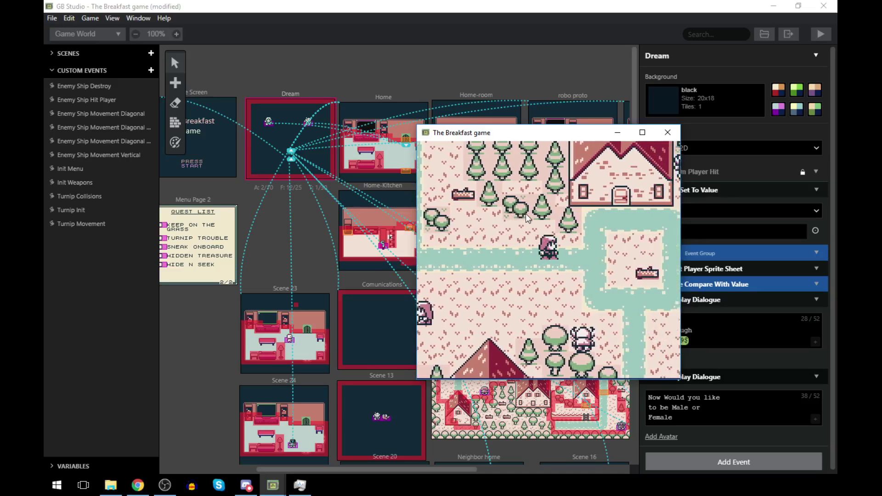
- Walk to the white-haired character beside the trees south of the path and move around it to test it
key("Down")
key("Left")
key("Down")
key("Left")
key("Down")
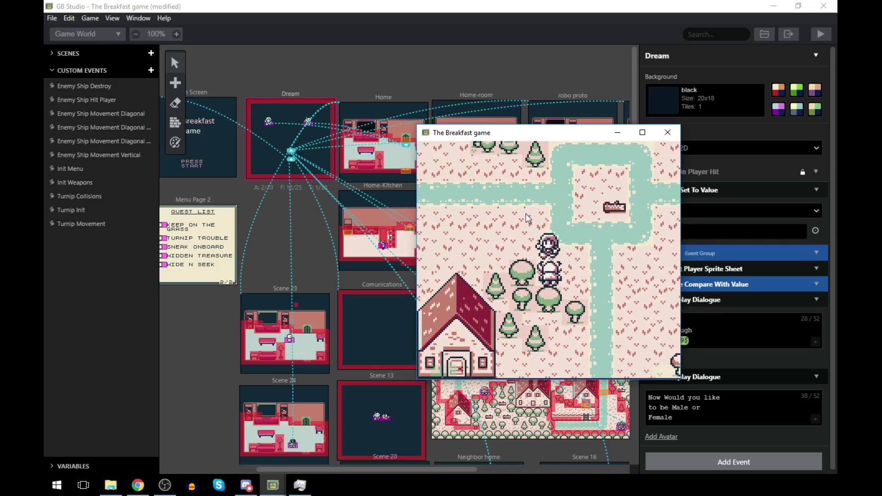
key("Down")
key("Right")
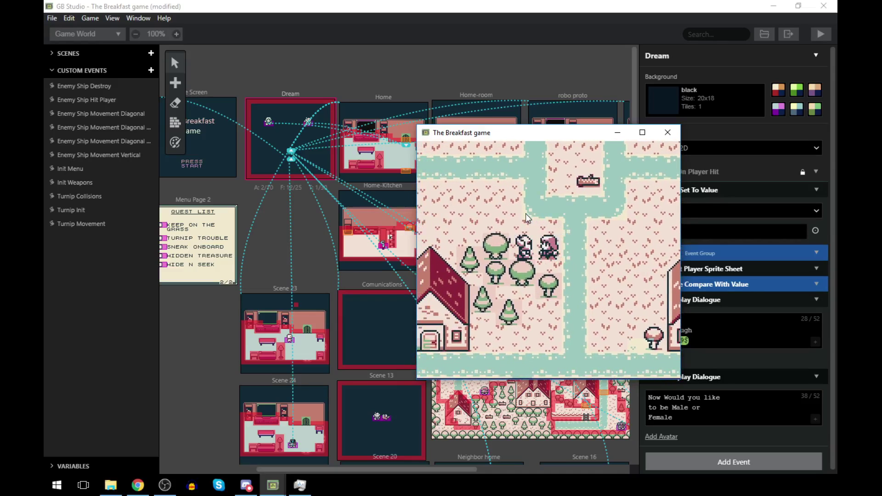
key("Left")
key("Up")
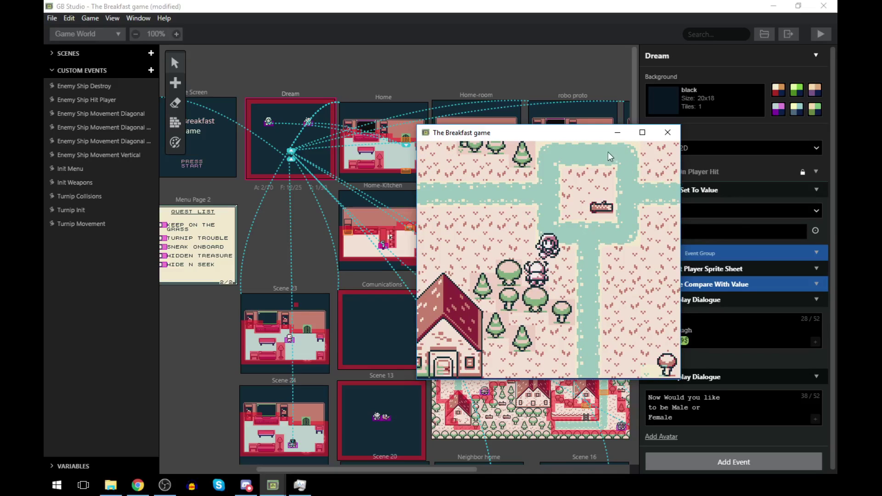
- Minimize the test window, then examine the Comittee actor and the outside scene's On Init script down to its Switch's When: 9 branch
left_click(617, 132)
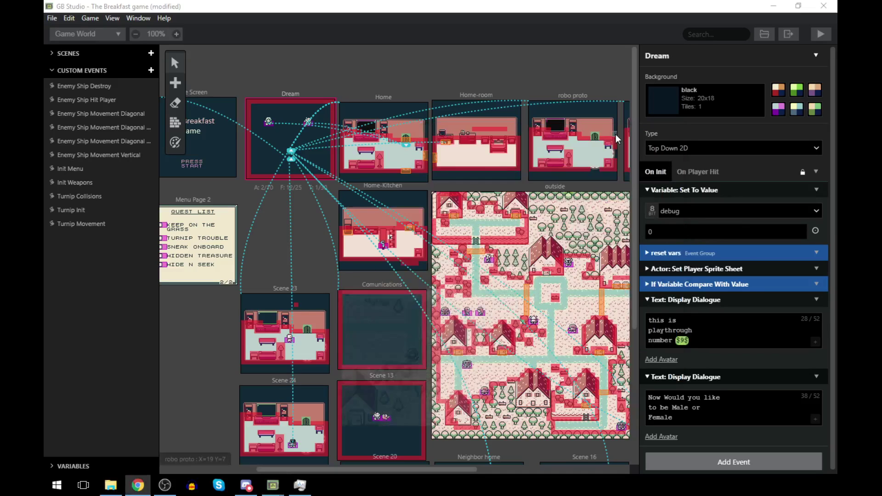
left_click(536, 321)
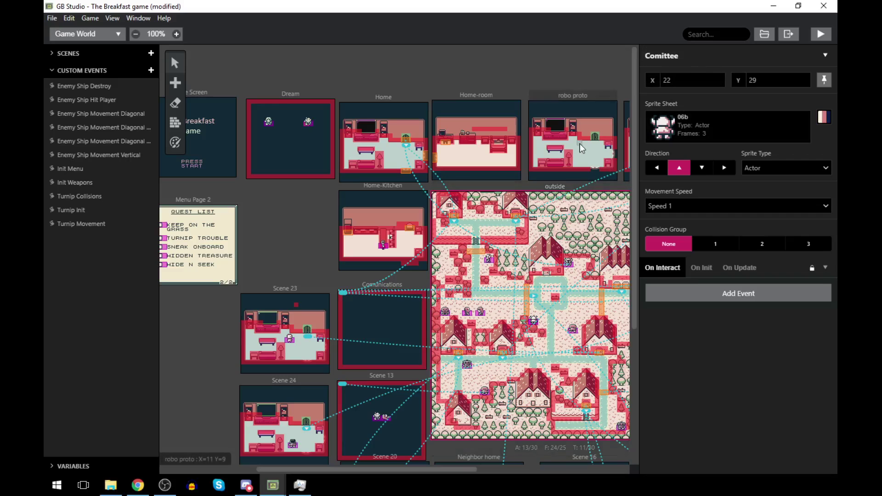
left_click(619, 201)
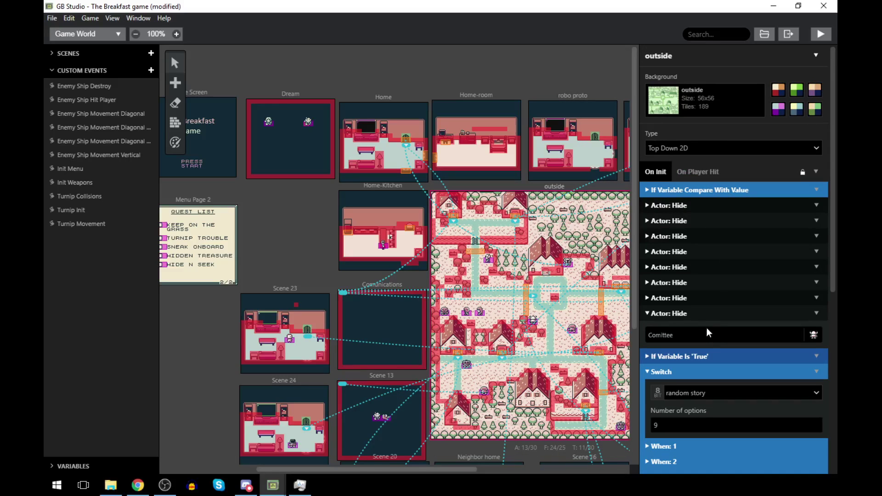
scroll(702, 321, "down", 4)
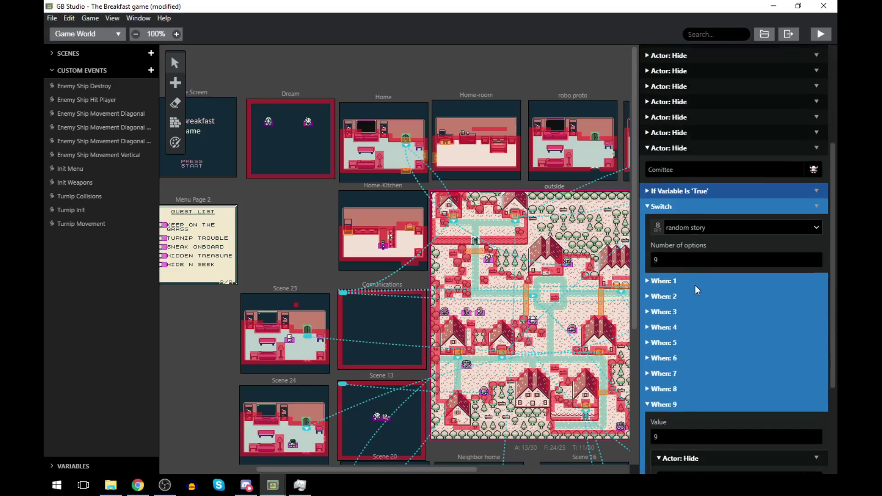
scroll(701, 297, "down", 3)
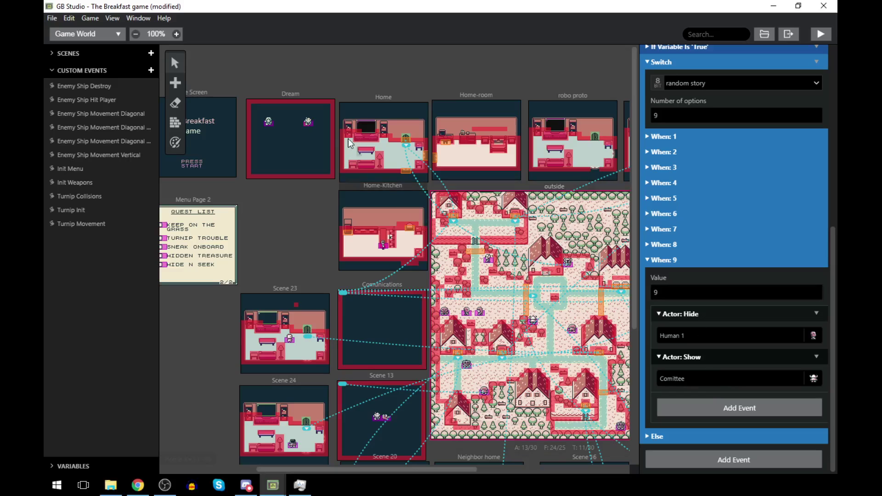
- Open the Home scene's On Init script and expand the When: 9 branch of its random story Switch
left_click(304, 90)
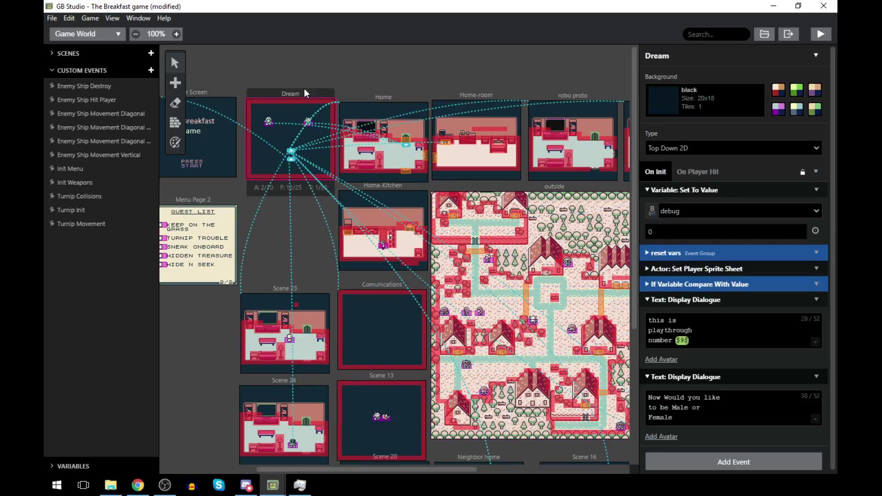
left_click(400, 95)
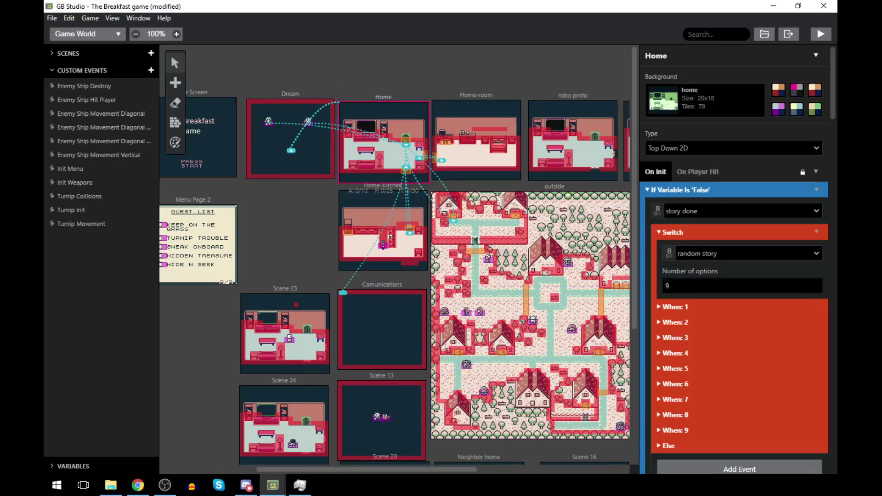
scroll(672, 340, "down", 2)
left_click(658, 321)
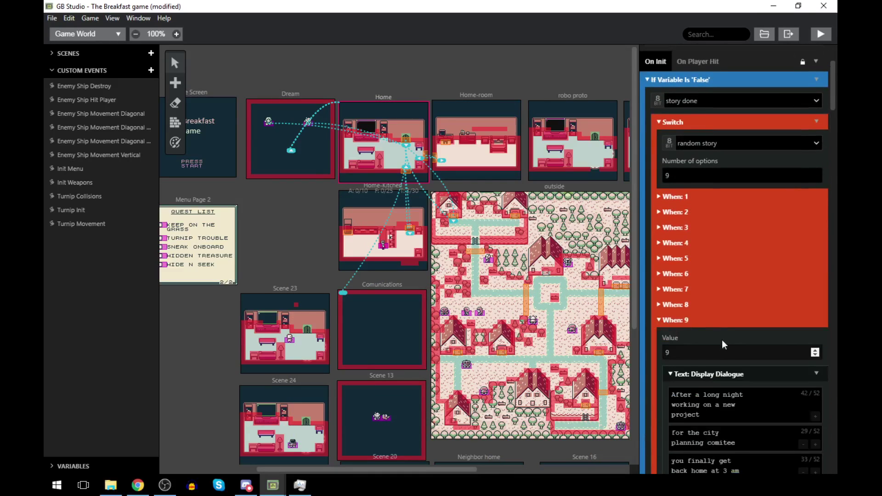
- Examine the When: 9 branch's story dialogue, its story done variable event and its mayor ending condition with the replay choice
scroll(722, 338, "down", 2)
scroll(713, 266, "down", 1)
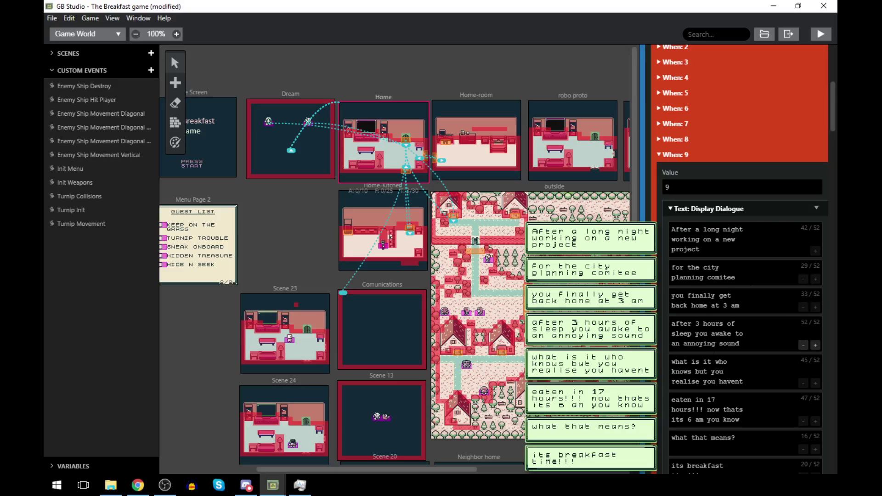
scroll(744, 321, "down", 2)
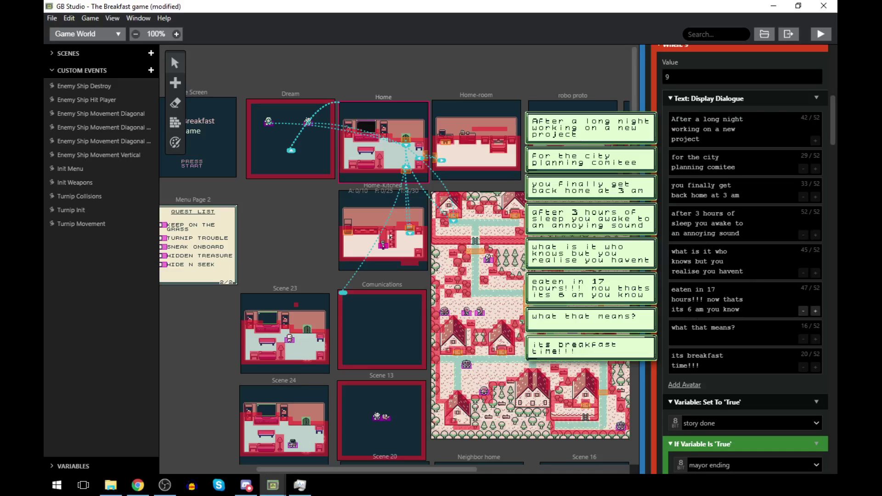
scroll(721, 333, "down", 3)
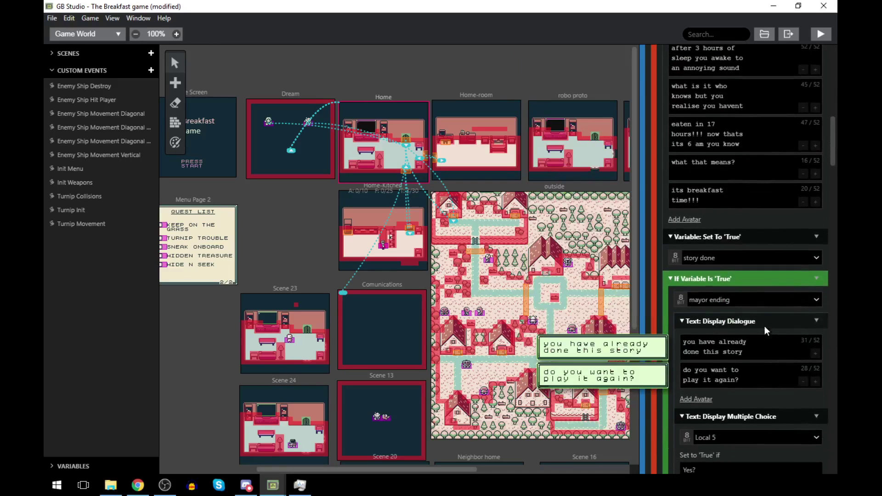
scroll(765, 328, "down", 2)
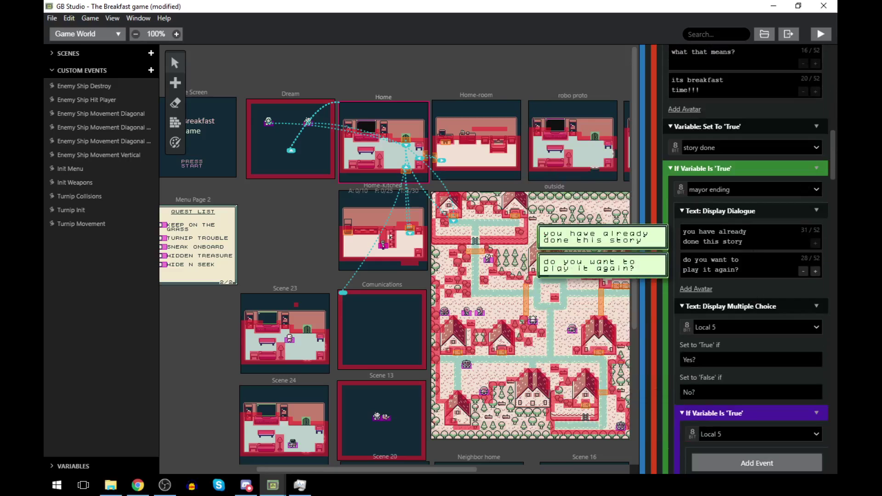
- Select the Comittee actor in the outside scene
left_click(531, 324)
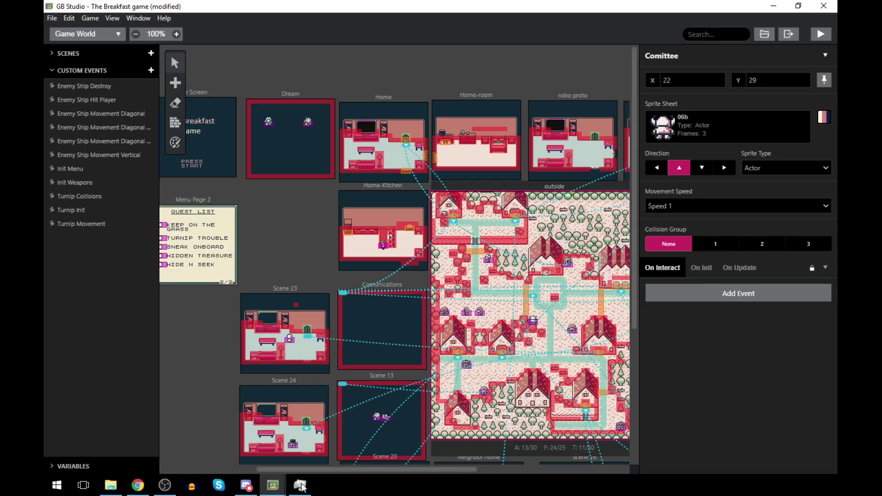
left_click(242, 493)
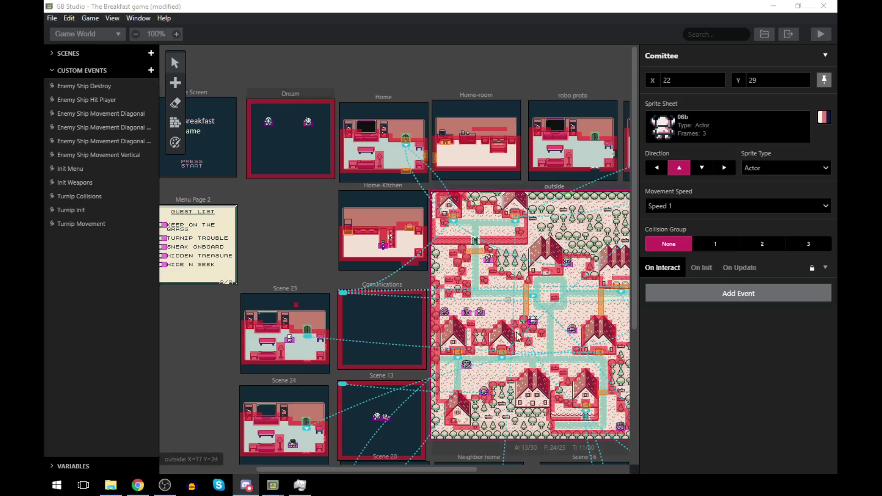
left_click(535, 323)
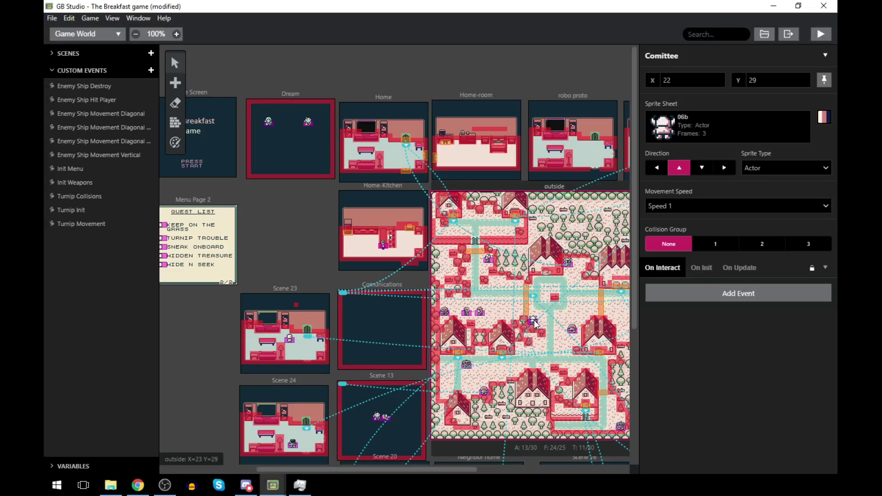
- Add a Text: Display Dialogue event to the Comittee actor's On Interact script and open its text for editing
left_click(706, 293)
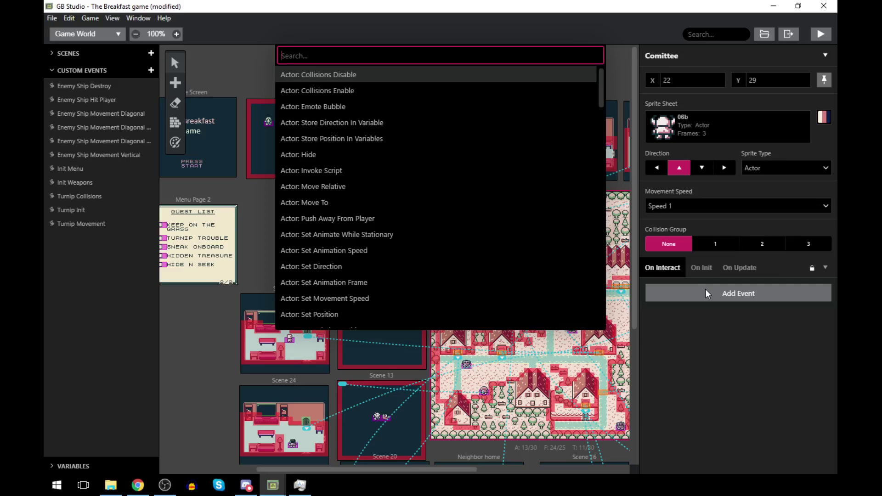
type("dia")
key("Return")
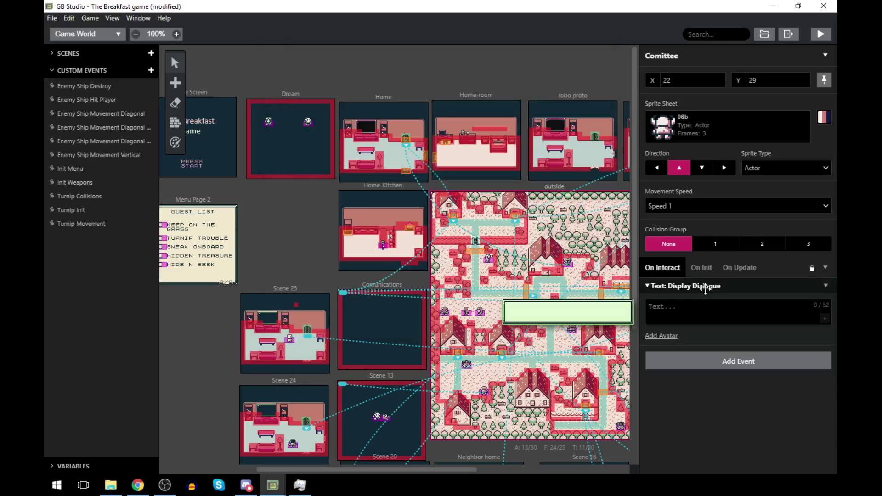
left_click(730, 312)
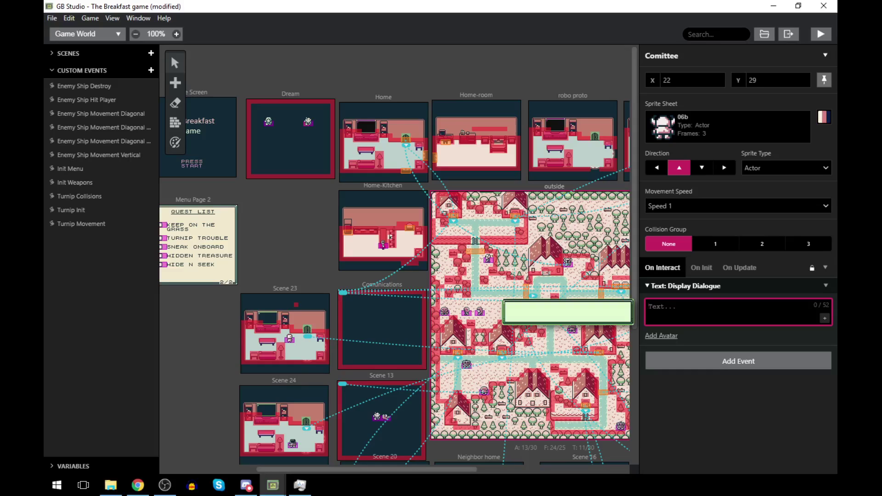
- Examine the On Interact scripts of the actors in Scene 20 and Neighbor home, including the latter's random name Switch
scroll(494, 427, "down", 5)
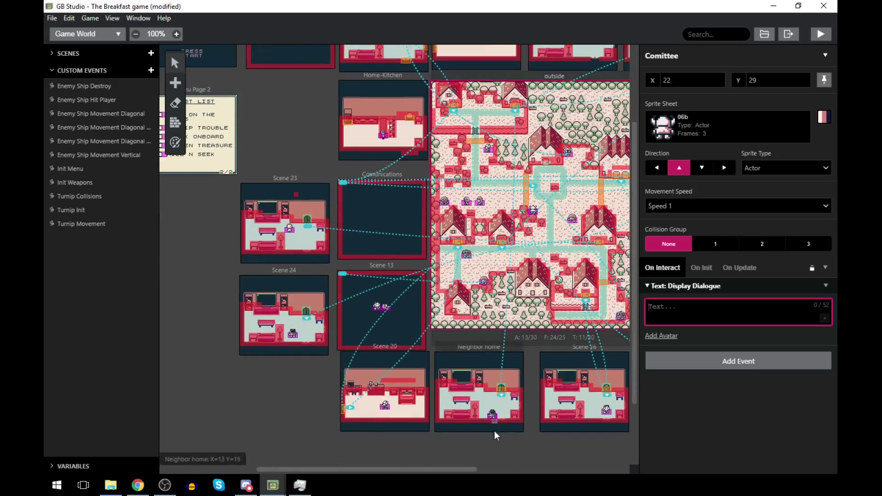
left_click(385, 407)
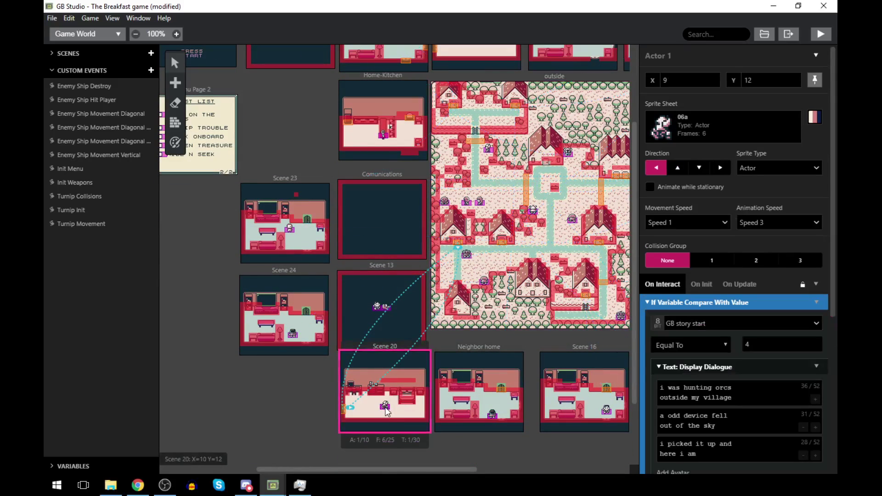
scroll(751, 199, "down", 3)
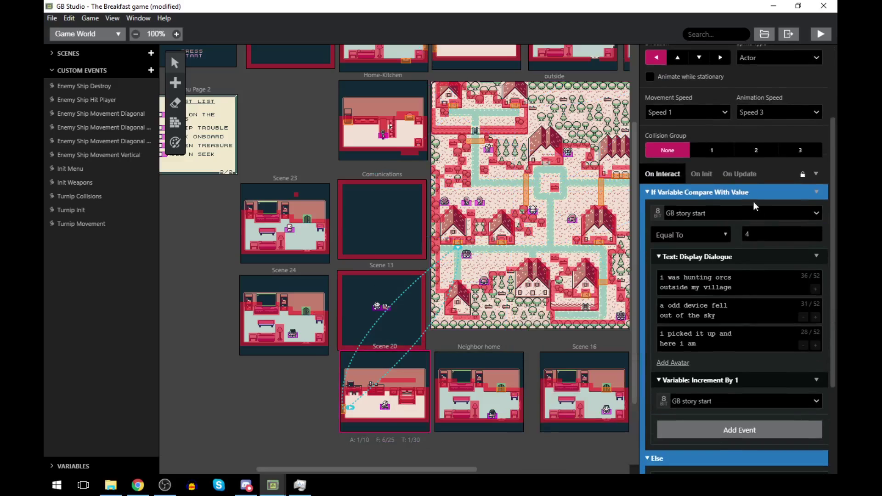
left_click(492, 416)
scroll(764, 256, "down", 3)
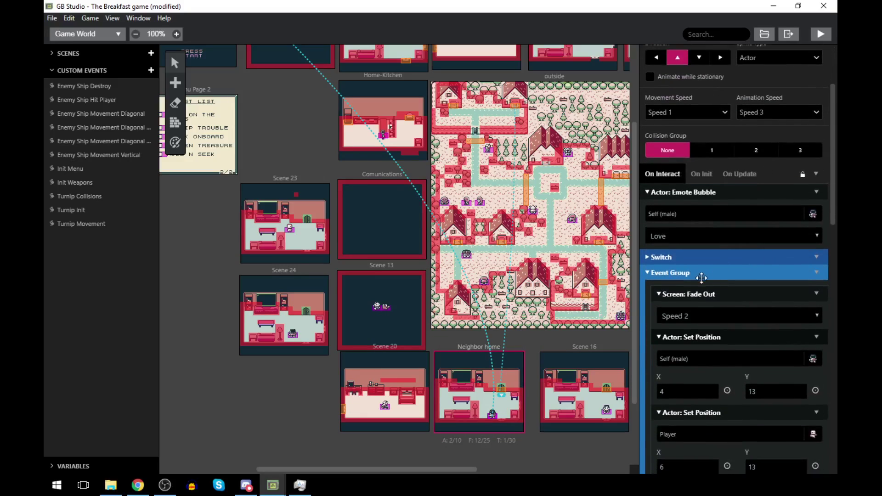
scroll(701, 278, "down", 1)
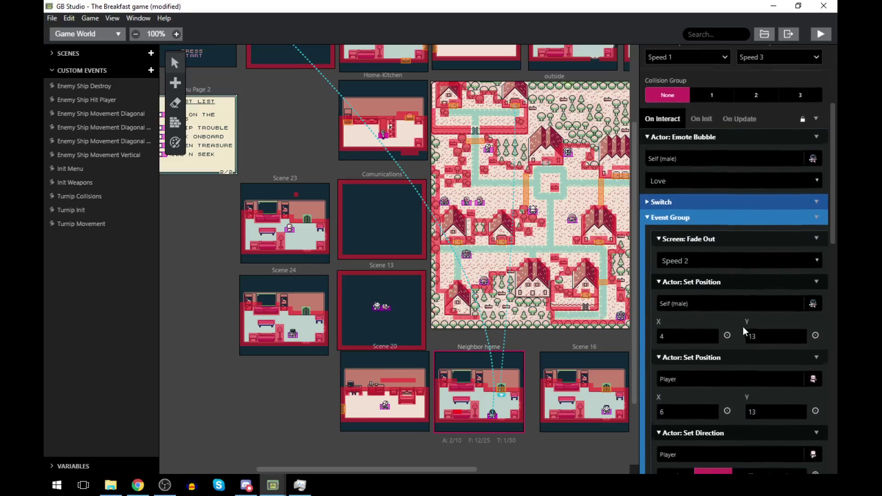
scroll(742, 327, "down", 1)
left_click(649, 162)
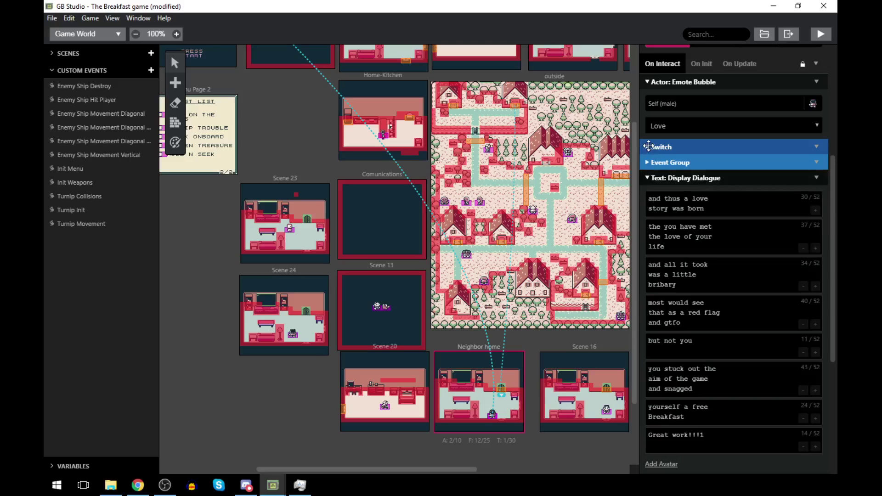
left_click(647, 146)
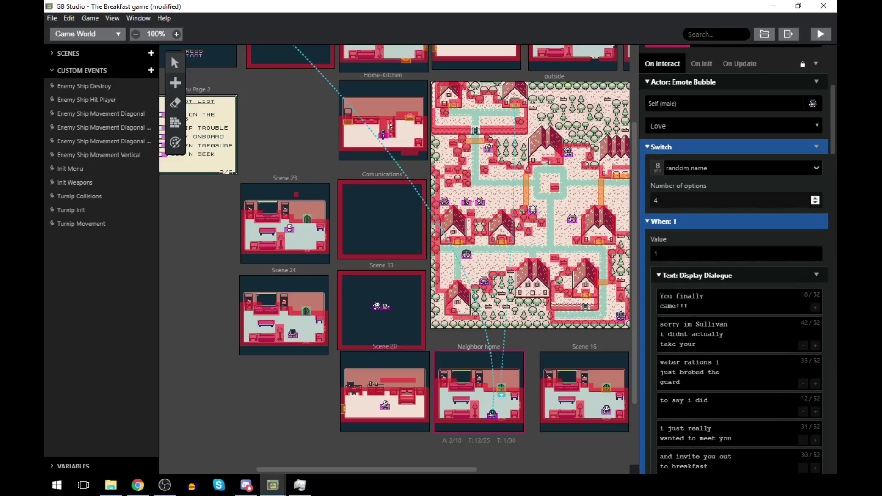
left_click(652, 146)
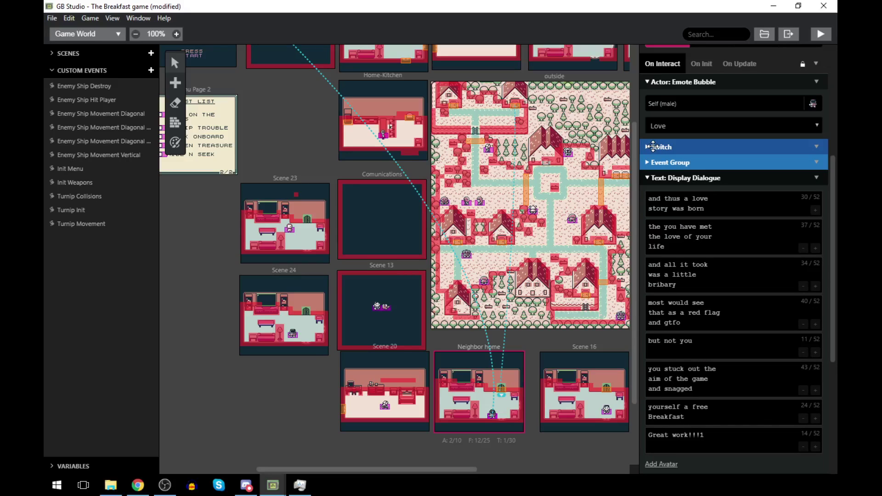
- Inspect Scene 16's actor, survey the Scene 17, 19 and 25 layouts, and check the outside scene's Trigger 10 script
left_click(606, 410)
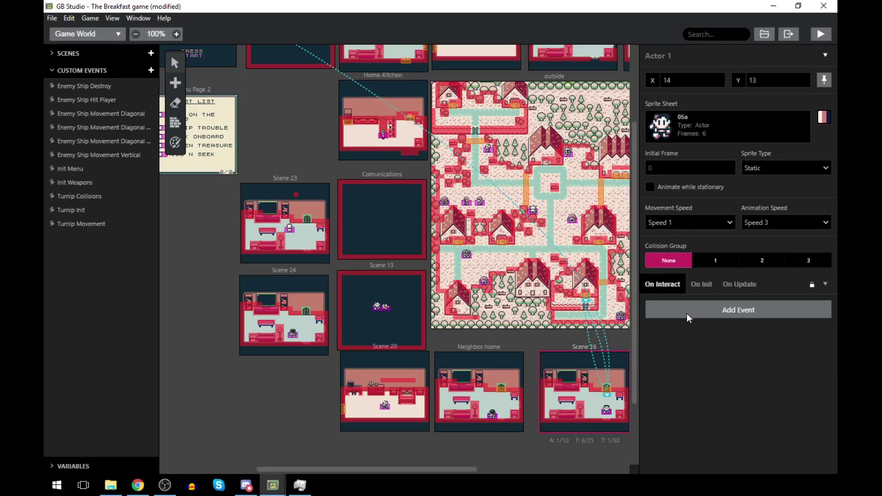
left_click_drag(446, 473, 573, 471)
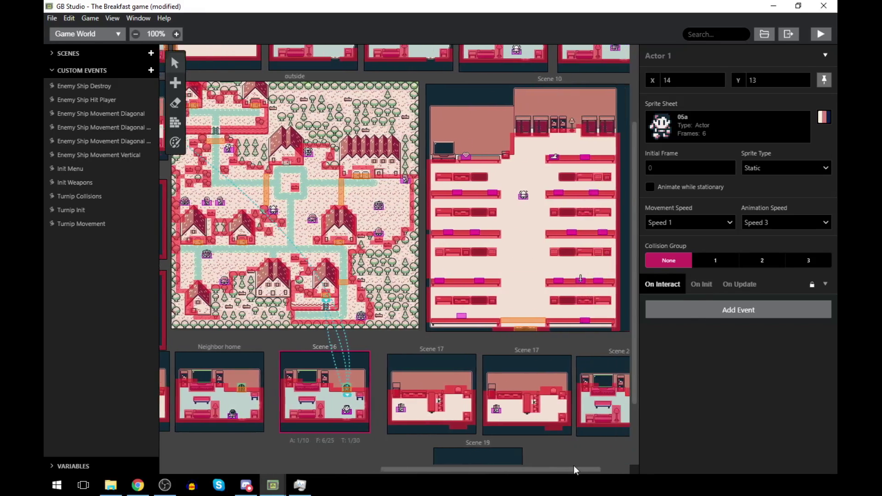
scroll(555, 450, "right", 2)
scroll(526, 411, "down", 3)
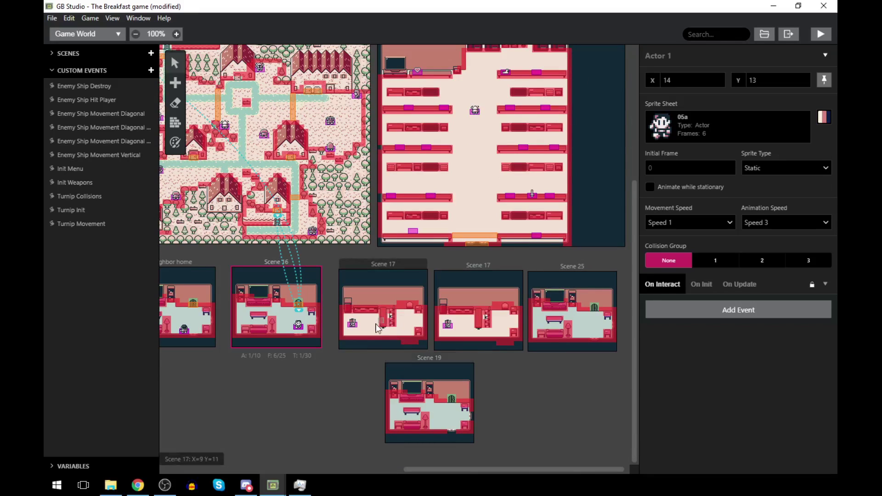
scroll(347, 345, "up", 1)
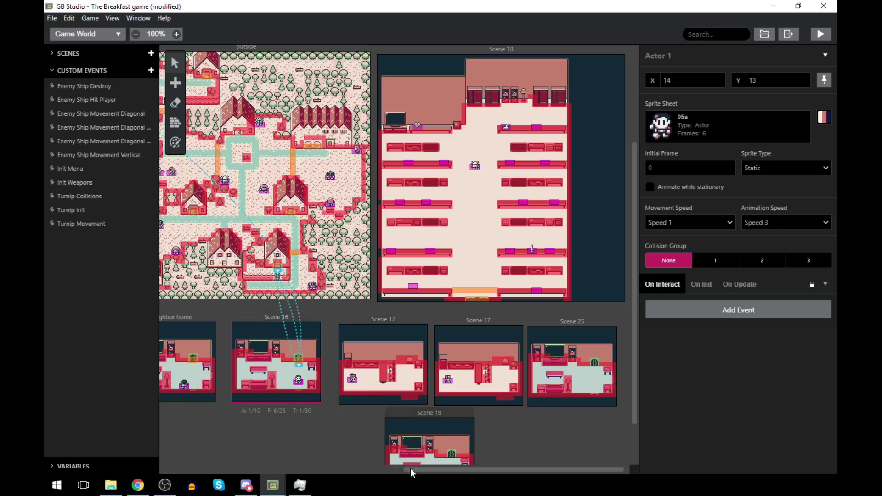
left_click_drag(411, 469, 350, 458)
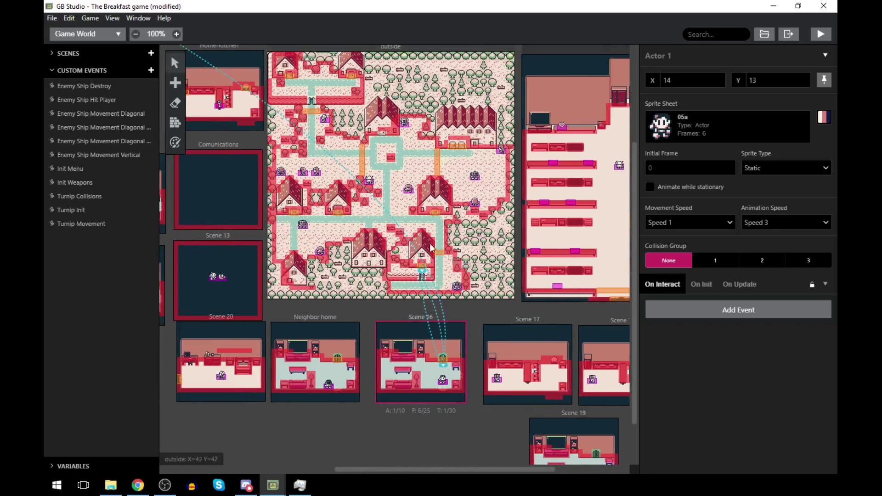
left_click(338, 216)
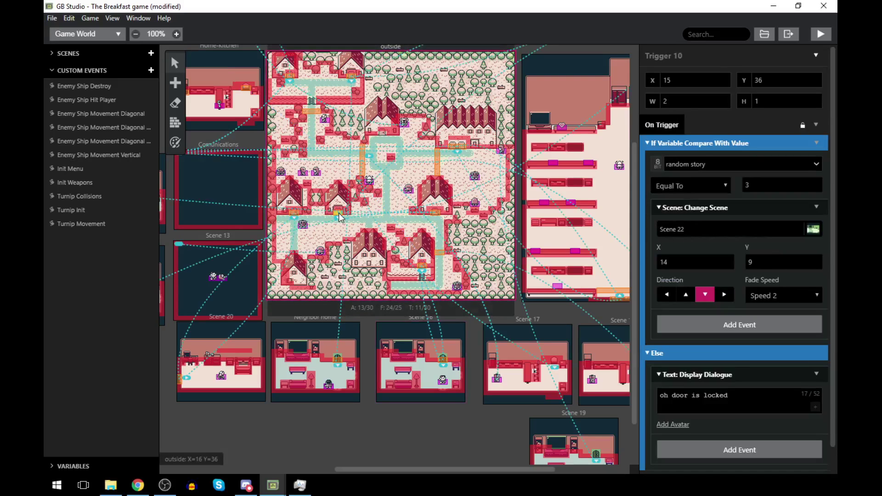
- Examine the Scene 24 actor's On Interact script from the playground dialogue through the closing discussion dialogue
left_click_drag(365, 471, 285, 445)
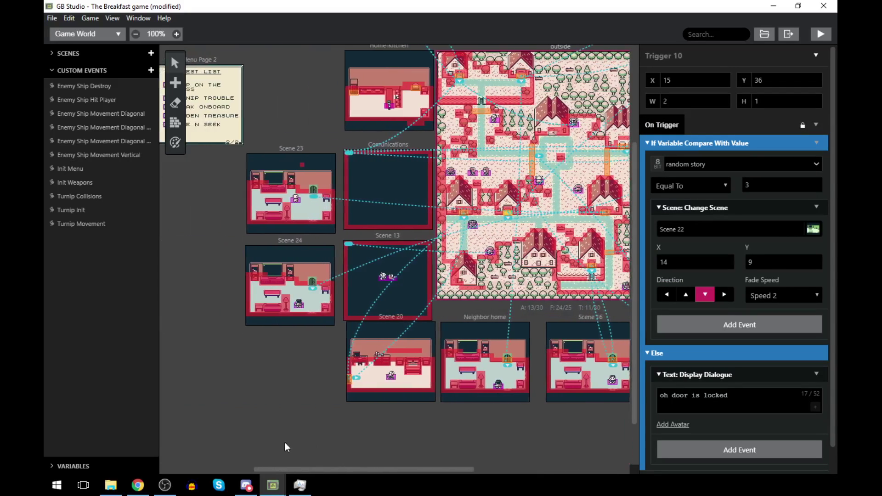
left_click(297, 303)
mouse_move(731, 333)
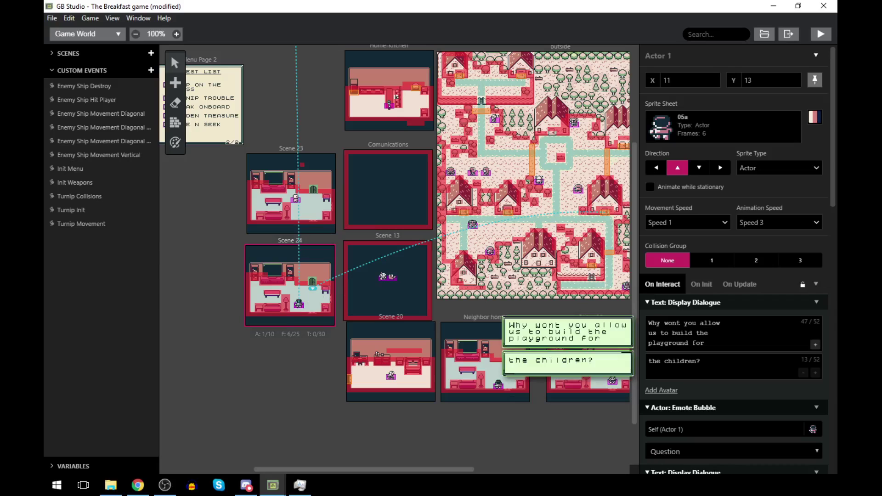
scroll(689, 334, "down", 3)
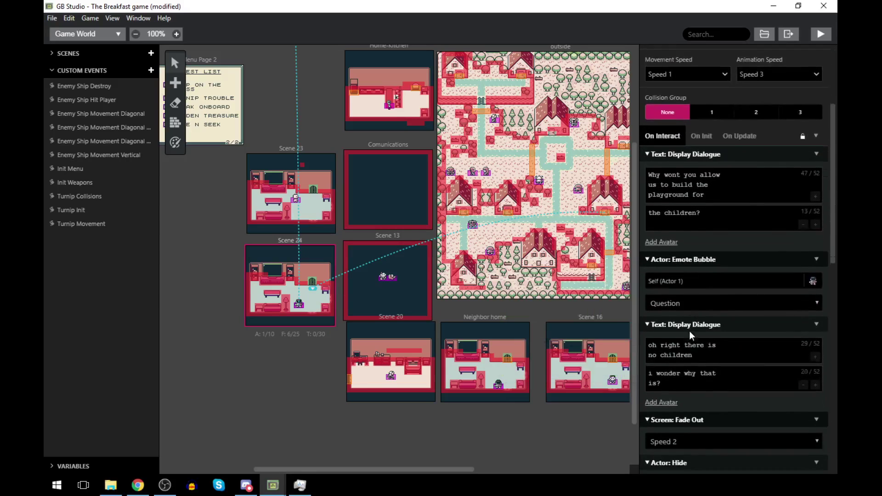
scroll(701, 340, "down", 1)
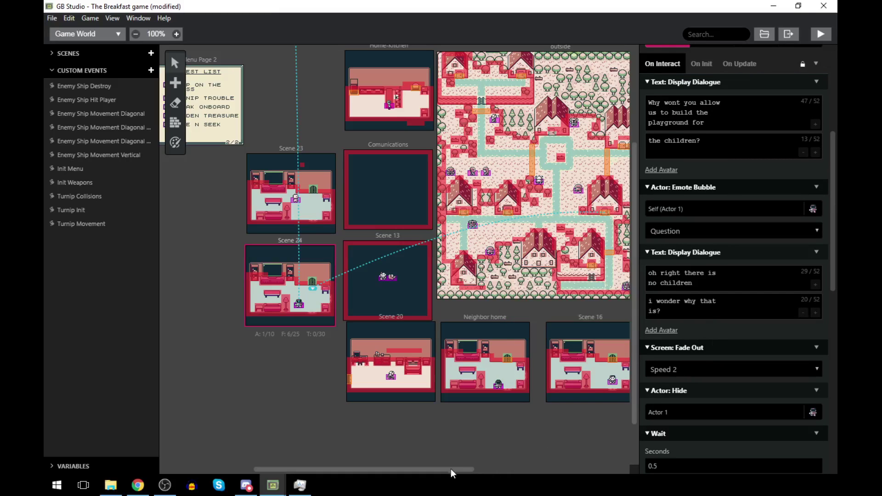
scroll(652, 398, "down", 8)
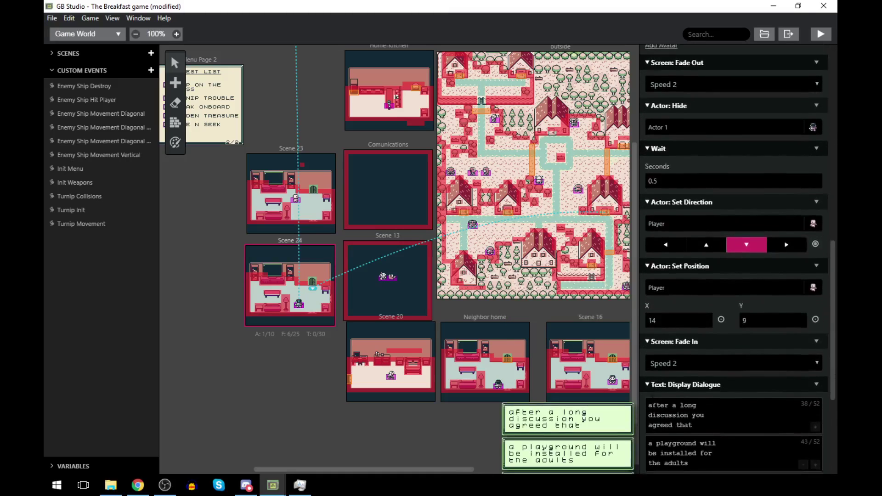
left_click_drag(429, 471, 514, 470)
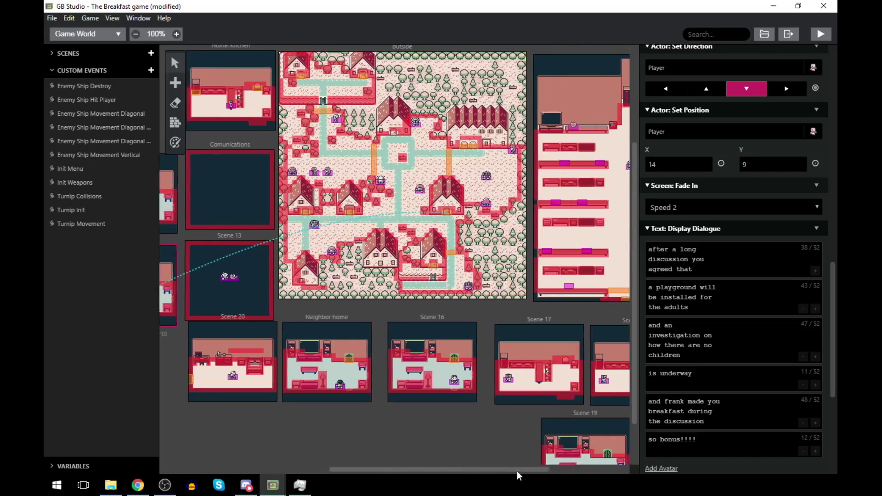
- Reselect the Comittee actor in the outside scene and open its empty dialogue text for editing
scroll(358, 300, "up", 3)
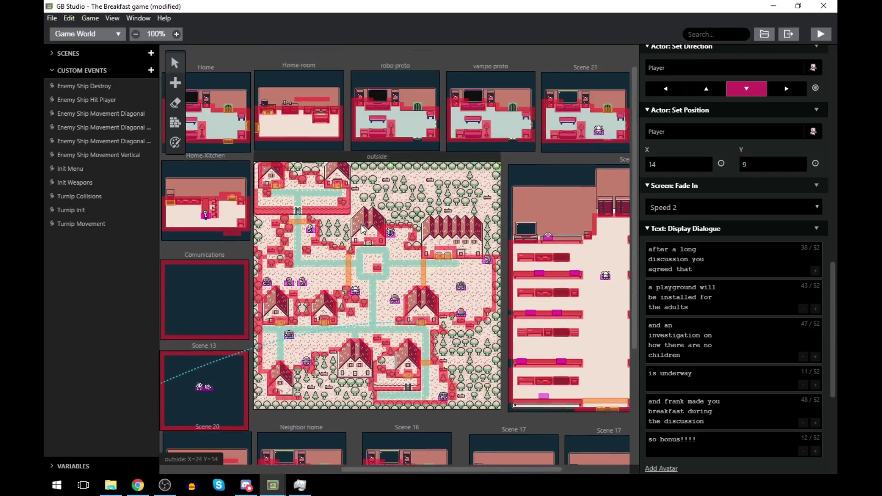
left_click(356, 294)
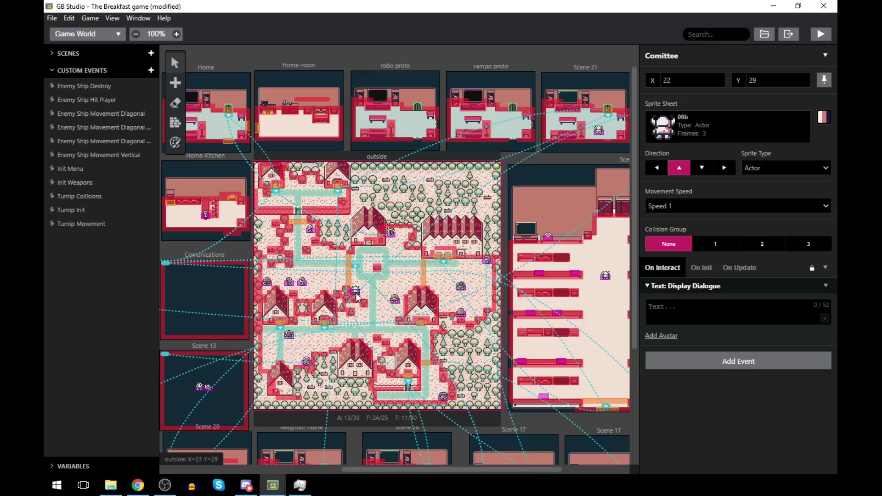
left_click(790, 307)
type("This")
key("BackSpace")
key("BackSpace")
key("BackSpace")
key("BackSpace")
type("This")
key("BackSpace")
key("BackSpace")
key("BackSpace")
key("BackSpace")
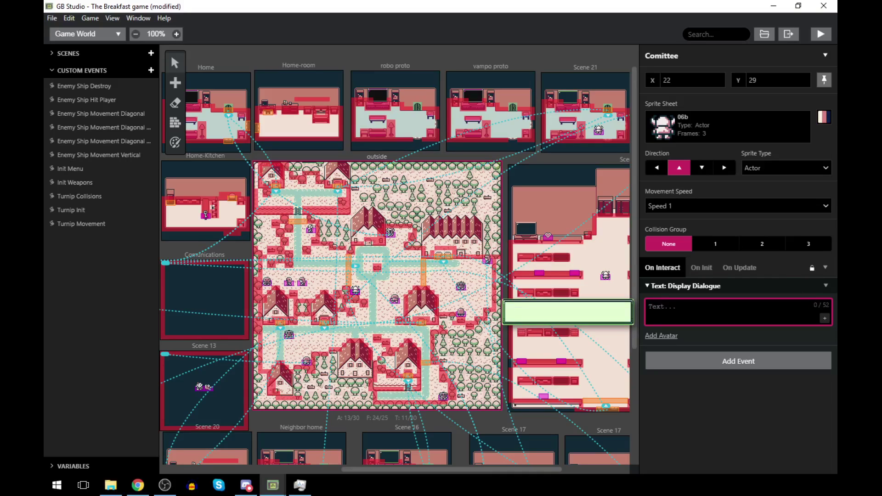
- Write "This was the inital build site for the" as the first page of the Comittee actor's dialogue
type("Thos")
key("BackSpace")
key("BackSpace")
type("is wha")
key("BackSpace")
key("BackSpace")
type("aw")
key("BackSpace")
type("s the inital build site for the")
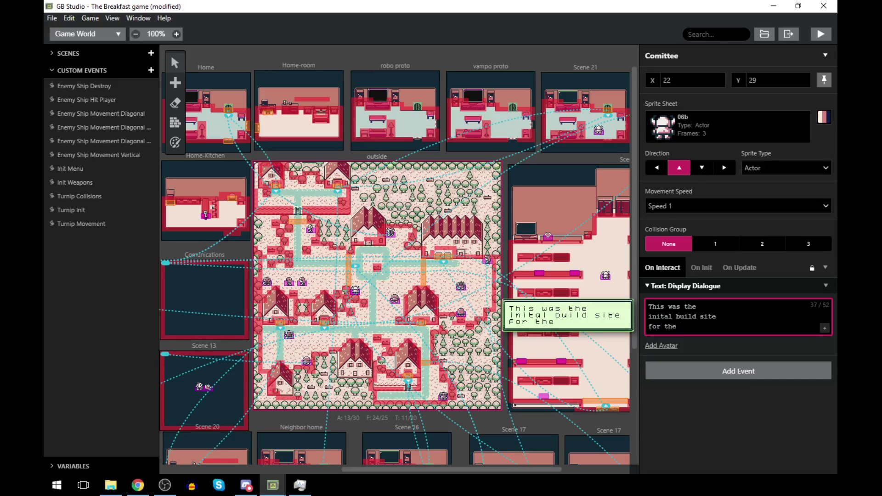
- Add a second page to the Comittee dialogue reading "playground"
left_click(823, 328)
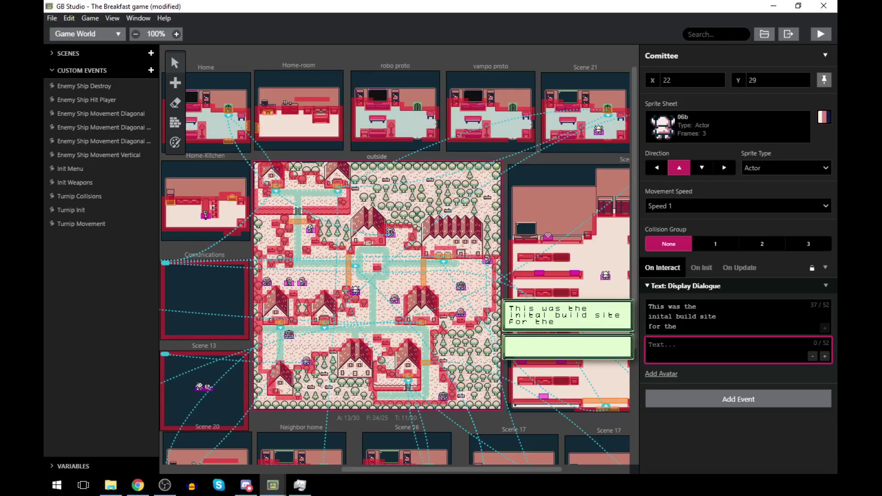
type("playground")
left_click(760, 372)
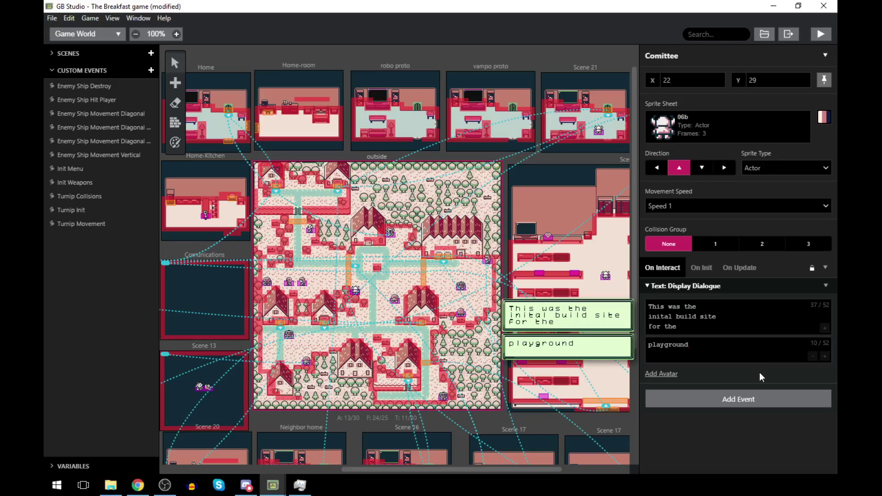
- Add a third dialogue page reading "Whats your issue!!!" and extend the second page to "playground....."
left_click(824, 356)
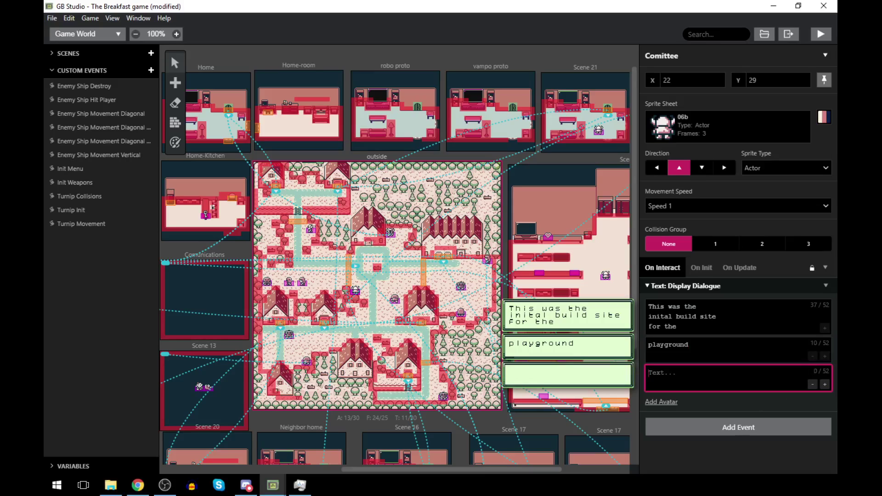
type("Whats")
left_click(753, 362)
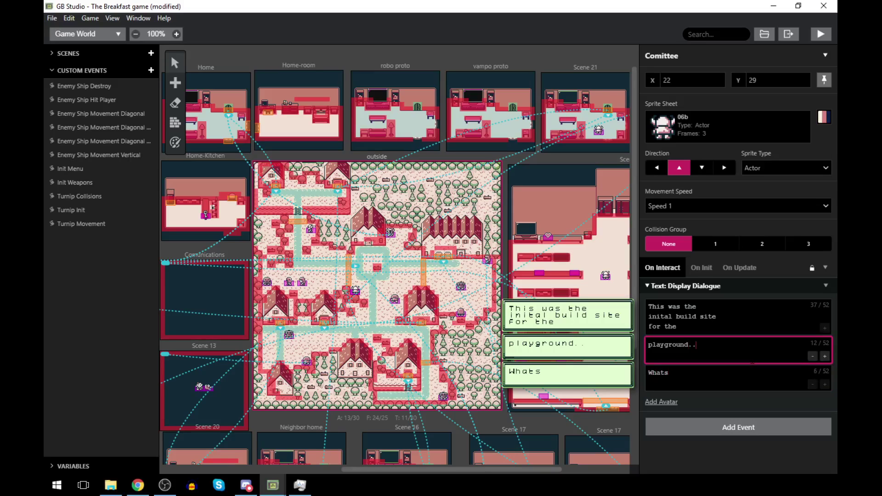
left_click(672, 373)
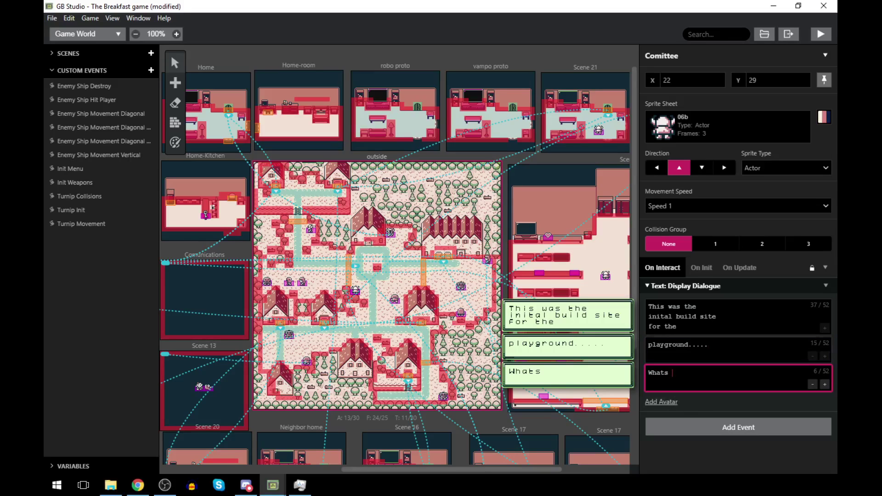
type("your issue!!!")
left_click(706, 464)
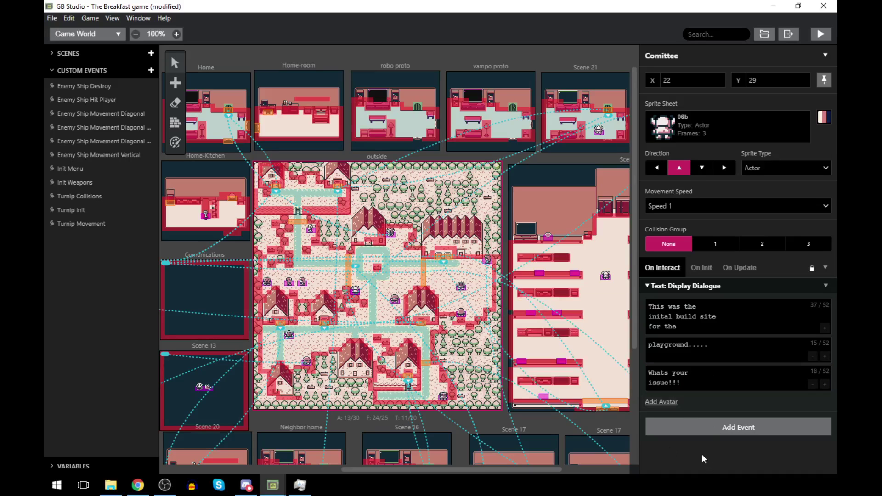
- Examine the outside scene Vampire actor's On Interact script and its random story condition
left_click(461, 315)
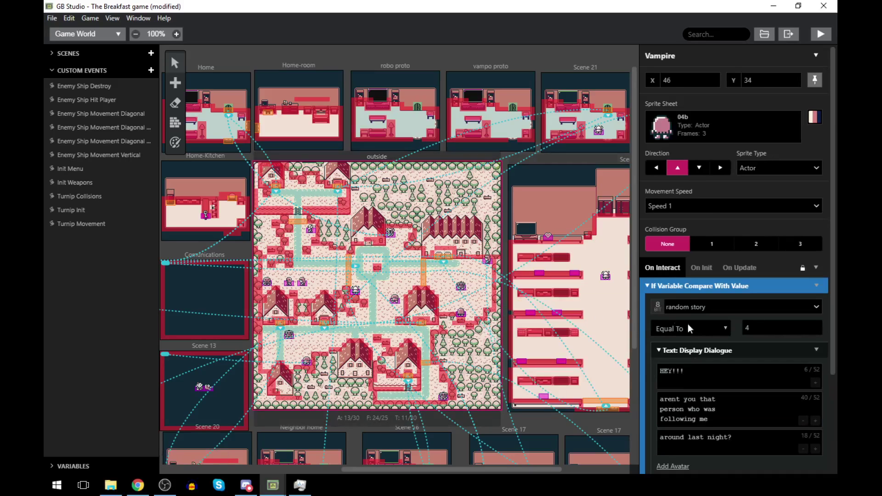
scroll(764, 338, "down", 3)
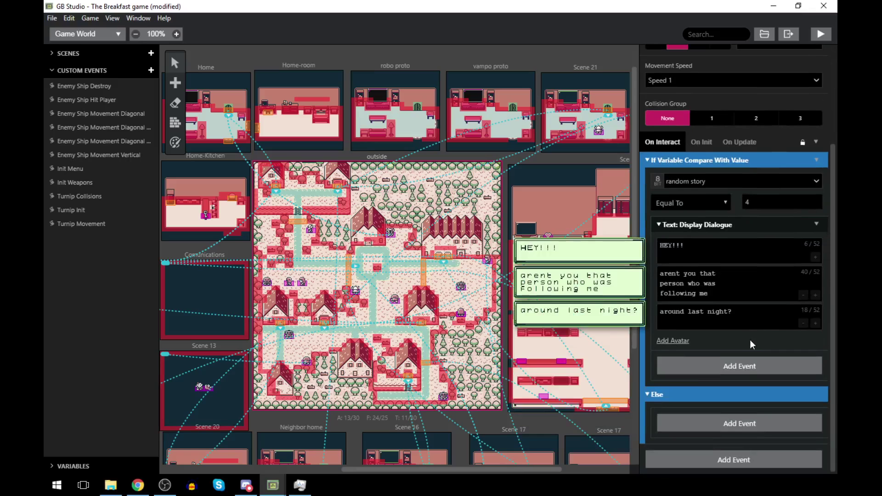
- Examine the interaction scripts of the outside scene's banana corp, Human 1, neighbouring human and amnesia dude actors
left_click(394, 299)
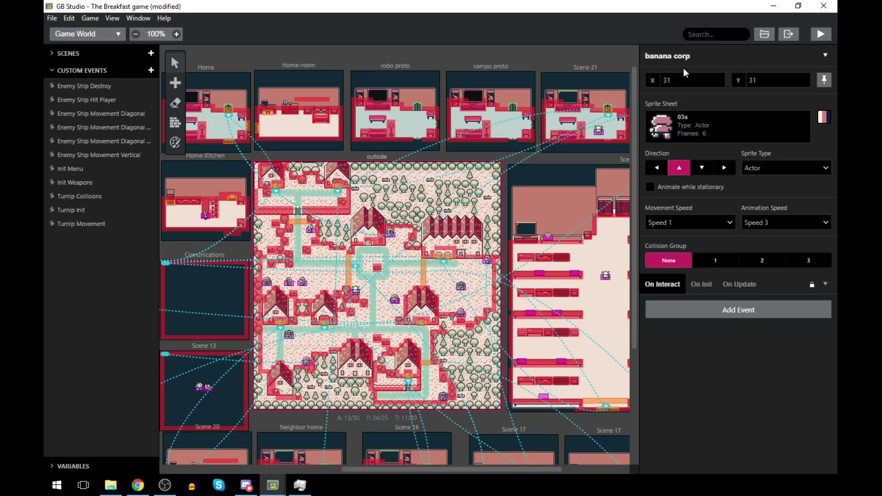
left_click(302, 287)
scroll(729, 329, "down", 4)
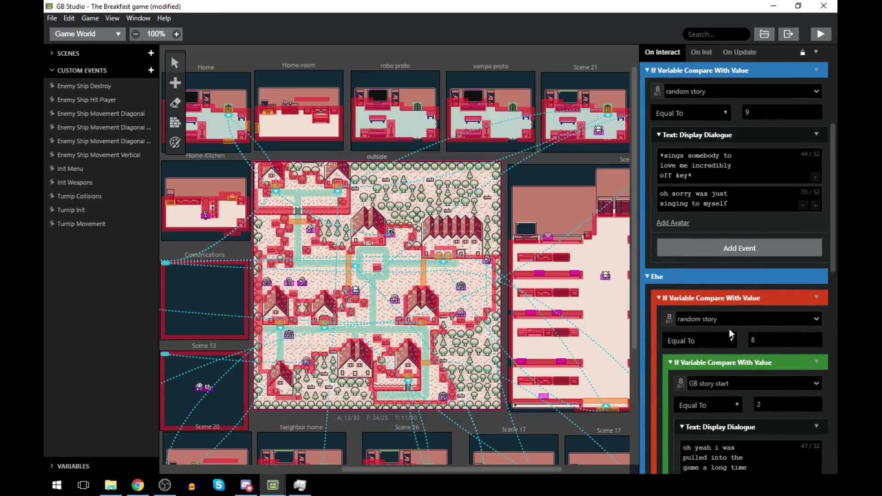
scroll(735, 258, "down", 5)
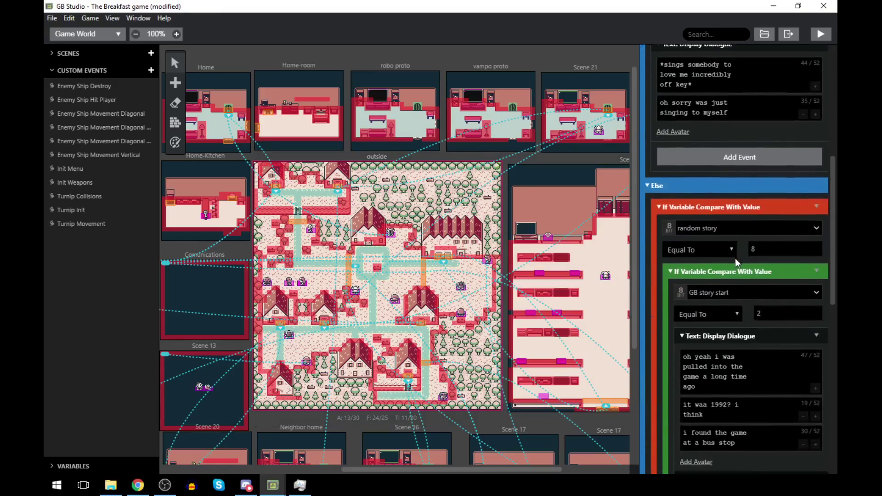
left_click(292, 284)
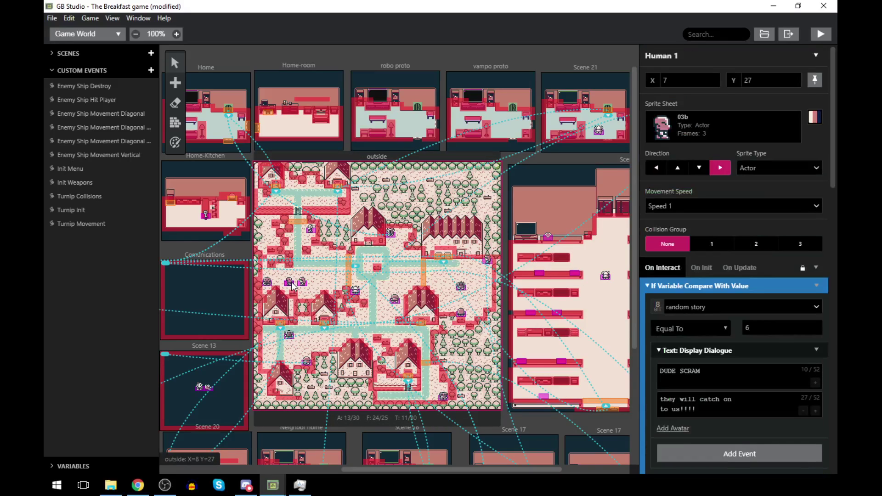
mouse_move(744, 349)
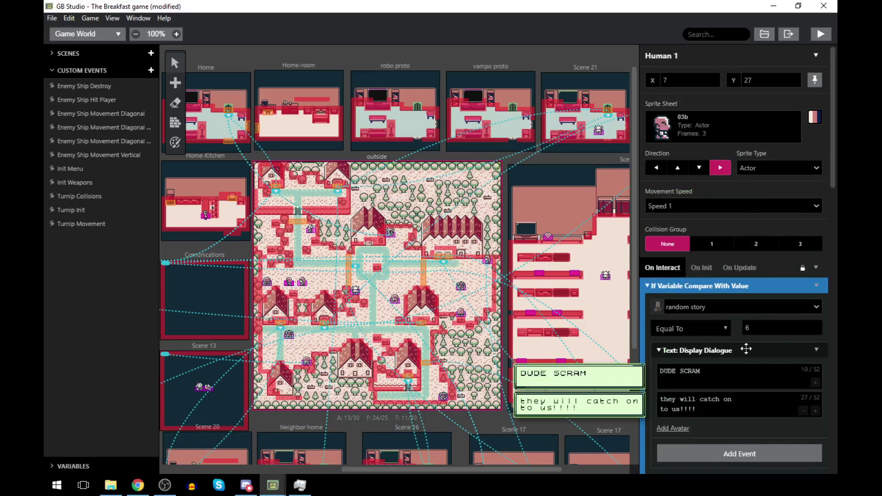
scroll(740, 354, "down", 3)
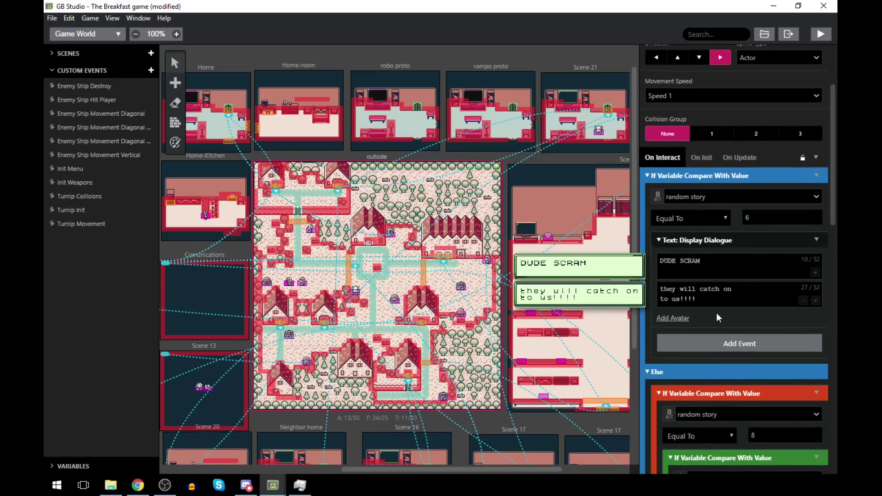
scroll(726, 308, "down", 4)
scroll(732, 305, "down", 6)
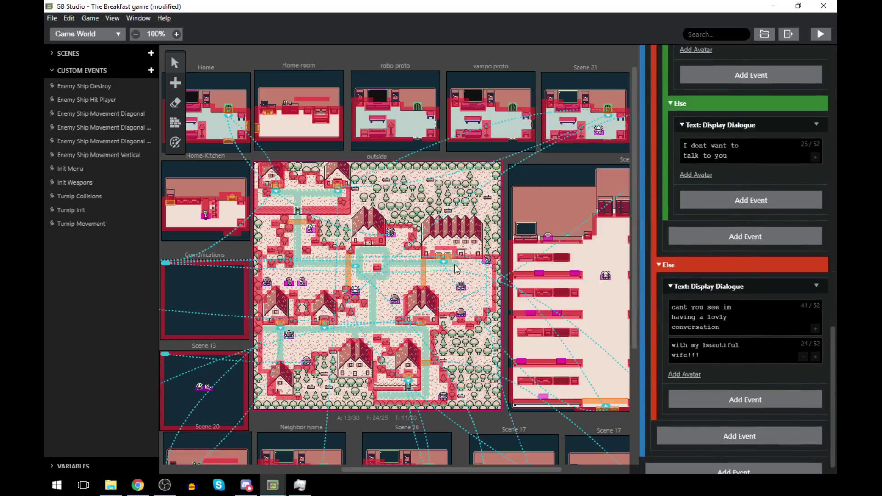
left_click(269, 279)
mouse_move(780, 328)
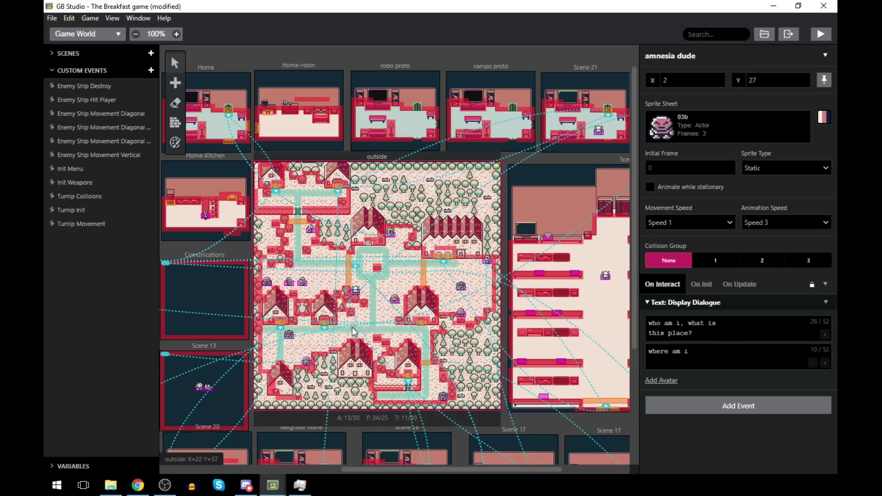
- Examine the Home scene's On Init script past its Switch event, through the Breakfast quality conditions to the end
left_click_drag(453, 469, 353, 469)
scroll(333, 99, "up", 1)
left_click(333, 100)
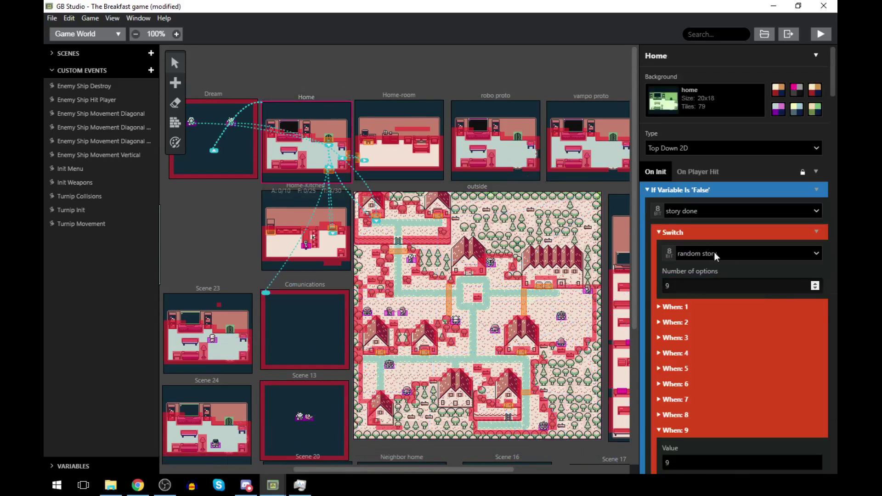
left_click(657, 233)
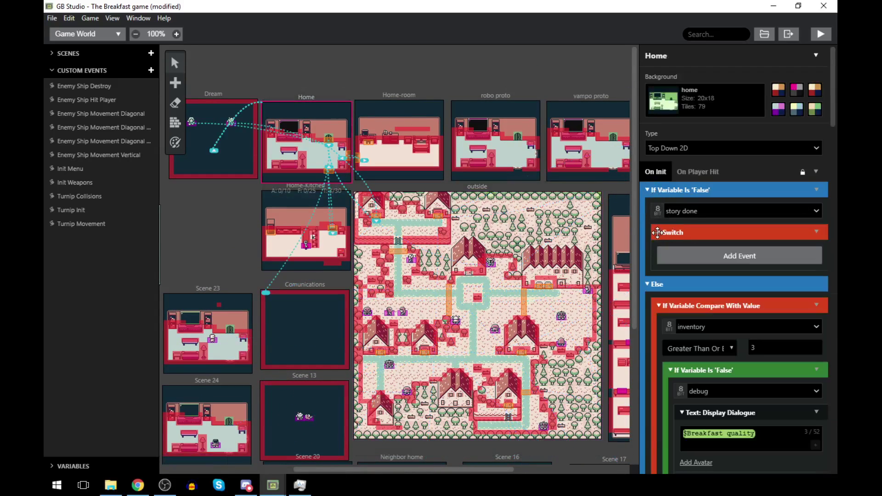
scroll(702, 314, "down", 3)
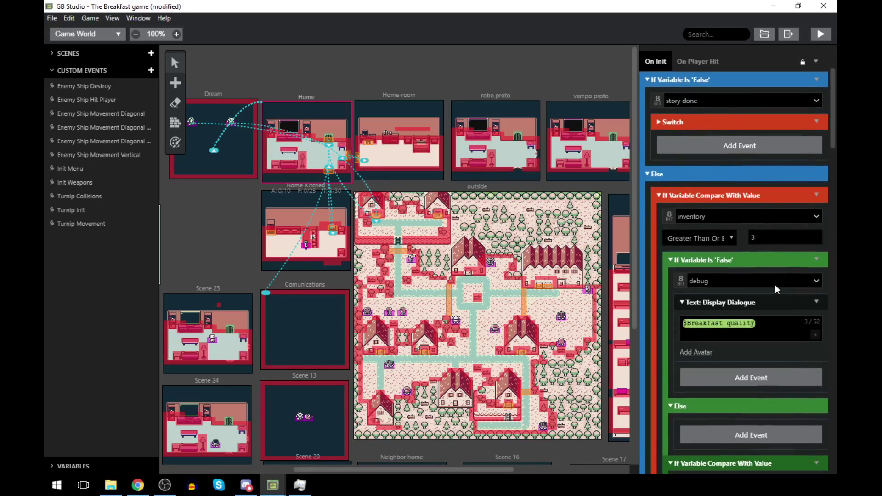
left_click(780, 329)
scroll(738, 326, "down", 3)
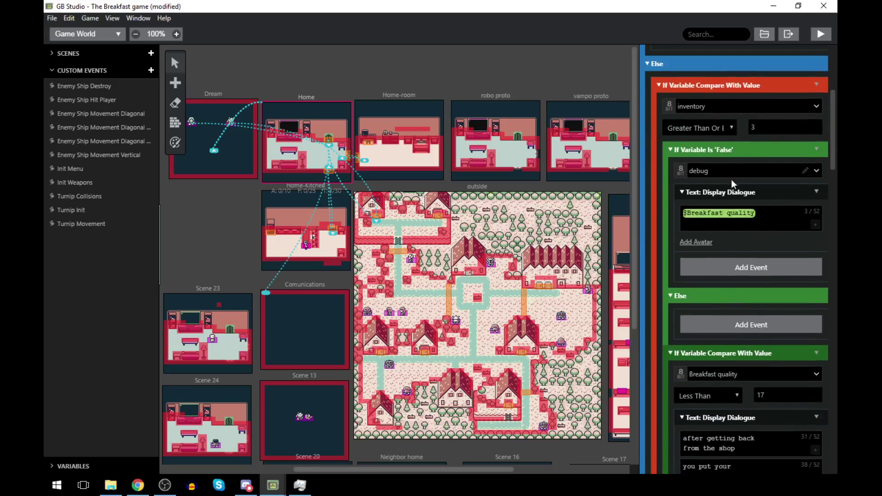
mouse_move(735, 219)
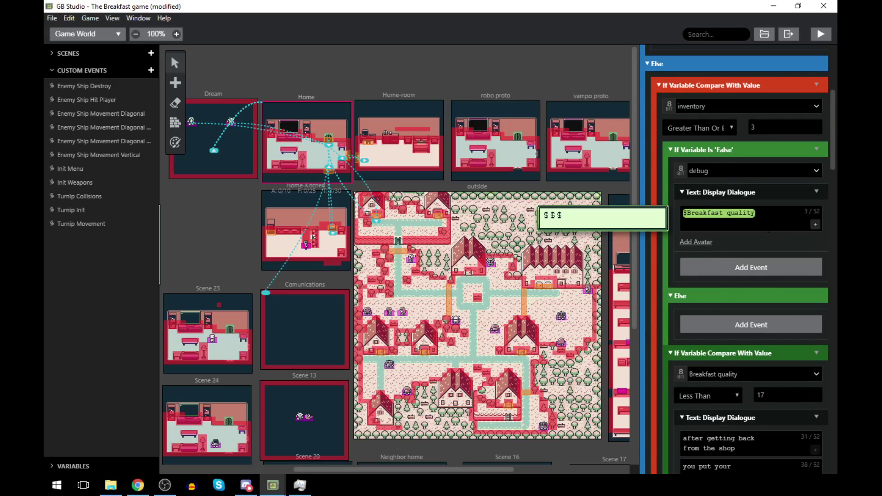
scroll(766, 229, "down", 5)
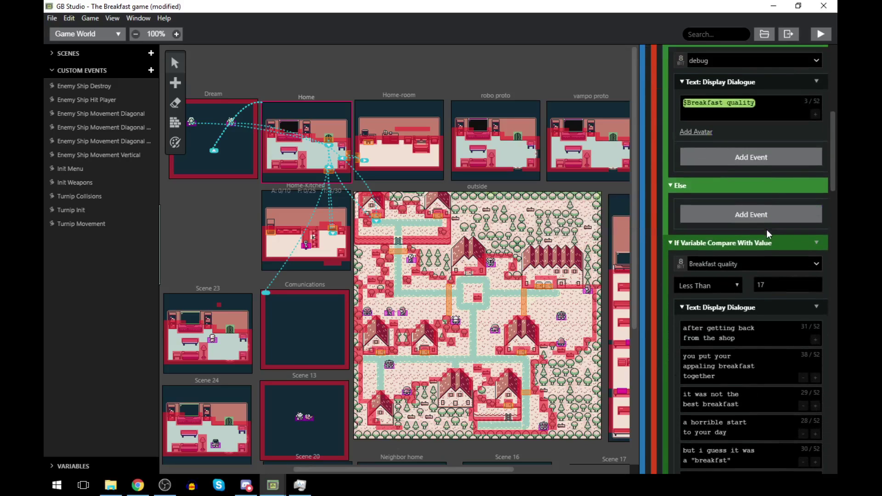
scroll(717, 294, "down", 10)
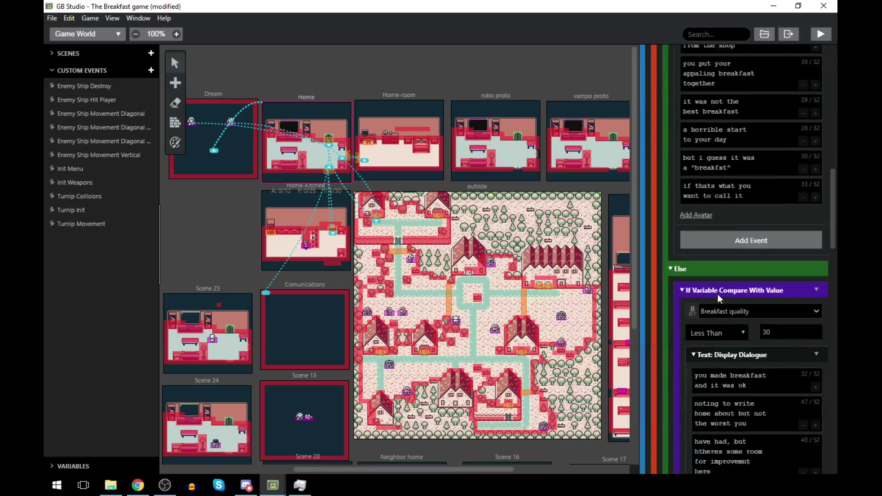
scroll(721, 305, "down", 12)
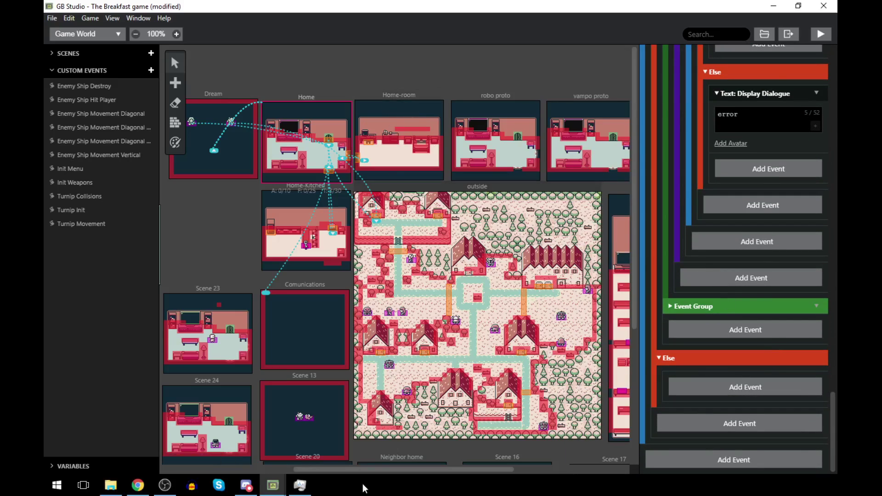
- Move the Menu Page 1 and Menu Page 2 scenes side by side, directly beside the Home-Kitchen scene
left_click_drag(361, 472, 240, 419)
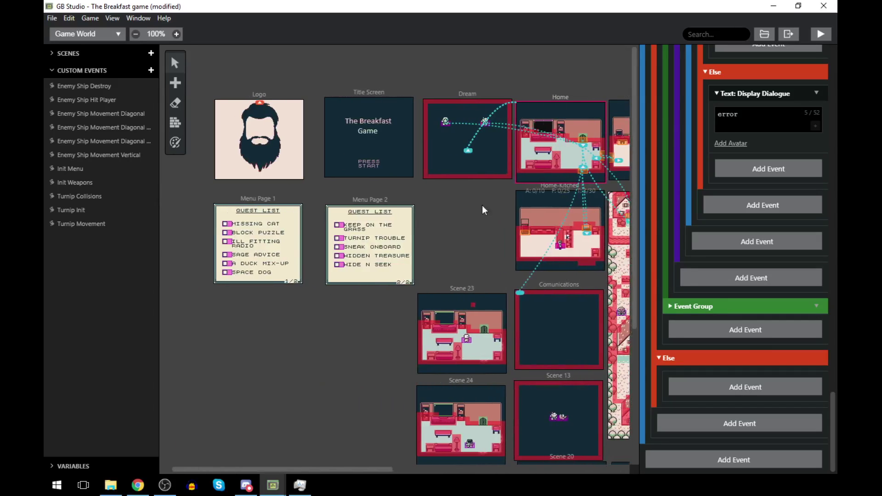
left_click_drag(369, 200, 460, 190)
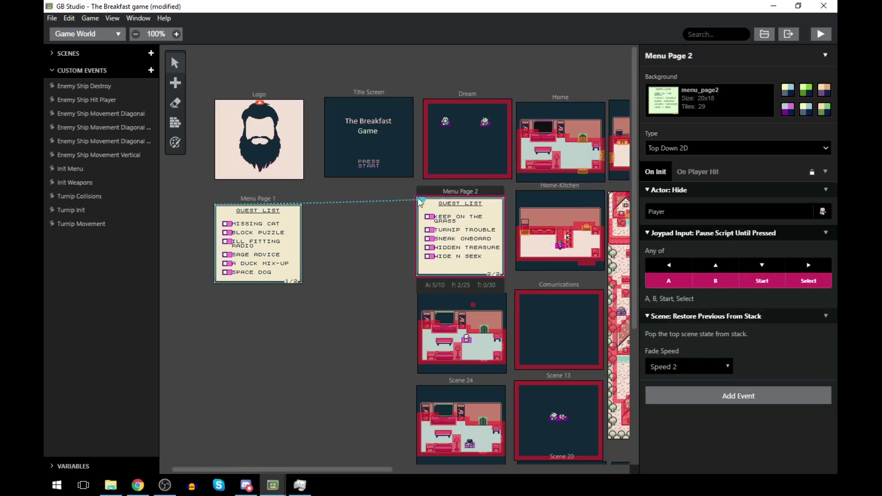
left_click_drag(277, 207, 379, 189)
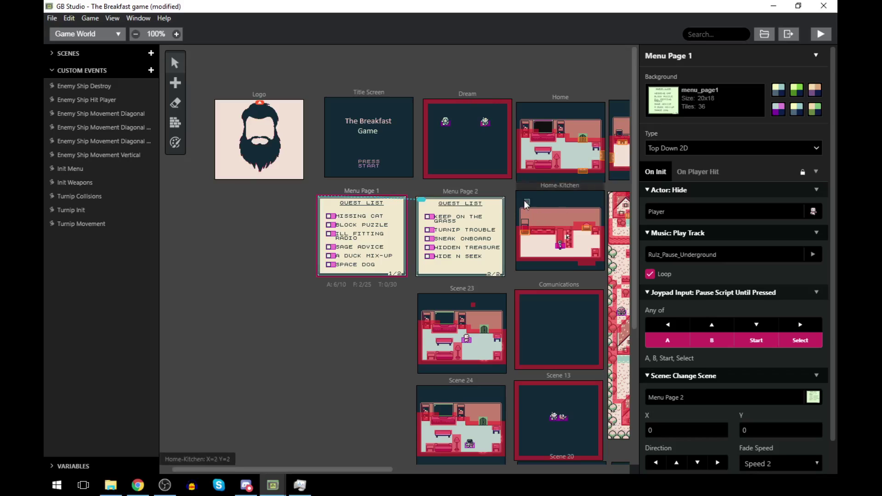
left_click(461, 191)
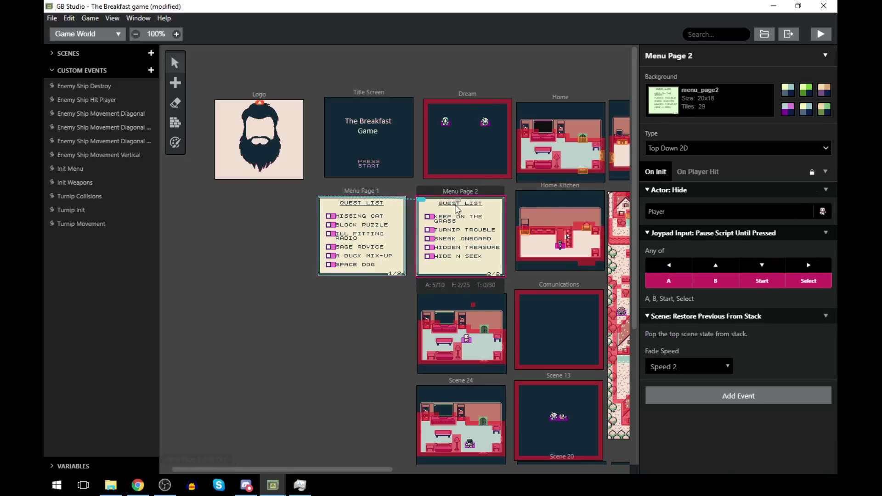
- Open menu_page1.png in Paint and sample the page's light green background as Color 2
left_click(118, 488)
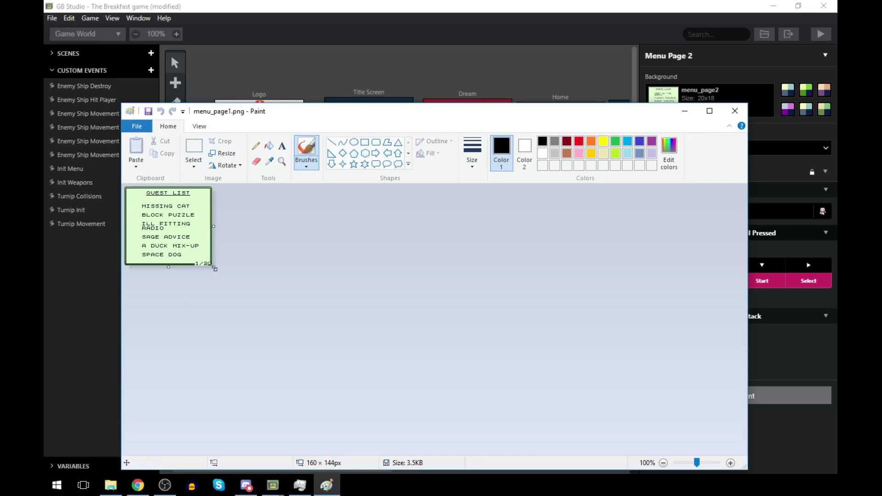
left_click(281, 161)
left_click(169, 222)
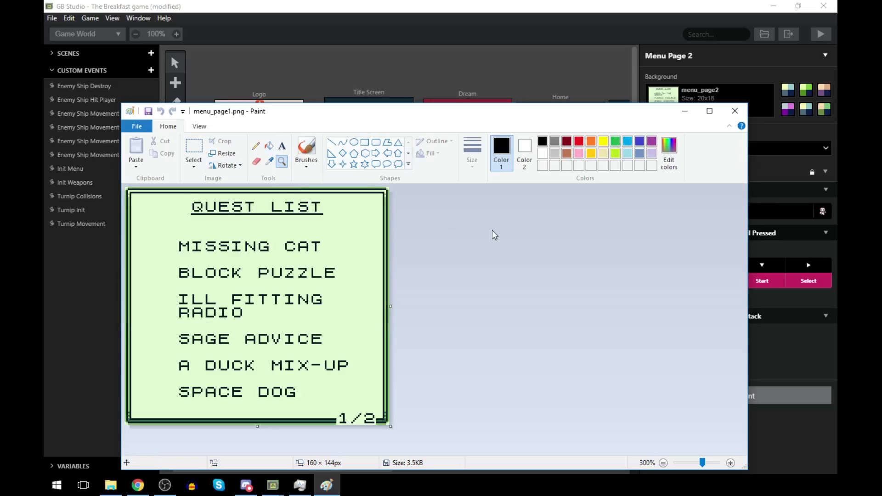
left_click(189, 156)
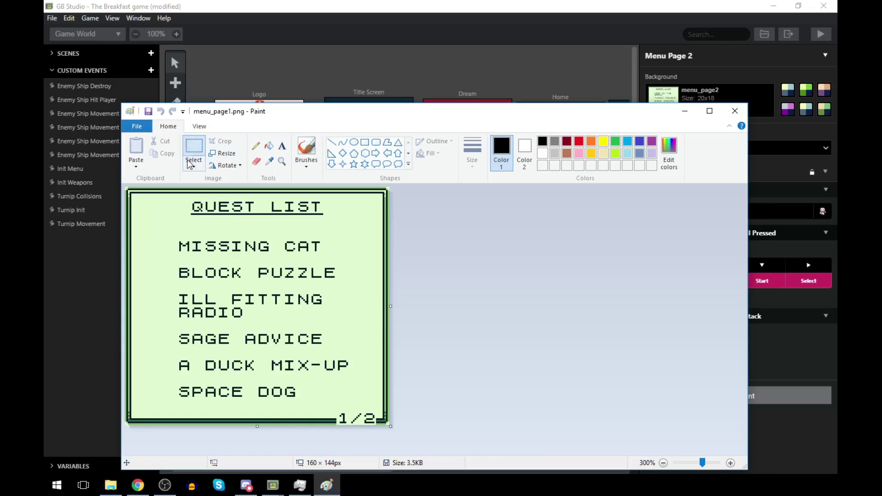
left_click(270, 161)
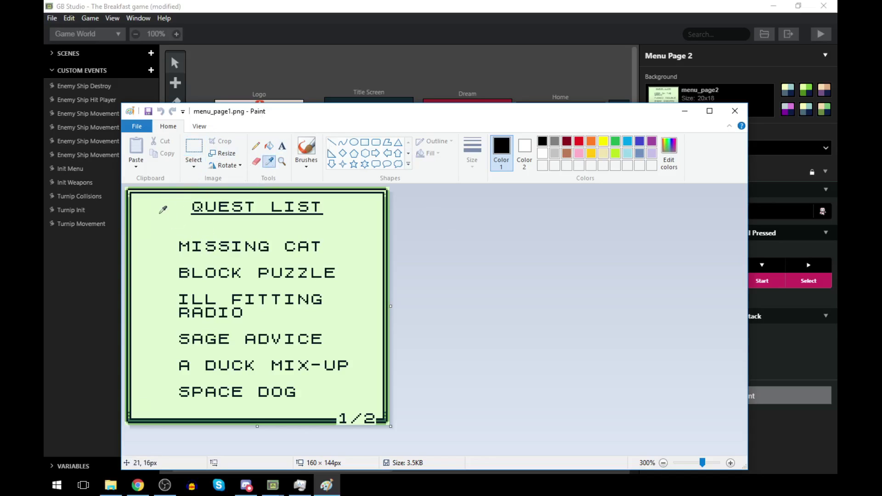
right_click(163, 209)
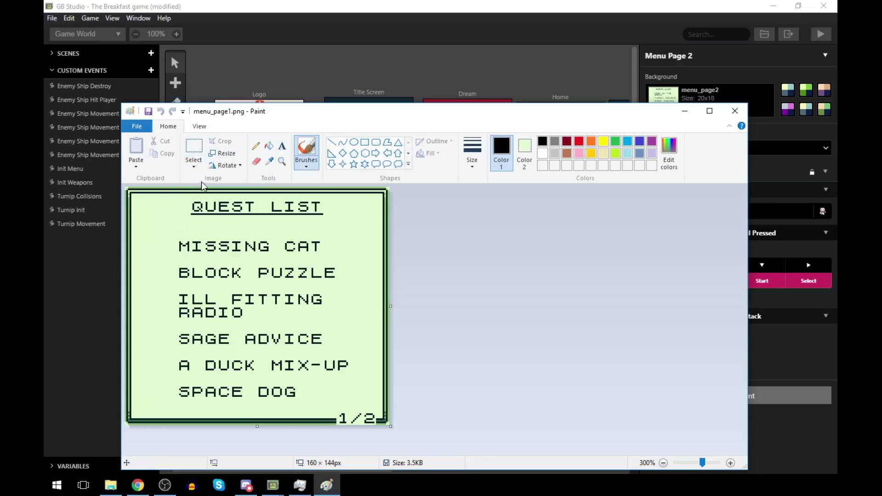
- Erase the QUEST LIST title and all quest entries from the page, keeping the border and page number
left_click(202, 148)
mouse_move(171, 202)
left_mouse_down()
mouse_move(381, 364)
mouse_move(356, 398)
left_mouse_up()
key("Delete")
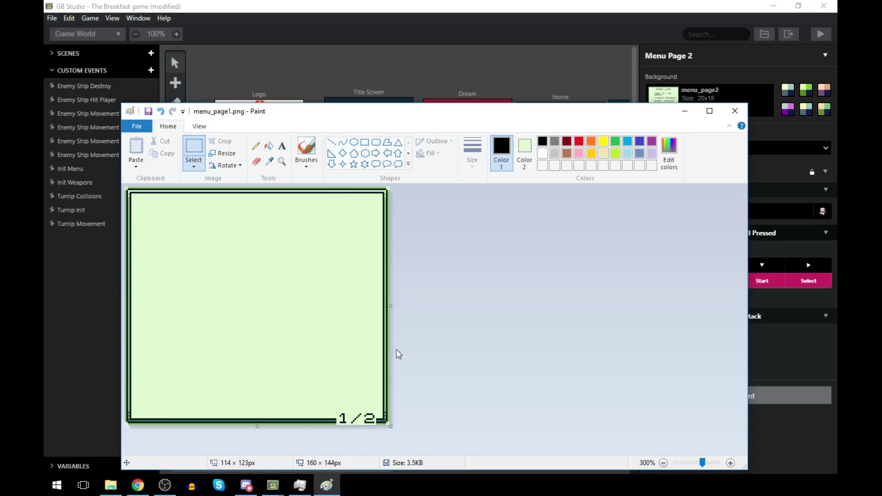
- Try a title in Calibri 11 near the top of the empty page, then clear the text
left_click(283, 146)
left_click(217, 204)
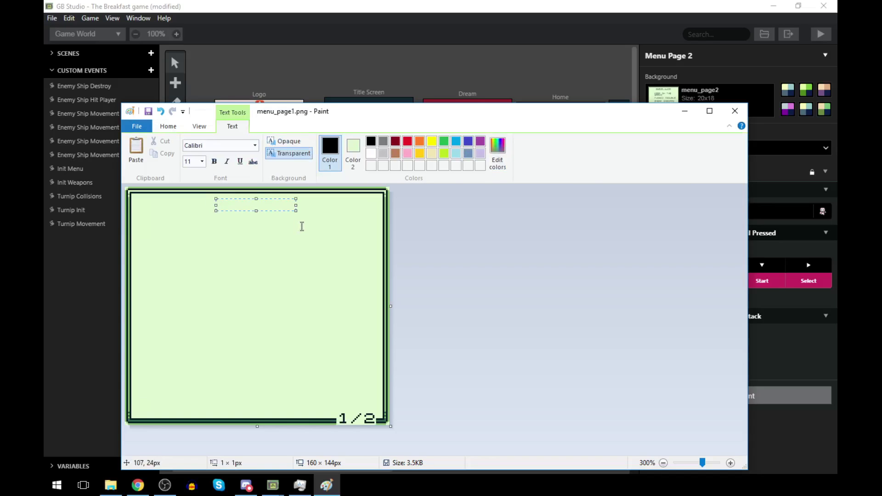
type("endign")
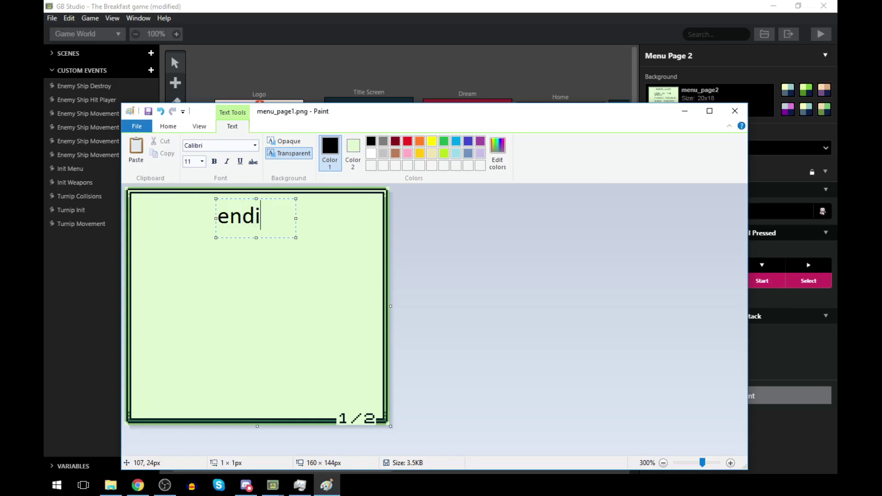
key("BackSpace")
key("BackSpace")
key("BackSpace")
key("BackSpace")
key("BackSpace")
key("BackSpace")
key("BackSpace")
- Set the title text's font size to 7 and test it with a few sample letters
left_click(202, 161)
left_click(192, 162)
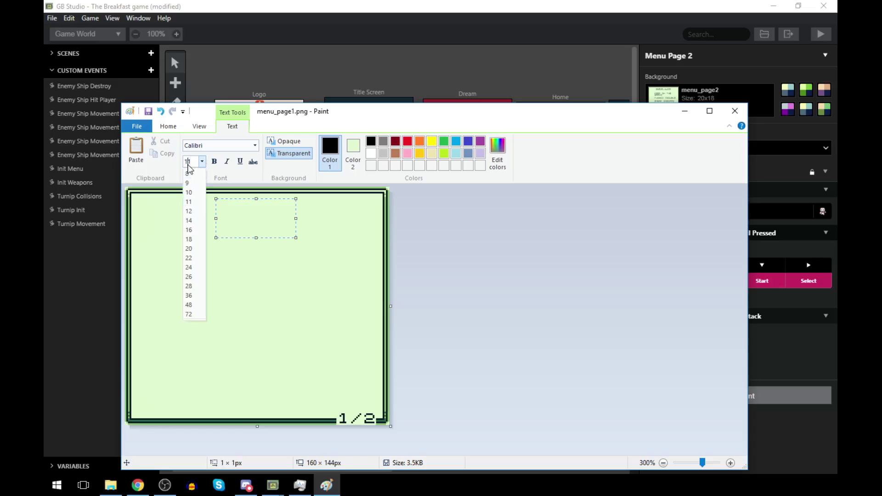
key("BackSpace")
type("72")
key("Return")
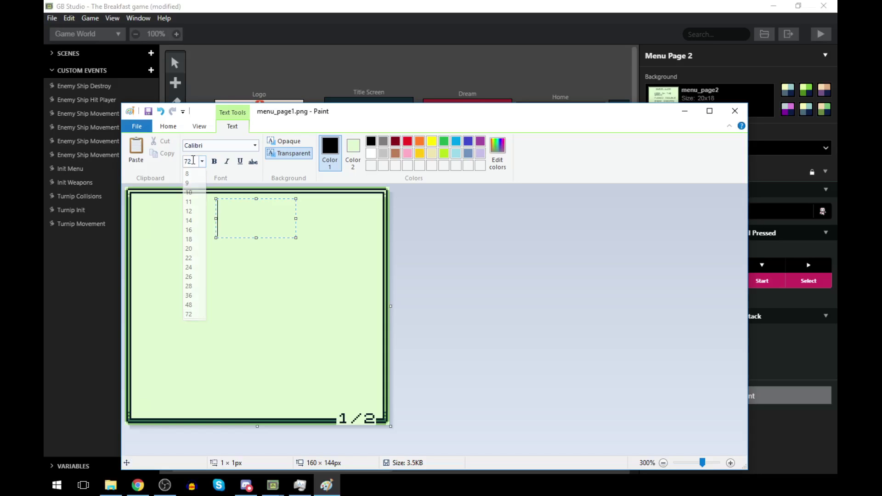
left_click(193, 160)
key("Right")
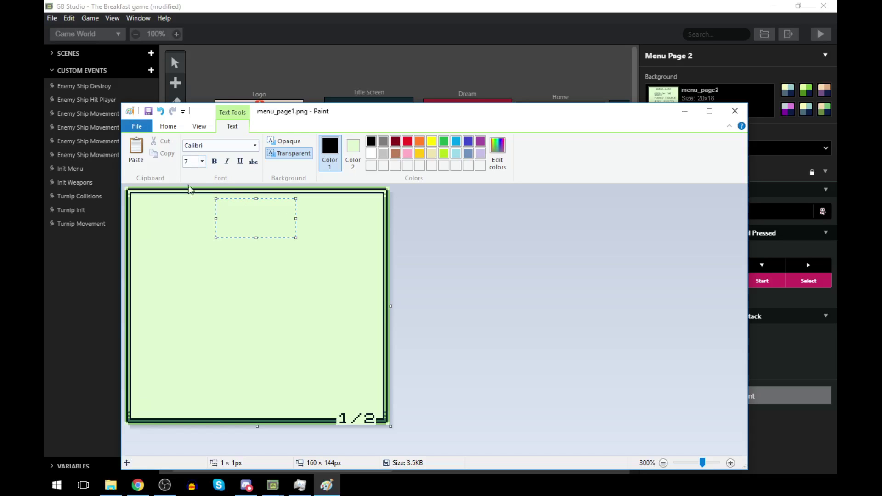
type("ddd")
key("BackSpace")
key("BackSpace")
key("BackSpace")
- Try further font sizes for the title with throwaway sample text
left_click(197, 162)
left_click(197, 161)
type("36")
key("Return")
left_click(197, 163)
key("End")
type("ihjkfjals;f")
key("BackSpace")
key("BackSpace")
type("Enem")
key("BackSpace")
key("BackSpace")
key("BackSpace")
key("BackSpace")
- Write the title "Ending Achievments" in Calibri size 4 at the top of the page
left_click(190, 162)
type("48")
key("Return")
left_click(193, 161)
type("4eb")
key("BackSpace")
key("BackSpace")
type("Ending Achievments")
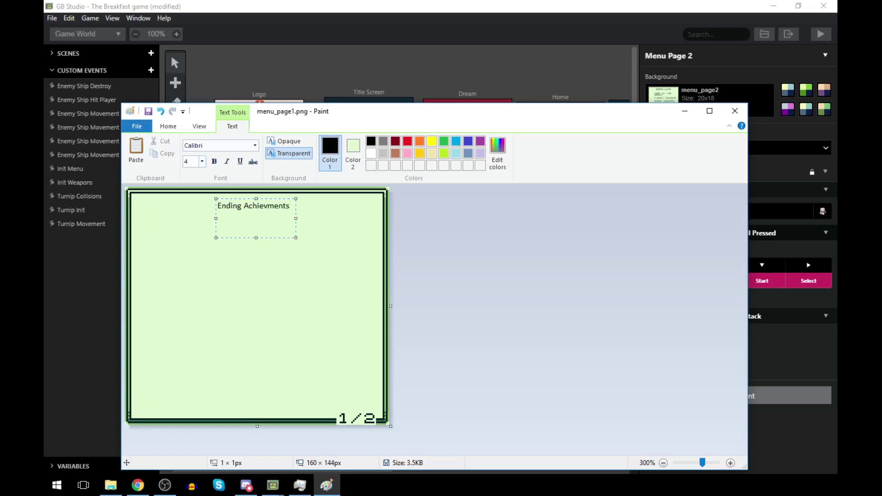
left_click(288, 274)
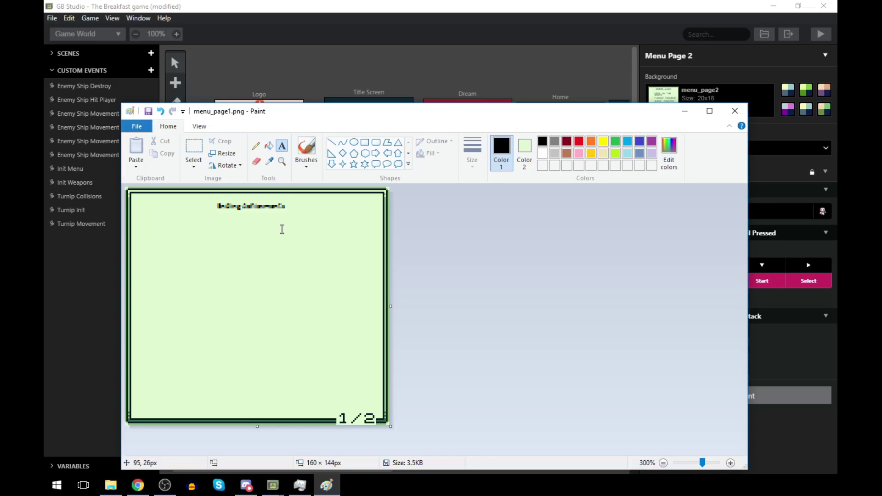
- Erase the "Ending Achievments" title from the page
left_click(194, 148)
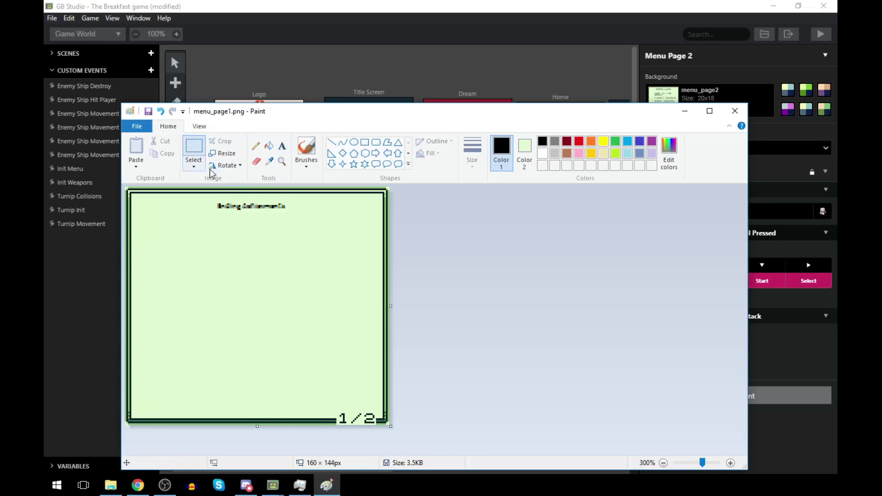
left_click_drag(213, 201, 340, 235)
key("Delete")
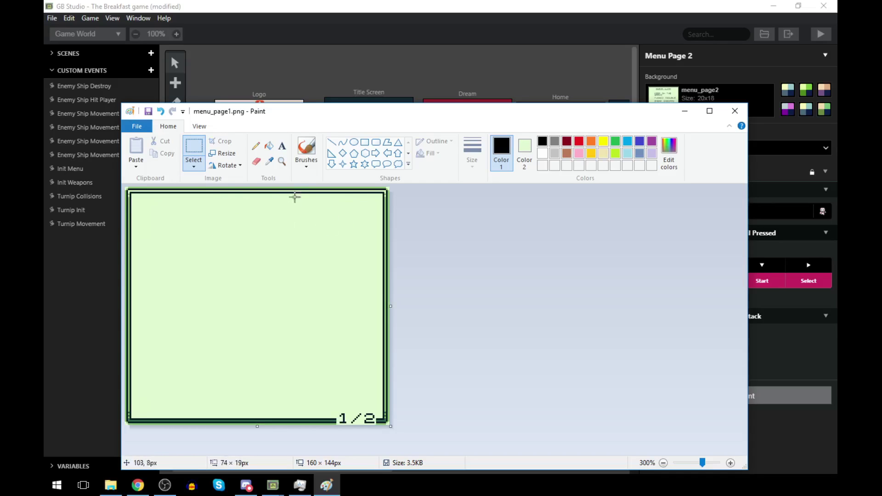
- Start a text box near the top of the empty page with the font size set to 8
left_click(282, 151)
left_click(214, 205)
left_click(193, 161)
type("4")
key("BackSpace")
type("8")
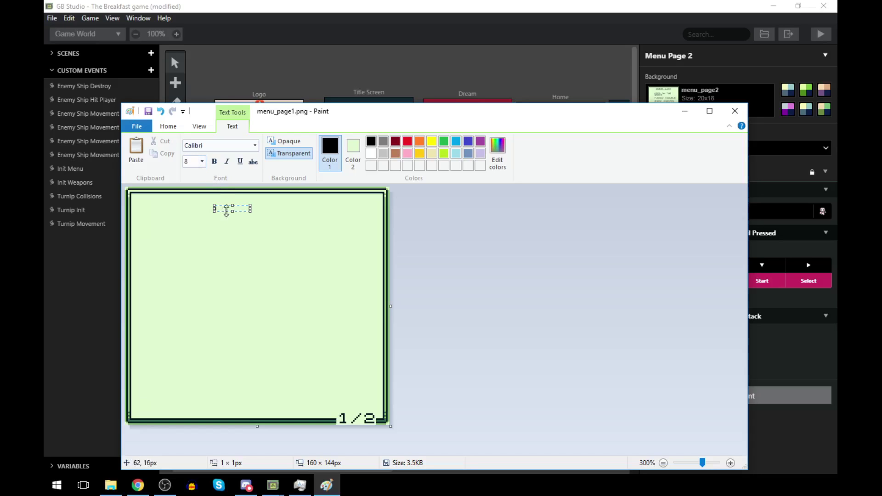
- Test the font size with a few throwaway letters and clear them
type("blkbsd")
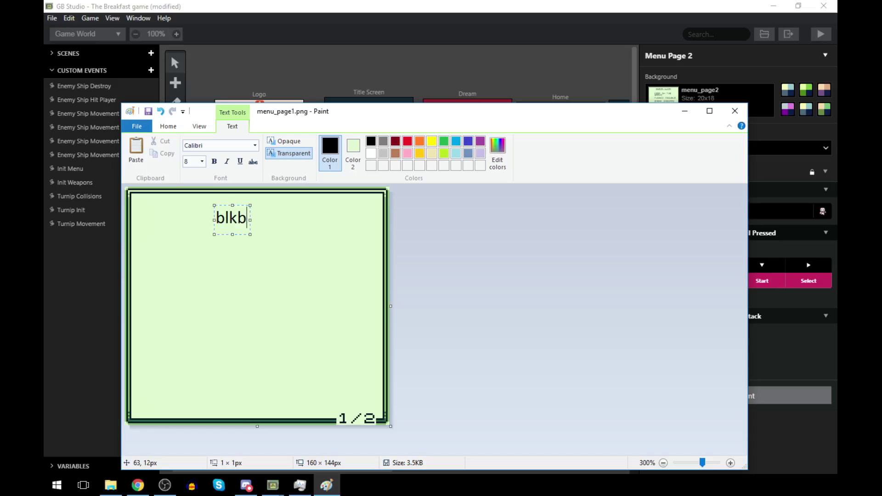
key("BackSpace")
key("BackSpace")
key("BackSpace")
key("BackSpace")
key("BackSpace")
key("BackSpace")
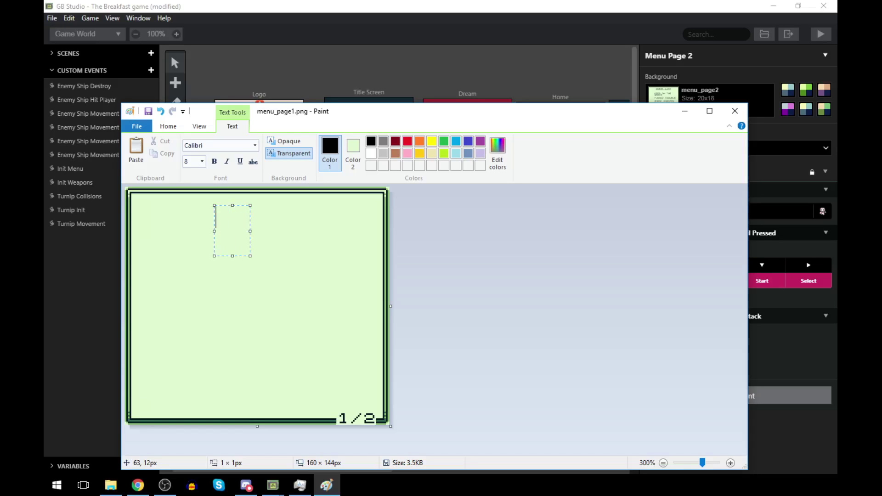
- Write the title "ending achievments" in a widened text box and place it on the page
type("ending")
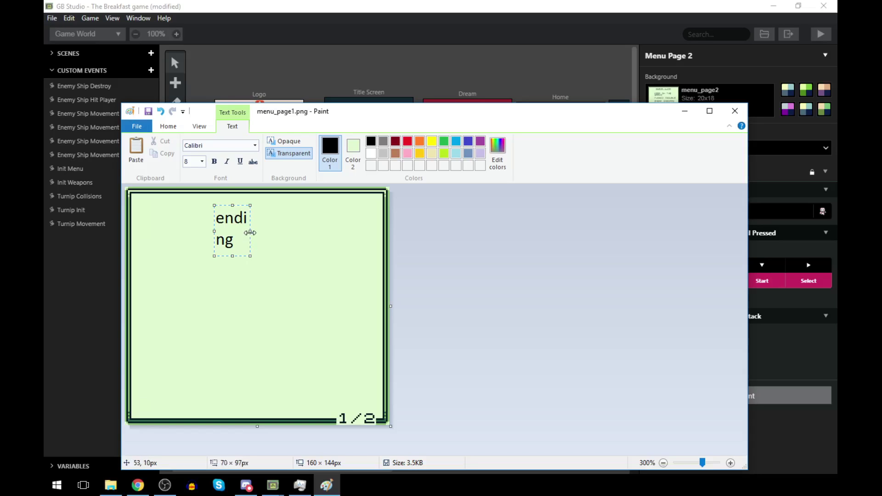
left_click_drag(250, 231, 340, 233)
type("achievments")
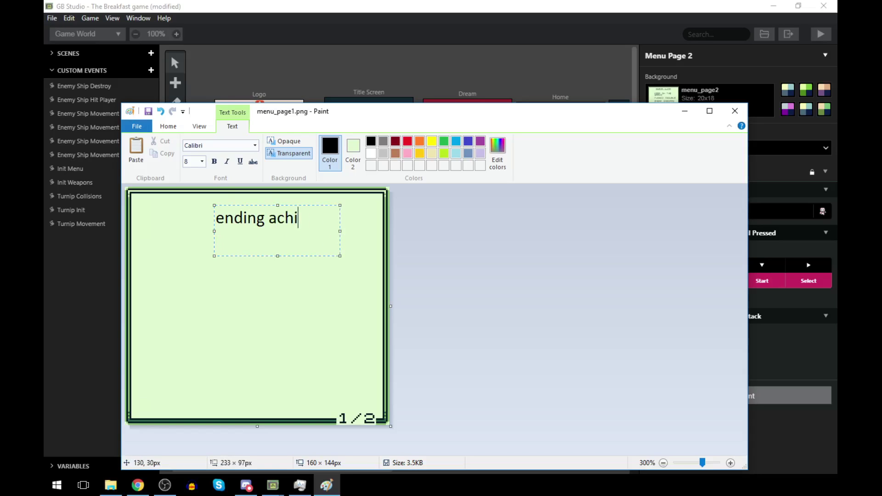
key("Return")
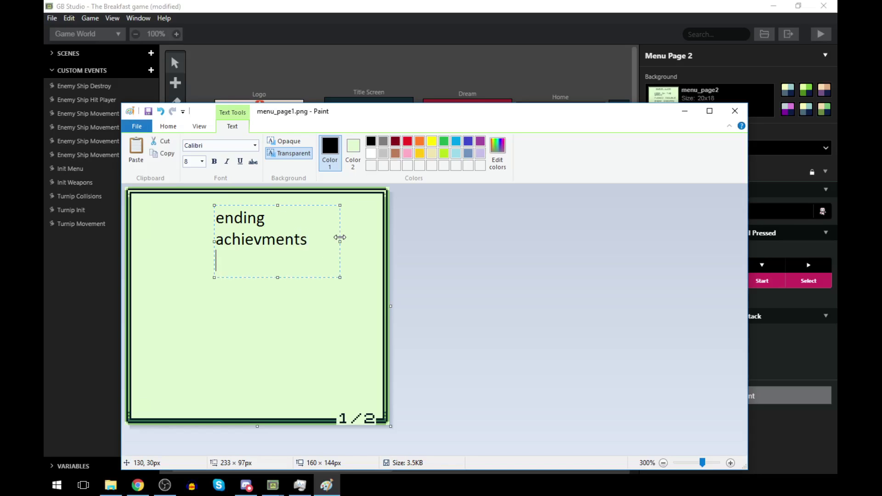
key("BackSpace")
left_click(335, 305)
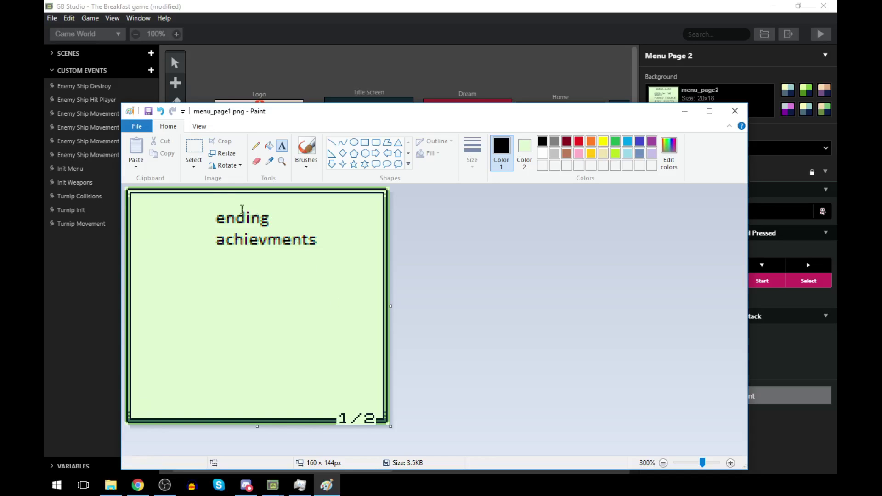
- Rearrange the two title words onto one line and centre the line near the top of the page
left_click(193, 146)
left_click_drag(207, 214, 287, 231)
left_click(235, 196)
mouse_move(210, 198)
left_mouse_down()
mouse_move(281, 238)
mouse_move(286, 221)
mouse_move(291, 238)
mouse_move(212, 218)
mouse_move(323, 251)
mouse_move(299, 229)
mouse_move(316, 217)
left_mouse_up()
left_click(297, 260)
left_click(254, 230)
left_click_drag(165, 204, 345, 241)
left_click(291, 273)
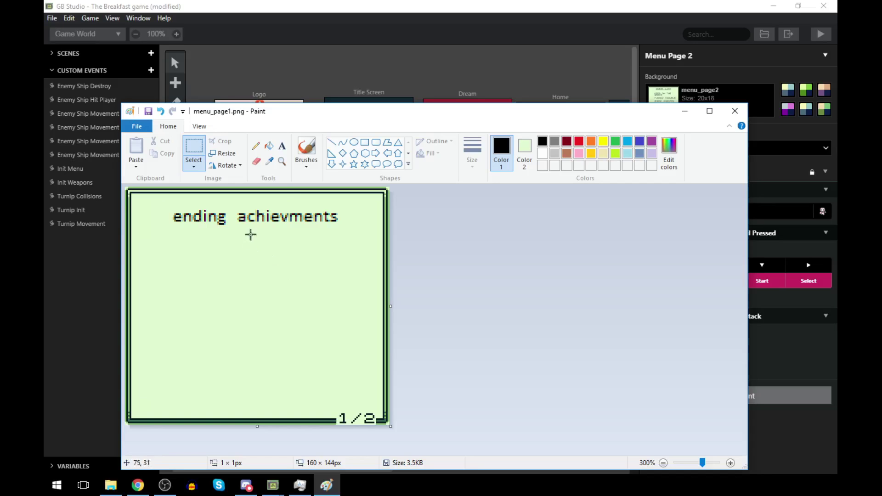
- Turn on gridlines and start a text box below the title, widened to fit a full entry
left_click(283, 145)
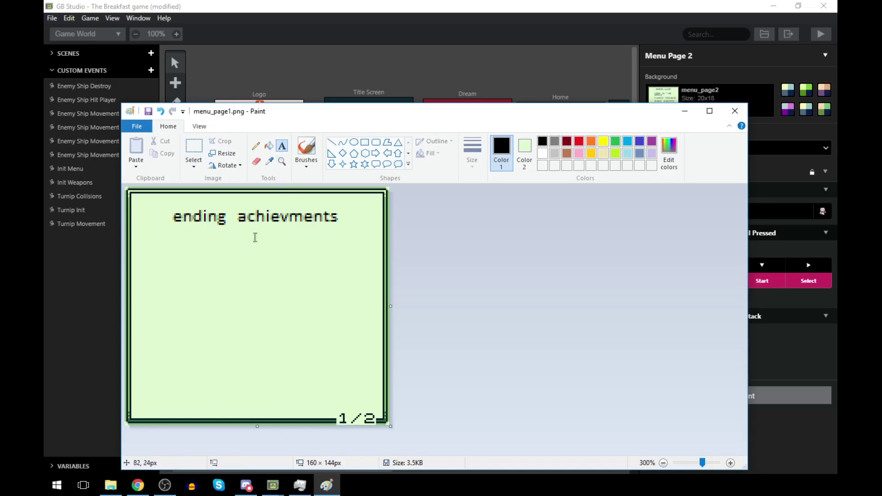
left_click(210, 239)
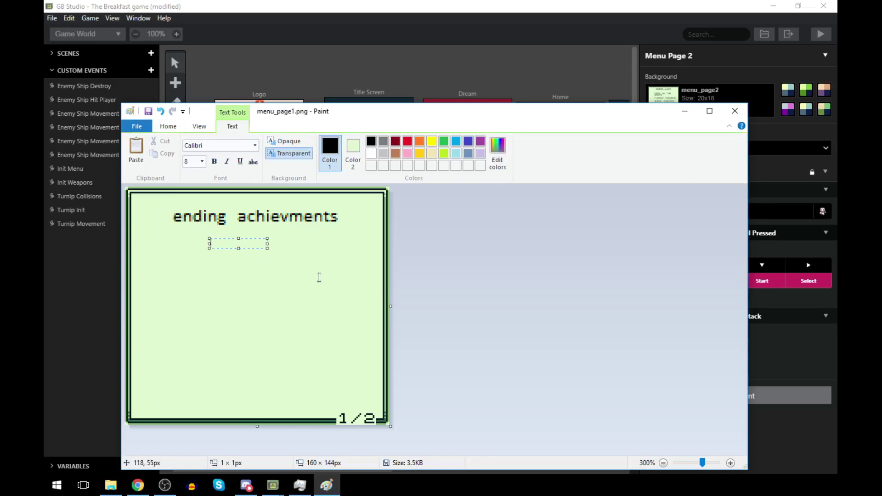
left_click(199, 126)
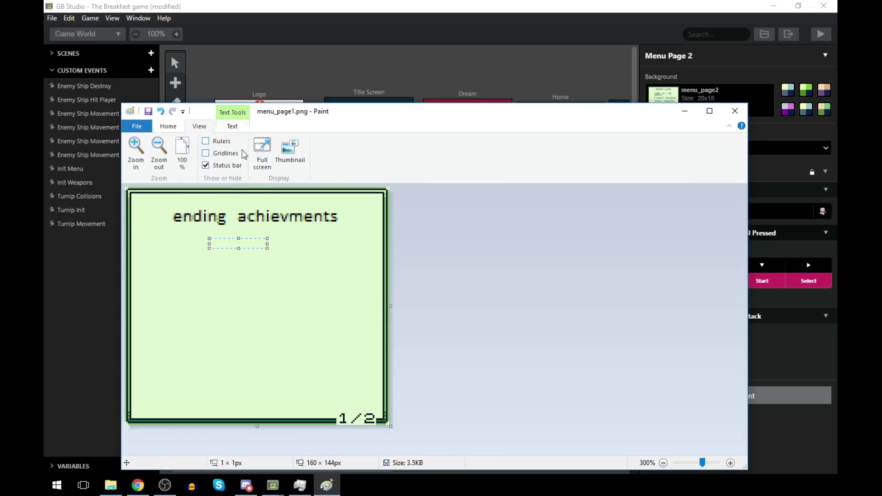
left_click(206, 154)
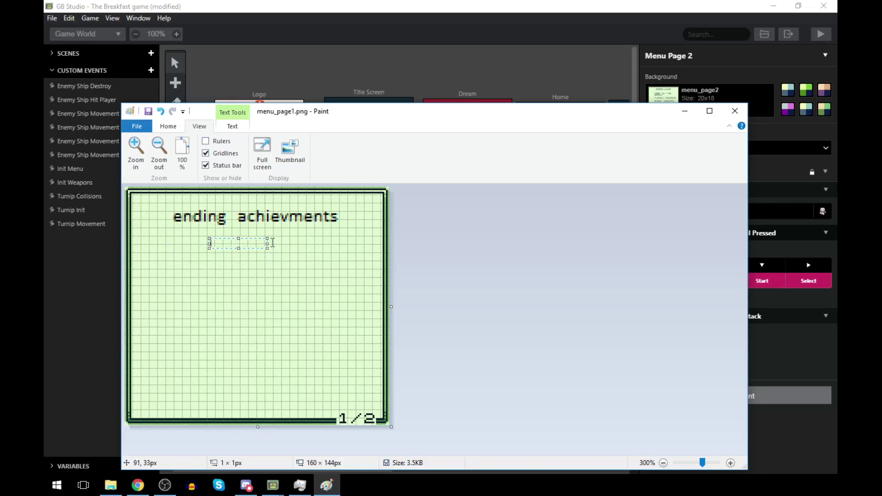
left_click_drag(267, 242, 340, 242)
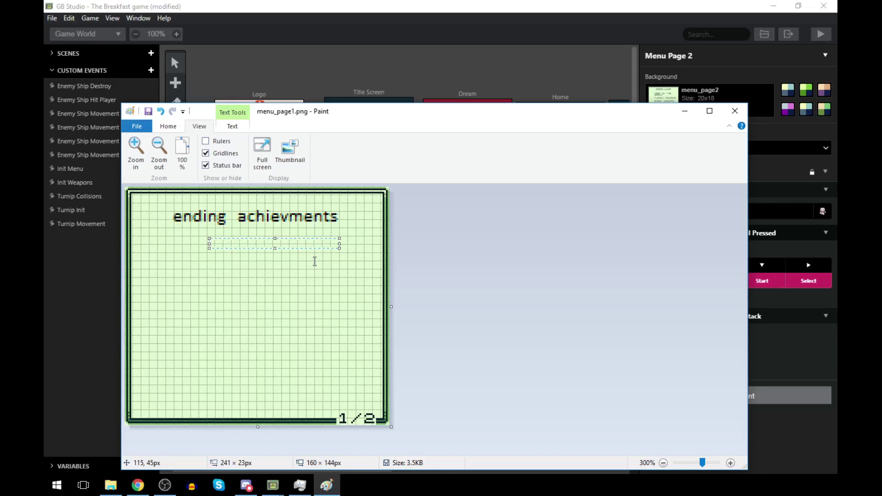
- Write the first entry, "Breakfast Ending", in the text box below the title and place it
type("br")
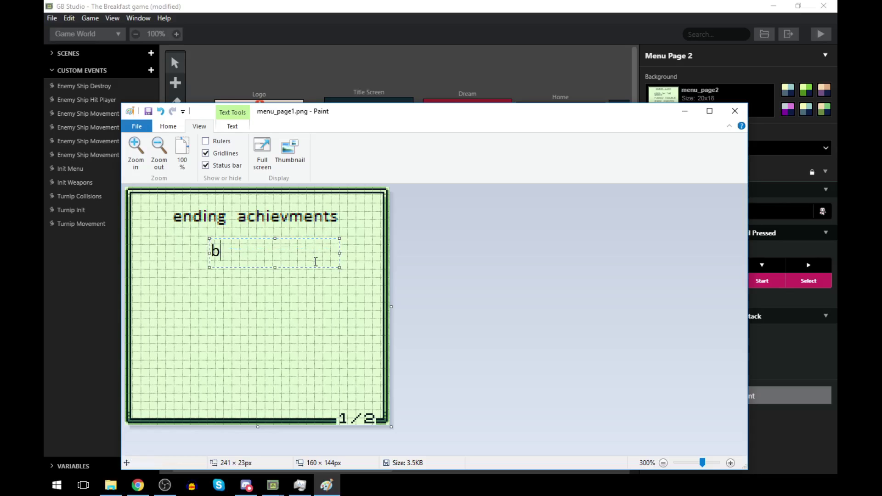
key("BackSpace")
key("BackSpace")
type("Breakfast eb")
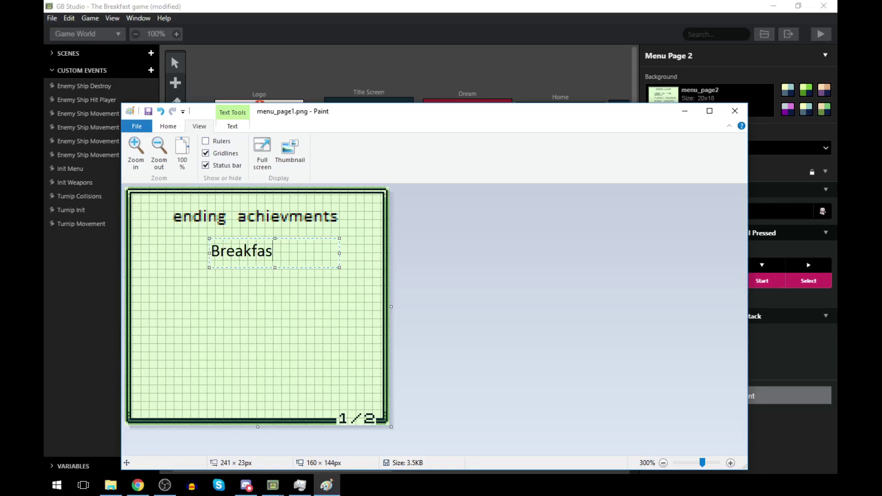
key("BackSpace")
type("nding")
key("Left")
key("Left")
key("Left")
key("Left")
key("Left")
key("BackSpace")
type("E")
key("Return")
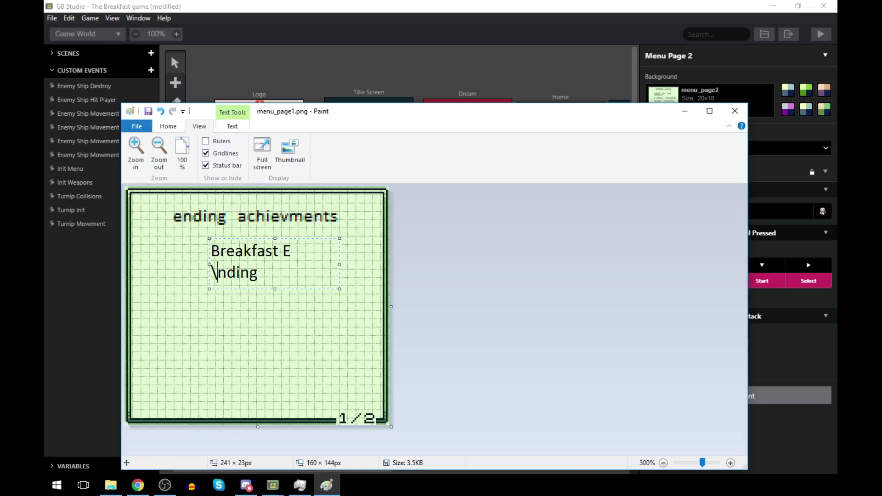
key("BackSpace")
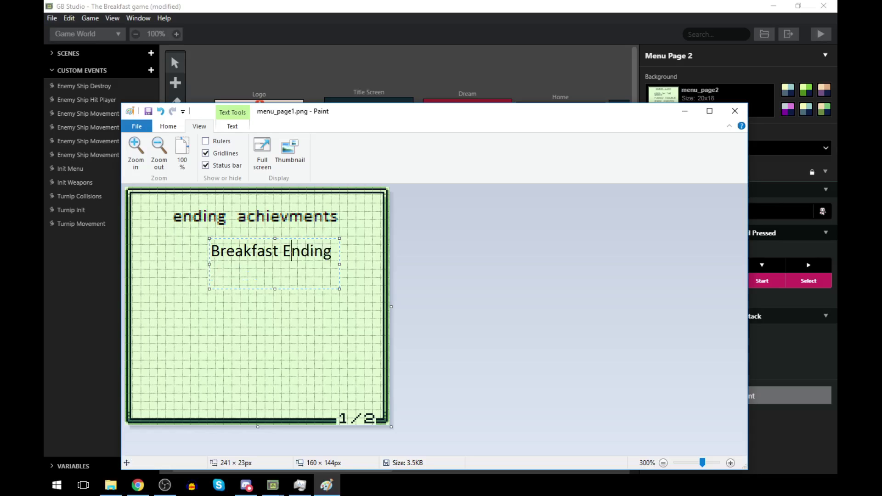
key("Return")
key("BackSpace")
left_click(302, 232)
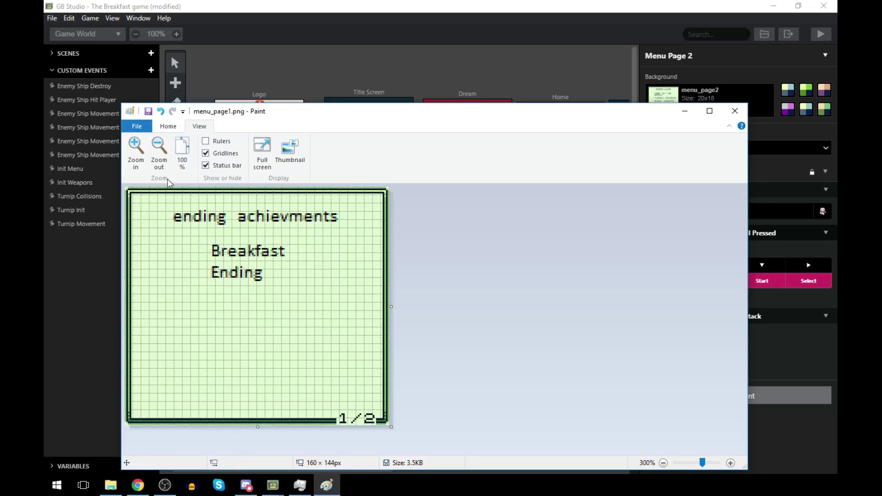
- Move the entry's word "Ending" up beside "Breakfast" so both sit on one line
left_click(168, 126)
left_click(194, 147)
mouse_move(209, 263)
left_mouse_down()
mouse_move(262, 287)
mouse_move(333, 253)
left_mouse_up()
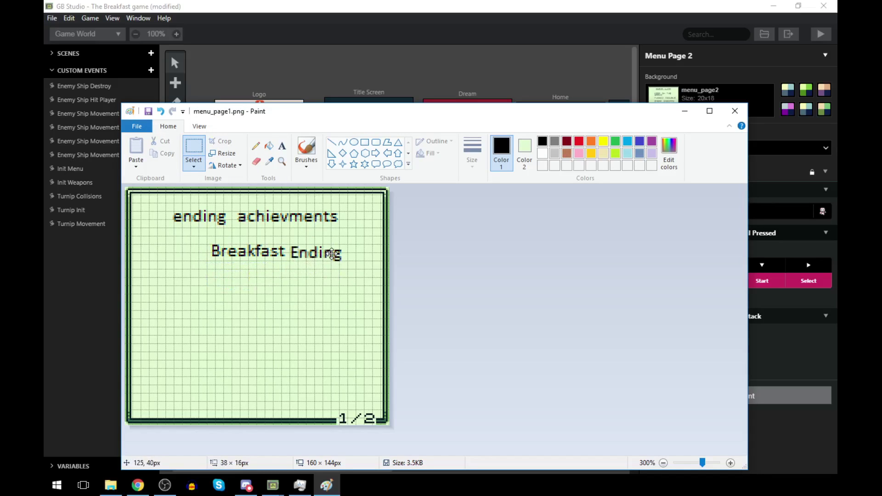
left_click(296, 314)
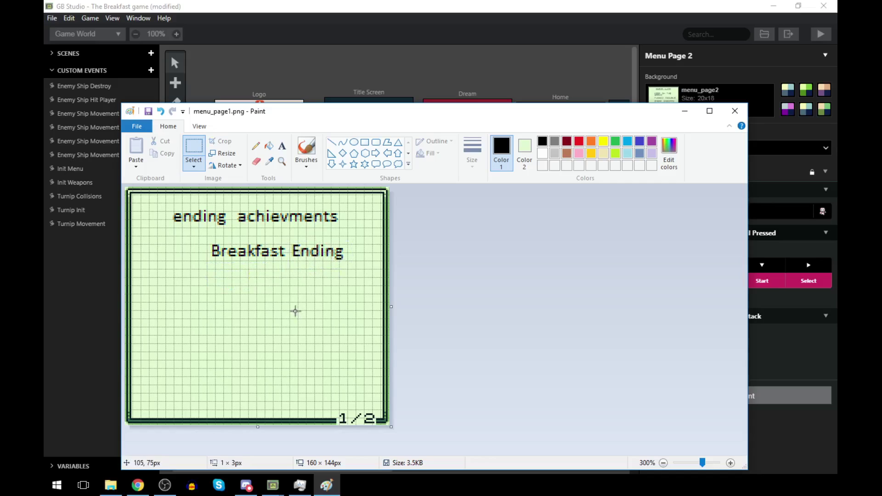
- Save the page image and switch to GB Studio to check the Menu Page 1 scene
mouse_move(273, 486)
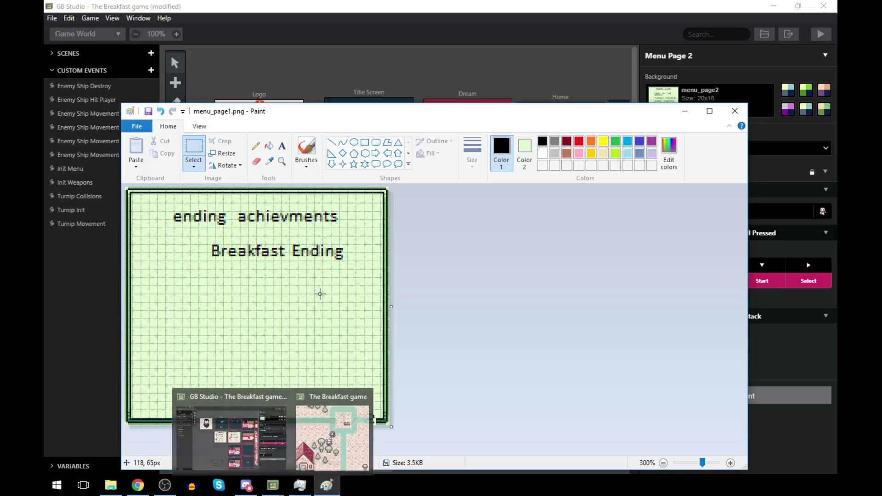
key("ctrl+s")
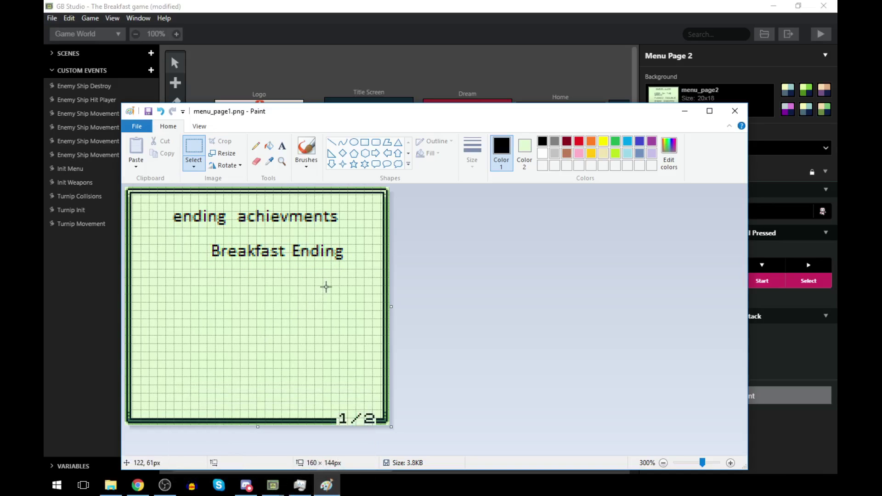
left_click(279, 432)
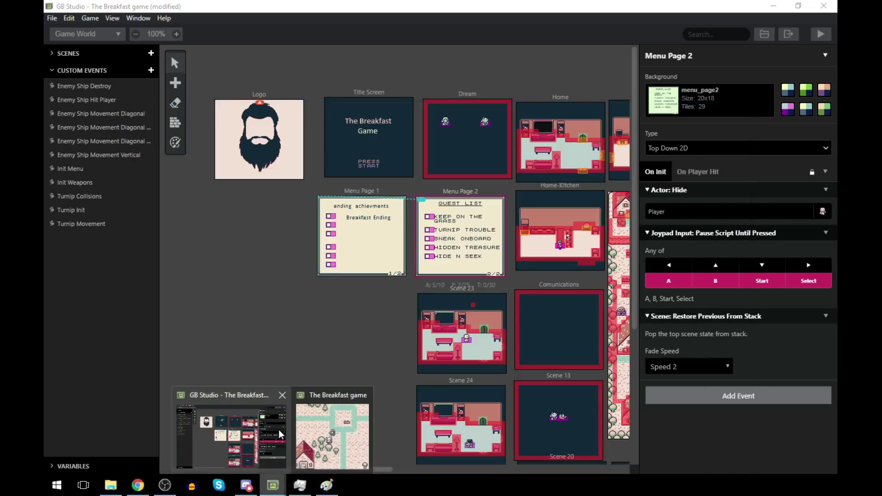
left_click(374, 243)
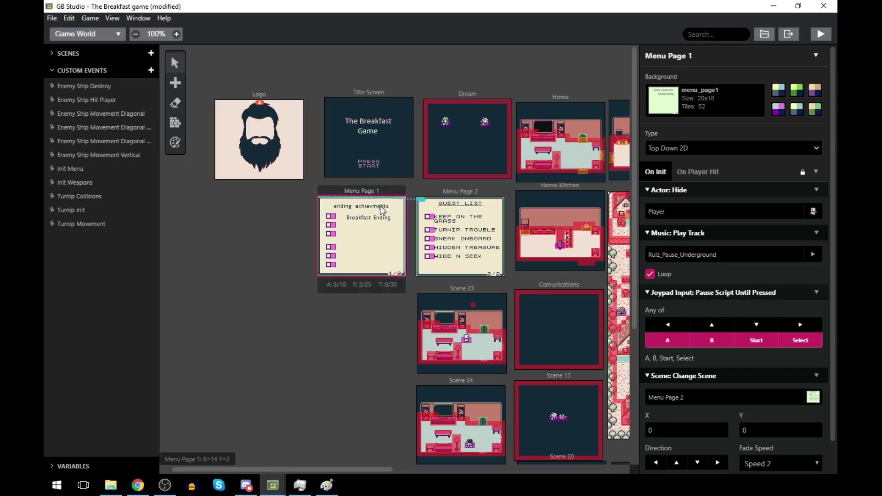
- Return to Paint and cover the title's lowercase "ending" with a copy of the capitalised "Ending" from the entry
left_click(326, 485)
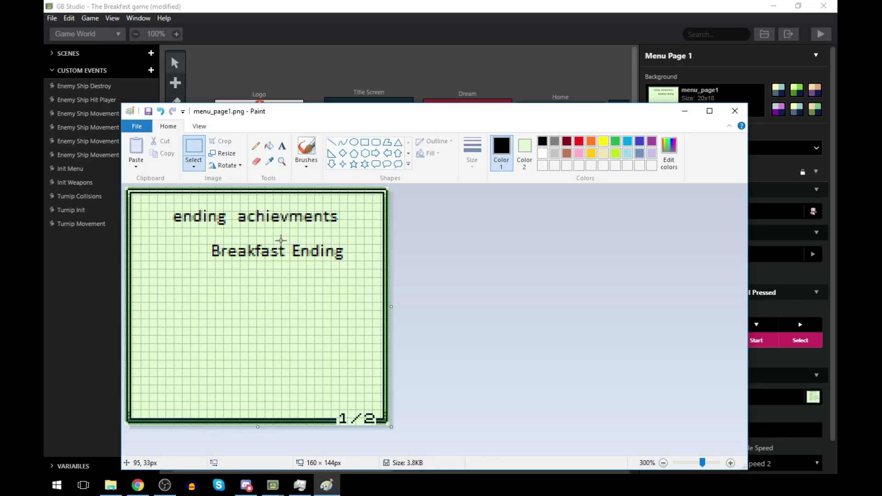
mouse_move(289, 237)
left_mouse_down()
mouse_move(321, 260)
mouse_move(361, 265)
left_mouse_up()
key("ctrl+c")
key("ctrl+v")
left_click_drag(156, 197, 197, 212)
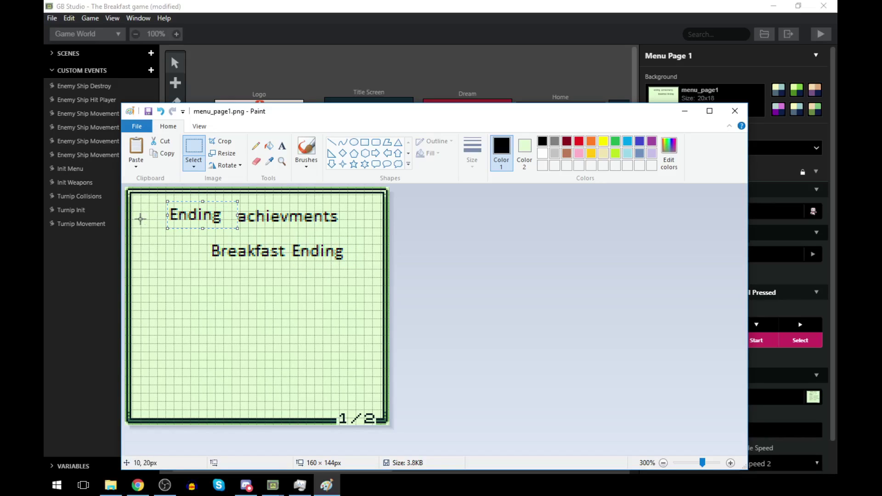
key("Down")
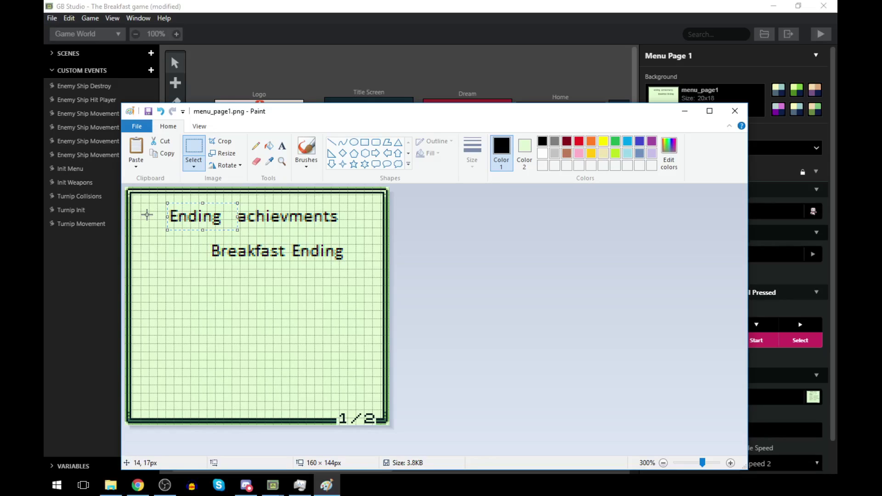
left_click(171, 328)
- Nudge the title word "Ending" right to tighten the gap before "achievments"
left_click_drag(167, 198, 225, 233)
key("Right")
key("Right")
key("Right")
key("Right")
key("Right")
key("Right")
key("Right")
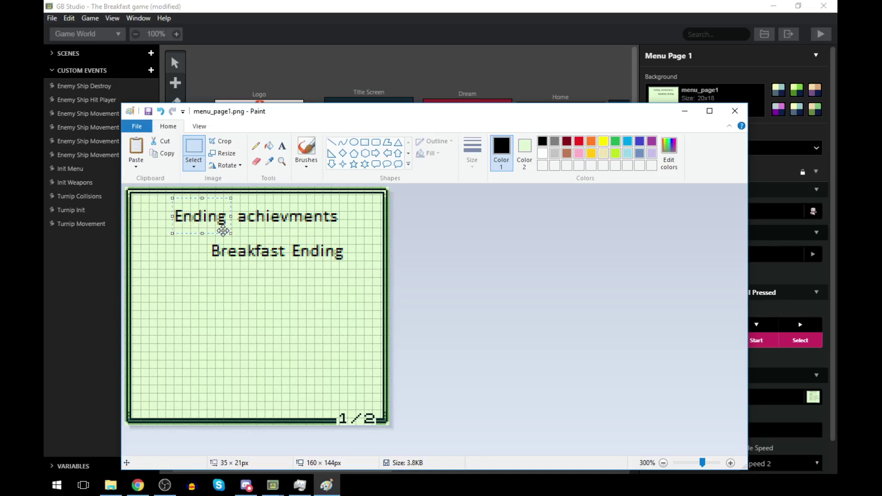
key("Left")
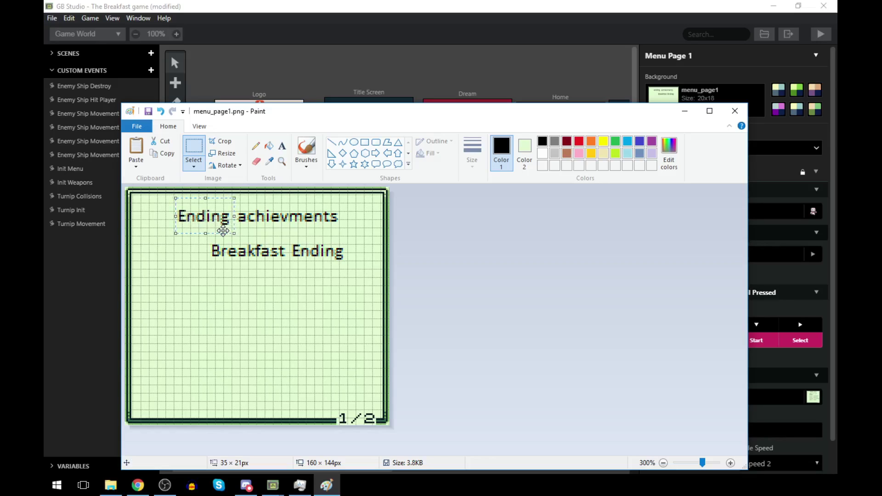
left_click(215, 310)
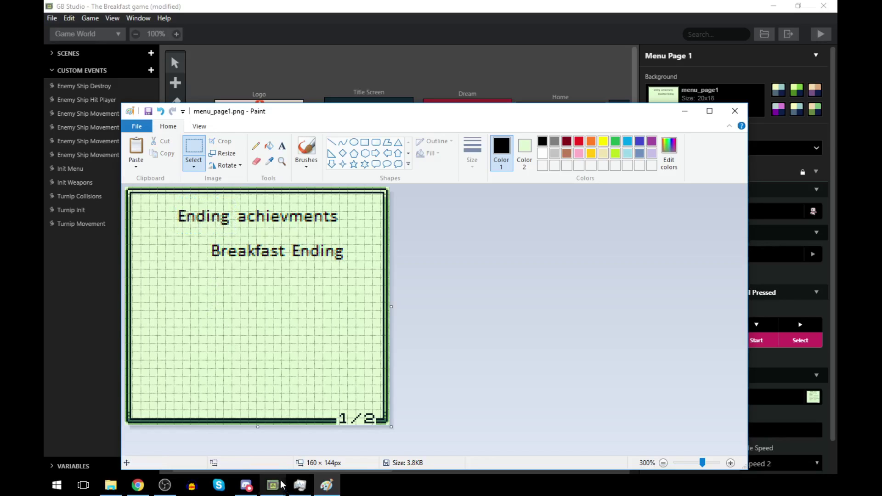
- Check Menu Page 1 in GB Studio and reposition the Paint window so that scene stays visible beside it
left_click(343, 5)
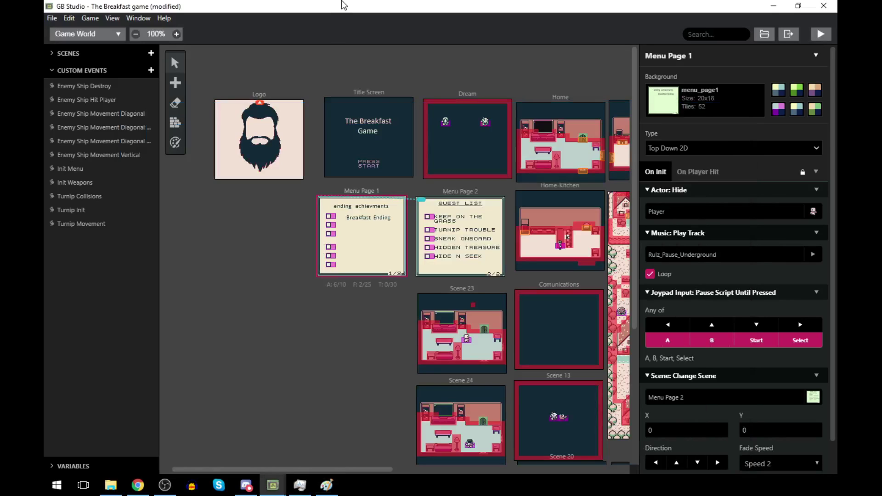
left_click(326, 485)
left_click_drag(330, 119, 672, 101)
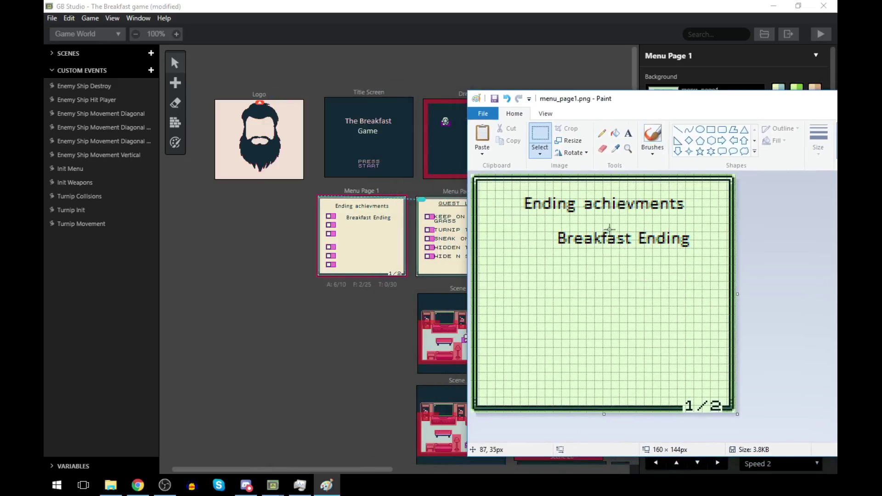
- Shift "Breakfast Ending" slightly left and up to align with the first checkbox, and save the image
left_click_drag(557, 230, 695, 248)
key("Left")
key("Left")
key("Left")
key("Left")
key("Left")
key("Left")
key("Up")
key("Up")
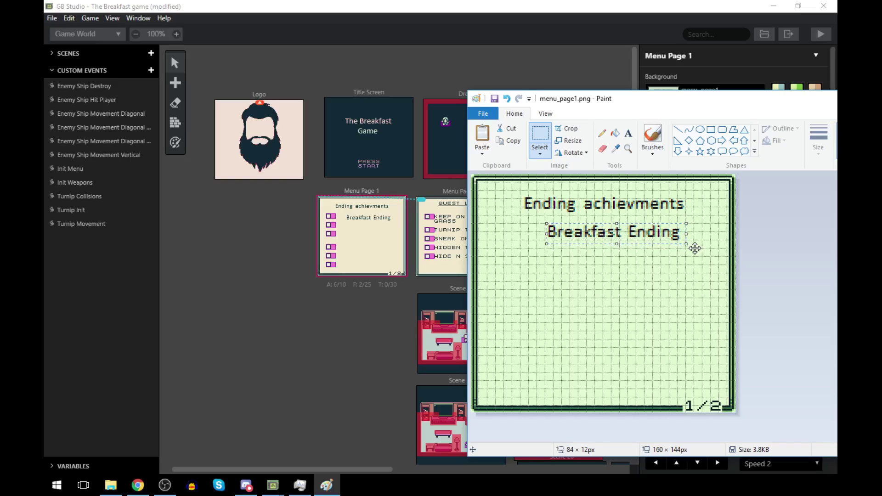
key("Escape")
key("ctrl+s")
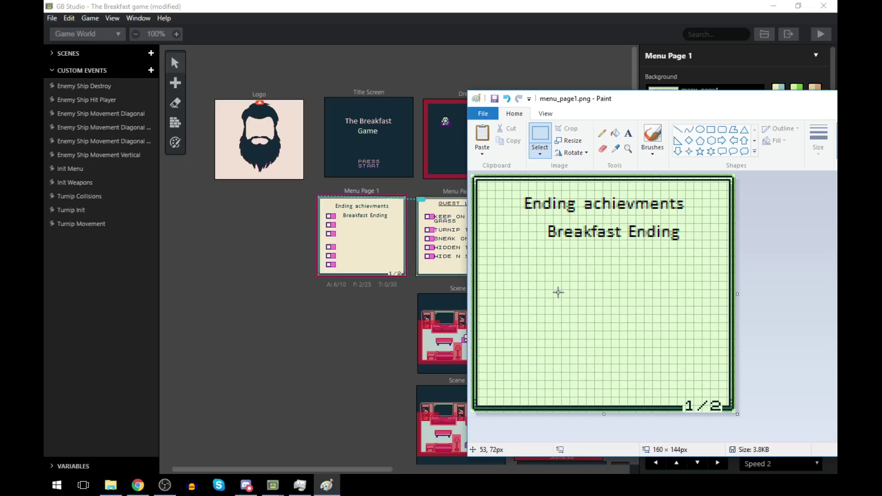
- Add the text "Secret Ending" on a single line below "Breakfast Ending"
left_click(628, 133)
left_click(553, 248)
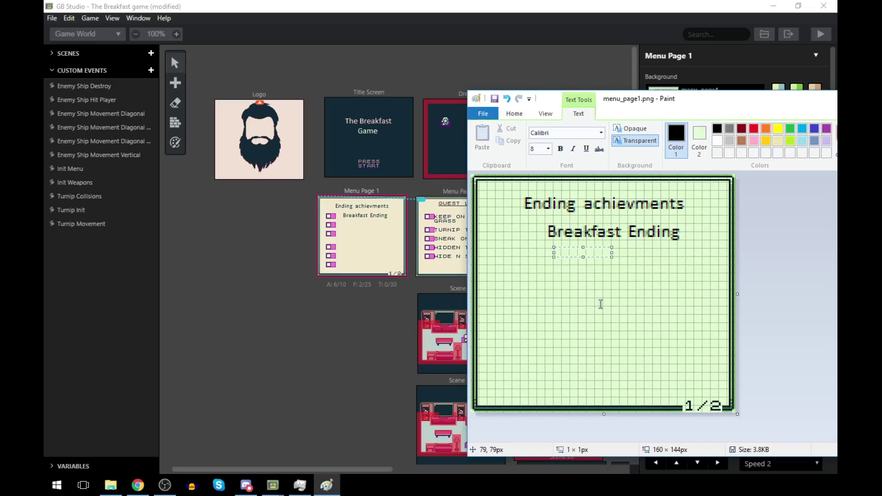
type("Secte")
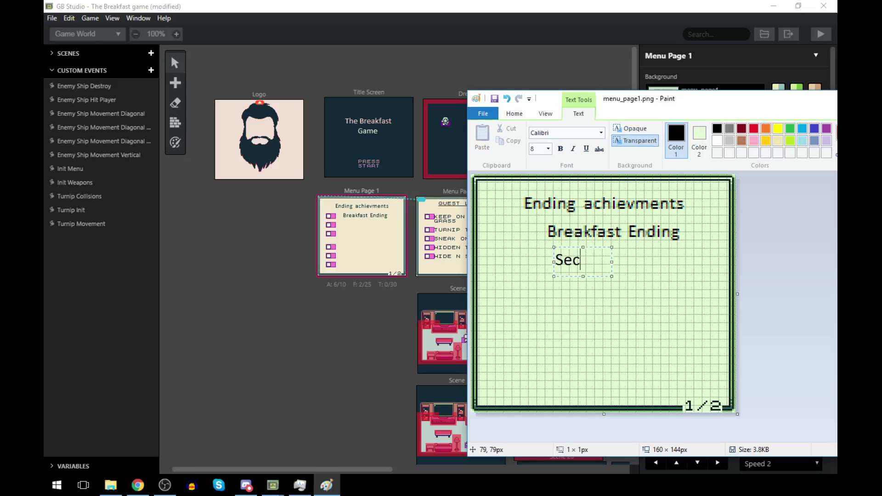
key("BackSpace")
key("BackSpace")
type("ret")
key("Return")
type("Enf")
key("BackSpace")
type("ding")
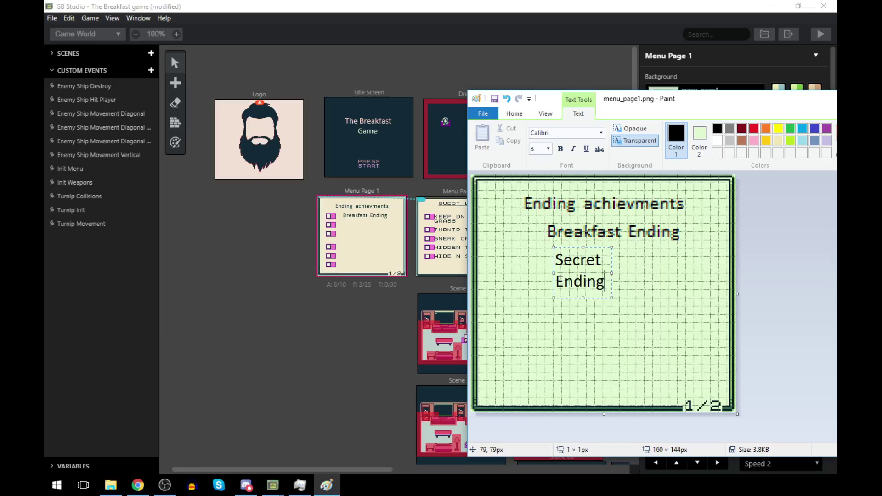
key("Return")
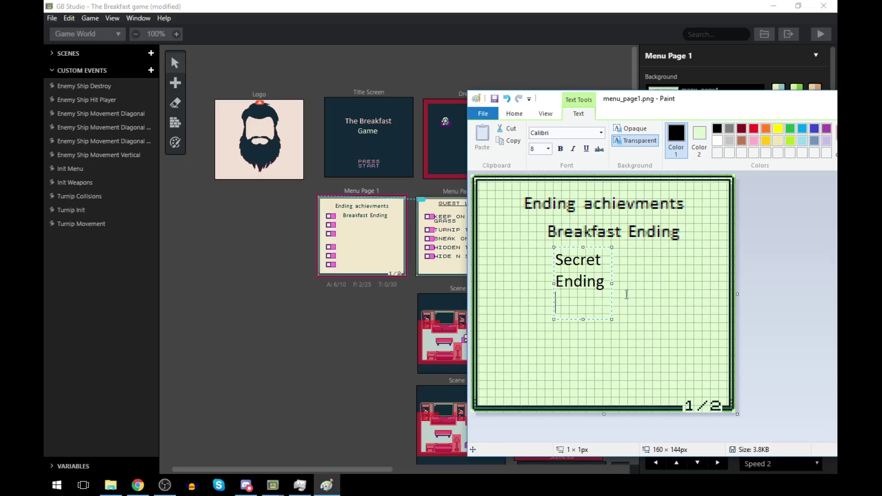
left_click_drag(611, 281, 710, 273)
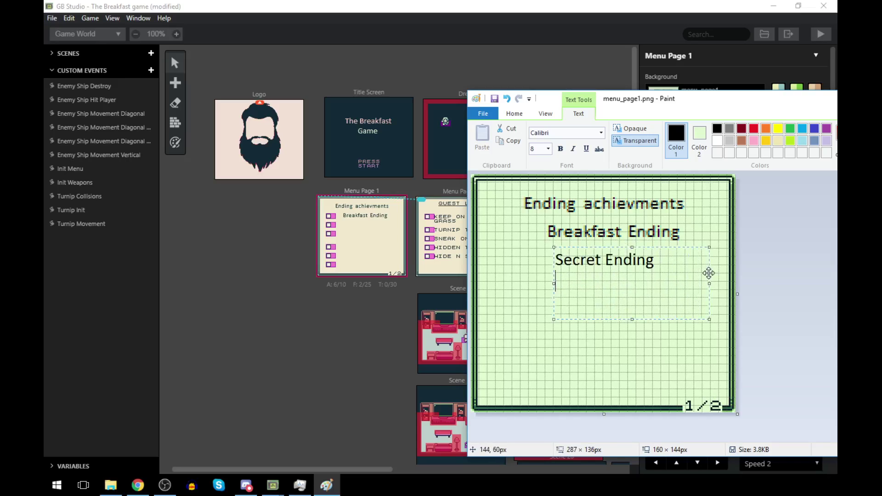
left_click(686, 357)
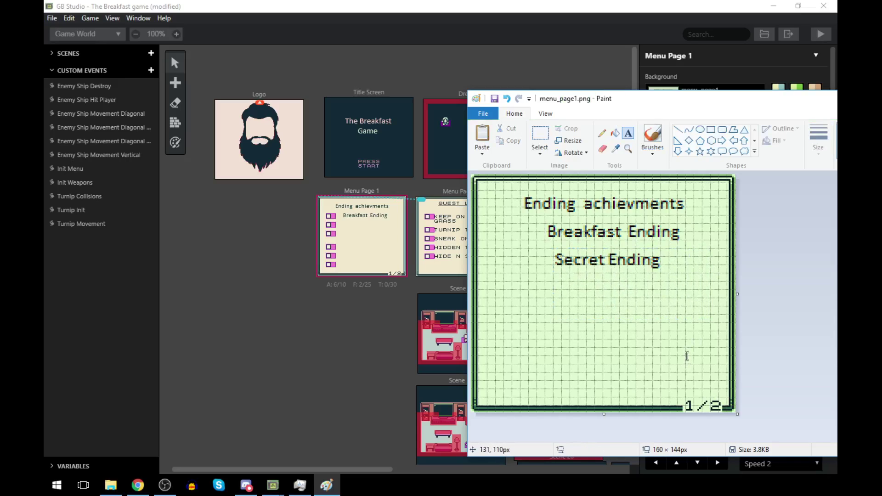
- Nudge "Secret Ending" left to line up under "Breakfast Ending" and save the image
left_click(540, 135)
left_click_drag(551, 247, 672, 275)
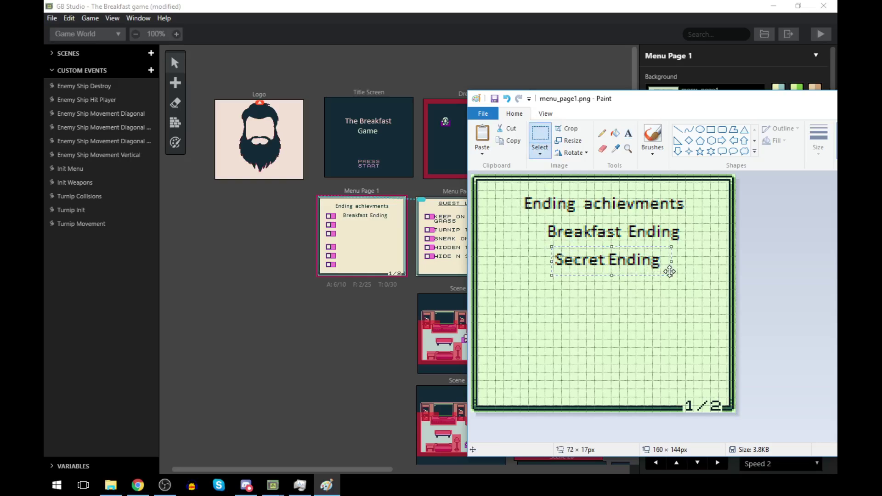
key("Left")
key("Left")
key("Left")
key("Left")
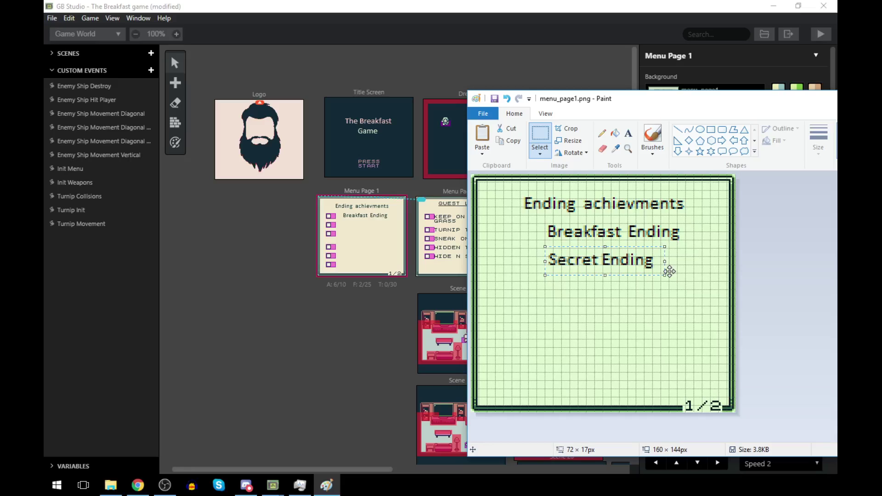
left_click(717, 270)
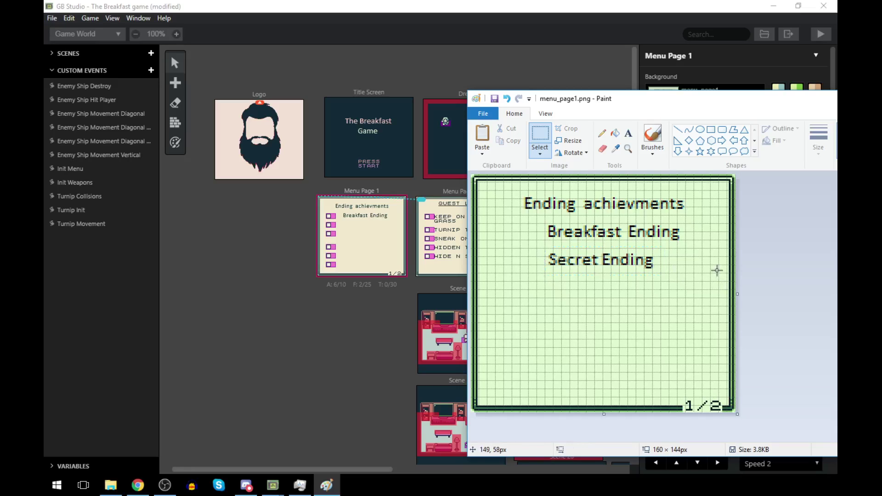
key("ctrl+s")
- Nudge "Breakfast Ending" one pixel down and one pixel left, and save the image
mouse_move(542, 222)
left_mouse_down()
mouse_move(703, 250)
mouse_move(694, 241)
left_mouse_up()
key("Down")
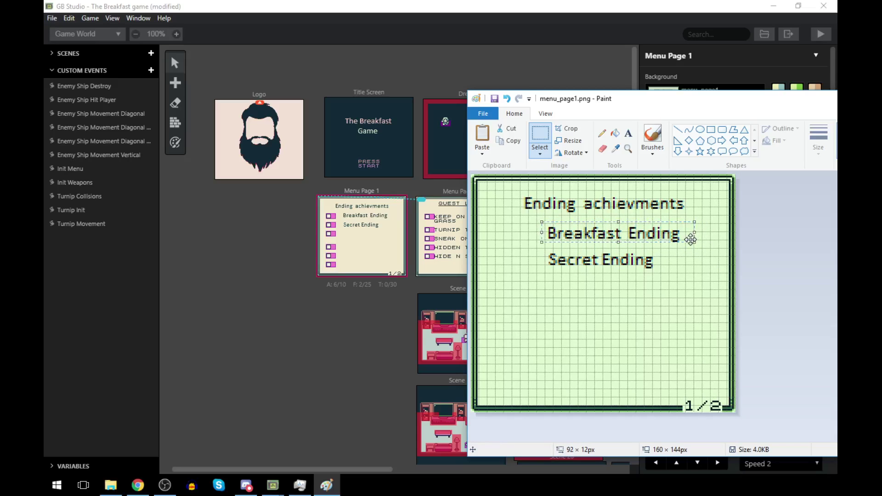
key("Left")
key("Escape")
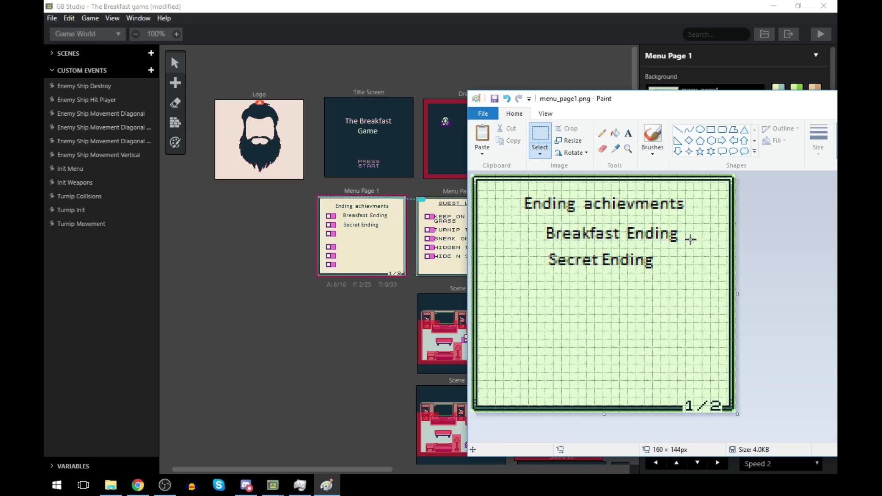
key("ctrl+s")
- Nudge "Breakfast Ending" one pixel right to align it with "Secret Ending" and save the image
mouse_move(547, 222)
left_mouse_down()
mouse_move(641, 248)
mouse_move(689, 246)
left_mouse_up()
key("Right")
key("Right")
key("Left")
left_click(669, 327)
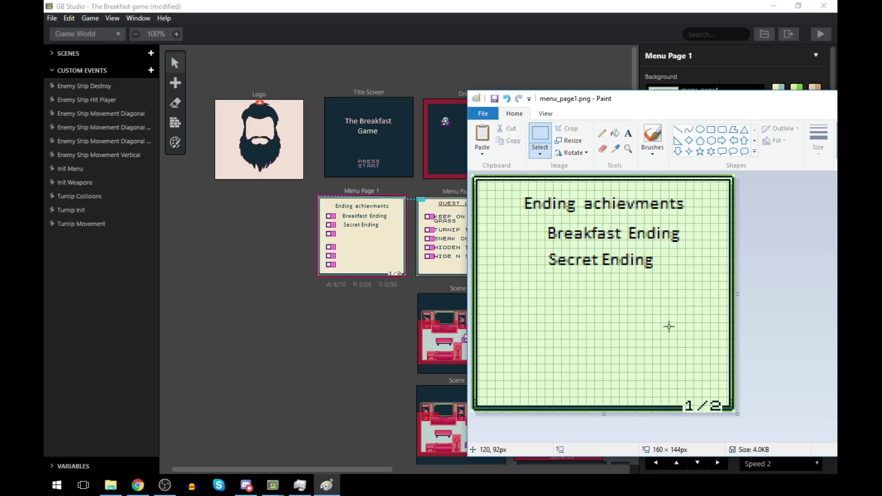
key("ctrl+s")
mouse_move(112, 490)
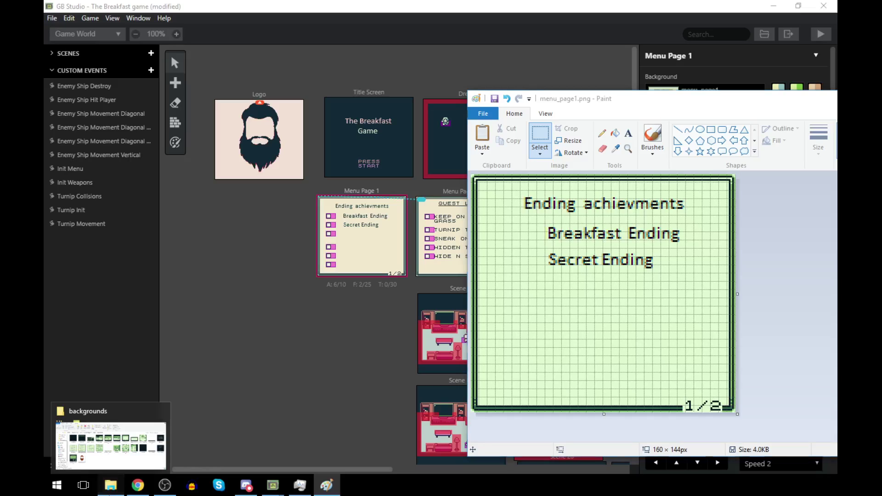
left_click(111, 486)
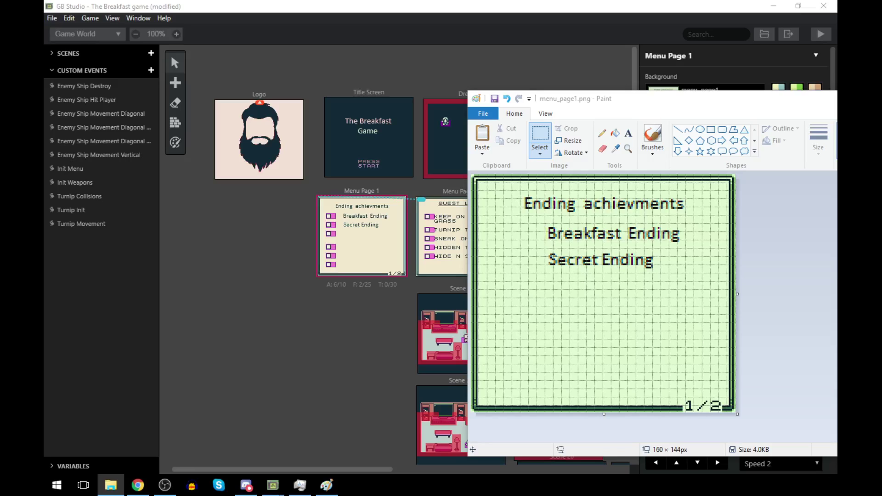
key("alt+Tab")
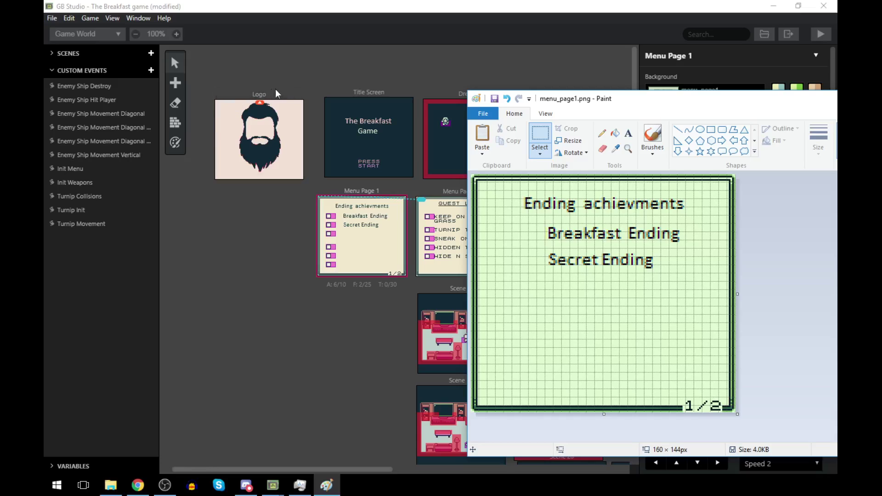
- Switch to GB Studio and examine the Home scene's init script for ending variables, including case 1 of the random story switch
left_click(470, 64)
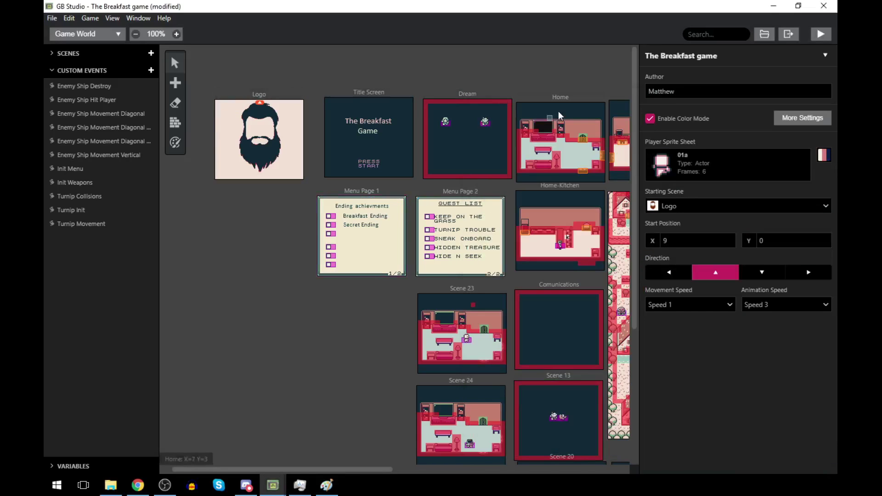
left_click(563, 97)
scroll(768, 335, "down", 4)
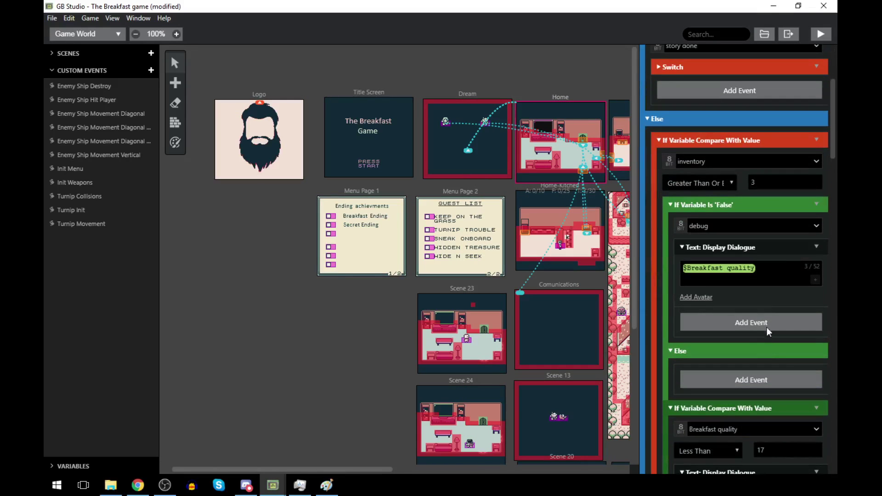
left_click(706, 209)
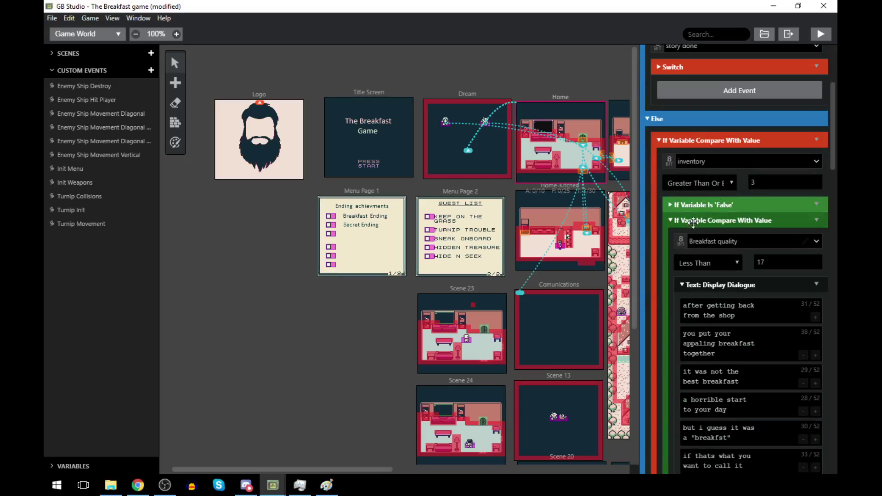
left_click(694, 221)
left_click(705, 307)
scroll(705, 303, "down", 2)
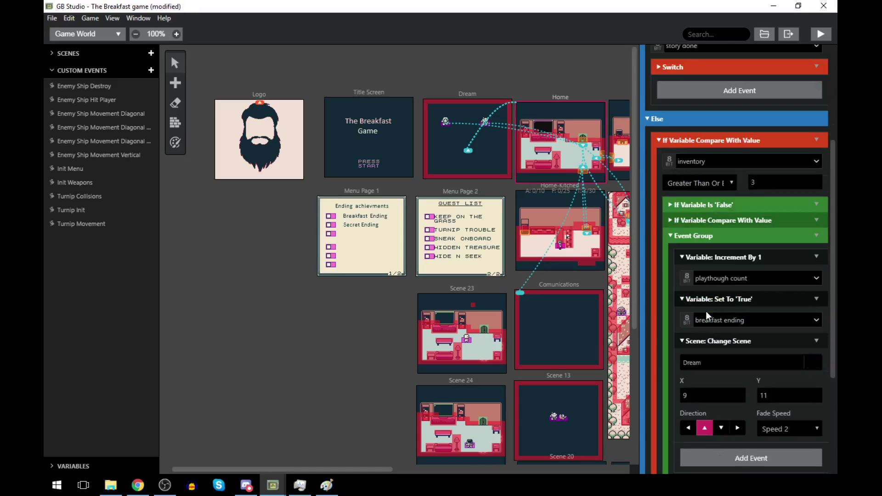
left_click(706, 235)
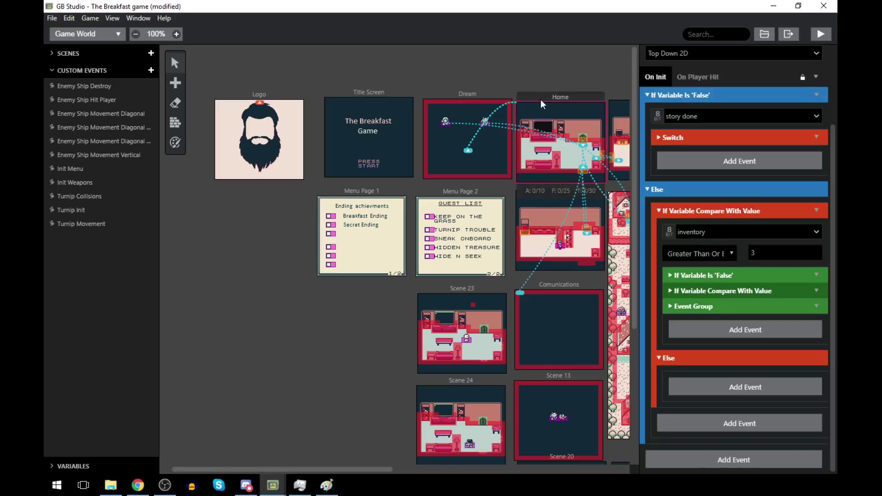
left_click(672, 138)
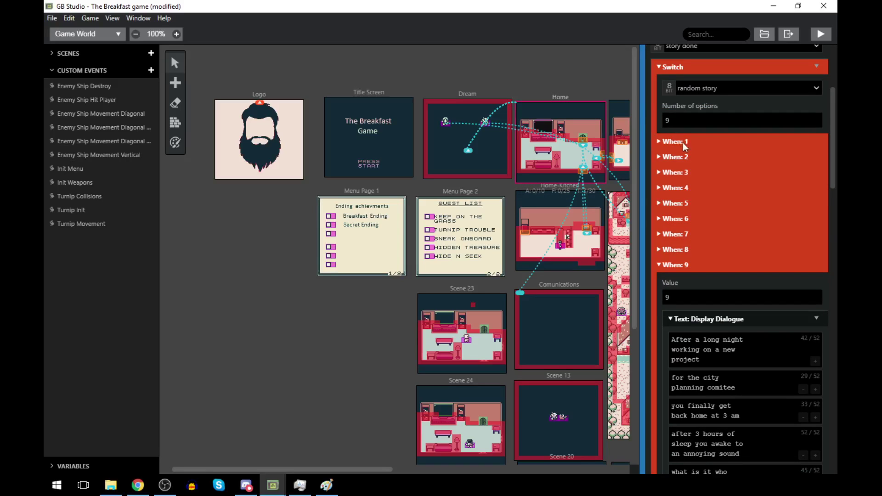
left_click(659, 265)
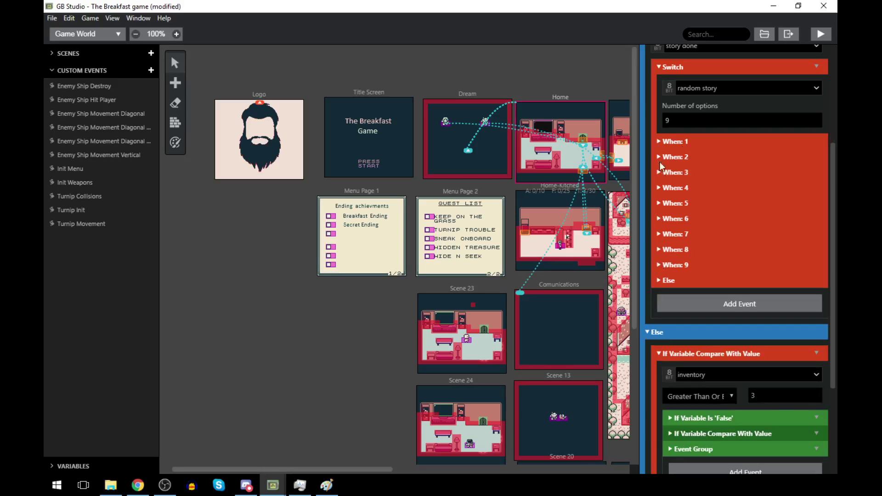
left_click(658, 141)
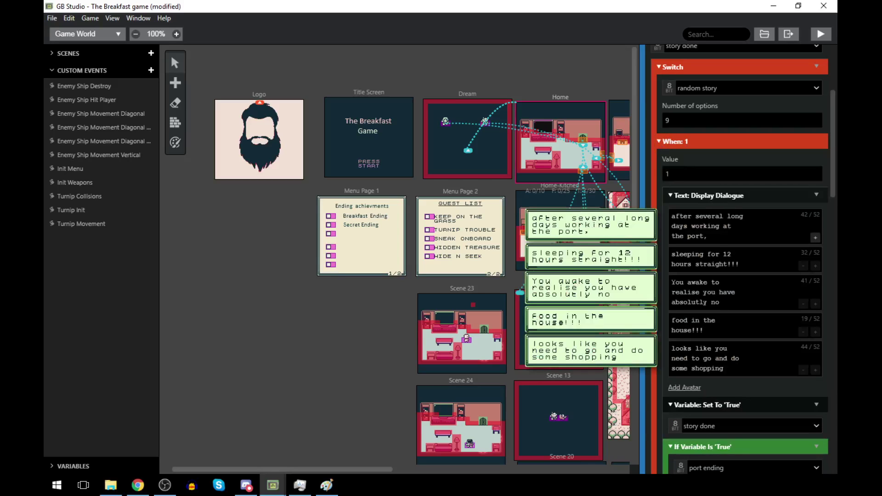
- Return to Paint and add the text "Port ending" on a single line below "Secret Ending"
left_click(326, 485)
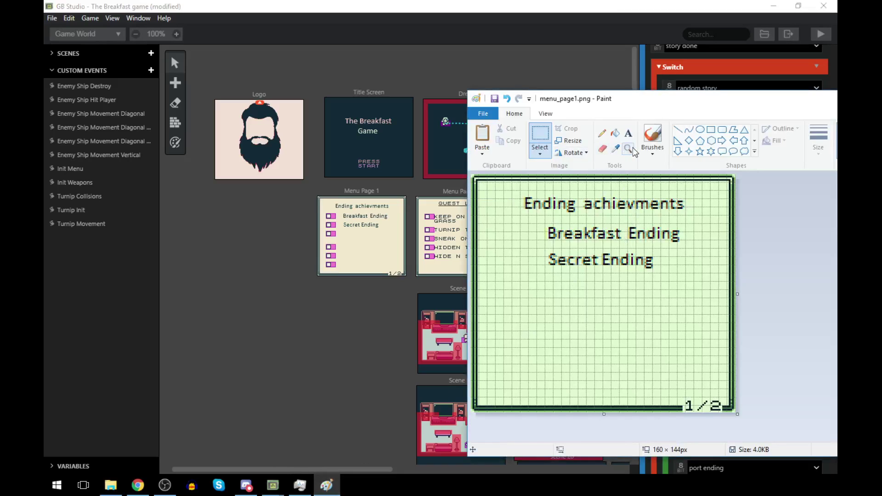
left_click(628, 133)
left_click(551, 289)
type("Port ending")
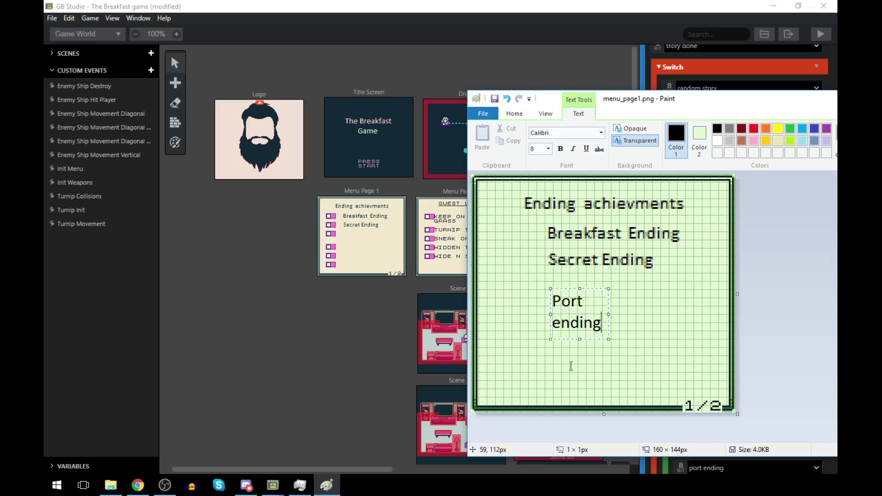
left_click_drag(608, 314, 667, 314)
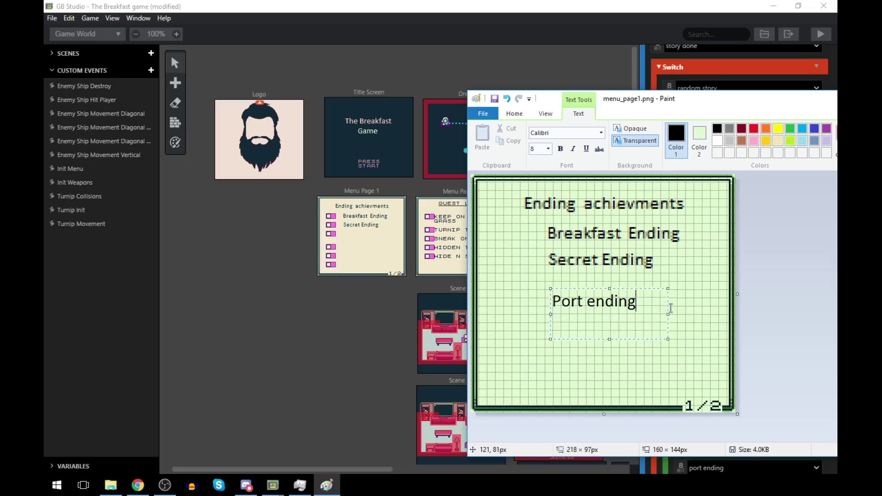
key("Return")
left_click(702, 348)
- Nudge "Port ending" up and left to line up under "Secret Ending", and delete it from the image
left_click(540, 138)
mouse_move(549, 286)
left_mouse_down()
mouse_move(640, 321)
mouse_move(660, 315)
mouse_move(656, 309)
left_mouse_up()
key("Up")
key("Up")
key("Up")
key("Up")
key("Up")
key("Up")
key("Left")
key("Left")
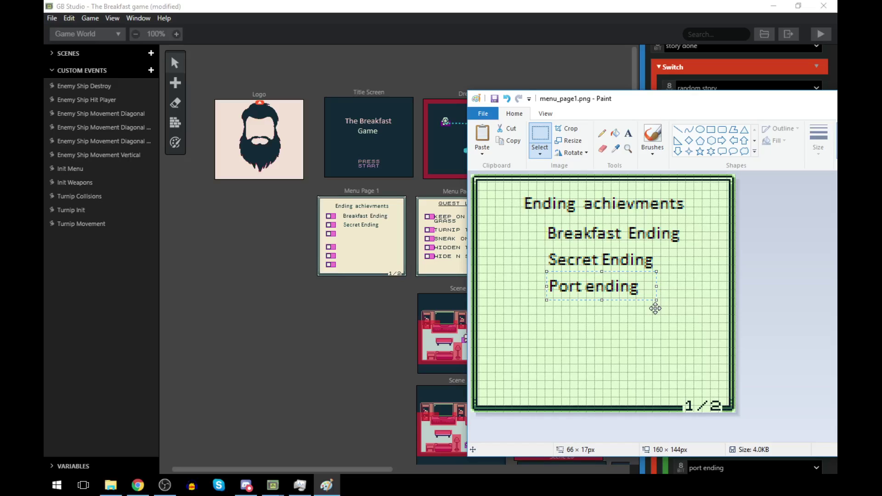
key("Delete")
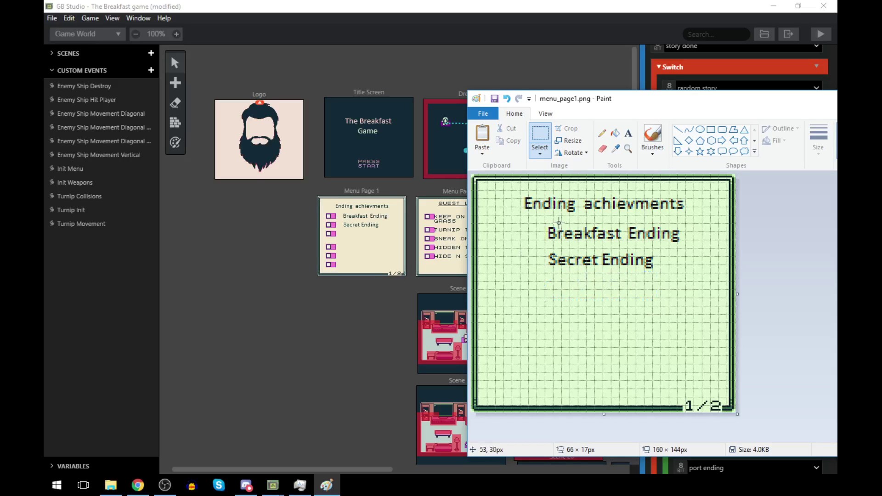
- Add the text "Port Ending", with both words capitalised, on a single line below "Secret Ending"
left_click(628, 133)
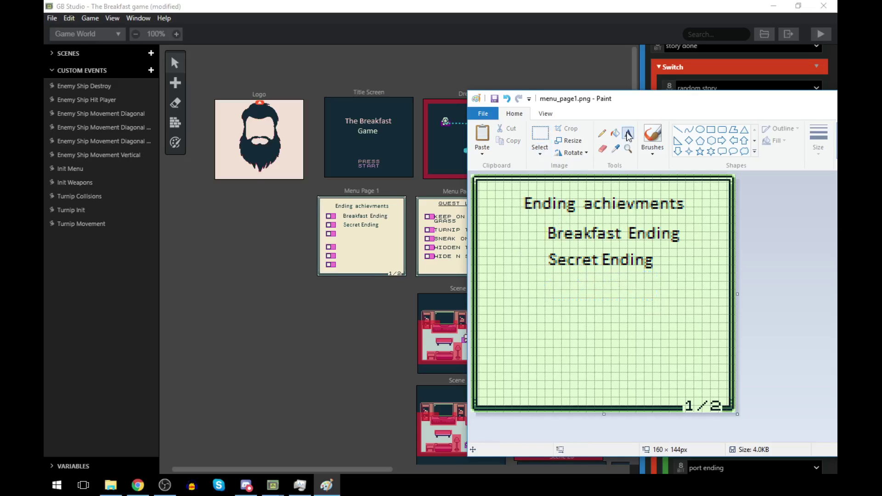
left_click(555, 281)
type("Port ")
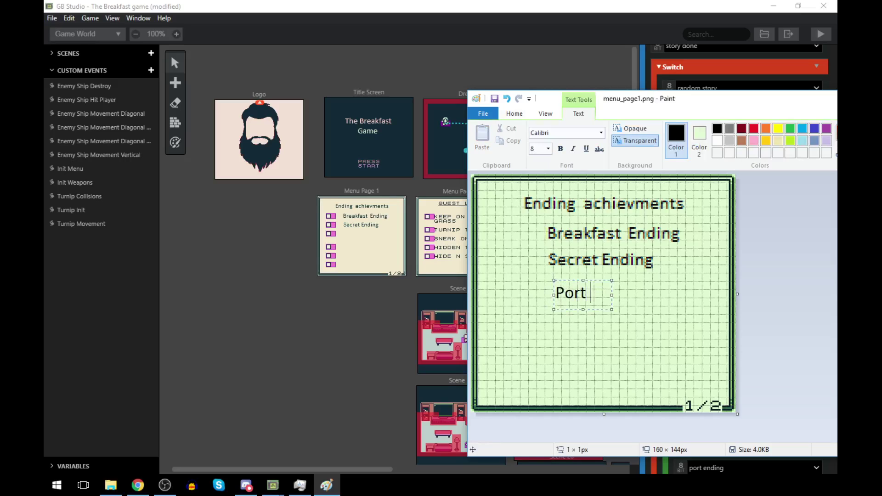
type("Ending")
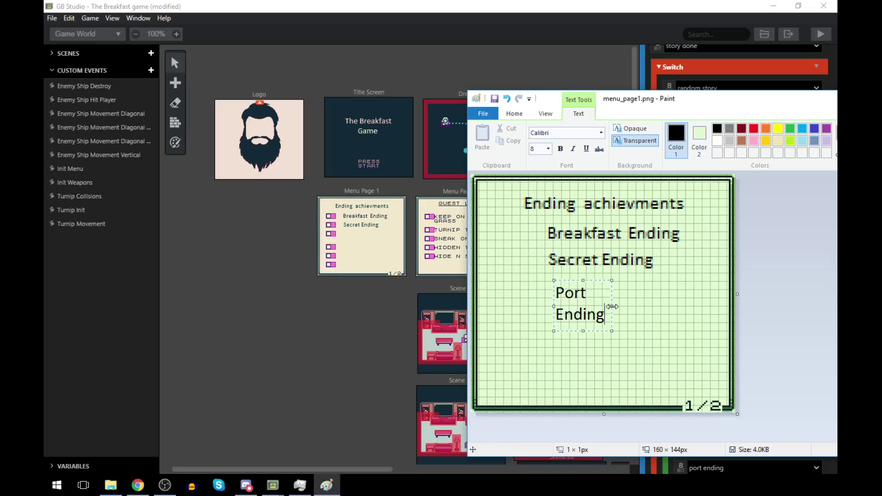
left_click_drag(611, 306, 635, 308)
key("Return")
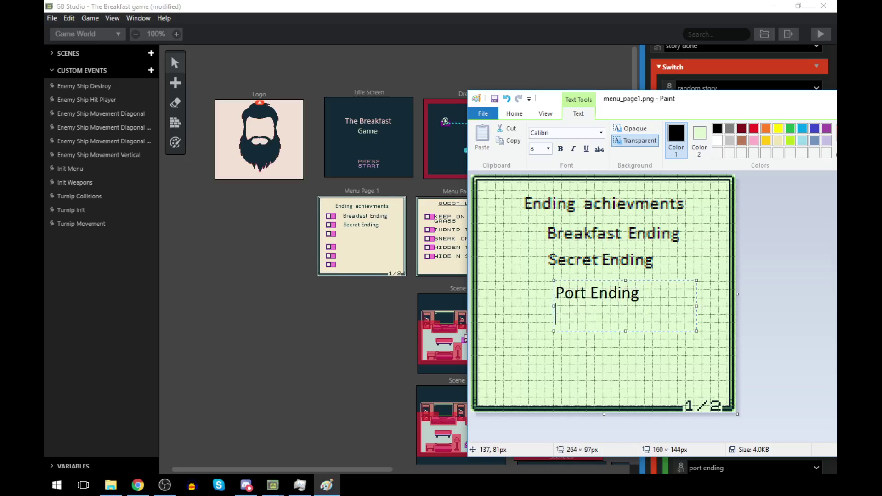
- Nudge "Port Ending" up and left to line up beneath "Secret Ending"
left_click(515, 114)
left_click(539, 138)
left_click_drag(552, 276, 684, 344)
key("Up")
key("Left")
key("Up")
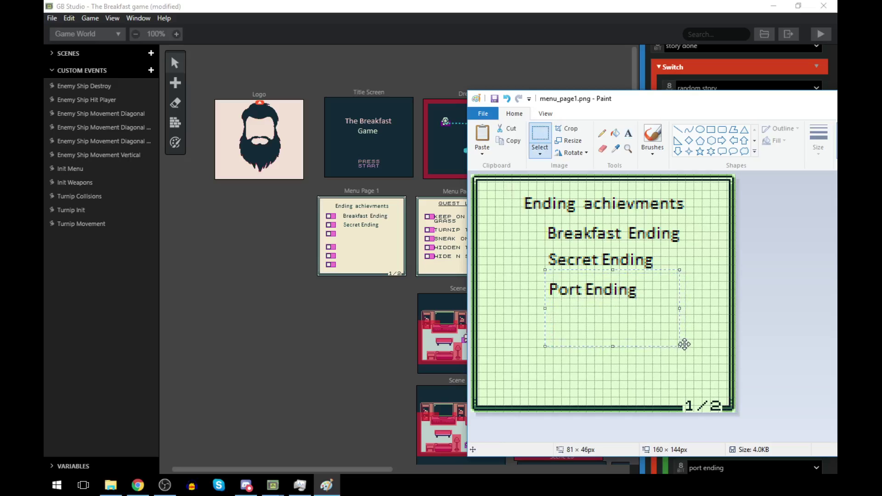
key("Up")
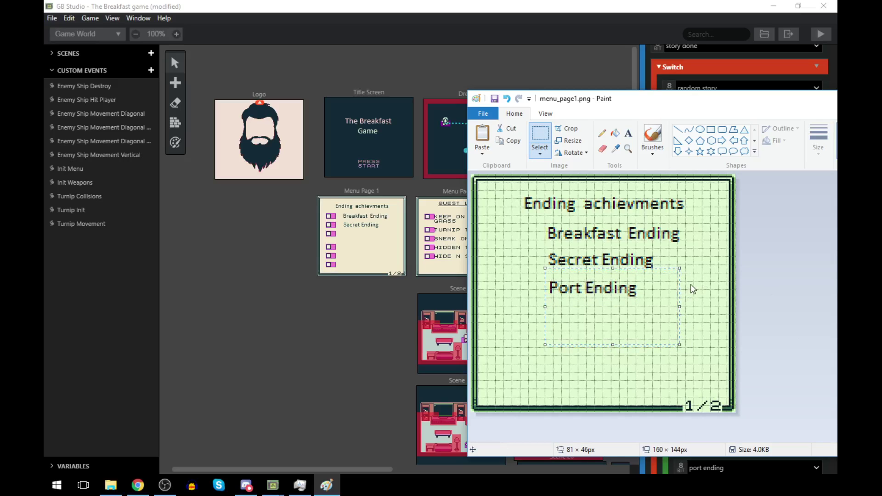
left_click(701, 305)
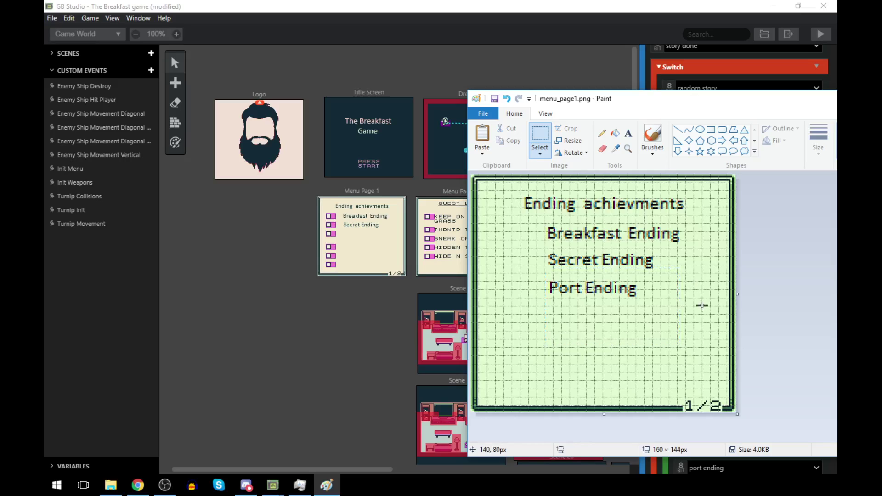
- Save the menu page image, check the label alignment in GB Studio at 200% zoom, and return to Paint
key("ctrl+s")
left_click(176, 34)
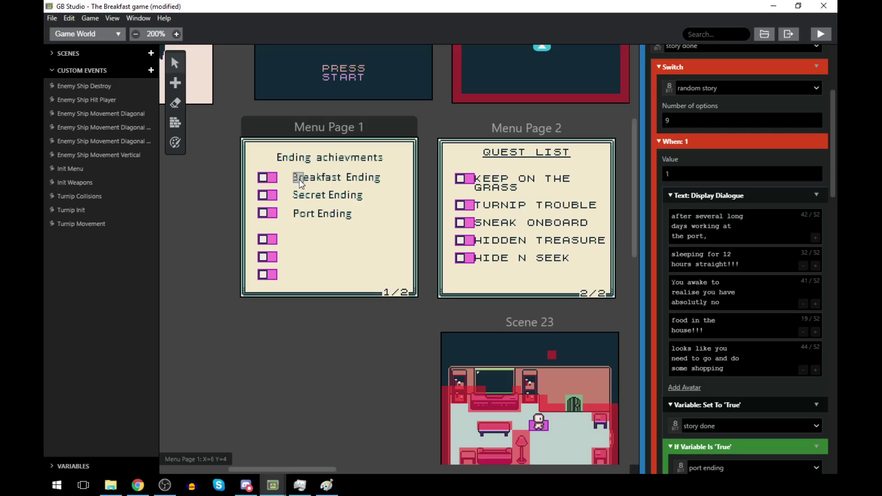
left_click(326, 485)
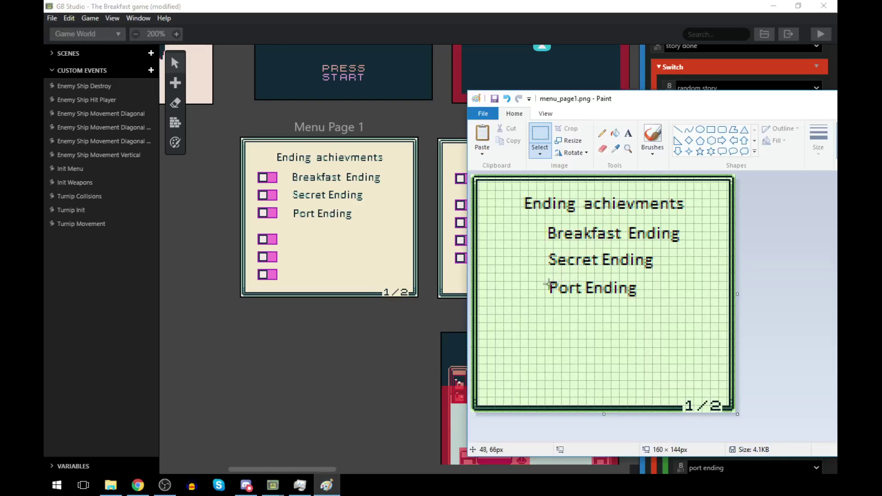
- Nudge "Port Ending" up by one pixel to align with the third checkbox, and save the image
left_click_drag(547, 281, 661, 309)
key("Up")
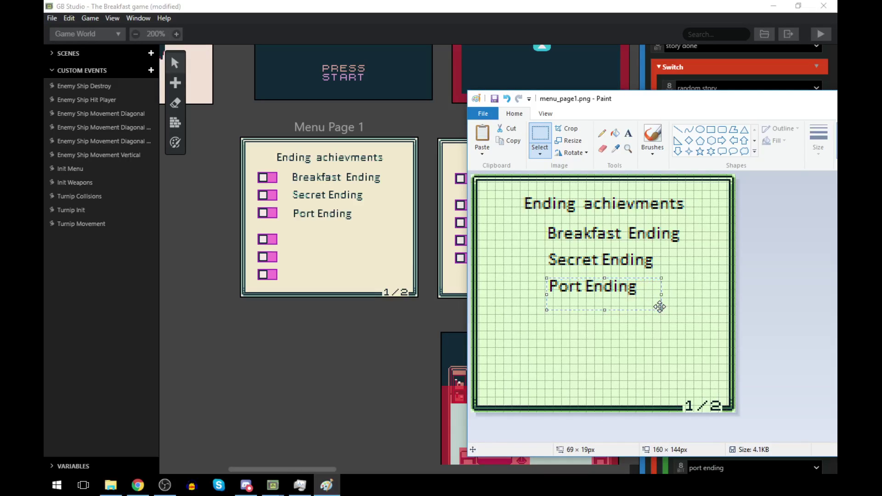
key("Escape")
key("ctrl+s")
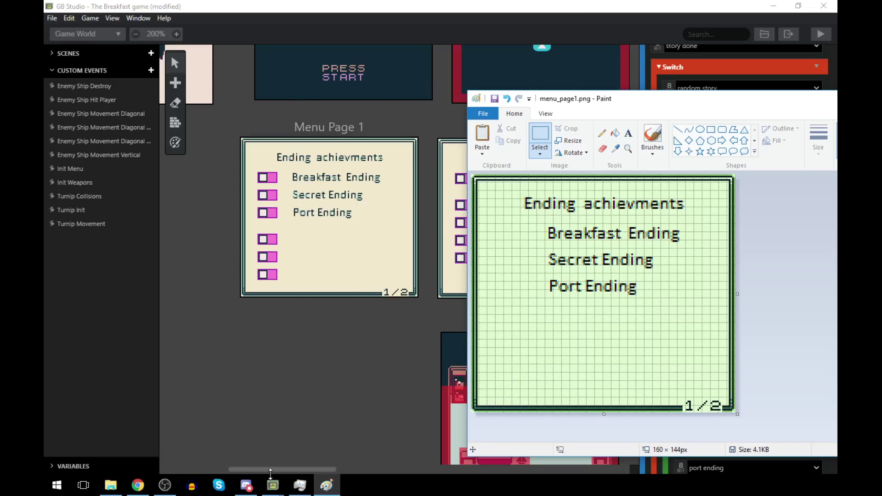
- Switch to GB Studio, collapse the When: 1 case of the random story switch, and expand When: 2 to read its dialogue
mouse_move(648, 102)
left_mouse_down()
mouse_move(647, 115)
mouse_move(578, 118)
mouse_move(475, 221)
mouse_move(516, 321)
mouse_move(403, 253)
mouse_move(324, 49)
mouse_move(261, 52)
left_mouse_up()
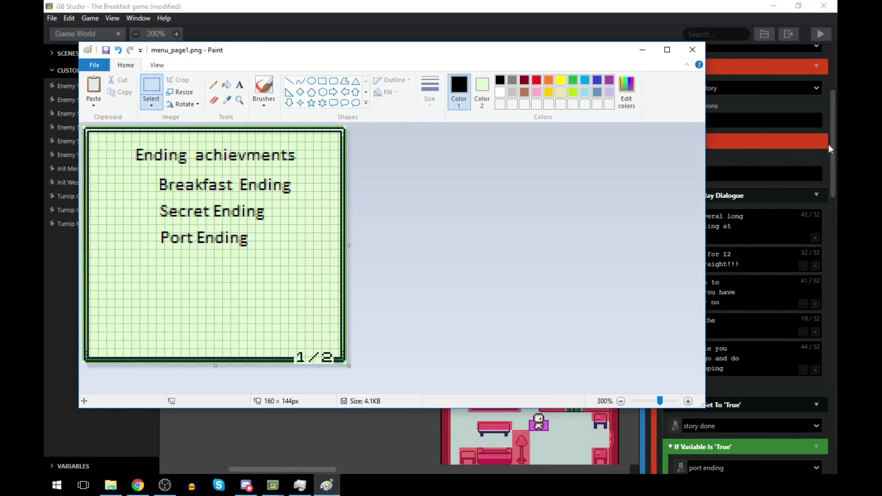
left_click(749, 154)
left_click(669, 196)
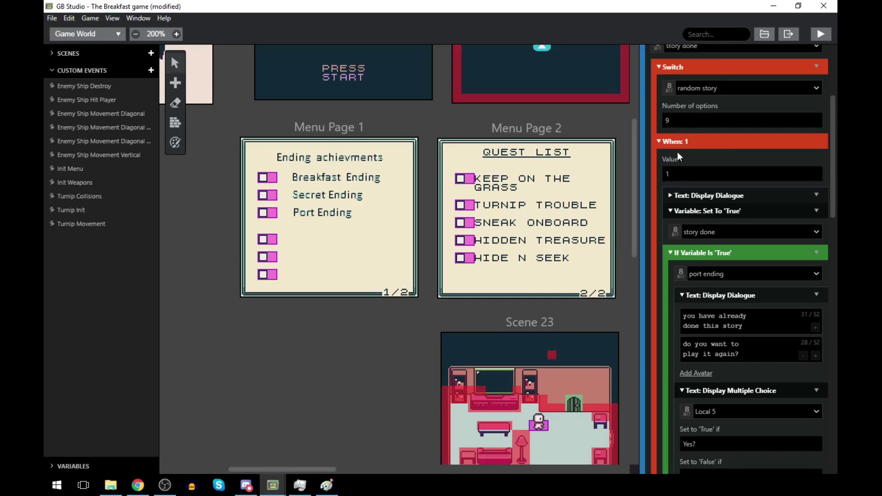
left_click(659, 141)
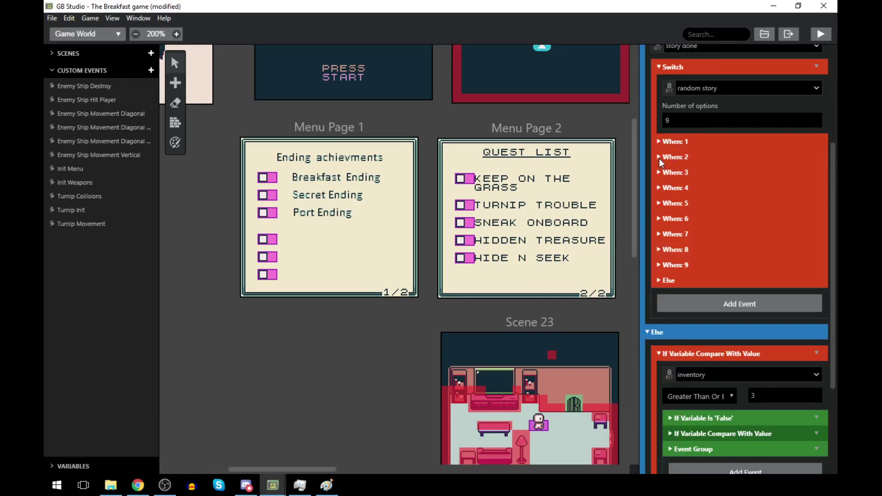
left_click(659, 158)
scroll(744, 321, "down", 3)
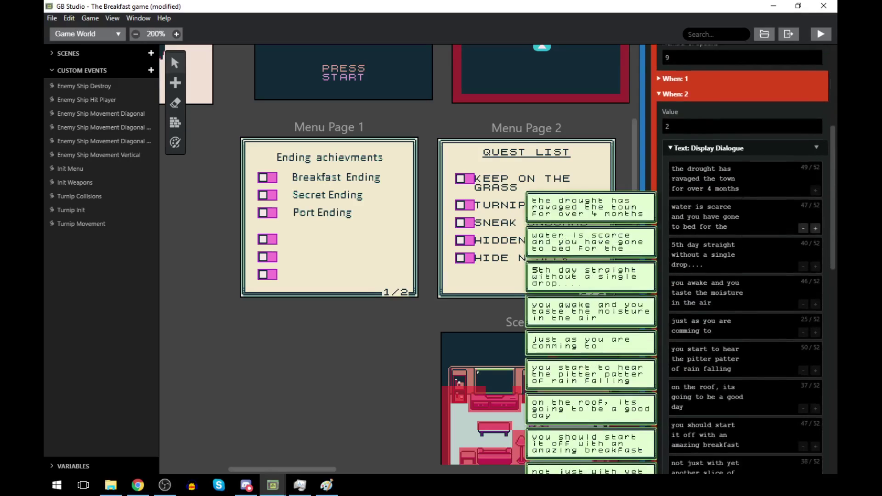
- Return to Paint and add the text "Drought Ending" on a single line below "Port Ending", leaving a gap between them
left_click(326, 485)
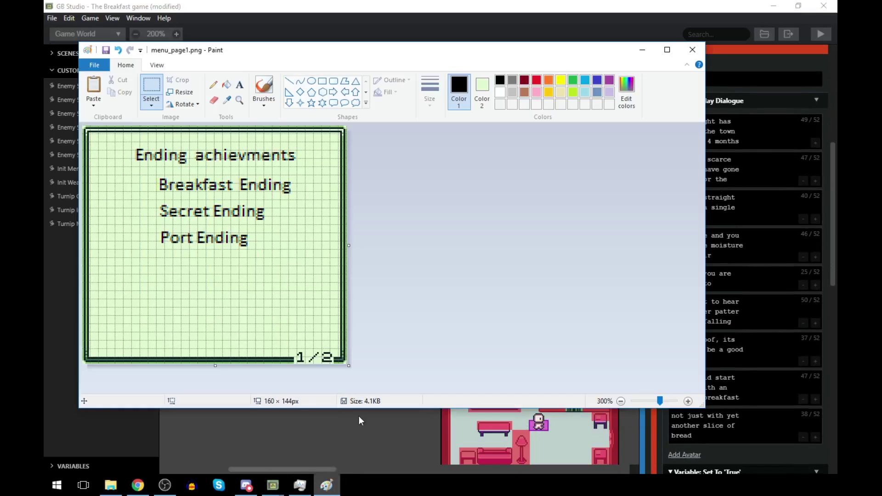
left_click(239, 87)
left_click(177, 289)
type("Drought")
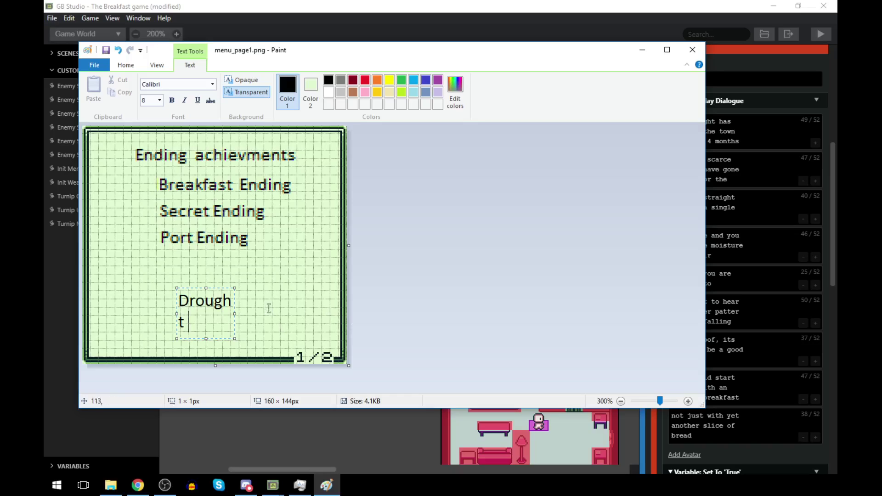
left_click_drag(235, 313, 331, 313)
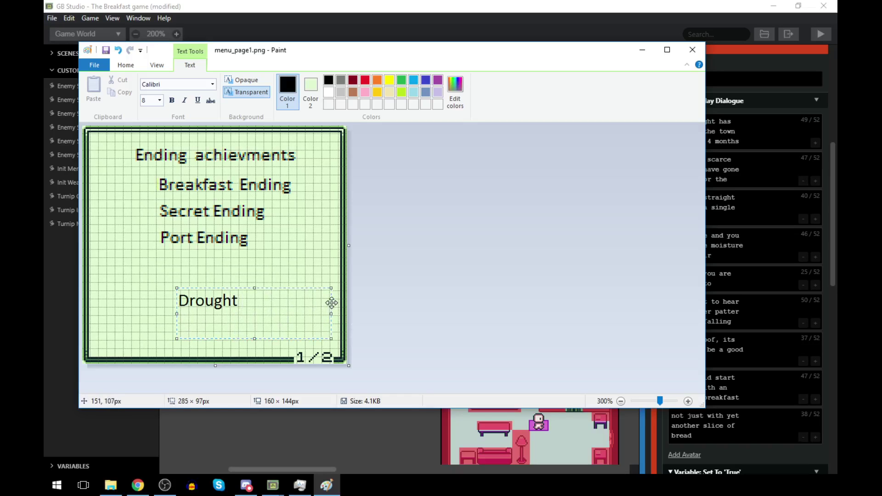
type("Ending")
key("Return")
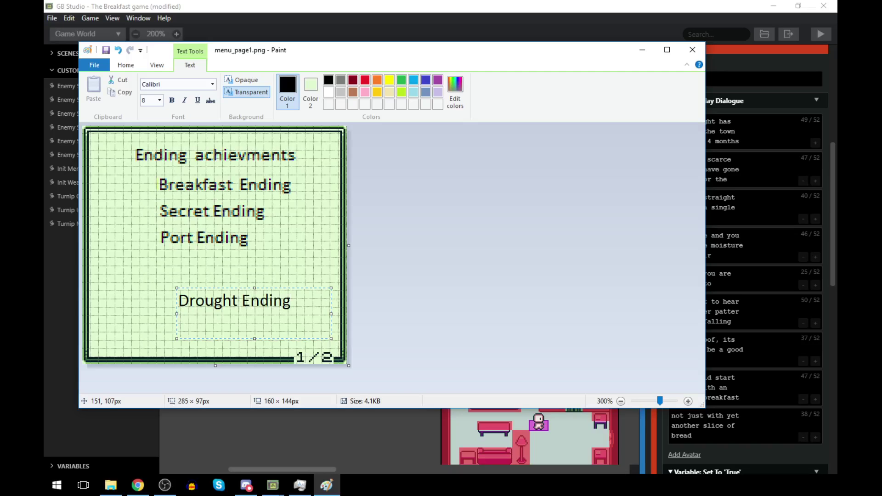
left_click(327, 242)
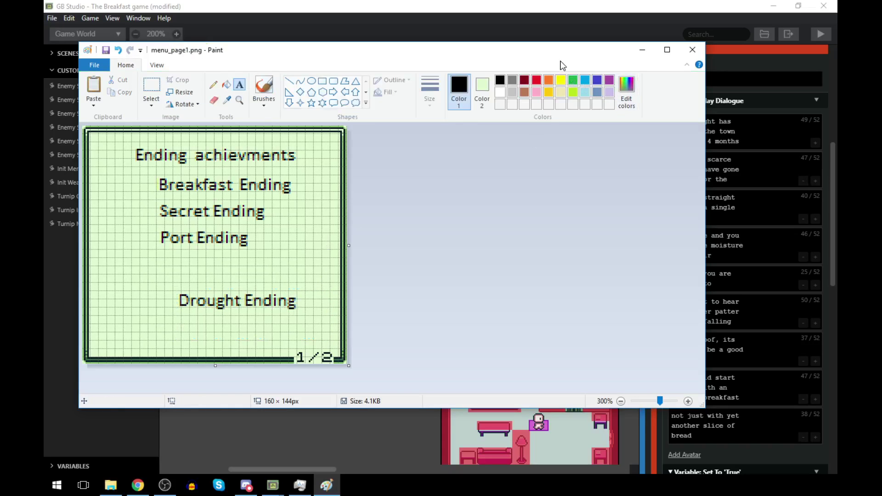
mouse_move(557, 54)
left_mouse_down()
mouse_move(819, 41)
mouse_move(880, 50)
left_mouse_up()
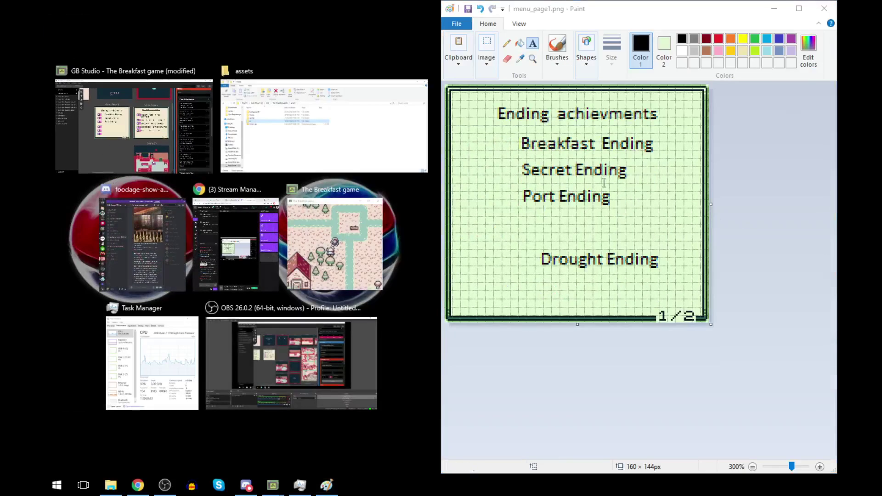
left_click(134, 126)
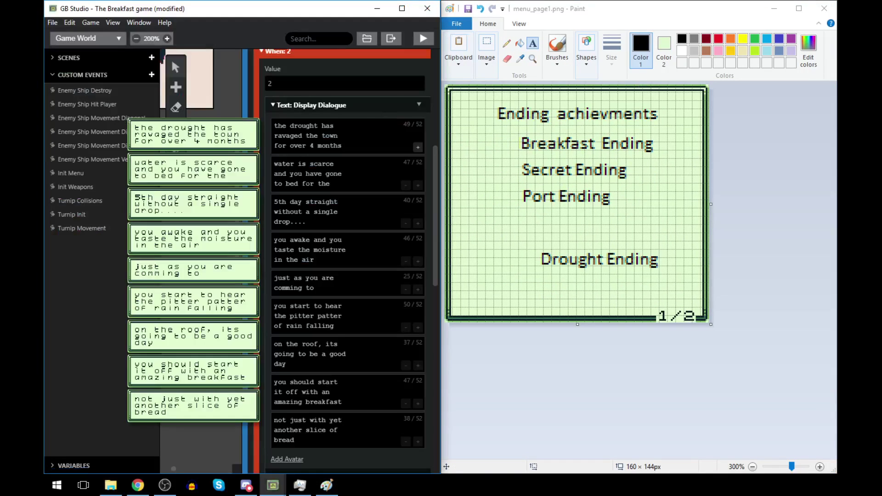
double_click(551, 4)
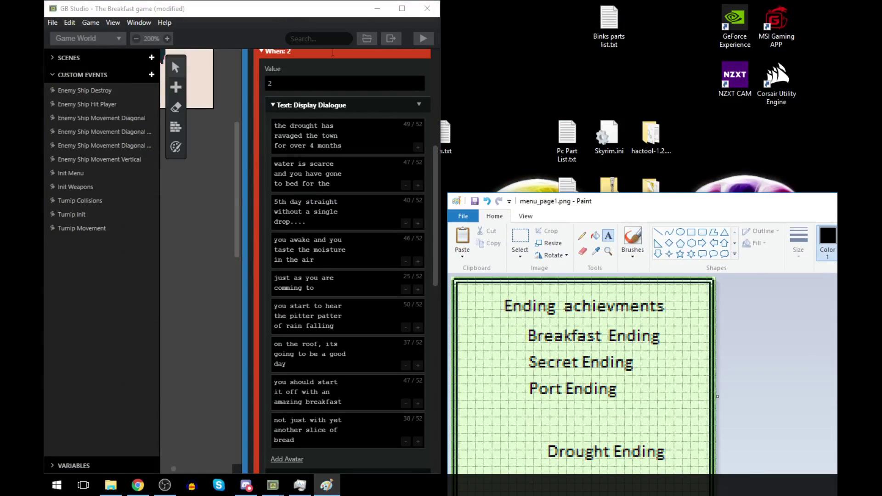
left_click(401, 14)
- In Paint, nudge "Drought Ending" up and left to line up with "Port Ending" at the fourth checkbox's height, and save the image
left_click(327, 485)
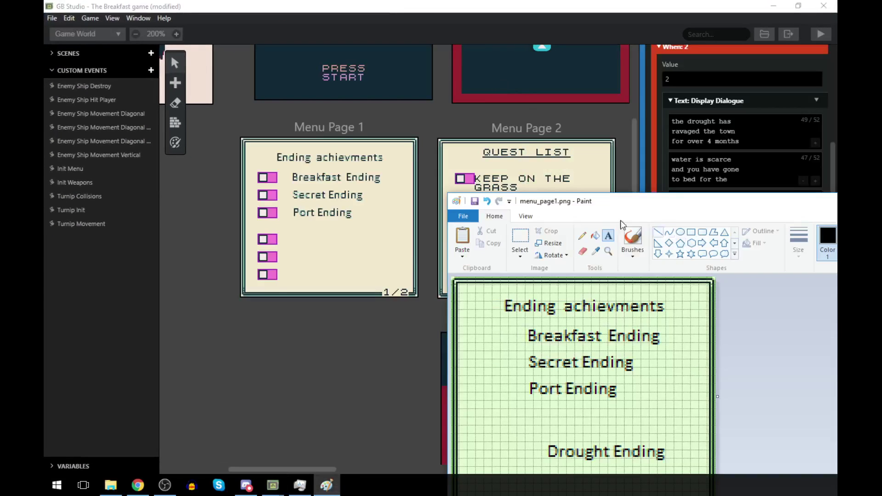
left_click_drag(608, 201, 613, 153)
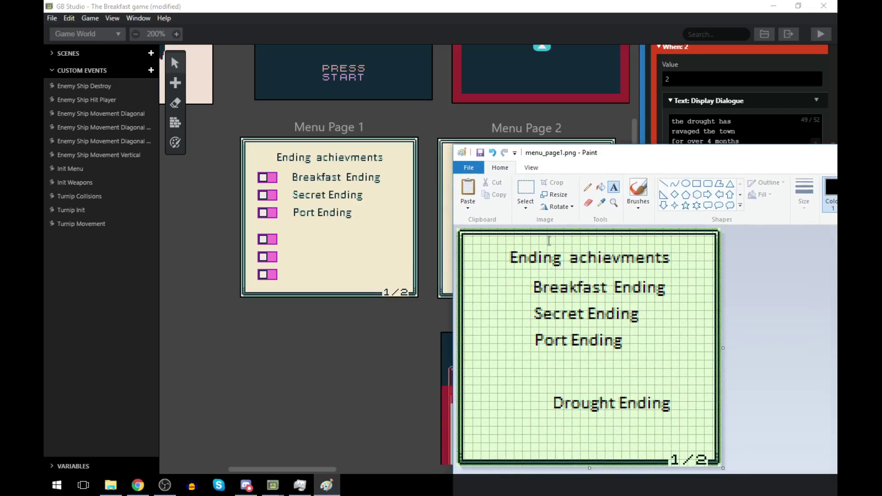
left_click(526, 189)
left_click_drag(550, 393, 703, 425)
key("Left")
key("Left")
key("Left")
key("Up")
key("Up")
key("Up")
key("Up")
key("Up")
key("Up")
key("Up")
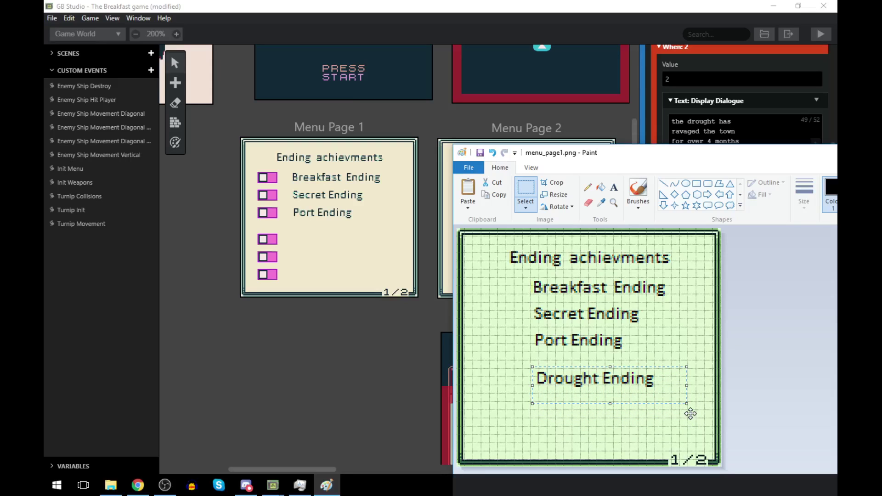
key("Left")
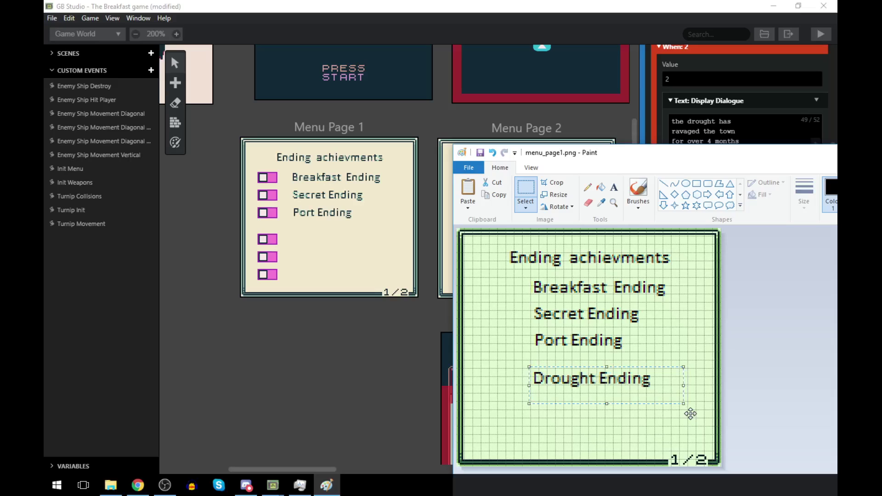
key("Right")
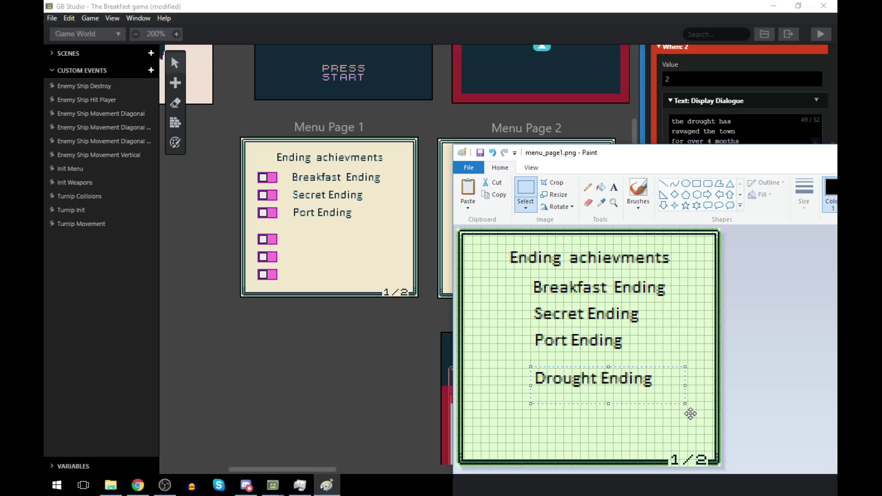
left_click(690, 414)
key("ctrl+s")
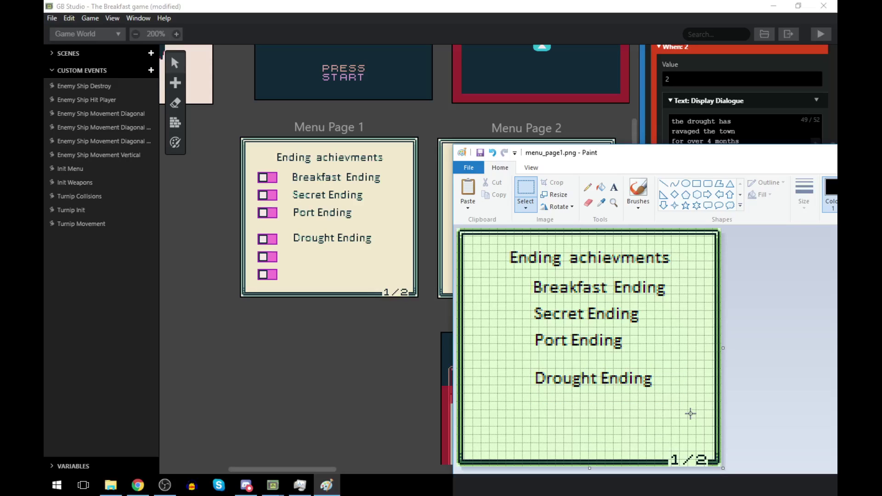
- Nudge "Drought Ending" down by one pixel to align with the fourth checkbox, and save the image
left_click_drag(527, 368, 710, 397)
key("Down")
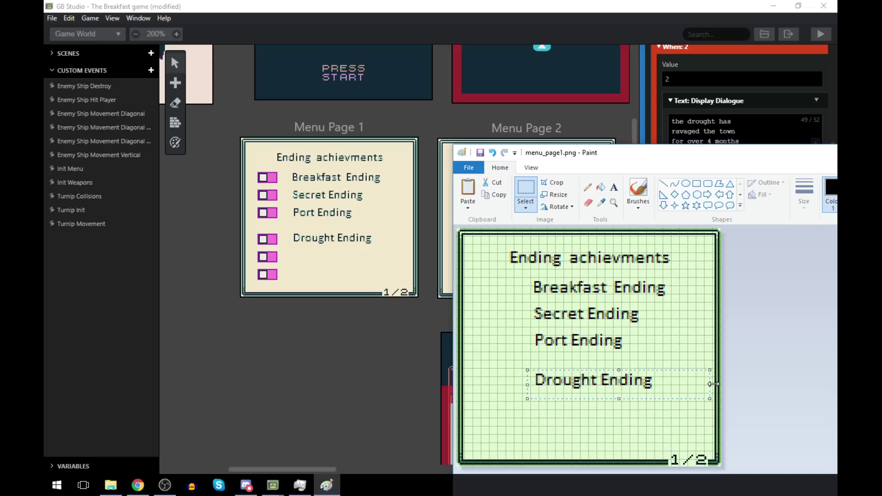
key("ctrl+s")
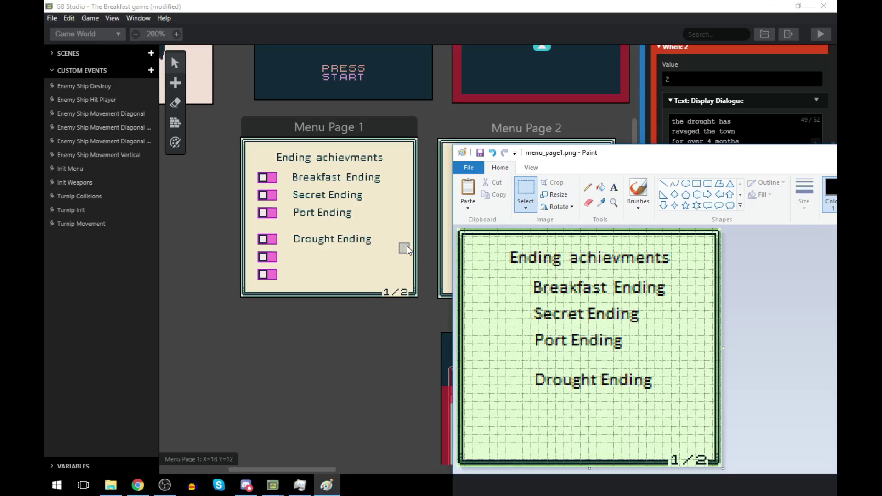
- Switch to GB Studio and select the Home scene in the game world to show its script
left_click(616, 114)
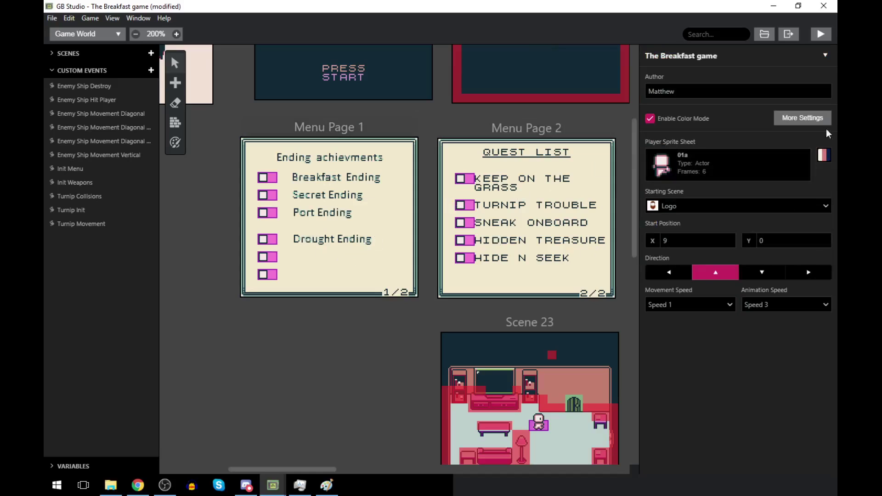
scroll(408, 138, "up", 5)
left_click(525, 142)
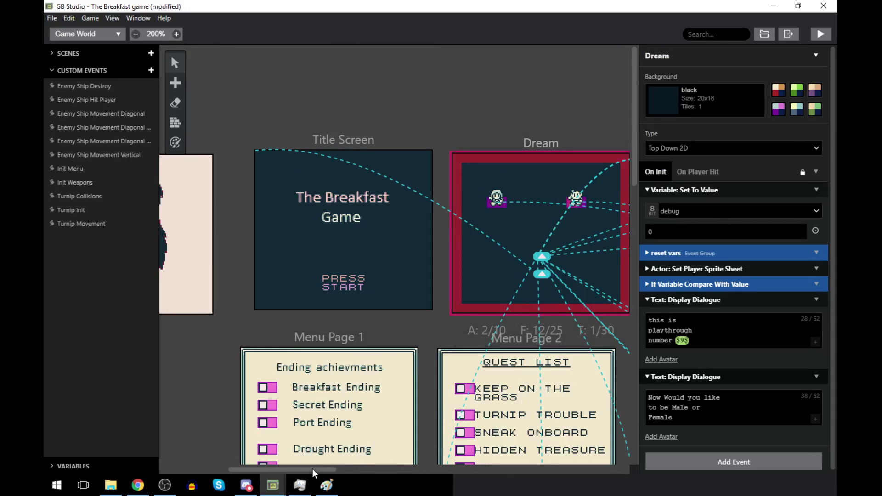
left_click_drag(312, 469, 362, 468)
left_click(541, 147)
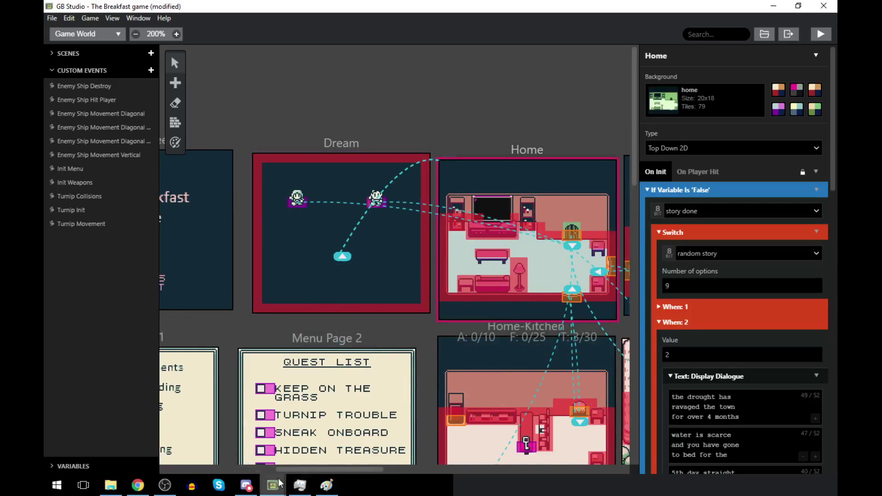
- Collapse the When: 2 case of the Home scene's random story switch and expand When: 3 to read its story
left_click_drag(293, 470, 254, 461)
scroll(296, 329, "down", 5)
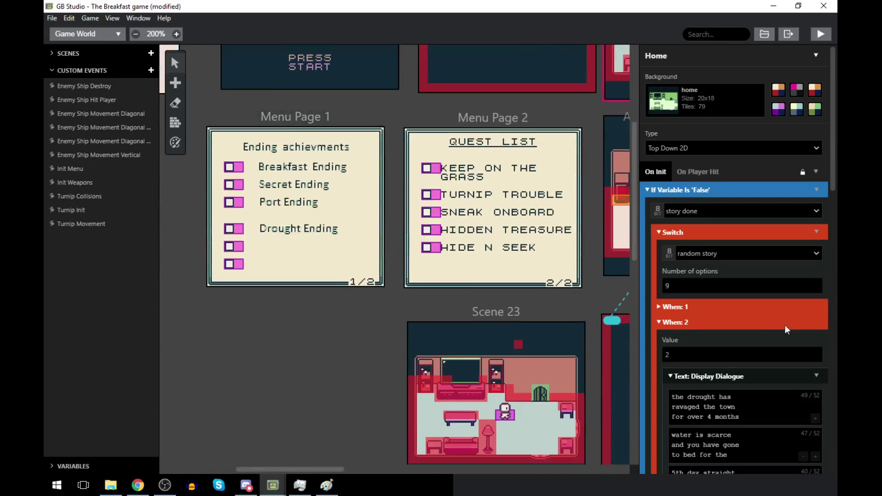
scroll(792, 323, "down", 3)
left_click(657, 206)
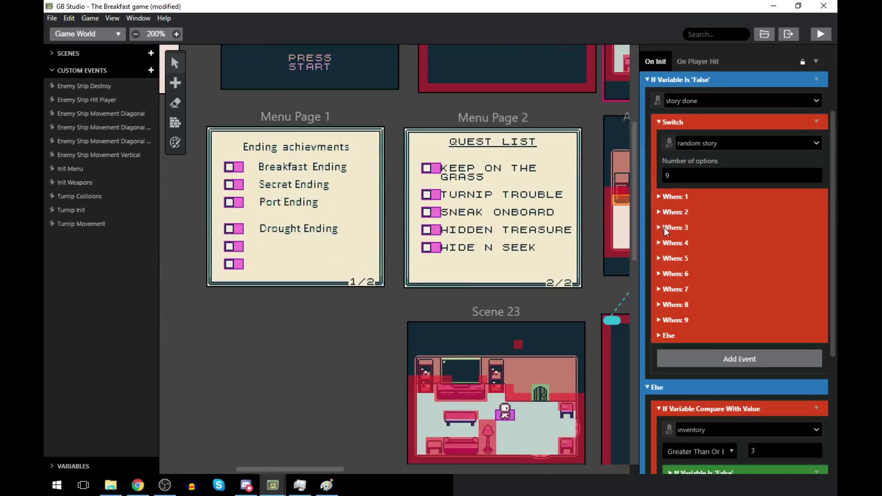
left_click(662, 227)
scroll(732, 303, "down", 1)
scroll(732, 302, "down", 3)
- Return to Paint and add the text "Prison Ending" on a single line below "Drought Ending"
left_click(326, 485)
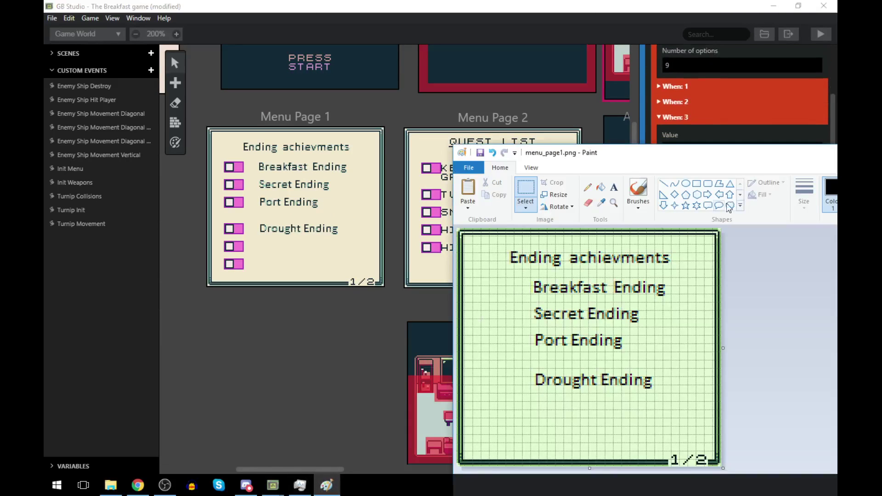
left_click(614, 187)
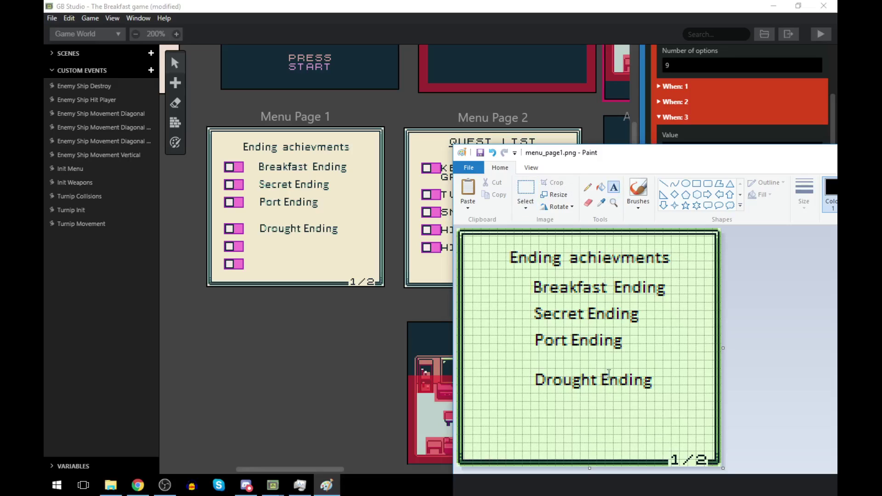
left_click(541, 399)
type("Prison")
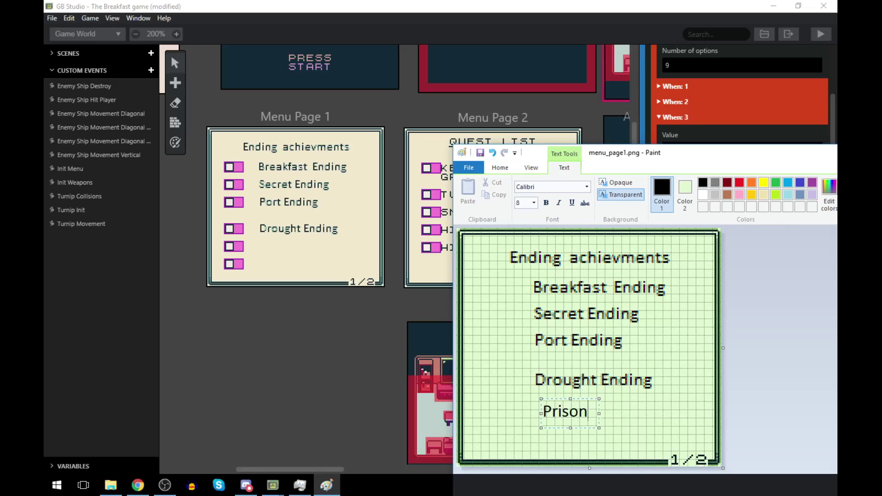
type(" Ending")
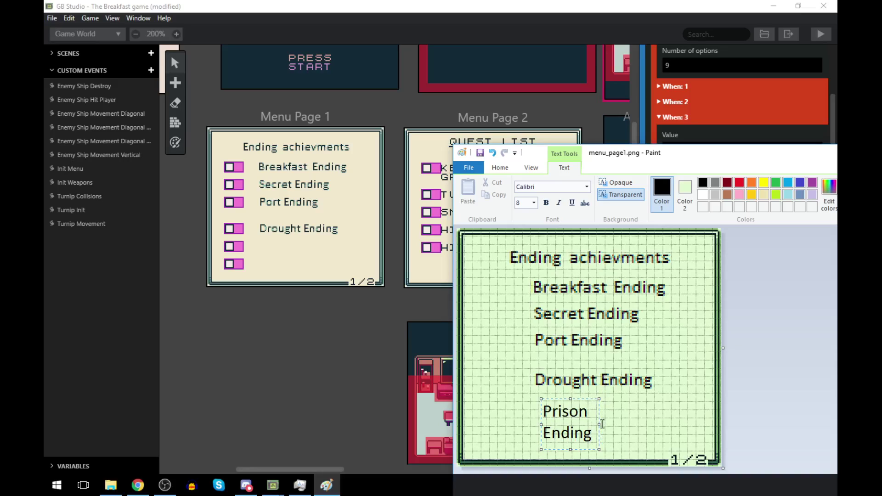
left_click_drag(599, 424, 675, 424)
key("Return")
left_click(691, 390)
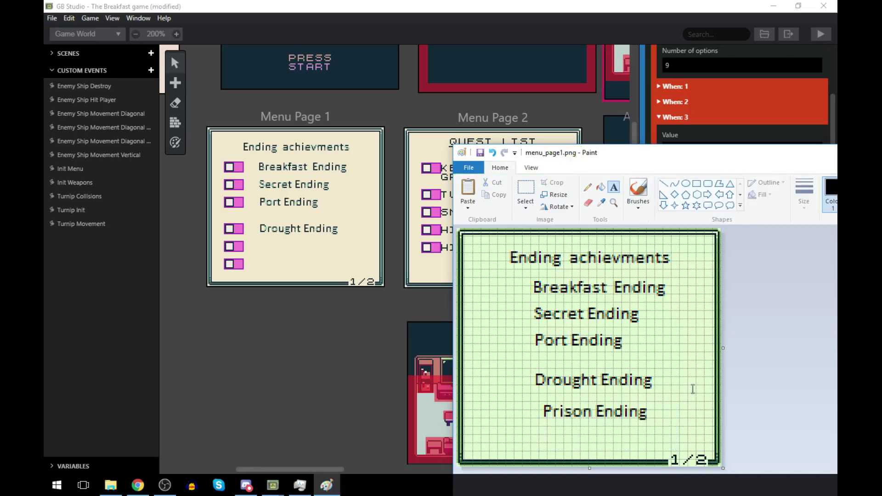
- Move "Prison Ending" left and up so it lines up with "Drought Ending" directly above, and save the image
left_click_drag(539, 401, 658, 427)
key("Left")
key("Left")
key("Left")
key("Left")
key("Left")
key("Up")
key("Up")
key("Up")
key("Up")
key("Up")
key("Up")
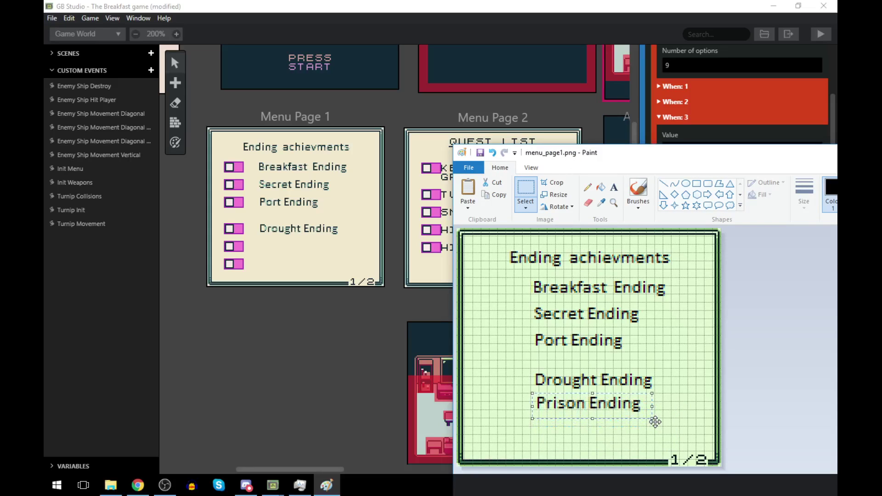
key("Down")
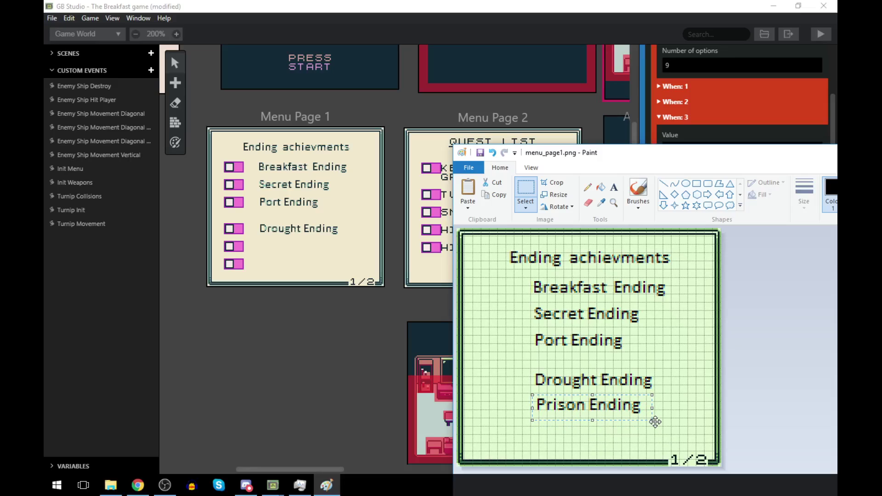
key("Left")
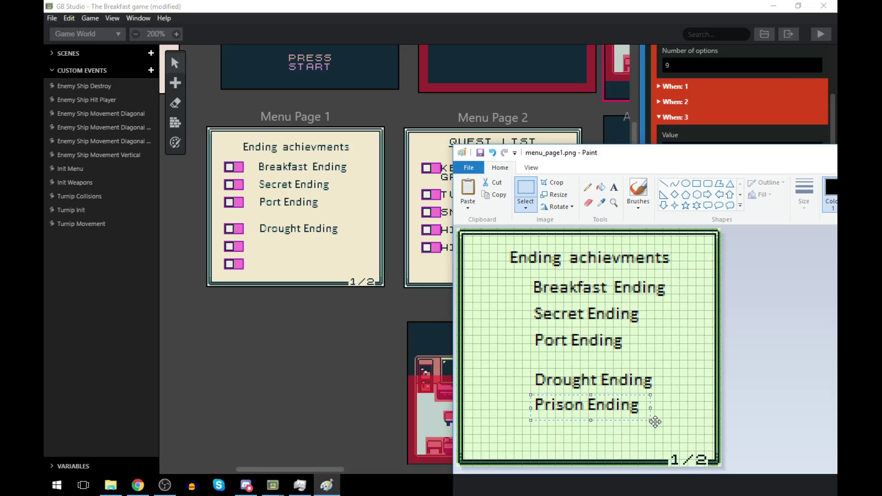
key("Escape")
key("ctrl+s")
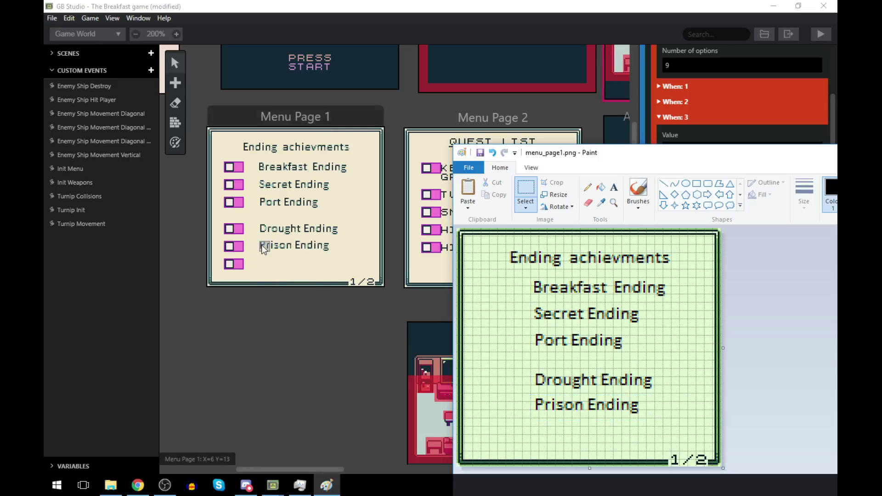
- Nudge "Prison Ending" down by one pixel to align with the fifth checkbox, and save the image
left_click_drag(535, 399, 665, 416)
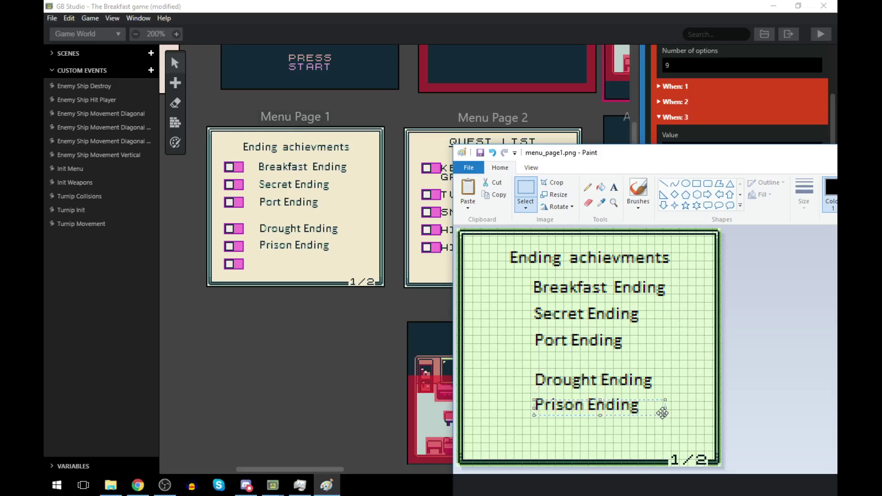
left_click(685, 408)
left_click_drag(529, 395, 673, 428)
key("Down")
key("Escape")
key("ctrl+s")
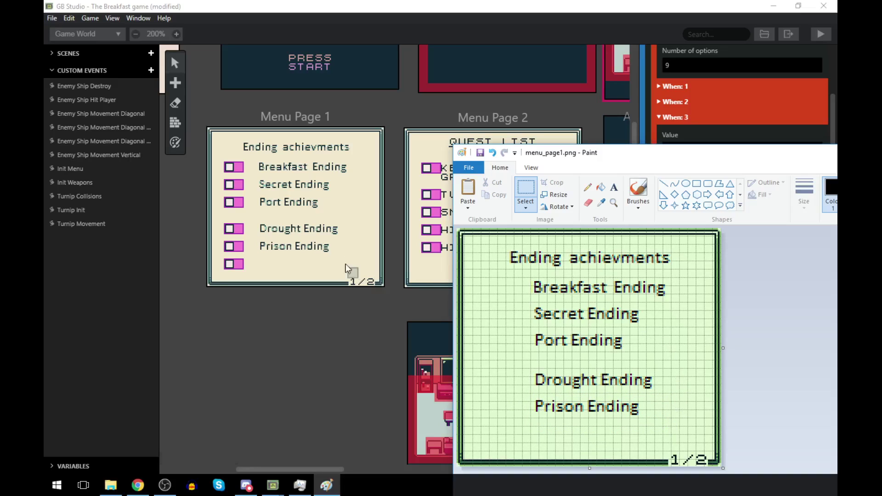
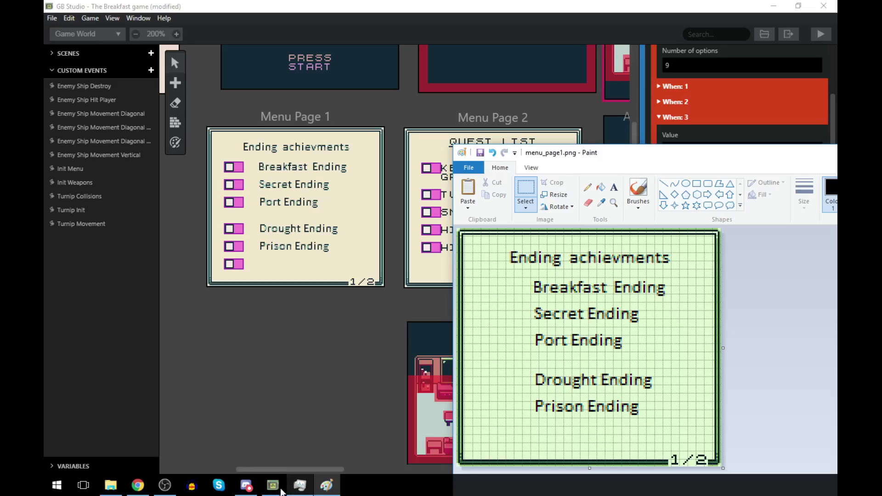
- Switch to GB Studio, select the Home scene, and collapse When: 3 and expand When: 4 of its random story switch to read the story
mouse_move(275, 490)
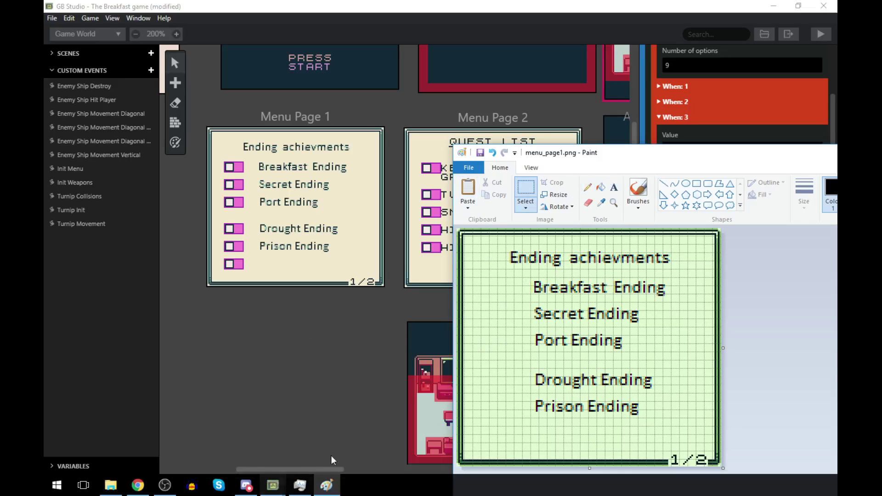
left_click(365, 328)
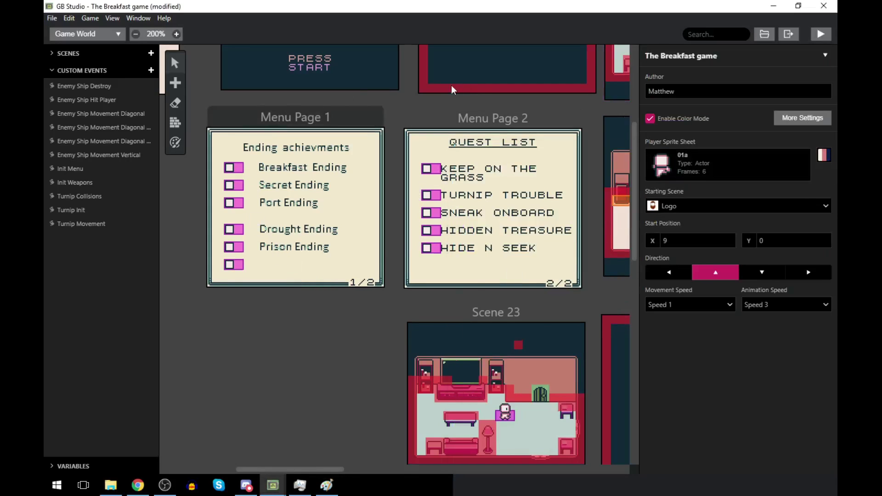
scroll(405, 373, "up", 2)
scroll(406, 372, "up", 3)
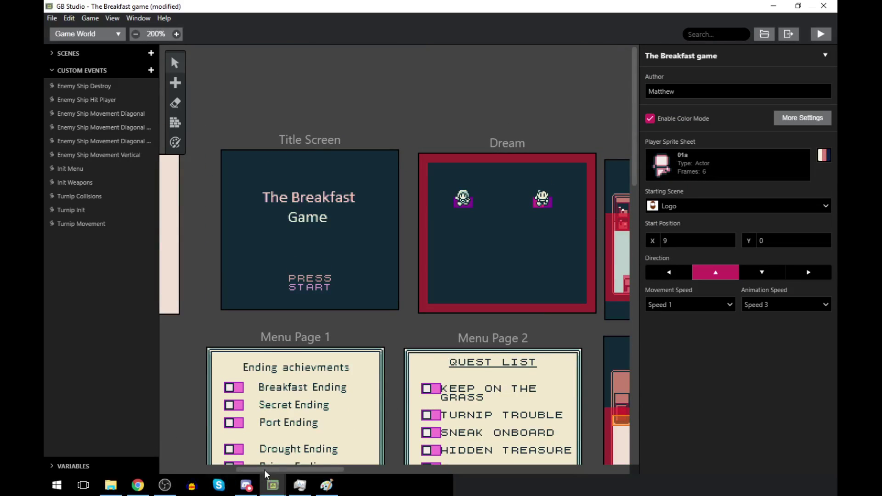
left_click_drag(264, 470, 331, 469)
left_click(413, 148)
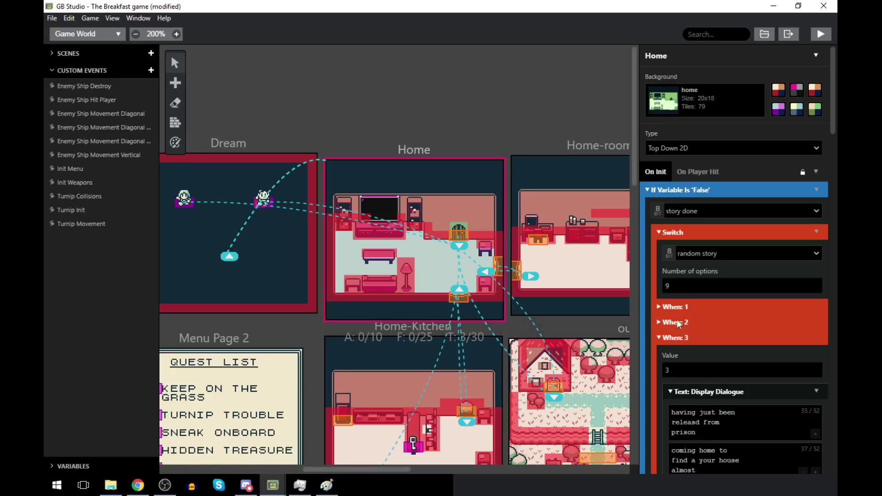
left_click(658, 338)
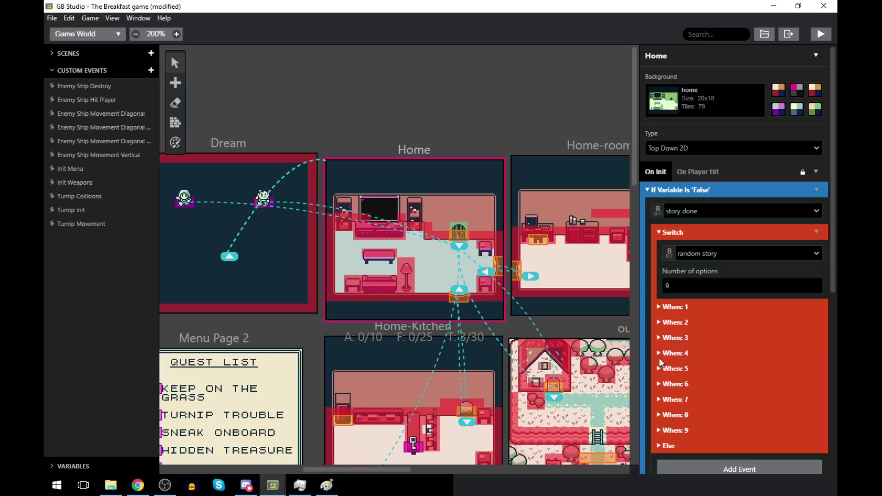
left_click(658, 353)
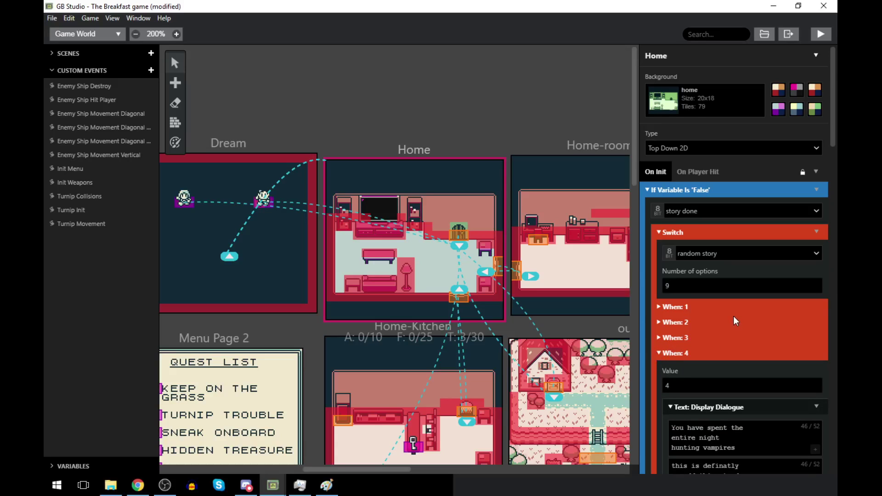
scroll(733, 316, "down", 5)
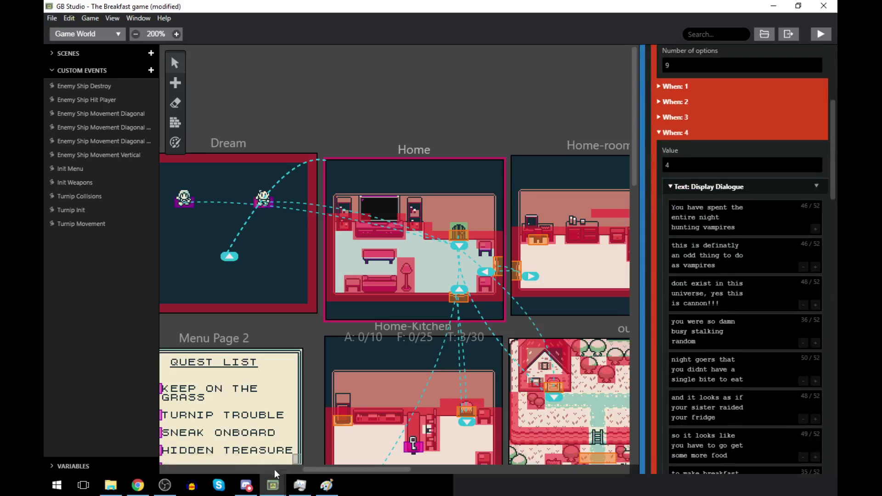
- Return to Paint and add the text "Vampire Ending" on a single line just below "Prison Ending"
left_click(327, 485)
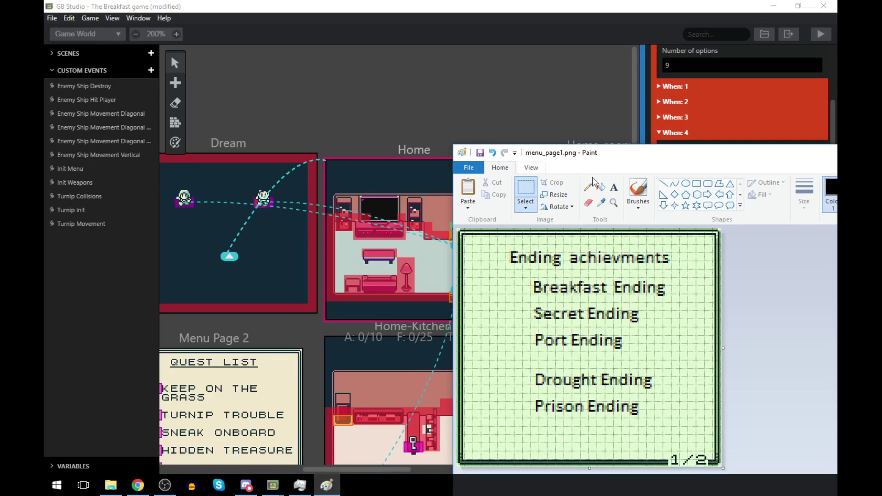
left_click(614, 187)
left_click(544, 438)
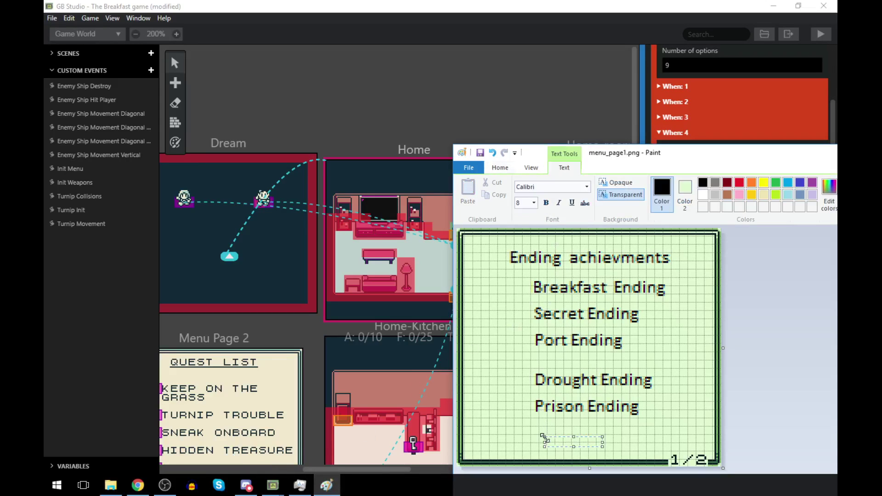
type("Vampir")
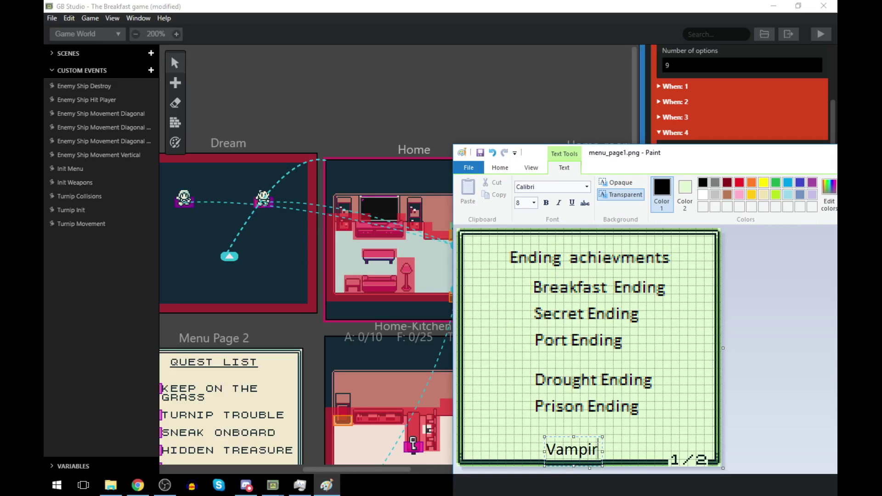
type("e Ending")
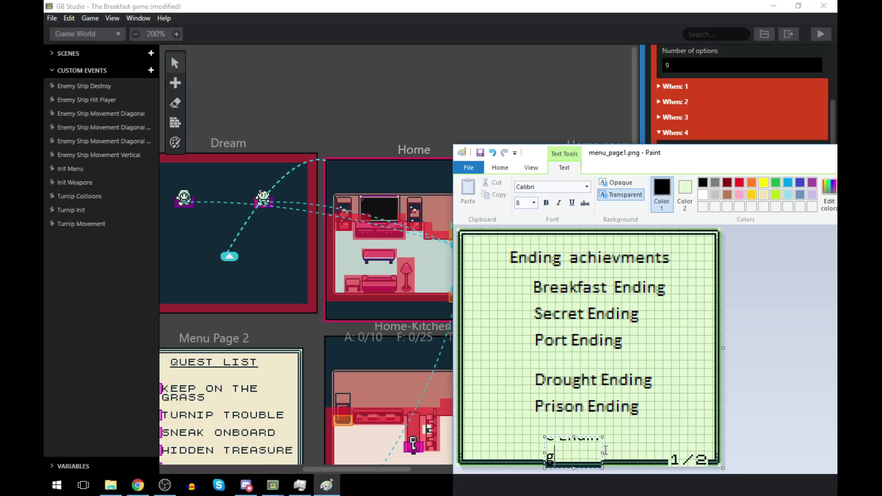
left_click_drag(602, 453, 687, 442)
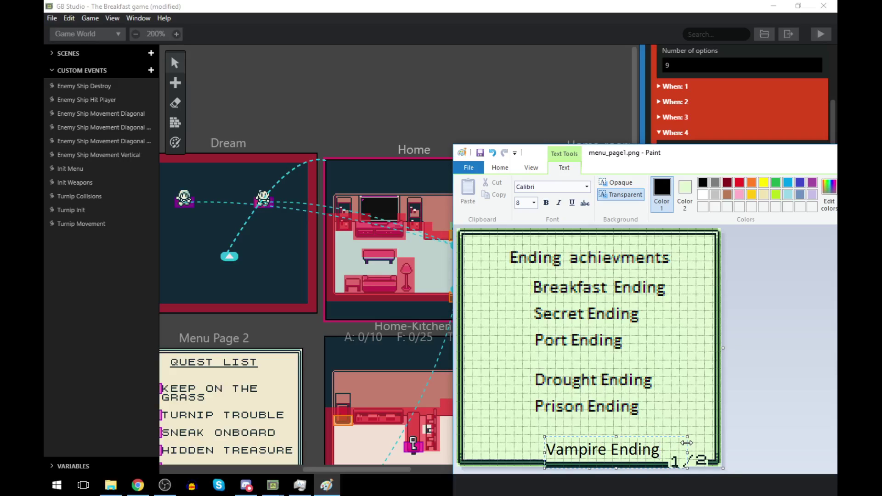
left_click_drag(602, 436, 604, 424)
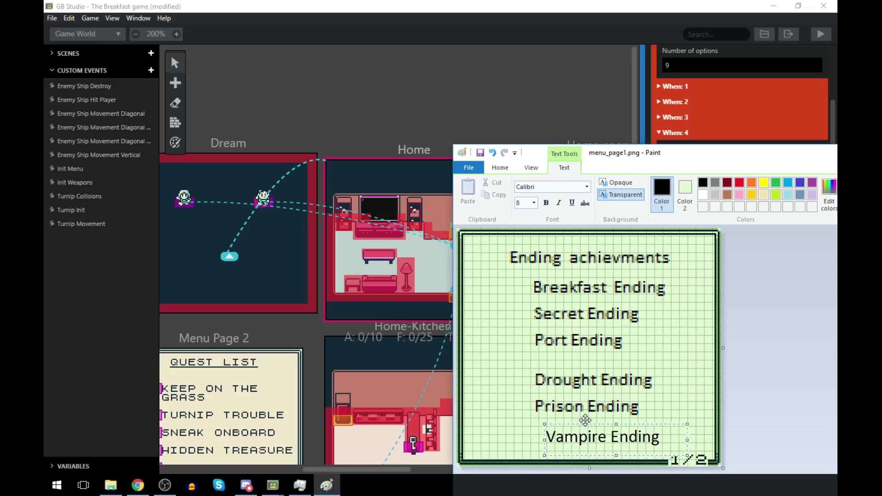
left_click_drag(585, 423, 585, 418)
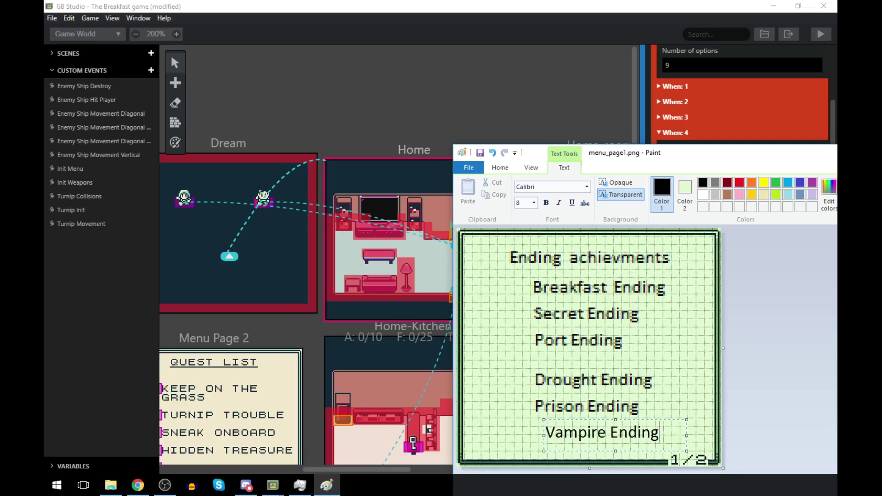
left_click(667, 374)
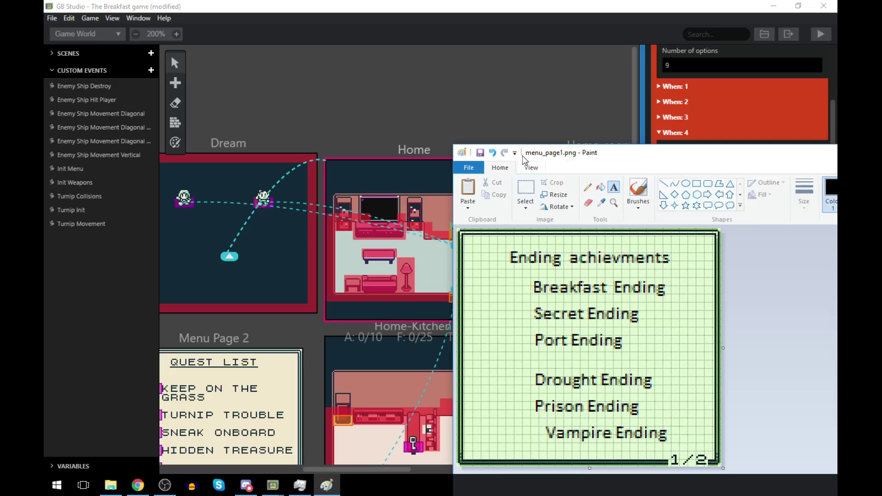
- Shift "Vampire Ending" left to line up with the entries above, lower it by one pixel, and save the image
left_click(526, 190)
mouse_move(541, 420)
left_mouse_down()
mouse_move(600, 445)
mouse_move(671, 445)
left_mouse_up()
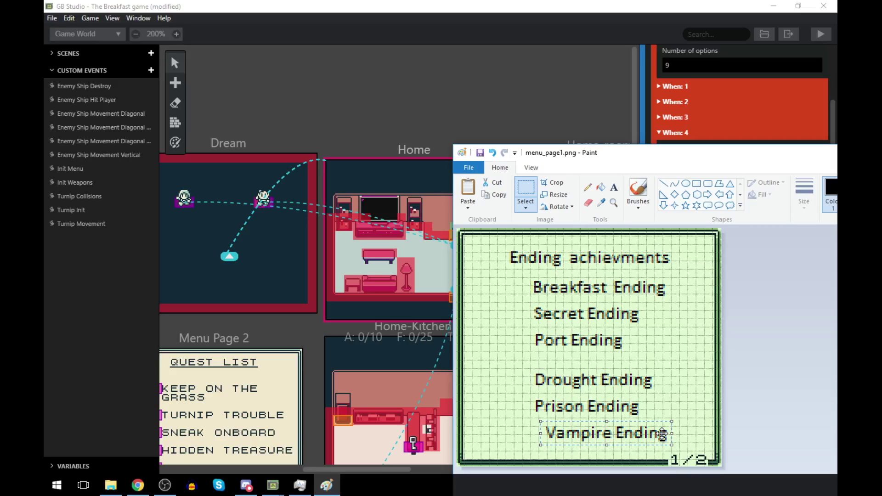
key("Left")
key("Left")
key("Left")
key("Left")
key("Left")
key("Left")
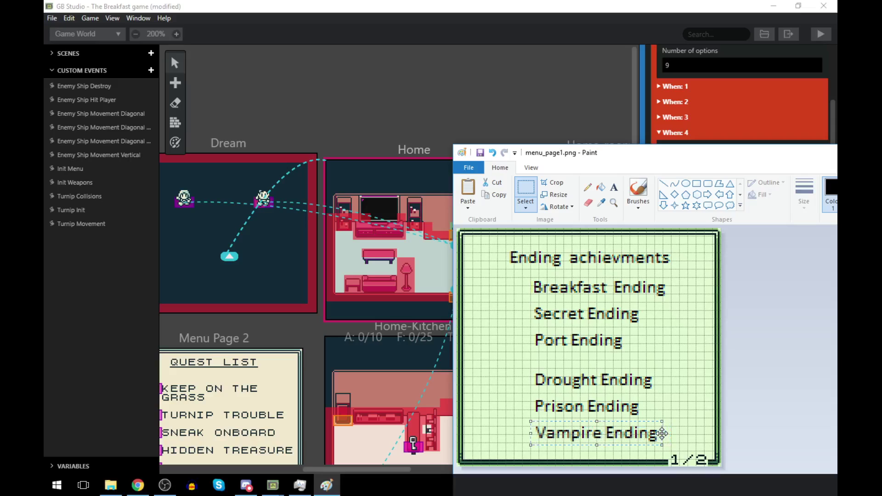
key("Right")
key("Down")
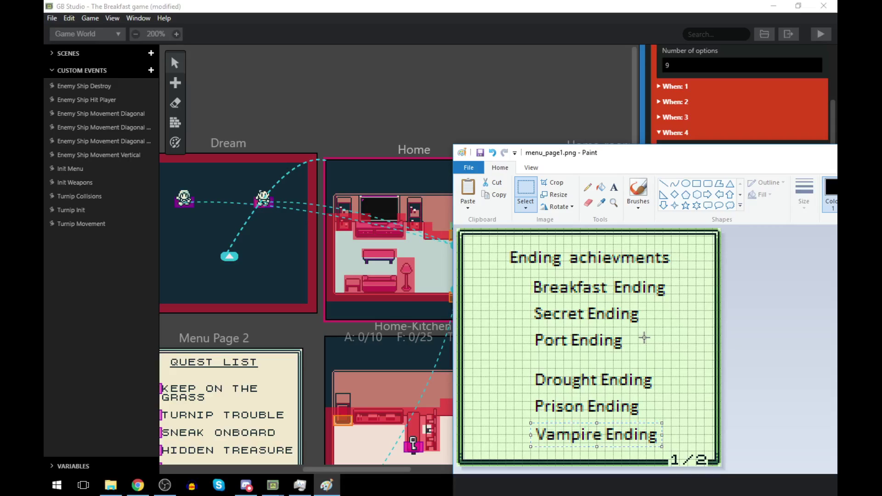
left_click(644, 337)
- Check Menu Page 1 in GB Studio, and in Paint nudge "Vampire Ending" up by one pixel and save the image
left_click_drag(384, 468, 321, 468)
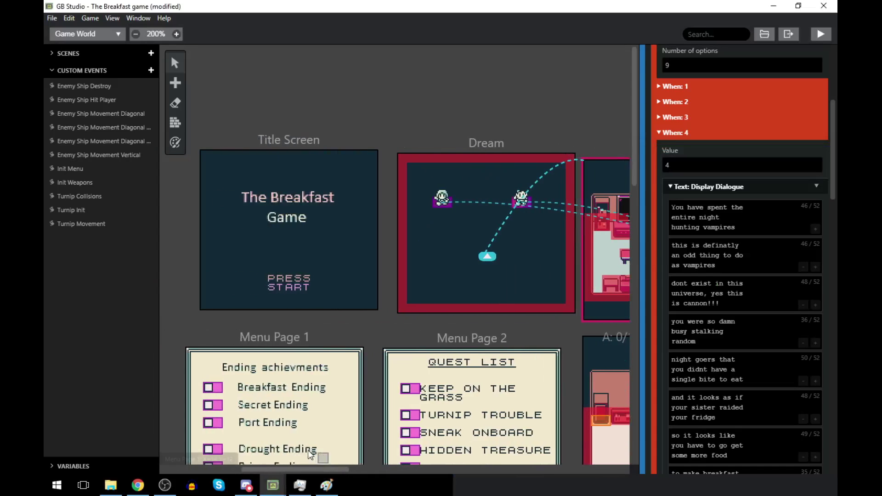
scroll(275, 388, "down", 3)
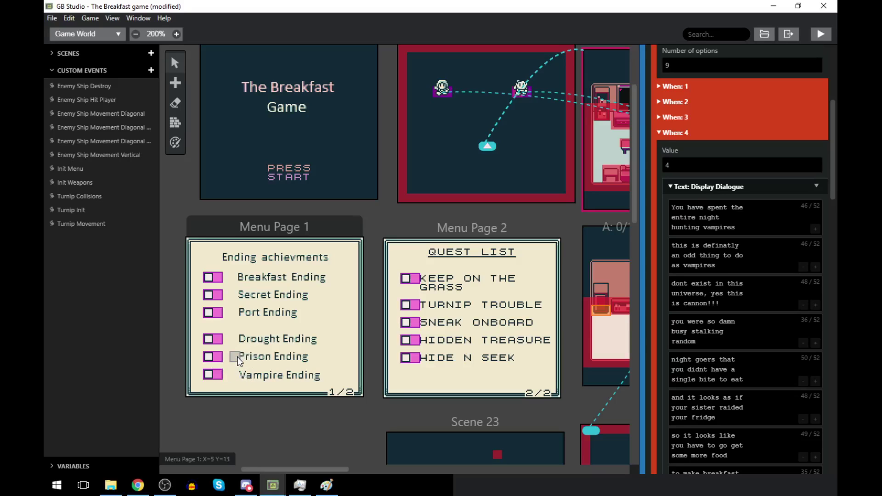
left_click(327, 485)
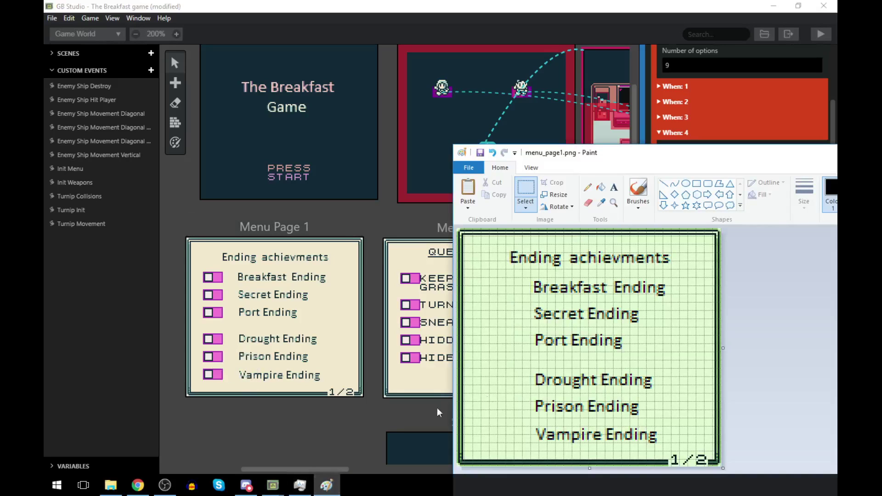
left_click_drag(530, 423, 667, 446)
left_click(666, 439)
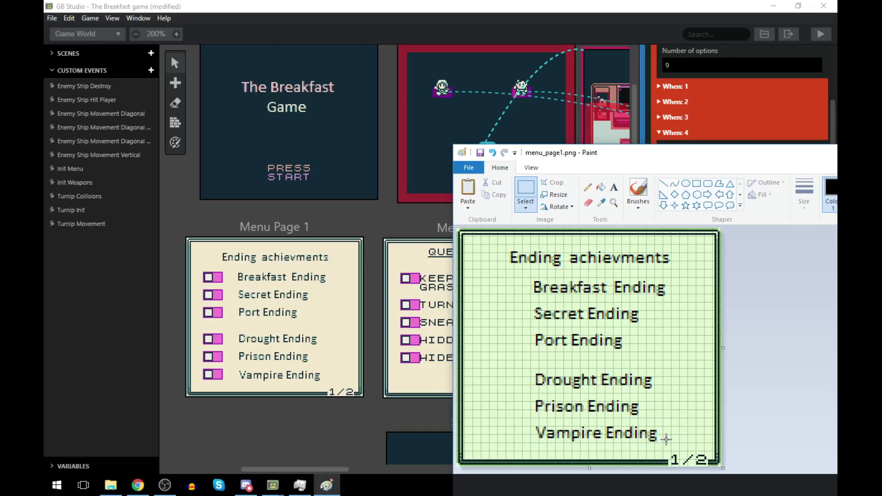
key("ctrl+s")
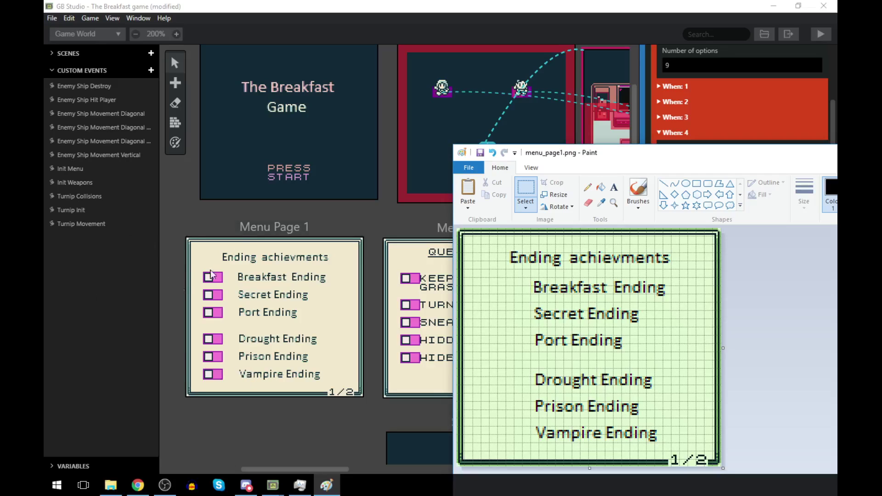
- In GB Studio, delete the Music: Play Track event from Menu Page 1's On Init script
left_click(317, 232)
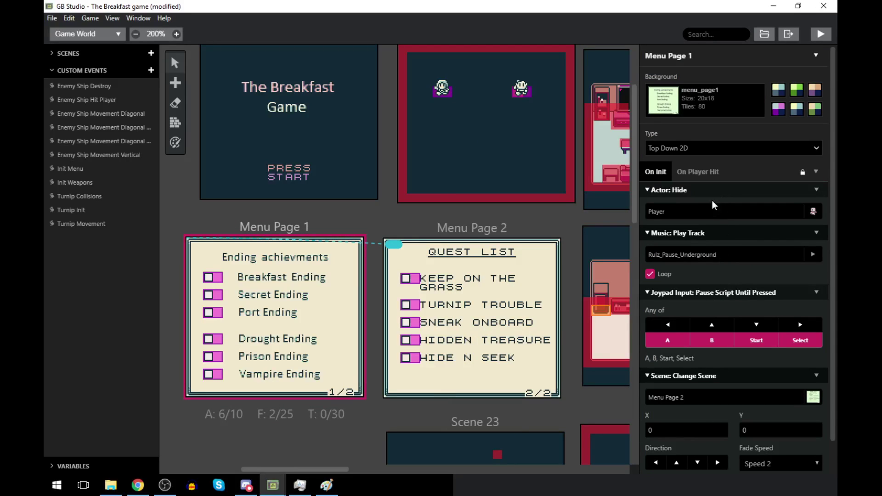
left_click(814, 233)
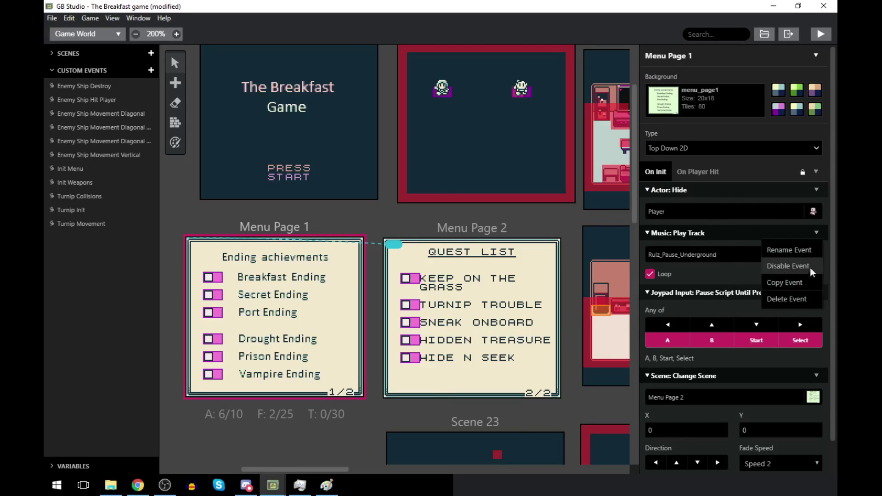
left_click(801, 298)
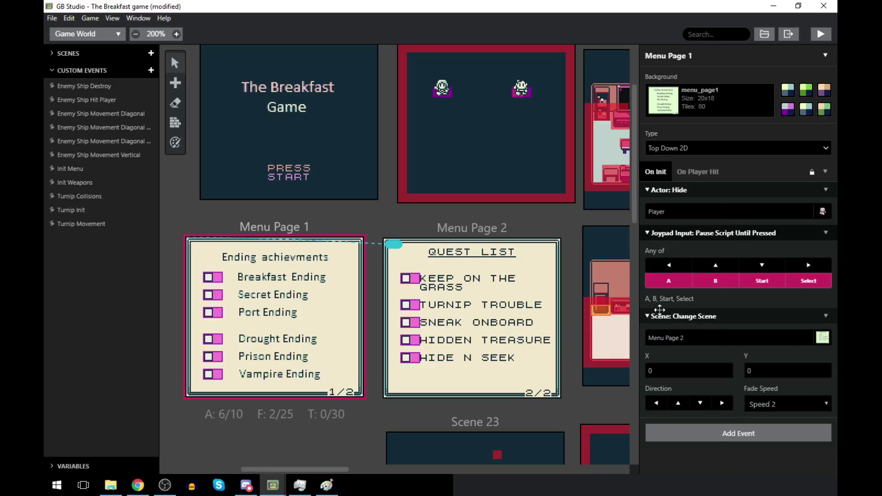
- In the On Init script of the checkbox beside "Breakfast Ending", set the Quest Check variable to "breakfast ending"
left_click(211, 279)
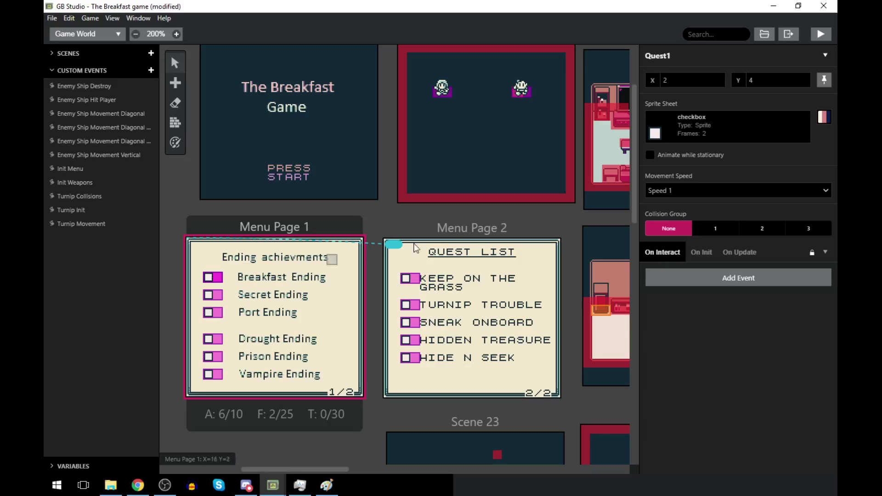
left_click(713, 253)
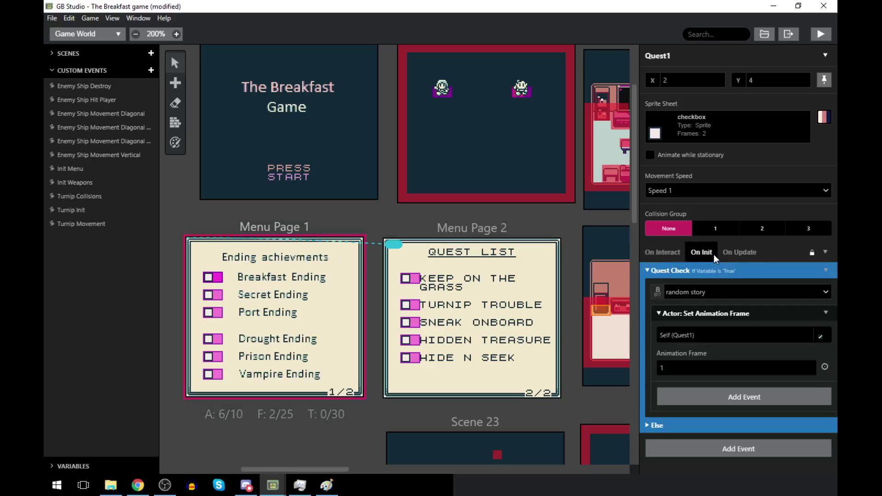
left_click(728, 340)
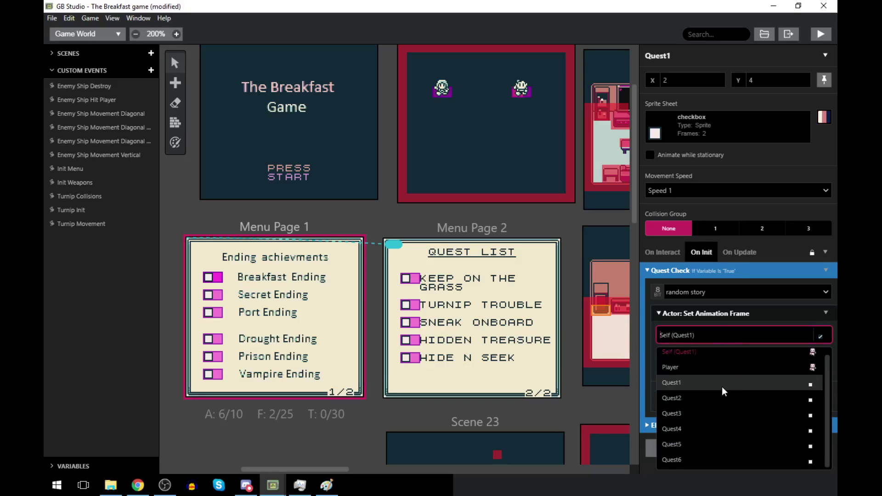
scroll(737, 432, "up", 1)
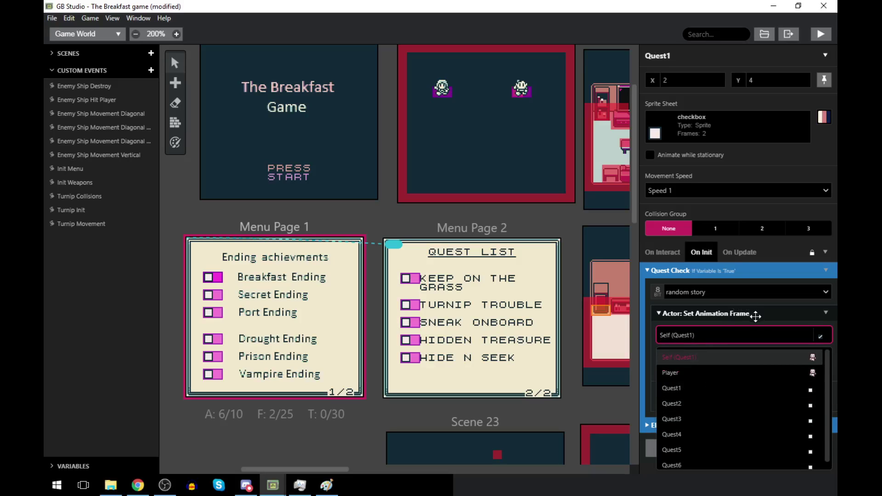
left_click(756, 301)
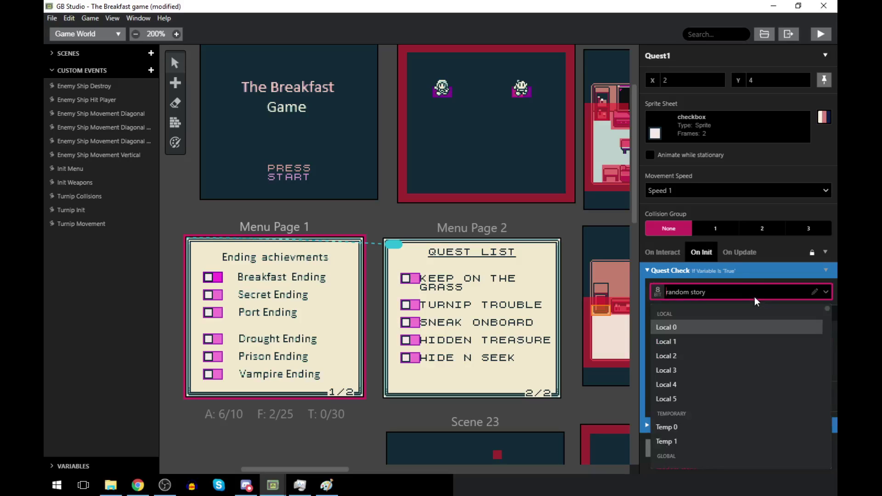
left_click(716, 294)
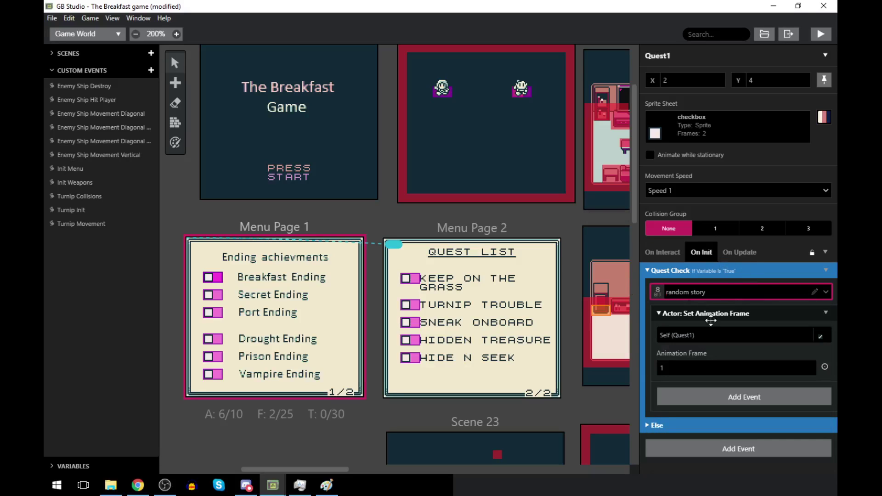
left_click(723, 295)
scroll(723, 356, "down", 10)
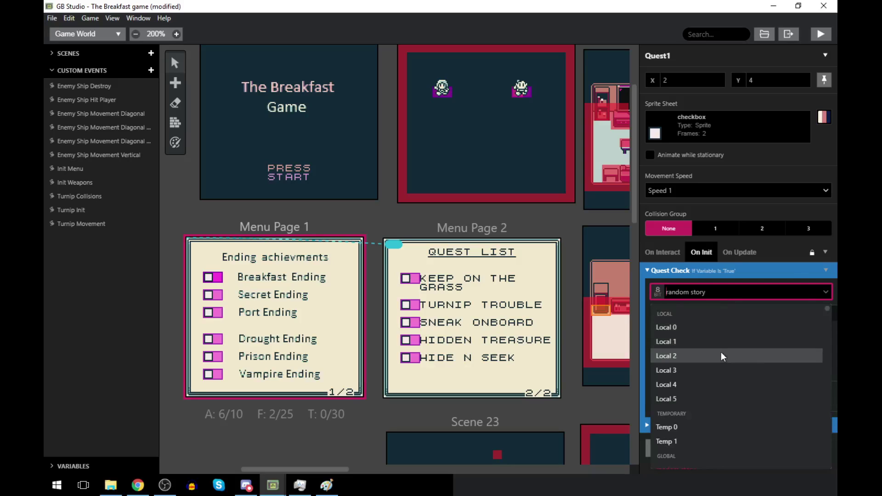
scroll(723, 357, "down", 2)
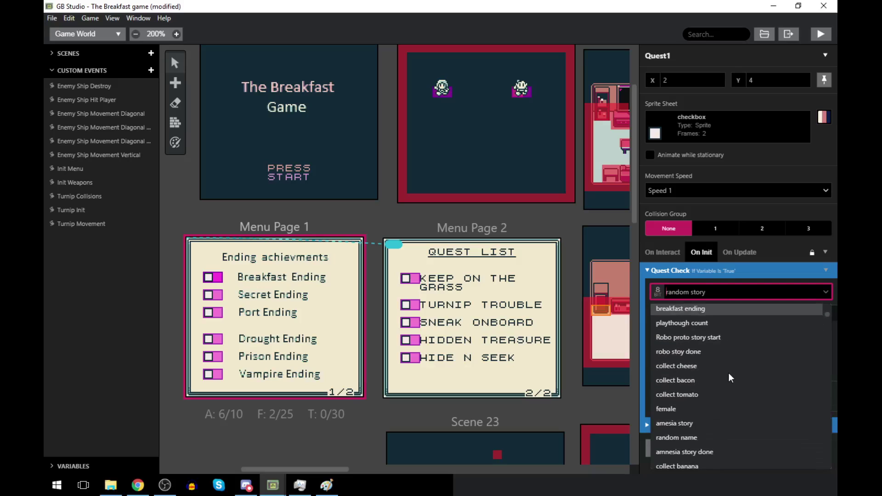
scroll(713, 367, "up", 6)
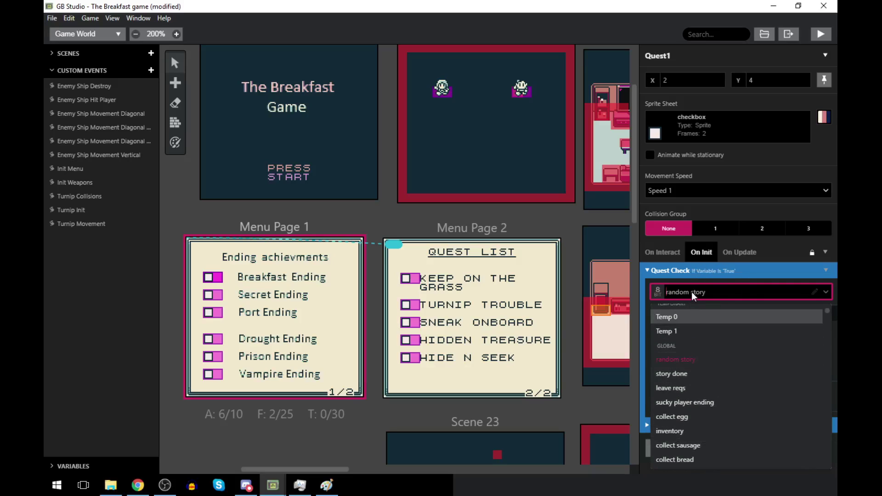
scroll(716, 396, "down", 2)
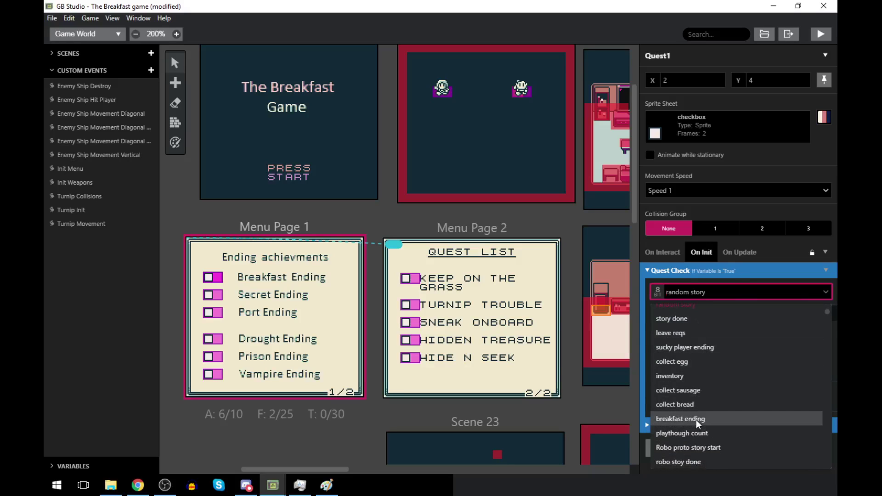
left_click(698, 419)
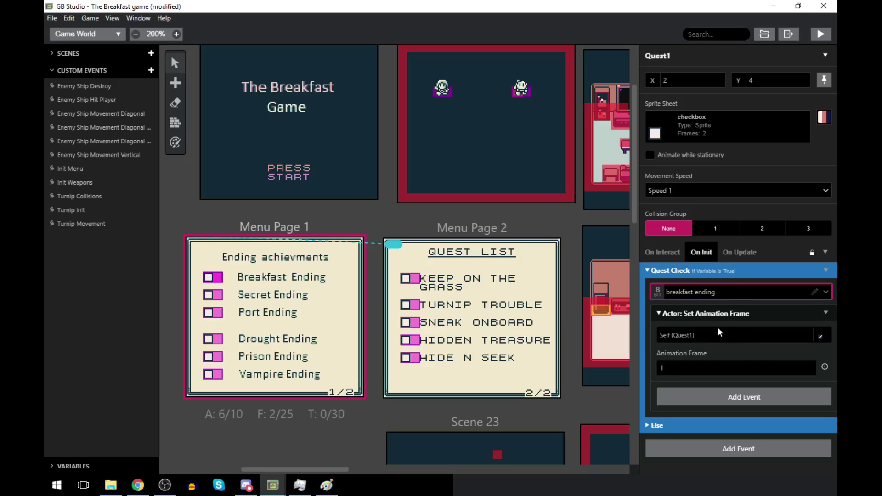
- Set the Quest Check variable of the checkbox beside "Secret Ending" to "sucky player ending"
left_click(213, 297)
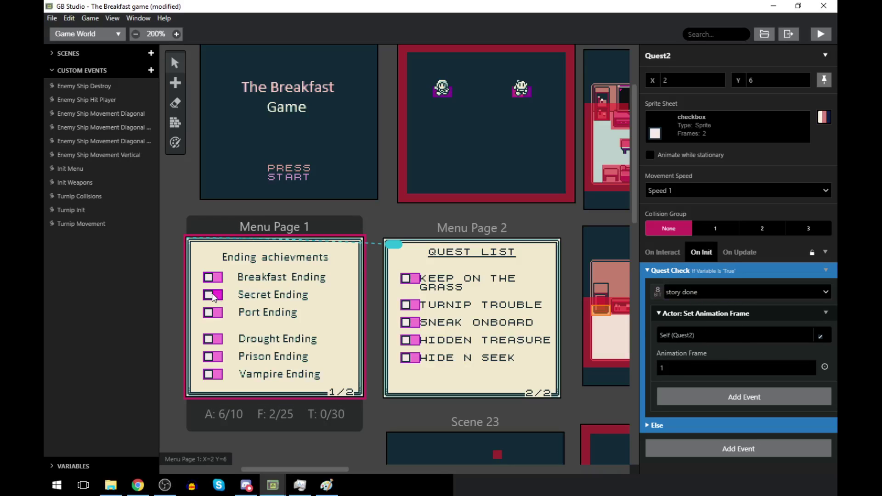
left_click(714, 297)
scroll(708, 340, "down", 4)
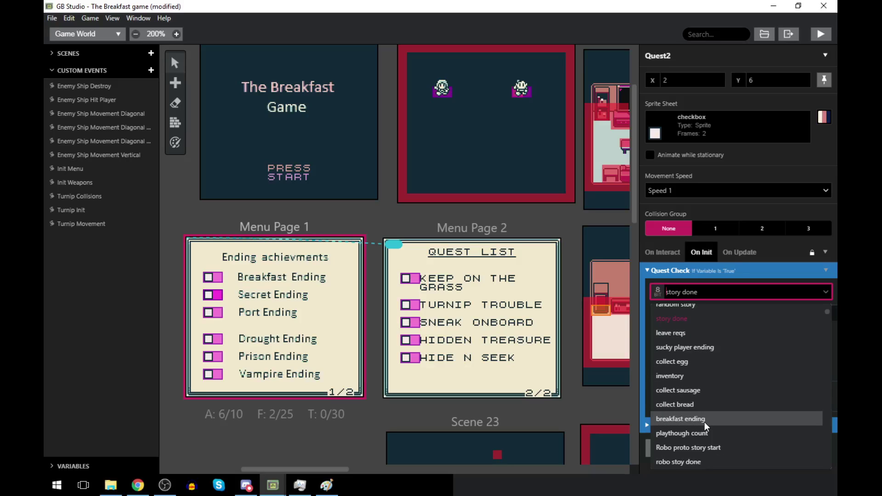
scroll(706, 425, "down", 1)
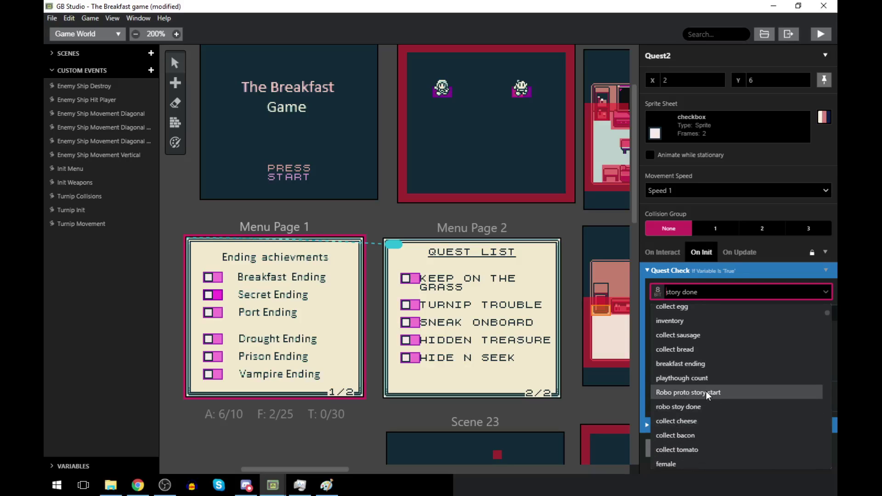
scroll(706, 392, "up", 3)
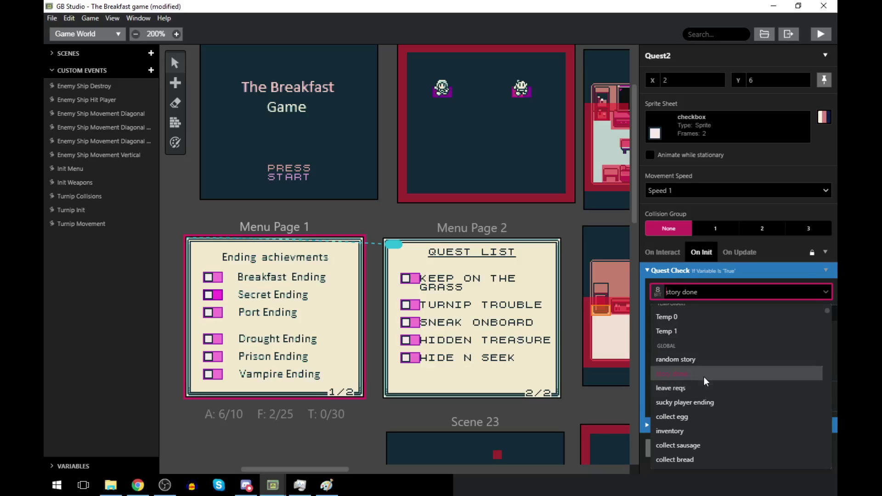
left_click(698, 402)
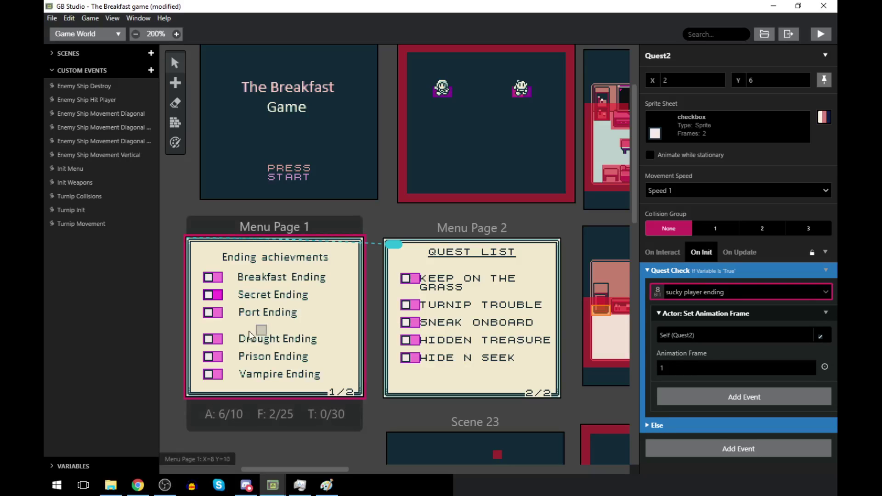
- Set the Quest Check variable of the checkbox beside "Port Ending" to "port ending"
left_click(211, 314)
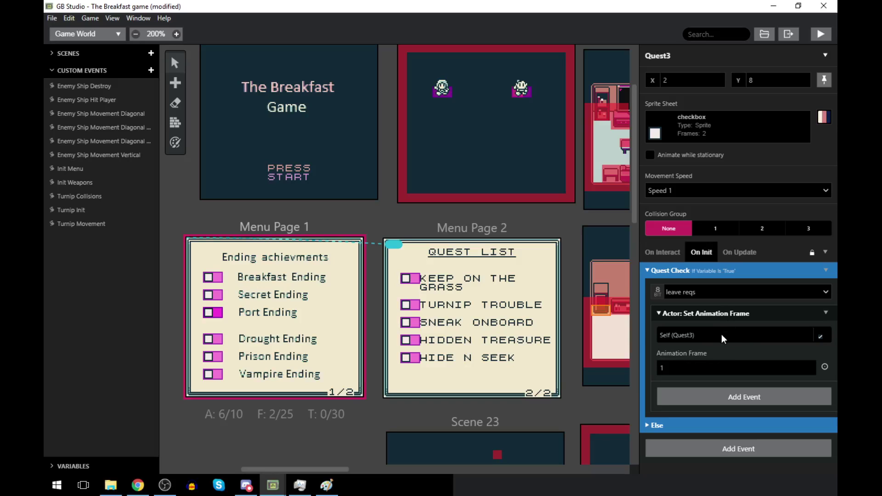
left_click(712, 292)
scroll(699, 344, "down", 3)
scroll(699, 345, "down", 1)
scroll(691, 360, "up", 1)
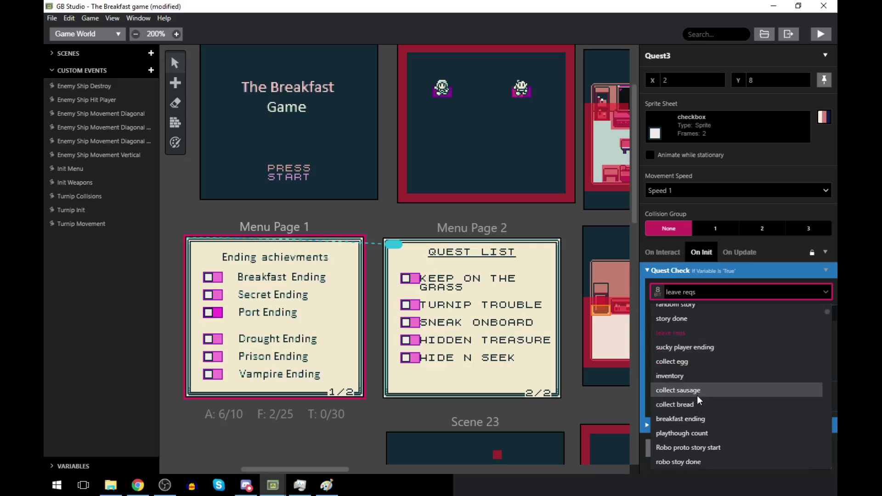
scroll(703, 386, "down", 2)
type("po")
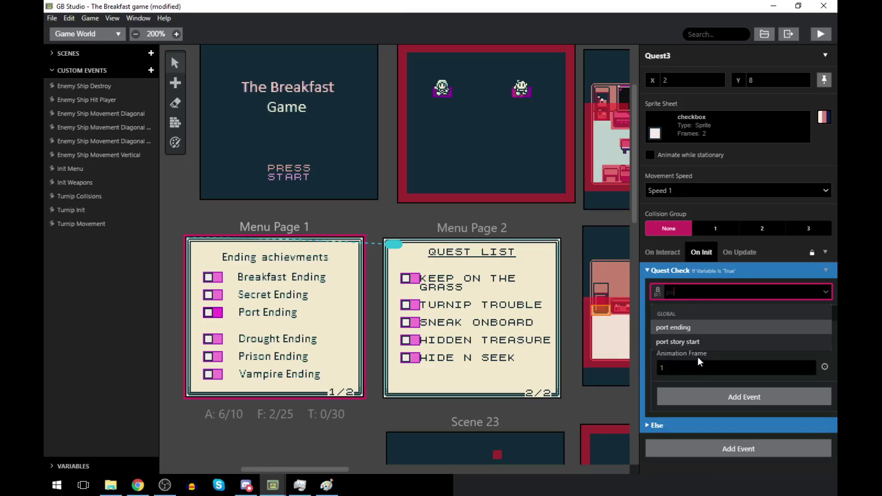
left_click(705, 327)
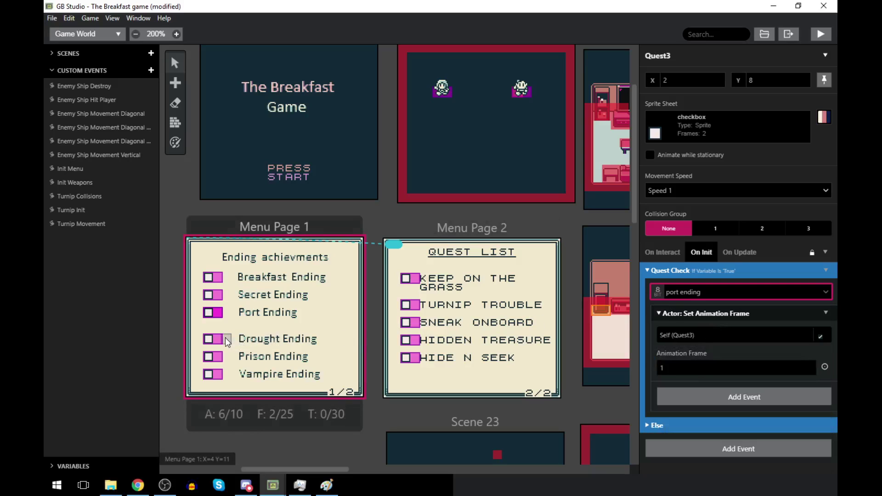
- Look through the Quest Check variable list of the checkbox beside "Drought Ending" for the variable that tracks that ending
left_click(209, 345)
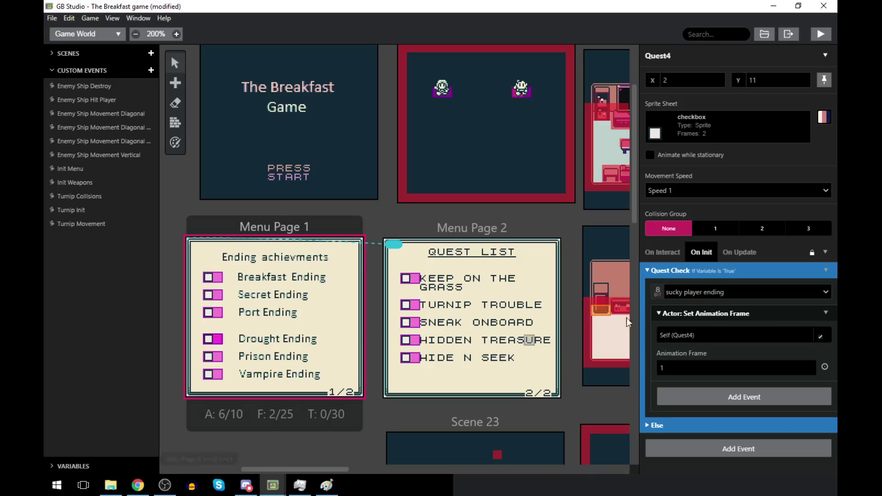
left_click(754, 290)
left_click(754, 291)
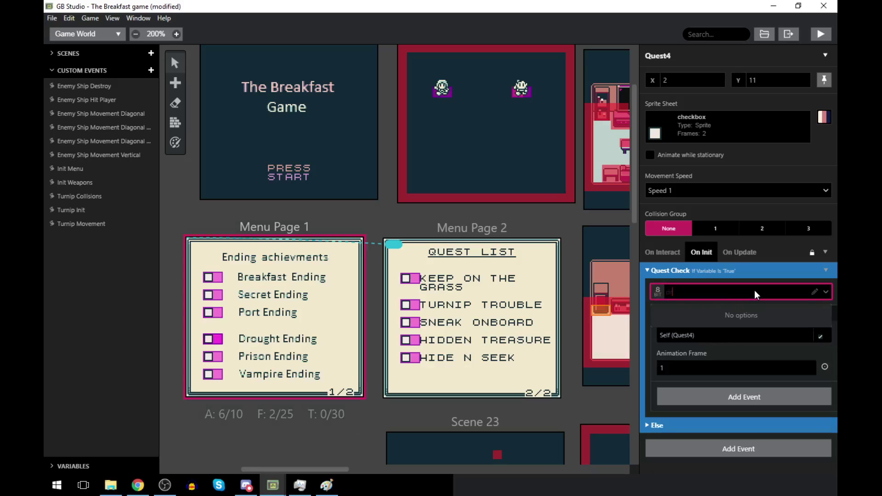
left_click(754, 290)
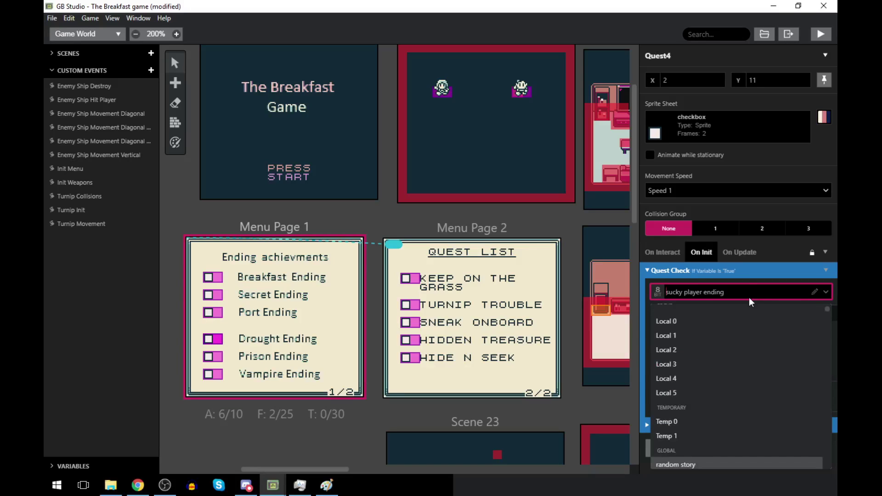
scroll(693, 343, "down", 3)
scroll(707, 381, "down", 5)
scroll(708, 395, "down", 5)
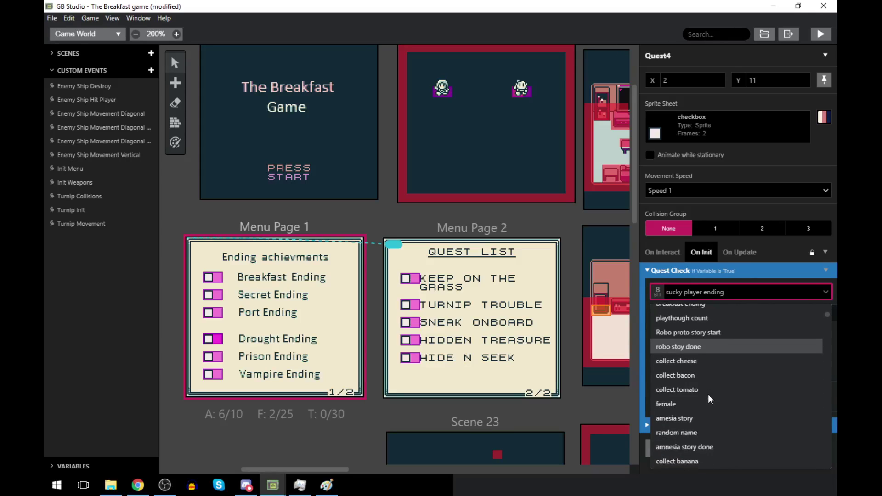
scroll(702, 432, "down", 1)
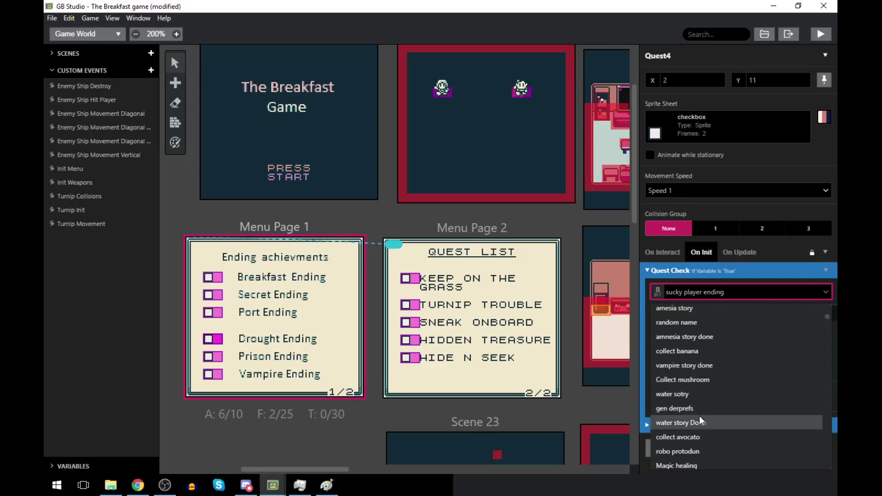
scroll(699, 438, "down", 1)
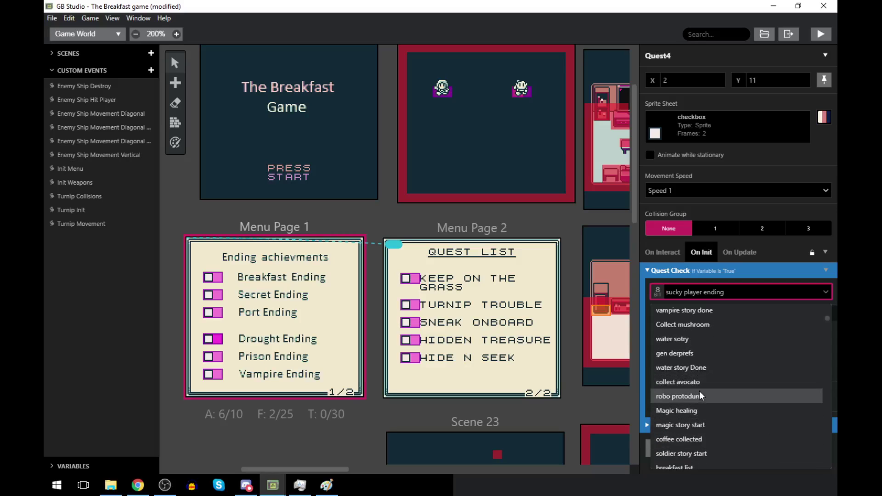
scroll(709, 317, "up", 1)
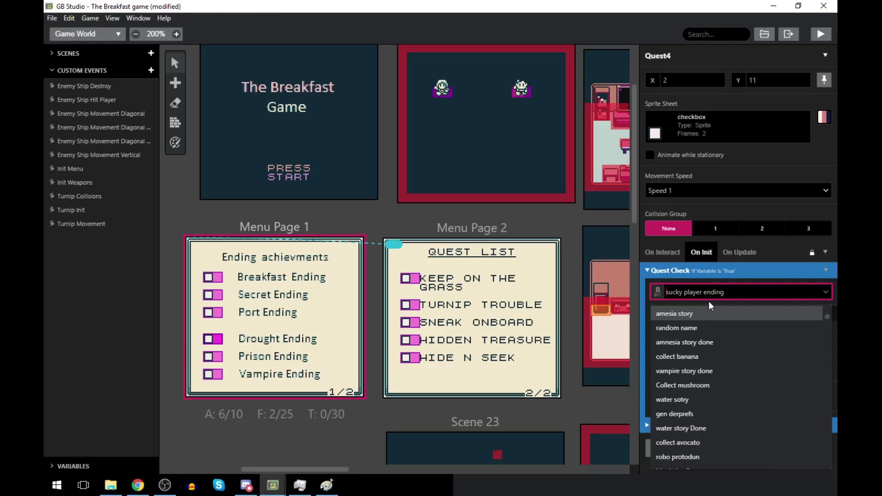
type("lo")
key("BackSpace")
key("BackSpace")
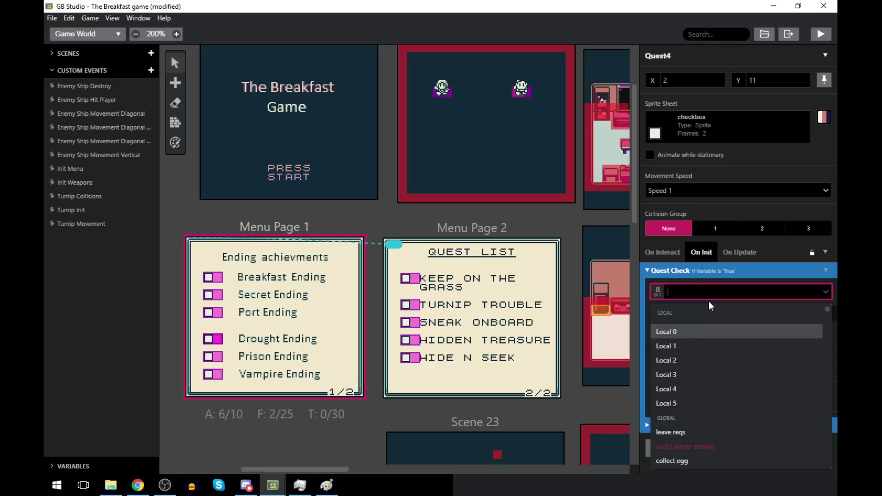
scroll(686, 351, "down", 10)
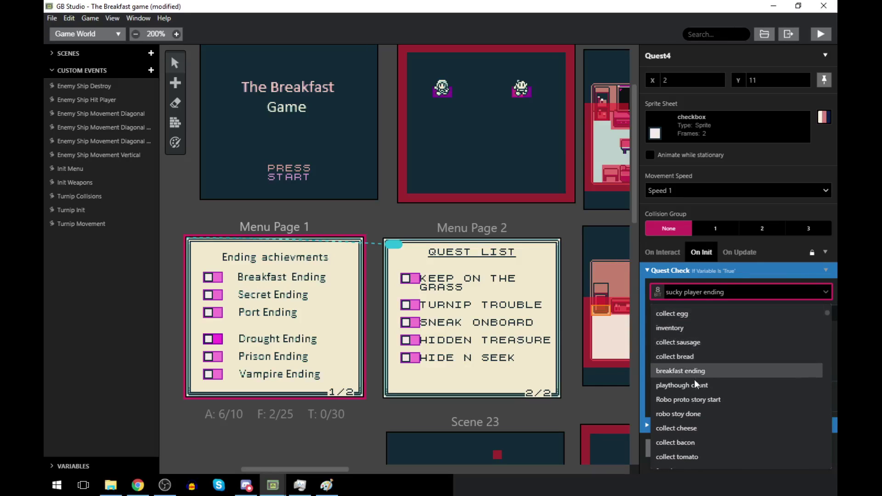
scroll(694, 405, "down", 1)
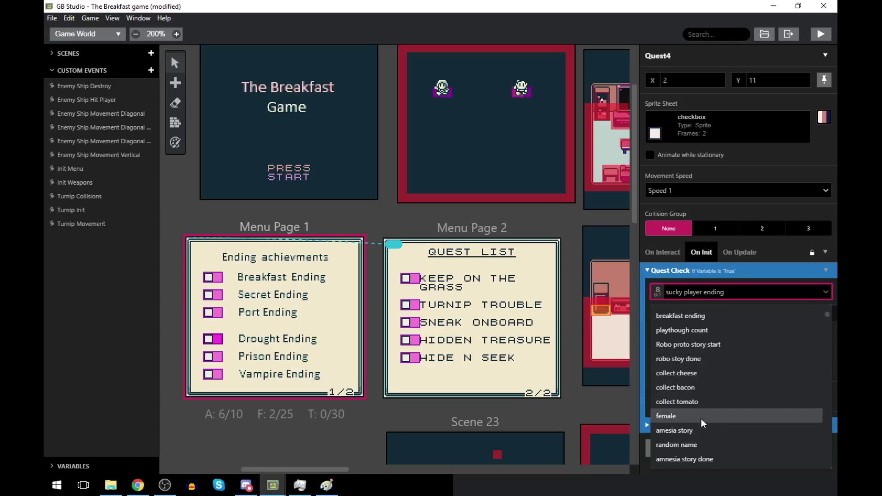
scroll(707, 424, "down", 1)
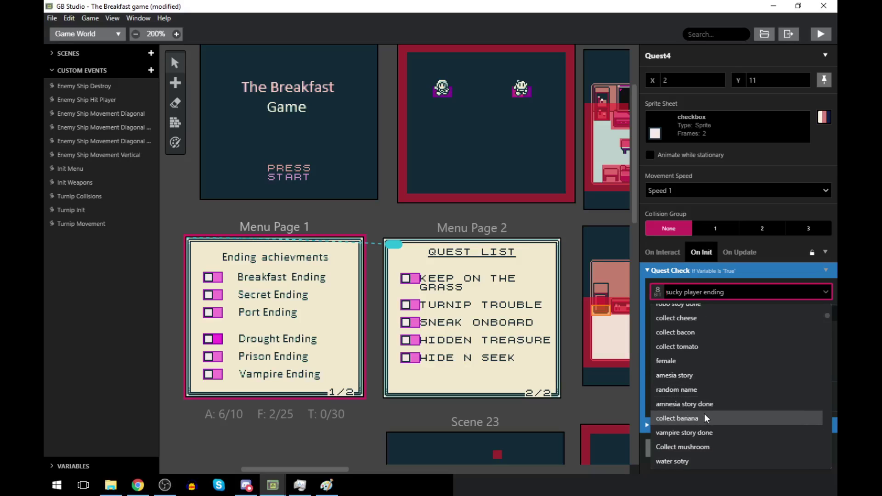
scroll(704, 435, "down", 1)
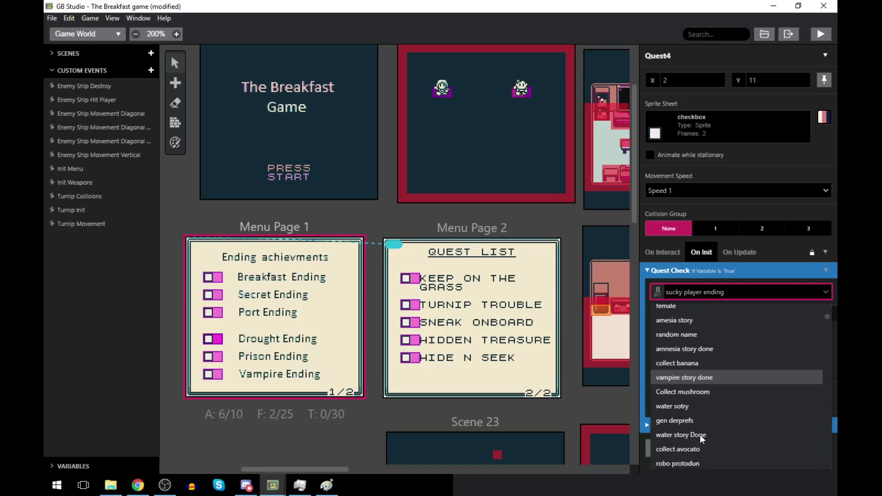
scroll(696, 417, "down", 1)
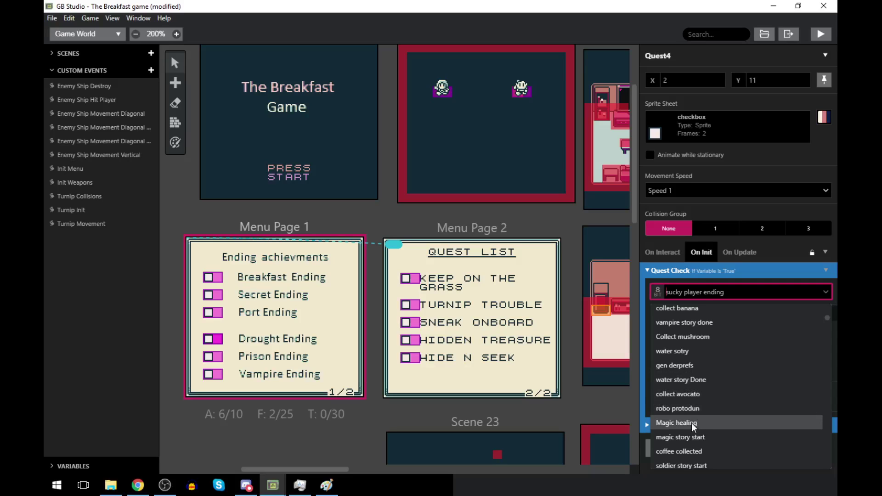
scroll(692, 423, "down", 1)
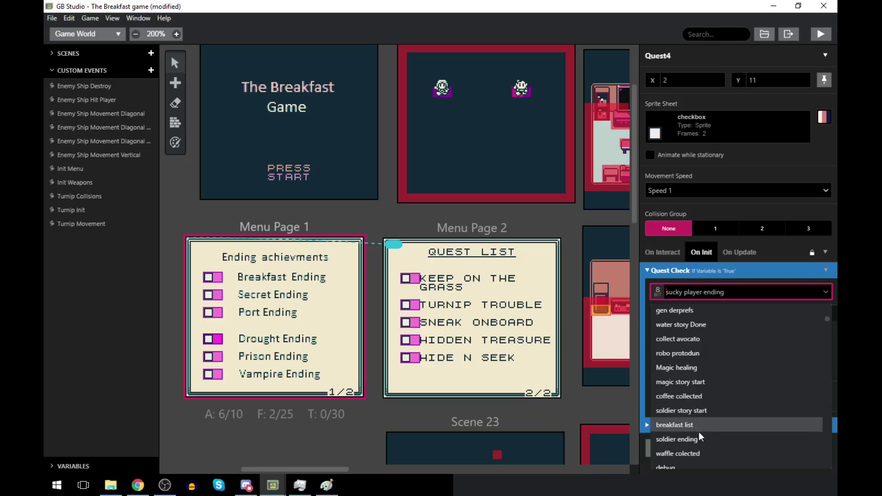
scroll(698, 434, "down", 1)
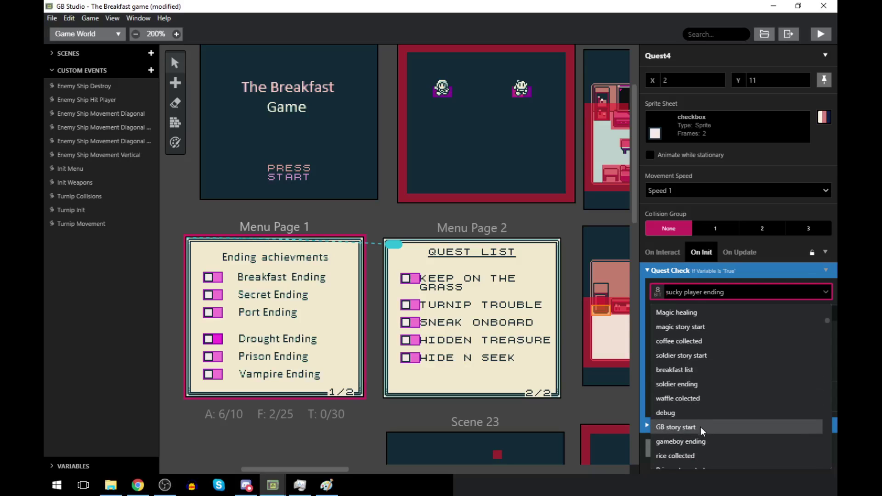
scroll(700, 429, "down", 1)
scroll(700, 400, "down", 1)
scroll(708, 390, "down", 1)
scroll(711, 404, "up", 2)
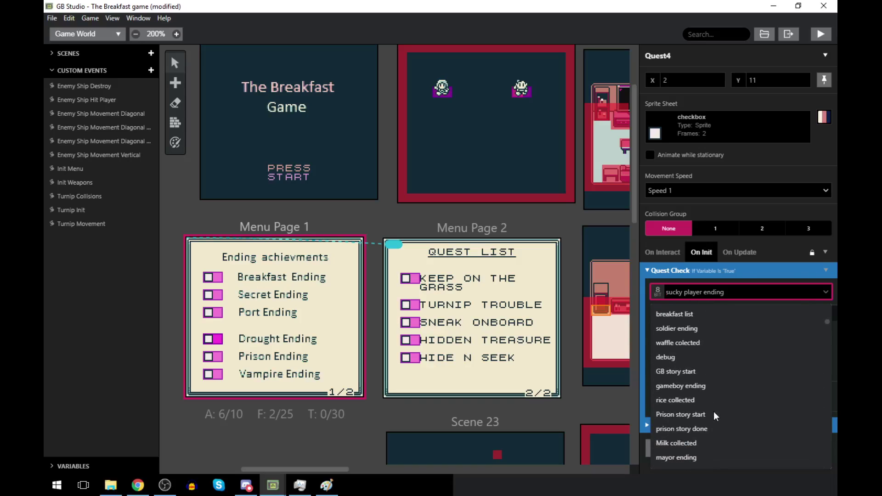
scroll(713, 412, "up", 5)
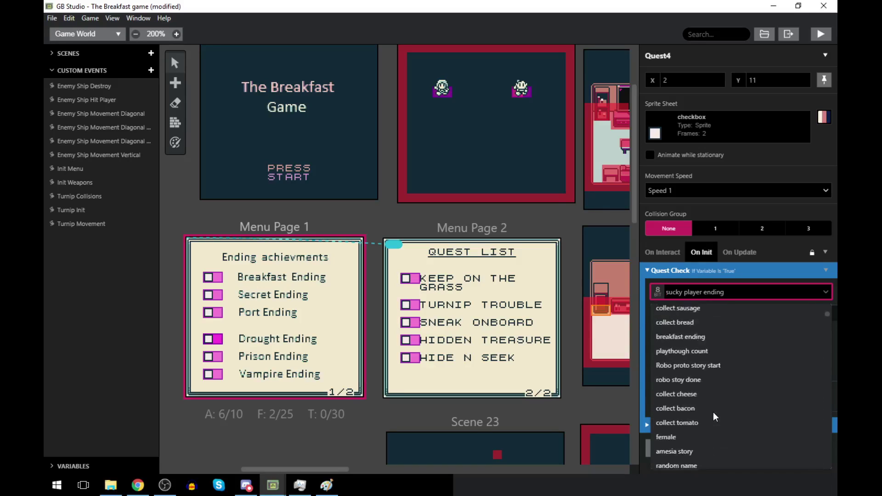
scroll(713, 412, "up", 1)
- Set the Quest Check variable of the checkbox beside "Drought Ending" to "water sotry"
scroll(703, 382, "down", 2)
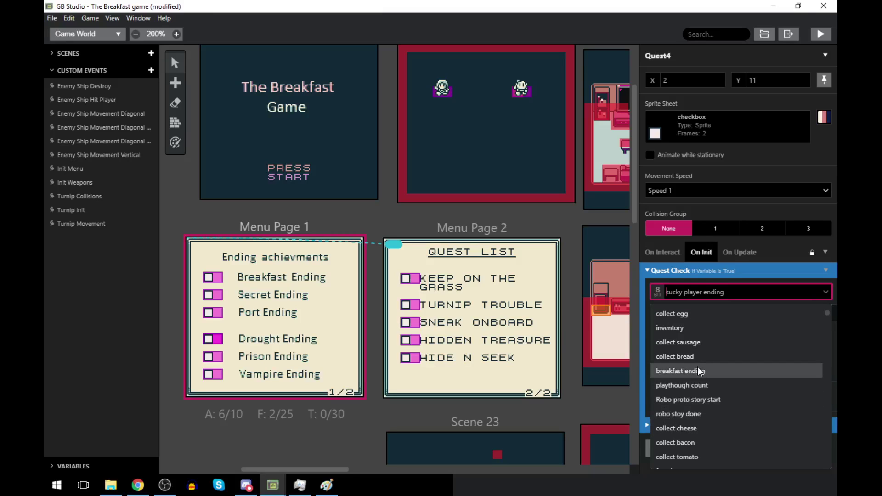
scroll(704, 393, "down", 1)
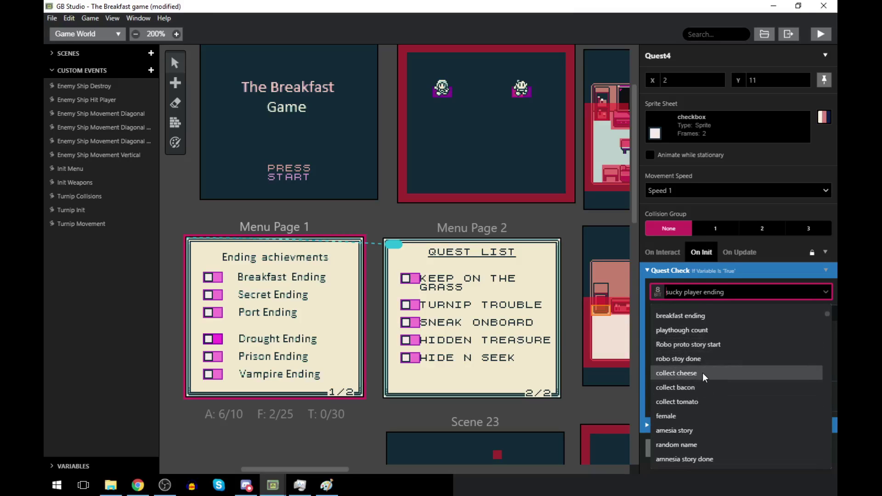
scroll(691, 415, "down", 1)
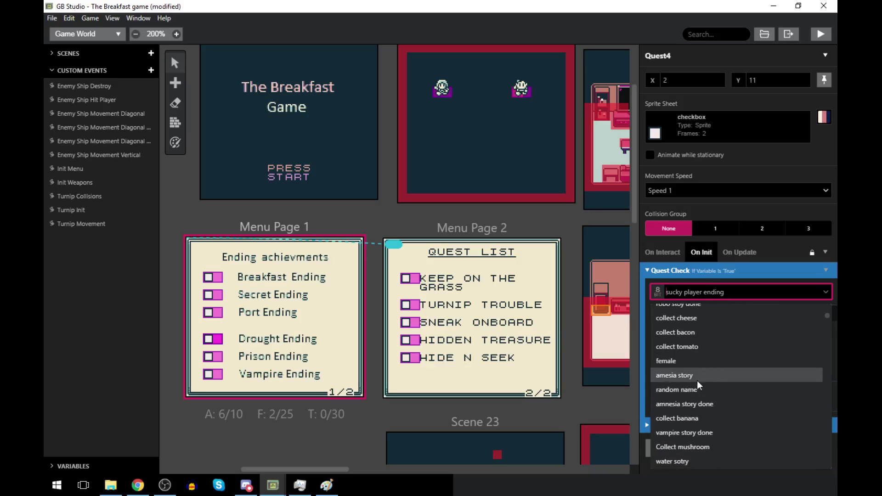
scroll(706, 394, "down", 1)
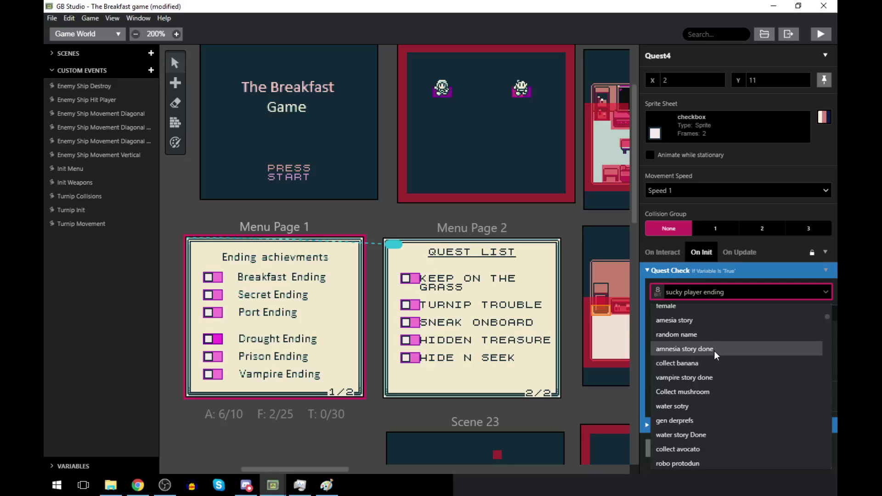
scroll(711, 347, "down", 1)
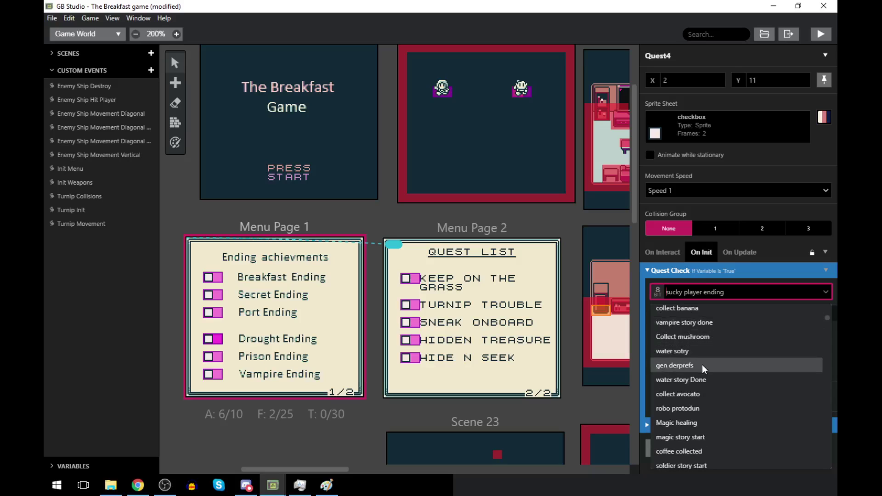
left_click(688, 353)
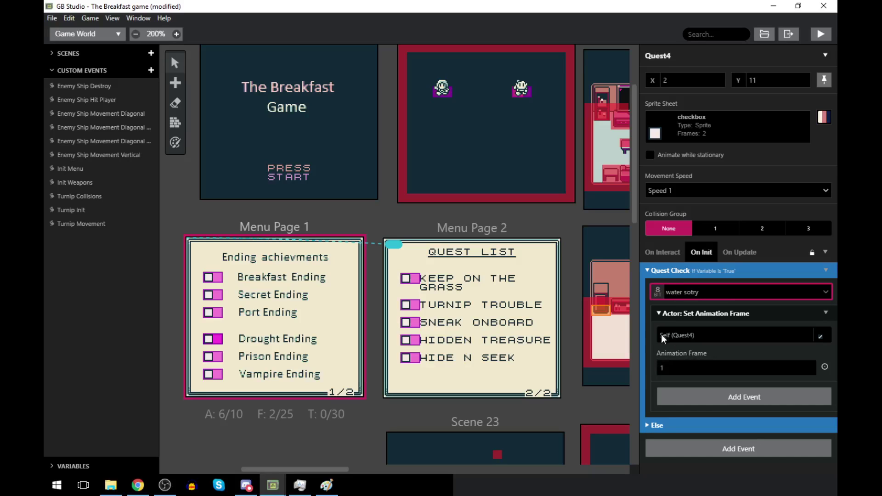
- Set the Quest Check variable of the checkbox beside "Prison Ending" to "prison story done"
left_click(209, 356)
left_click(689, 292)
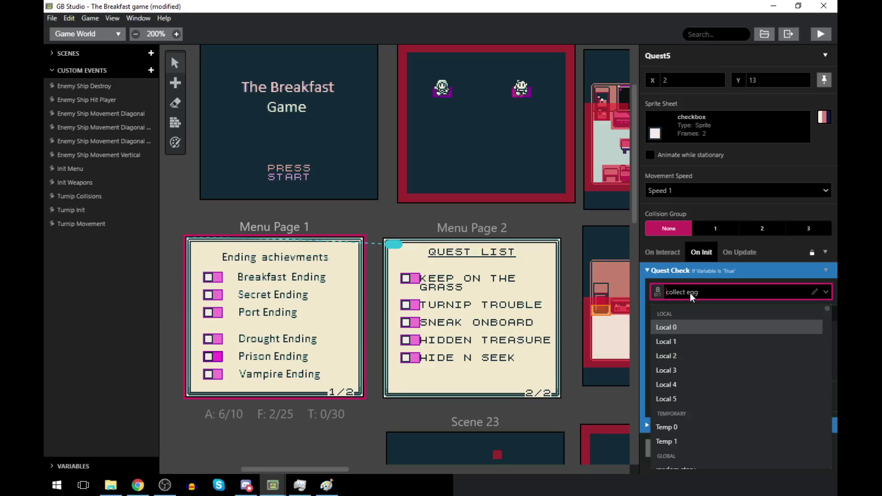
type("pri")
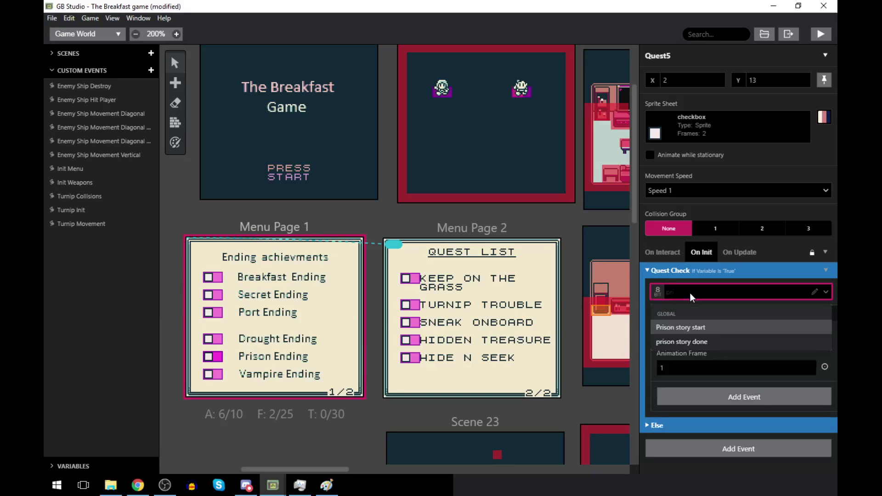
left_click(687, 342)
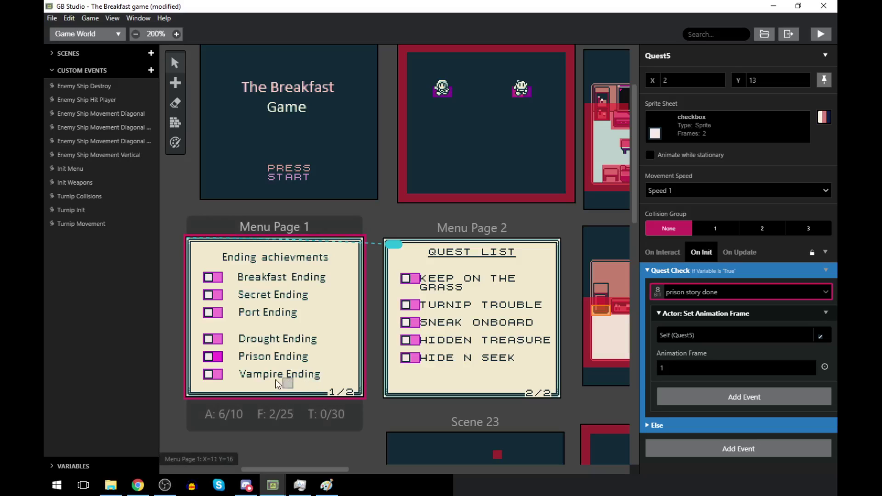
- Set the Quest Check variable of the checkbox beside "Vampire Ending" to "vampire story done"
left_click(211, 377)
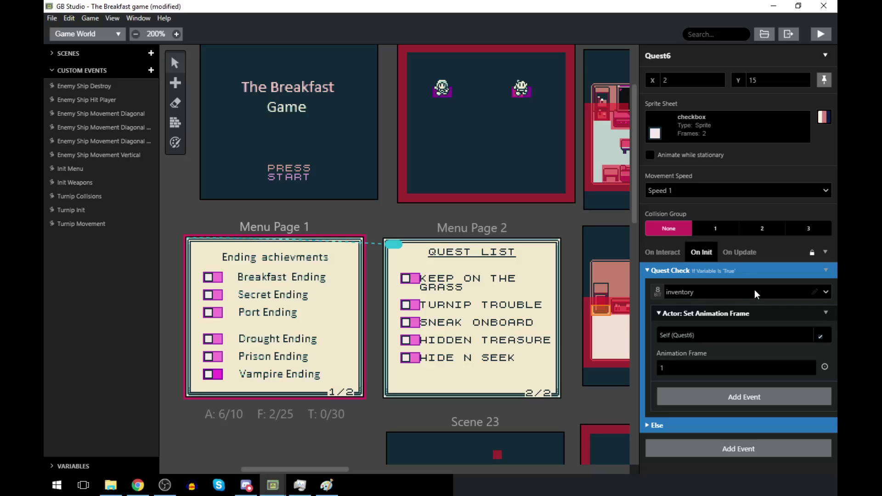
left_click(712, 292)
type("vam")
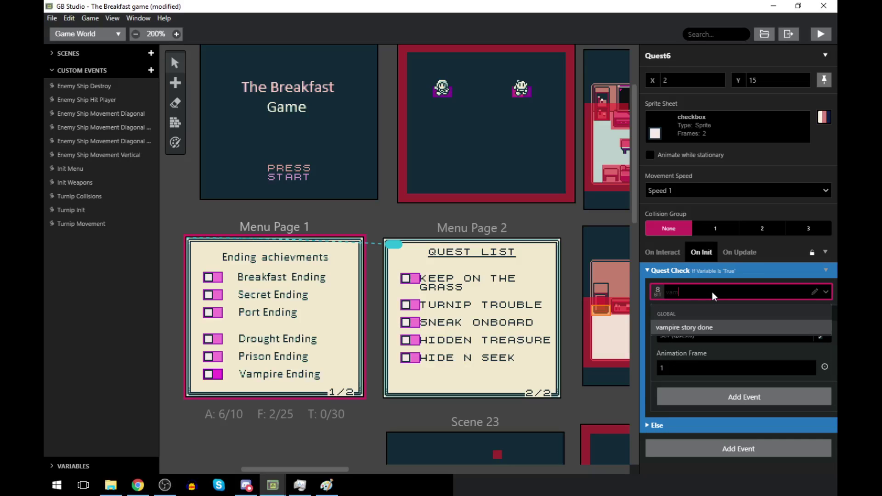
left_click(698, 326)
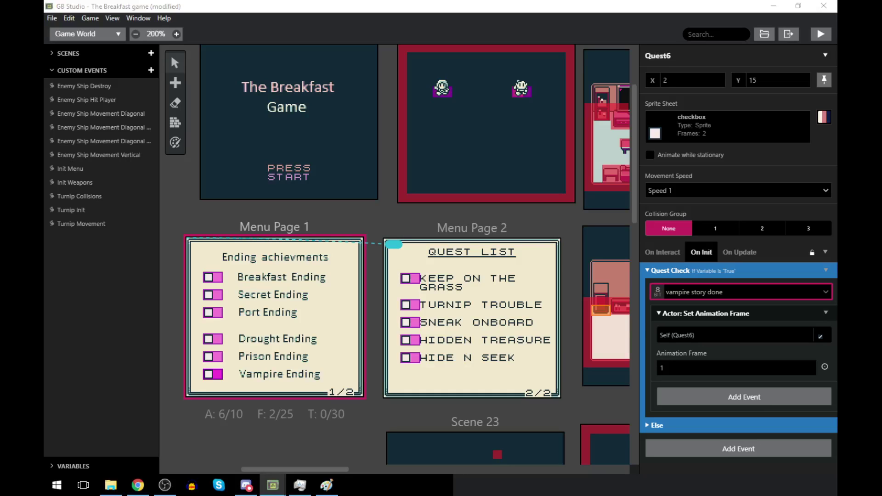
- Select the Menu Page 2 scene to view its background and script
key("alt+Tab")
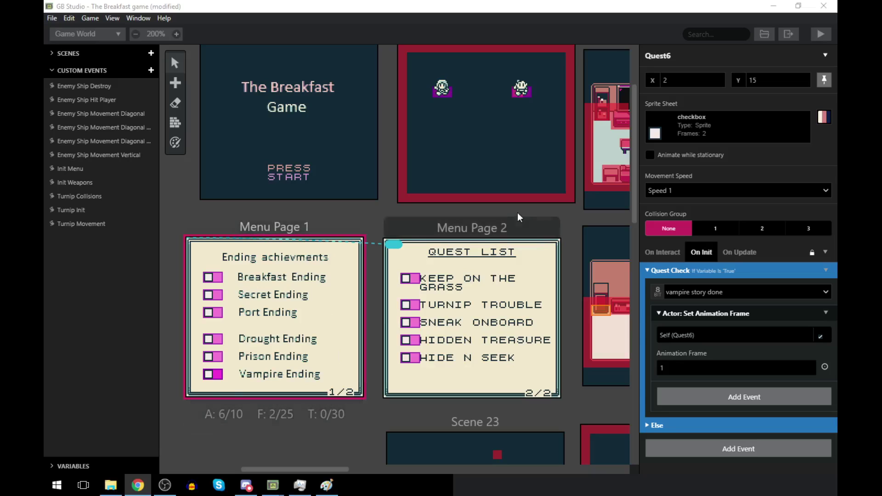
left_click(468, 226)
left_click(111, 485)
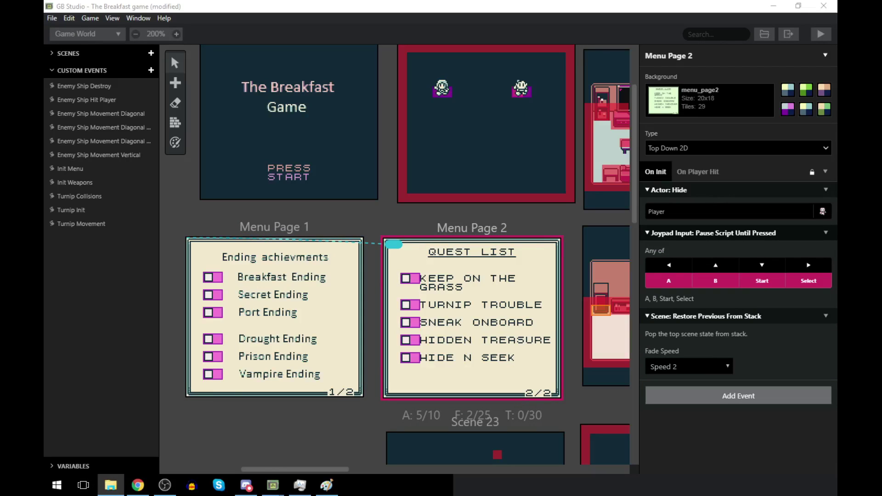
- Switch to Paint and save the menu_page1.png image as menu_page2.png in the project's backgrounds folder, replacing the existing file
left_click(327, 485)
left_click(469, 167)
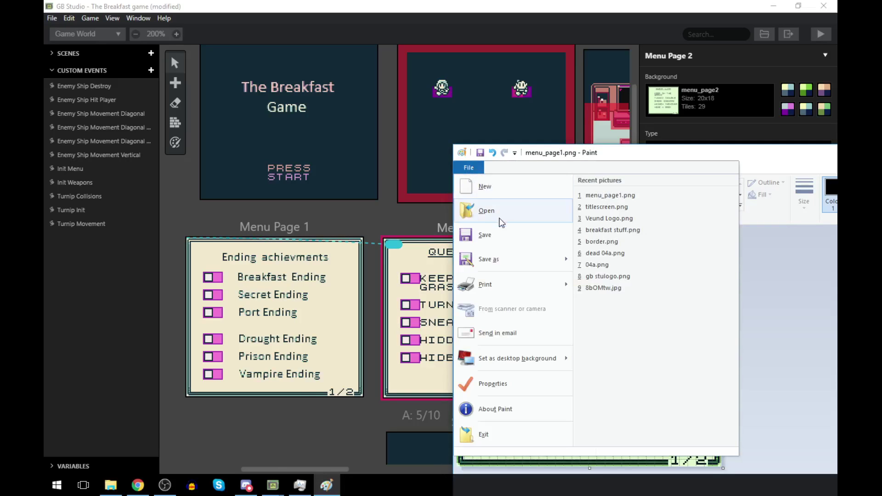
left_click(498, 260)
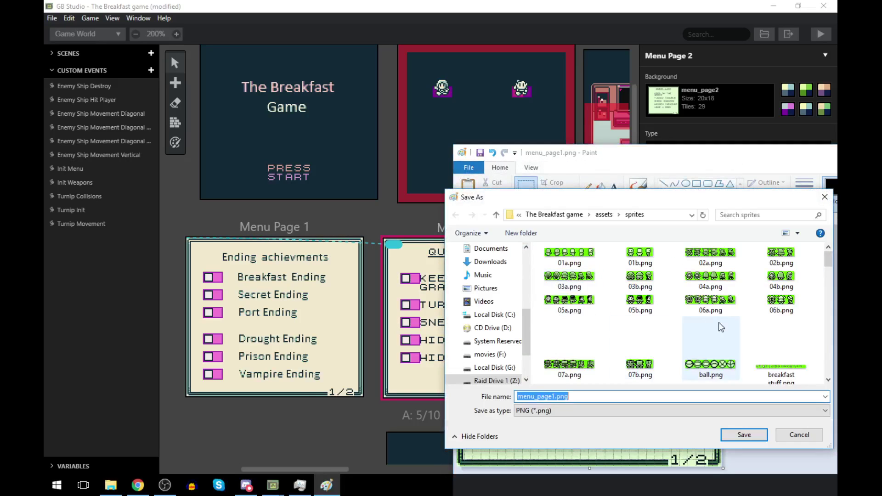
left_click(604, 215)
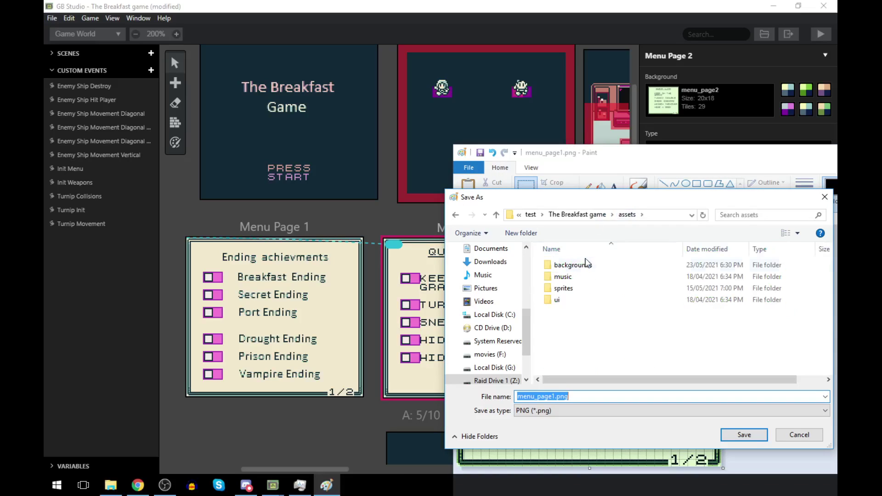
double_click(586, 257)
scroll(676, 292, "down", 3)
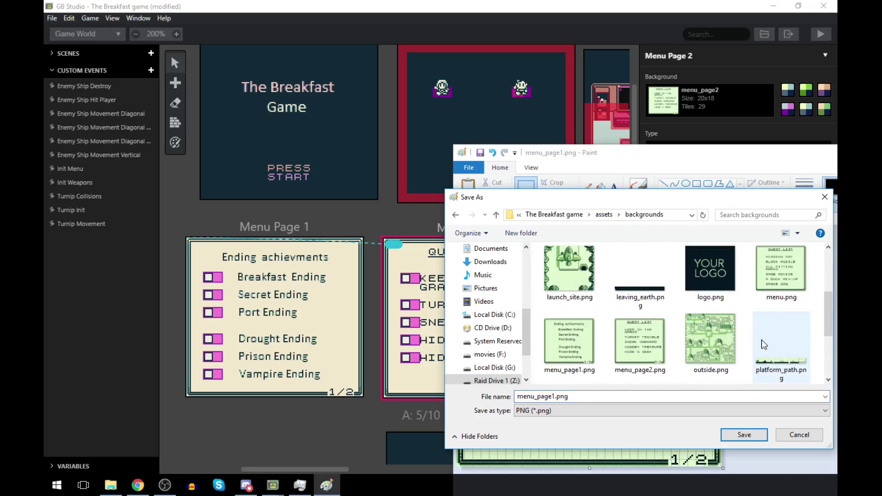
double_click(644, 338)
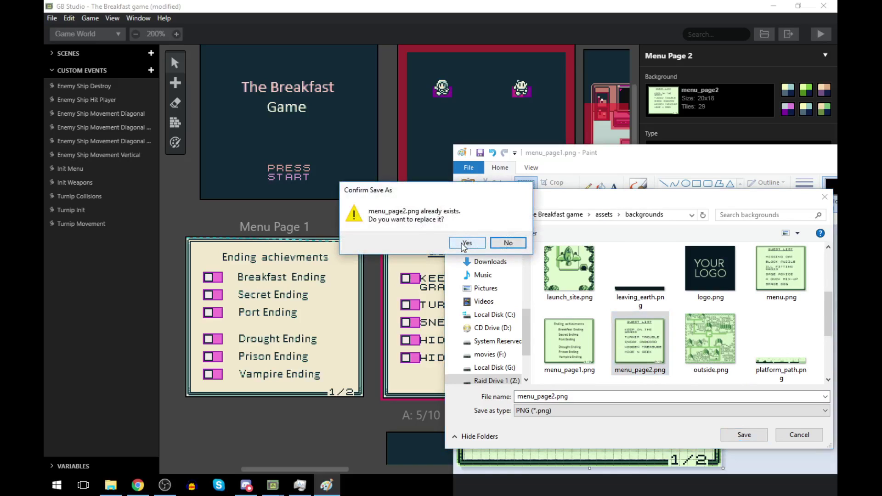
left_click(465, 244)
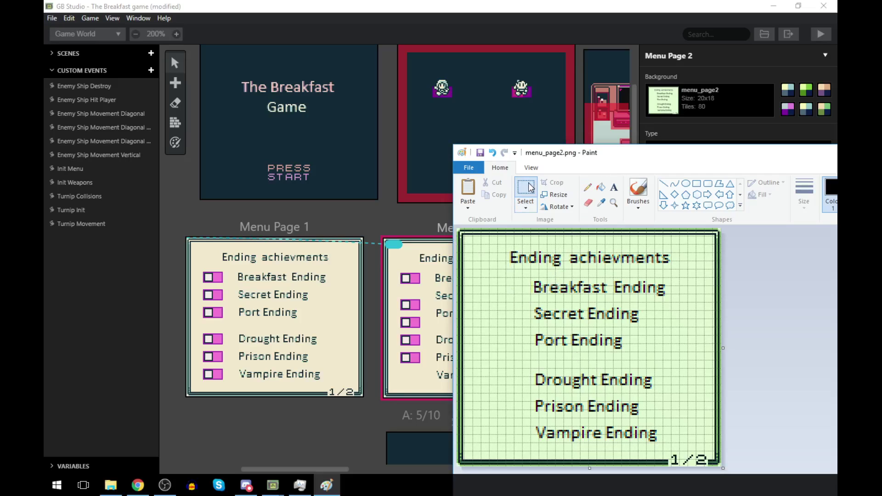
mouse_move(532, 272)
left_mouse_down()
mouse_move(666, 464)
mouse_move(682, 447)
left_mouse_up()
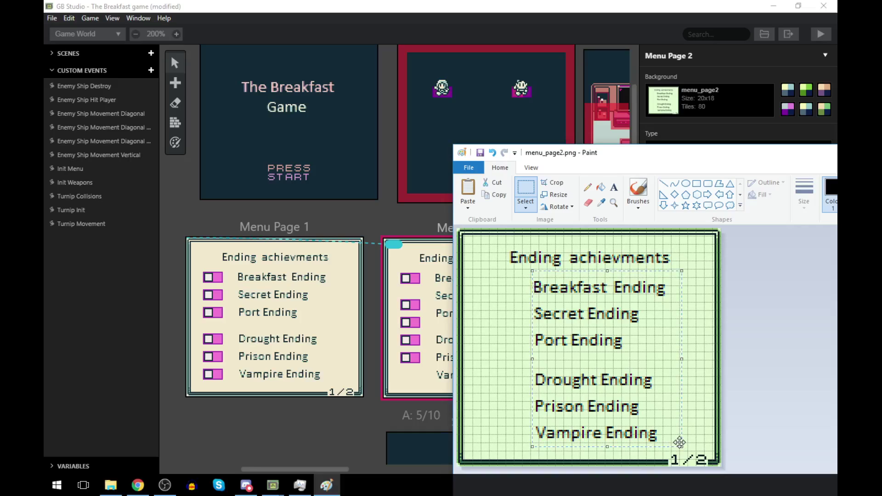
key("Delete")
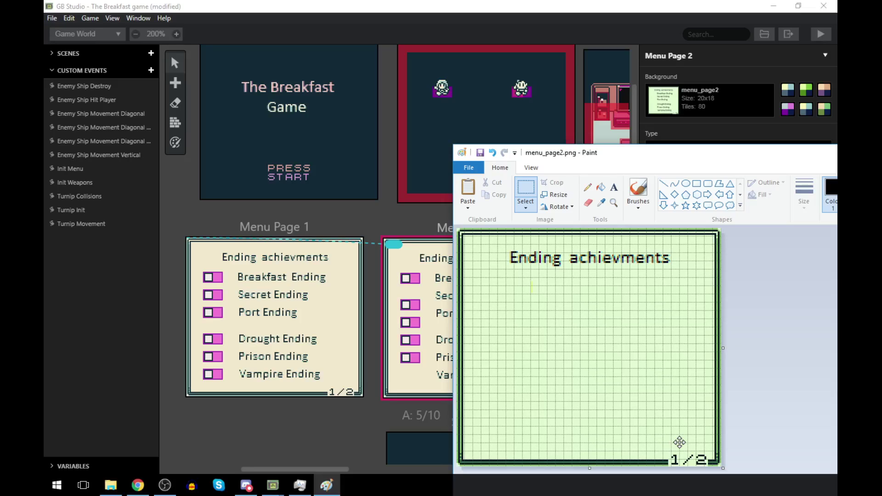
key("ctrl+z")
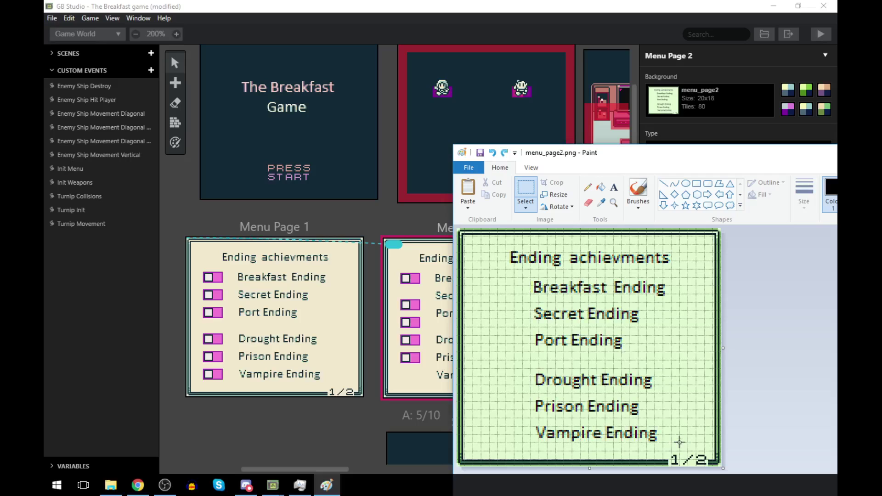
- Erase all the ending names below "Breakfast Ending" in the menu_page2.png image
mouse_move(532, 298)
left_mouse_down()
mouse_move(639, 374)
mouse_move(678, 444)
left_mouse_up()
key("Delete")
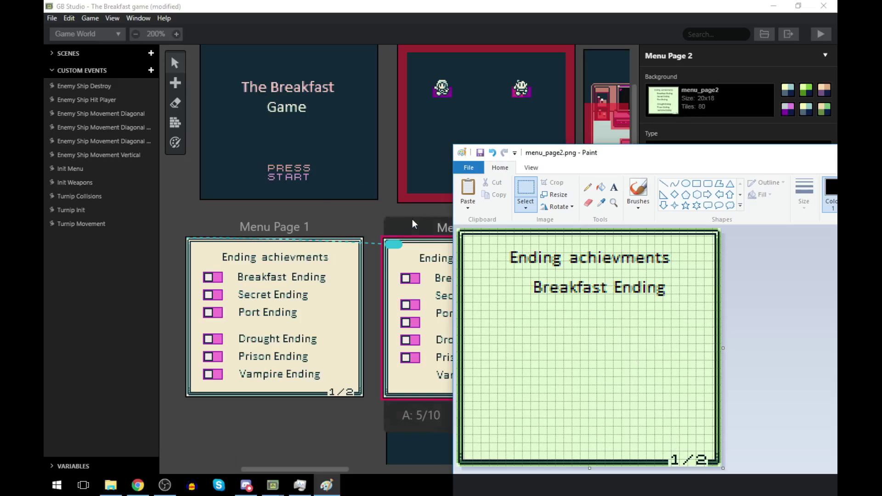
- Switch to GB Studio and read the When: 5 dialogue in the Home scene's "random story" Switch event
left_click_drag(319, 467, 345, 469)
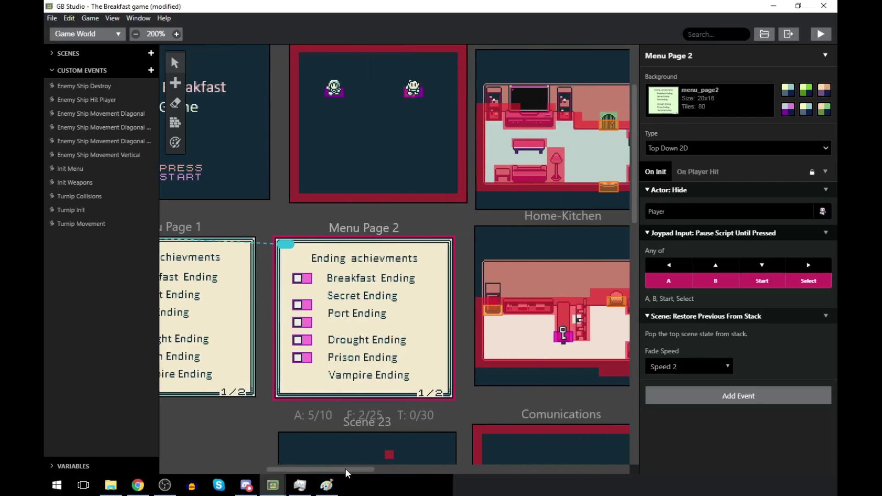
left_click(570, 61)
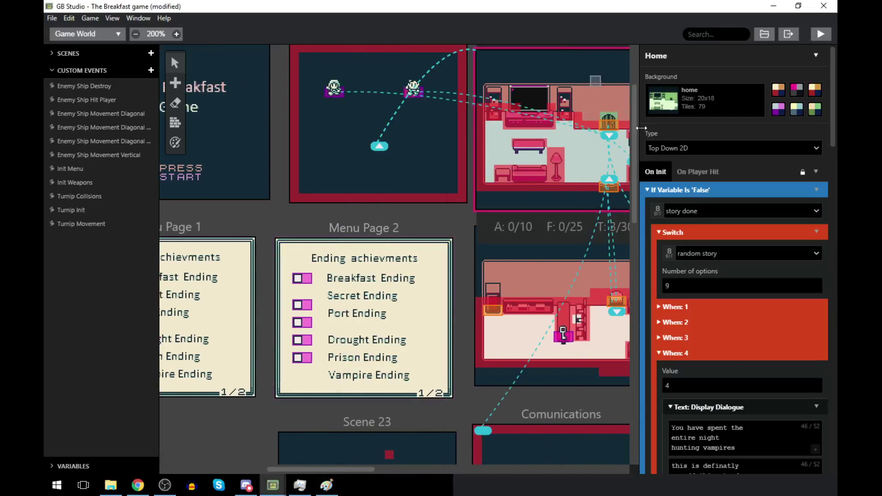
scroll(676, 284, "down", 2)
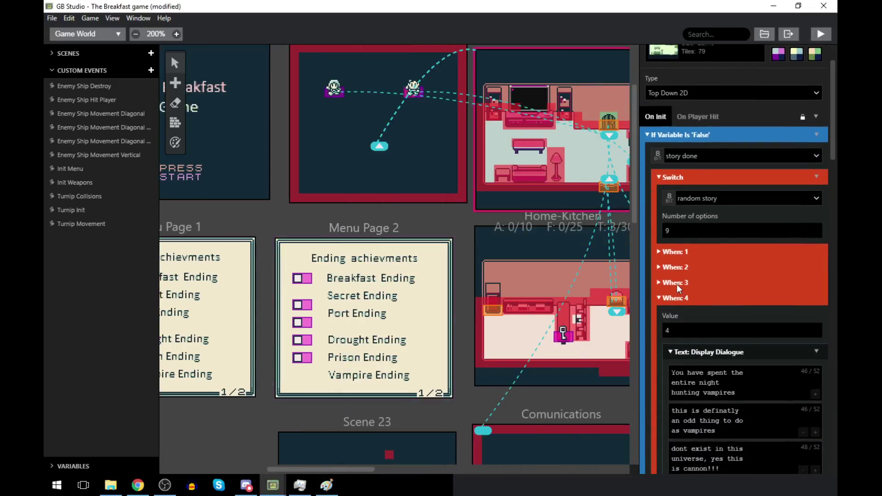
left_click(658, 297)
left_click(660, 313)
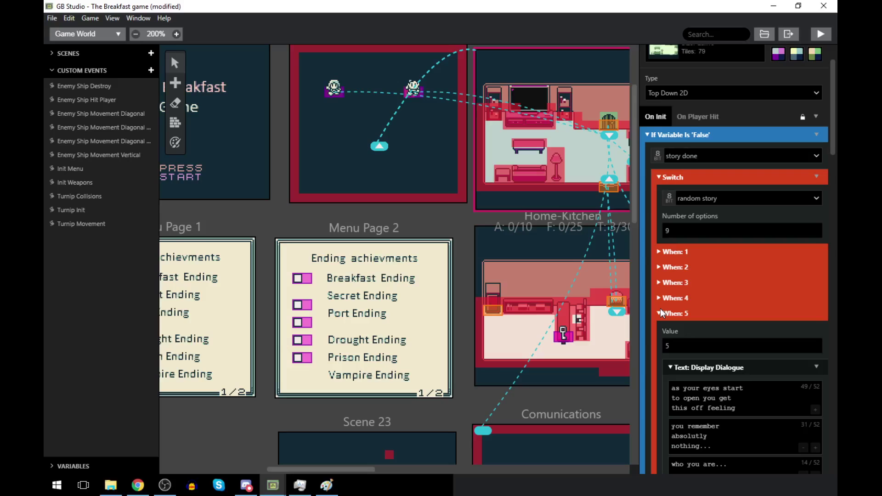
scroll(679, 308, "down", 4)
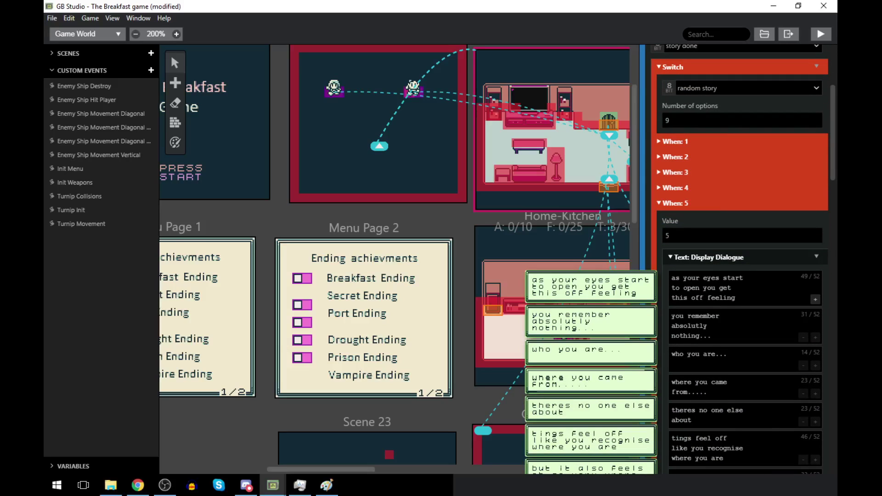
- Switch to Paint, add a text box reading "amnesia" below "Breakfast Ending" and widen it so the word fits one line
left_click(327, 485)
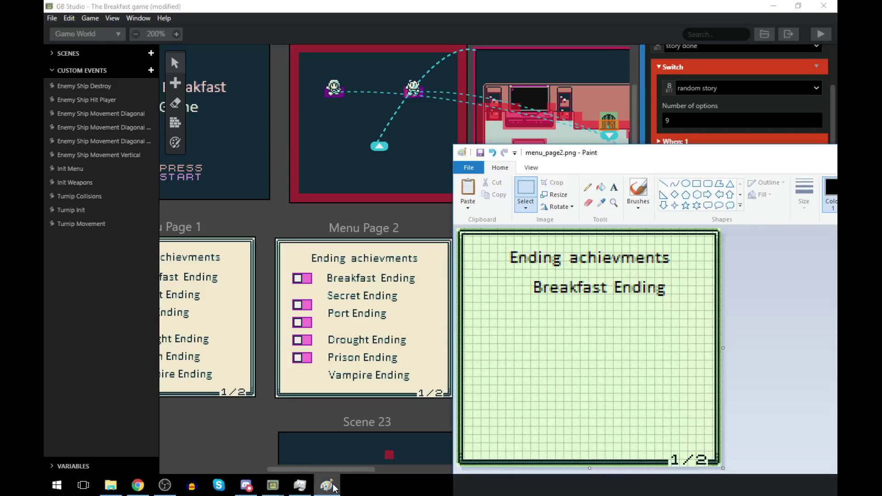
left_click(614, 187)
left_click(538, 311)
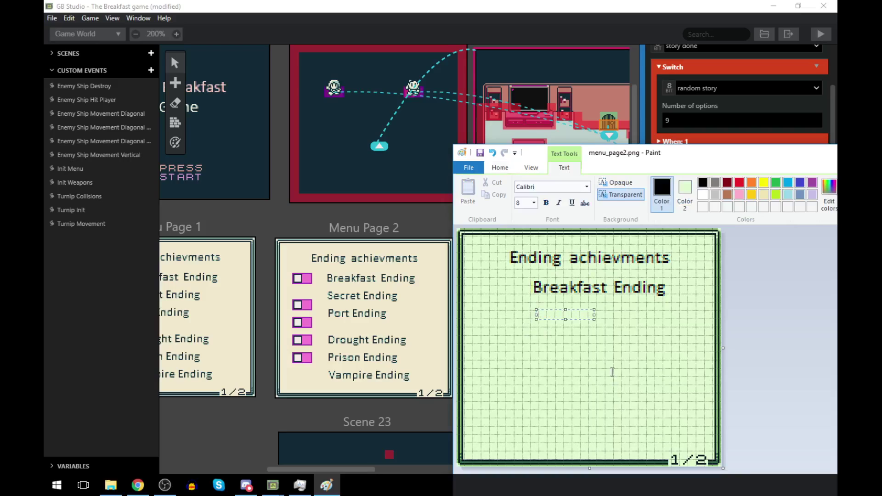
type("amnesia")
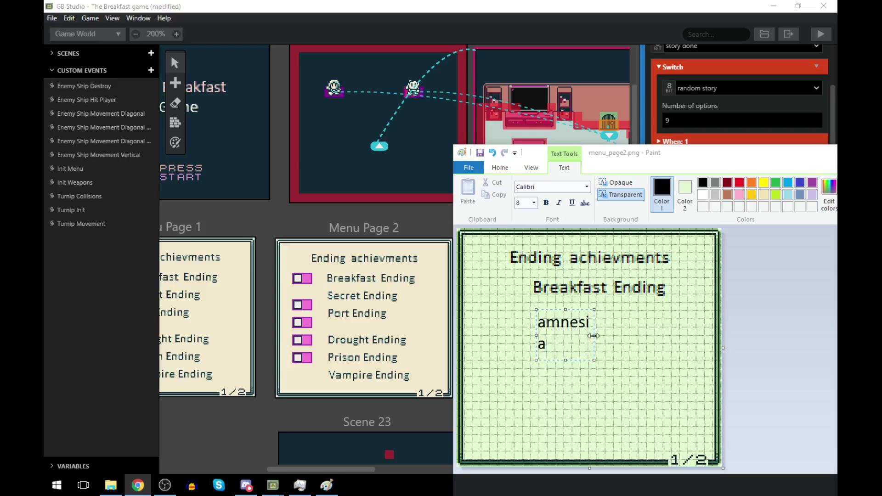
left_click_drag(593, 323, 643, 323)
- Capitalize the new word so that it reads "Amnesia"
key("Left")
key("Left")
key("Left")
key("Left")
key("Left")
key("Left")
key("Left")
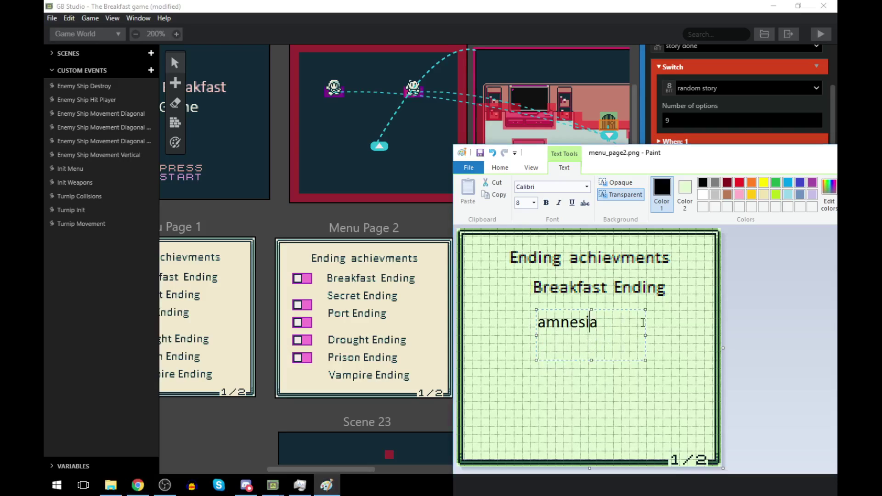
key("Delete")
type("A")
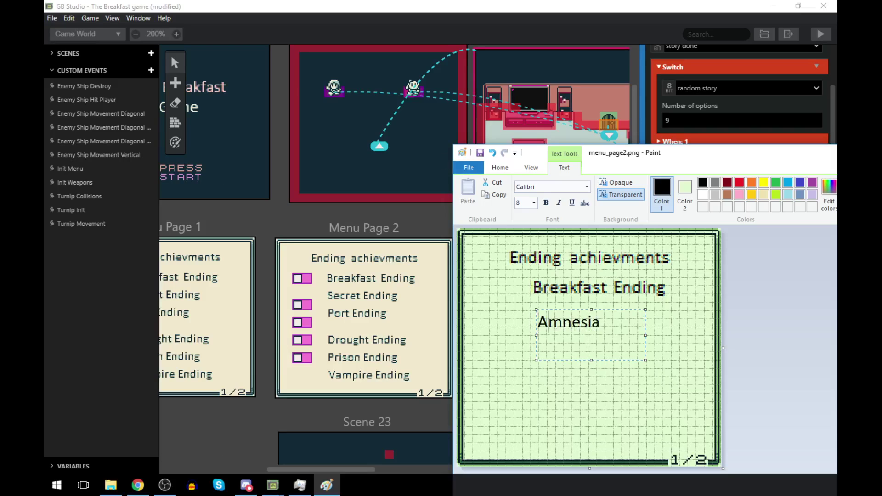
- Widen the text box and extend its text to "Amnesia Ending", placing it on the image
key("alt+Tab")
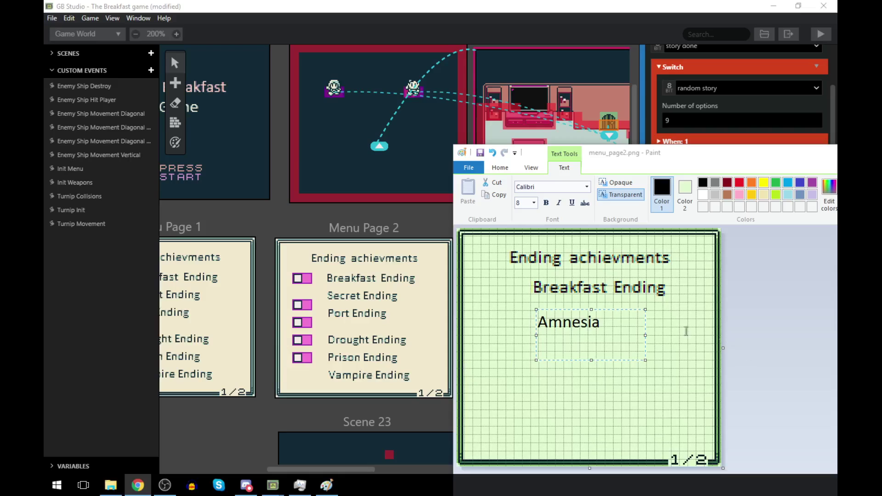
left_click_drag(644, 335, 679, 335)
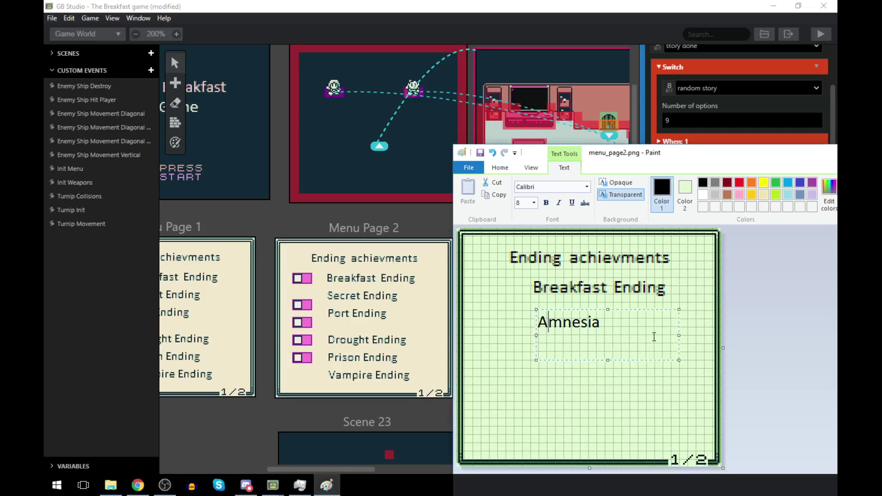
type("Ending")
key("Return")
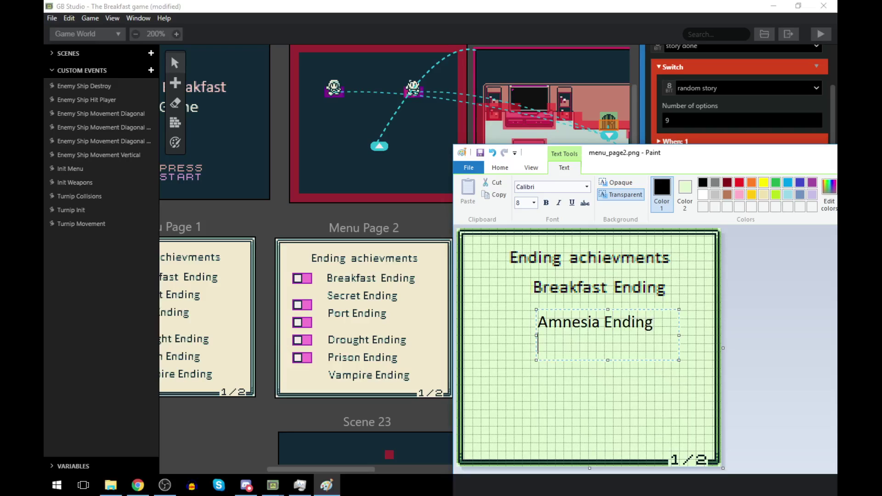
left_click(604, 383)
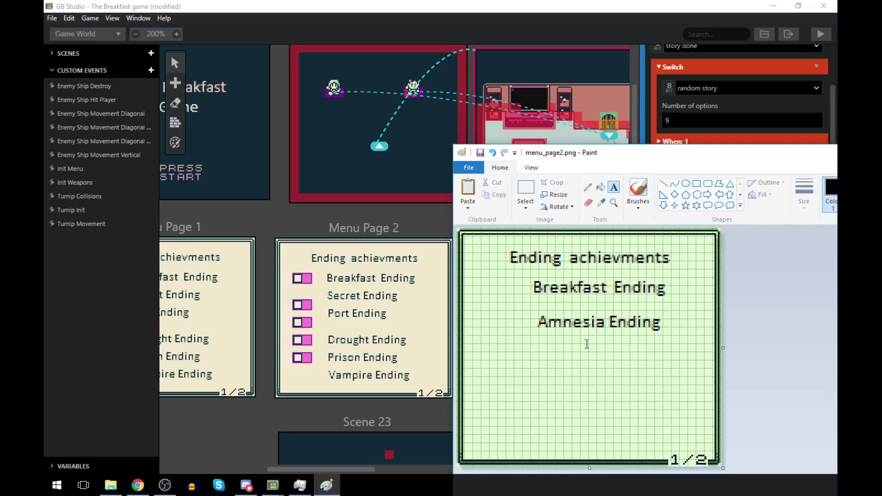
- Shift the "Amnesia Ending" text slightly to the left and save menu_page2.png
left_click(526, 191)
mouse_move(534, 308)
left_mouse_down()
mouse_move(581, 327)
mouse_move(734, 339)
mouse_move(641, 335)
mouse_move(692, 332)
left_mouse_up()
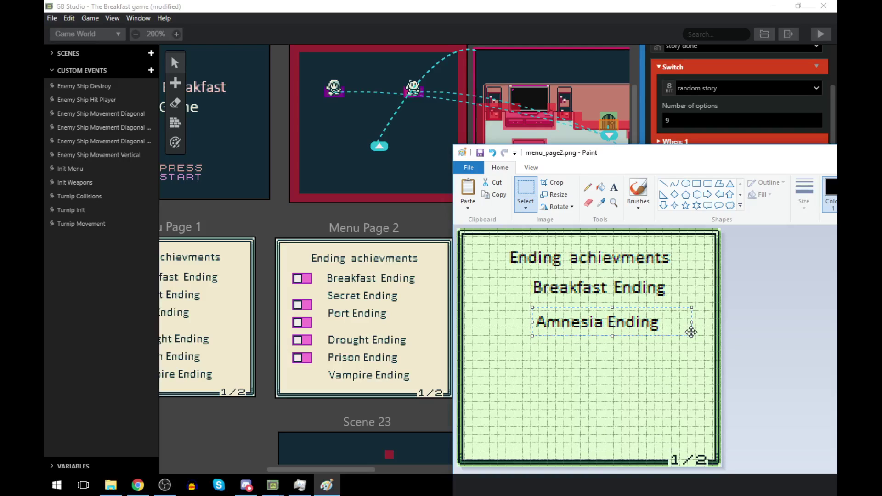
key("Escape")
key("ctrl+s")
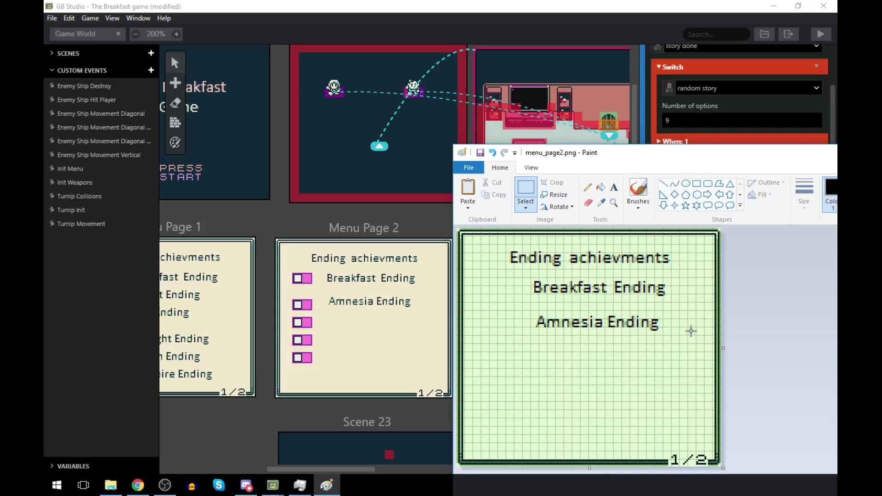
- In GB Studio, move Menu Page 2's second and third checkboxes up, the third to Y 8, and place a copy of Quest10 at X 2, Y 15
left_click(299, 305)
mouse_move(299, 305)
left_mouse_down()
mouse_move(298, 296)
mouse_move(303, 315)
left_mouse_up()
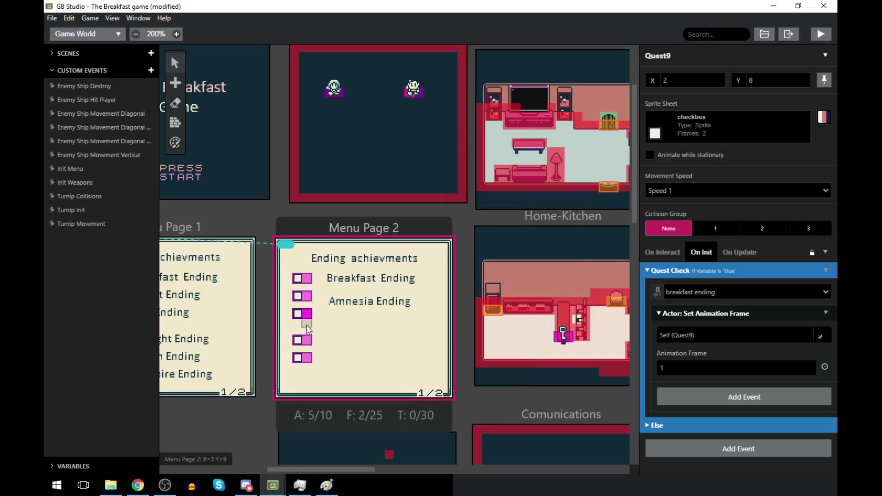
left_click(303, 341)
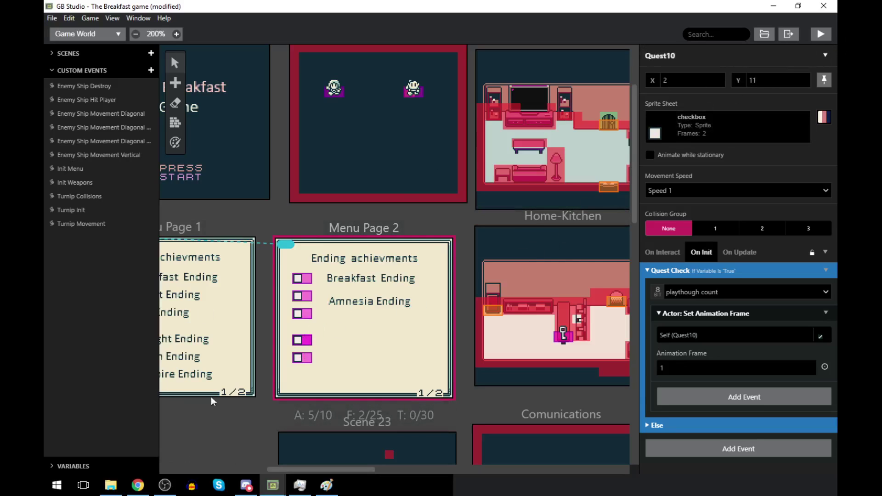
left_click_drag(303, 340, 299, 375)
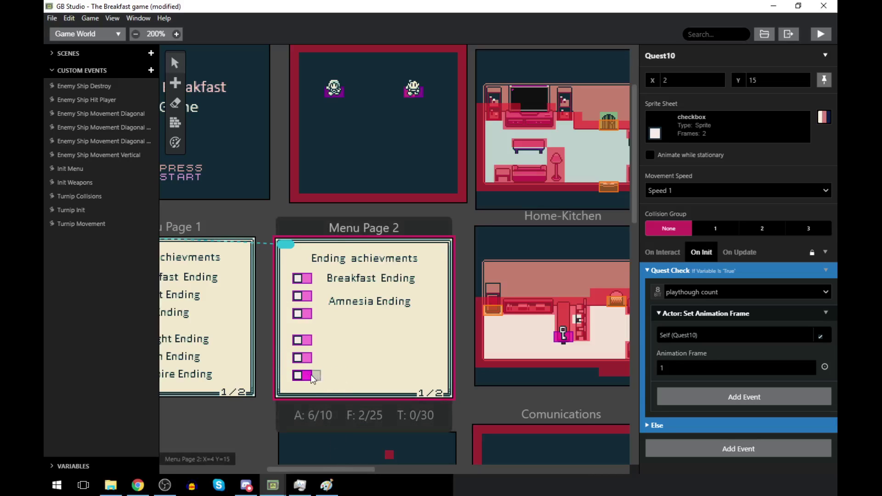
- Rename the copied checkbox at the bottom of Menu Page 2 as Quest12
left_click(303, 358)
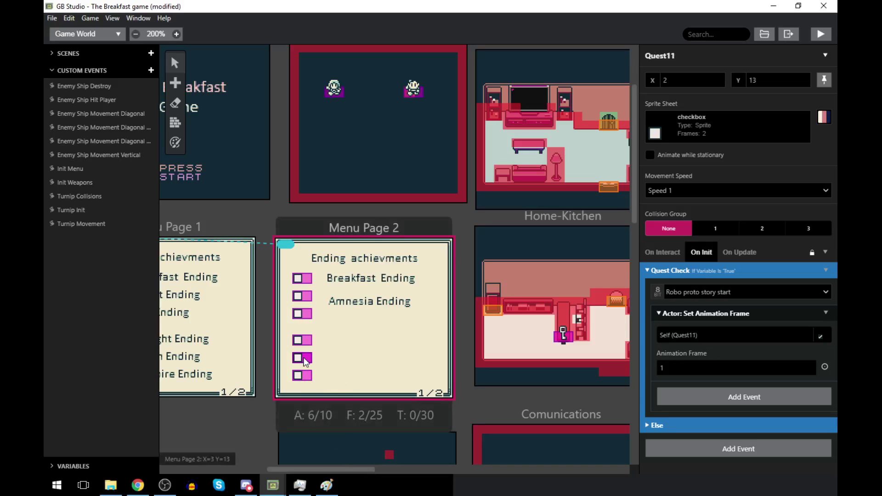
left_click(302, 376)
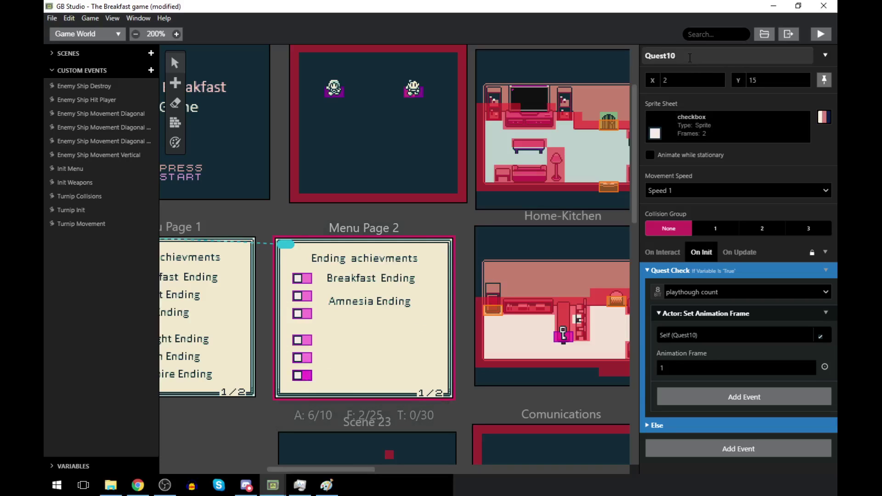
left_click(675, 56)
key("BackSpace")
type("2")
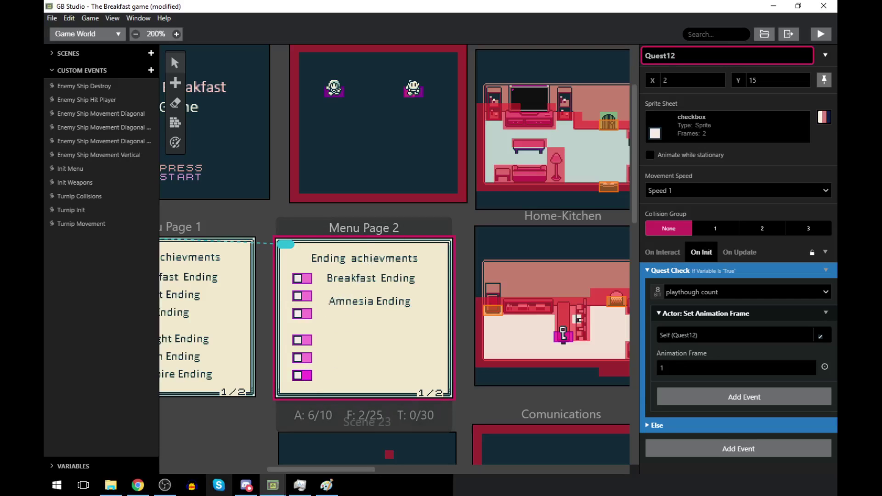
- In Paint, move the "Amnesia Ending" text up so it covers the "Breakfast Ending" line, and save menu_page2.png
left_click(326, 485)
mouse_move(534, 306)
left_mouse_down()
mouse_move(597, 356)
mouse_move(671, 336)
left_mouse_up()
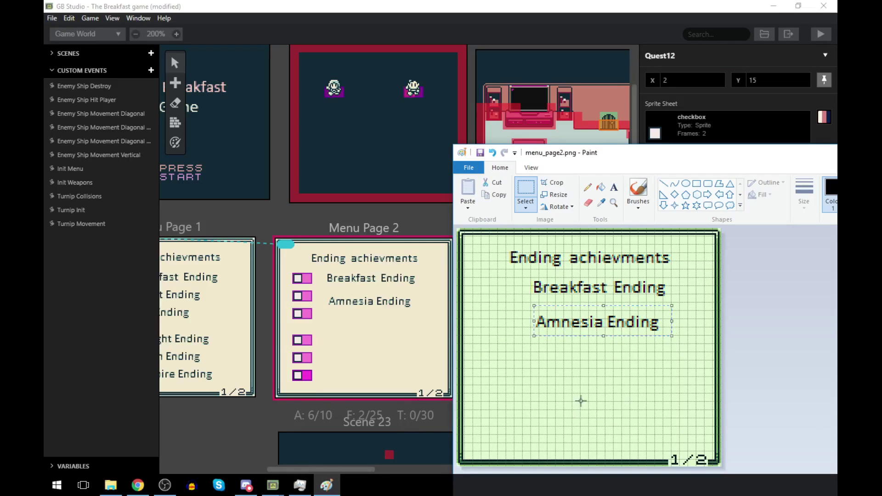
left_click_drag(534, 313, 662, 328)
key("Up")
key("Up")
key("Up")
key("Up")
key("Up")
key("Up")
key("Up")
key("Up")
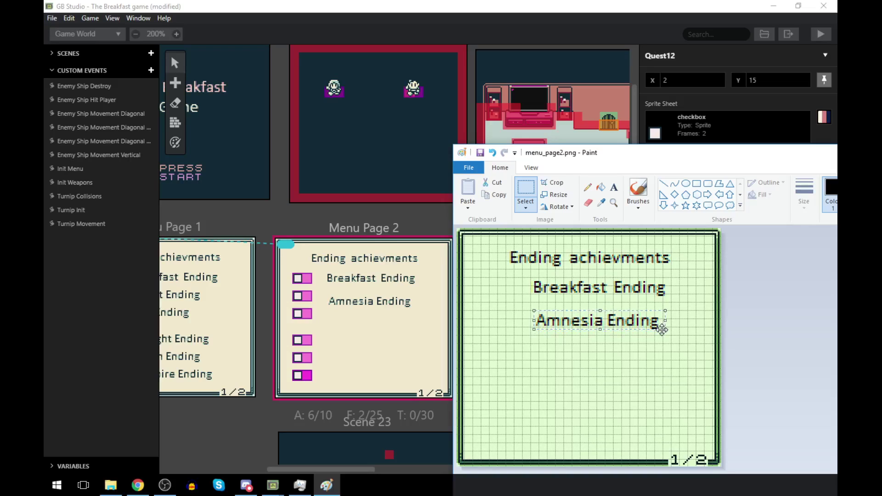
key("Up")
key("Up")
key("Up")
key("Up")
key("Up")
key("Up")
key("Up")
key("Up")
key("Up")
key("Up")
key("Up")
key("Up")
key("Up")
key("Up")
key("Up")
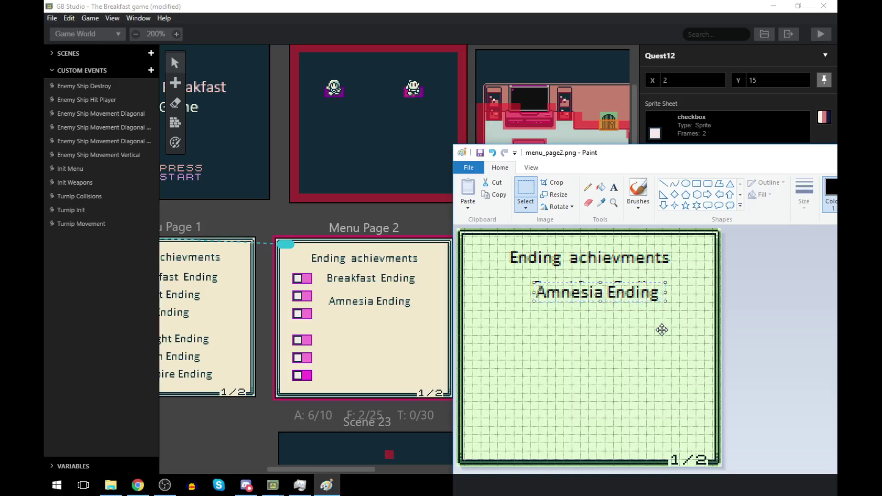
key("Down")
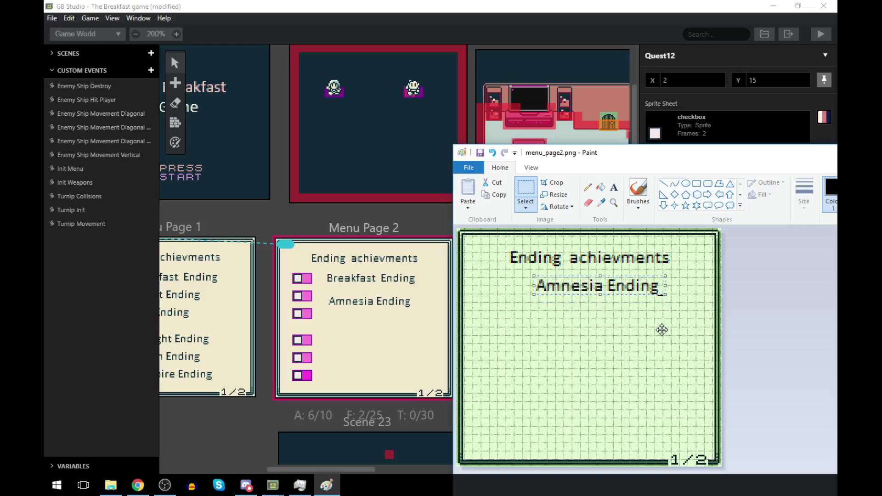
key("Down")
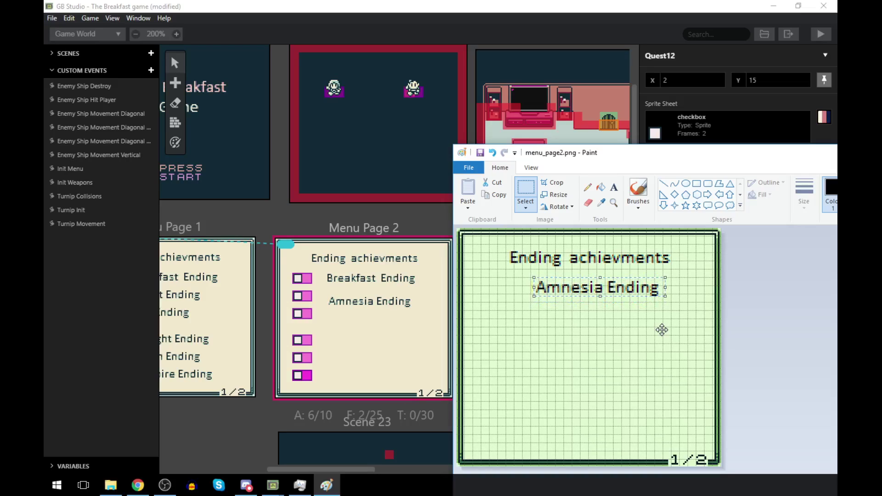
left_click(602, 337)
key("ctrl+s")
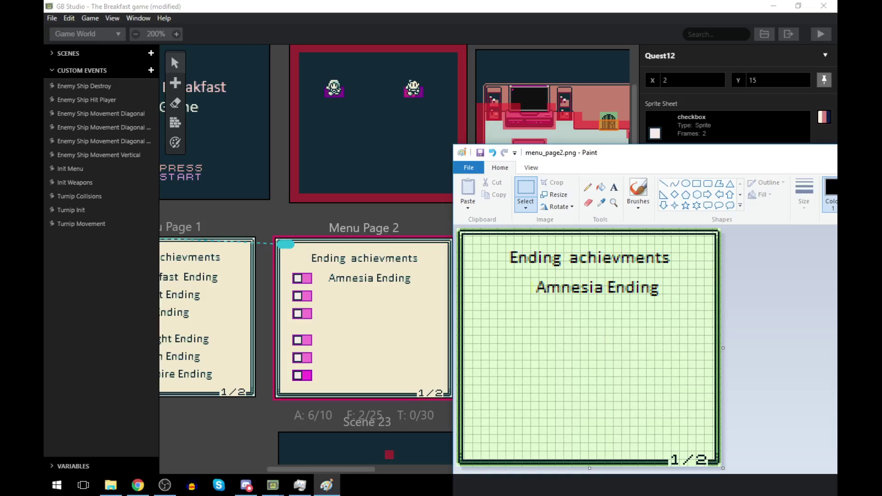
- Create an empty text box below "Amnesia Ending" for the second ending name
key("alt+Tab")
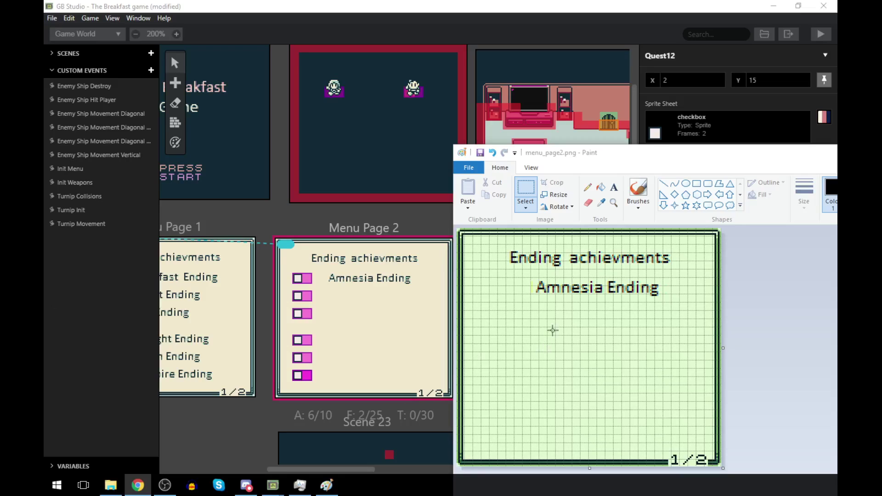
left_click(623, 188)
mouse_move(536, 303)
left_mouse_down()
mouse_move(605, 368)
mouse_move(700, 369)
left_mouse_up()
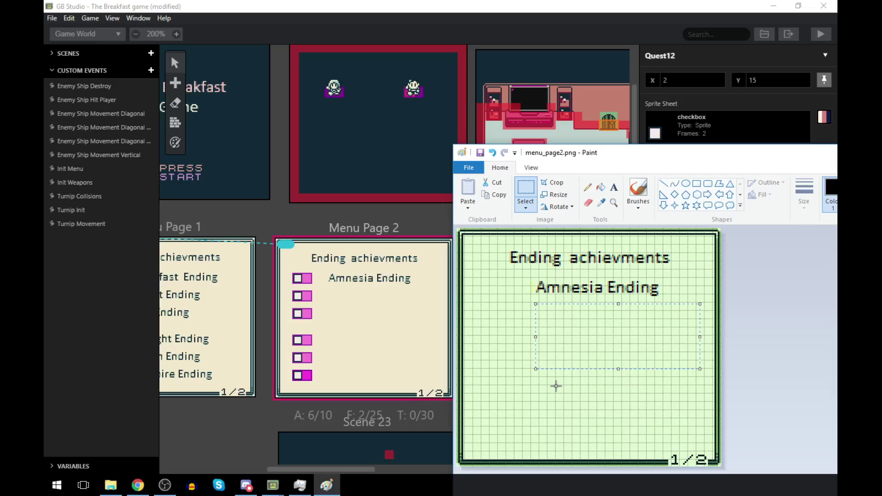
left_click(613, 187)
mouse_move(540, 306)
left_mouse_down()
mouse_move(664, 365)
mouse_move(683, 363)
left_mouse_up()
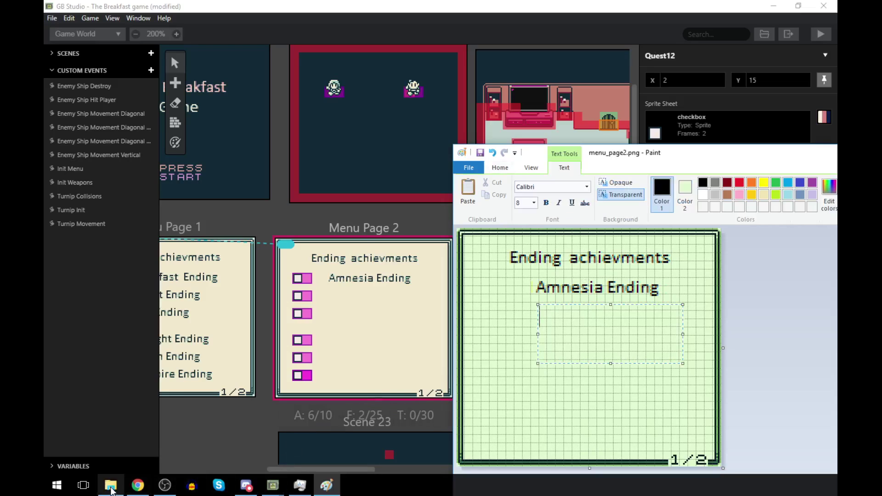
- Switch to GB Studio and read the dialogue under case 6 of the random story switch in the Home scene's init script
mouse_move(141, 486)
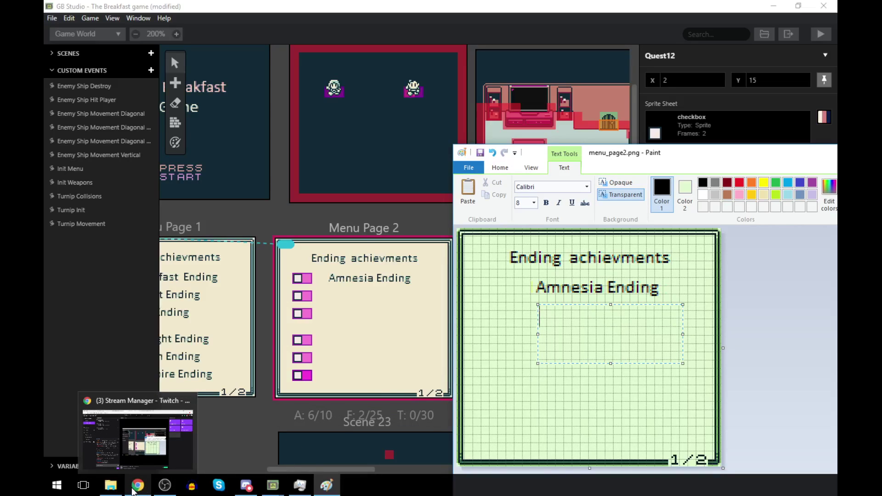
mouse_move(279, 482)
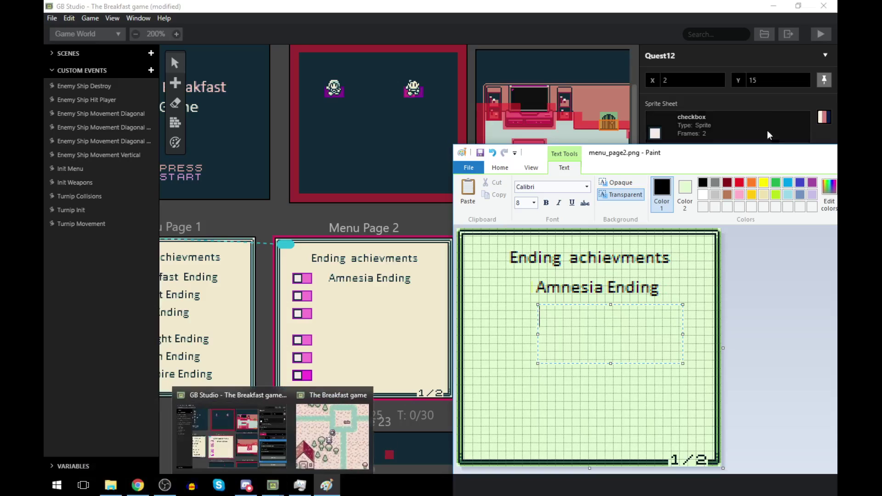
left_click_drag(786, 160, 643, 170)
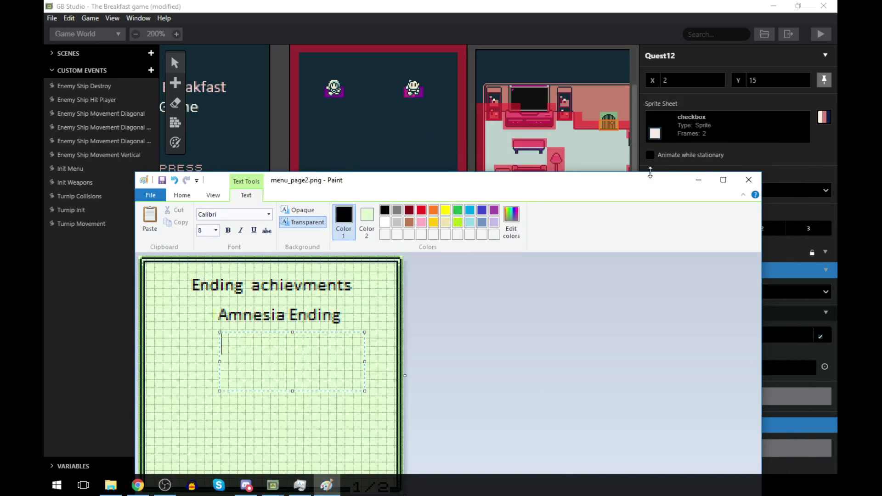
left_click(697, 180)
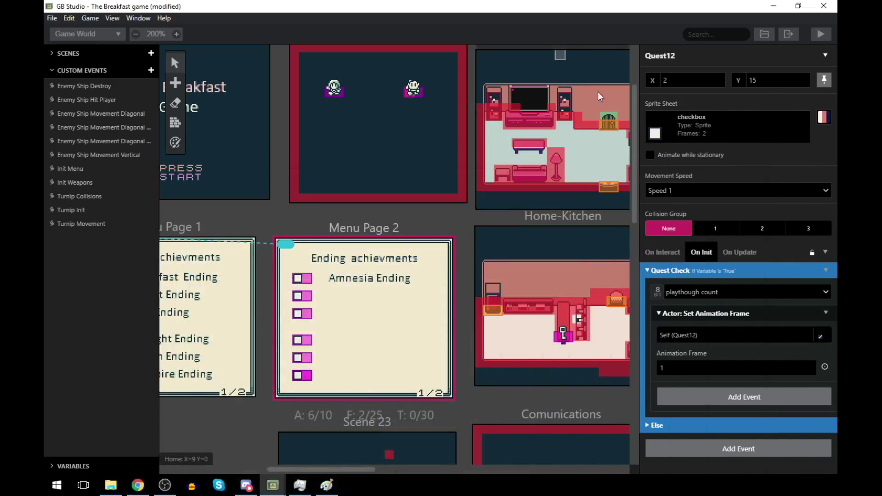
left_click(561, 56)
scroll(721, 349, "down", 3)
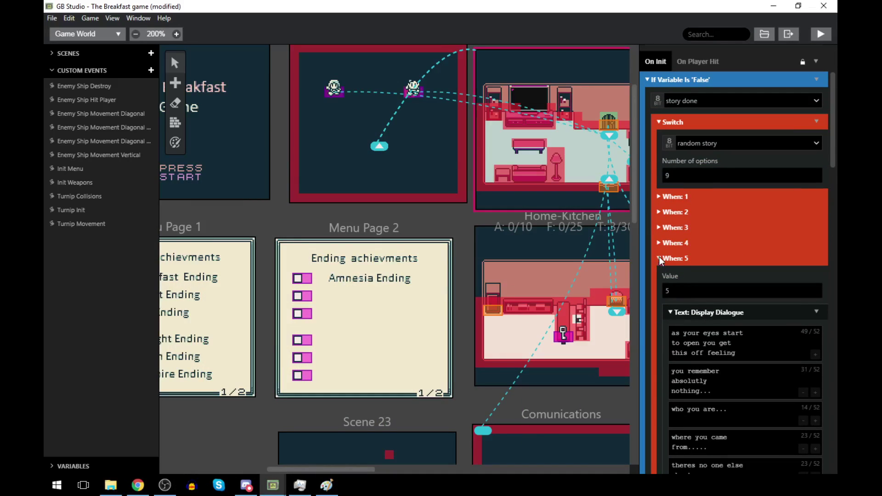
left_click(659, 259)
left_click(665, 274)
scroll(683, 285, "down", 2)
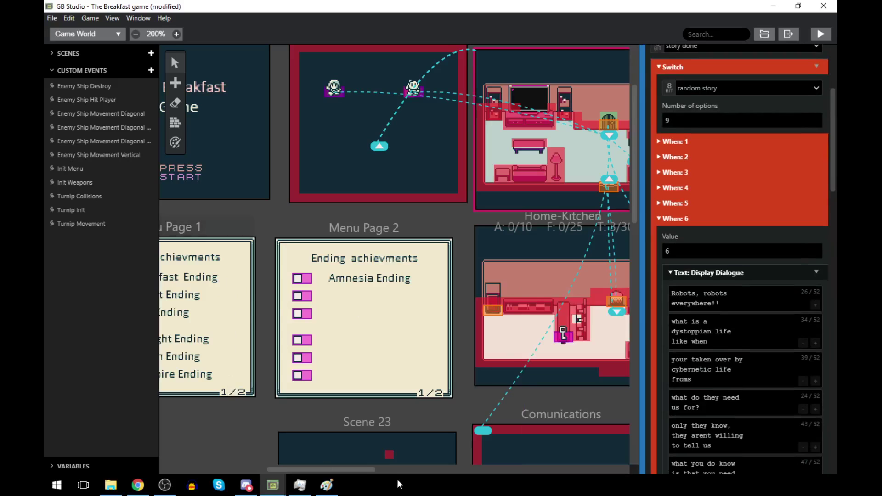
left_click_drag(364, 469, 345, 467)
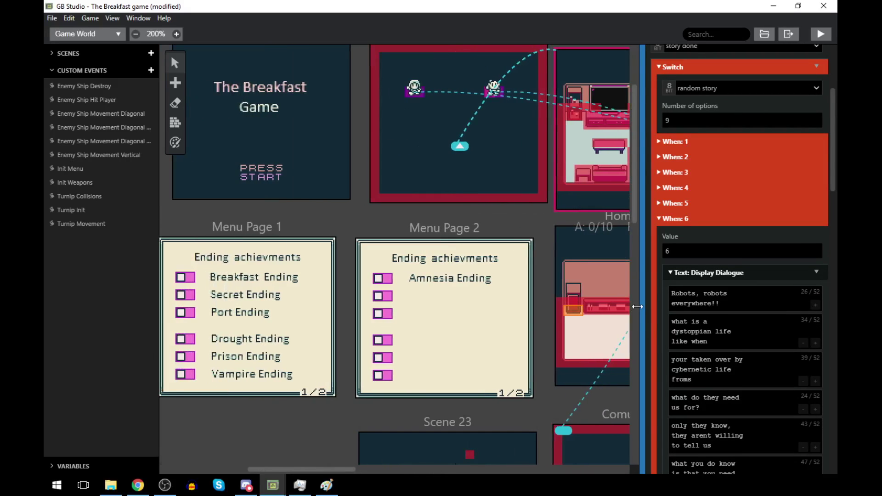
- Back in Paint, enter "Robot Ending" in the open text box and place it on the image
left_click(326, 485)
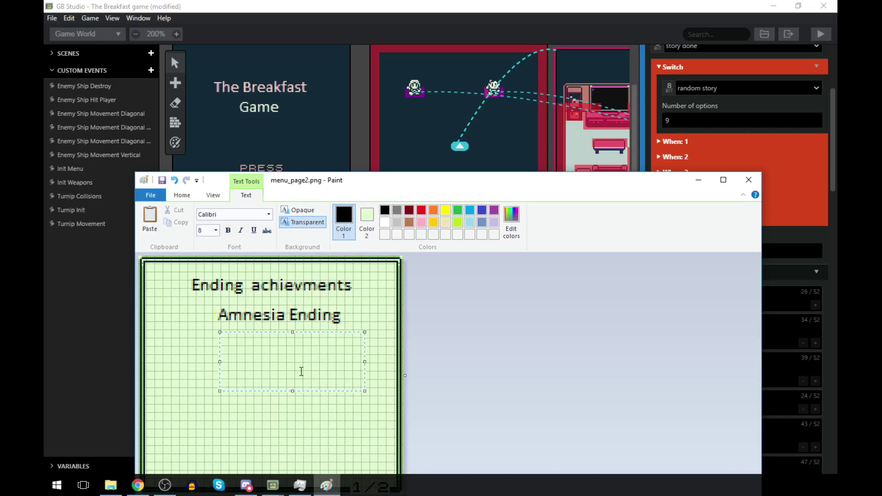
type("Robot Ending")
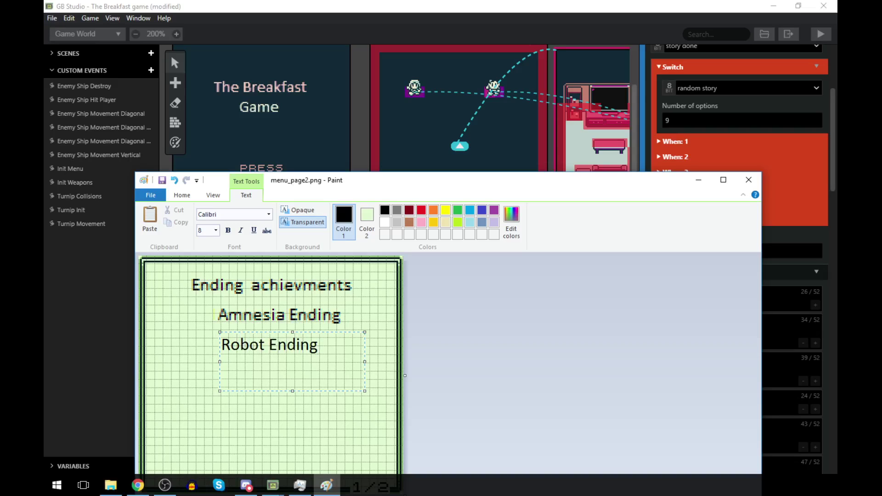
key("Return")
left_click(207, 406)
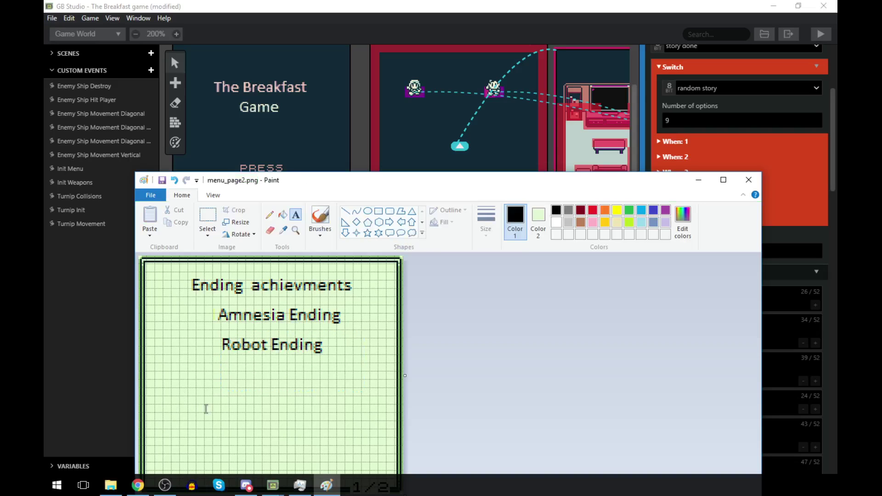
- Shift the "Robot Ending" text slightly to the left to line it up with "Amnesia Ending"
left_click(207, 216)
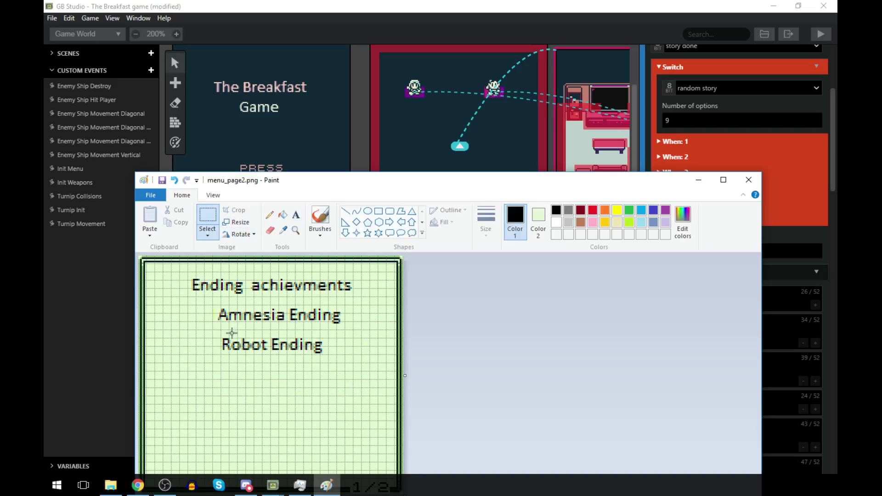
left_click_drag(220, 332, 336, 363)
key("Left")
key("Left")
key("Left")
key("Left")
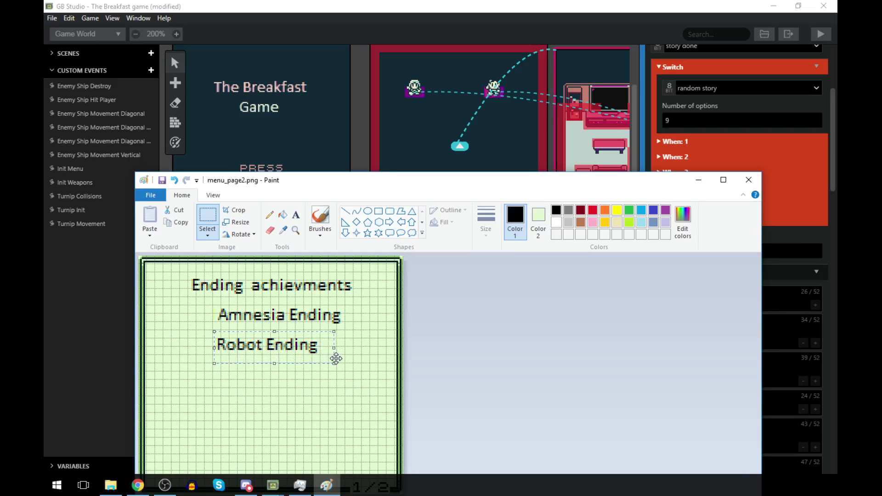
left_click(357, 345)
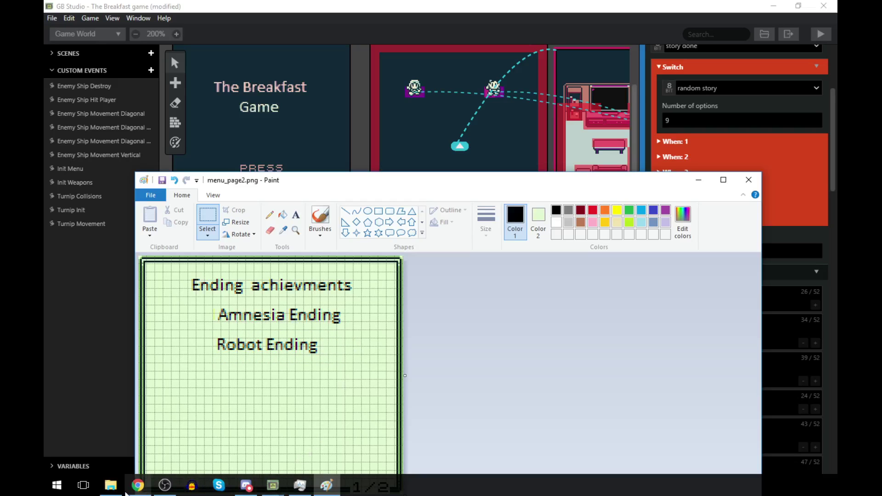
- Narrow the Paint window and place it beside GB Studio's Menu Page 2 so both stay visible
mouse_move(131, 490)
mouse_move(139, 451)
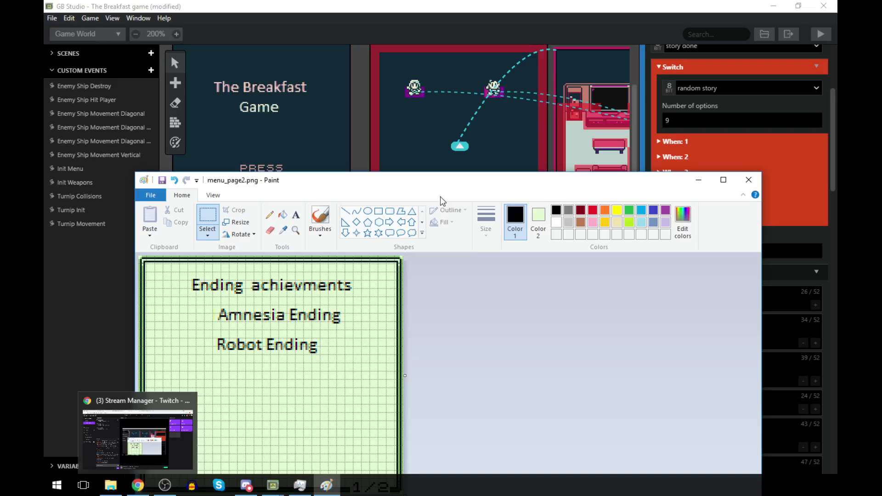
mouse_move(375, 183)
left_mouse_down()
mouse_move(693, 160)
mouse_move(398, 154)
left_mouse_up()
left_click_drag(789, 212, 458, 212)
left_click_drag(326, 156, 223, 112)
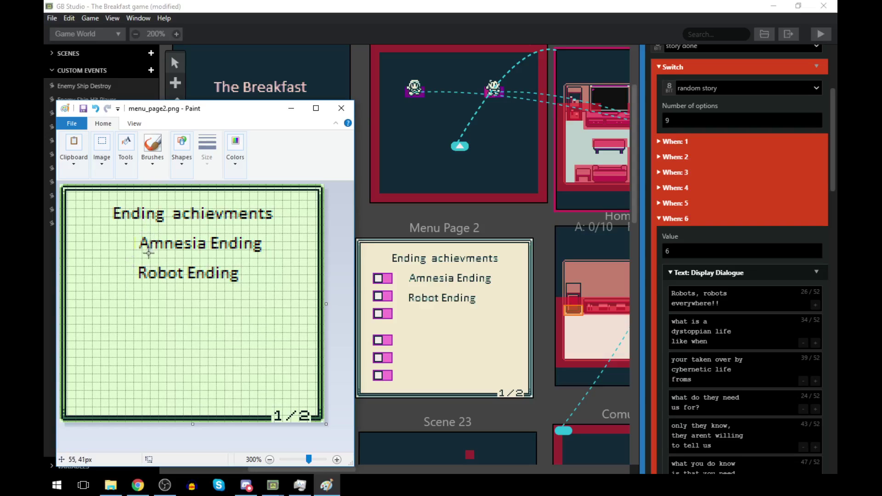
- Nudge the "Robot Ending" text up slightly to match the second checkbox and save menu_page2.png
left_click_drag(136, 263, 245, 287)
key("Up")
key("Up")
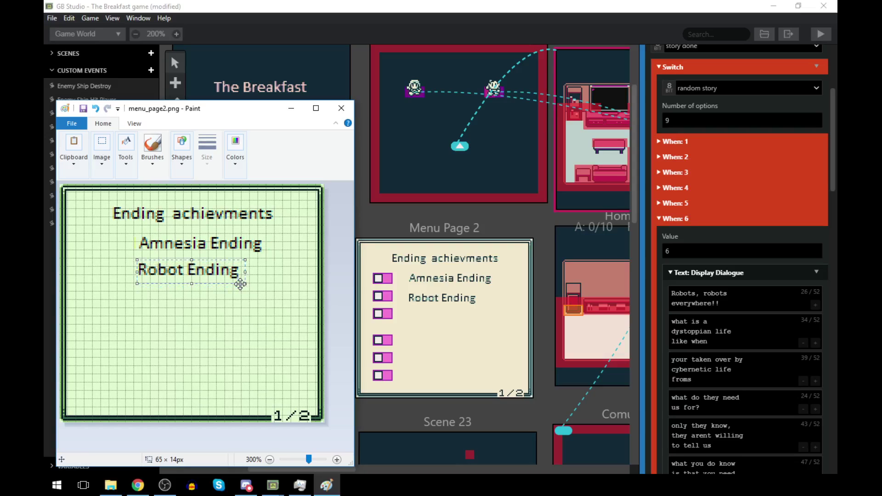
left_click(240, 284)
key("ctrl+s")
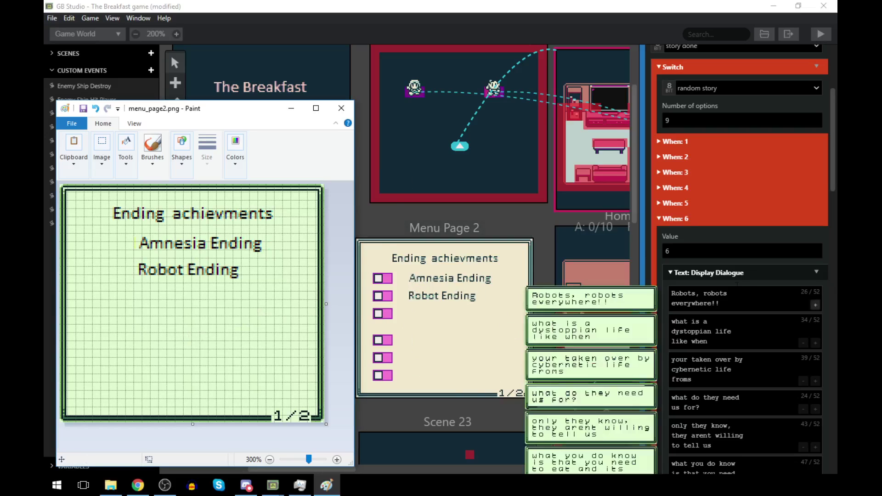
- In GB Studio, collapse case 6 of the random story switch and read the dialogue under case 7
left_click(659, 220)
left_click(658, 219)
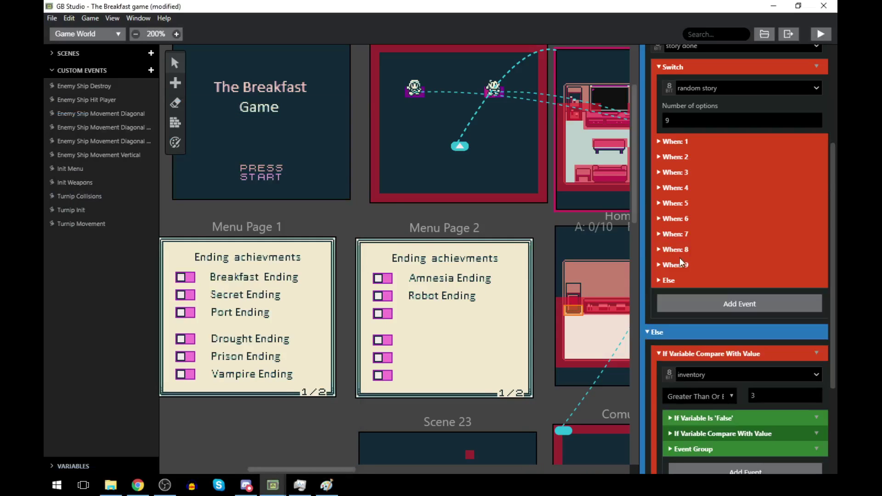
left_click(667, 234)
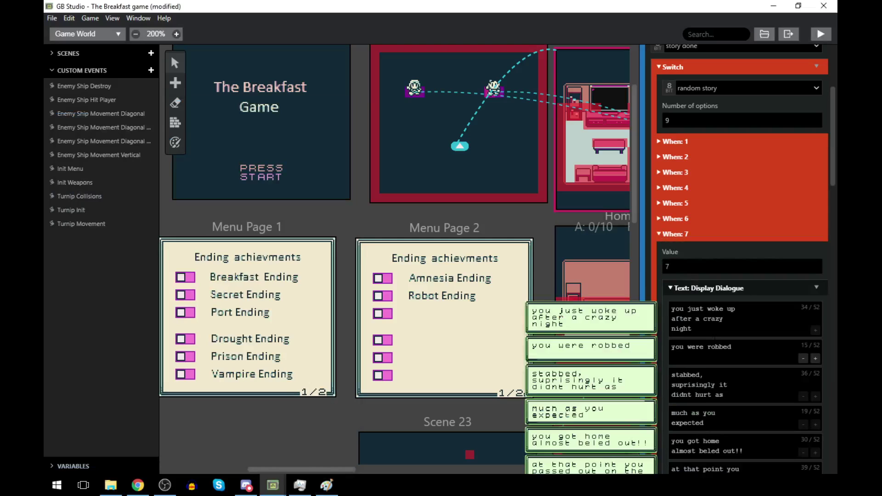
scroll(739, 275, "down", 3)
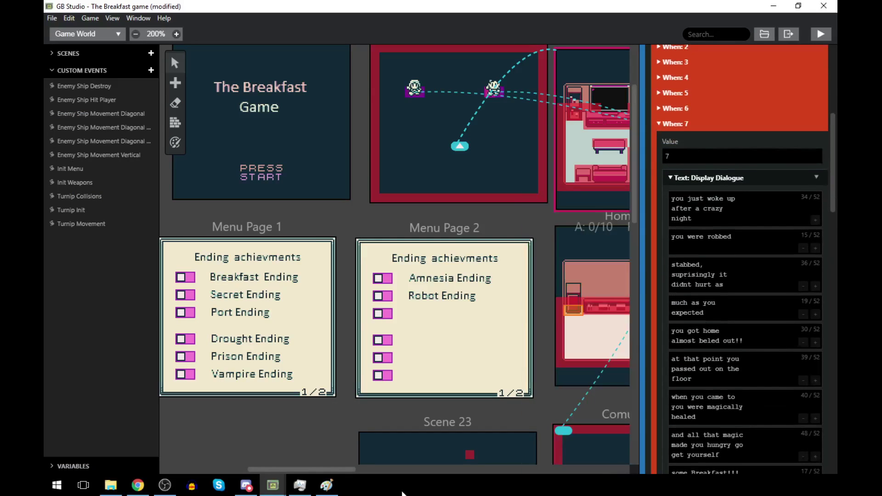
- Widen the Paint window and add the text "Magic Ending" on one line below "Robot Ending"
left_click(327, 485)
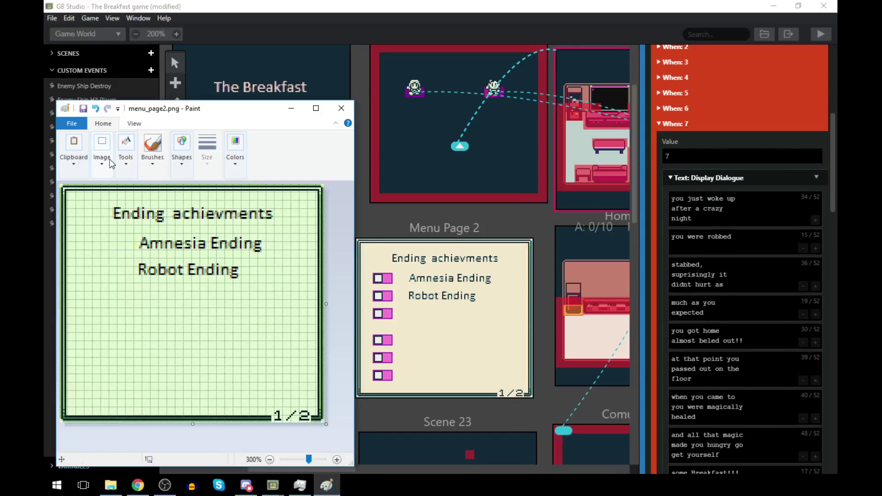
left_click_drag(356, 162, 579, 162)
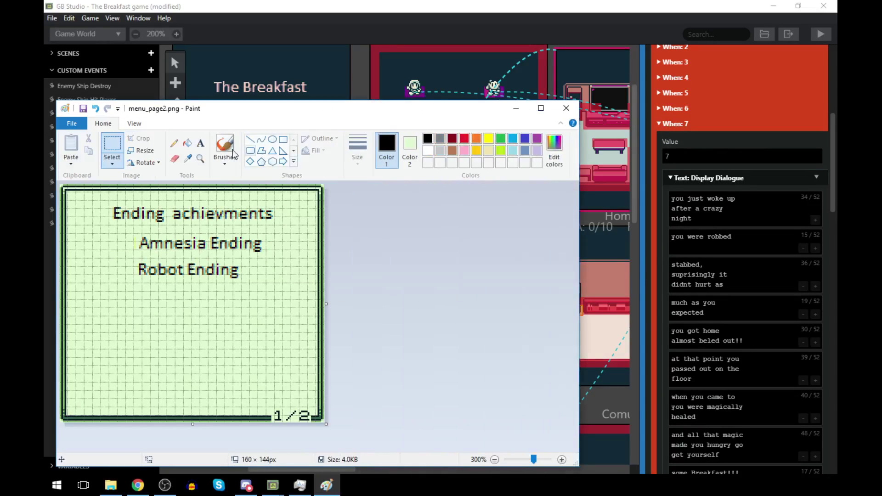
left_click(200, 143)
left_click(142, 294)
type("Magic Ending")
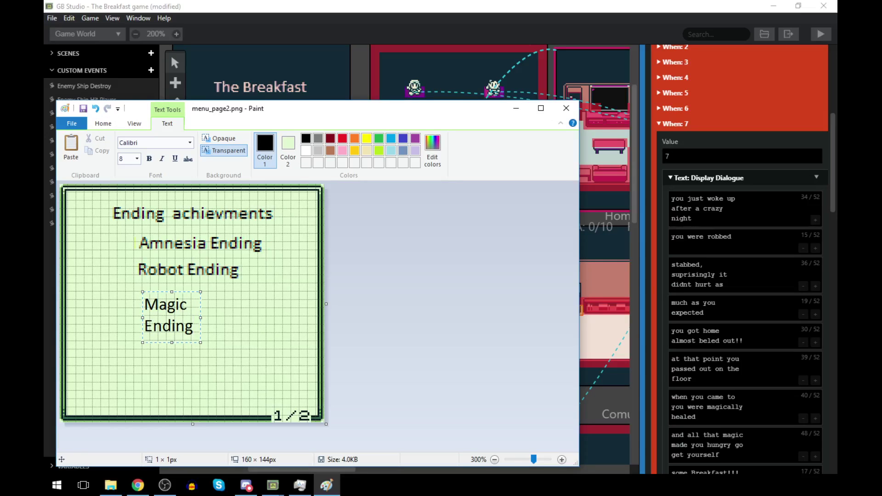
left_click_drag(200, 317, 272, 322)
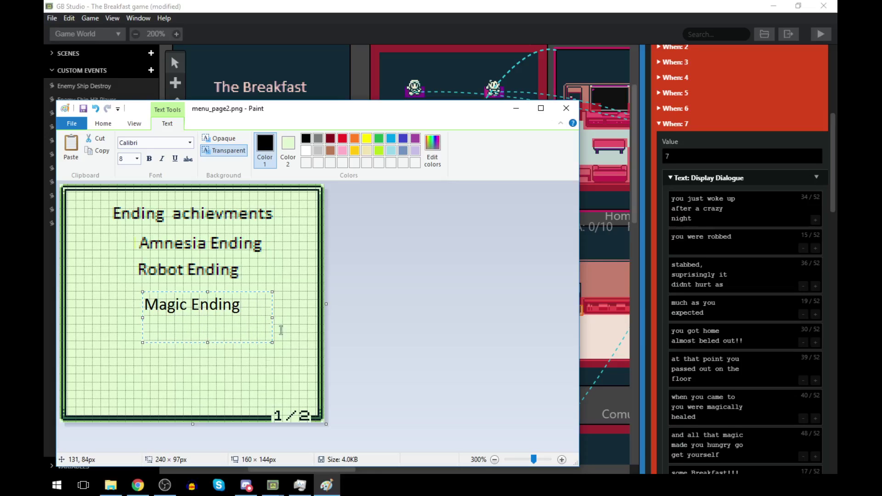
left_click(195, 361)
- Move "Magic Ending" up and slightly left to align under "Robot Ending", save menu_page2.png, and return to GB Studio
left_click(112, 149)
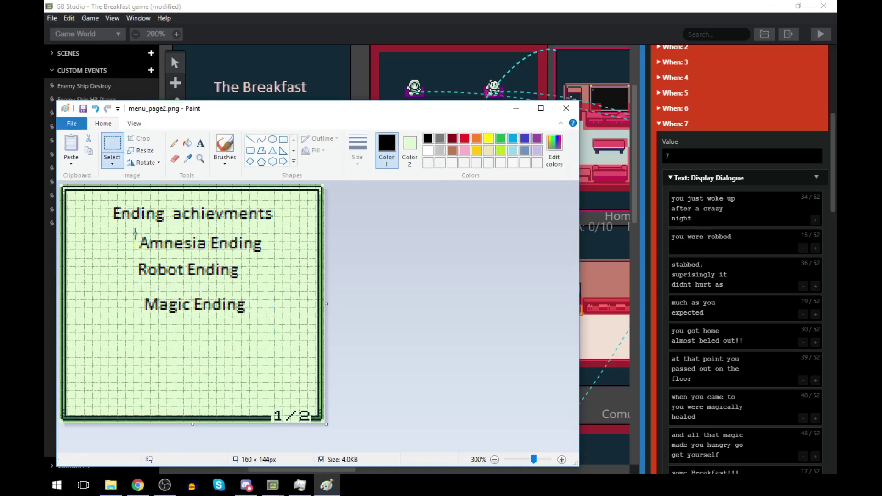
mouse_move(143, 294)
left_mouse_down()
mouse_move(215, 320)
mouse_move(258, 316)
left_mouse_up()
key("Up")
key("Up")
key("Up")
key("Up")
key("Up")
key("Left")
key("Left")
key("Left")
key("Left")
key("Left")
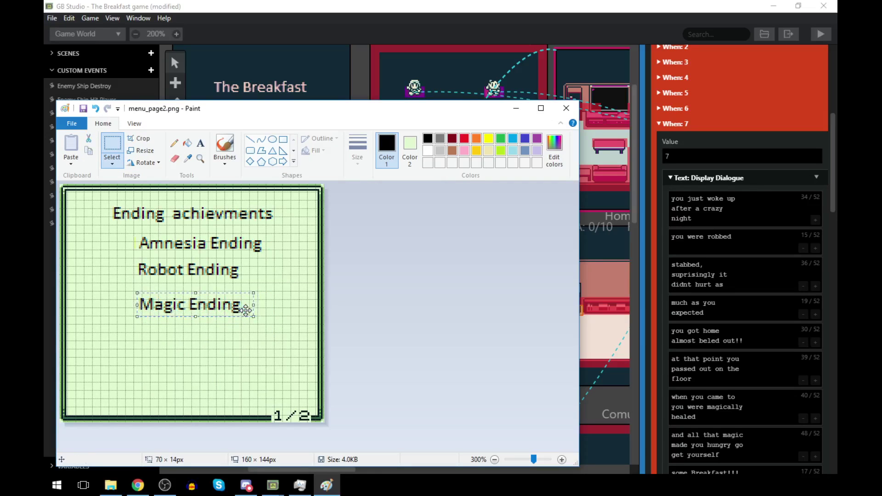
key("Up")
key("Up")
key("Up")
key("Up")
key("Up")
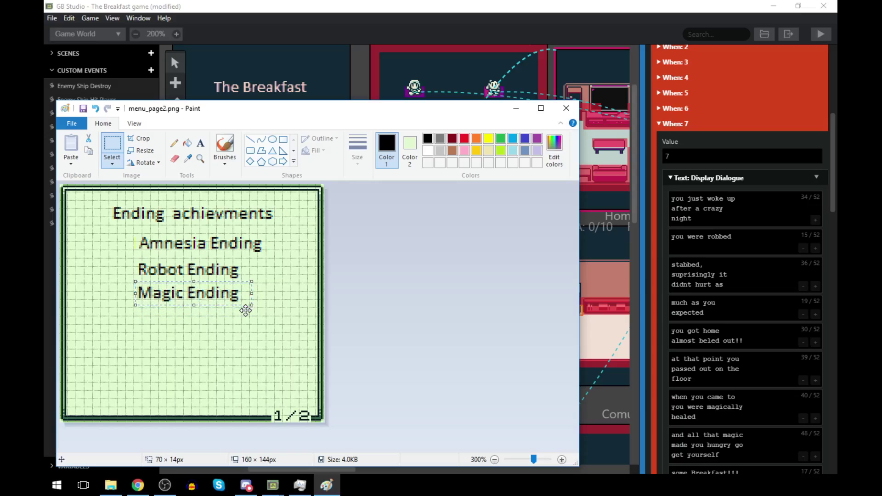
key("Down")
key("Down")
key("Down")
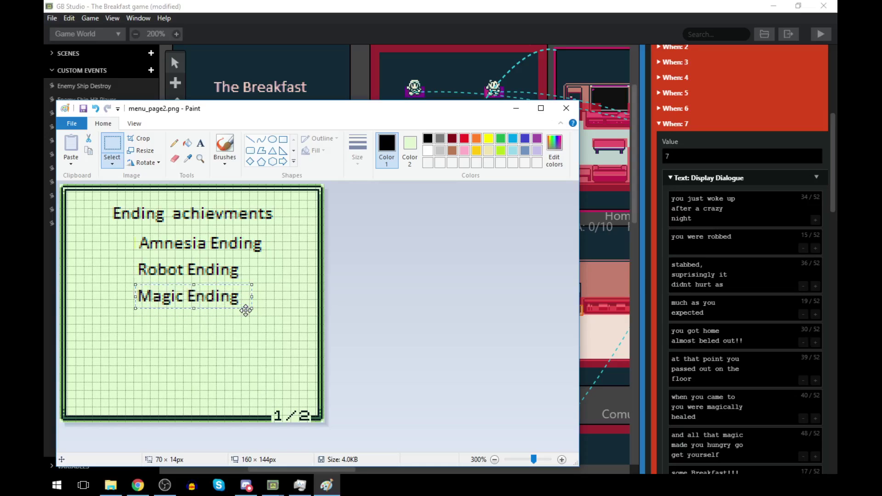
left_click(245, 337)
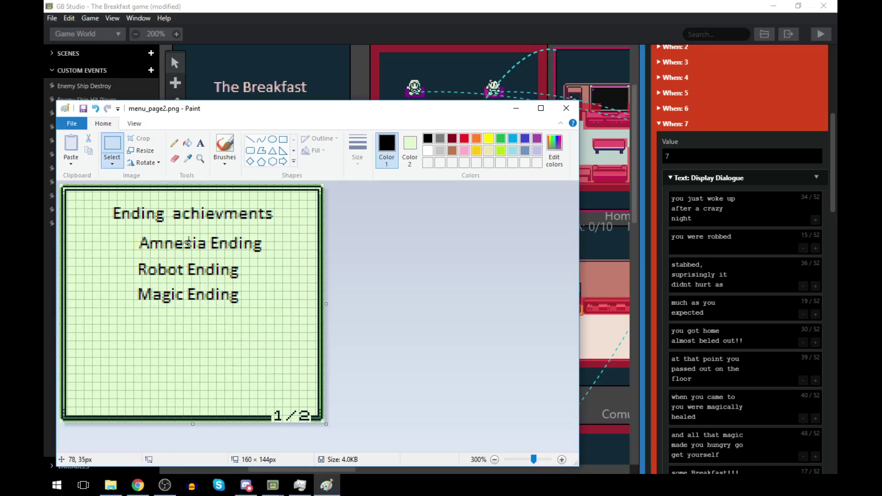
left_click(478, 34)
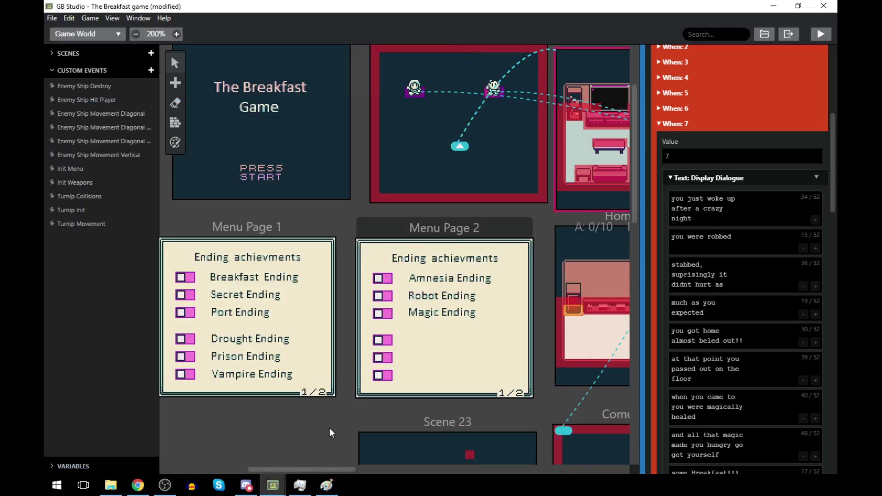
- Switch to Paint and nudge the Magic Ending label down slightly to line up with its checkbox in the game scene
left_click(326, 485)
left_click_drag(134, 290, 191, 306)
left_click(259, 338)
mouse_move(134, 285)
left_mouse_down()
mouse_move(165, 301)
mouse_move(254, 307)
left_mouse_up()
left_click(254, 307)
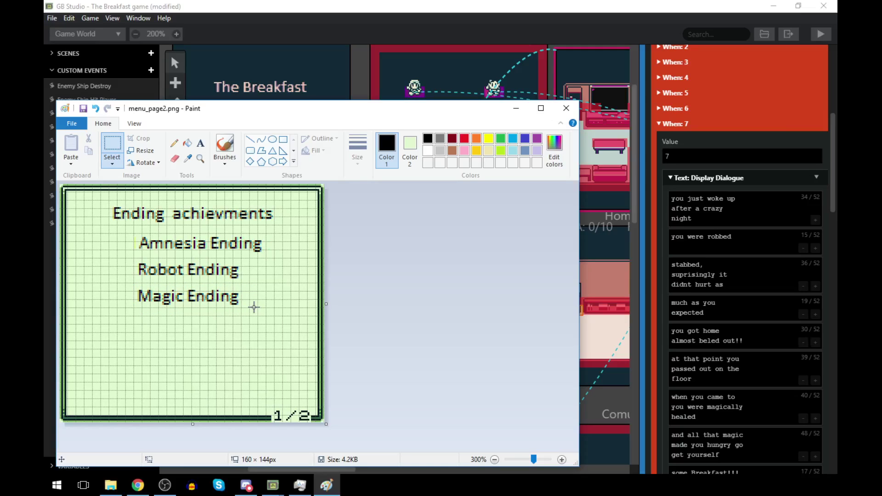
- Change the page number in the corner from 1/2 to 2/2 by copying the existing 2 over the 1
mouse_move(301, 486)
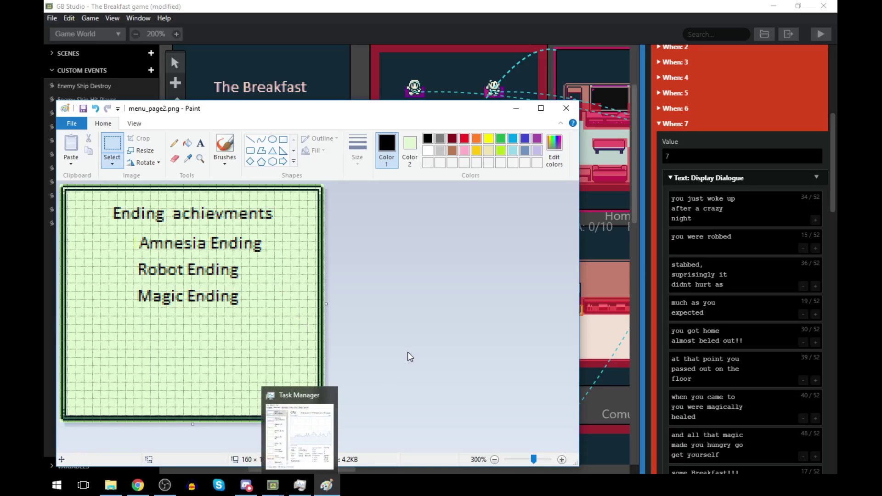
left_click_drag(297, 407, 311, 424)
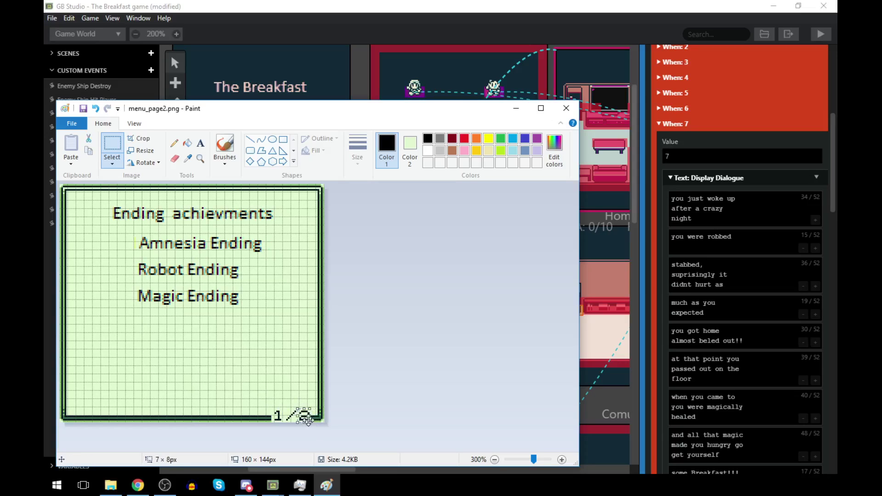
key("ctrl+c")
key("ctrl+v")
left_click_drag(66, 193, 277, 420)
key("Left")
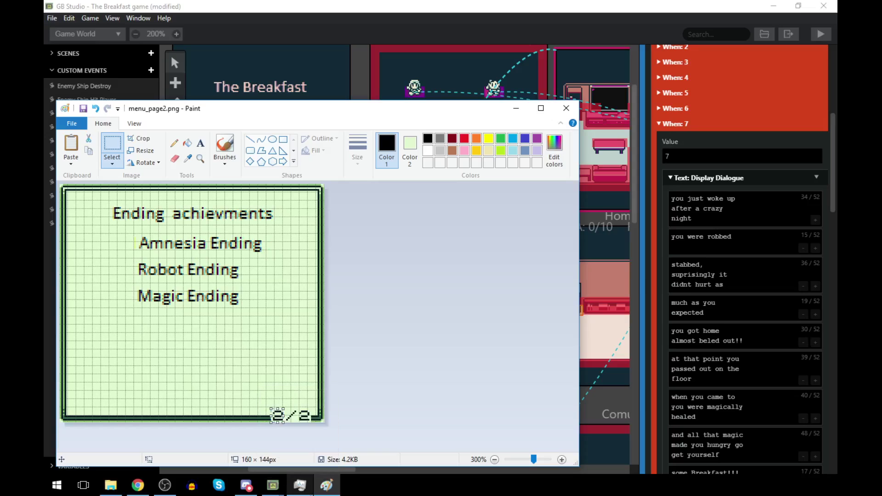
left_click(301, 307)
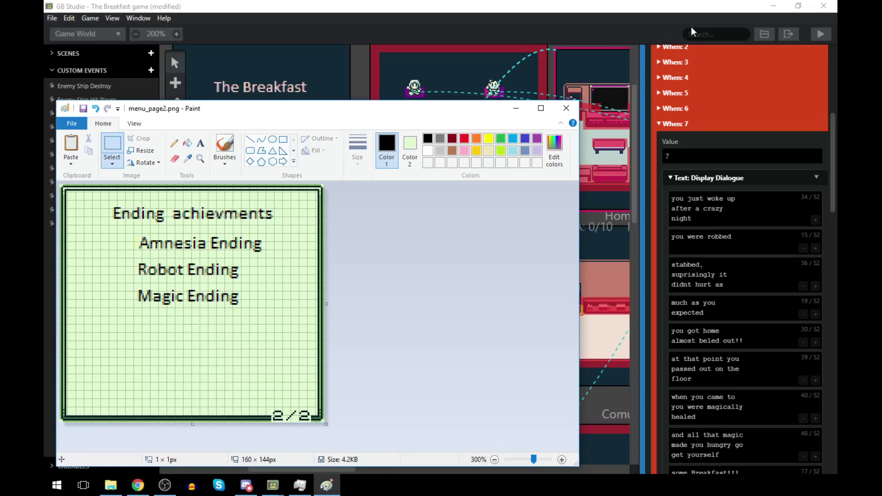
- Switch to GB Studio, collapse the When: 7 case and expand When: 8 to read its dialogue
scroll(670, 123, "down", 1)
scroll(654, 73, "down", 2)
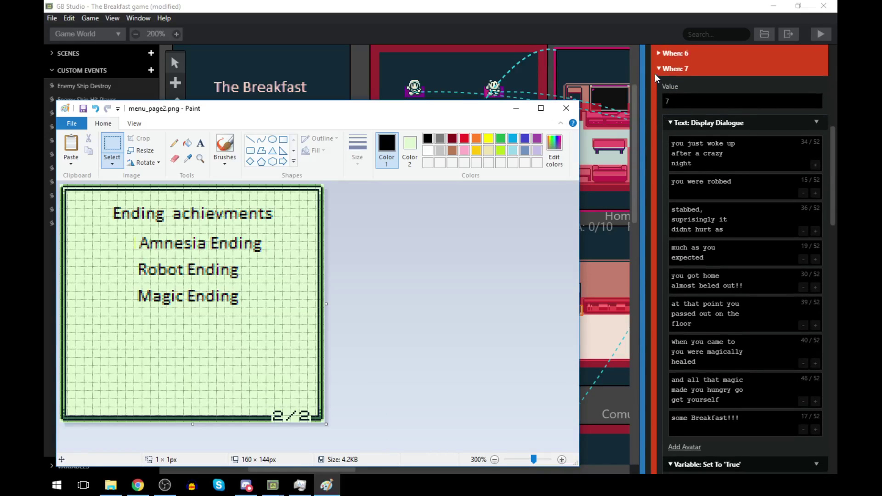
left_click(657, 65)
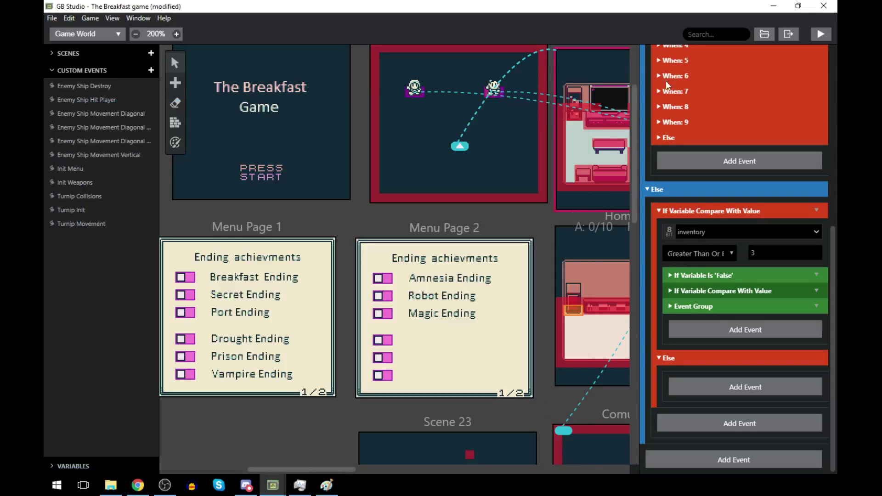
left_click(659, 106)
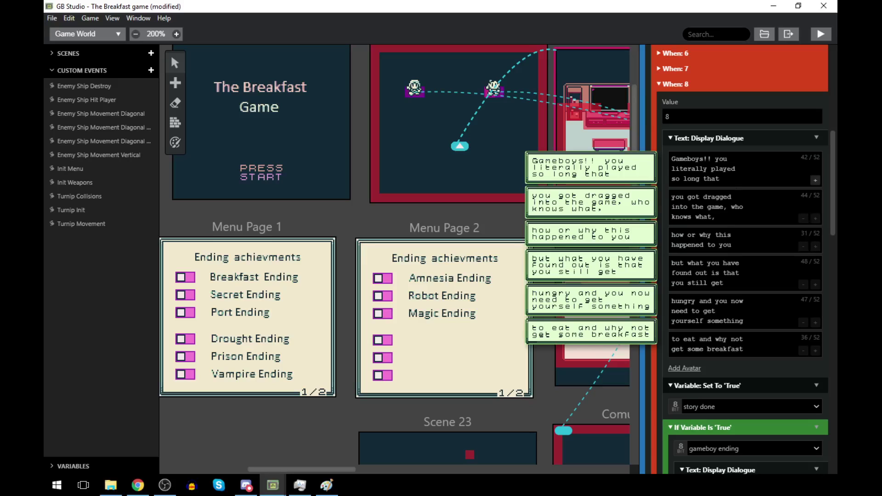
- Switch to Paint and add the text "Gameboy Ending" on one line below the Magic Ending label
left_click(327, 485)
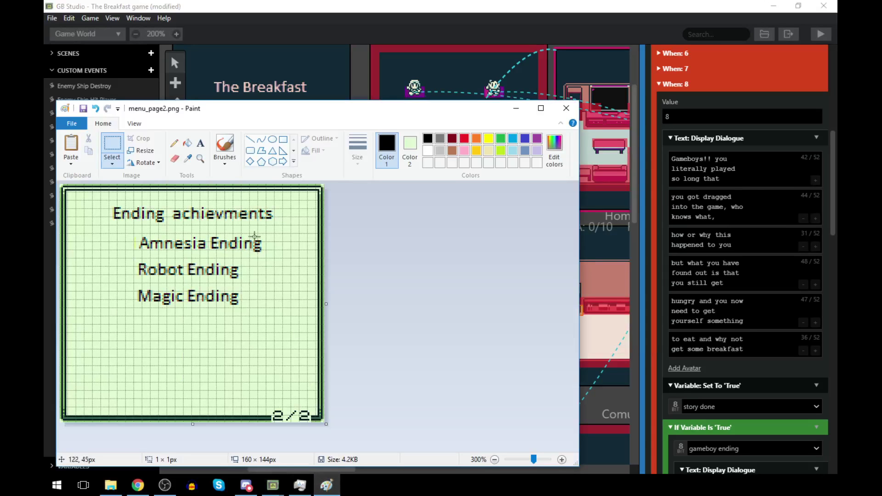
left_click(200, 143)
left_click(138, 323)
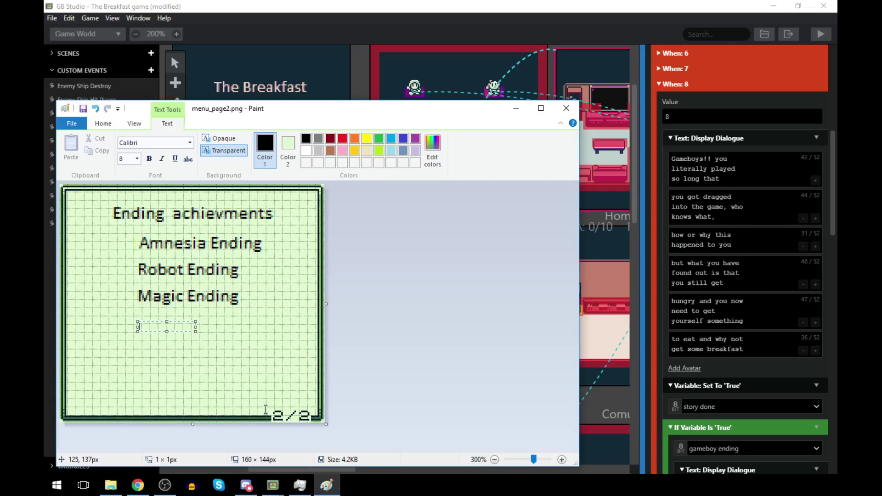
type("Gameb")
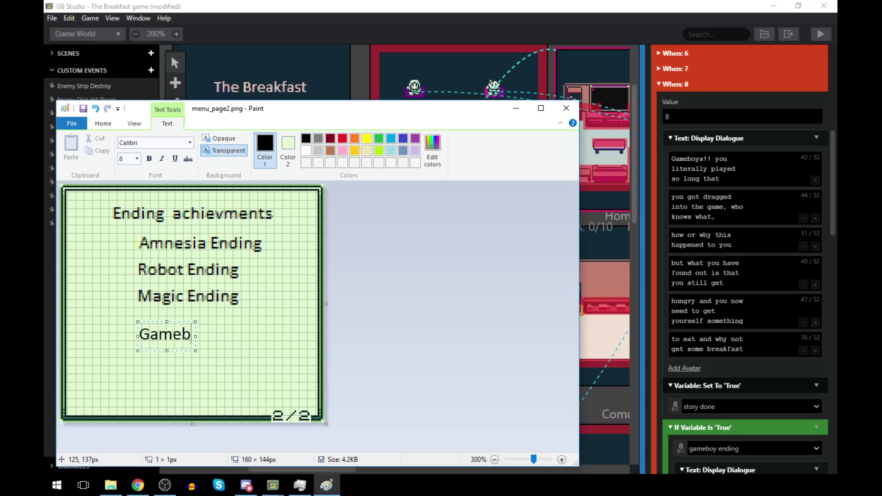
type("oy Ending")
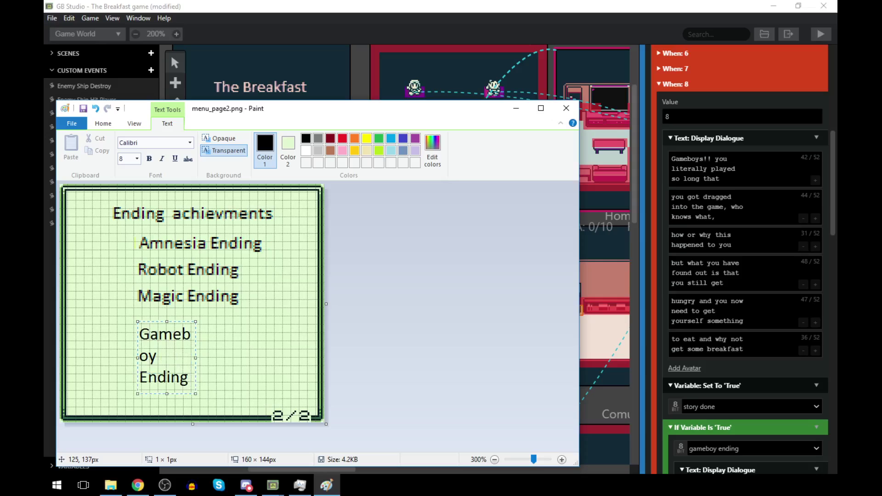
left_click_drag(196, 355, 280, 356)
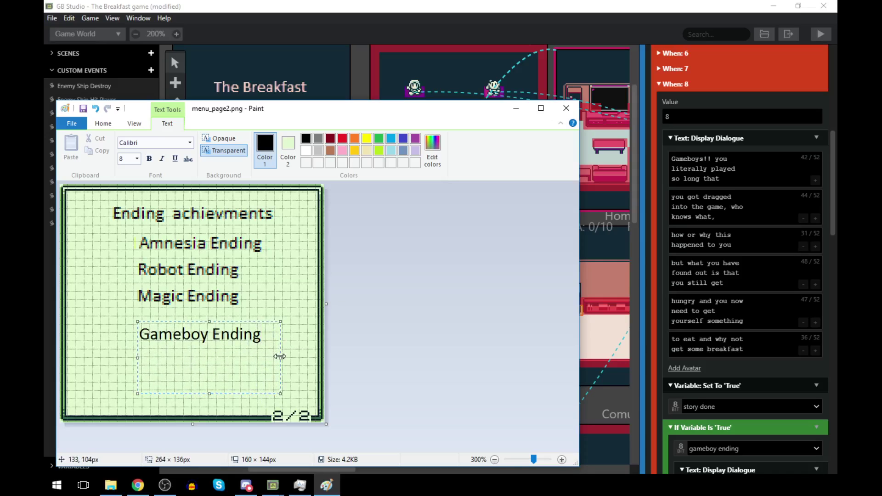
left_click(307, 285)
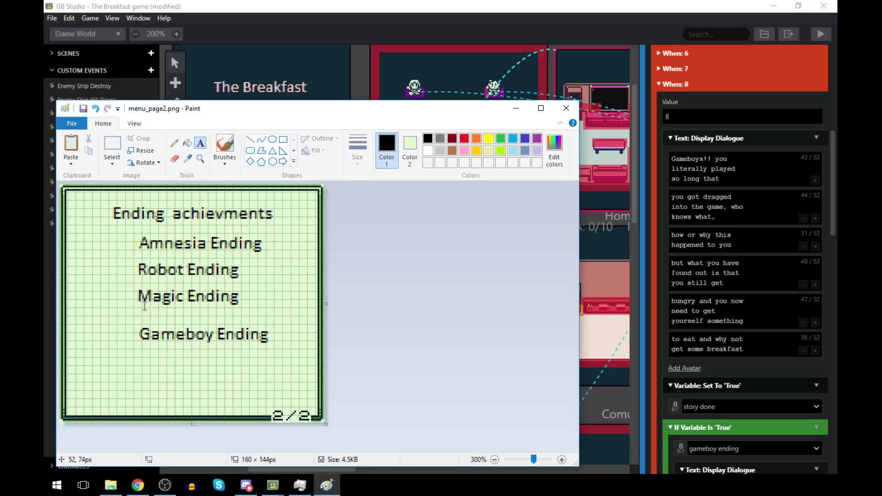
- Compare the label with the Menu Page 2 scene in GB Studio and nudge Gameboy Ending down slightly to match the fourth checkbox
key("alt+Tab")
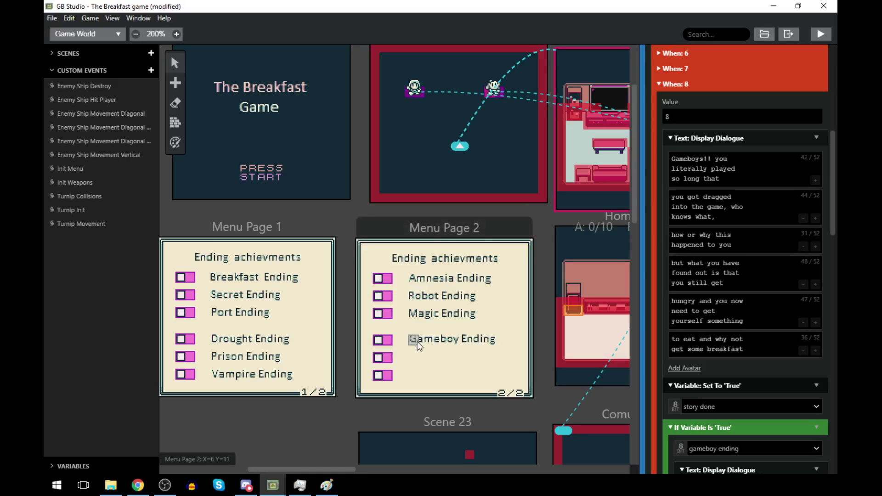
left_click(326, 485)
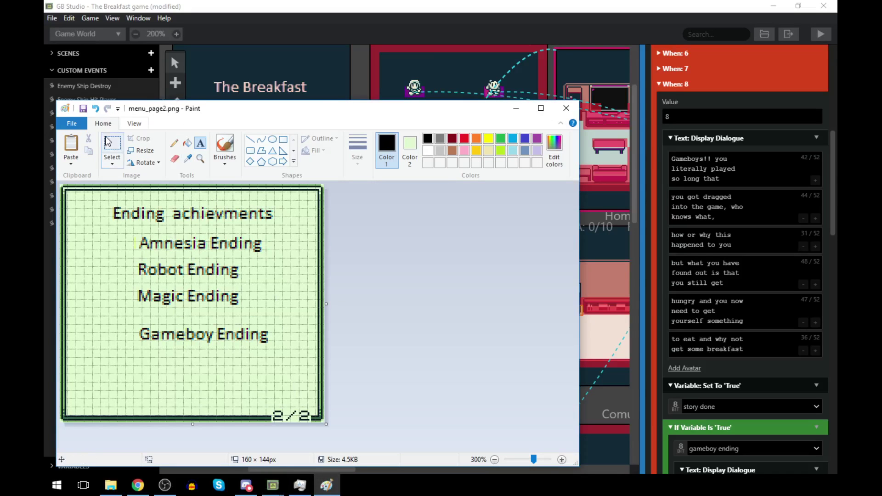
left_click(112, 159)
left_click(138, 187)
left_click_drag(134, 321, 289, 347)
key("Escape")
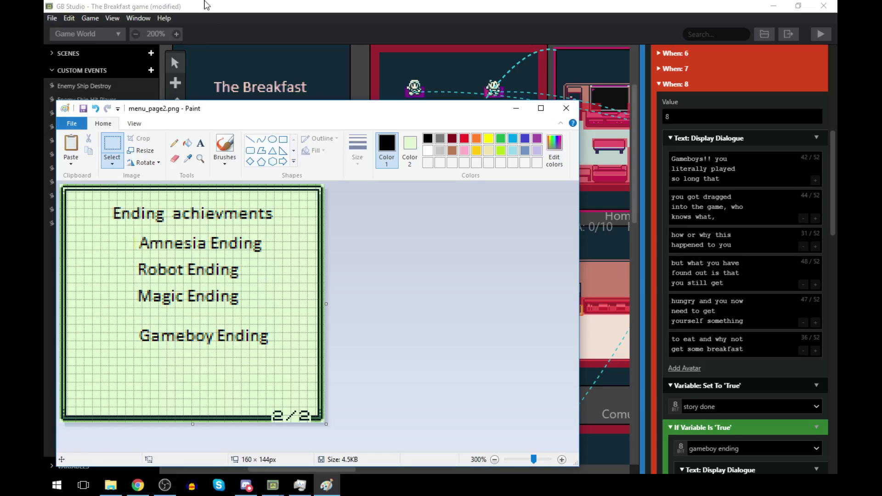
left_click(266, 19)
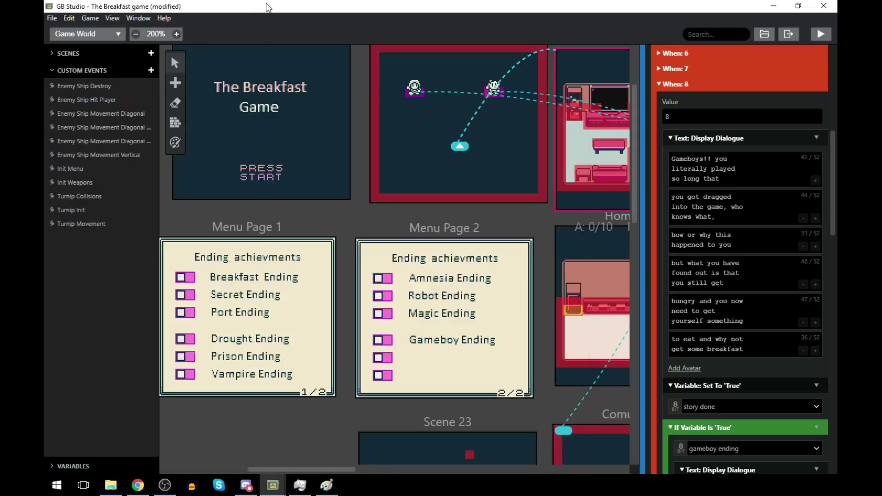
left_click(247, 485)
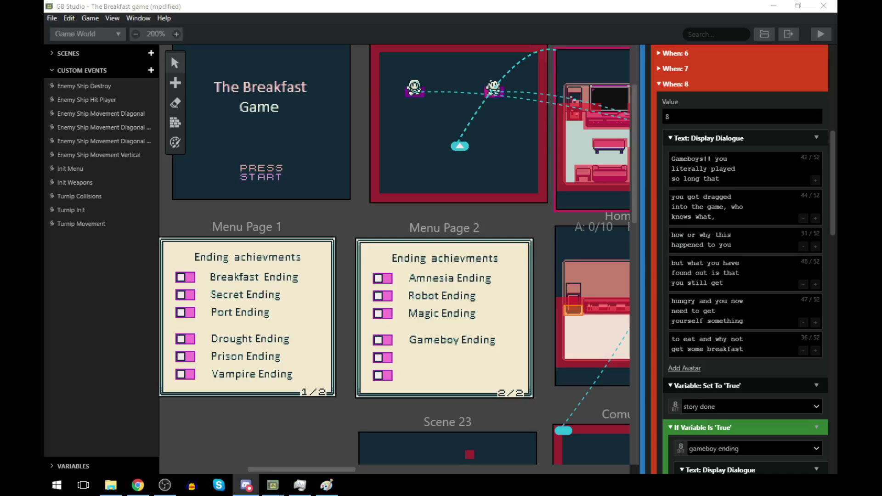
key("alt+Tab")
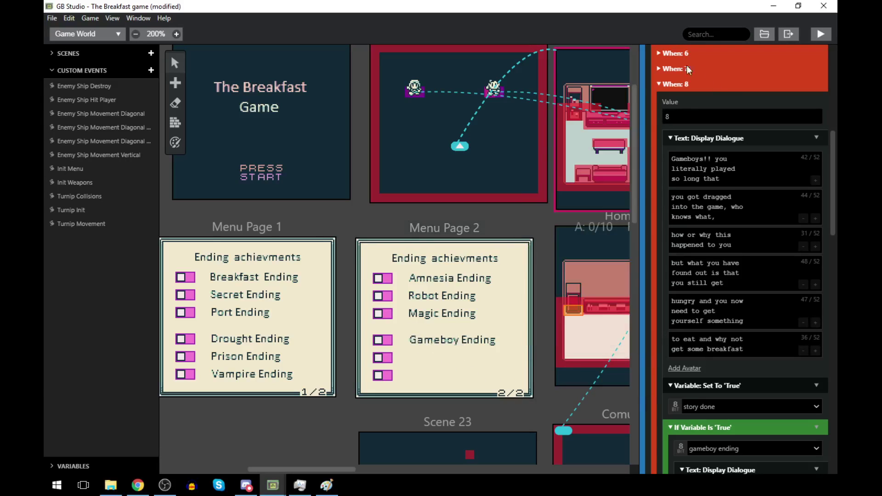
- Collapse the When: 8 case and expand When: 9 to read its dialogue
left_click(665, 84)
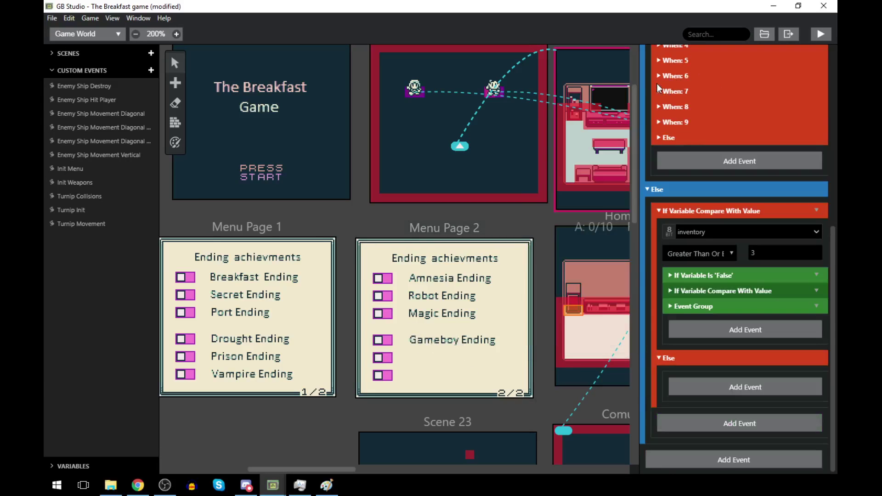
left_click(662, 121)
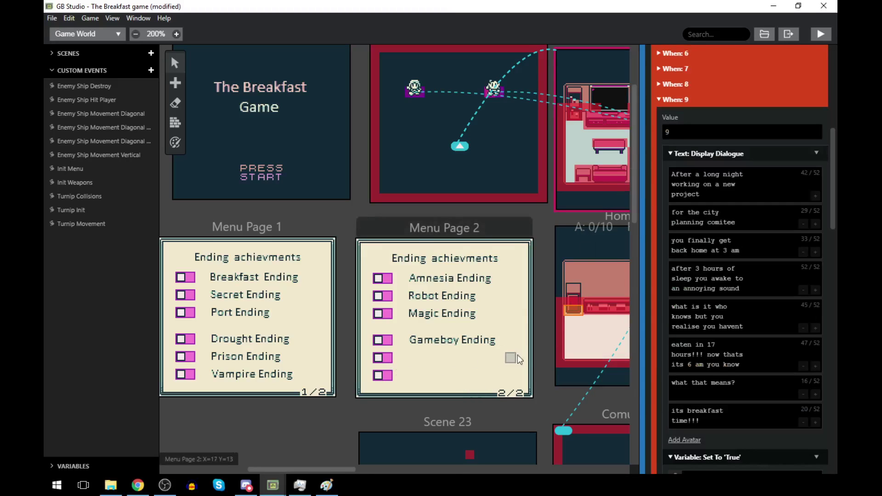
mouse_move(815, 195)
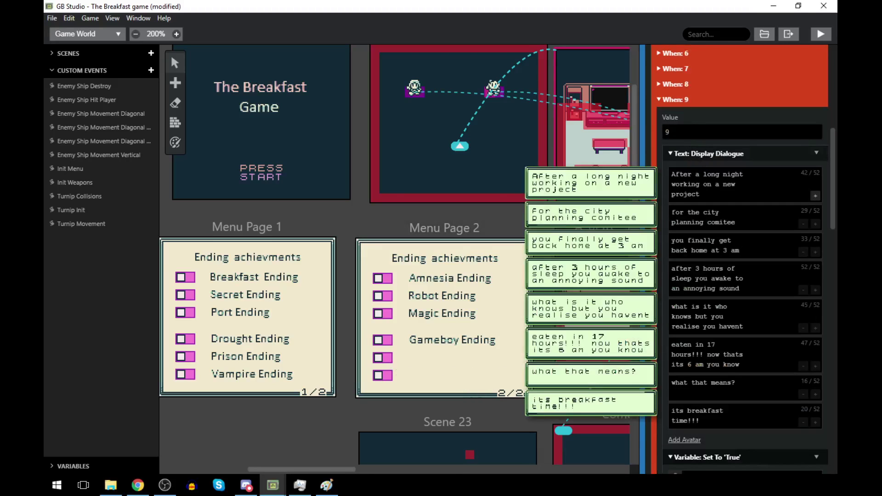
- Switch to Paint and add the text "Mayor Ending" on one line below the Gameboy Ending label
left_click(327, 485)
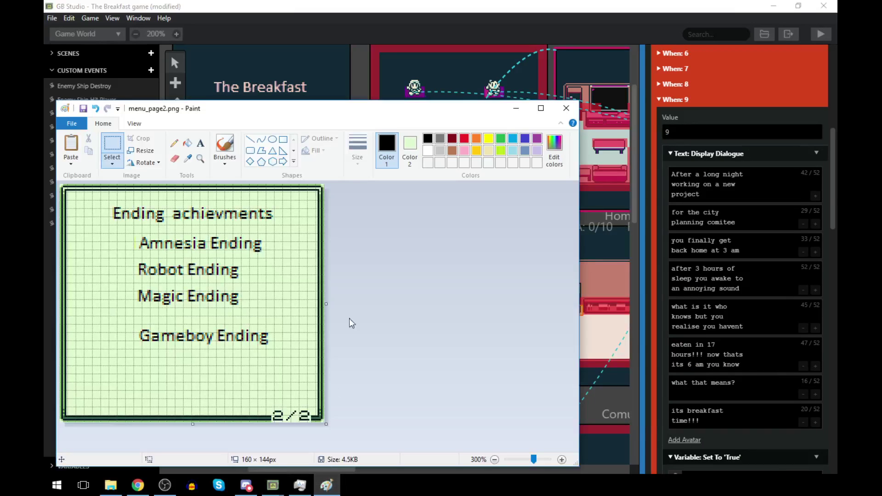
left_click(200, 143)
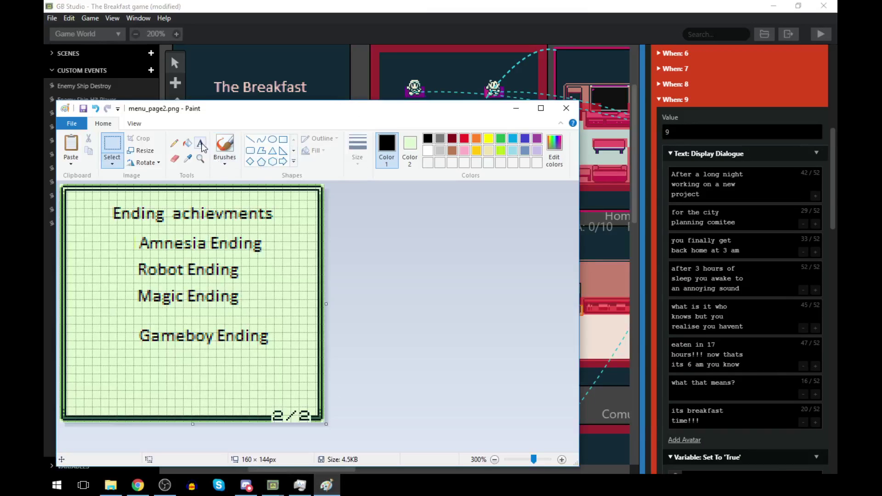
left_click(143, 363)
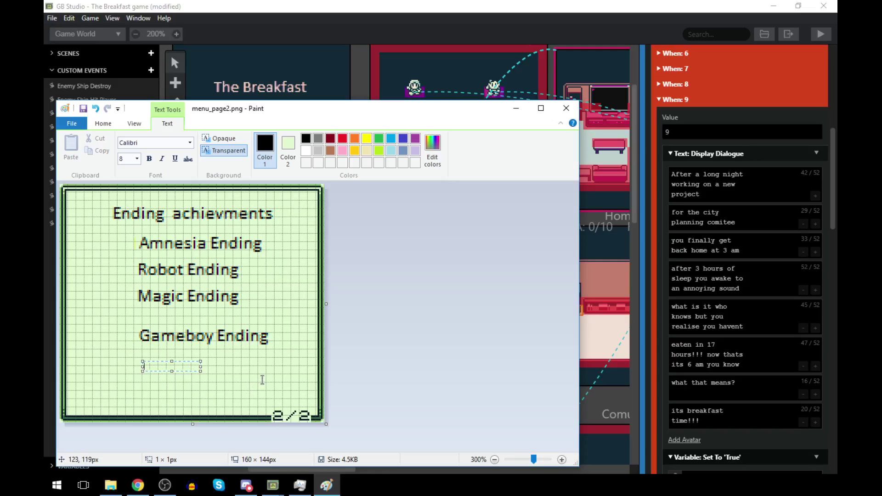
type("M")
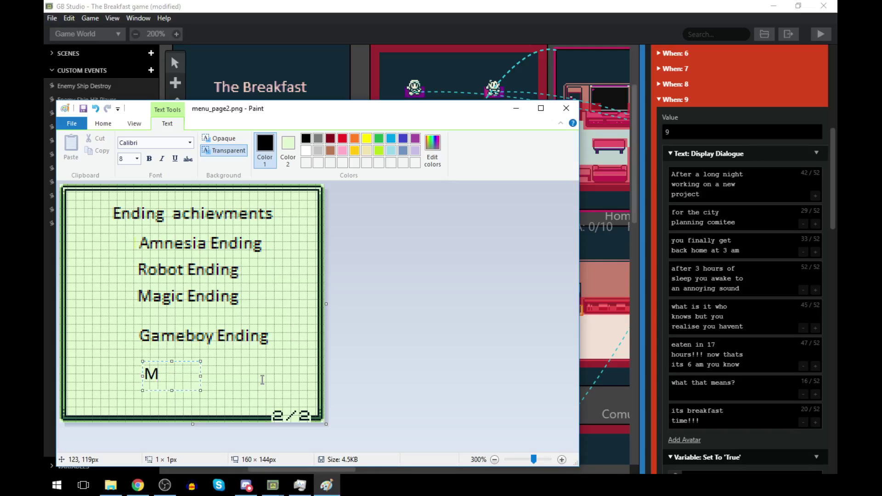
type("ayor ending")
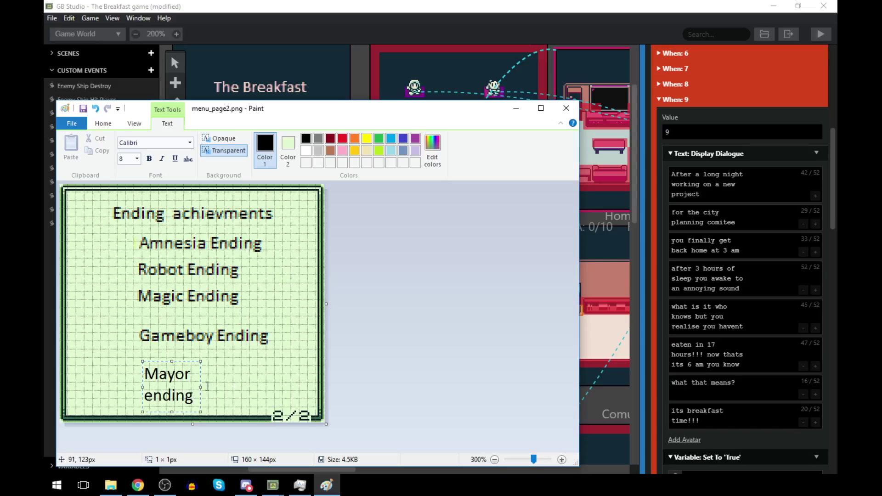
left_click_drag(200, 386, 310, 386)
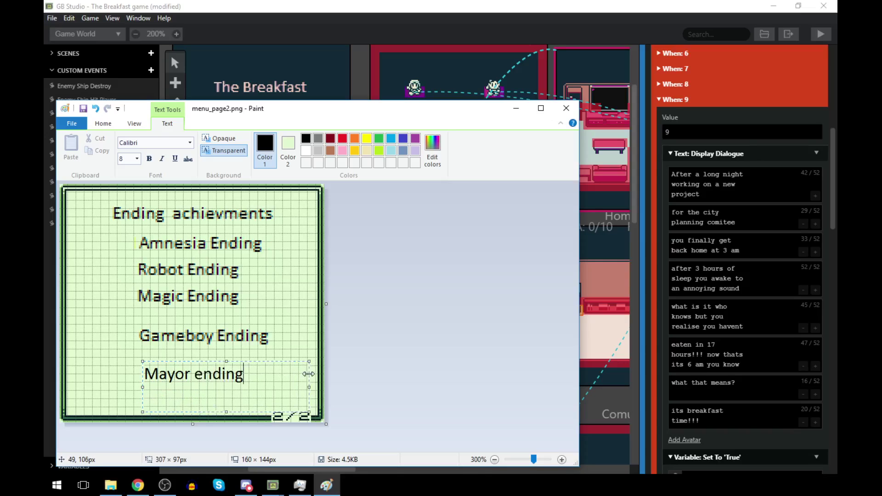
left_click(203, 374)
key("BackSpace")
type("E")
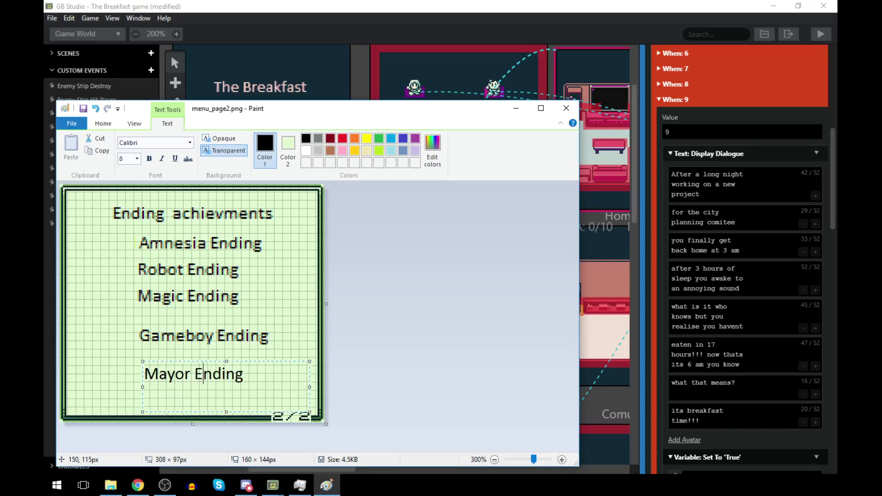
key("Return")
key("BackSpace")
left_click(291, 294)
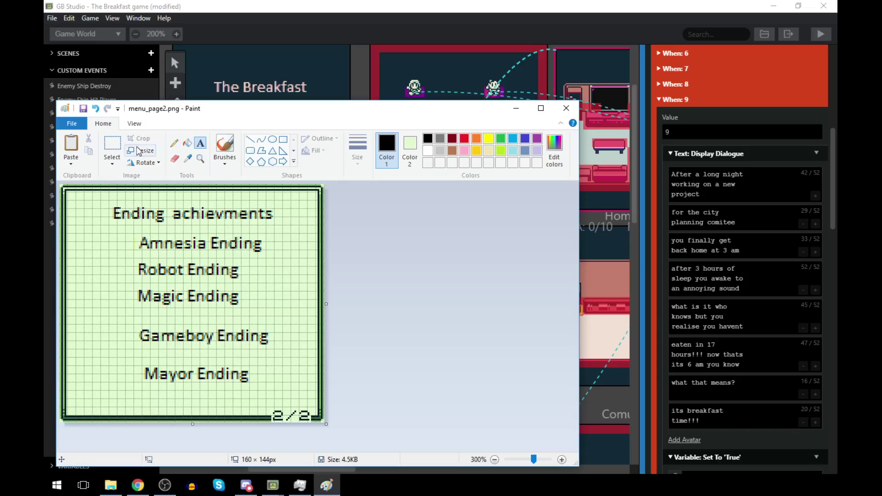
- Move the Mayor Ending label up and left so it aligns with the labels above and sits closely under Gameboy Ending
left_click(112, 146)
mouse_move(140, 357)
left_mouse_down()
mouse_move(247, 407)
mouse_move(245, 386)
mouse_move(261, 391)
left_mouse_up()
key("Left")
key("Left")
key("Left")
key("Left")
key("Left")
key("Up")
key("Up")
key("Up")
key("Up")
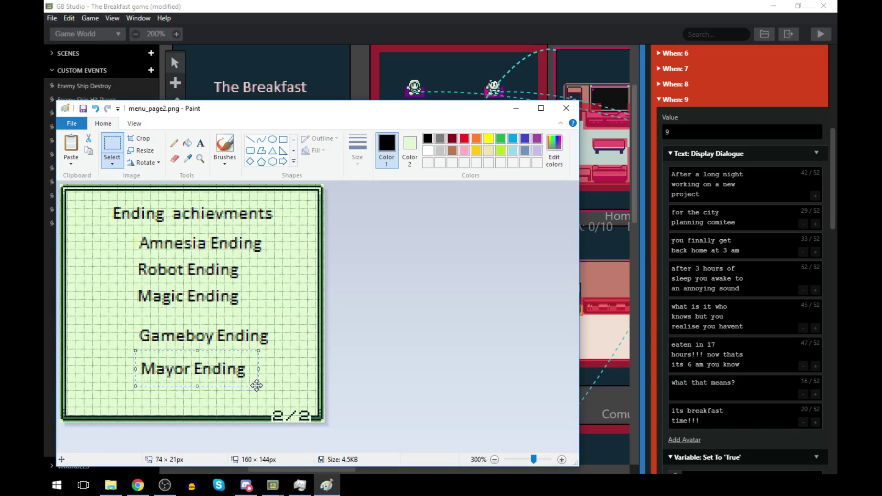
key("Up")
key("Up")
key("Up")
key("Up")
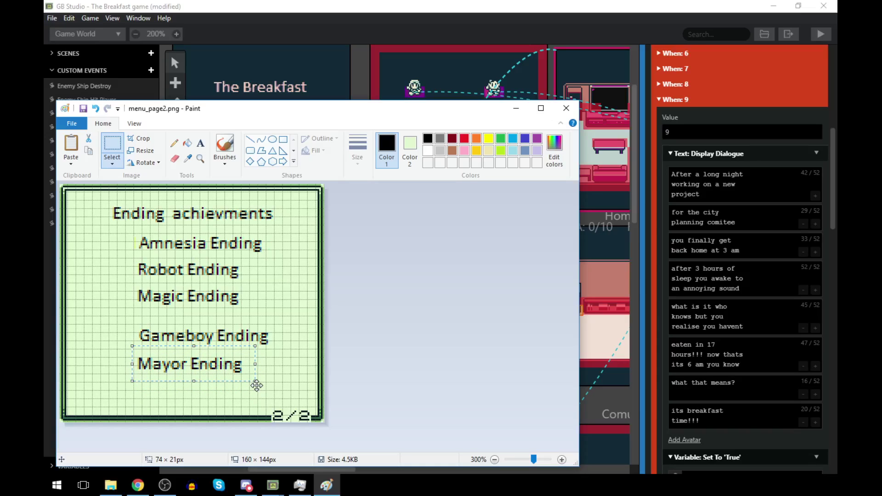
key("Up")
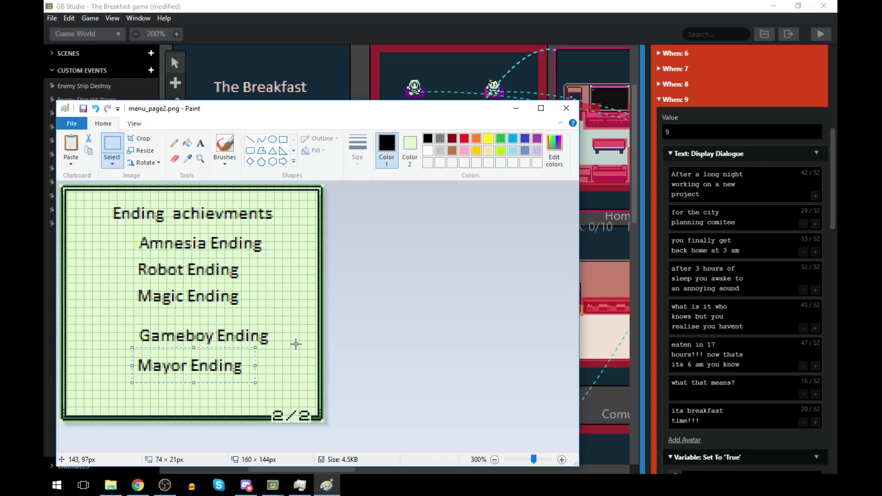
left_click(296, 344)
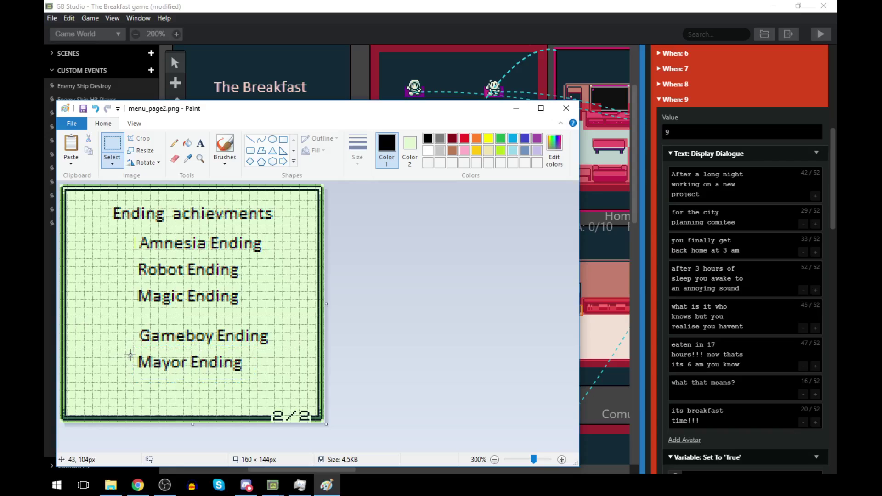
- Nudge the Mayor Ending label up one pixel, save the image, and compare it with the Menu Page 2 scene in GB Studio
left_click_drag(133, 354, 270, 376)
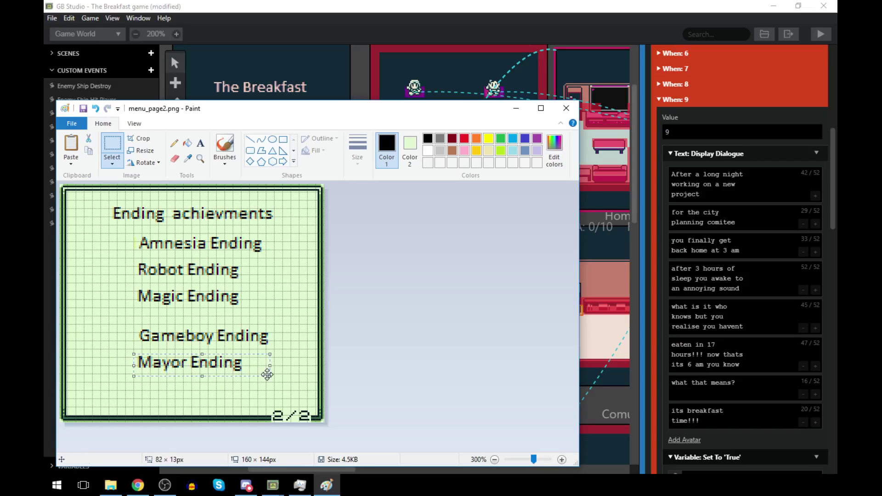
key("Up")
key("ctrl+s")
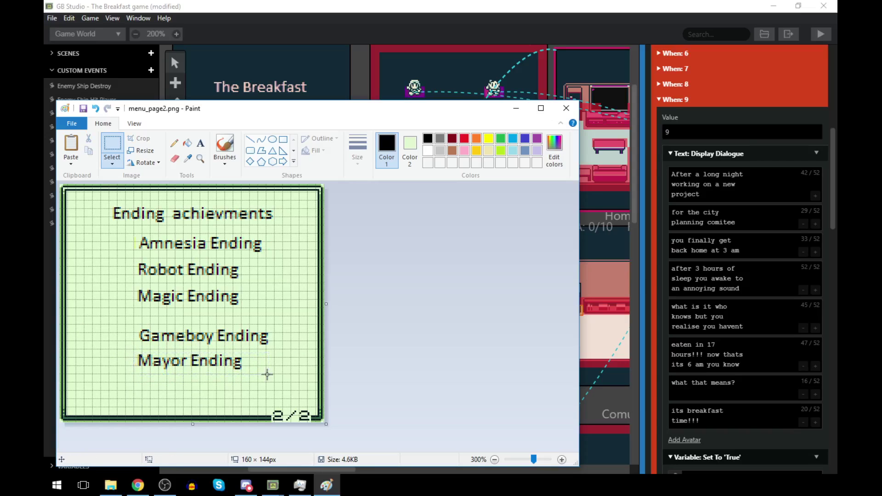
left_click(271, 485)
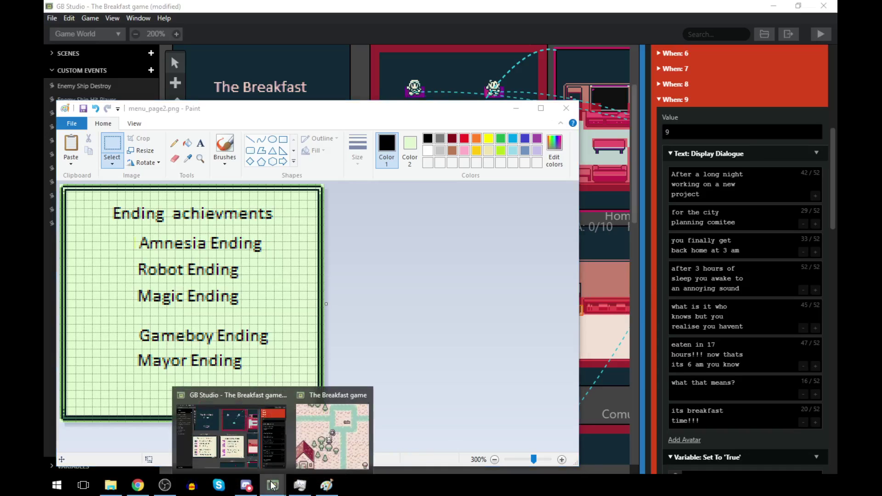
left_click(255, 455)
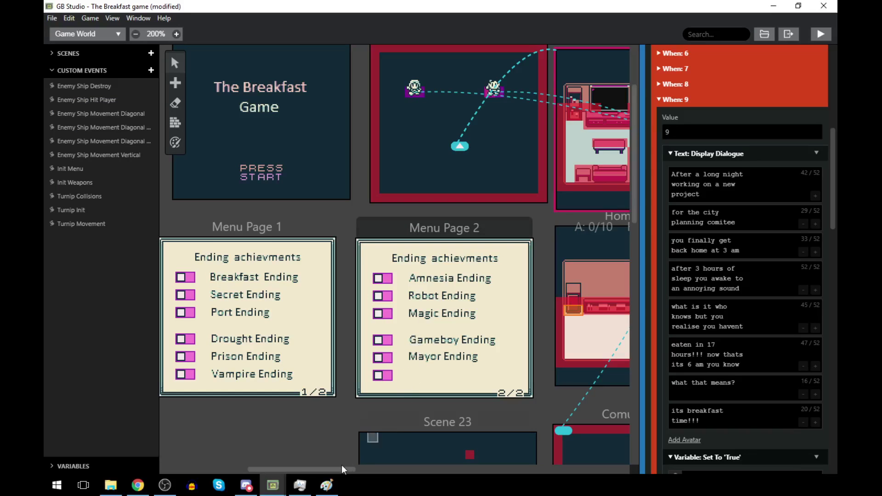
left_click(327, 485)
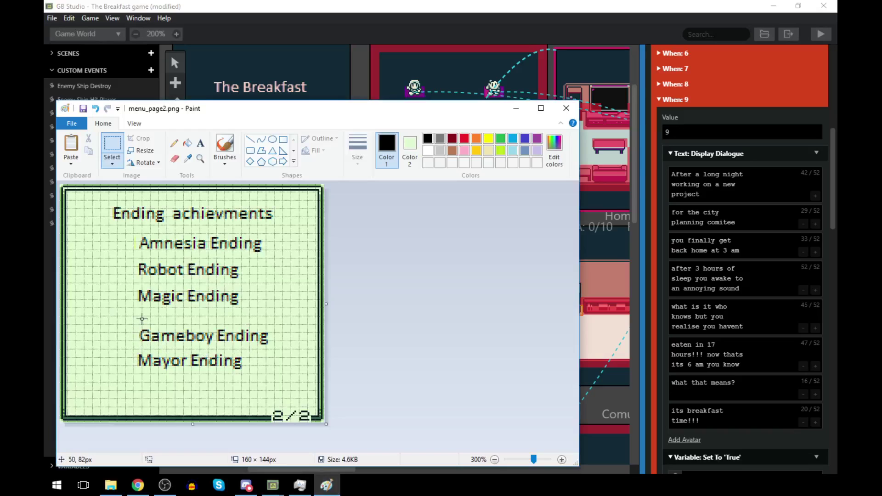
- Nudge the Mayor Ending label down one pixel in Paint and check it against the fifth checkbox in GB Studio
left_click_drag(139, 351, 252, 380)
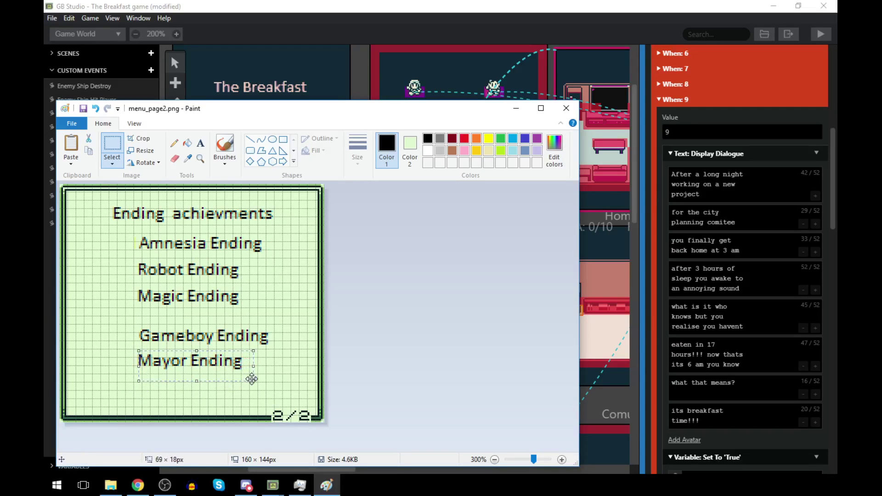
key("Down")
key("Escape")
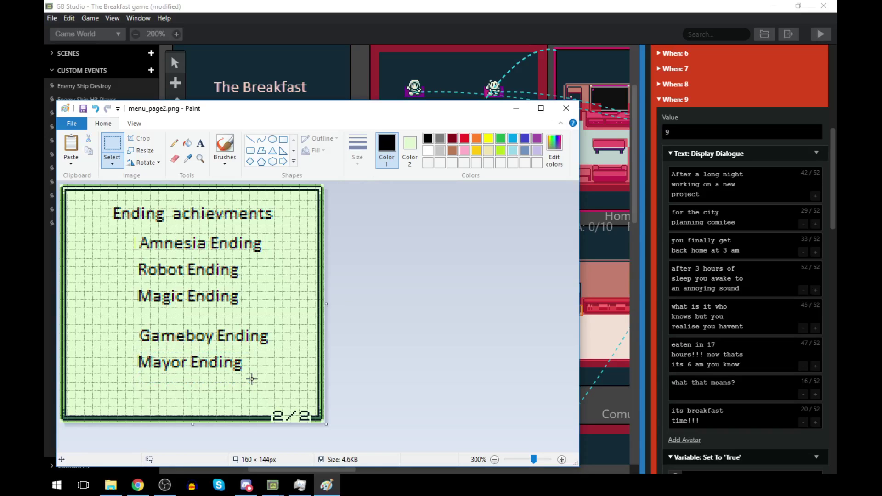
left_click(273, 485)
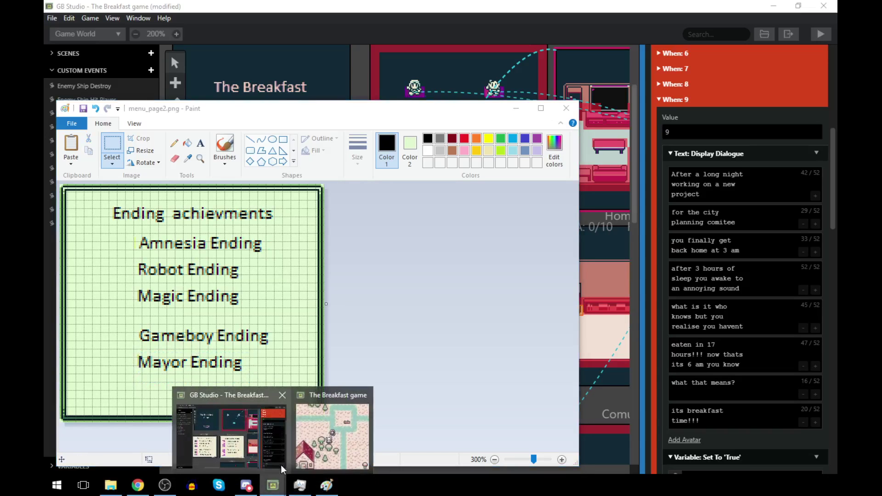
left_click(259, 447)
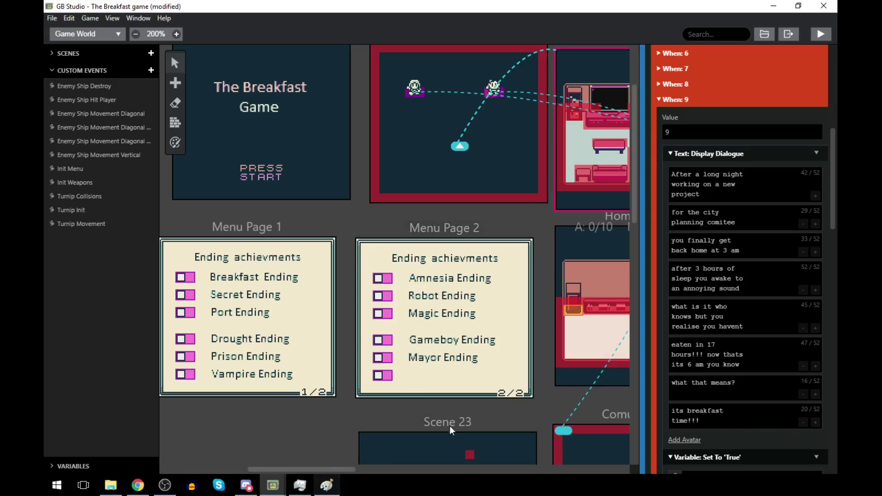
- Collapse the When: 9 case and expand the switch's Else branch to read its dialogue
left_click(659, 98)
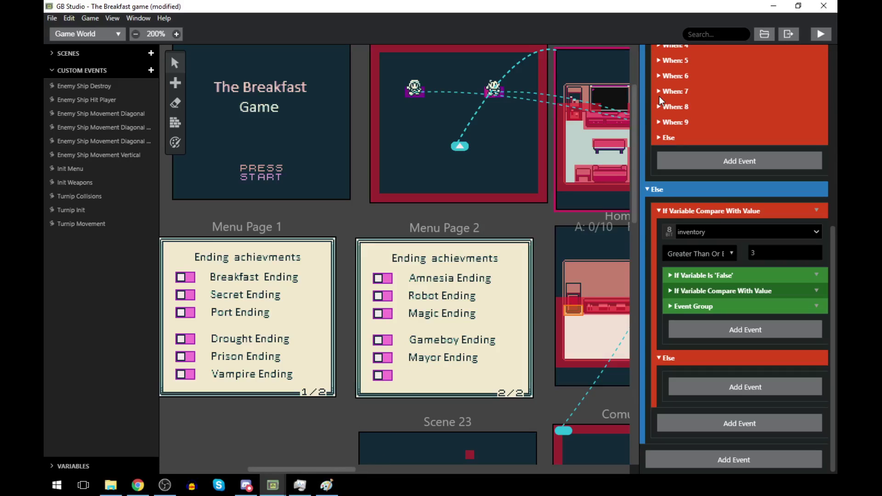
left_click(657, 136)
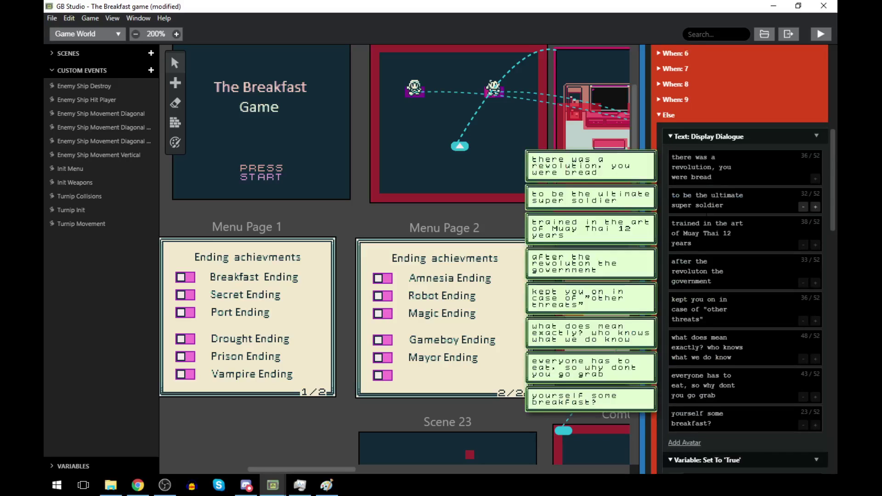
- Switch to Paint and add the text "Soldier Ending" on one line below the Mayor Ending label
left_click(327, 485)
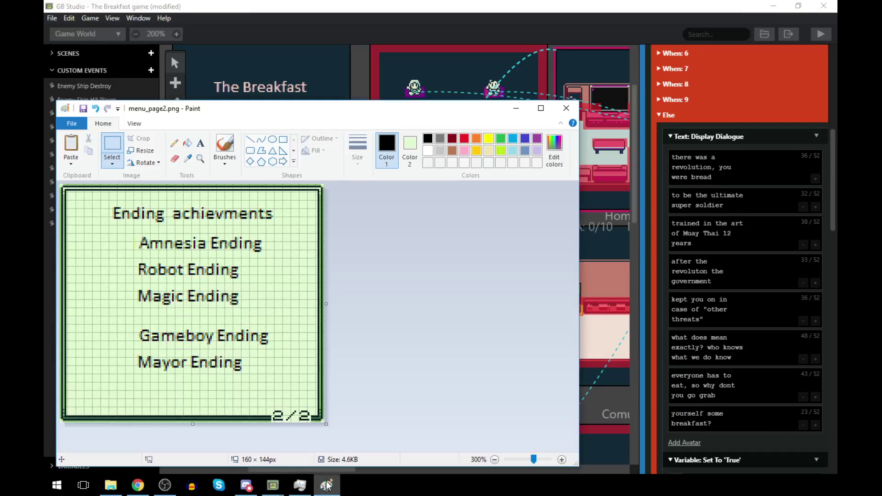
left_click(199, 144)
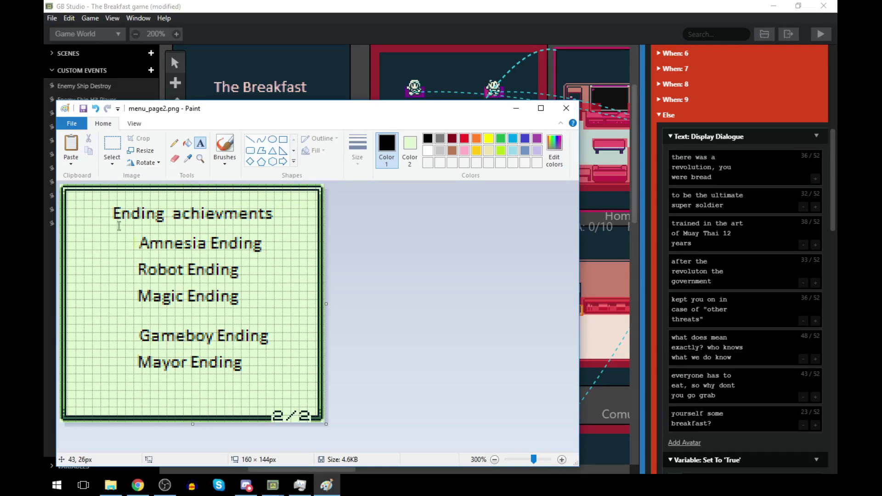
left_click(108, 388)
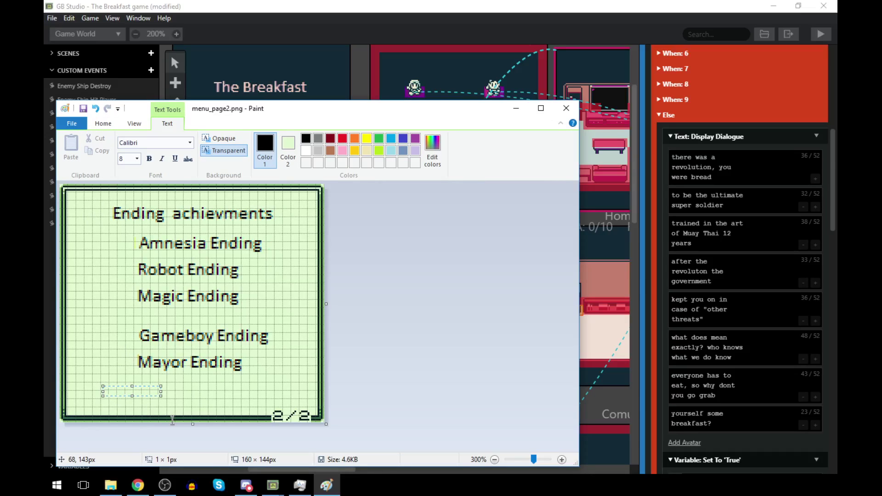
type("Soldier")
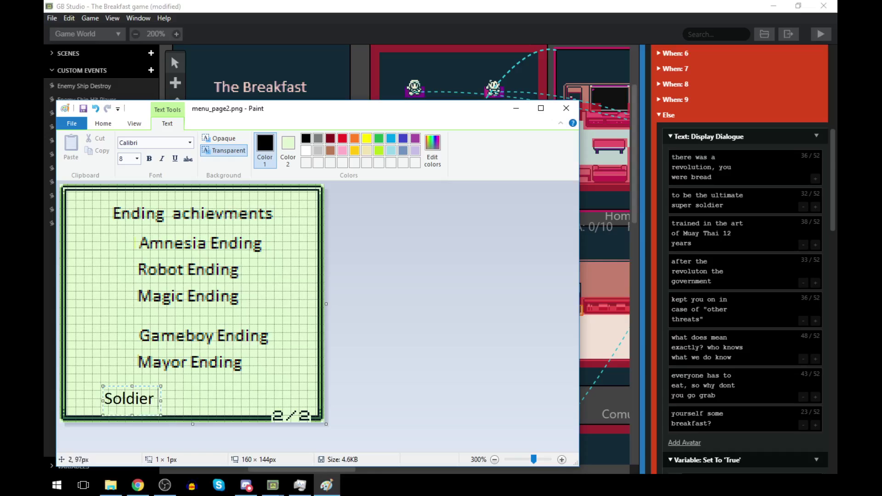
left_click(138, 485)
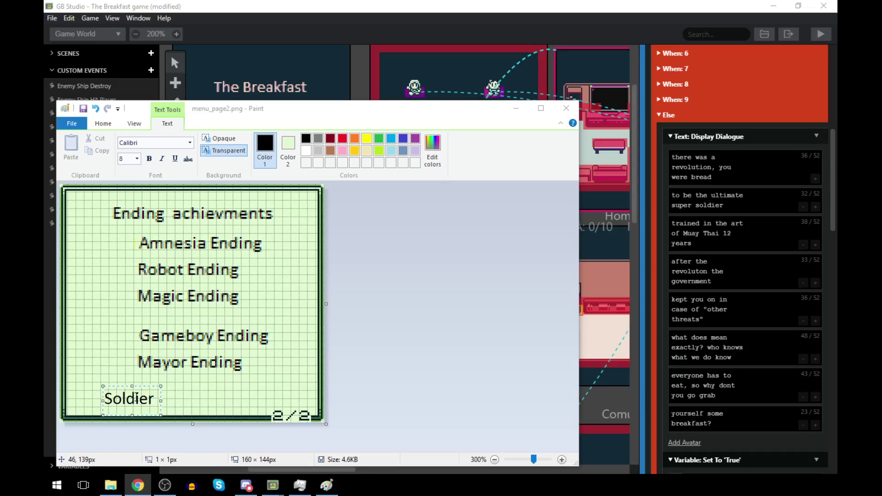
left_click_drag(161, 400, 259, 390)
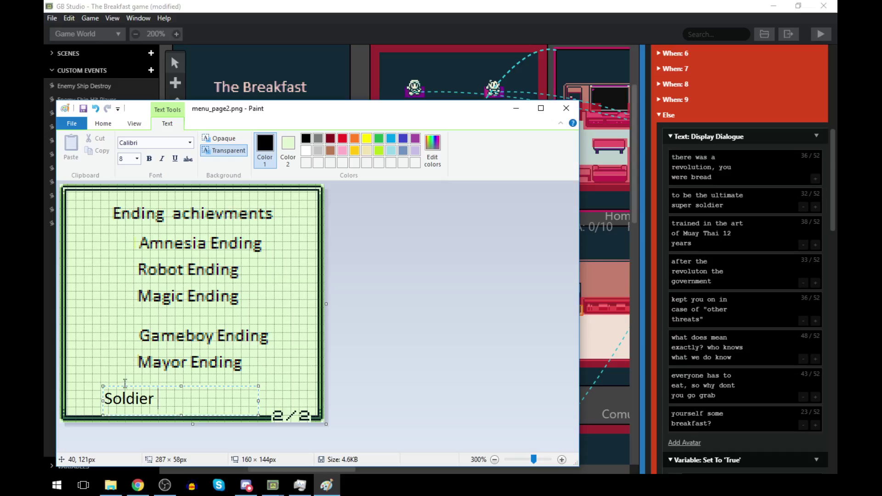
left_click_drag(125, 383, 123, 379)
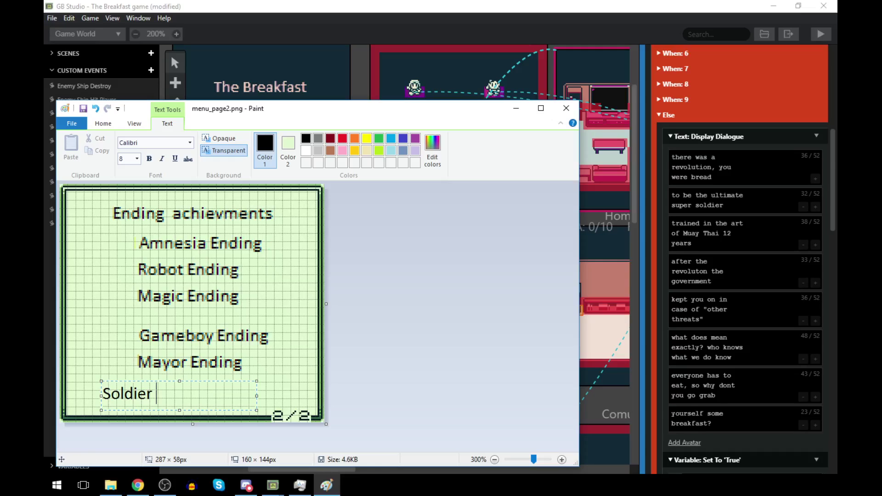
type("Ending")
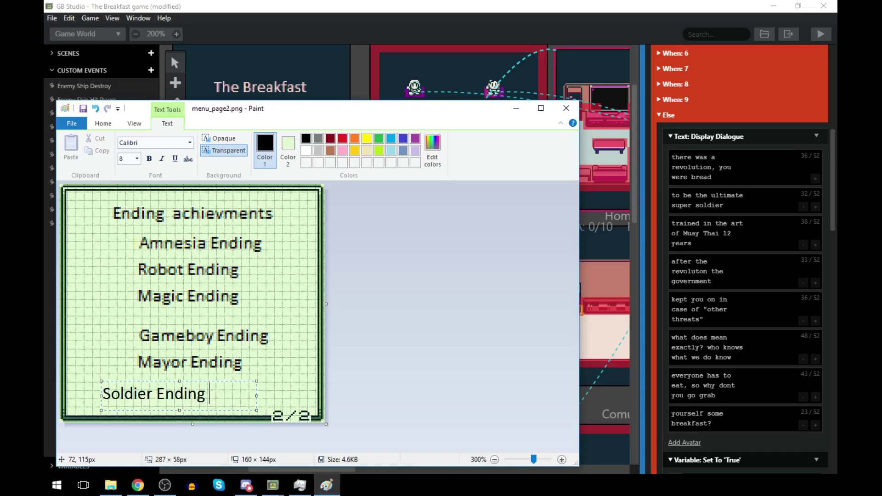
key("Return")
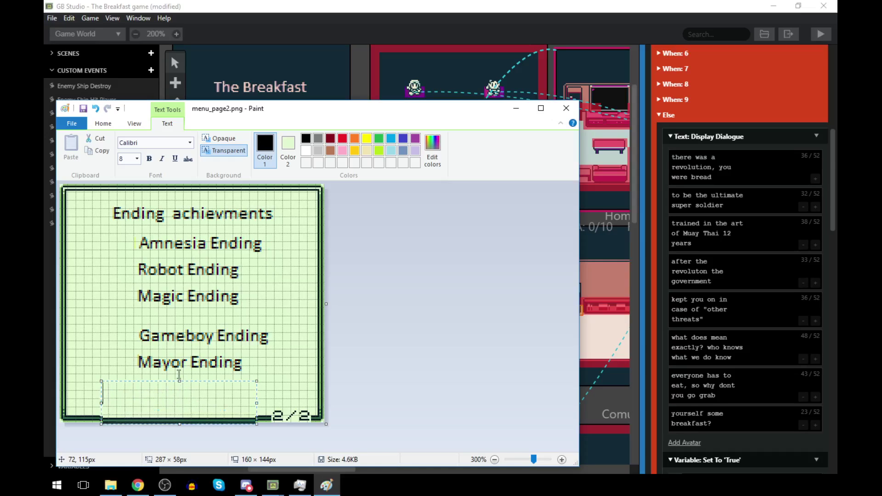
key("BackSpace")
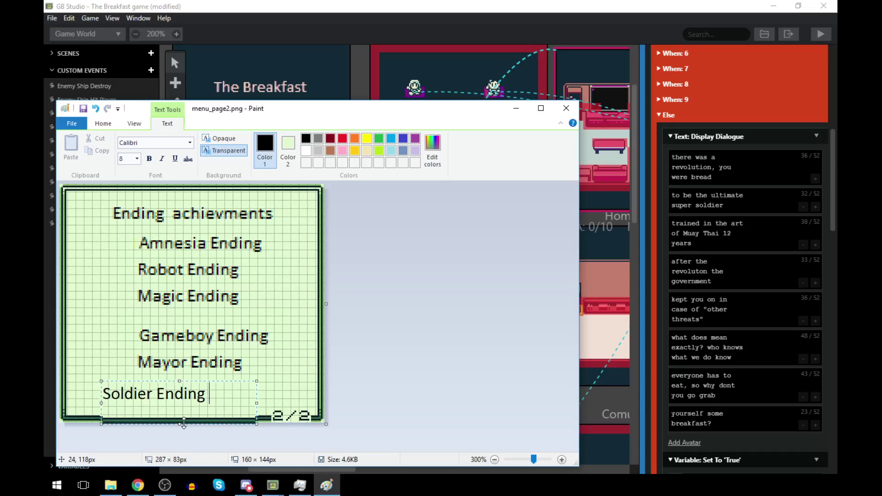
left_click_drag(180, 424, 181, 407)
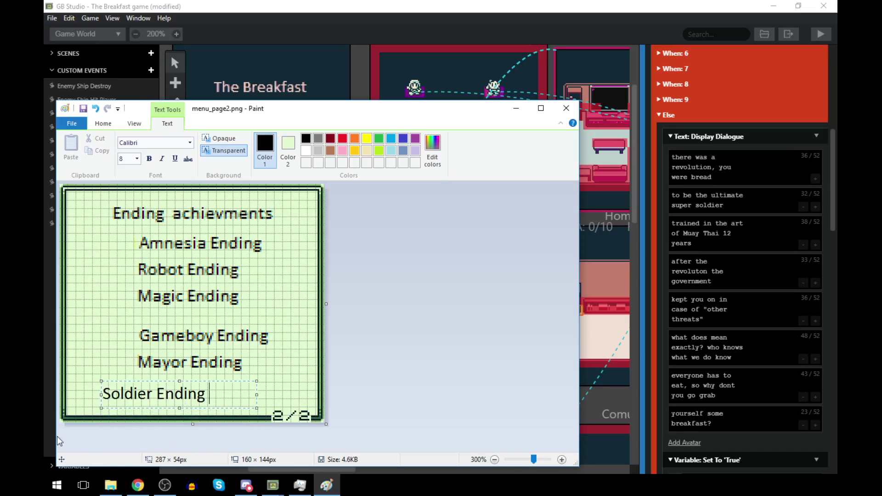
key("alt+Tab")
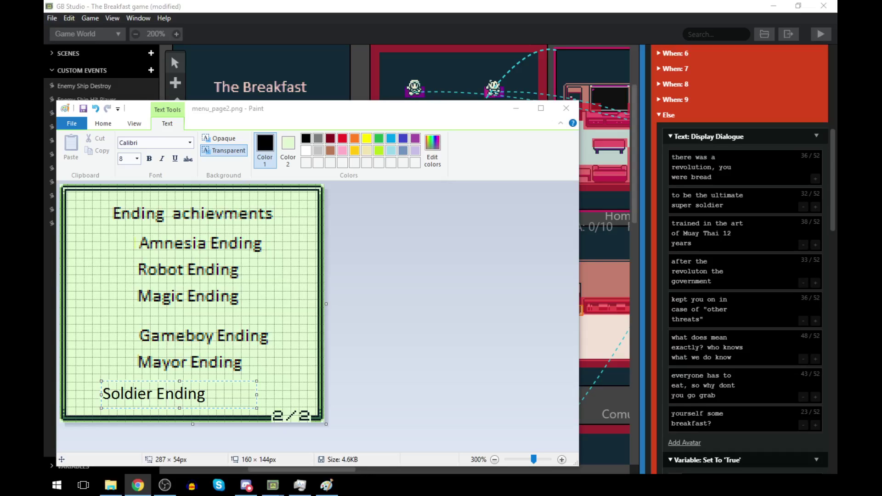
left_click(287, 369)
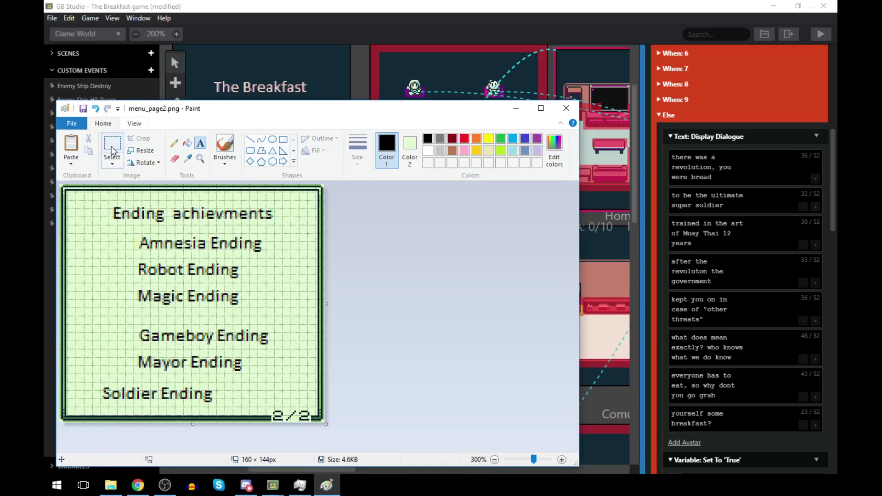
- Move the Soldier Ending label right and slightly up so it lines up with the labels above, closely under Mayor Ending
left_click_drag(101, 385, 223, 408)
key("Right")
key("Right")
key("Right")
key("Right")
key("Right")
key("Right")
key("Right")
key("Right")
key("Right")
key("Right")
key("Right")
key("Right")
key("Right")
key("Right")
key("Right")
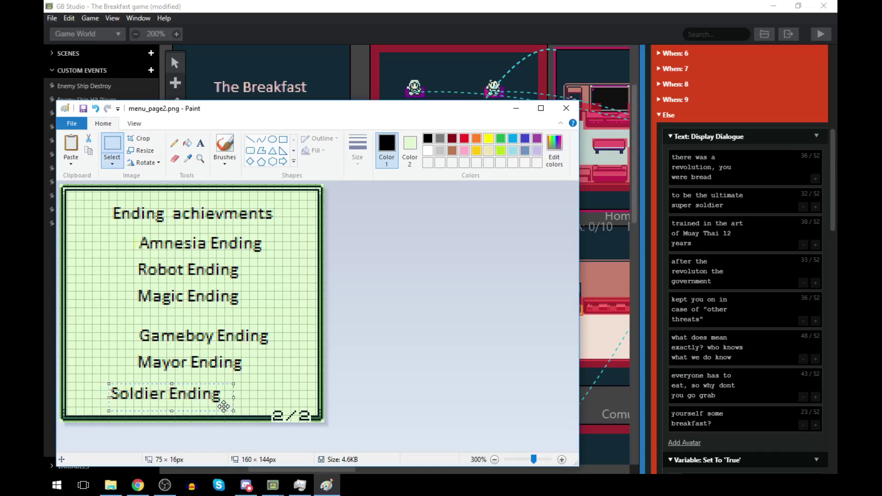
key("Right")
key("Right")
key("Right")
key("Right")
key("Right")
key("Right")
key("Right")
key("Right")
key("Right")
key("Up")
key("Up")
key("Up")
key("Right")
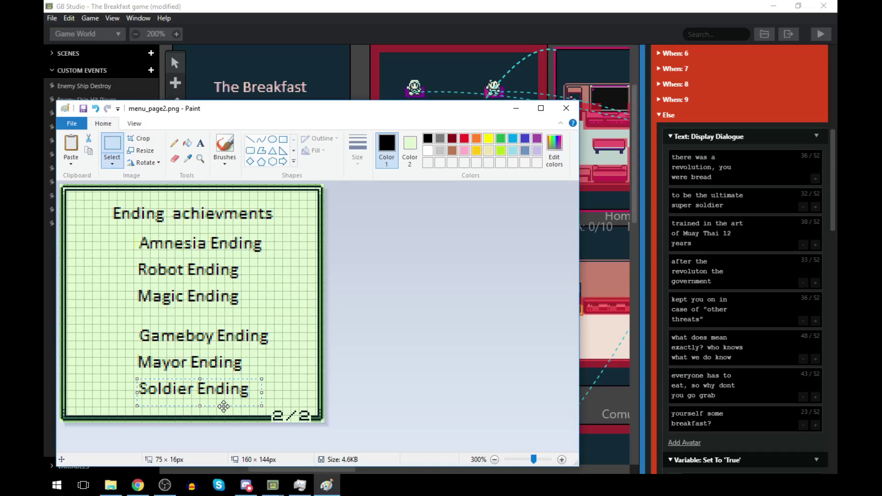
left_click(285, 347)
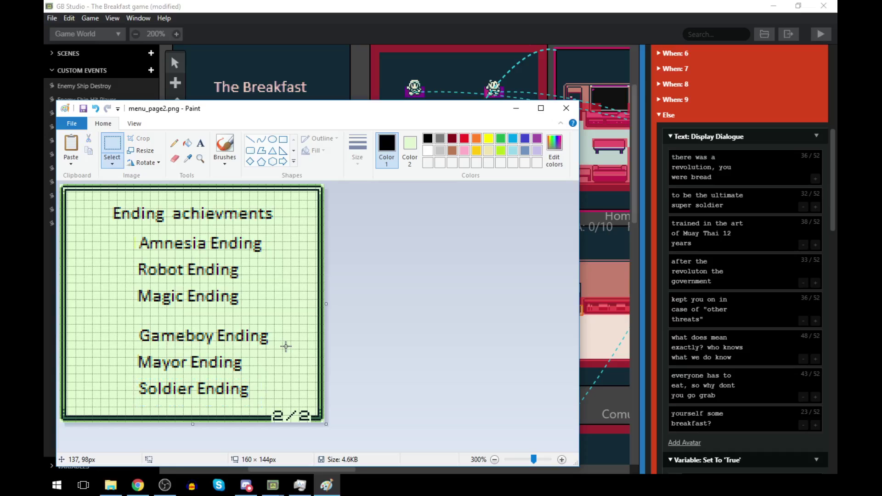
- Return to GB Studio and set the Quest Check variable of the Amnesia Ending checkbox on Menu Page 2 to "amnesia story done"
left_click(516, 107)
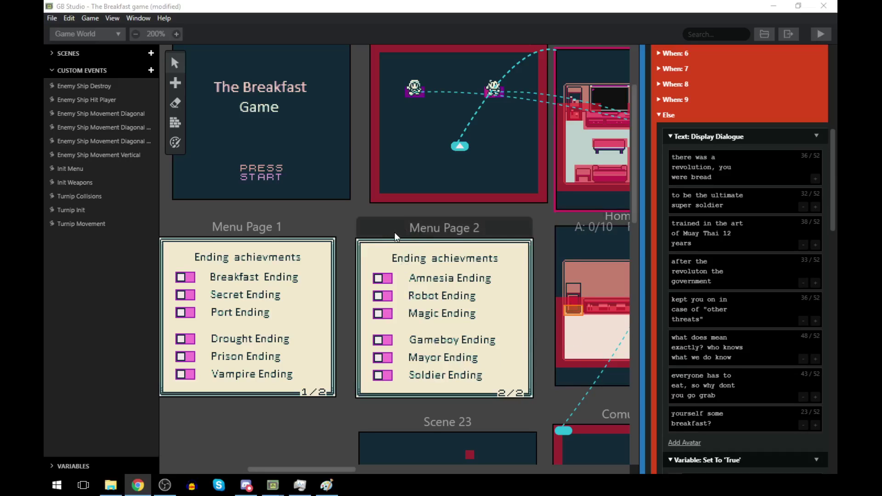
left_click(378, 277)
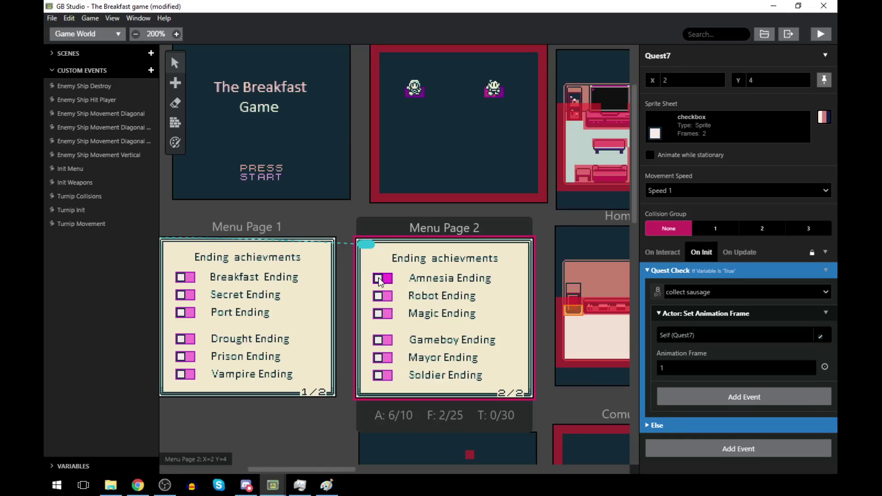
left_click(726, 294)
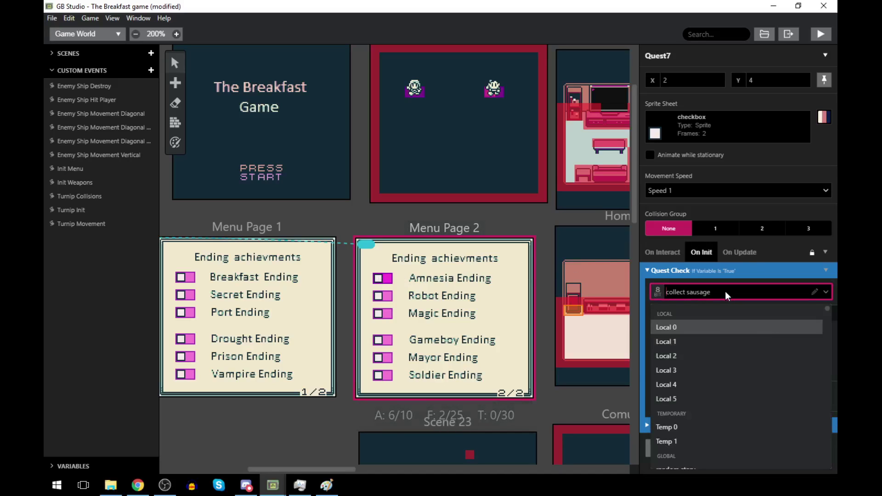
scroll(735, 330, "down", 5)
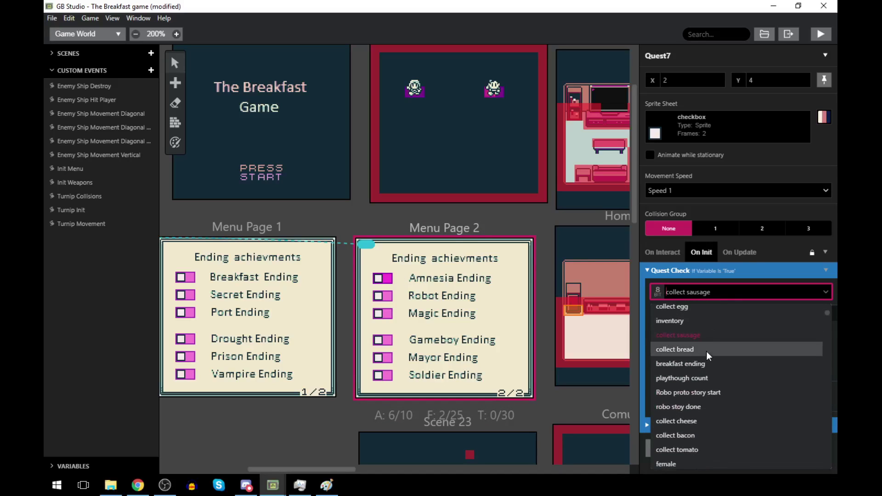
type("am")
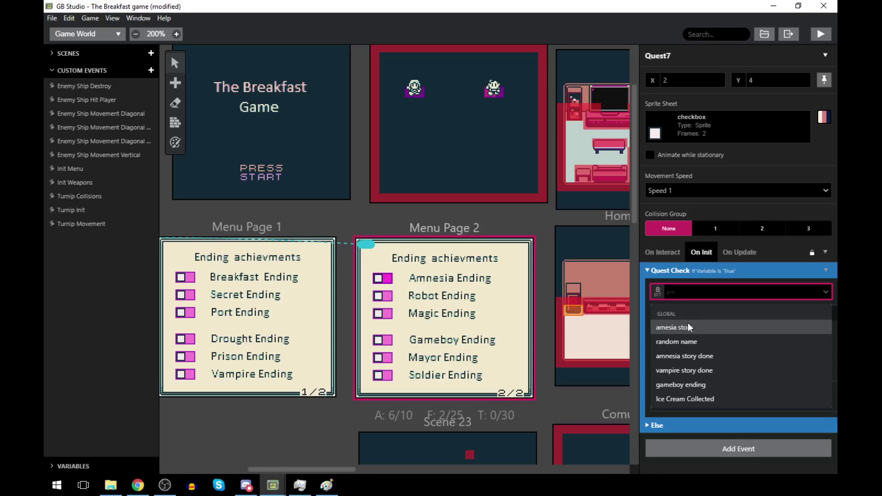
left_click(684, 356)
- Set the Quest Check variable of the Robot Ending checkbox on Menu Page 2 to "robo stoy done"
left_click(390, 298)
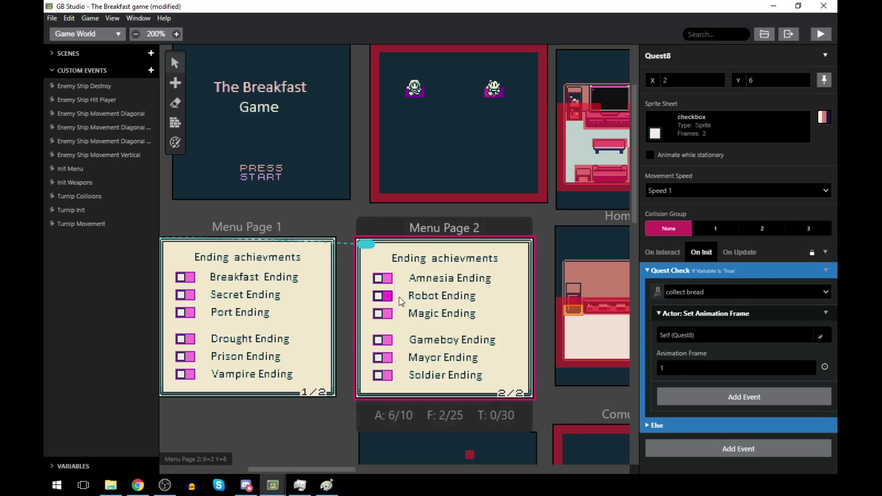
left_click(749, 292)
type("robo")
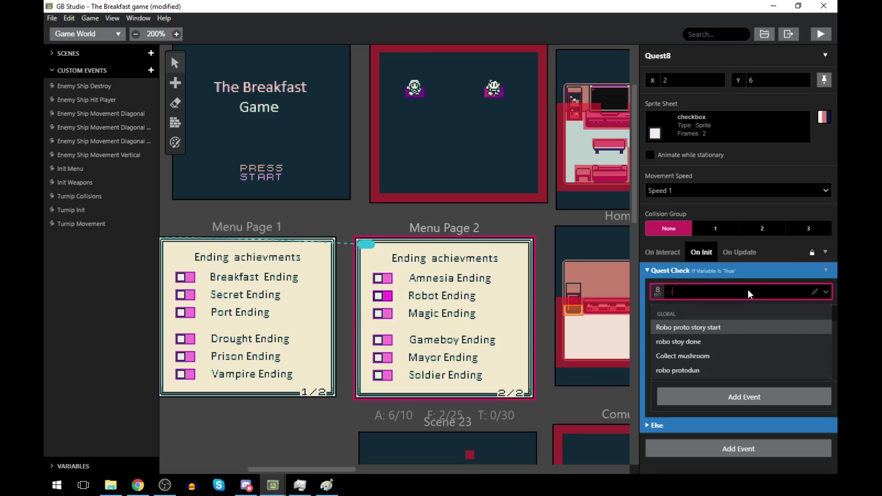
left_click(693, 342)
- Search the variable choices for the Magic Ending checkbox's Quest Check on Menu Page 2 for "mag" and "story"
left_click(379, 314)
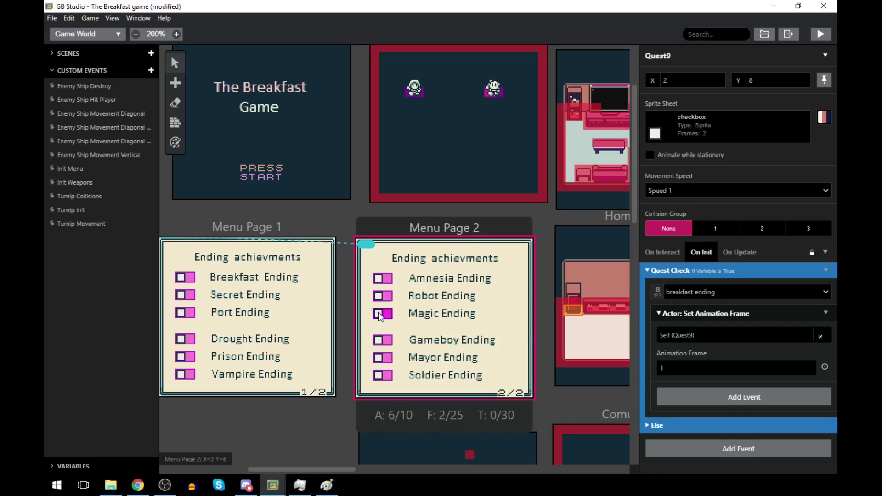
left_click(706, 294)
type("mag")
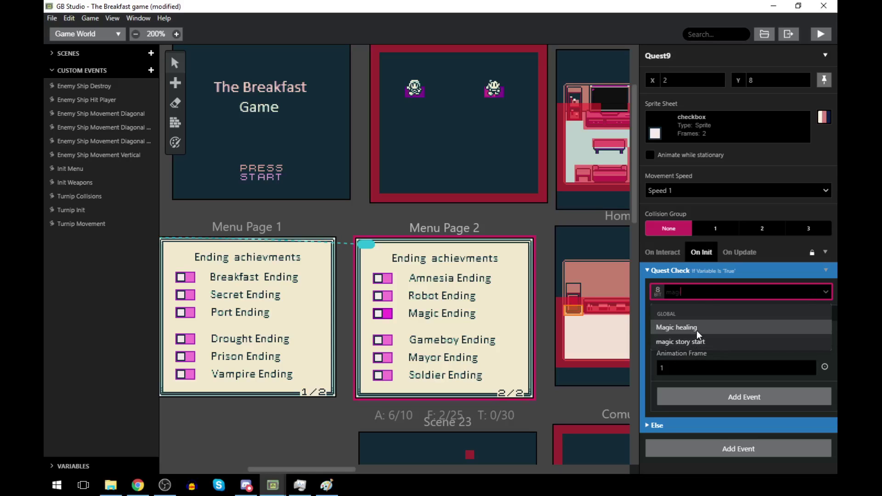
key("BackSpace")
key("BackSpace")
key("BackSpace")
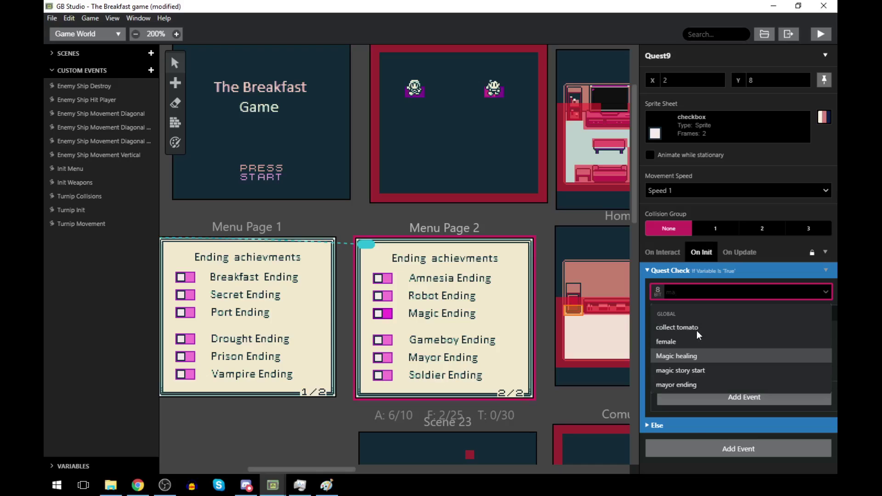
type("story")
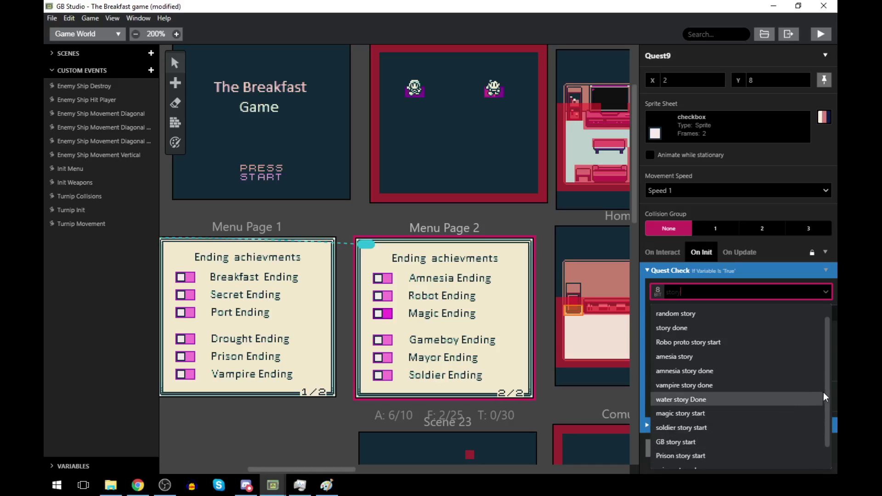
left_click_drag(823, 394, 823, 428)
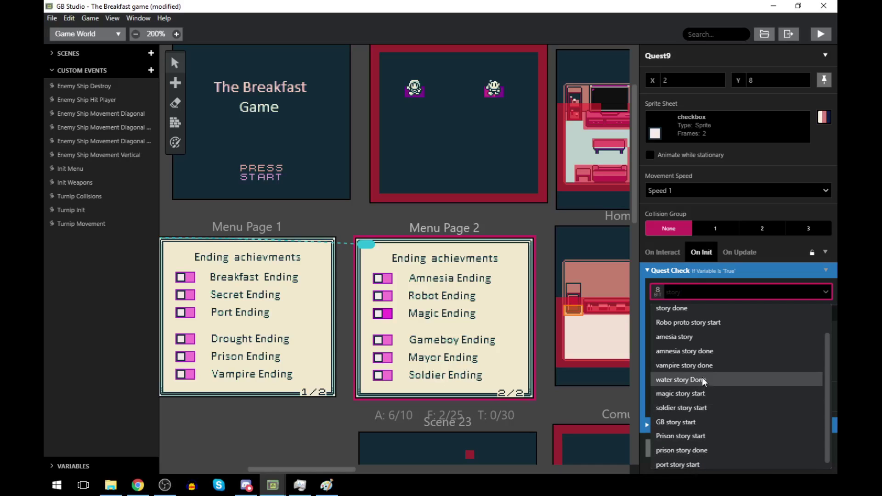
- Set the Quest Check variable of the Gameboy Ending checkbox on Menu Page 2 to "gameboy ending"
left_click(379, 341)
left_click(770, 292)
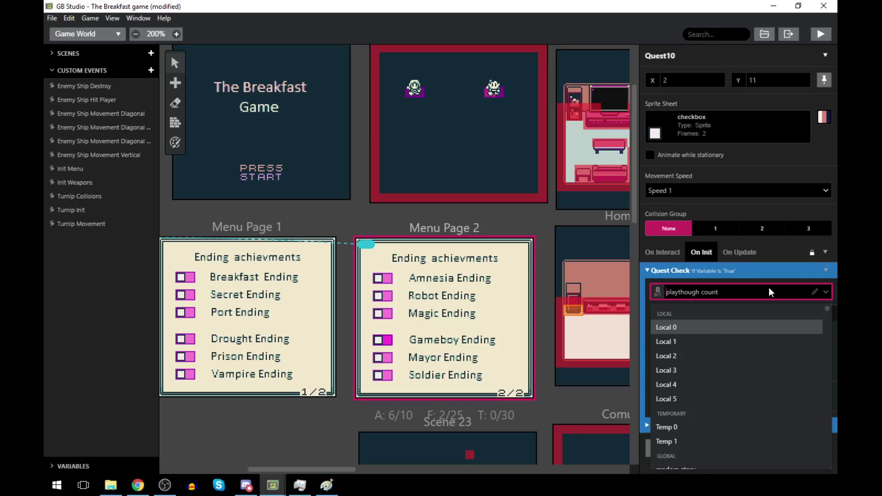
type("gam")
key("Return")
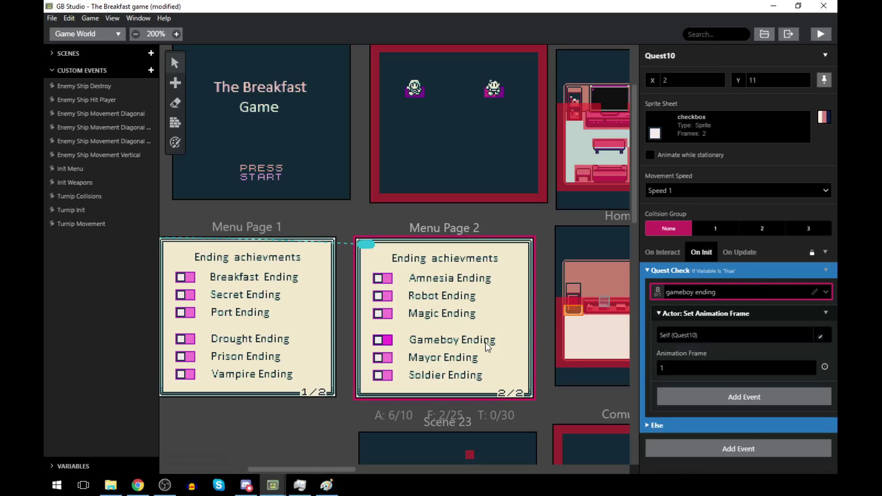
- Set the Quest Check variable of the Mayor Ending checkbox on Menu Page 2 to "mayor ending"
left_click(377, 365)
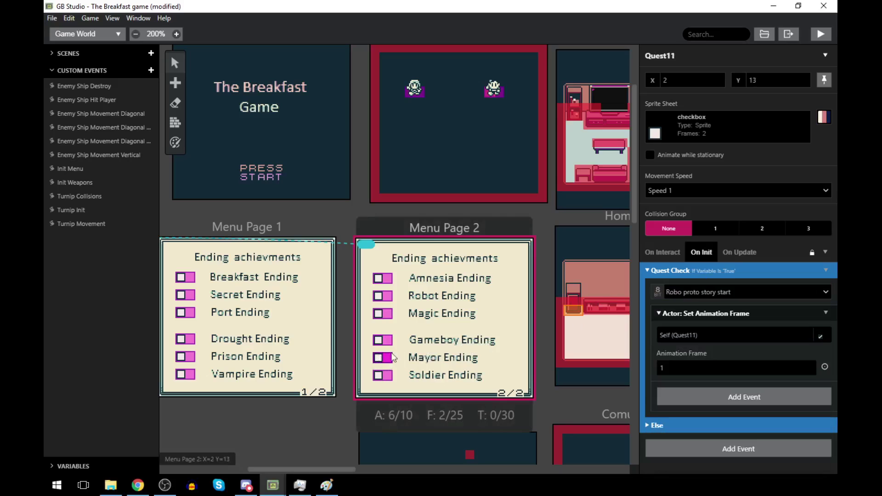
left_click(698, 292)
type("may")
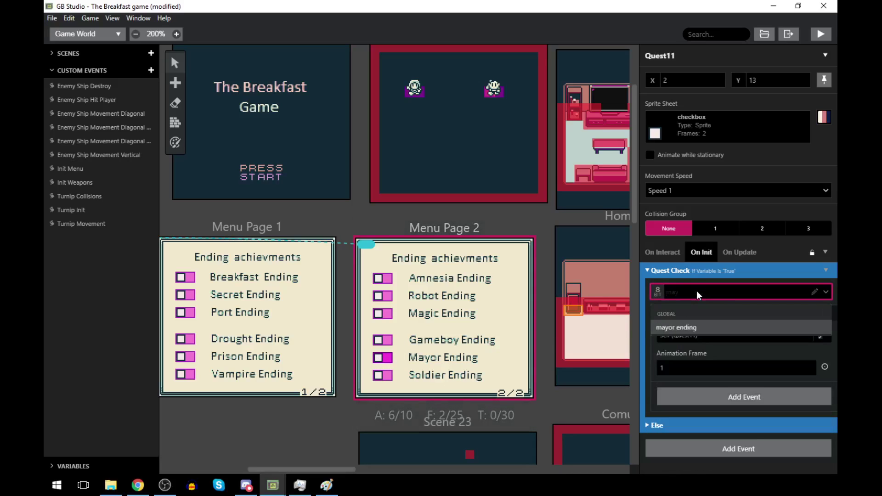
key("Return")
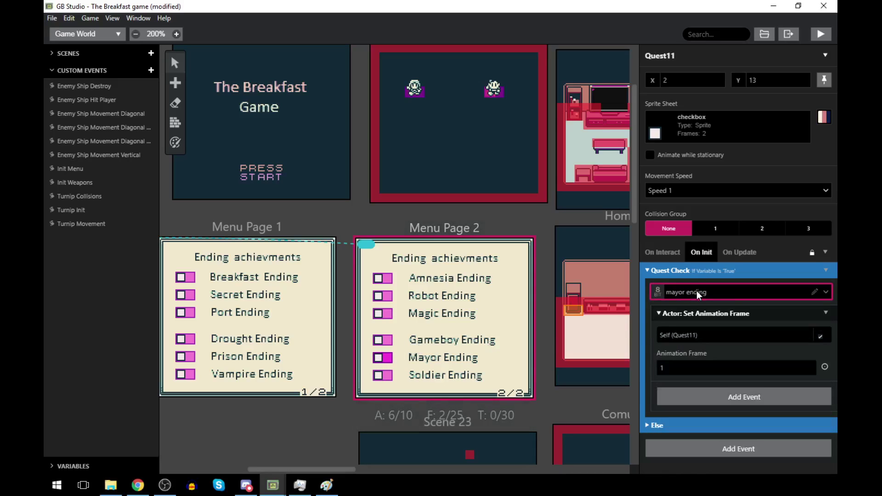
- Set the Quest Check variable of the Soldier Ending checkbox on Menu Page 2 to "soldier ending"
left_click(383, 377)
left_click(710, 294)
type("sold")
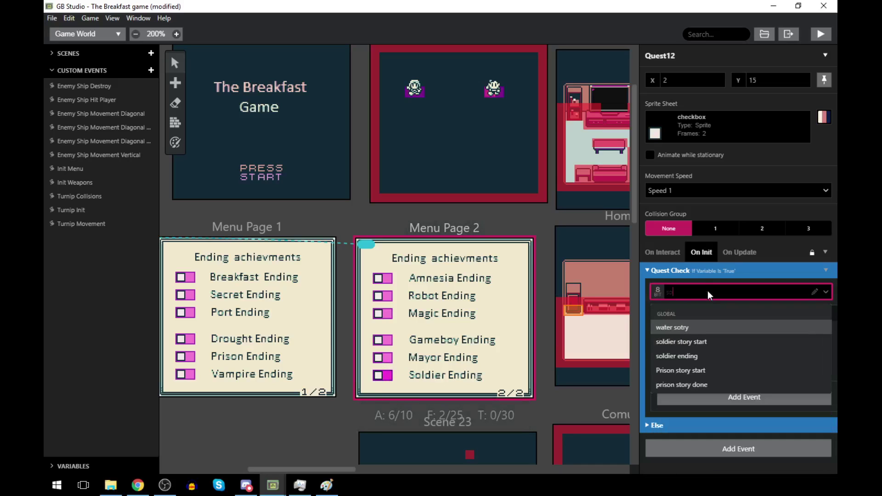
key("Return")
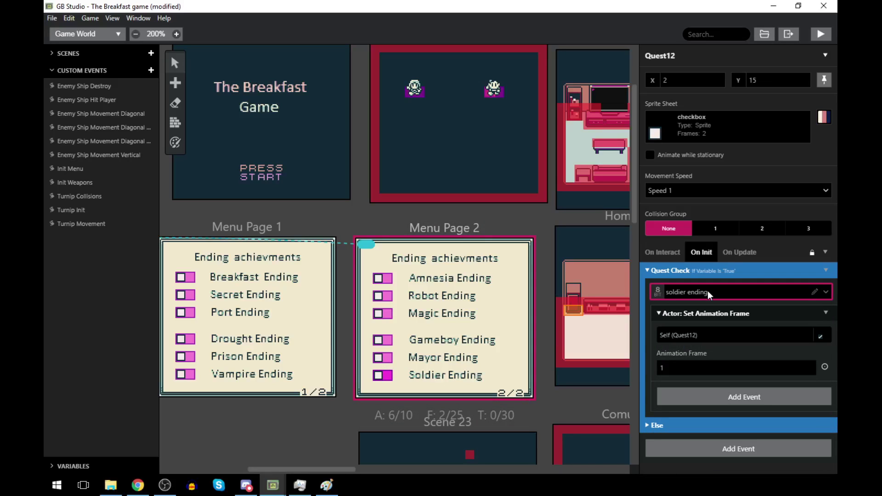
- Look through the variables matching "end" for one that fits the Magic Ending checkbox's Quest Check
left_click(384, 314)
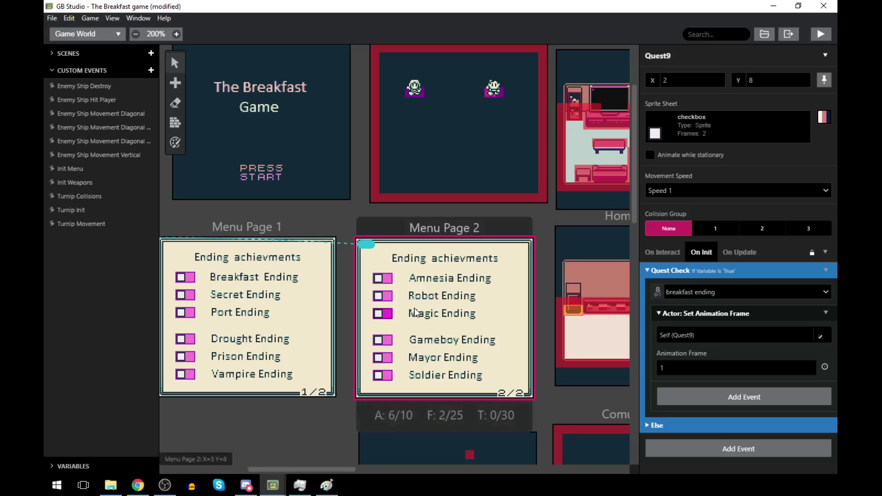
left_click(737, 291)
type("end")
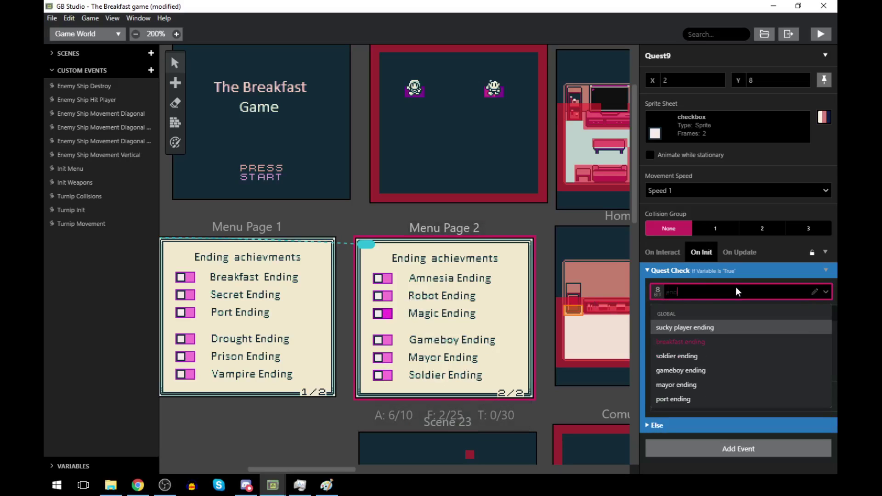
key("Down")
key("Down")
key("Down")
key("Down")
key("Down")
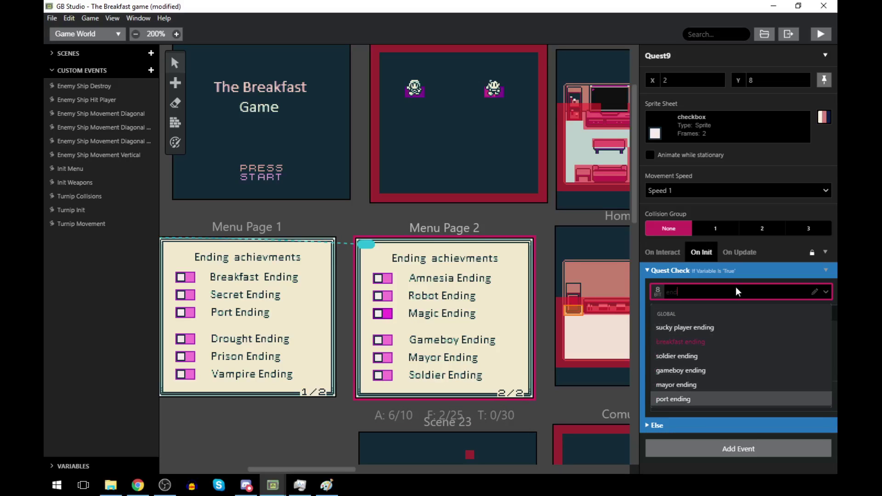
scroll(232, 269, "up", 3)
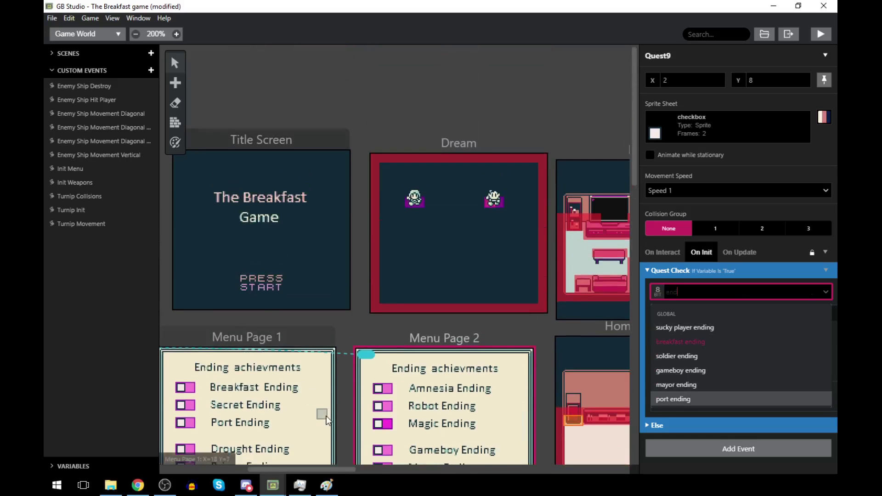
- Examine the When: 8 and When: 7 branches of the Home scene's random story Switch for the magic story's completion variable
left_click(605, 158)
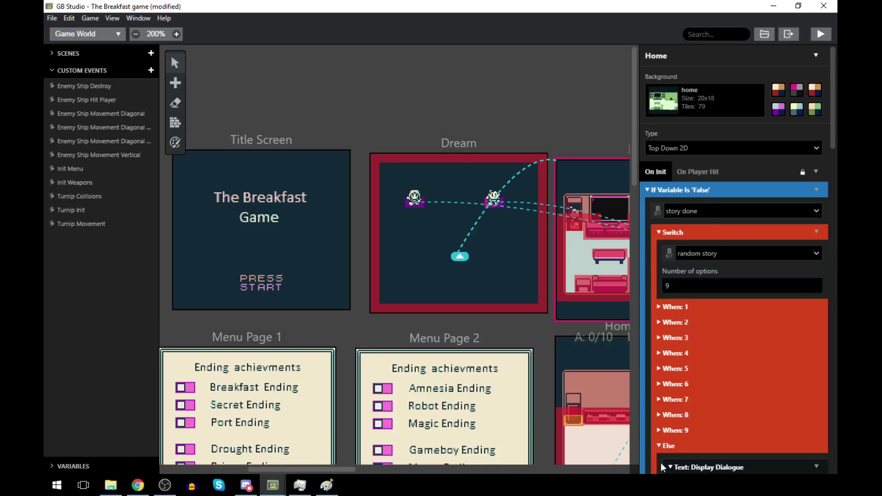
left_click(659, 446)
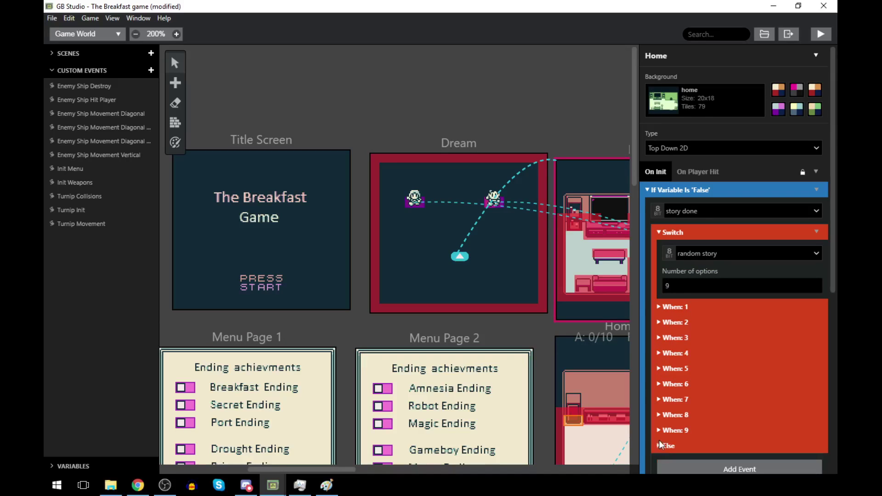
left_click(659, 415)
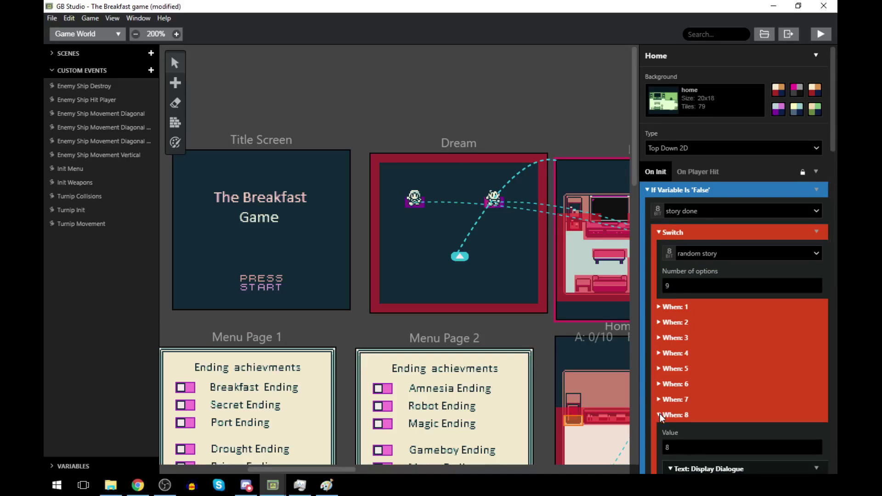
scroll(659, 412, "down", 3)
scroll(464, 340, "down", 1)
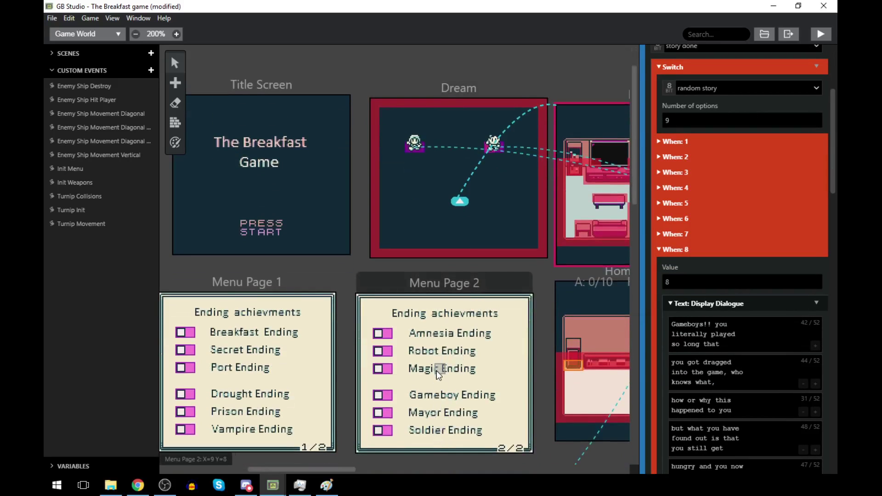
left_click(659, 250)
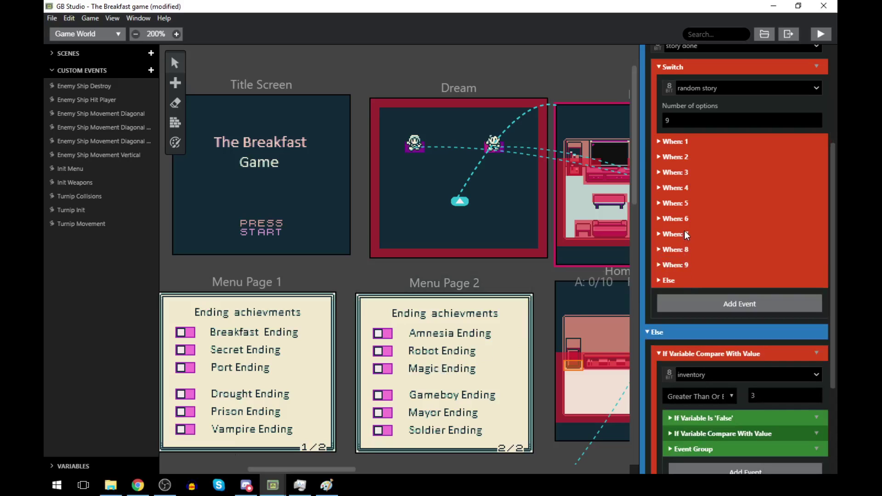
left_click(657, 234)
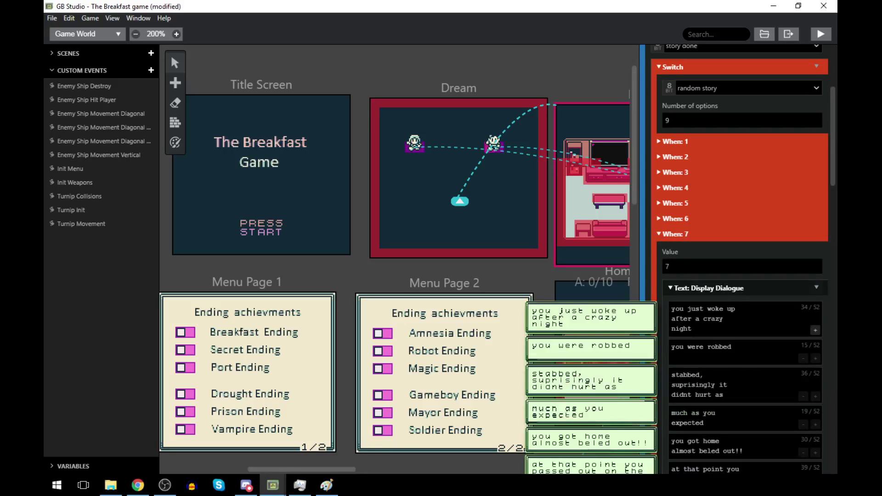
scroll(734, 310, "down", 10)
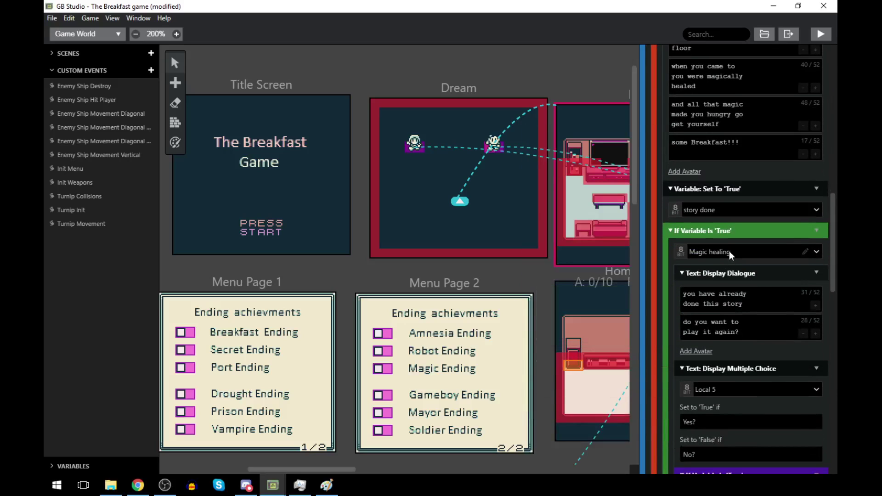
- Set the Quest Check variable of the Magic Ending checkbox on Menu Page 2 to "Magic healing"
left_click(383, 369)
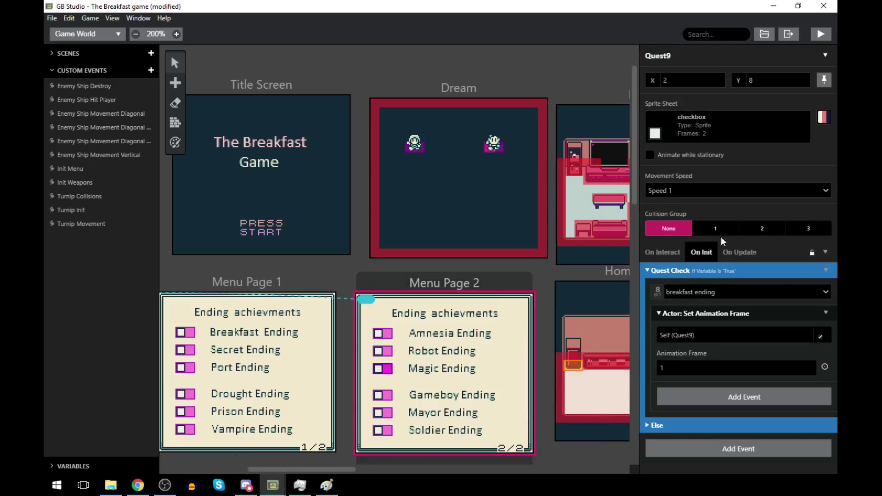
left_click(710, 292)
type("ma")
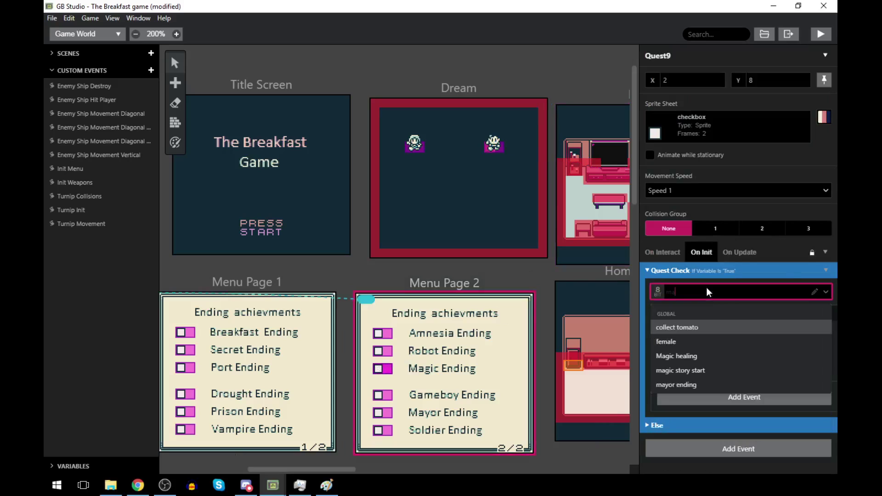
type("gi")
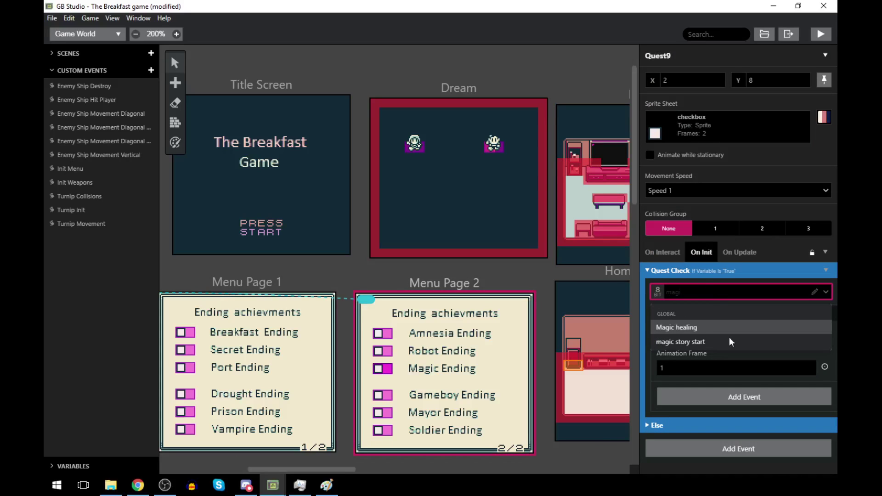
left_click(692, 328)
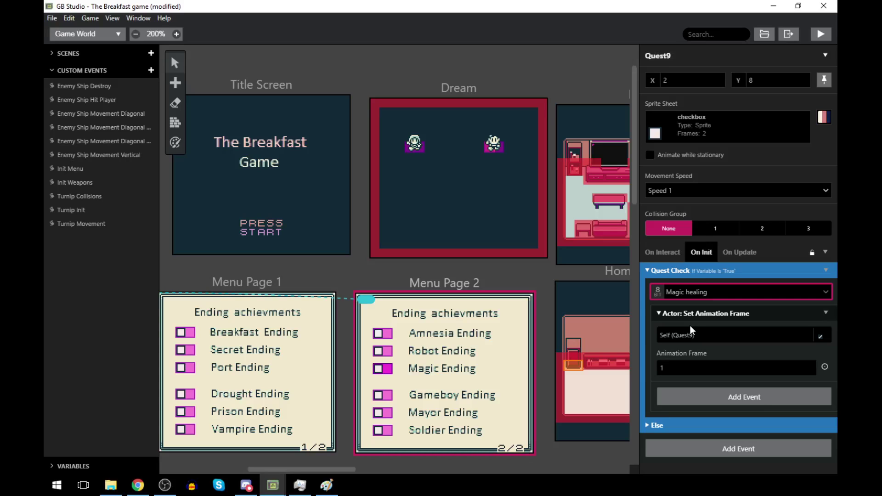
- Review the On Init scripts of the Menu Page 1 and Menu Page 2 scenes
left_click(231, 284)
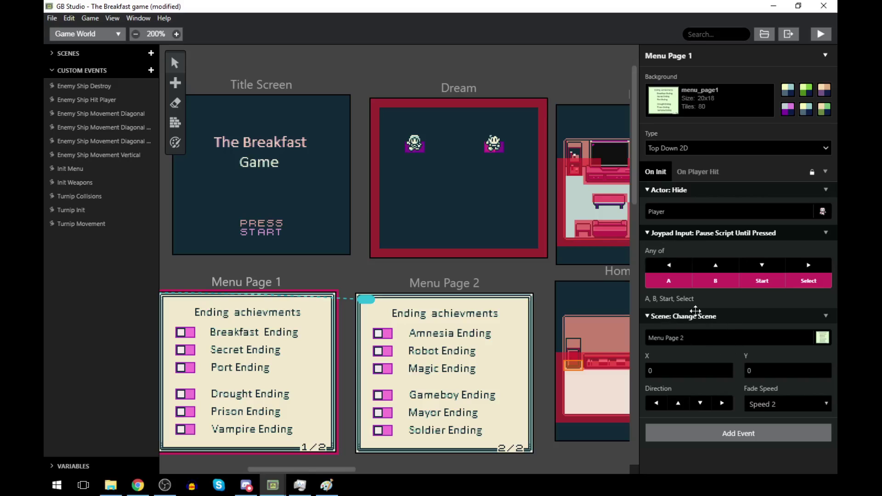
left_click(447, 285)
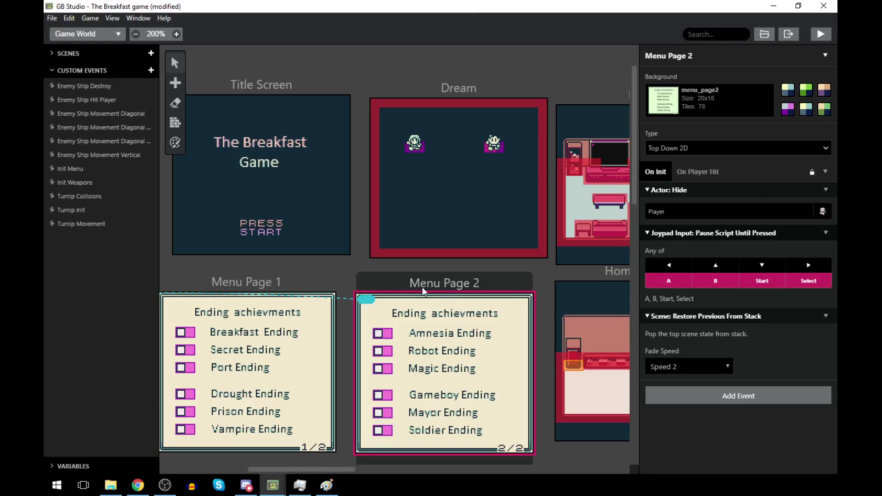
left_click(297, 278)
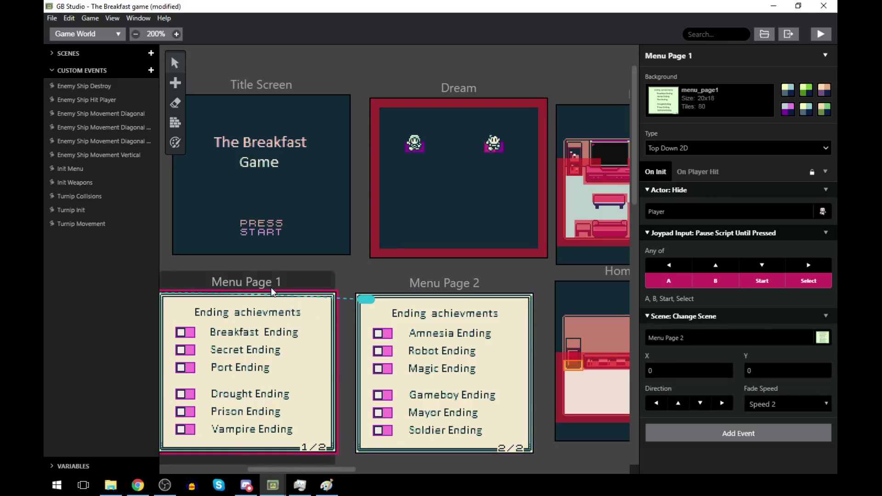
- Collapse the playthrough number dialogue in the Dream scene's On Init script and add a Joypad Input: Attach Script To Button event at its end
scroll(275, 322, "down", 2)
scroll(307, 354, "up", 2)
left_click_drag(316, 467, 334, 459)
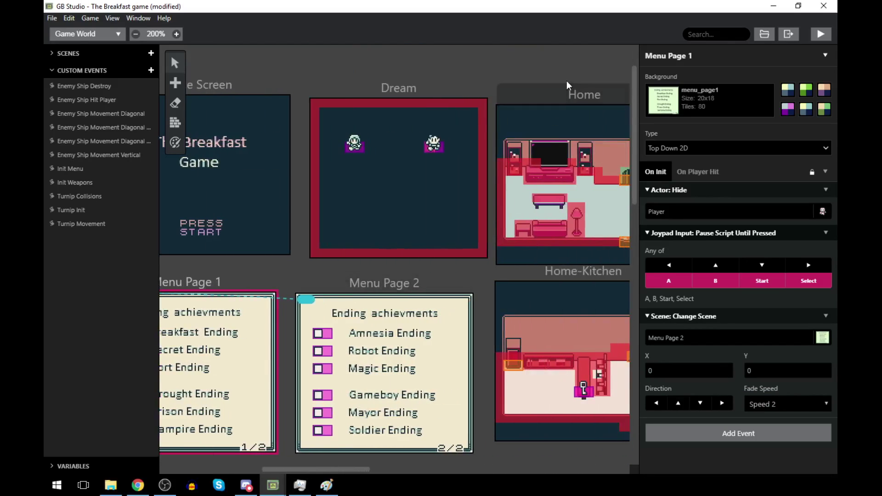
left_click(391, 86)
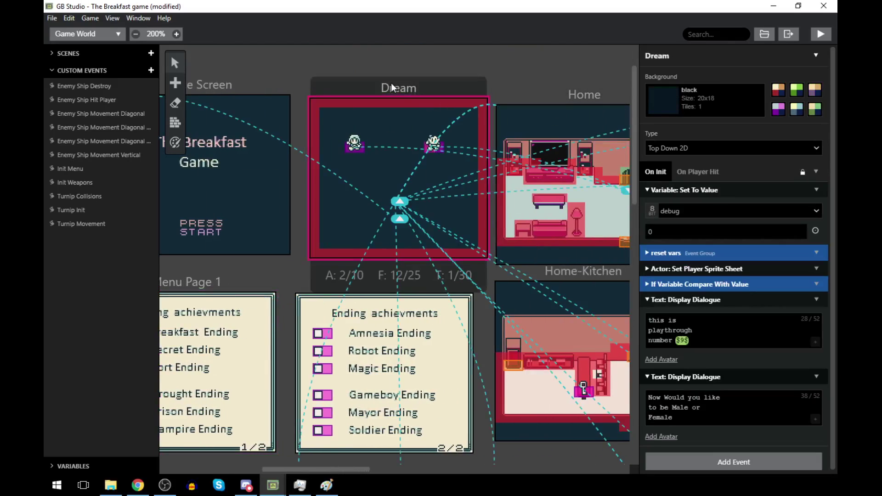
left_click(647, 297)
left_click(686, 399)
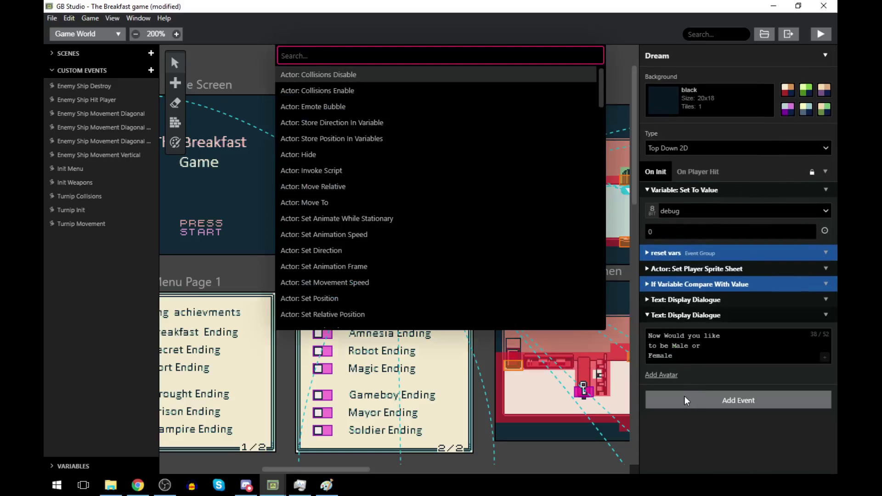
type("attach")
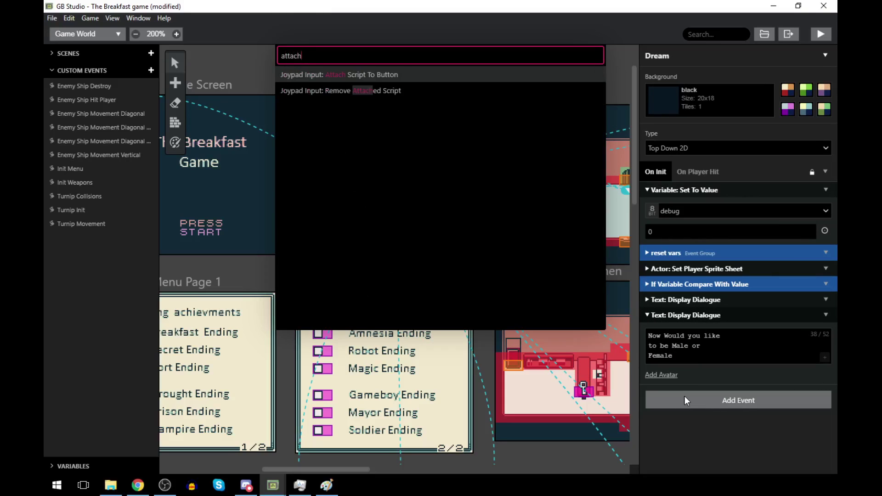
key("Return")
scroll(754, 412, "down", 2)
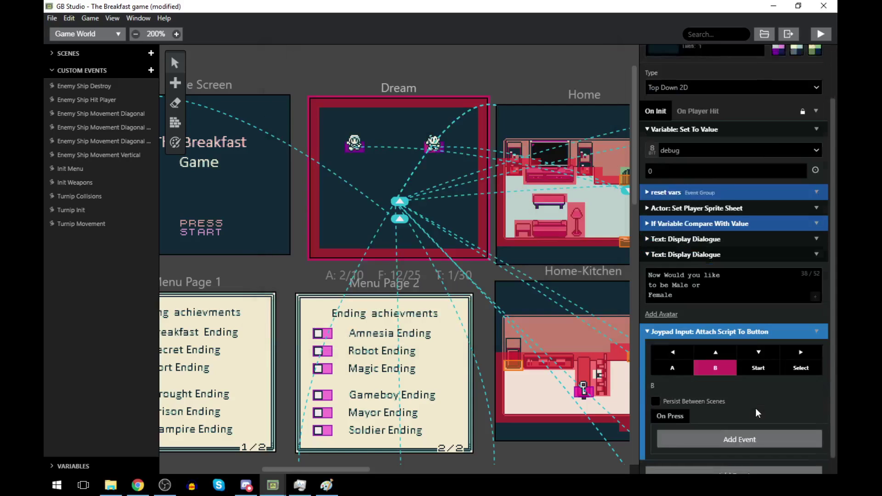
- Set the attached script's button to Start only and enable Persist Between Scenes
left_click(756, 351)
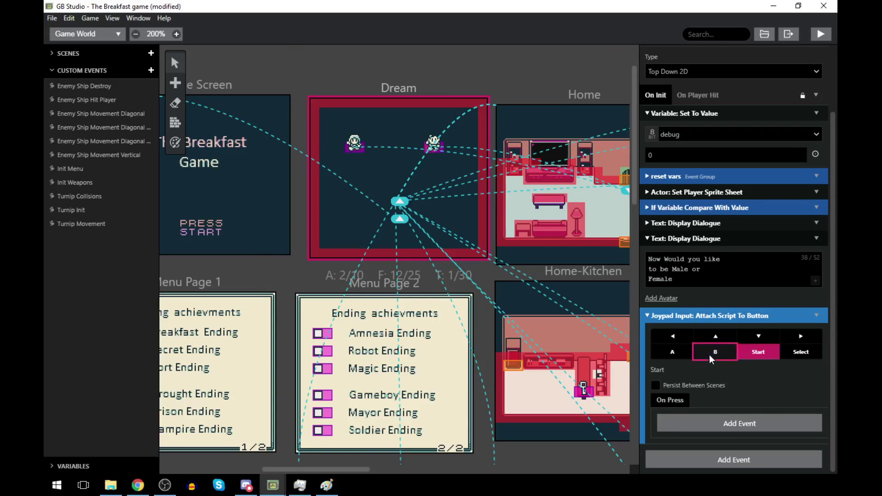
left_click(687, 386)
scroll(764, 384, "down", 1)
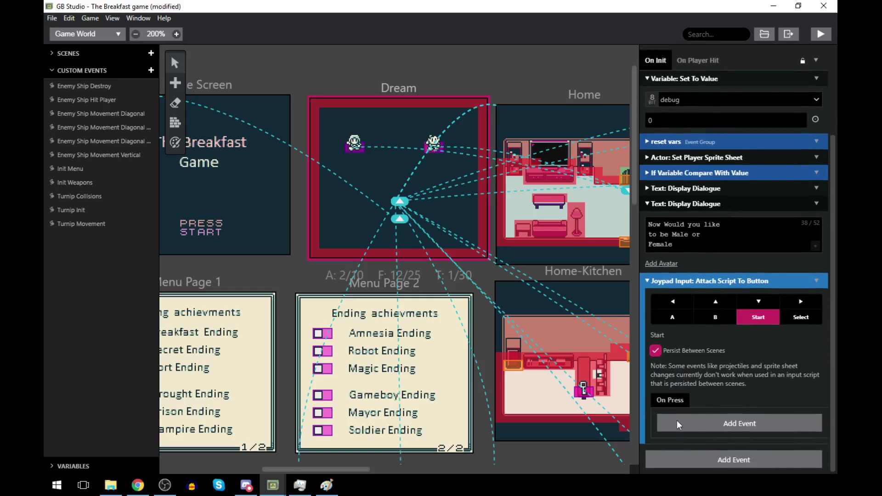
- Add a Scene: Store Current On Stack event to the Start button's On Press script
left_click(707, 426)
type("store")
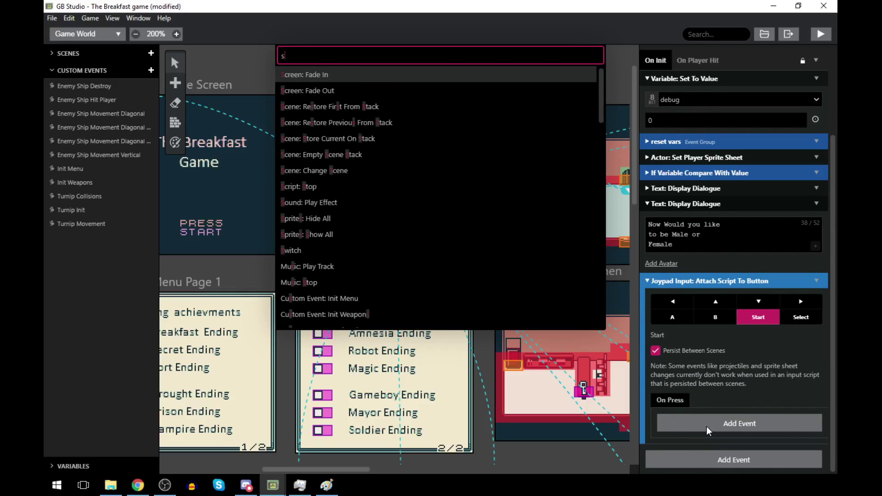
key("Down")
key("Down")
key("Down")
key("Down")
key("Down")
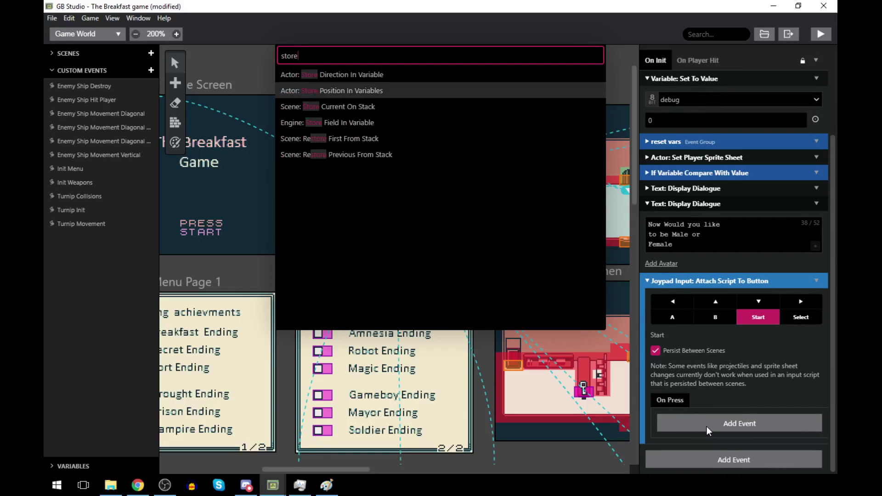
key("Up")
key("Up")
key("Up")
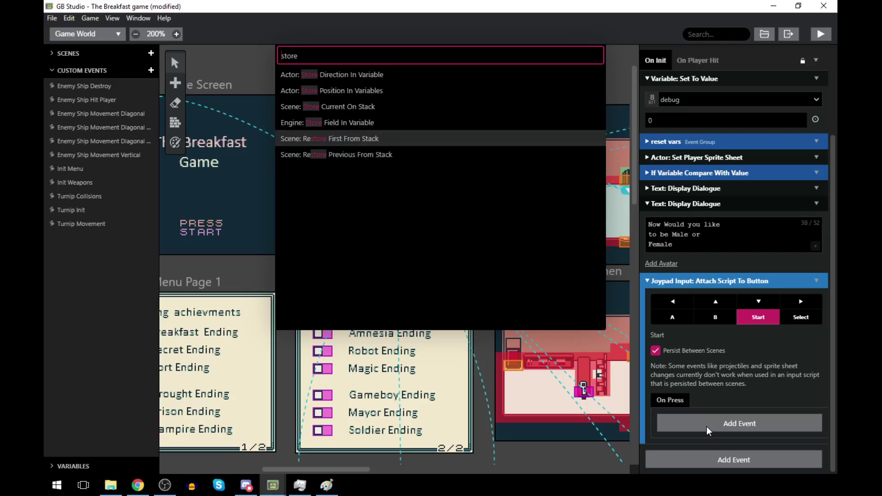
key("Return")
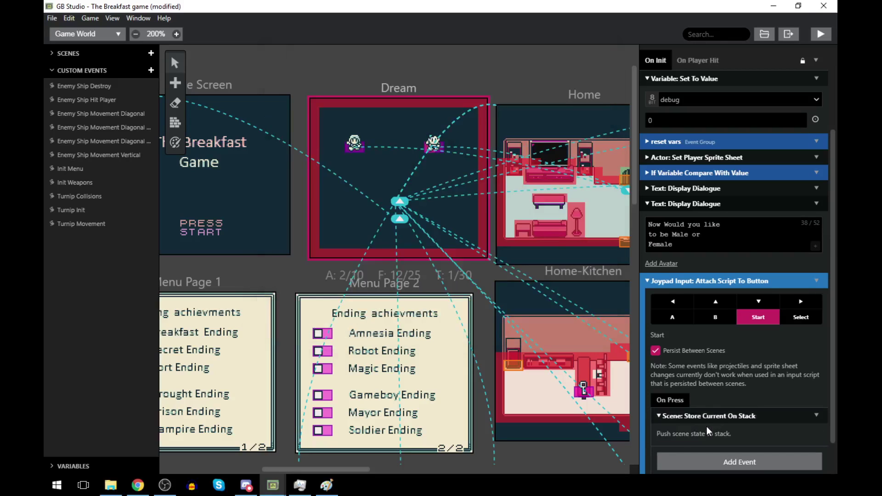
scroll(692, 373, "down", 1)
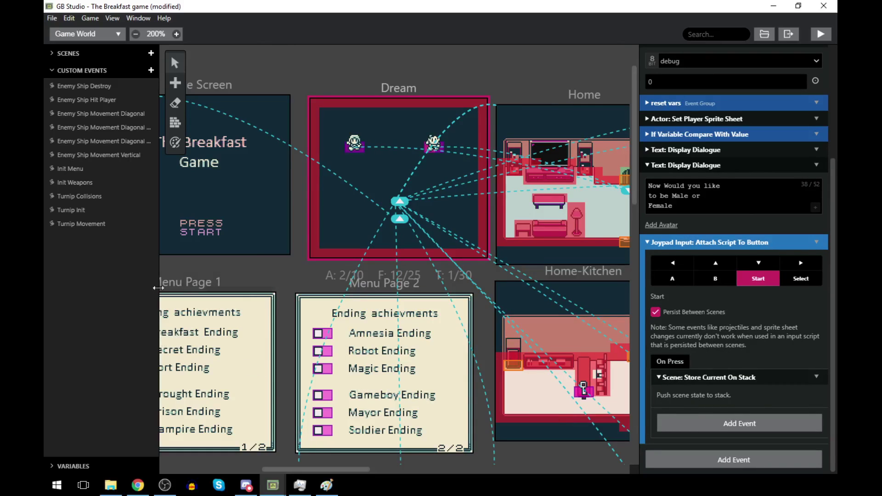
- Build and run the game, and start it from the title screen
left_click(239, 281)
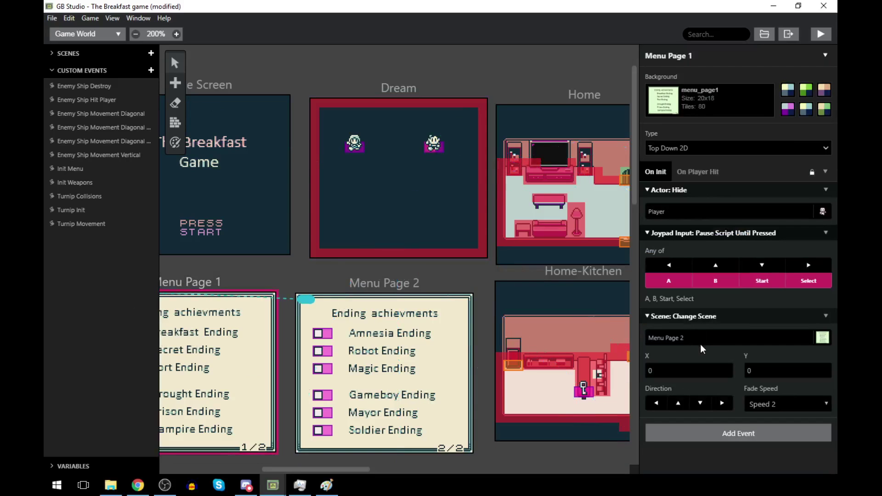
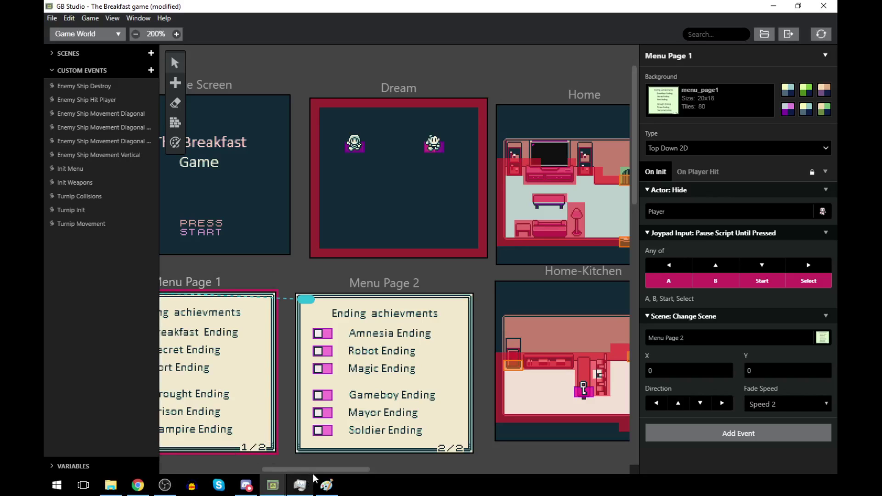
left_click(826, 33)
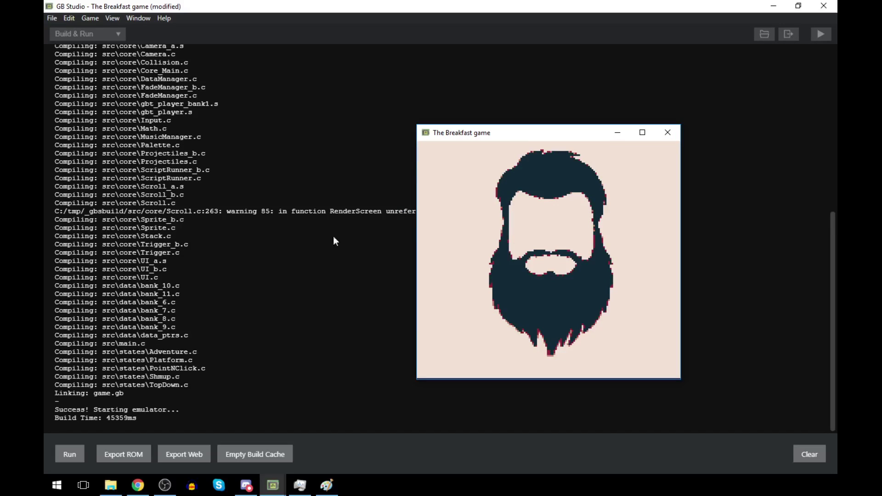
key("Return")
key("Down")
key("Up")
key("x")
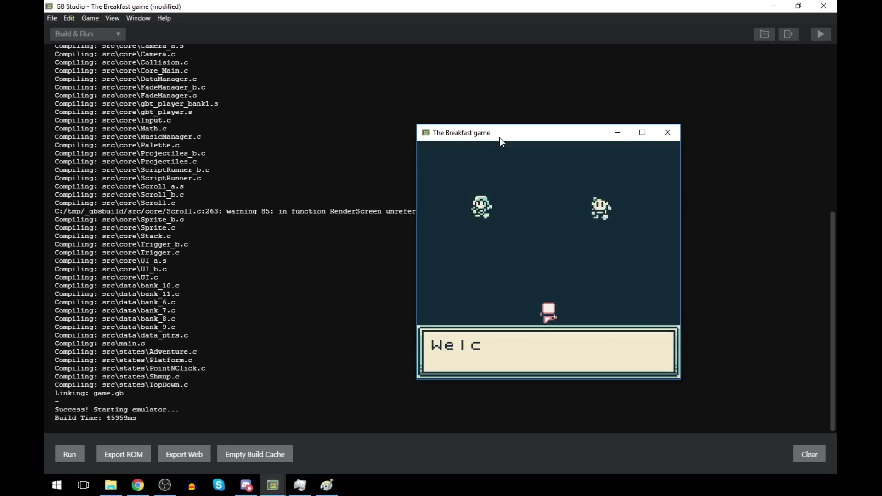
- Play through the Dream scene's opening dialogue and walk the player up towards the two characters
key("z")
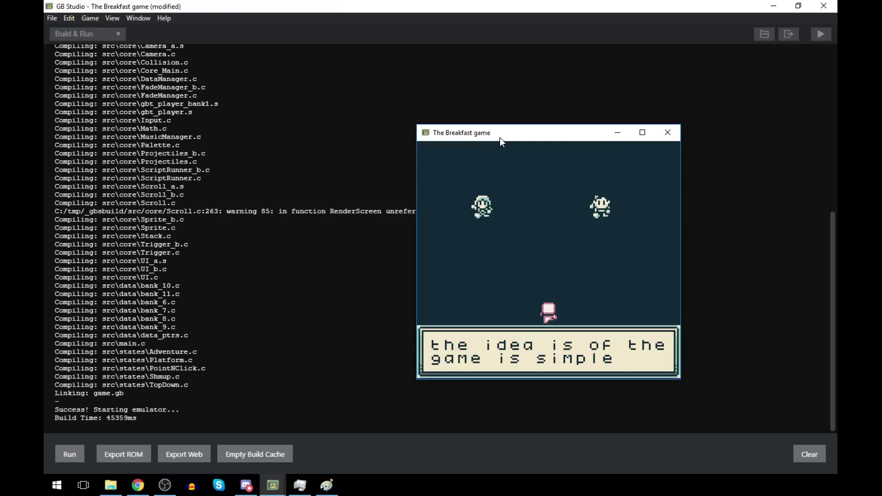
key("z")
key("z")
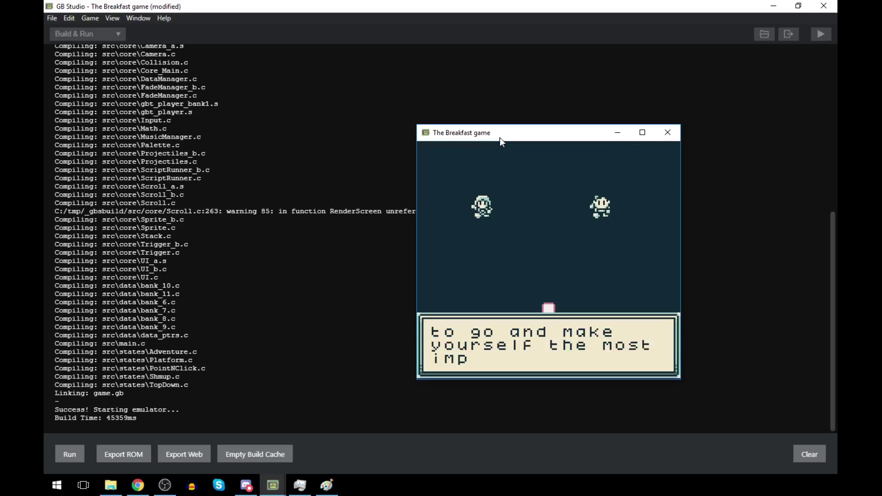
key("z")
key("z")
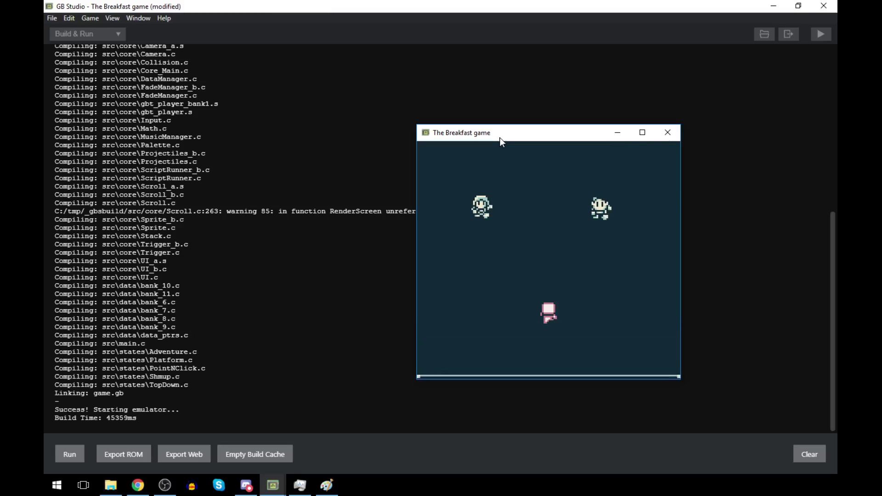
key("z")
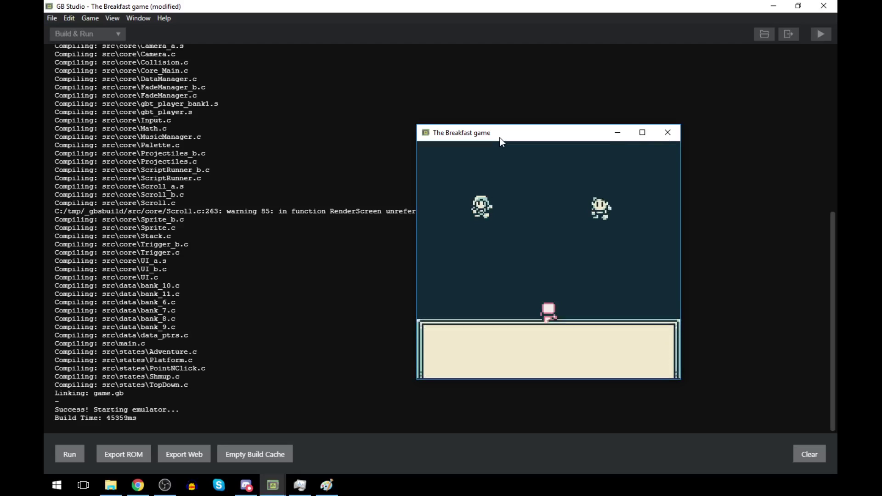
key("z")
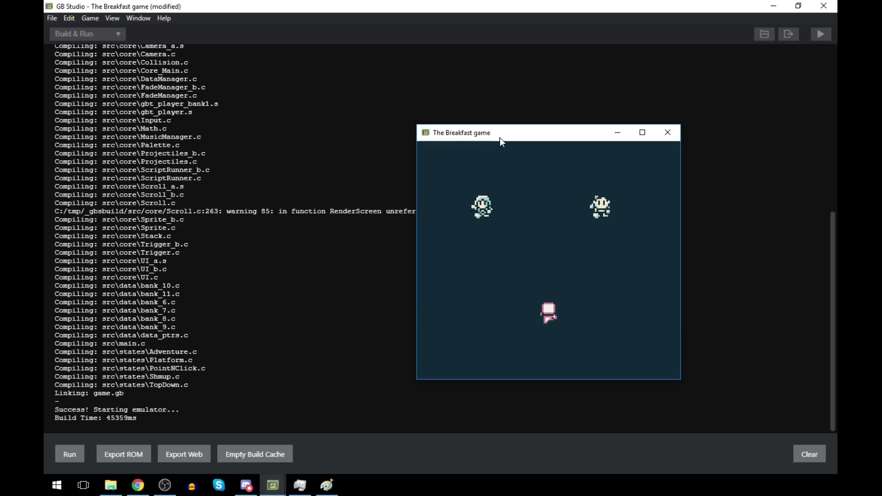
key("Right")
key("Up")
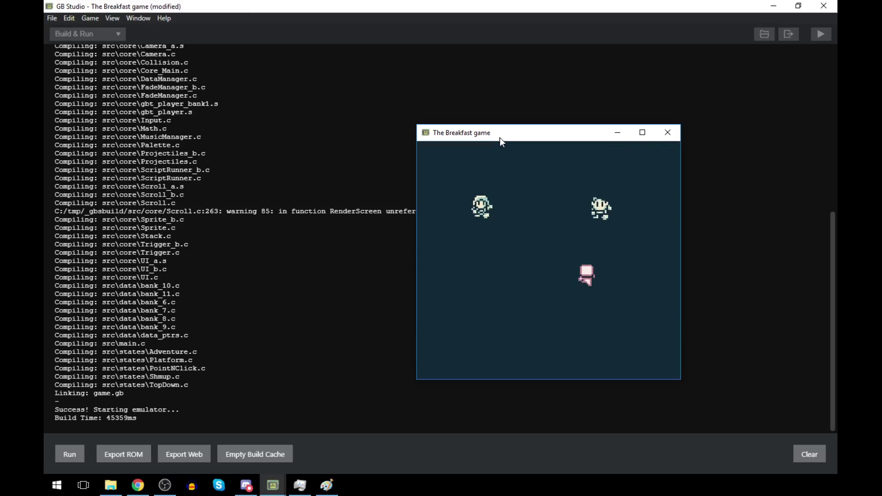
left_click(138, 485)
left_click(286, 5)
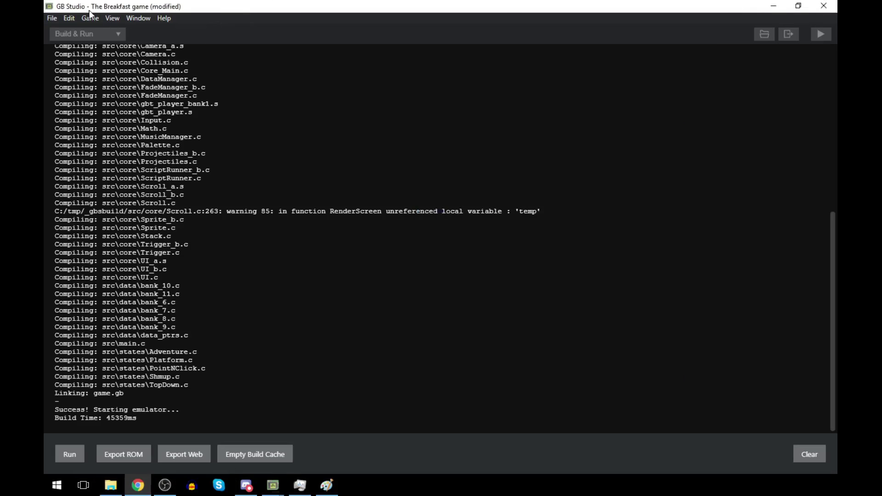
- Return to the Game World and add a Scene: Change Scene event after Store Current On Stack in the Dream scene's Start button script
left_click(88, 34)
left_click(110, 54)
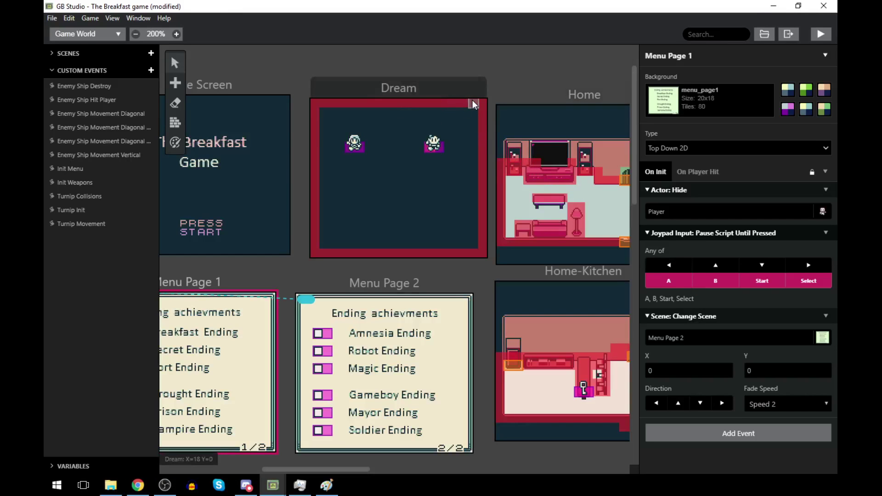
left_click(453, 87)
scroll(734, 359, "down", 2)
scroll(734, 359, "down", 1)
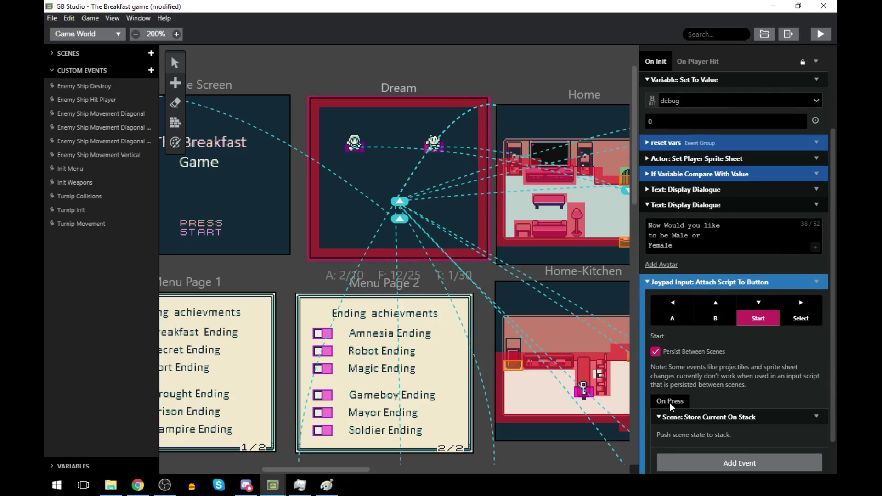
scroll(701, 370, "down", 1)
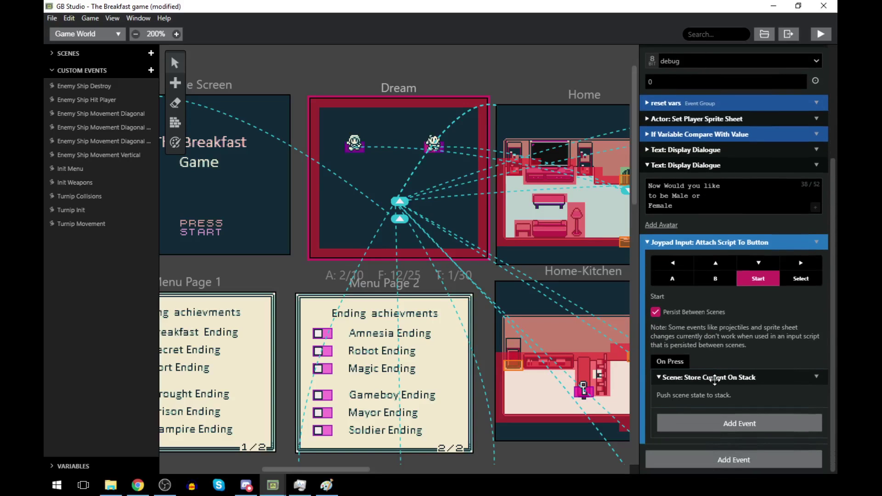
left_click(738, 423)
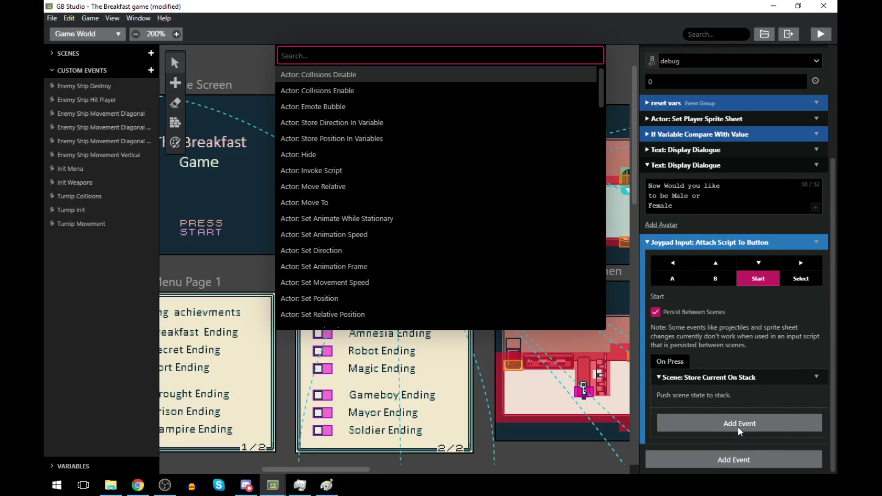
type("sw")
key("Down")
key("Return")
scroll(742, 407, "down", 1)
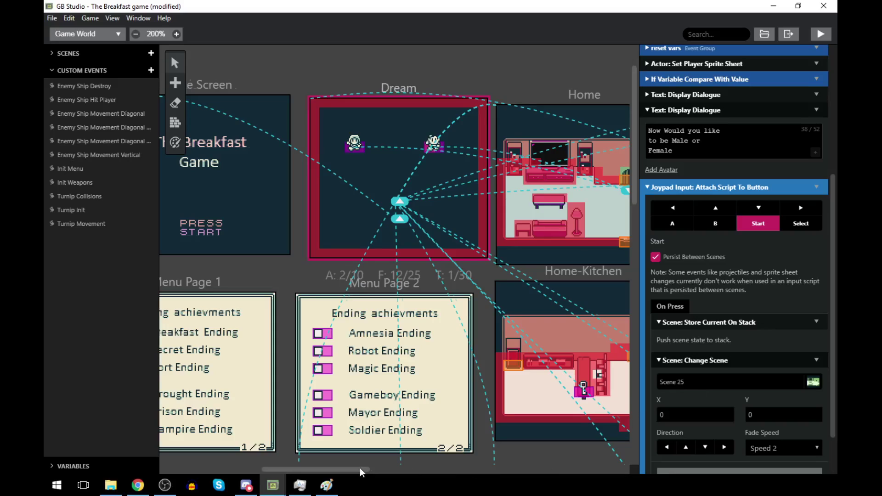
- Set the target of the new Change Scene event to Menu Page 1
scroll(359, 467, "left", 2)
left_click(702, 383)
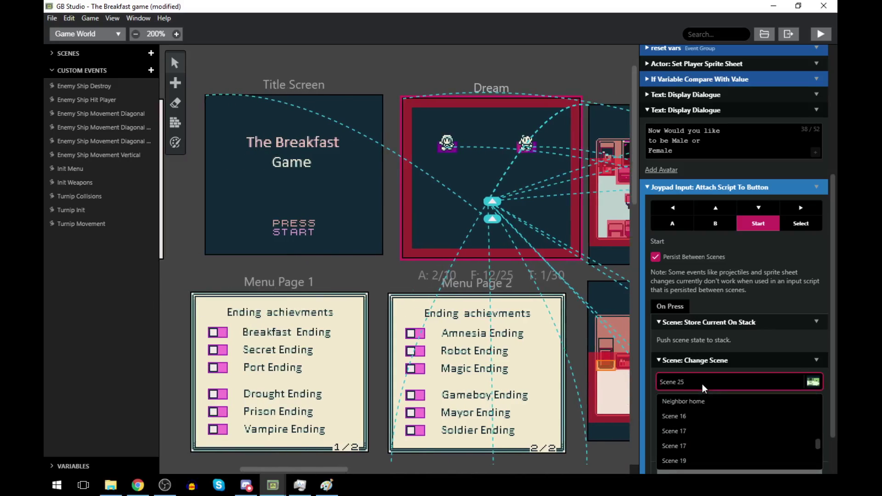
type("manu")
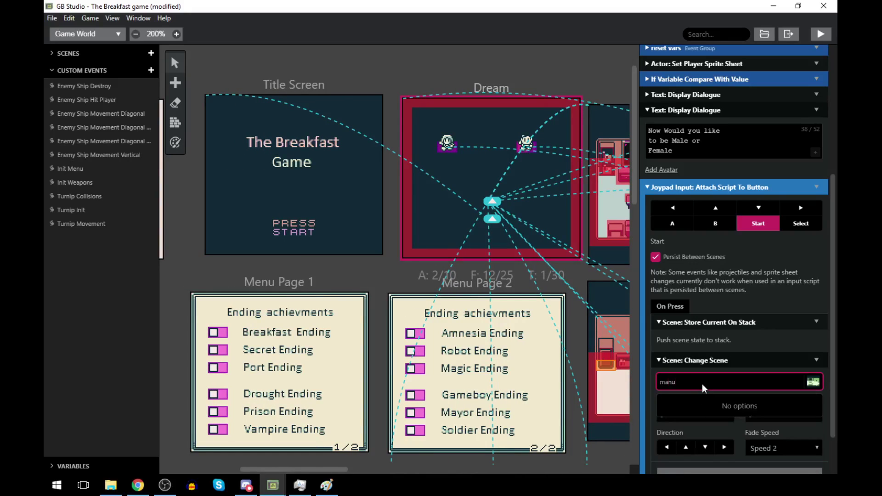
key("BackSpace")
key("BackSpace")
key("BackSpace")
type("enu")
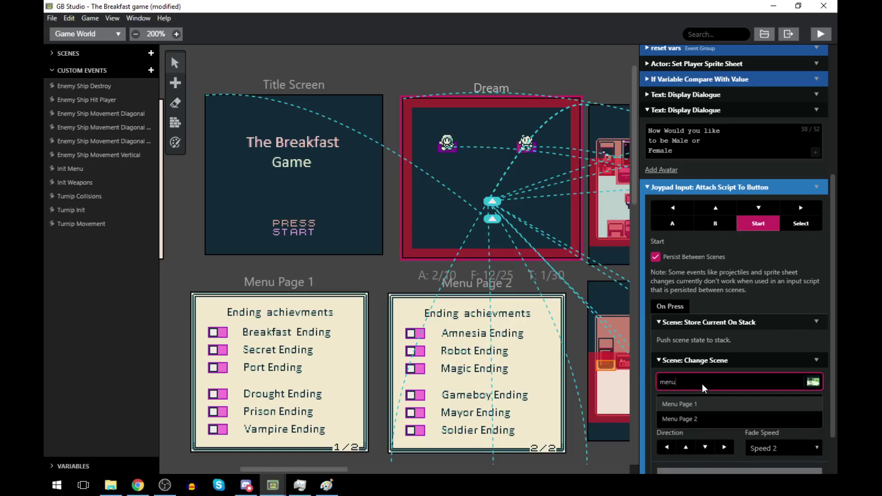
key("Down")
key("Up")
key("Return")
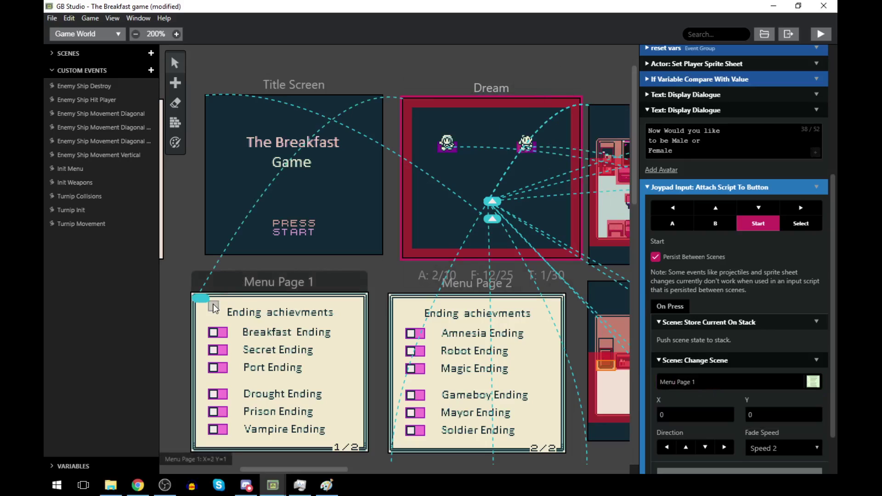
- Run the game again, advance through the Dream scene's dialogue and open the ending achievements menu
left_click(259, 281)
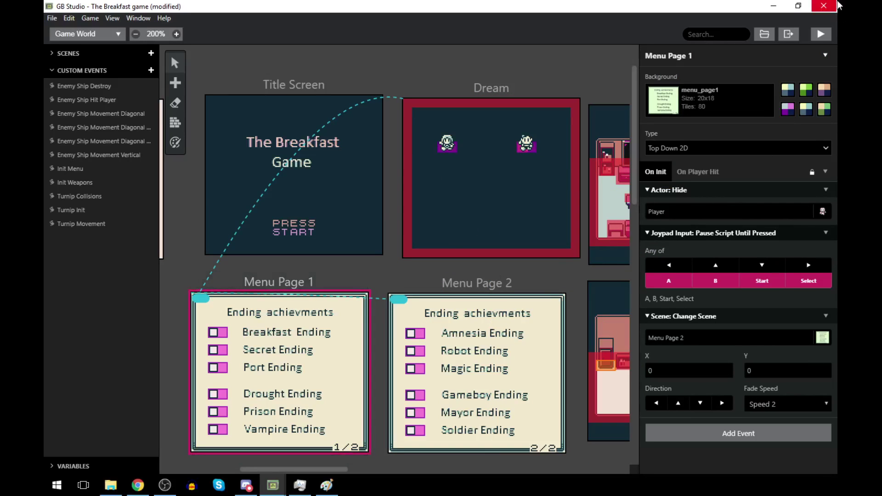
left_click(820, 35)
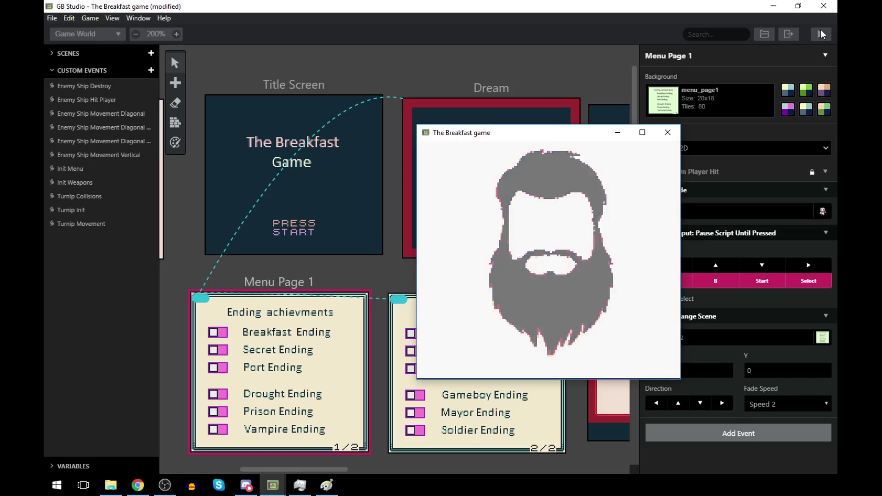
key("z")
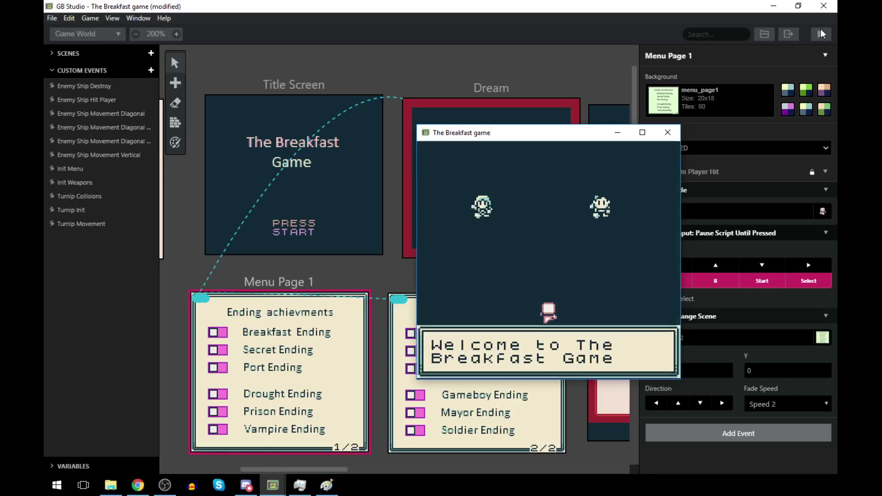
key("z")
key("z")
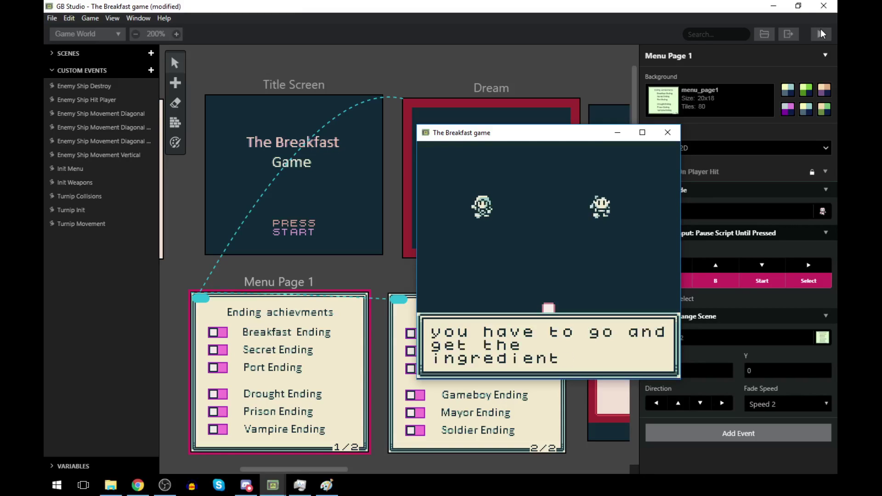
key("z")
key("z")
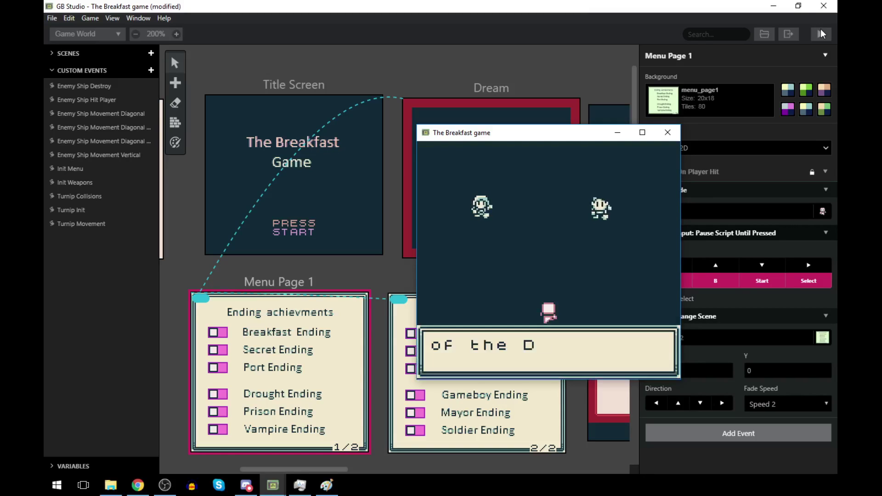
key("z")
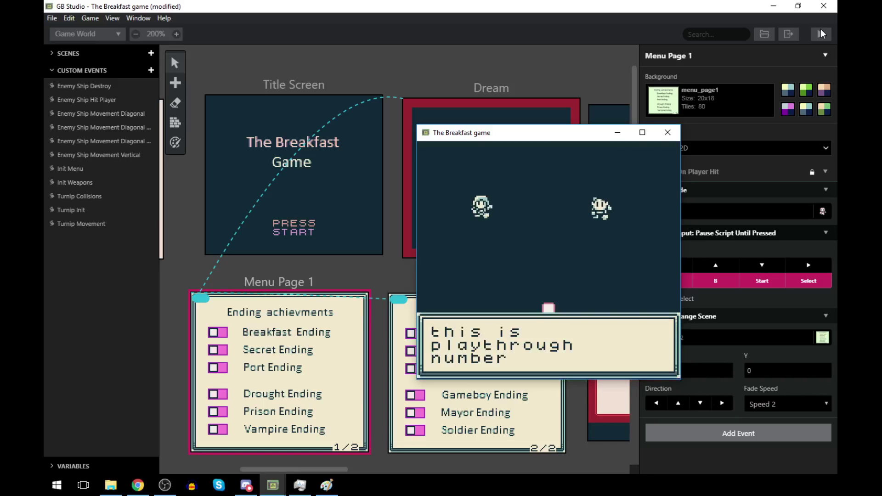
key("z")
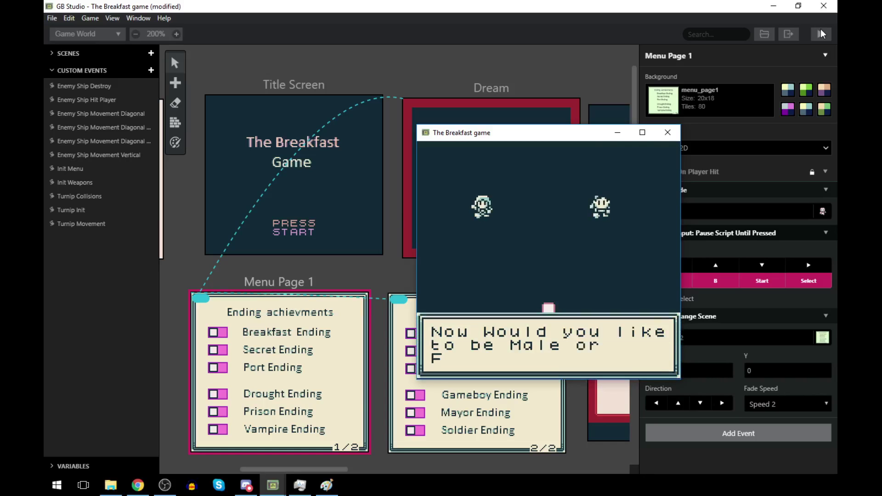
key("z")
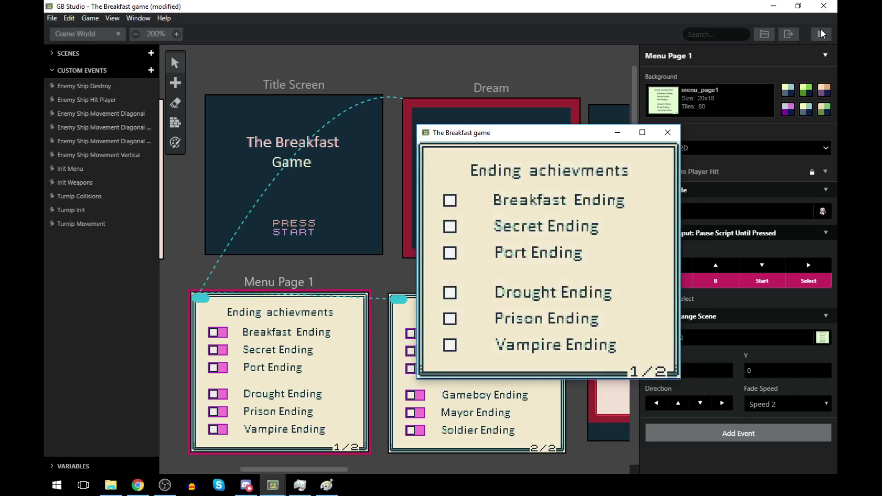
- Leave the achievements menu in the running game and play through the Dream scene's dialogue to check what happens on return
key("z")
key("z")
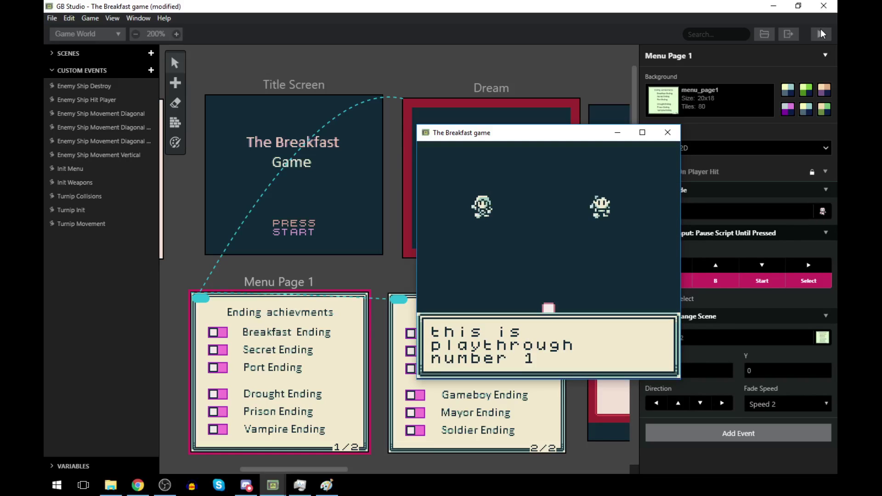
key("z")
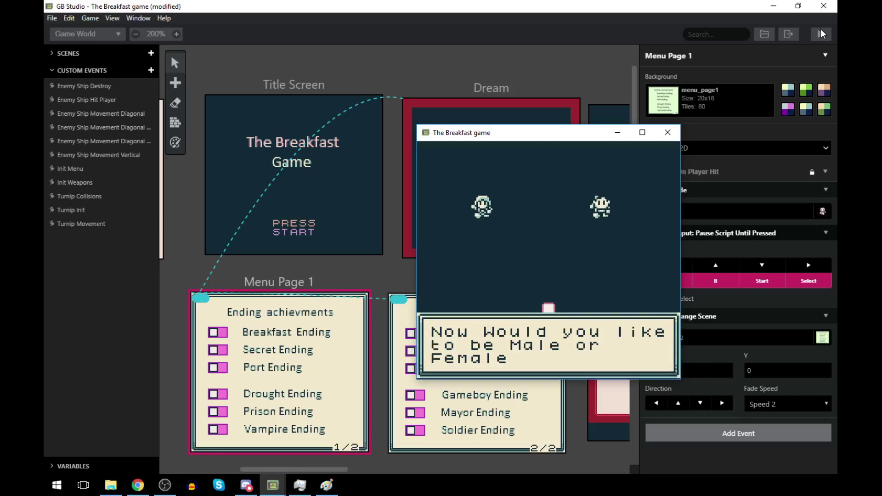
key("z")
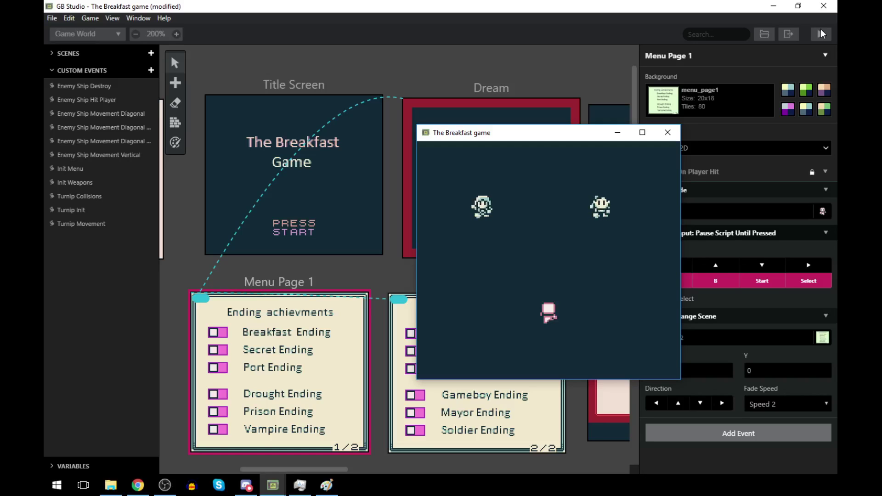
- Return to the Game World and add a Variable: Set To 'True' event to Menu Page 2's On Init script
left_click(404, 286)
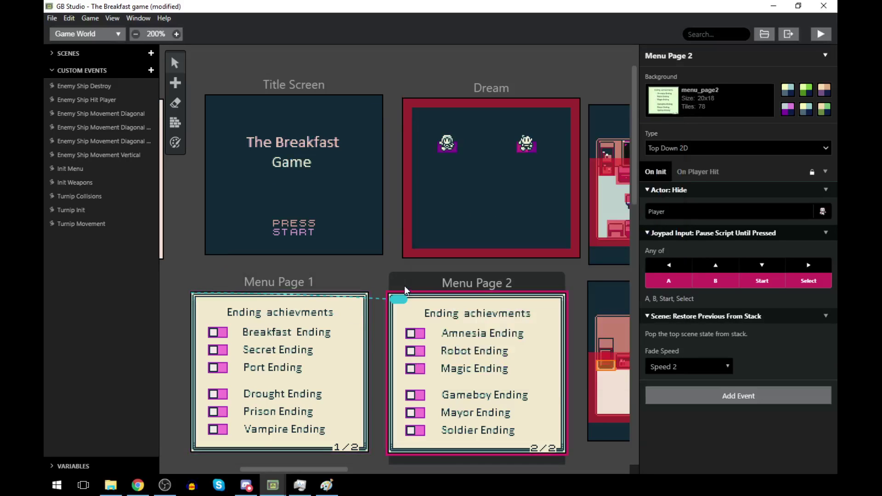
left_click(708, 399)
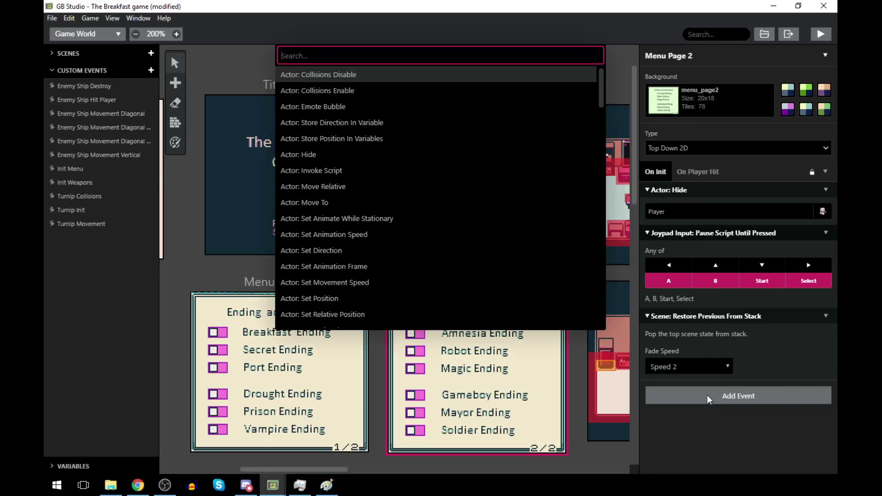
type("sev")
key("BackSpace")
type("t ")
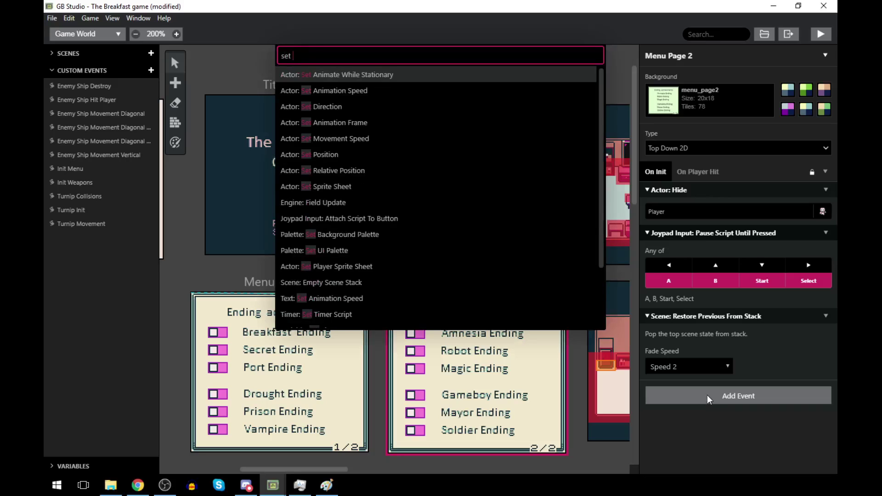
type("vair")
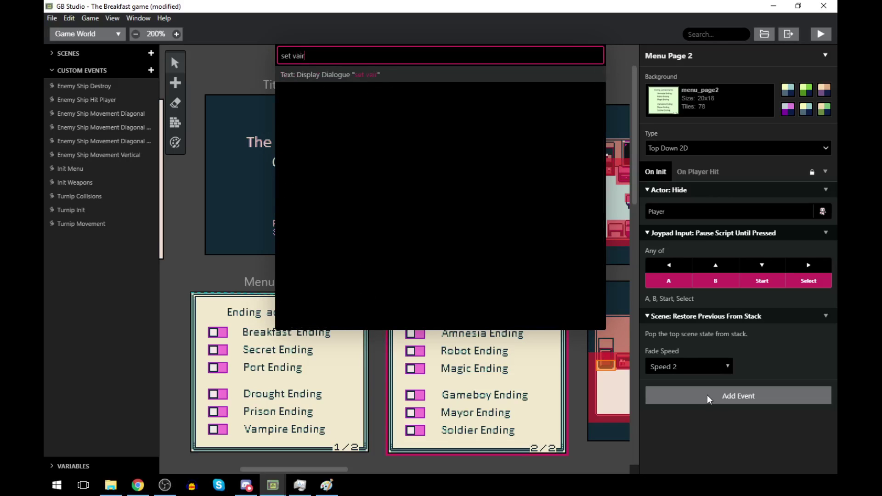
key("BackSpace")
key("BackSpace")
key("BackSpace")
key("BackSpace")
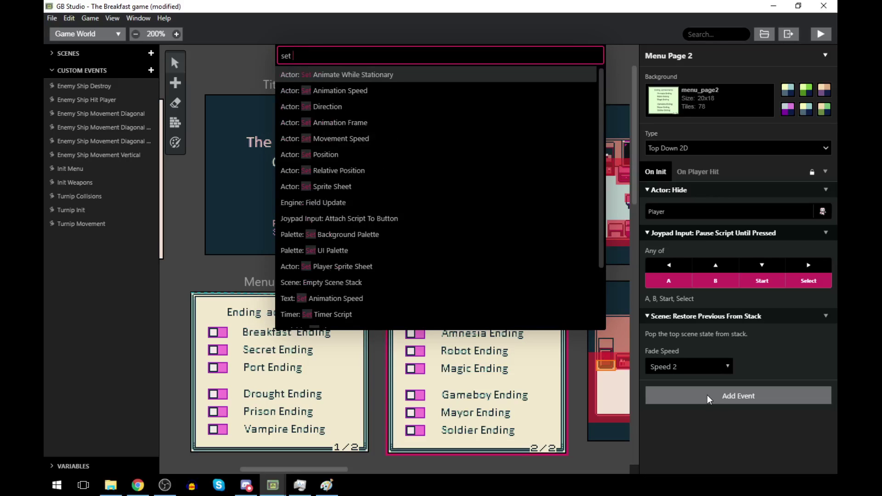
type("v")
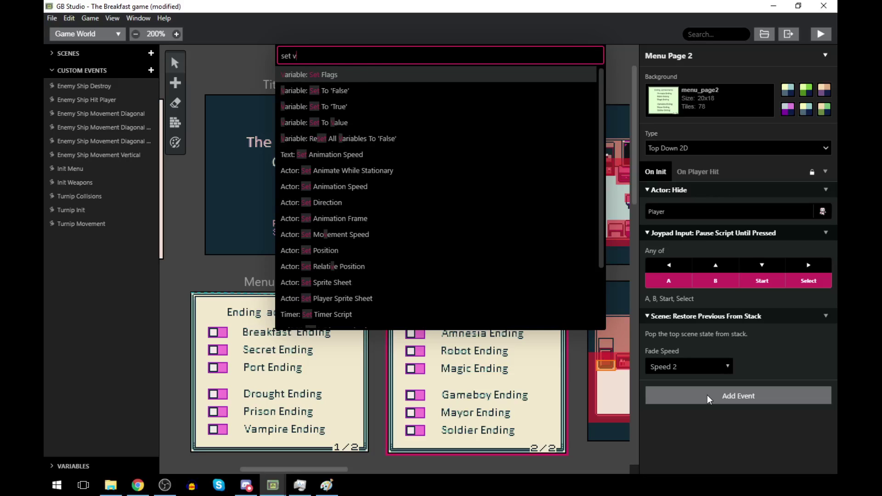
key("Down")
key("Return")
- Assign the unused global Variable 47 to the Set To 'True' event and rename it From menu
left_click(702, 410)
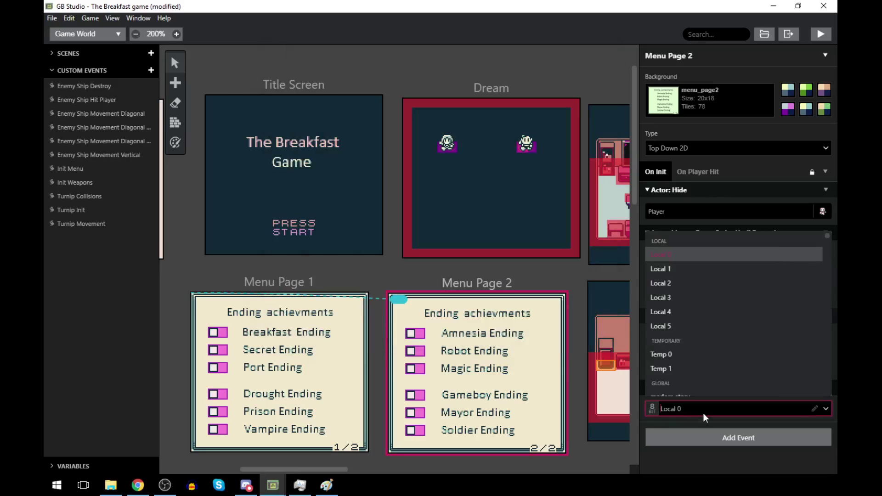
scroll(695, 353, "down", 5)
scroll(699, 340, "down", 8)
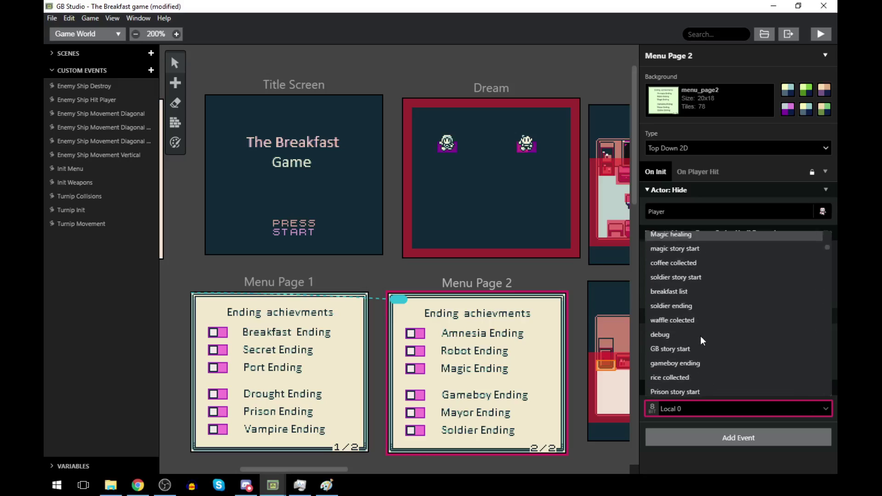
left_click(685, 349)
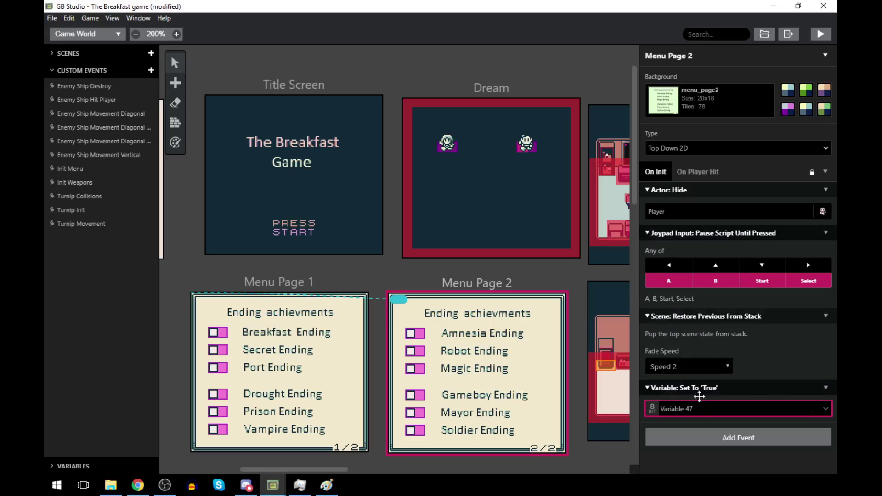
left_click(814, 408)
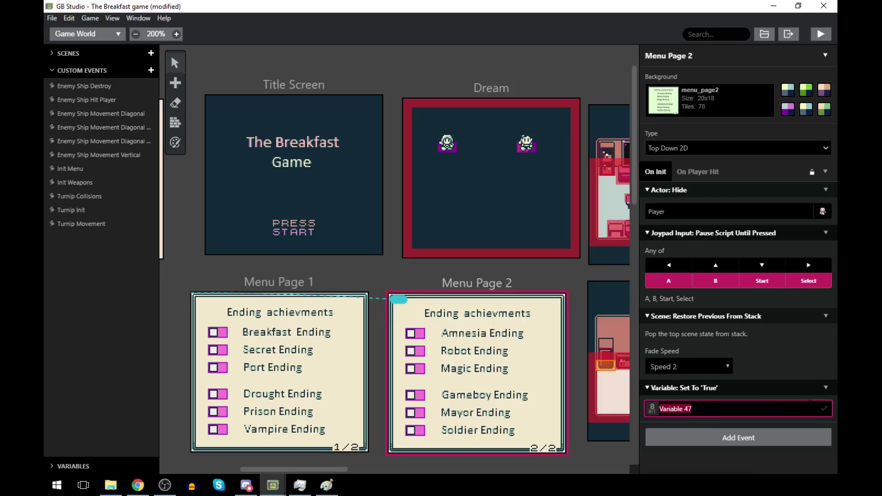
type("B")
- Collapse the Dream scene's Start button script and add an If Variable Is 'True' event to its On Init script
left_click(518, 101)
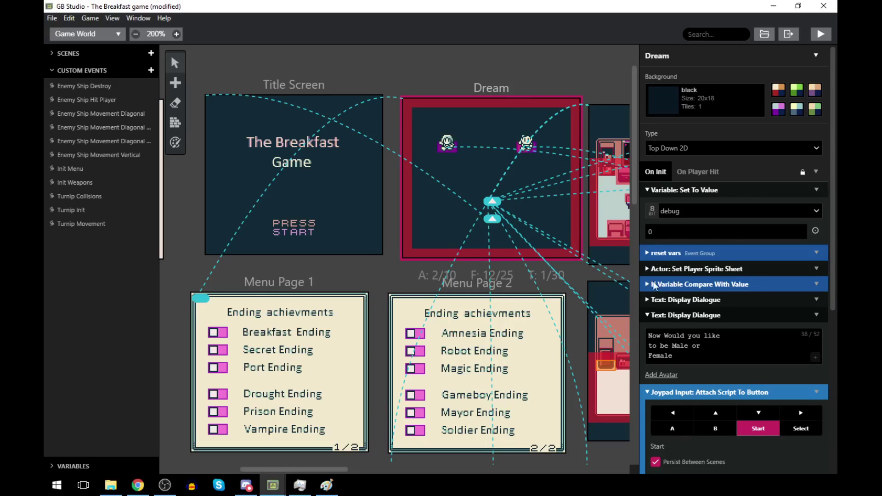
left_click(647, 394)
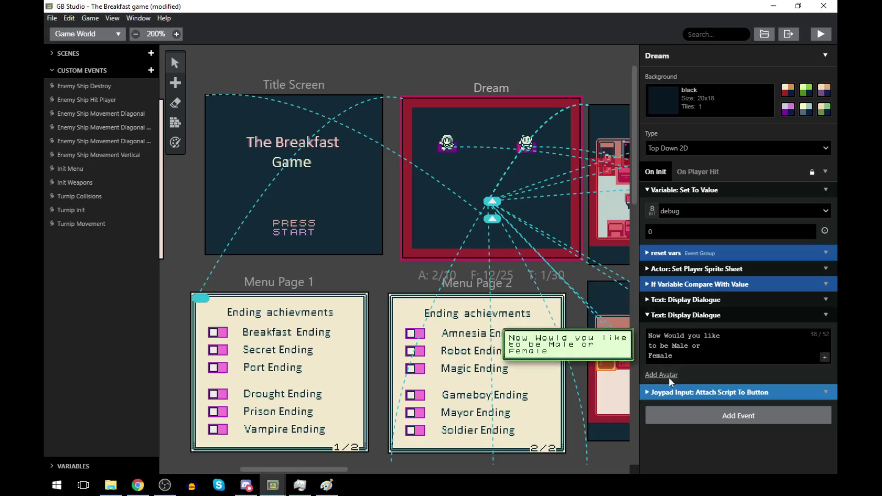
left_click(695, 414)
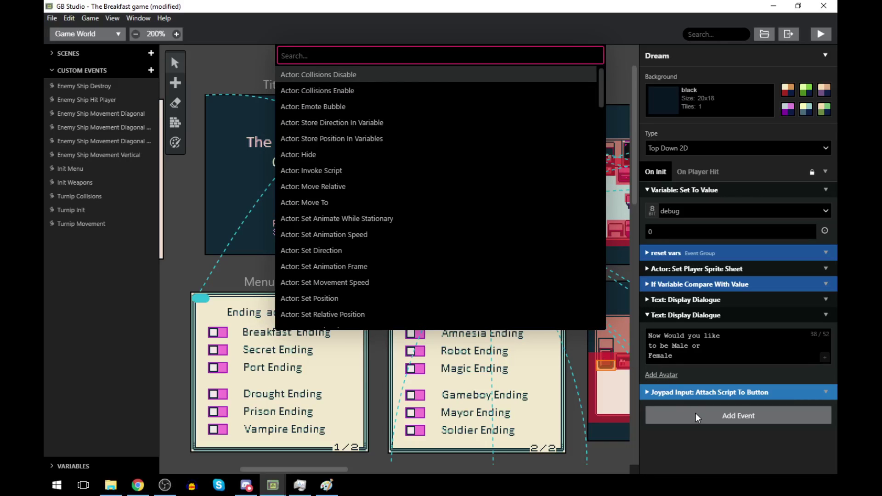
type("if var")
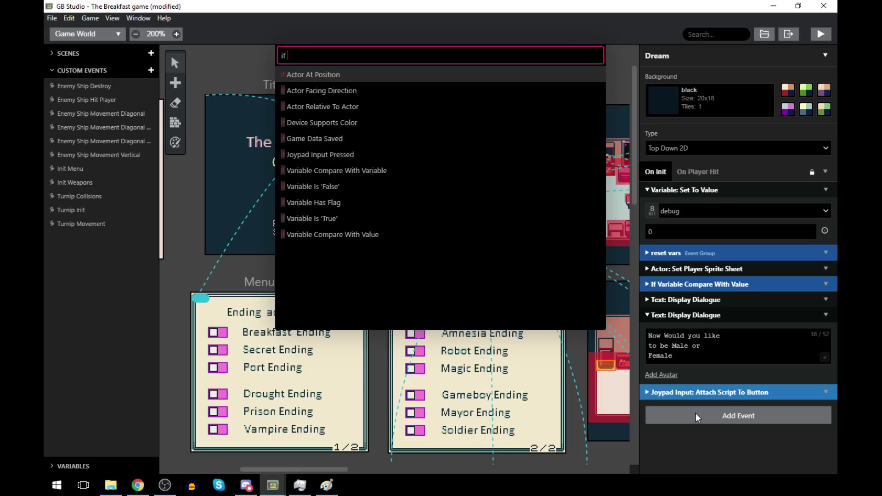
key("Down")
key("Down")
key("Down")
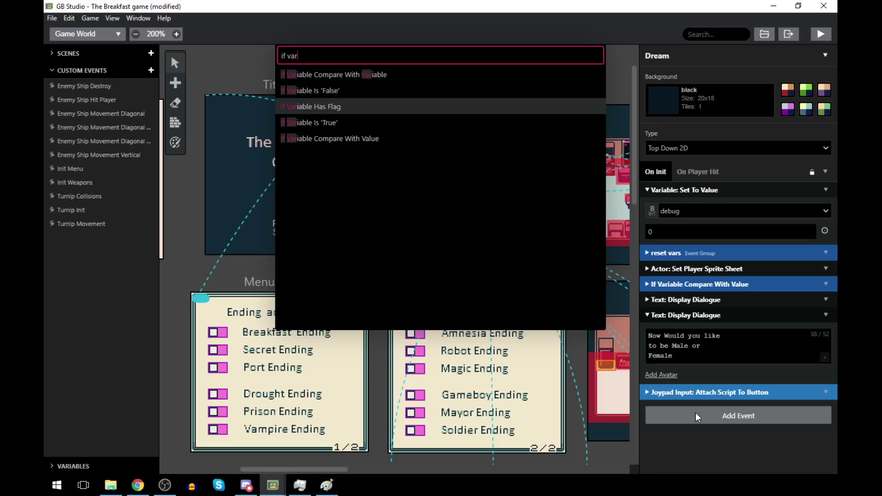
key("Return")
scroll(700, 409, "down", 2)
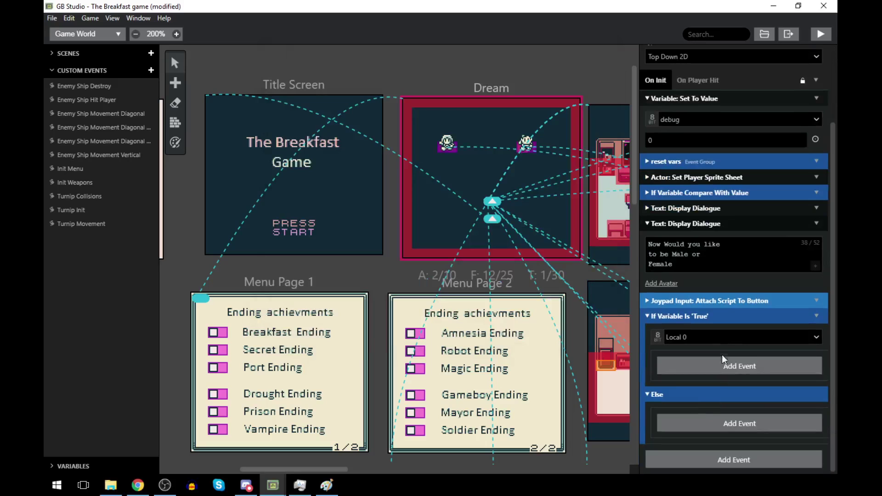
- Set the variable checked by the new If Variable Is 'True' event to From menu
left_click(718, 337)
scroll(709, 371, "down", 5)
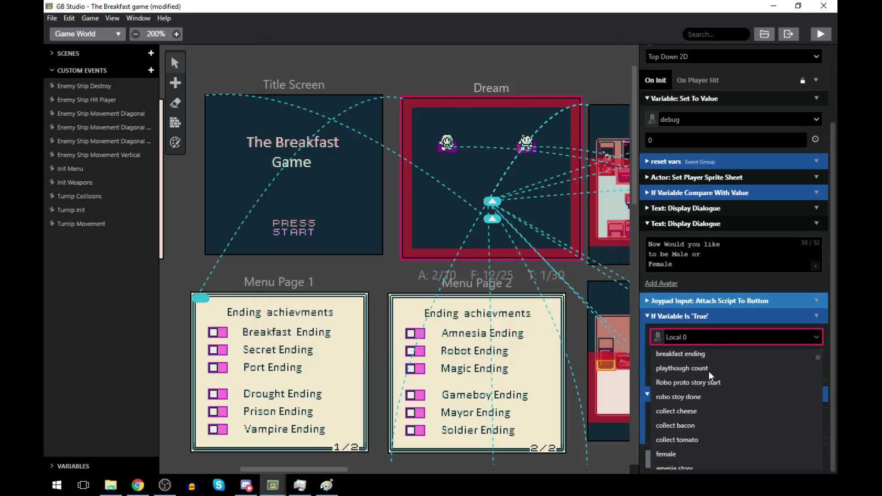
left_click(713, 333)
type("ma")
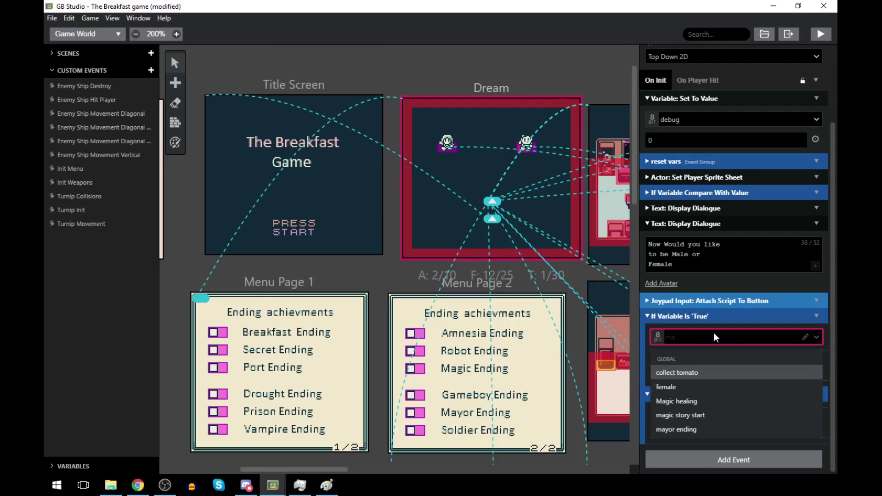
key("BackSpace")
type("e")
key("Down")
key("Down")
key("Down")
key("Down")
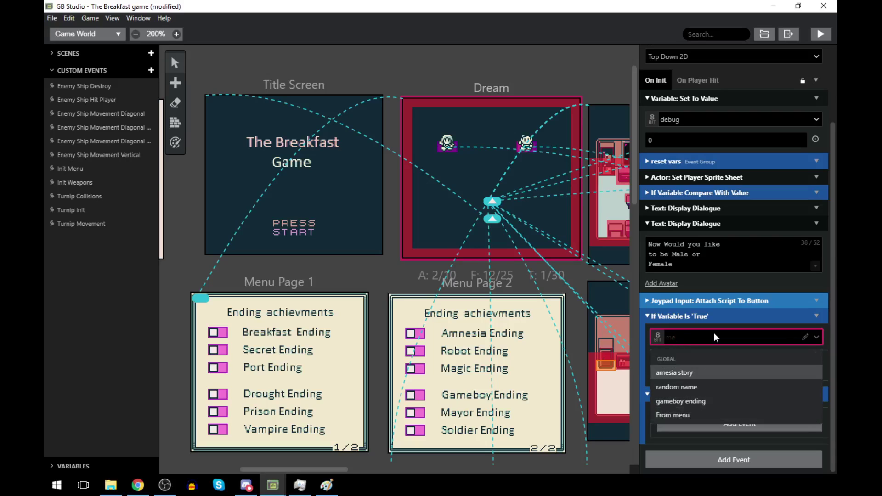
key("Up")
key("Return")
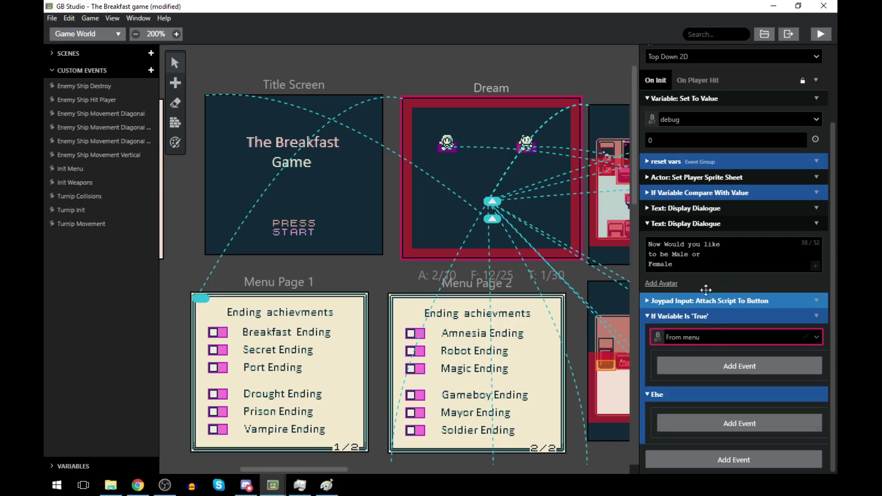
- Move the playthrough number dialogue, the Male or Female dialogue and the Attach Script To Button event into the From menu condition's Else branch
mouse_move(698, 316)
left_mouse_down()
mouse_move(695, 276)
mouse_move(696, 349)
mouse_move(692, 325)
left_mouse_up()
scroll(763, 332, "down", 3)
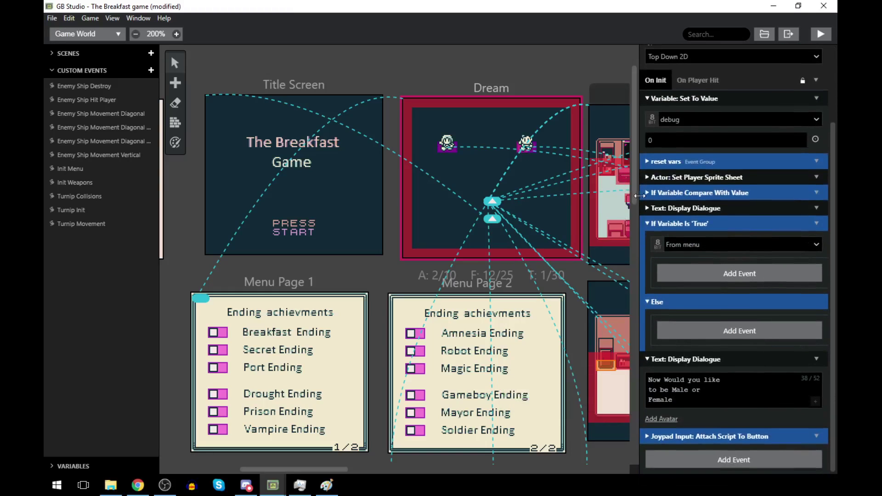
left_click(648, 208)
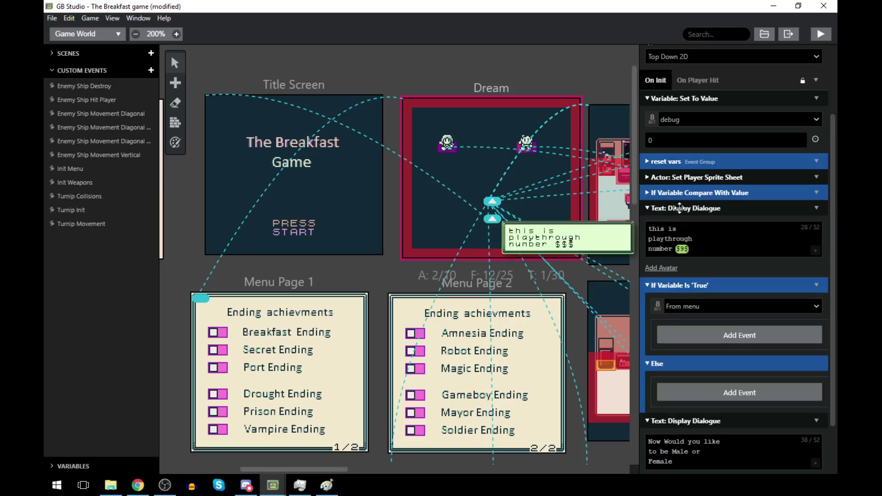
left_click_drag(680, 208, 696, 310)
left_click_drag(684, 425, 695, 379)
scroll(704, 403, "down", 1)
left_click_drag(693, 435, 700, 398)
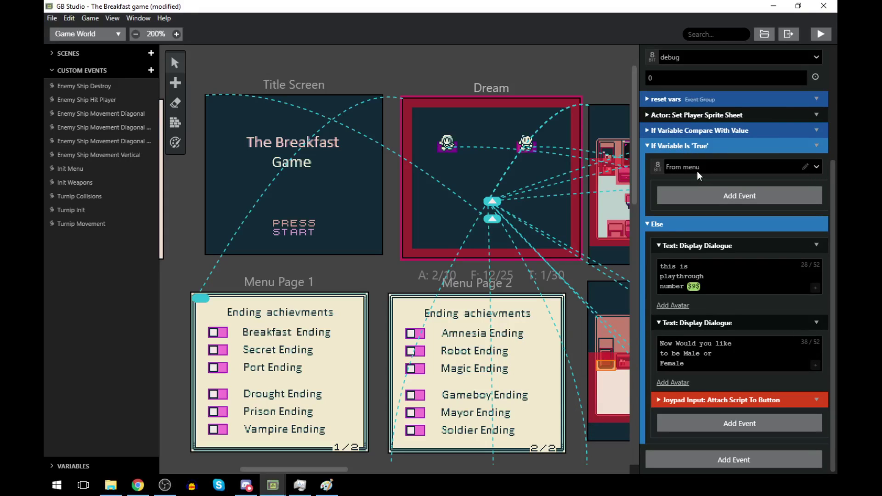
- Add a Variable: Set To Value event inside the true branch of the From menu condition
left_click(706, 195)
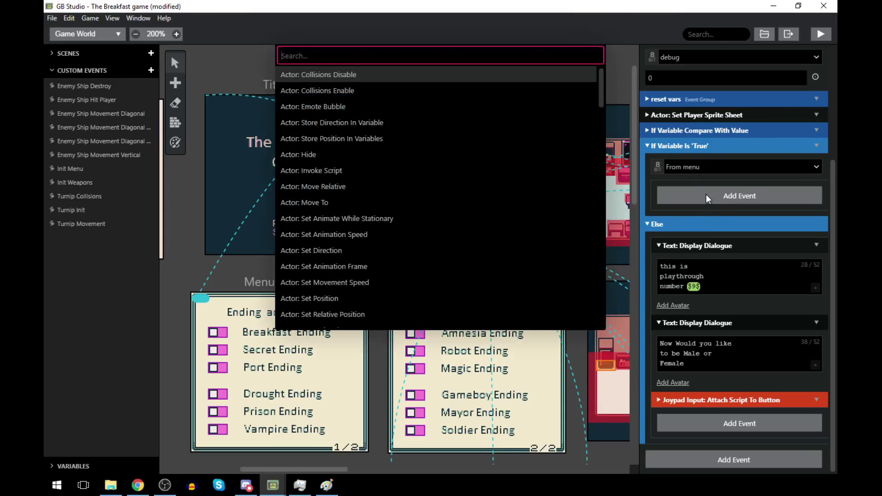
type("set")
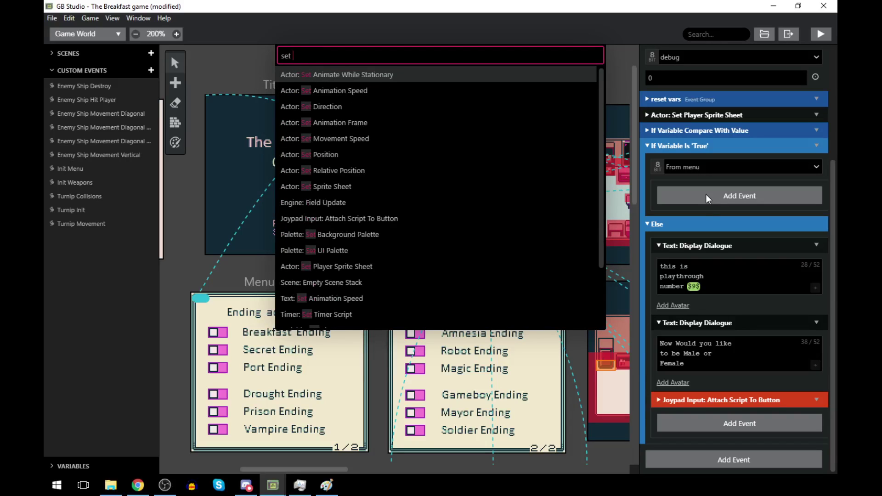
type(" var")
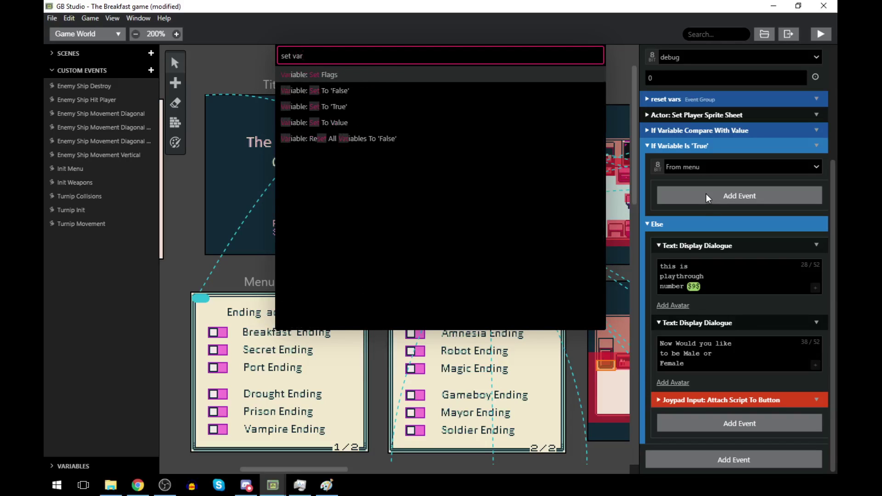
key("Down")
key("Down")
key("Down")
key("Return")
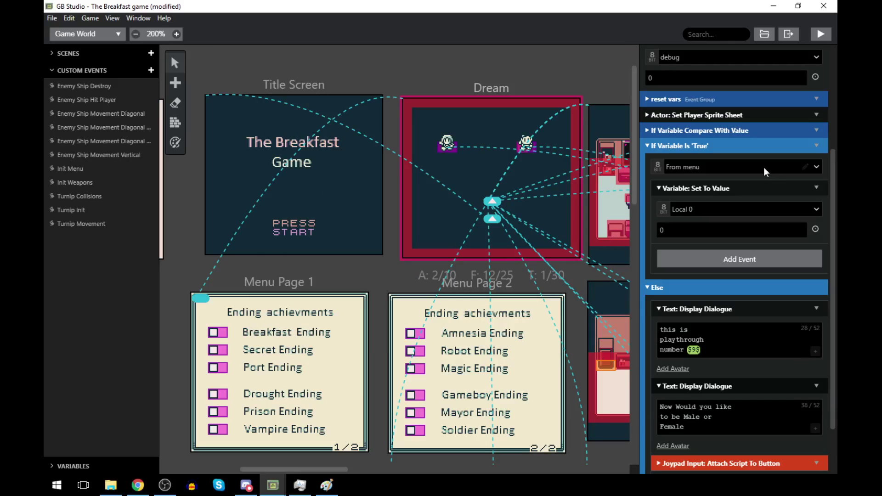
- Make the new Set To Value event in the true branch set From menu to 0
left_click(745, 208)
type("menu")
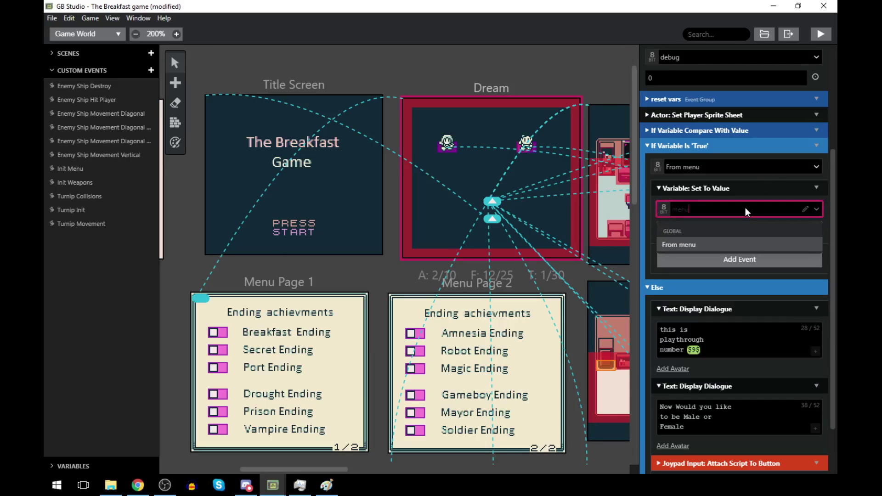
left_click(702, 248)
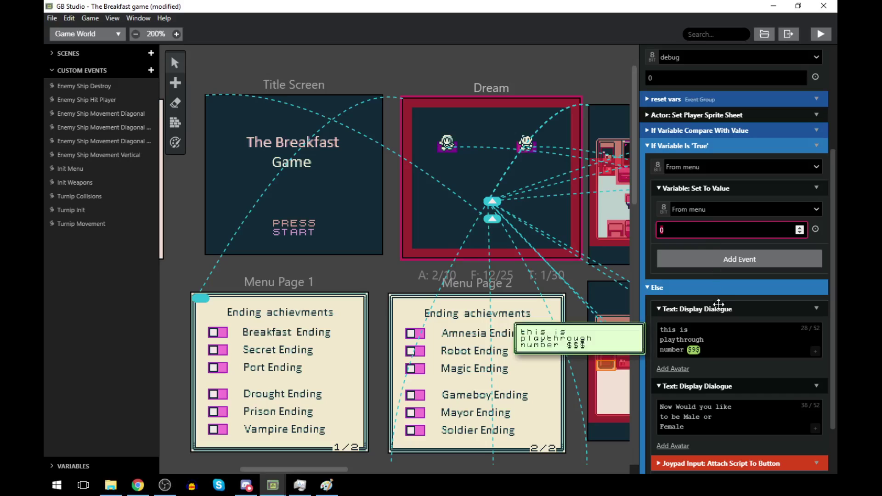
scroll(712, 294, "down", 2)
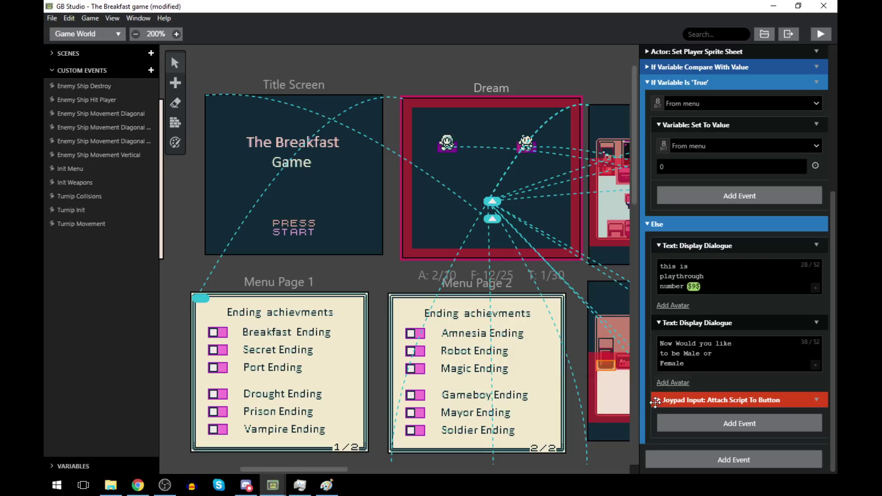
- Run the game and advance through all of the Dream scene's opening dialogue
left_click(820, 37)
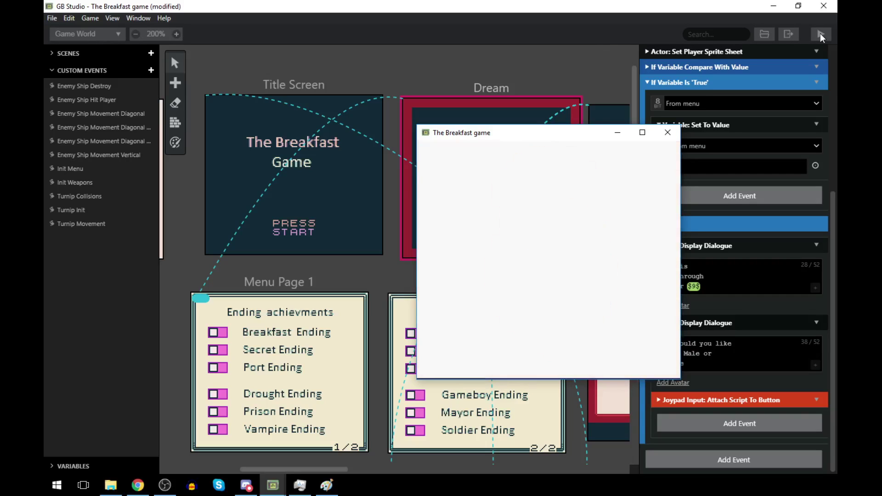
key("z")
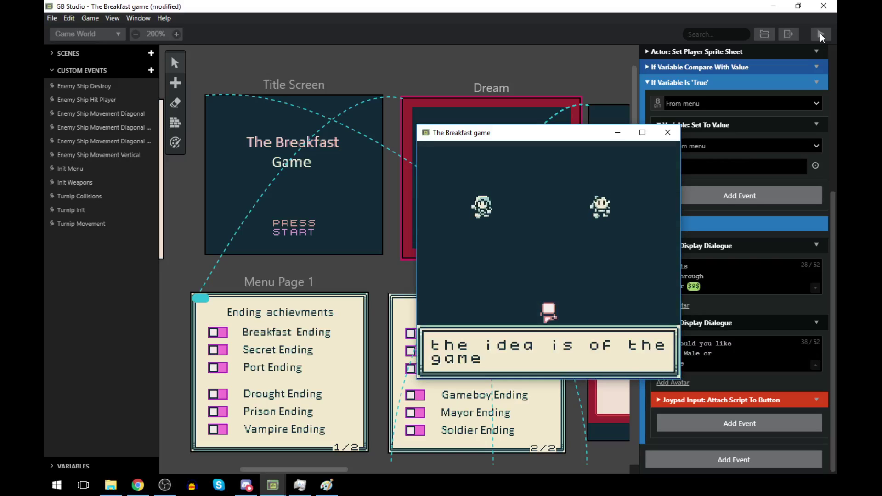
key("z")
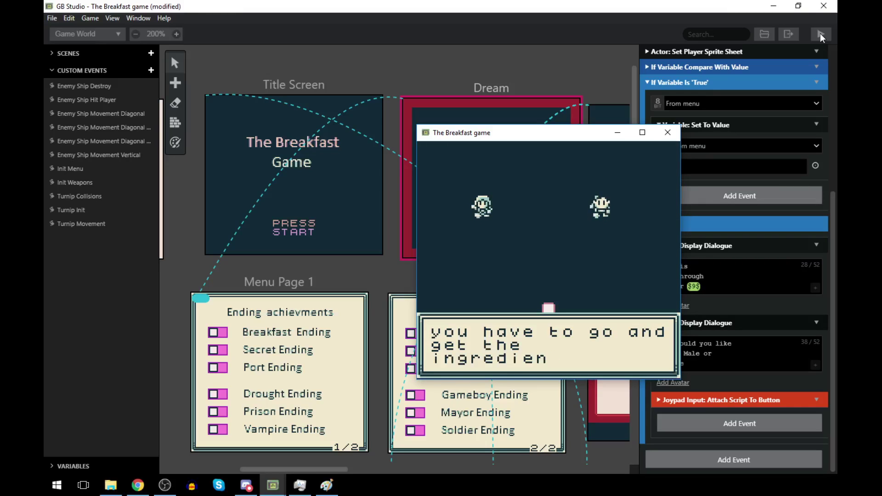
key("z")
key("z")
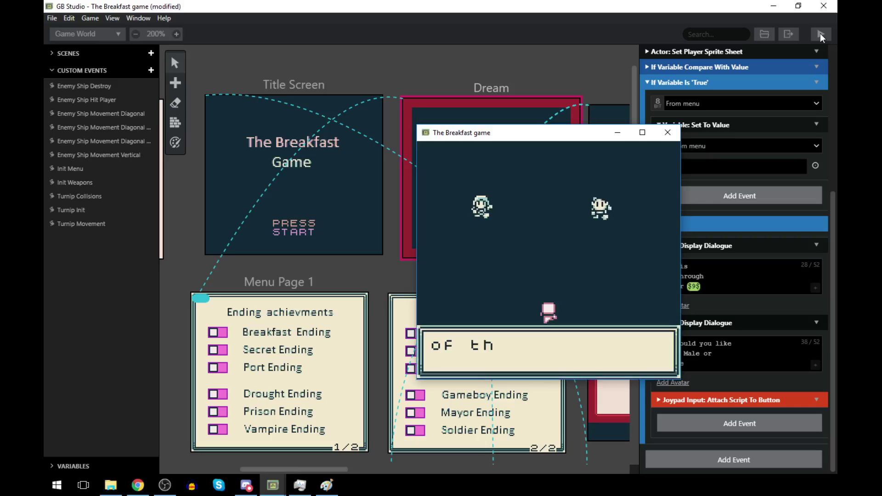
key("z")
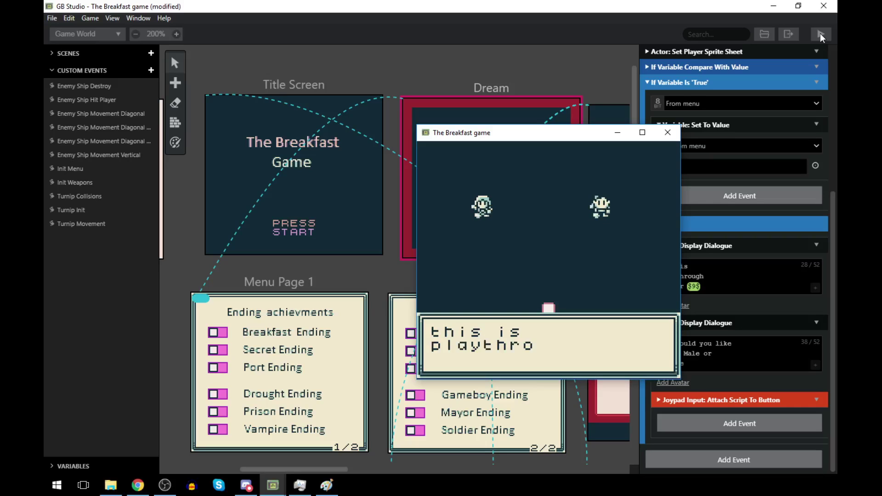
key("z")
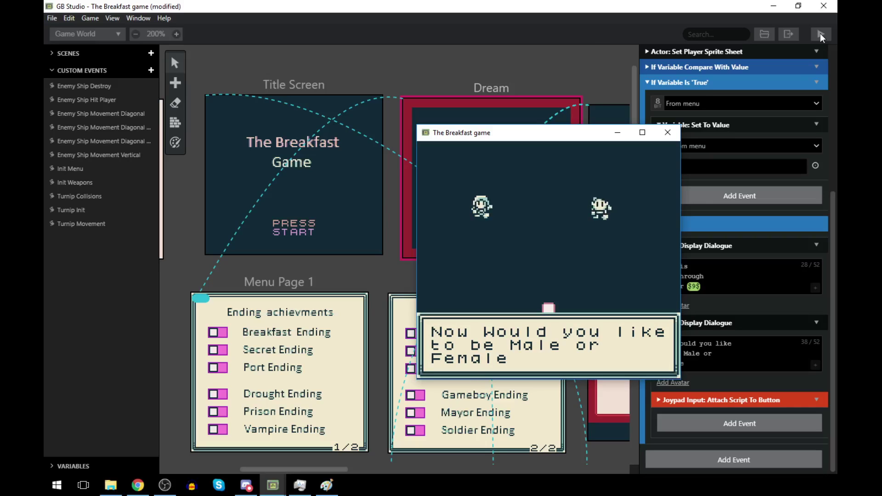
key("z")
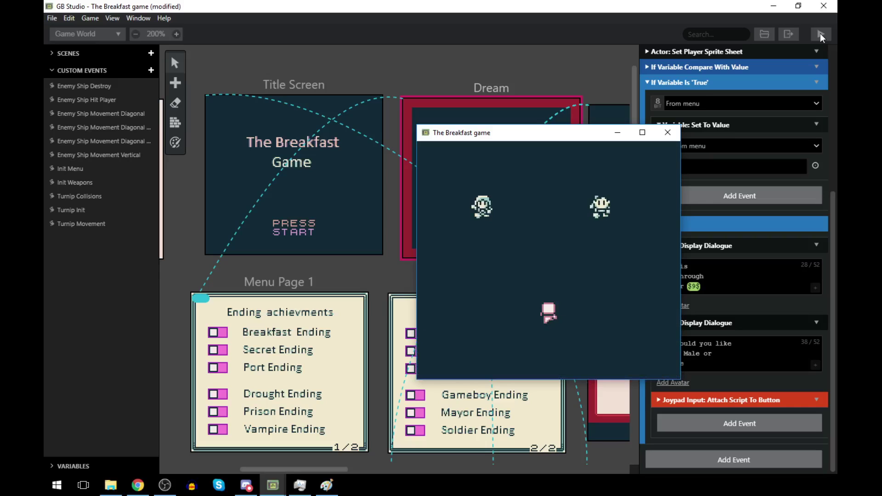
- Test the ending-achievements menu in the running game by opening it, paging through it and returning to the Dream scene
key("Return")
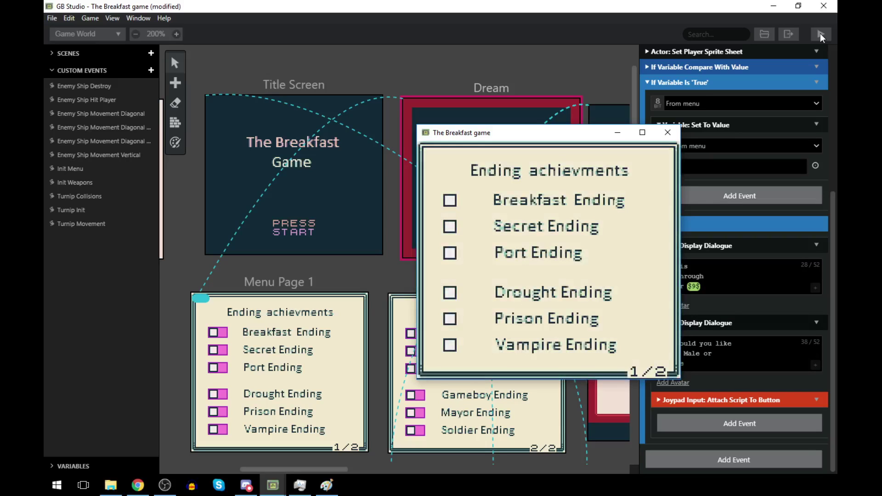
key("z")
key("z")
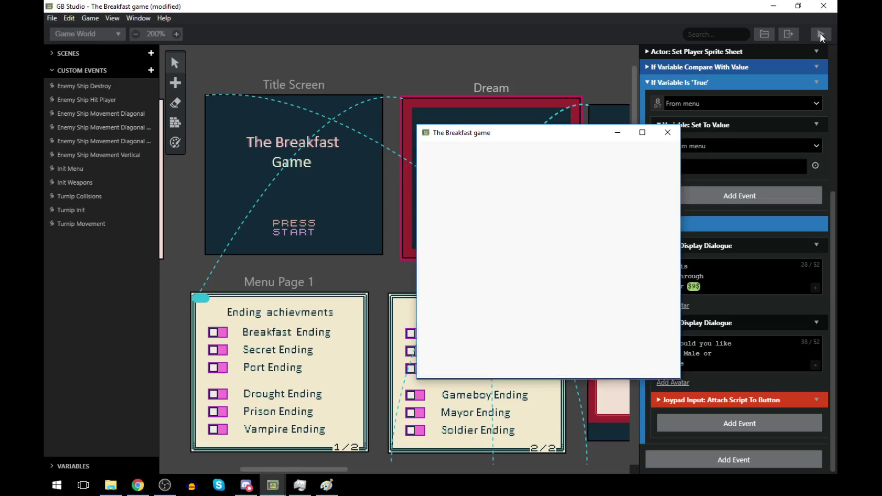
key("z")
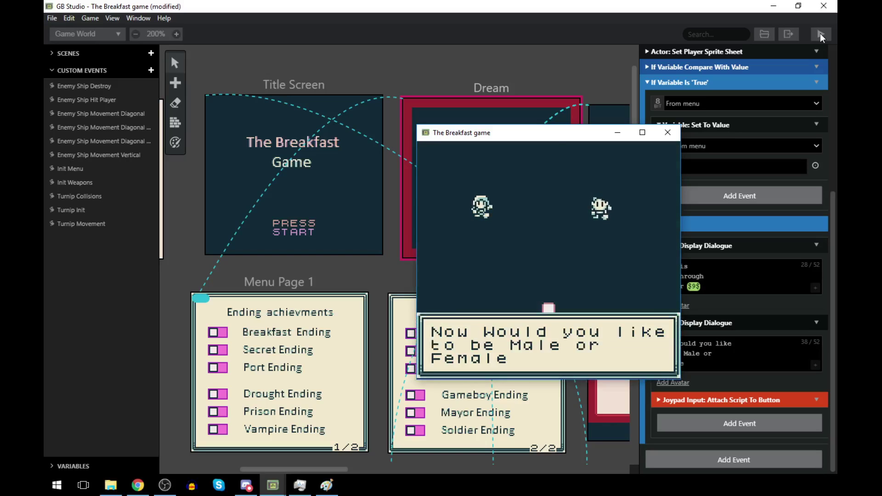
key("z")
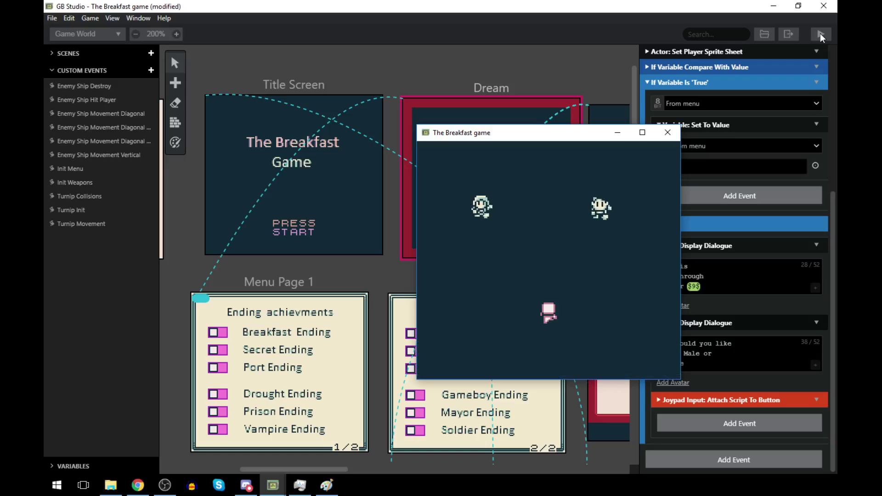
- In Menu Page 2's On Init script, move the From menu Variable: Set To 'True' event above Scene: Restore Previous From Stack
left_click(653, 401)
scroll(743, 417, "down", 5)
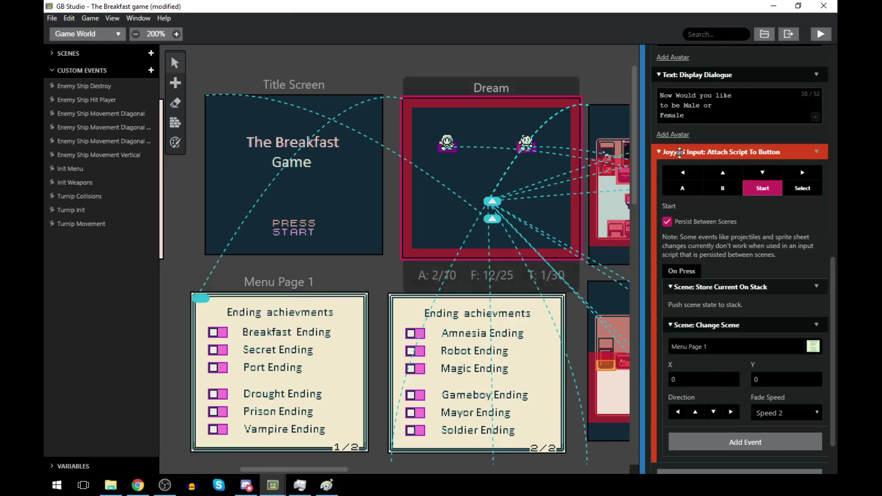
scroll(719, 188, "up", 2)
scroll(332, 242, "down", 2)
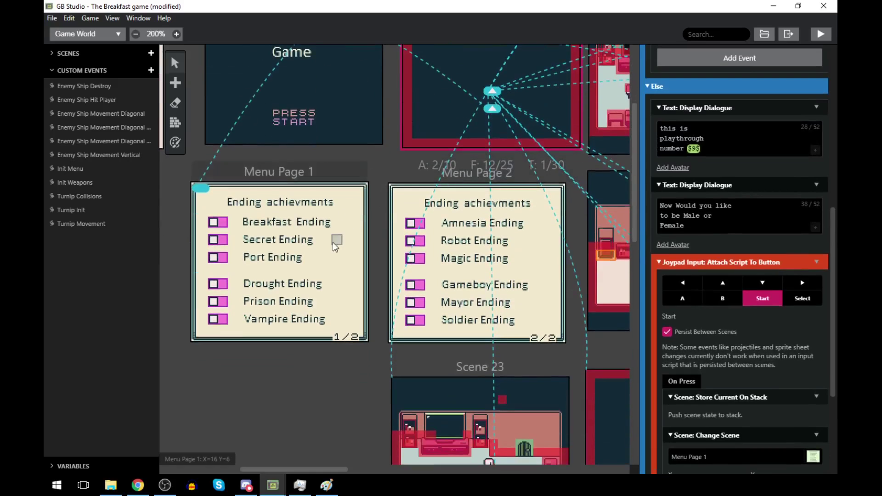
left_click(332, 241)
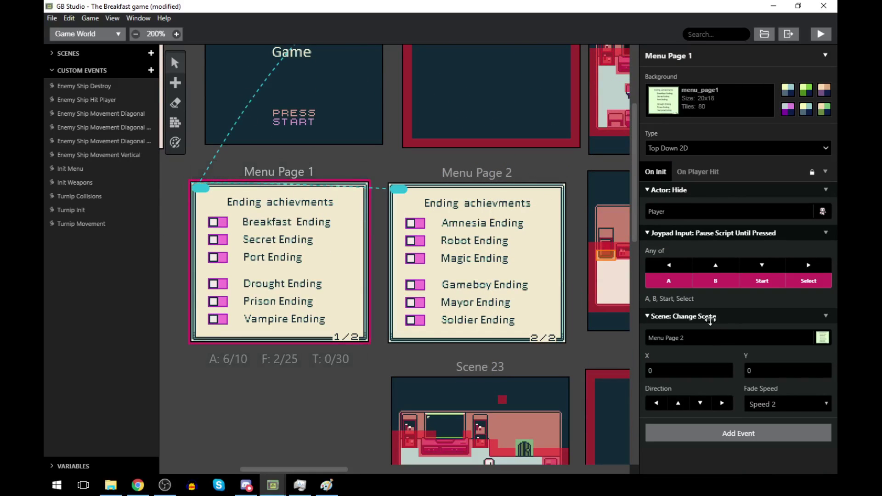
left_click(466, 173)
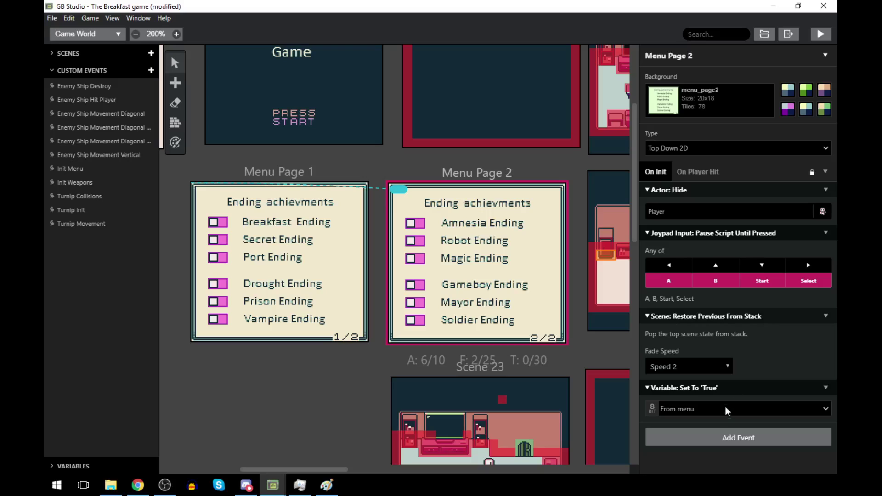
left_click_drag(711, 393, 711, 319)
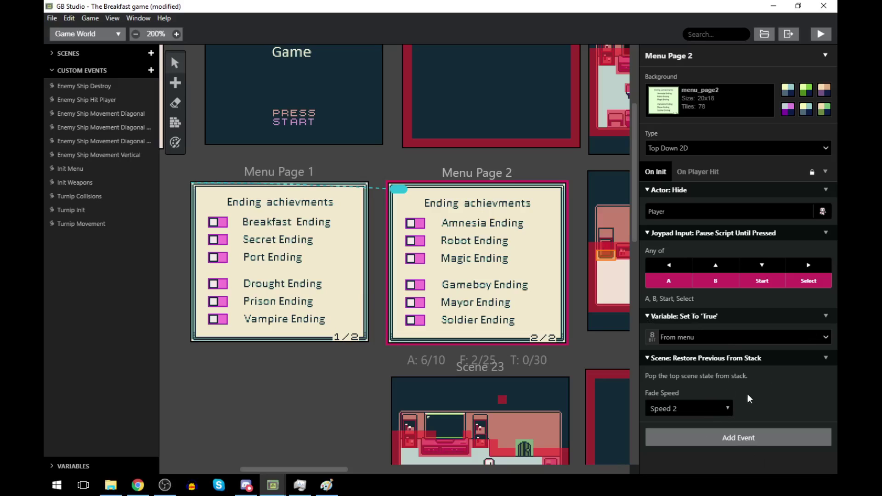
- Run the game again from the title screen and play through the Dream dialogue, including the Male or Female question
left_click(822, 34)
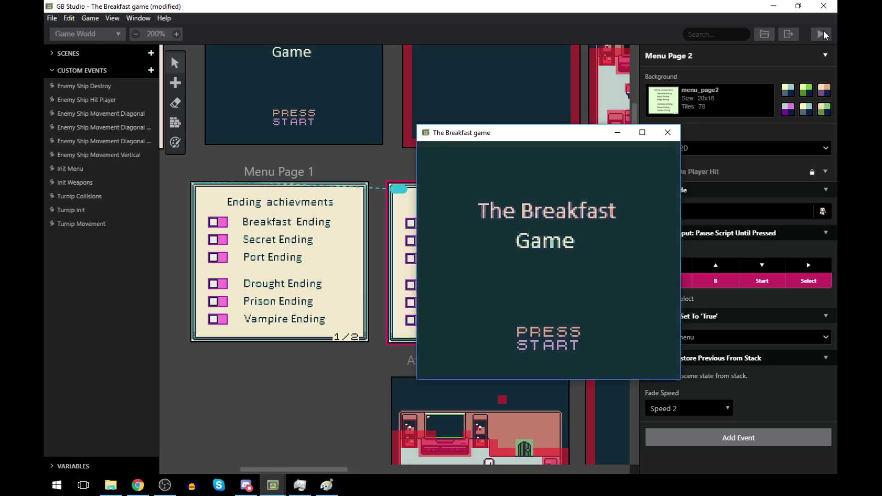
key("Return")
key("z")
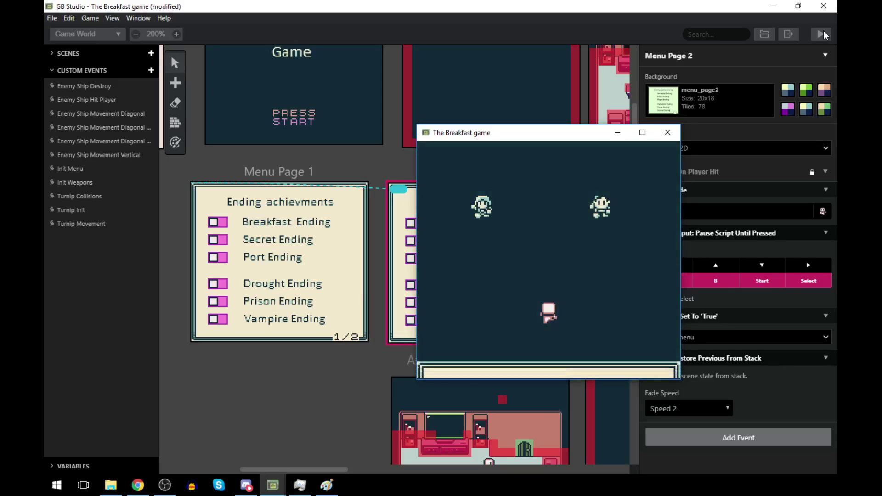
key("z")
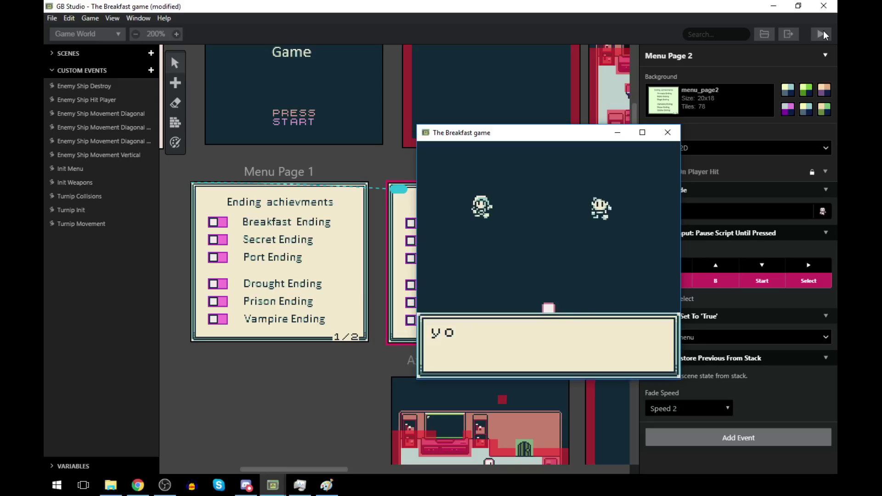
key("z")
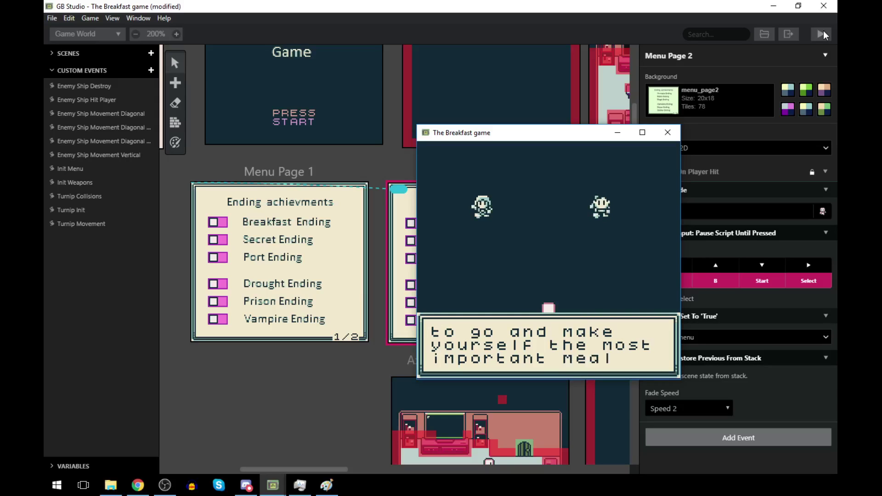
key("z")
key("z")
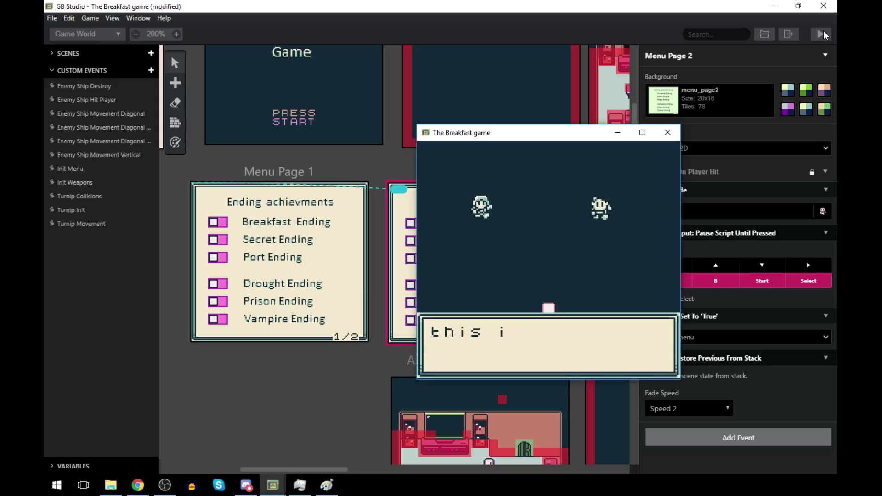
left_click(246, 486)
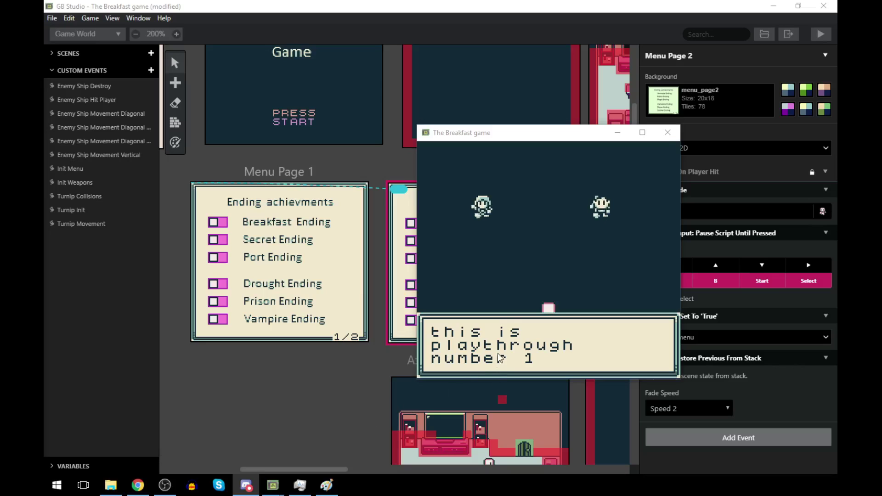
left_click(495, 310)
key("z")
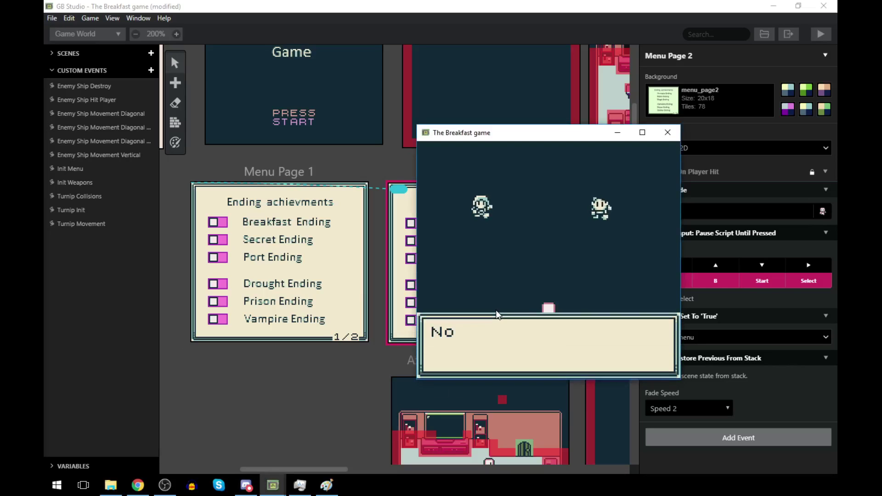
key("z")
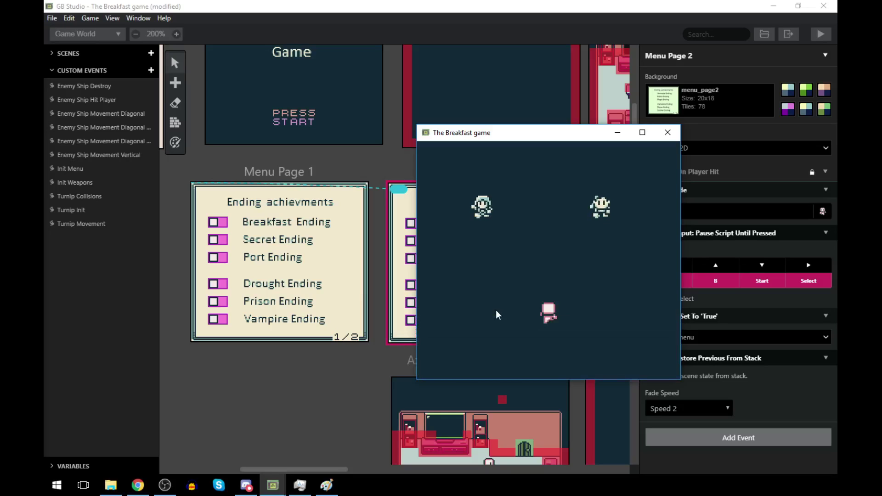
- Open the ending-achievements menu, page through it and return to check whether the Dream dialogue is skipped
key("Return")
key("Return")
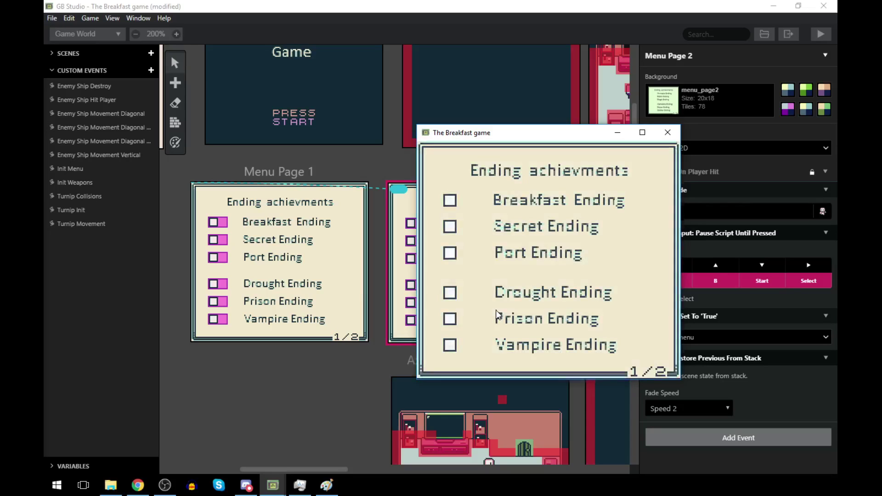
key("Return")
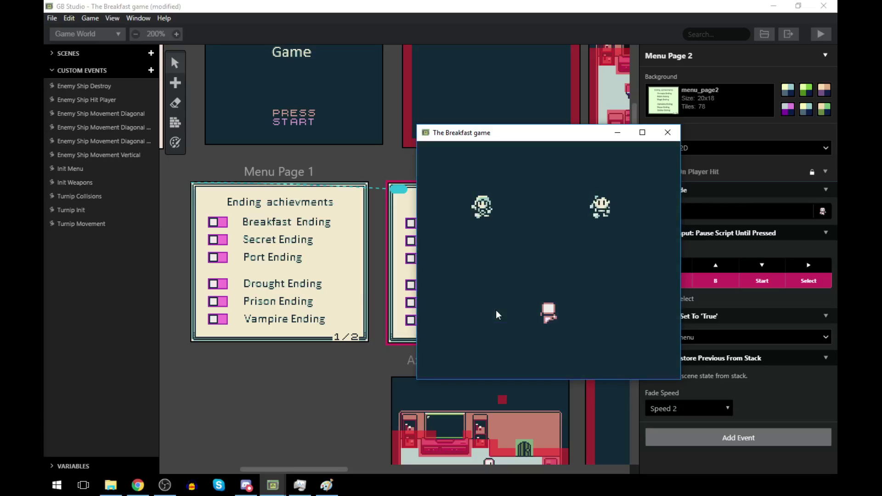
- Walk the player up to the second of the two Dream characters and advance its dialogue to the number list
key("Up")
key("Right")
key("Left")
key("Right")
key("Up")
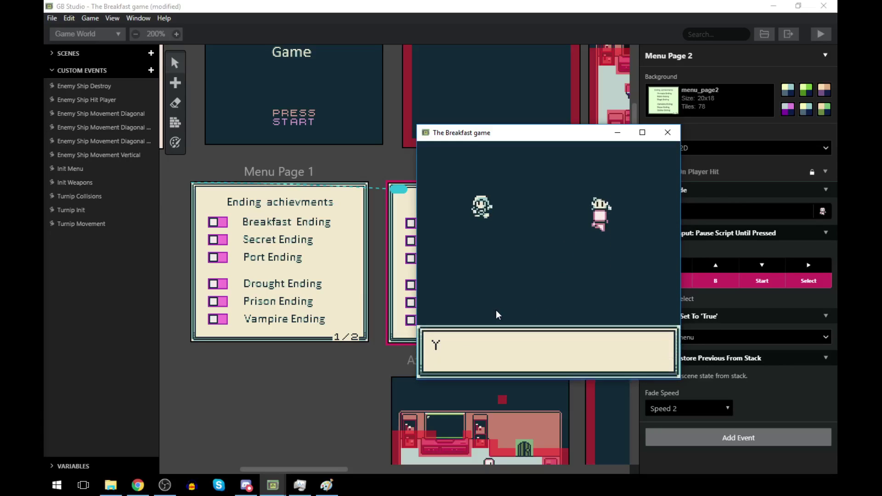
key("z")
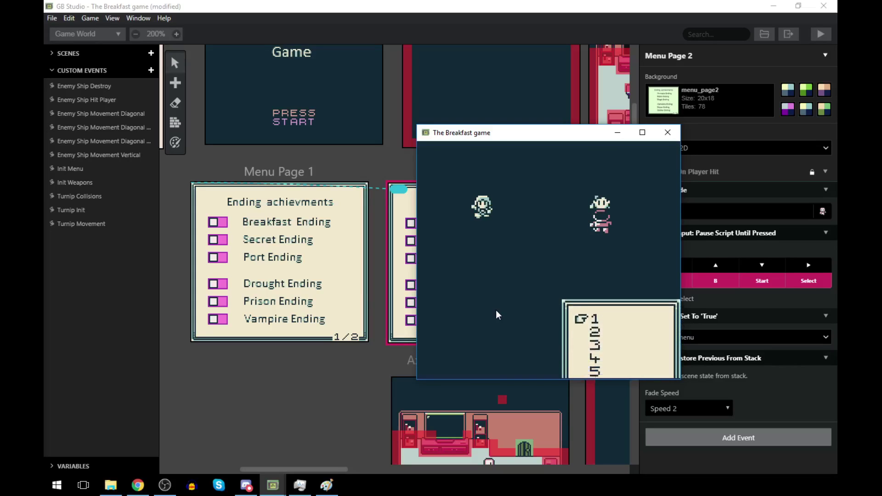
- Choose 8 in the first number list and 9 in the second to leave the Dream scene, and close the game window
key("Down")
key("Down")
key("Down")
key("Down")
key("Down")
key("Down")
key("Down")
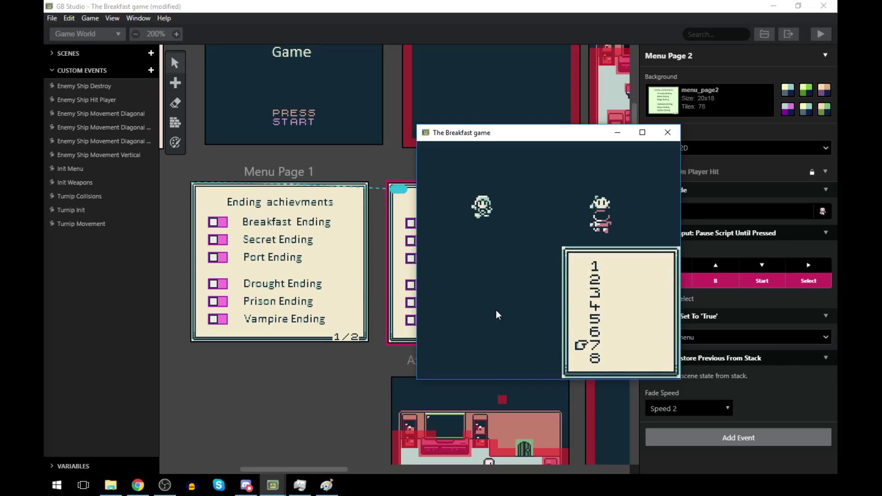
key("Down")
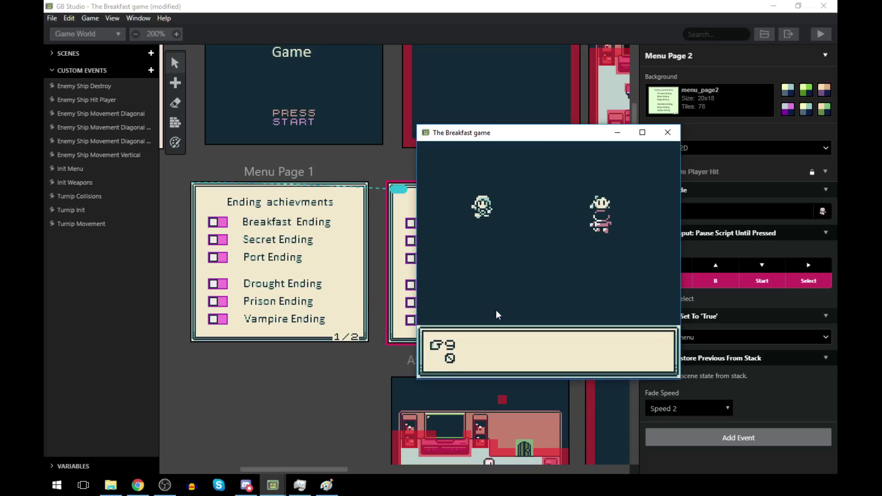
key("z")
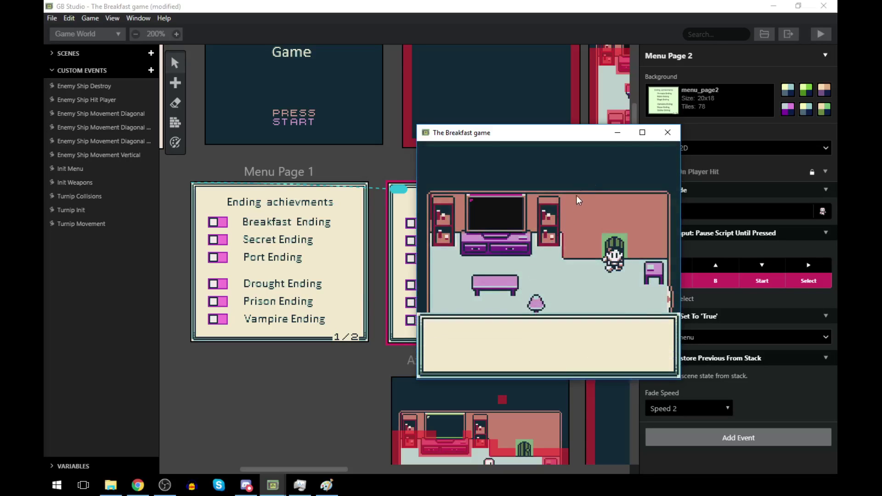
left_click(671, 138)
- Examine the Dream scene's On Init script, including its debug variable value, and the neighbouring scenes in the game world
scroll(394, 315, "up", 3)
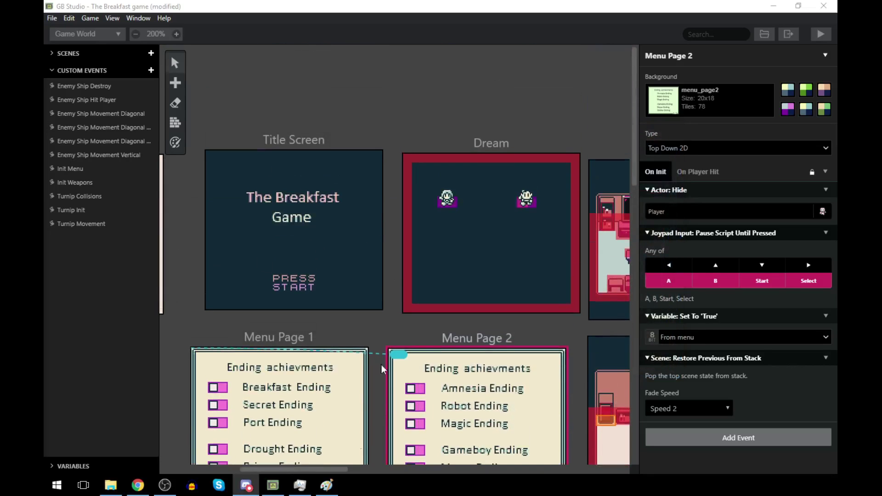
left_click(503, 140)
left_click(650, 231)
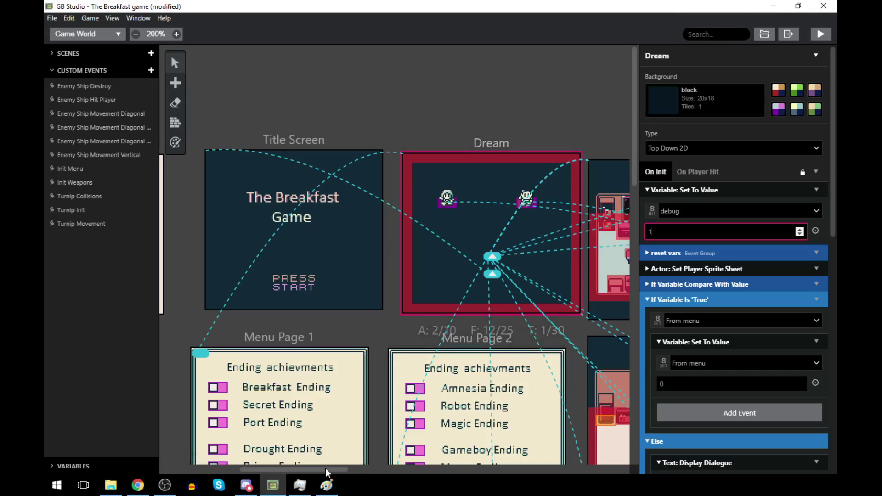
left_click_drag(325, 467, 383, 467)
scroll(335, 321, "down", 3)
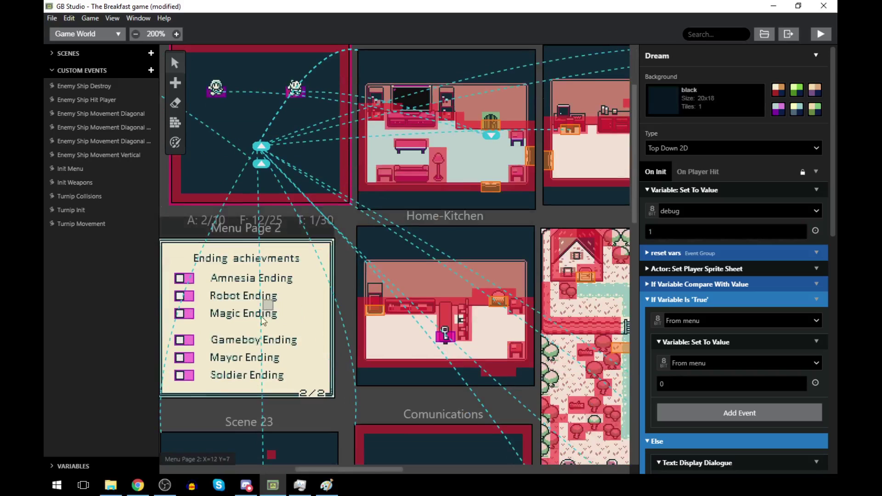
left_click_drag(349, 468, 307, 472)
- Switch to Paint and replace the lowercase "a" of "achievments" in menu_page2.png with the capital A copied from "Amnesia"
left_click(326, 485)
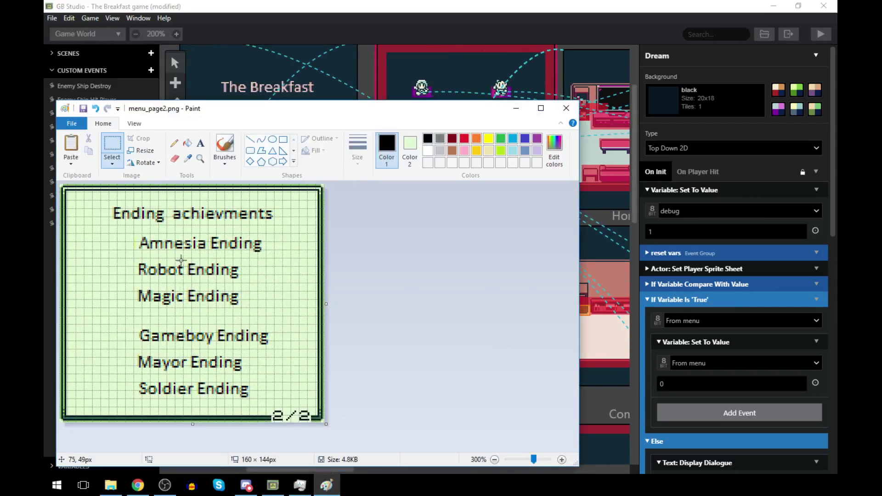
left_click(200, 159)
left_click(157, 259)
left_click(156, 259)
left_click(156, 259)
left_click(157, 260)
scroll(191, 266, "up", 3)
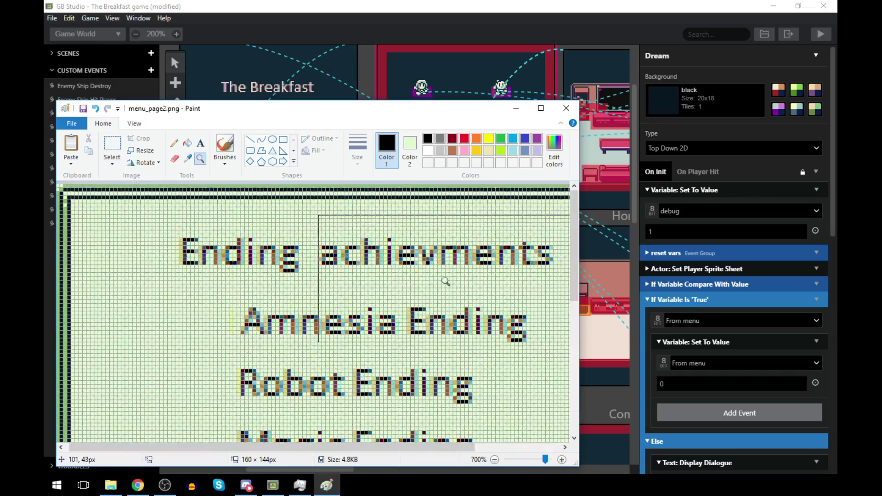
left_click(112, 146)
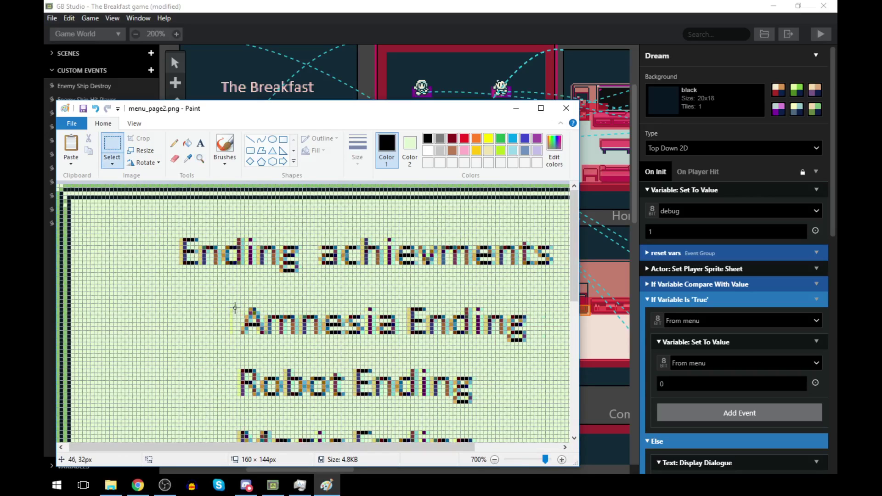
left_click_drag(235, 303, 320, 256)
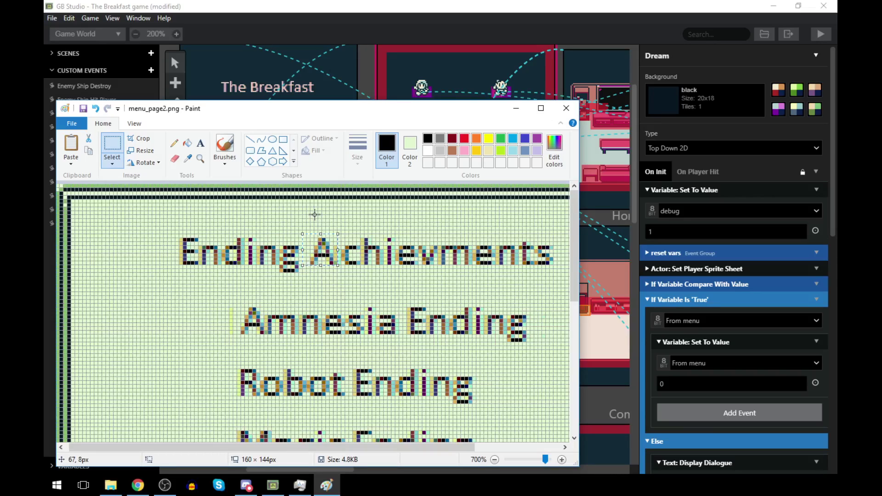
key("Right")
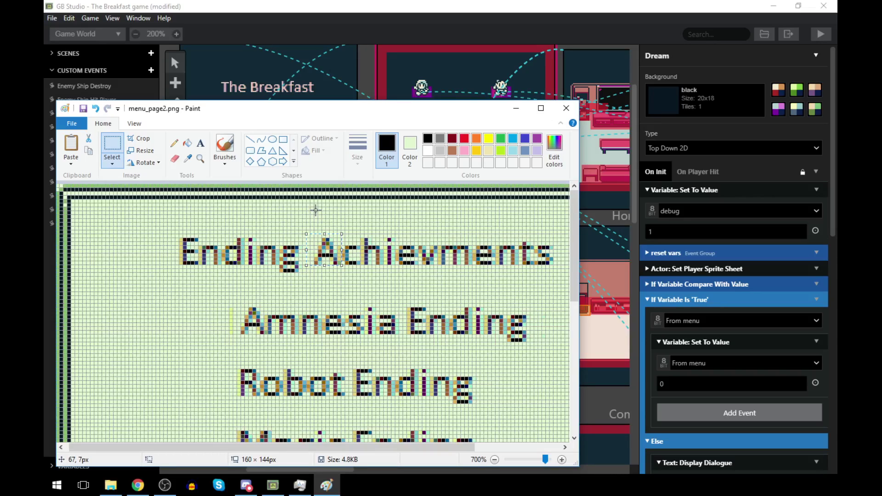
- Sample the light green background colour and retouch the pixels around the new capital A with the pencil
left_click(188, 158)
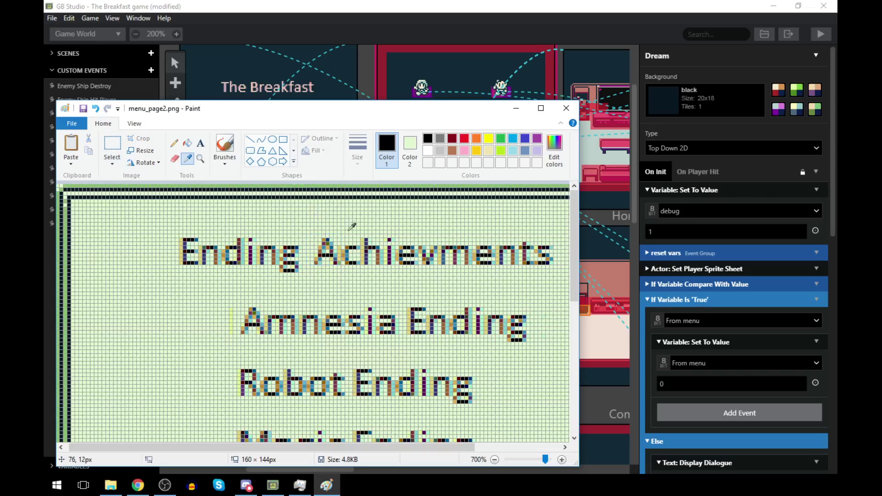
left_click(338, 223)
left_click(174, 143)
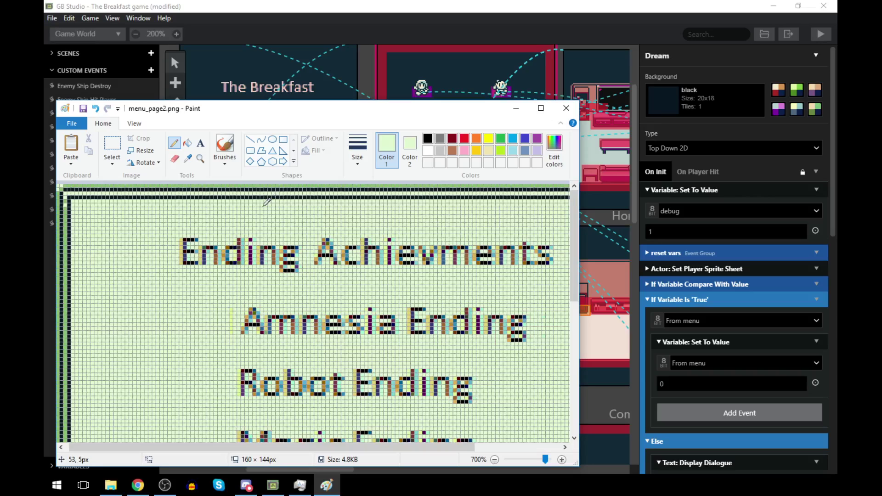
left_click(95, 108)
- Copy the 13 × 10 px block with the letters "Ac" from the heading and open menu_page1.png in Paint
left_click(112, 148)
left_click_drag(311, 231, 360, 269)
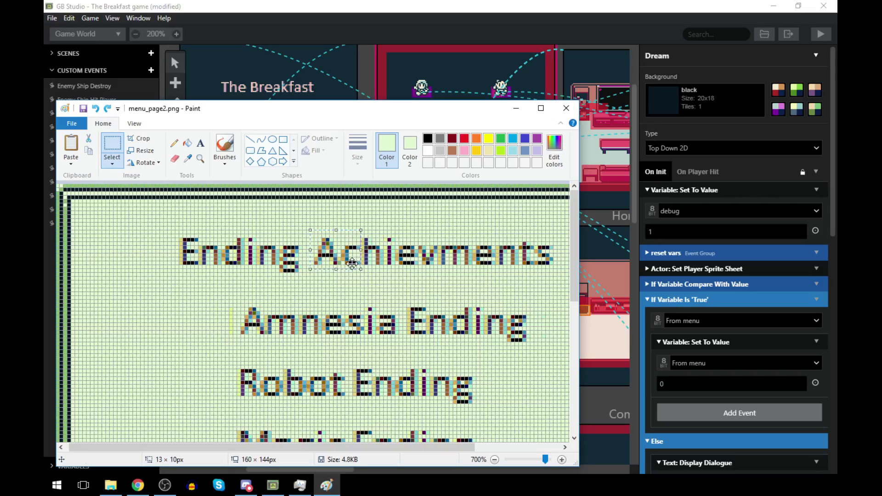
left_click(281, 235)
left_click(111, 485)
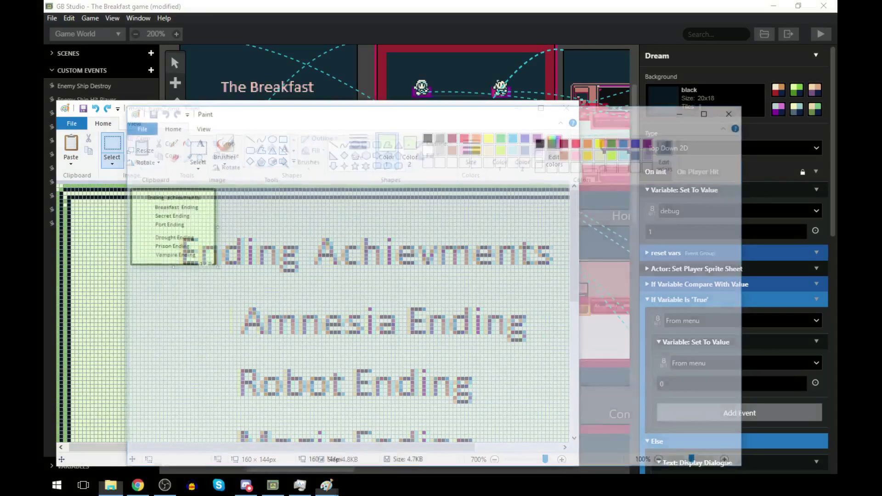
- Paste the "Ac" block over the "ac" of the heading in menu_page1.png, save it and close both images
left_click(282, 160)
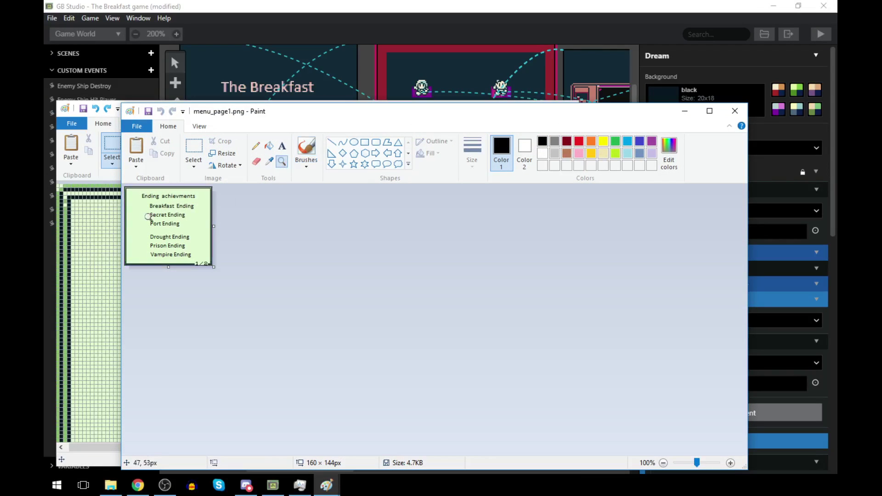
left_click(153, 214)
left_click(173, 220)
left_click(345, 236)
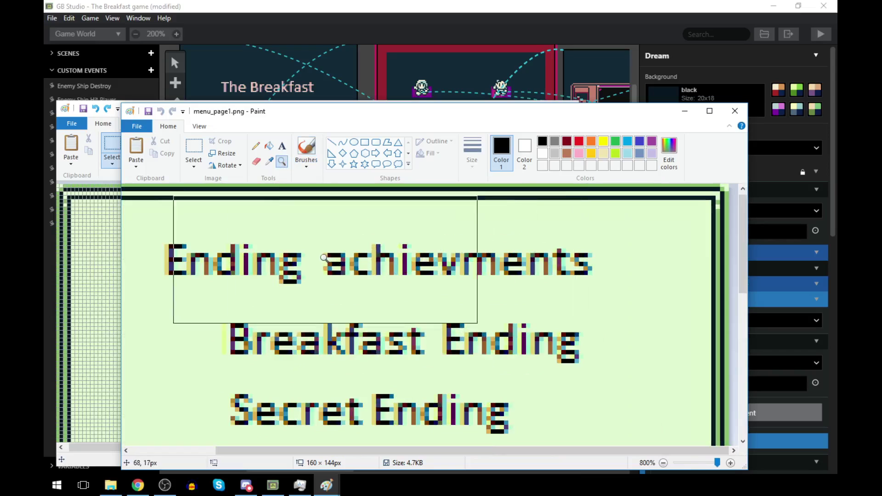
key("ctrl+v")
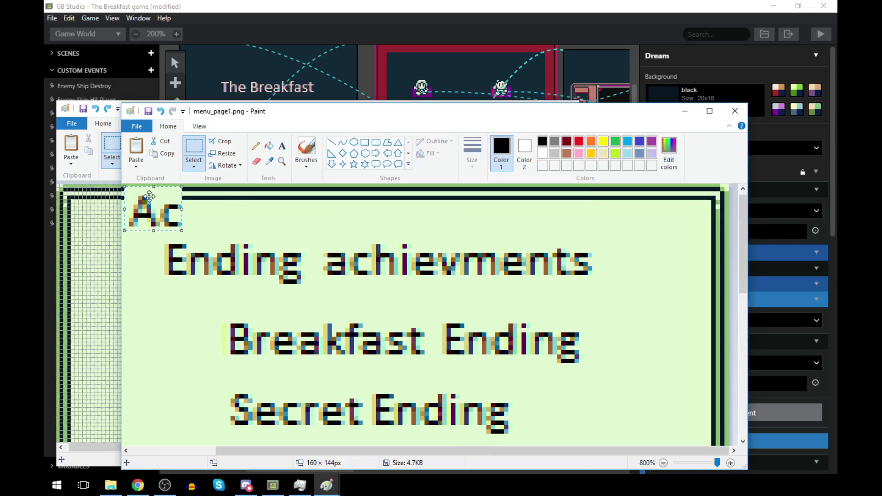
left_click_drag(137, 212, 332, 263)
key("ctrl+s")
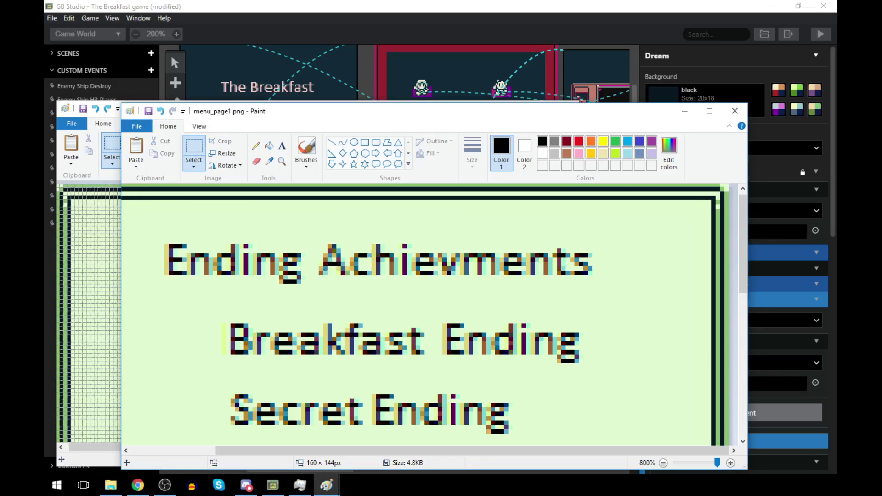
left_click(735, 110)
left_click(573, 108)
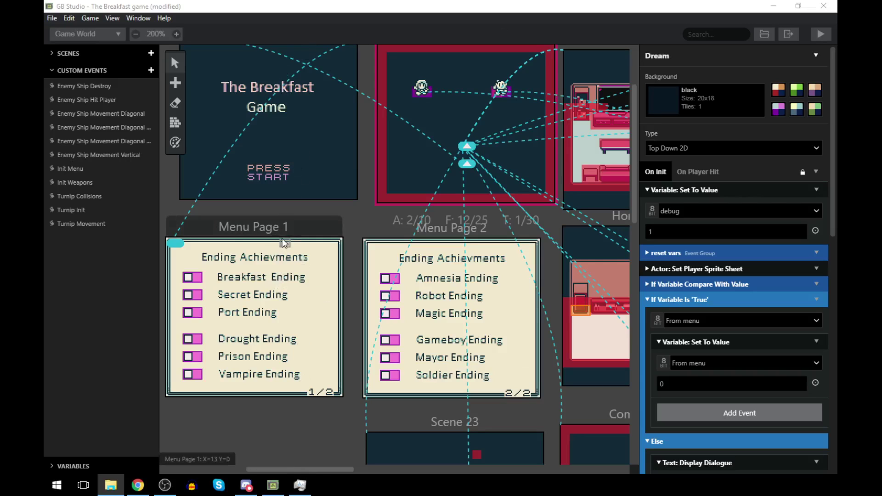
- Examine the Home-Kitchen scene's On Init script and the On Interact script of its Key actor
left_click_drag(313, 470, 402, 481)
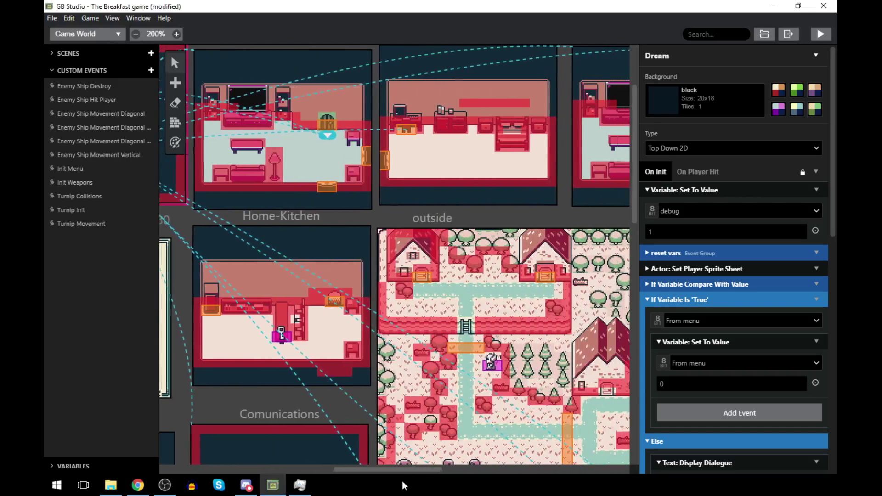
scroll(393, 365, "down", 4)
scroll(393, 365, "down", 4)
scroll(387, 367, "up", 6)
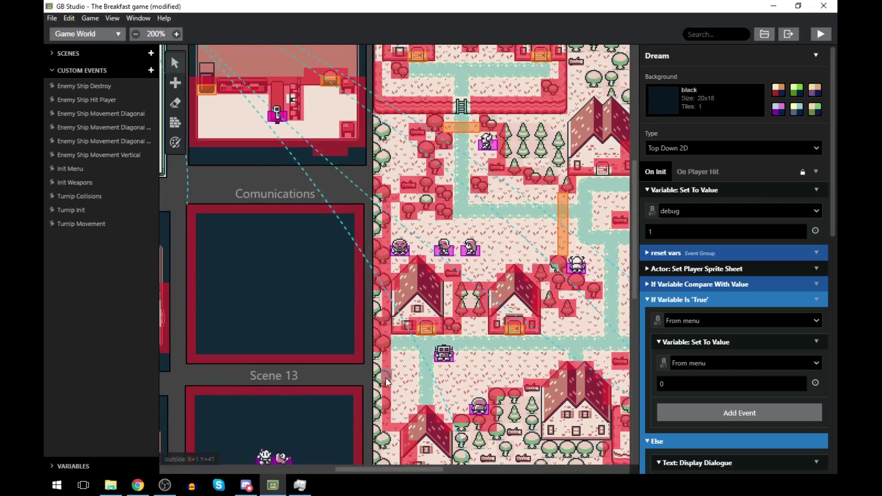
left_click(280, 159)
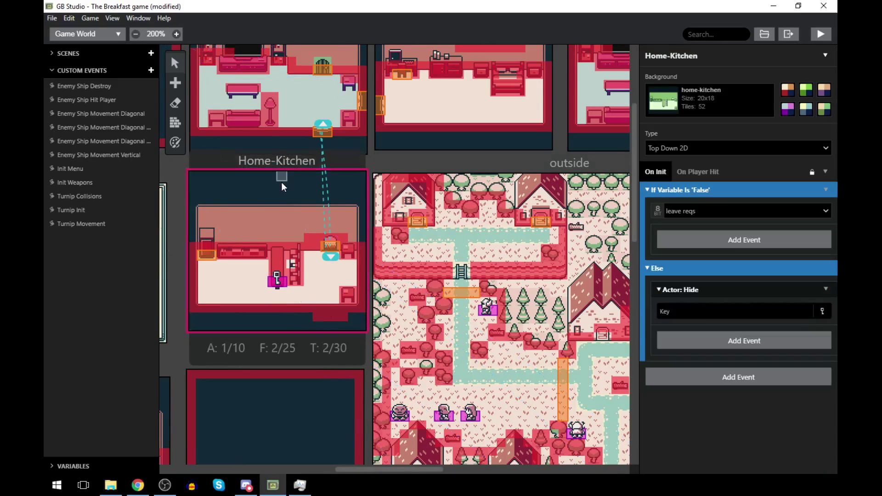
left_click(277, 283)
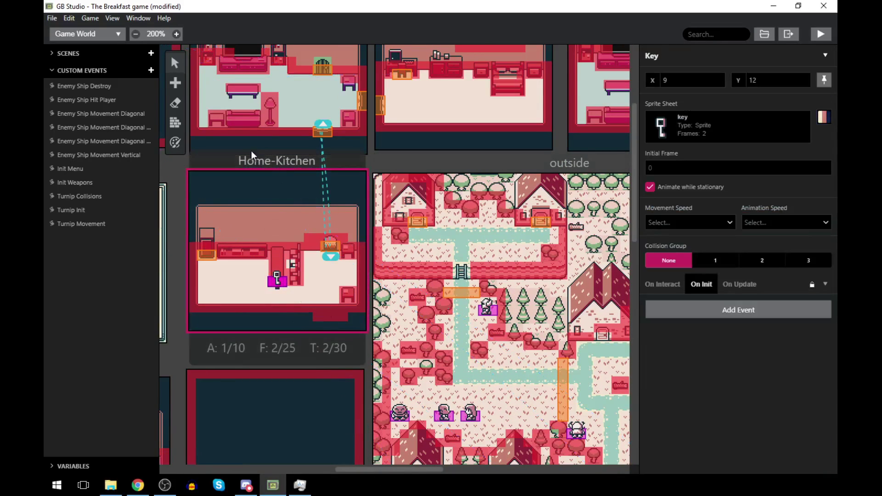
left_click(263, 160)
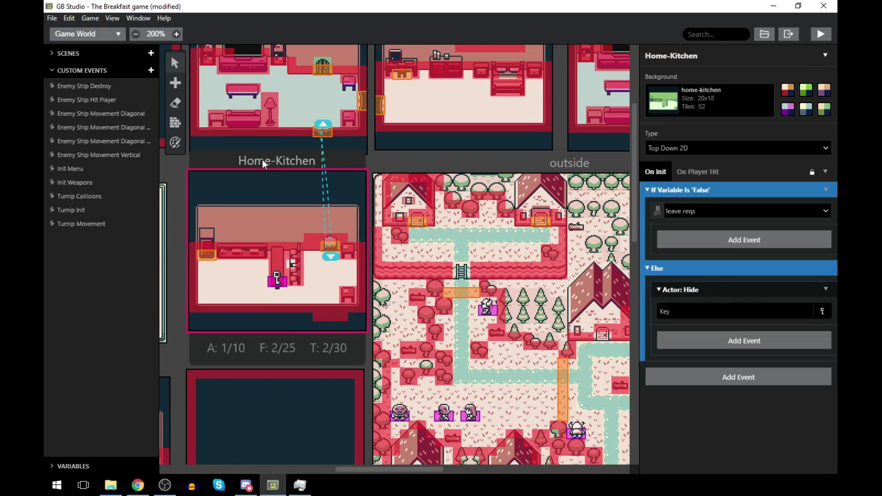
left_click(271, 282)
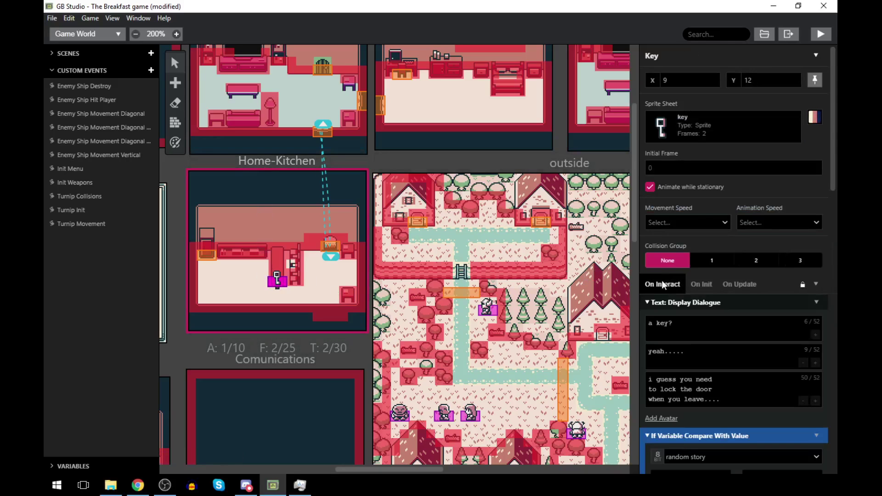
scroll(697, 360, "down", 6)
scroll(697, 360, "up", 5)
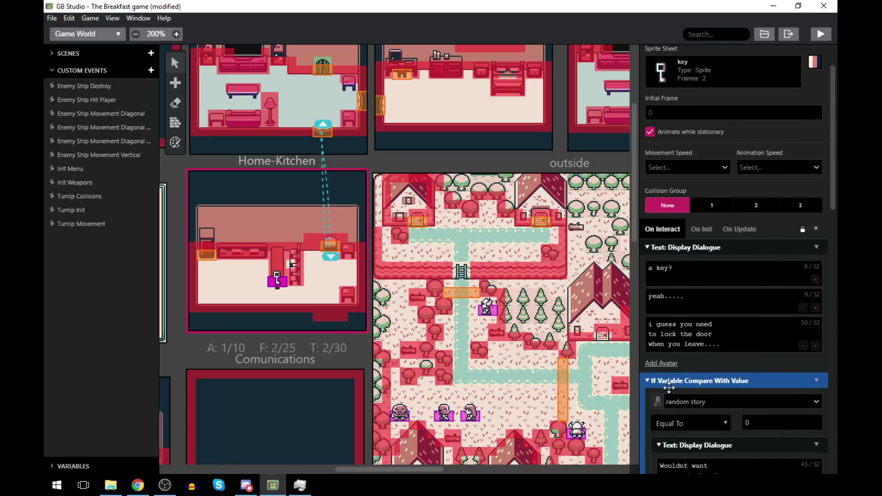
scroll(837, 442, "down", 2)
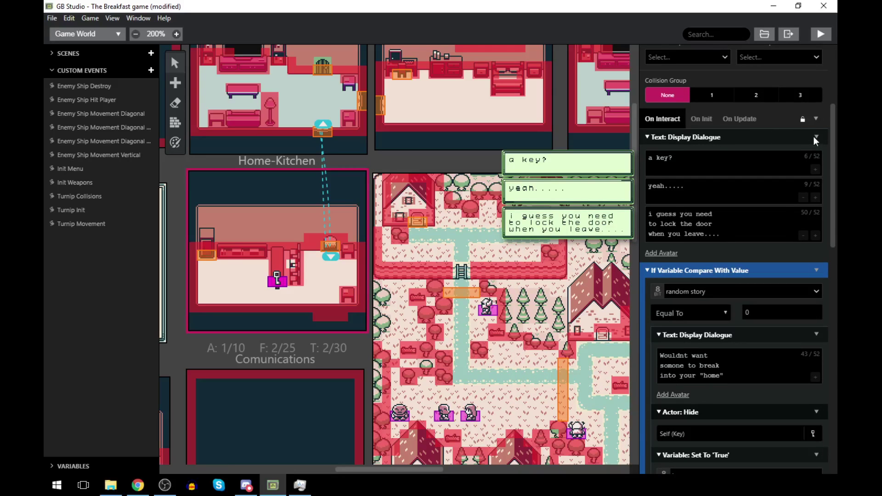
scroll(813, 136, "down", 2)
scroll(813, 120, "up", 1)
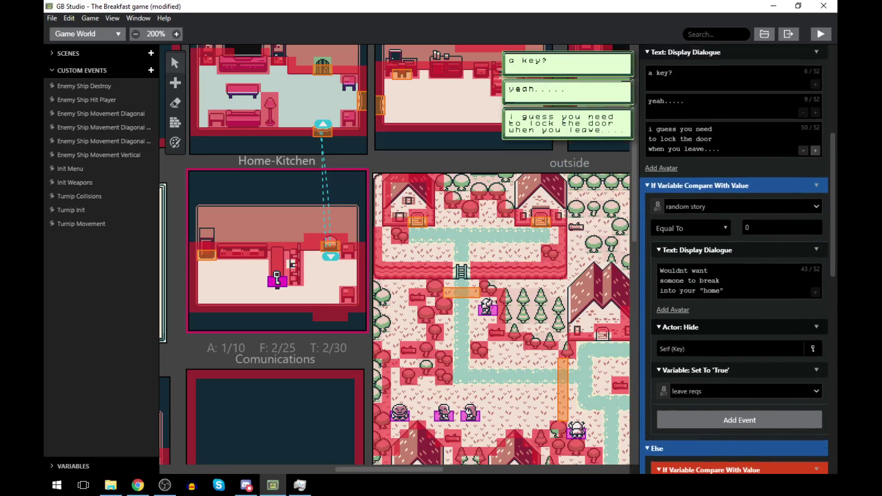
- Copy the Key's opening "a key?" dialogue event and paste it before the dialogue in the branch where random story equals 0
left_click(817, 82)
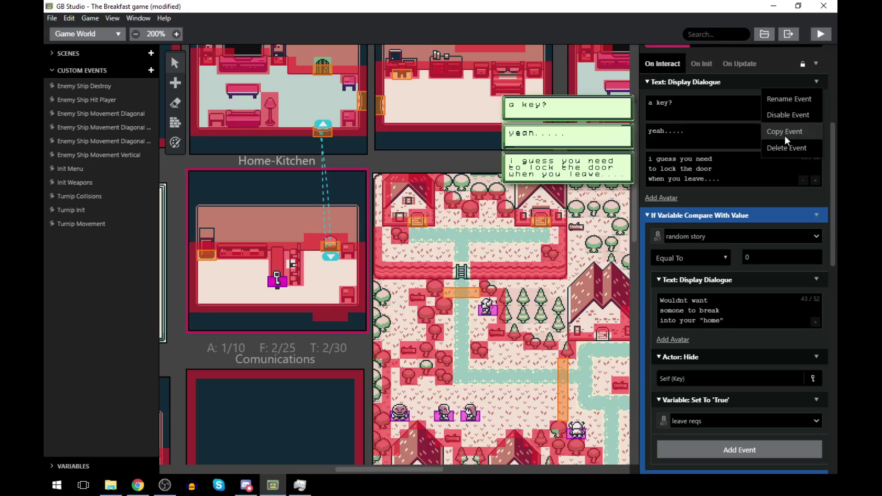
scroll(776, 123, "up", 1)
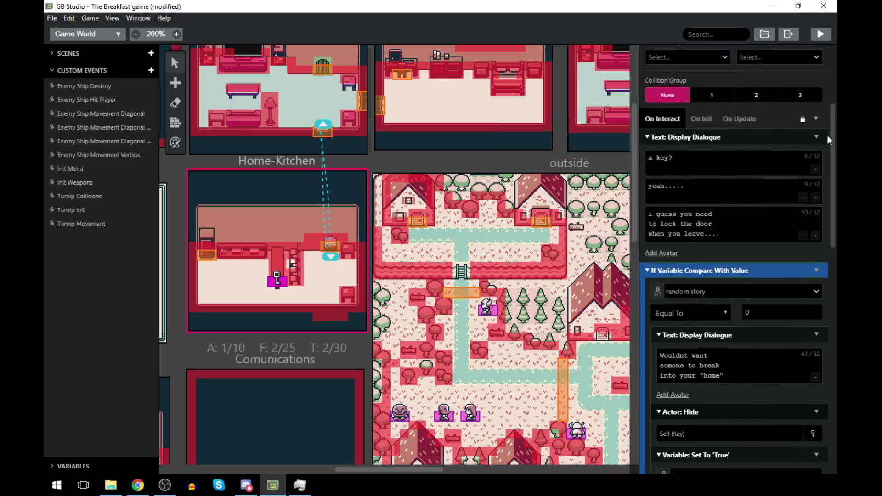
left_click(791, 184)
scroll(776, 271, "down", 4)
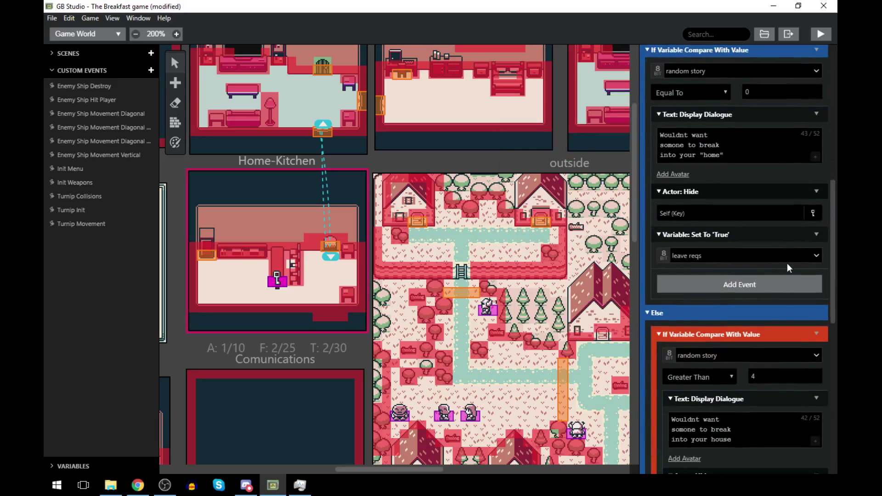
scroll(811, 215, "up", 1)
scroll(810, 216, "up", 1)
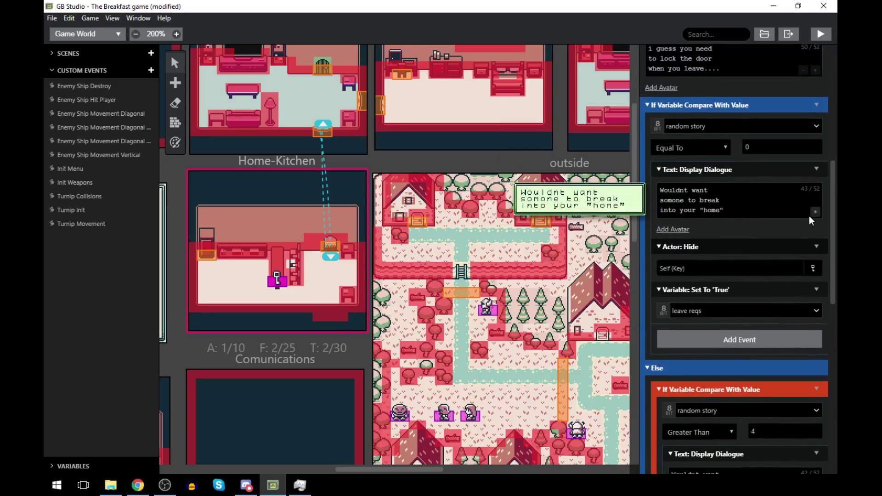
left_click(816, 170)
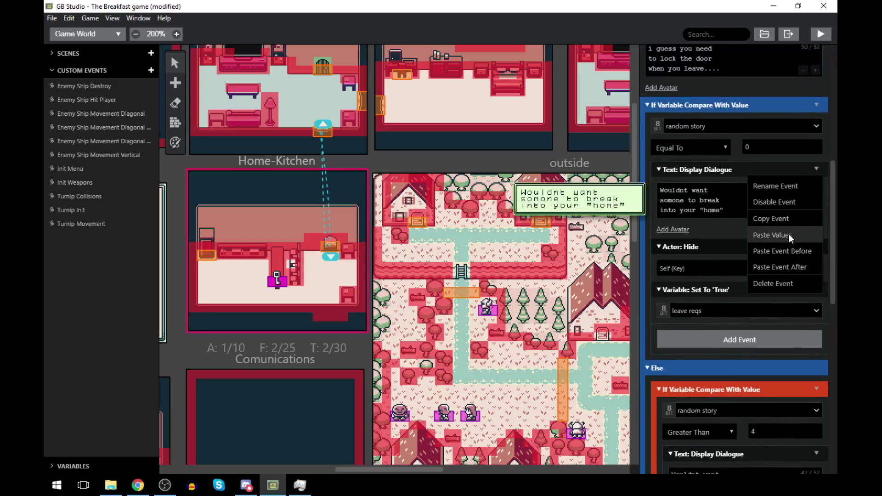
left_click(796, 254)
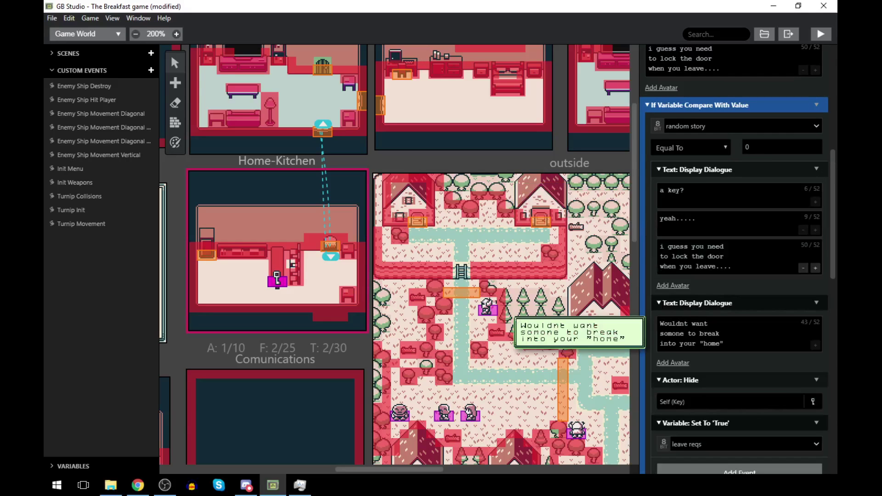
- Move the text "Wouldnt want somone to break into your "home"" into a fourth page of the pasted dialogue and delete the emptied dialogue event
left_click_drag(724, 354, 647, 310)
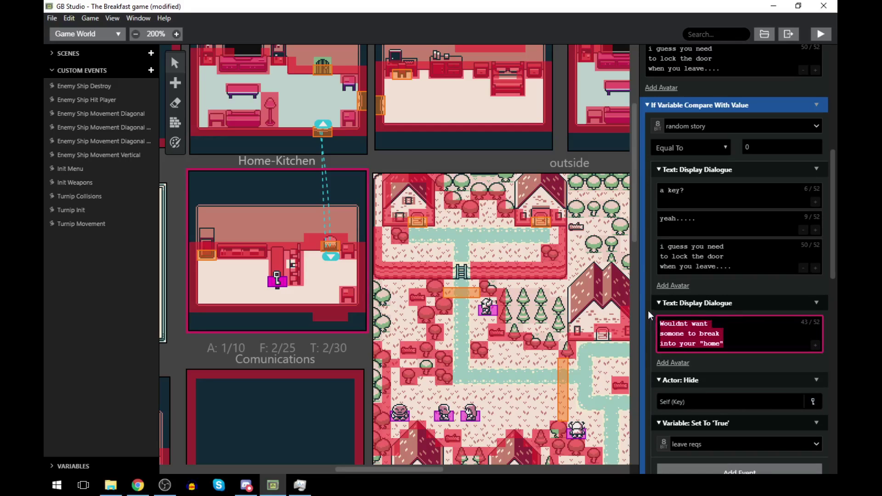
key("ctrl+x")
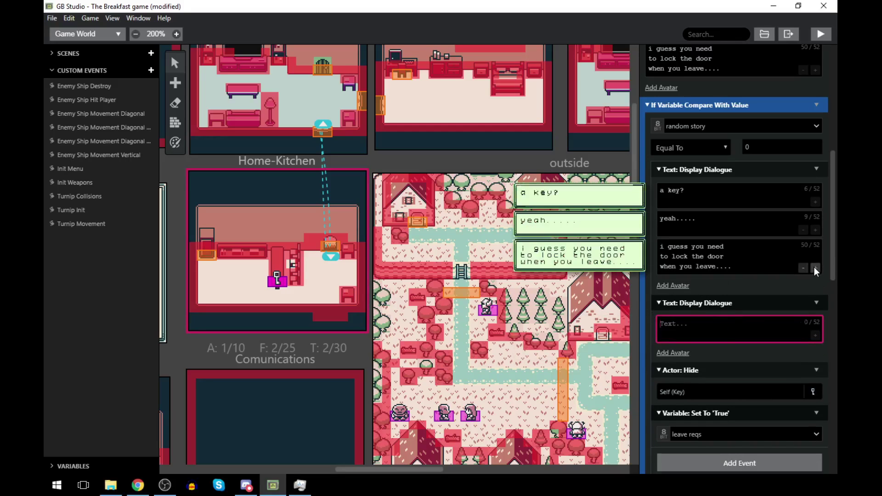
left_click(814, 268)
left_click(671, 287)
key("ctrl+v")
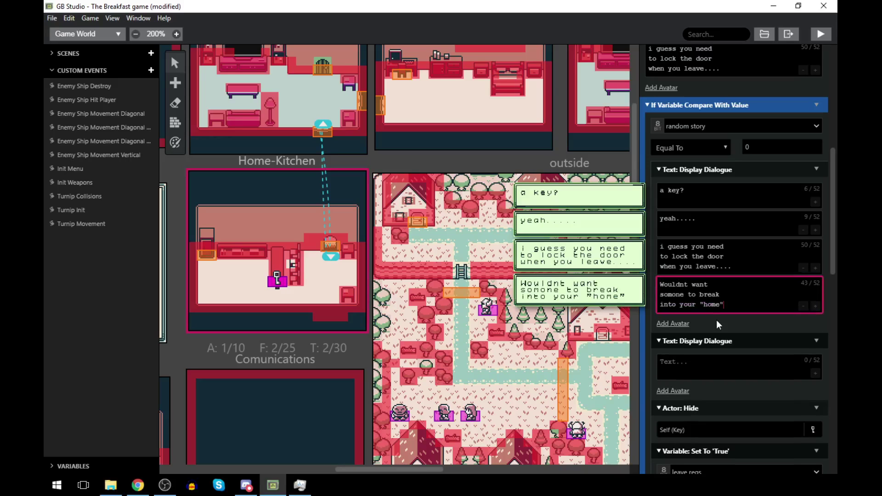
left_click(816, 340)
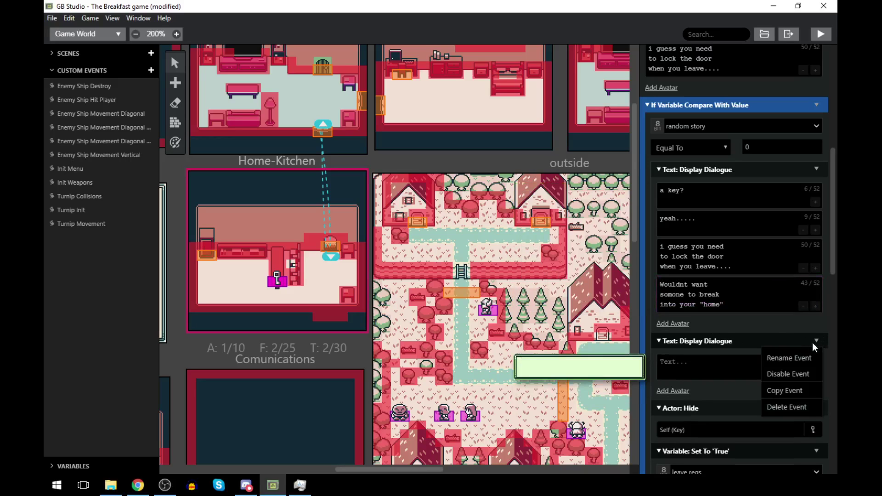
left_click(789, 408)
- Copy the Key's opening "a key?" dialogue event and paste it before the dialogue in the branch where random story is greater than 4
scroll(691, 340, "down", 7)
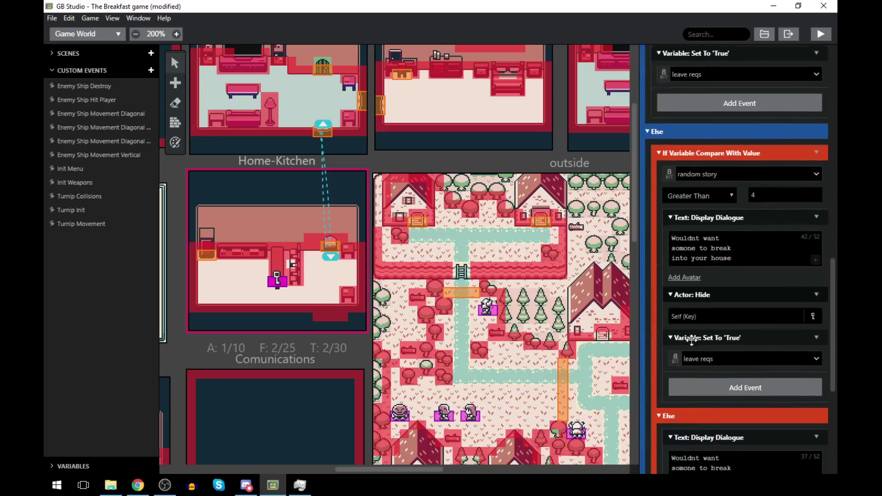
scroll(726, 303, "up", 7)
scroll(795, 214, "up", 3)
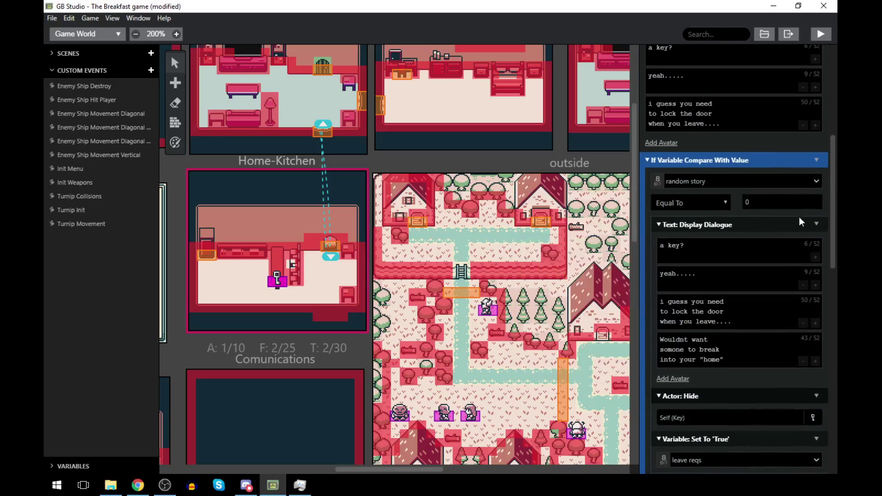
left_click(815, 140)
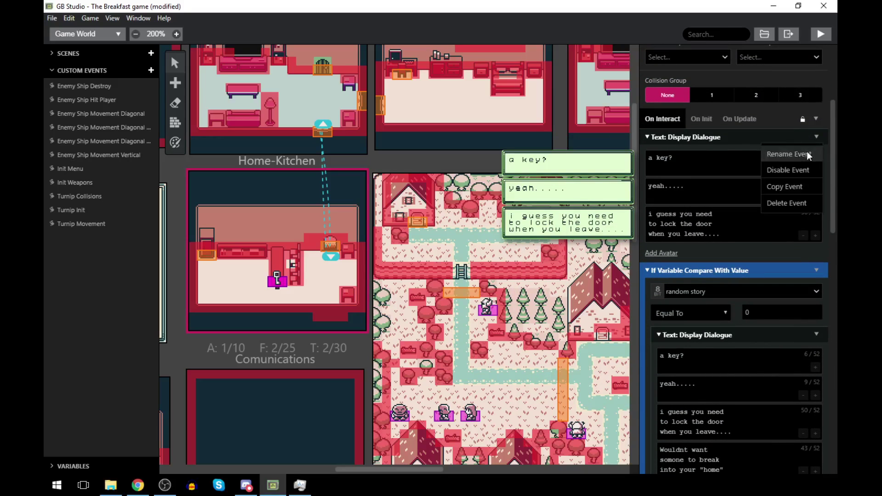
left_click(793, 183)
scroll(772, 303, "down", 5)
scroll(773, 308, "down", 6)
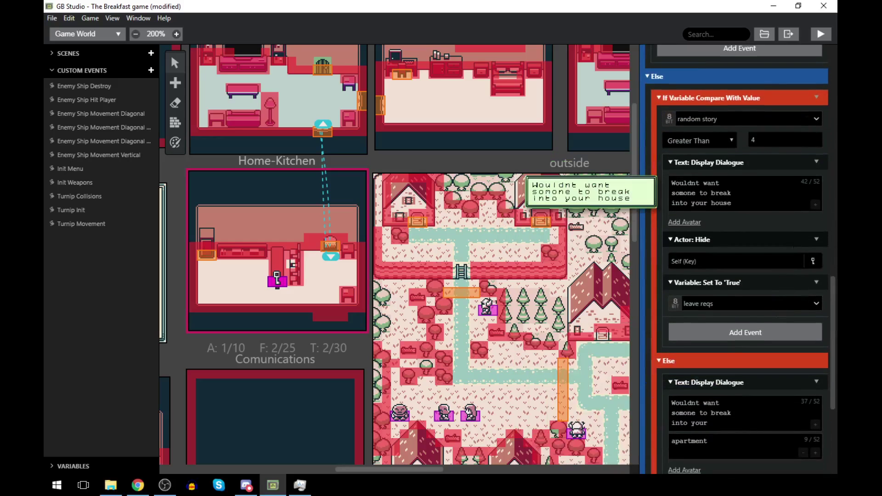
left_click(816, 162)
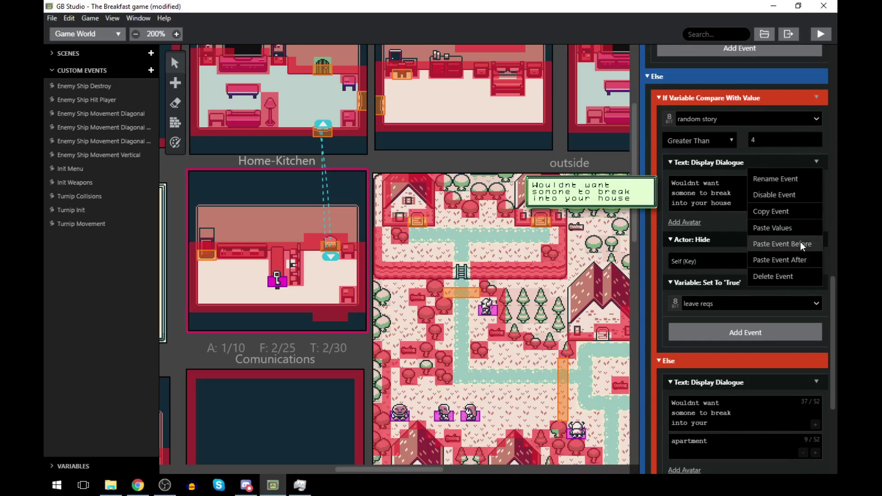
left_click(800, 243)
- Move the text "Wouldnt want somone to break into your house" into a fourth page of the pasted dialogue and delete the emptied dialogue event
left_click_drag(734, 337, 658, 299)
key("BackSpace")
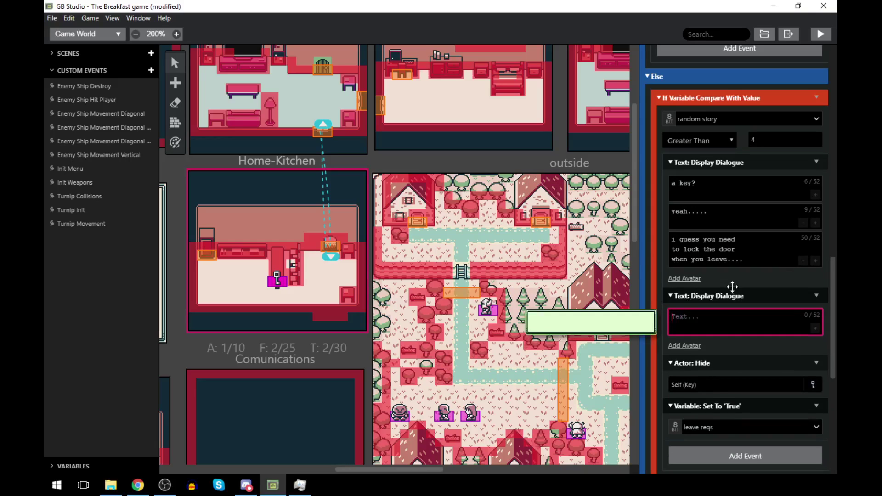
left_click(815, 261)
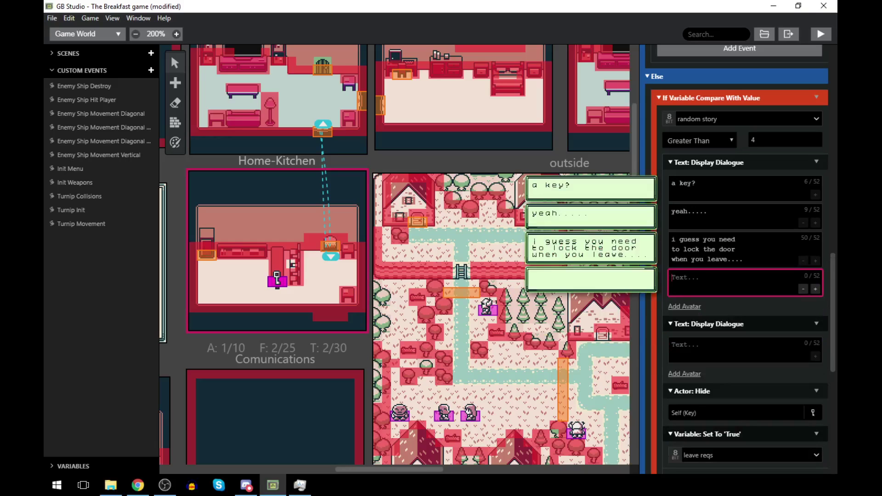
key("ctrl+v")
left_click(817, 330)
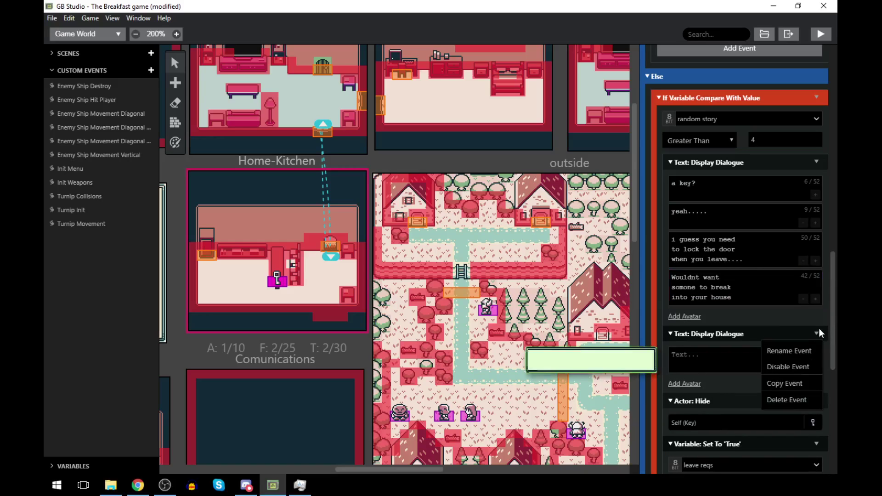
left_click(801, 394)
- Copy the opening "a key?" dialogue event again and paste it before the dialogue in the innermost Else branch
scroll(790, 349, "up", 10)
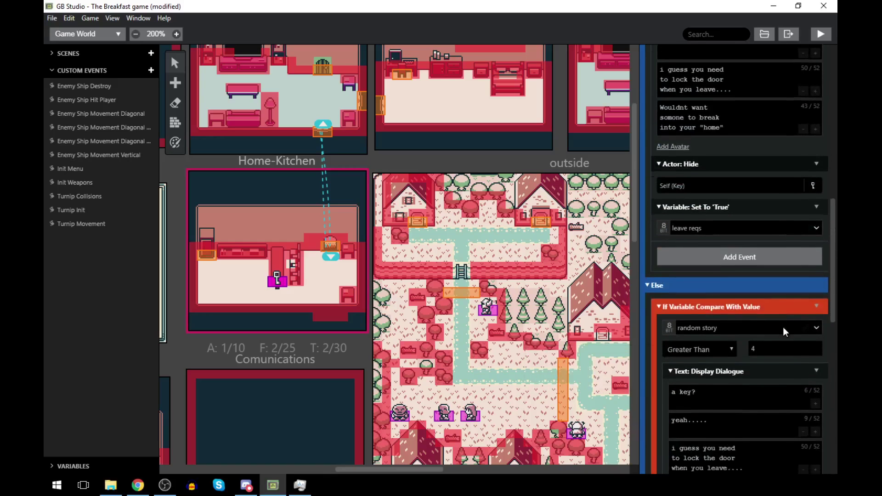
scroll(813, 159, "up", 4)
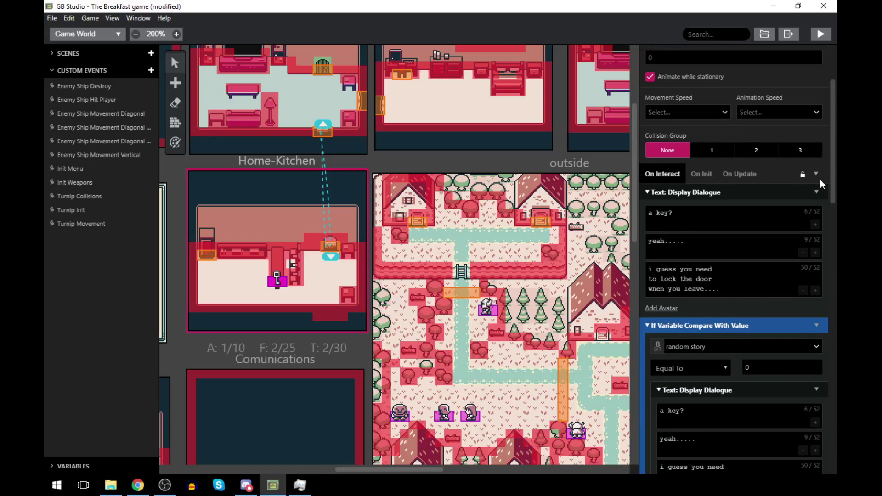
left_click(816, 192)
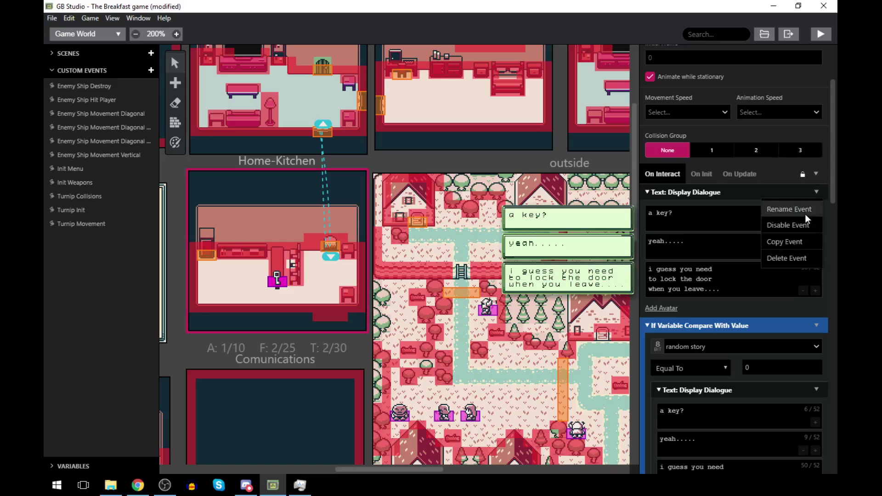
left_click(790, 243)
scroll(777, 321, "down", 13)
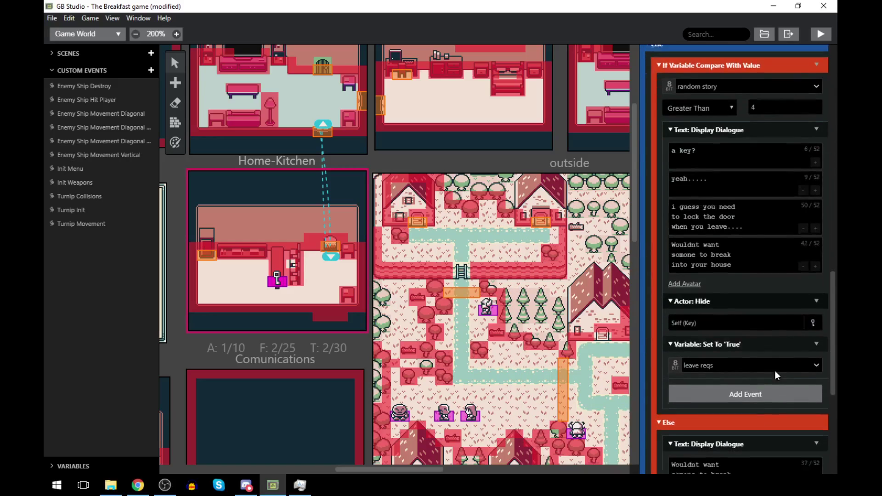
scroll(775, 370, "down", 6)
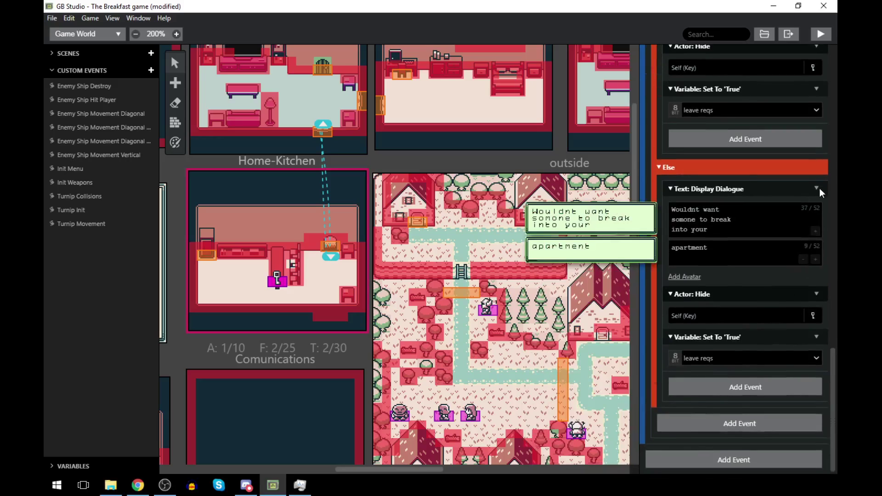
left_click(815, 187)
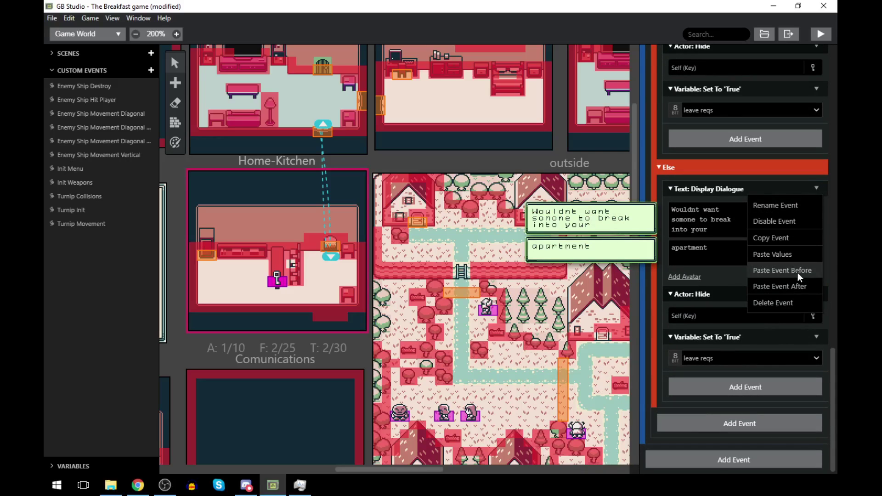
left_click(781, 270)
- Add a fourth page to the dialogue pasted in the Else branch and move the text "Wouldnt want somone to break into your" into it
left_click(814, 288)
left_click_drag(735, 393, 632, 361)
key("ctrl+x")
left_click(744, 308)
key("ctrl+v")
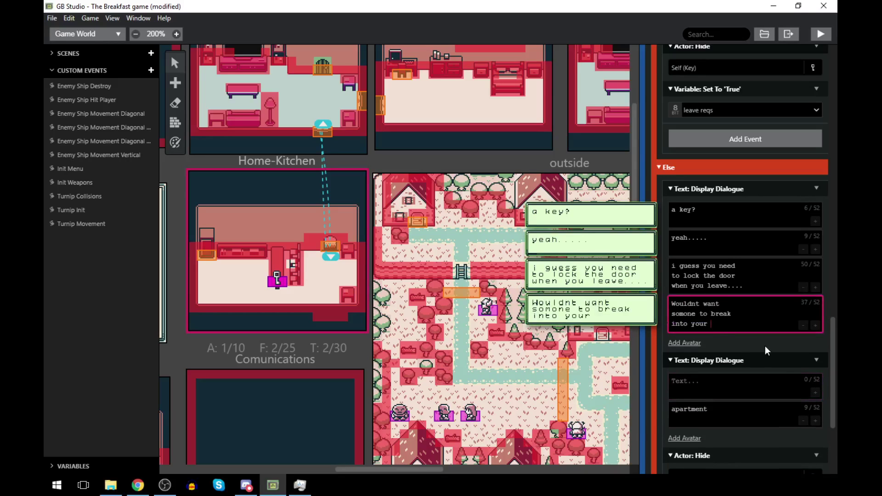
- Move the text "apartment" into a fifth page of the Else branch's merged dialogue and delete the emptied dialogue event
left_click(816, 360)
left_click_drag(712, 410, 647, 405)
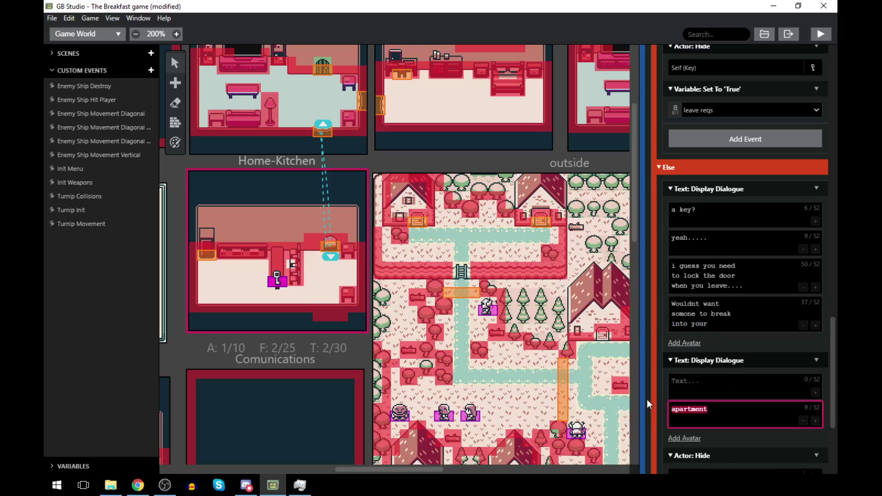
key("ctrl+x")
left_click(788, 321)
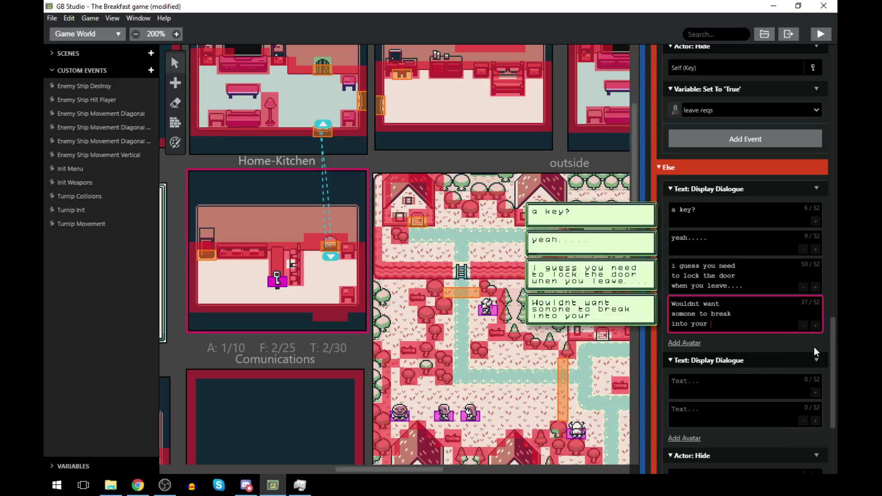
left_click(815, 325)
key("ctrl+v")
left_click(817, 387)
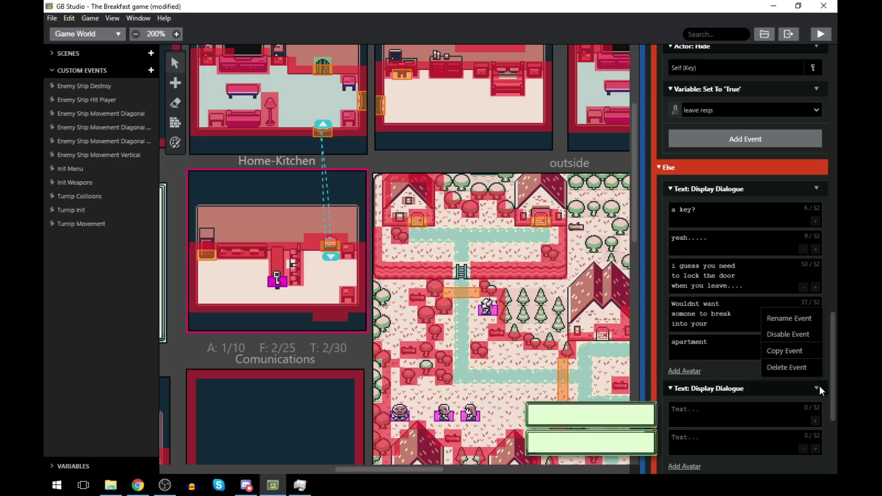
left_click(805, 364)
- Disable the opening "a key?" dialogue event at the start of the Key's On Interact script
scroll(742, 346, "down", 2)
scroll(740, 352, "up", 15)
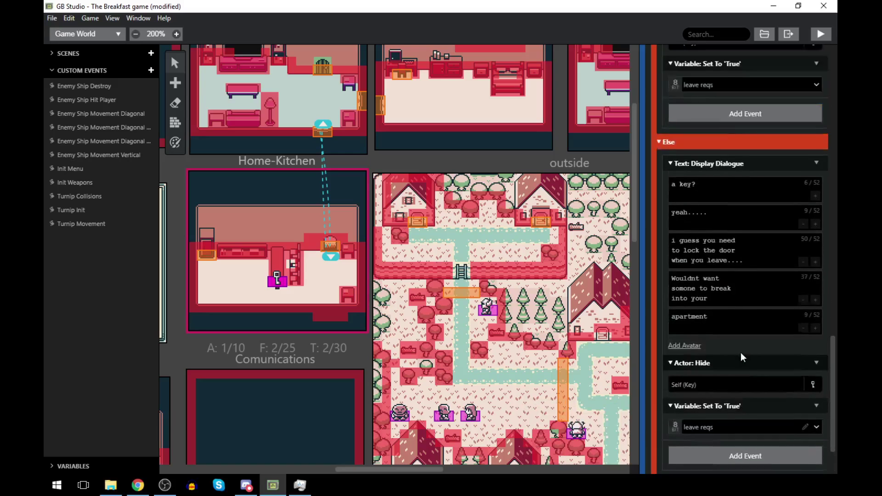
scroll(775, 352, "up", 10)
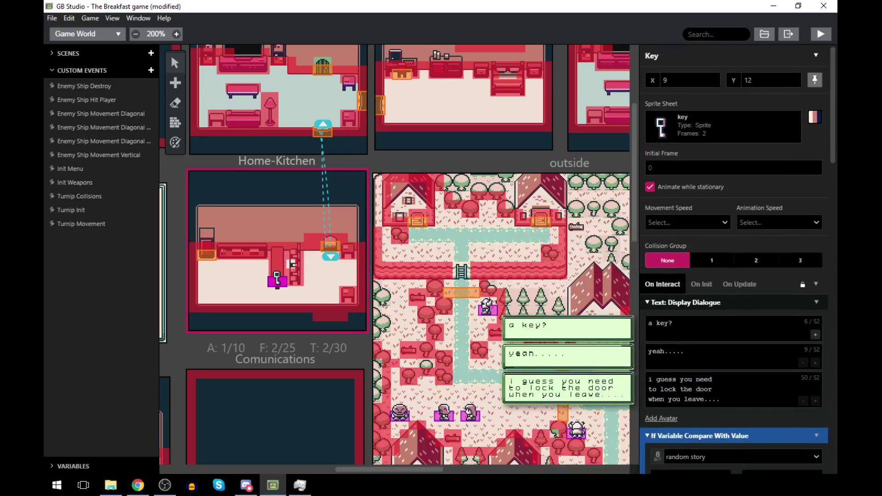
scroll(781, 229, "down", 3)
left_click(817, 192)
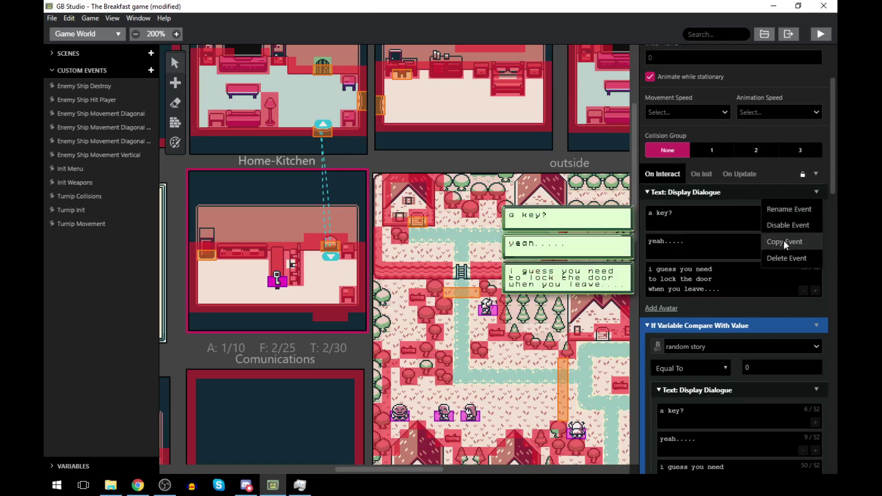
left_click(785, 226)
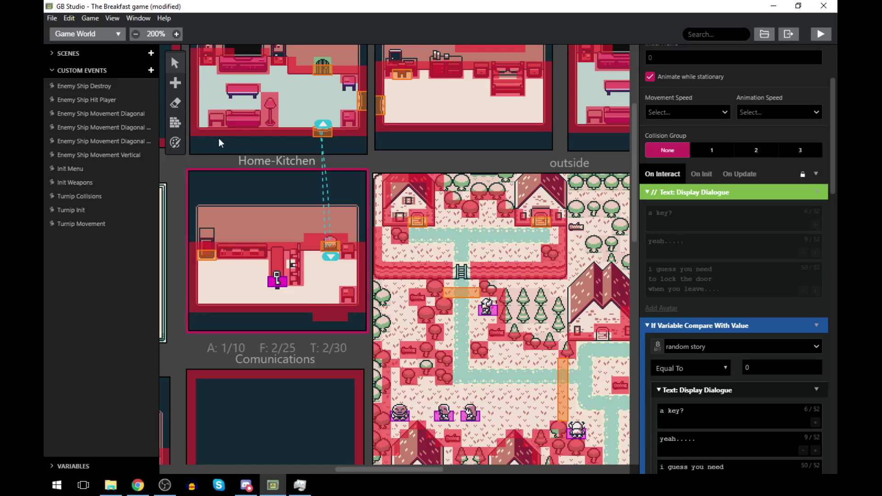
left_click_drag(421, 465, 469, 467)
scroll(450, 348, "down", 5)
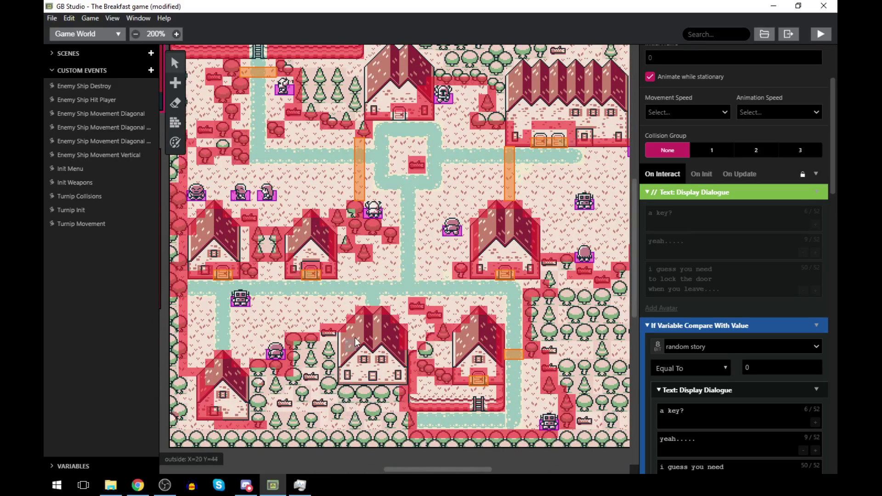
scroll(353, 342, "up", 3)
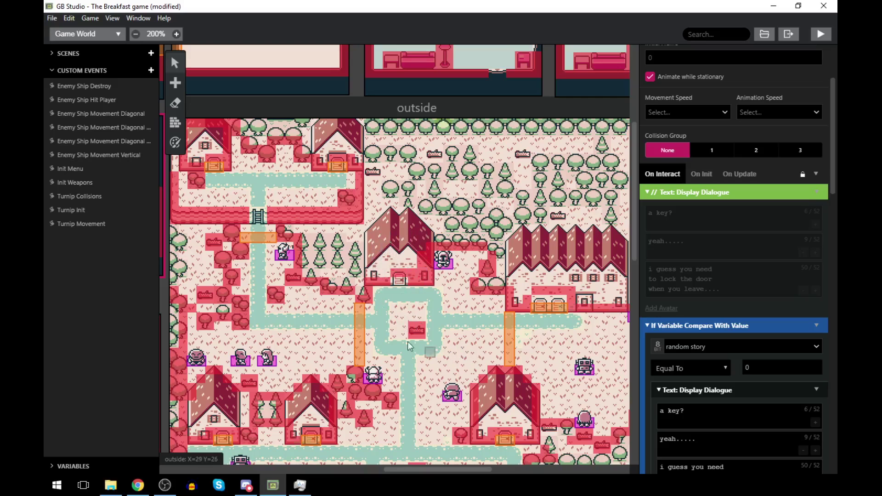
scroll(423, 311, "down", 2)
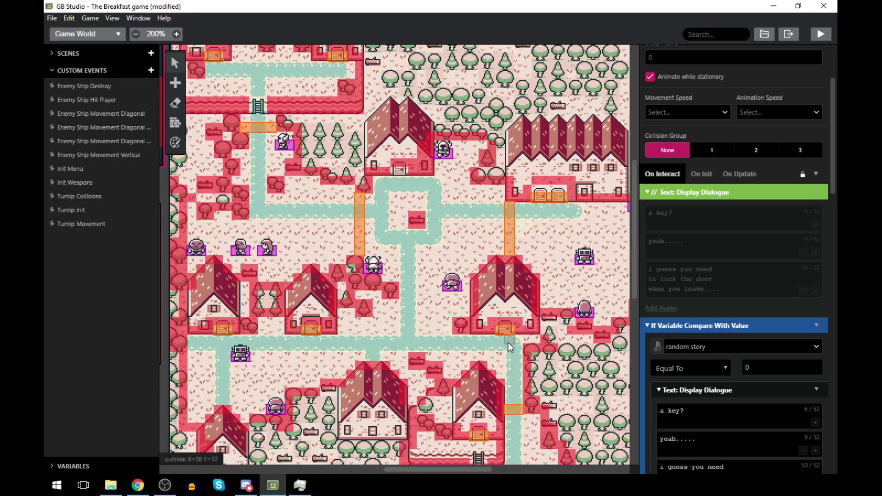
scroll(366, 416, "up", 1)
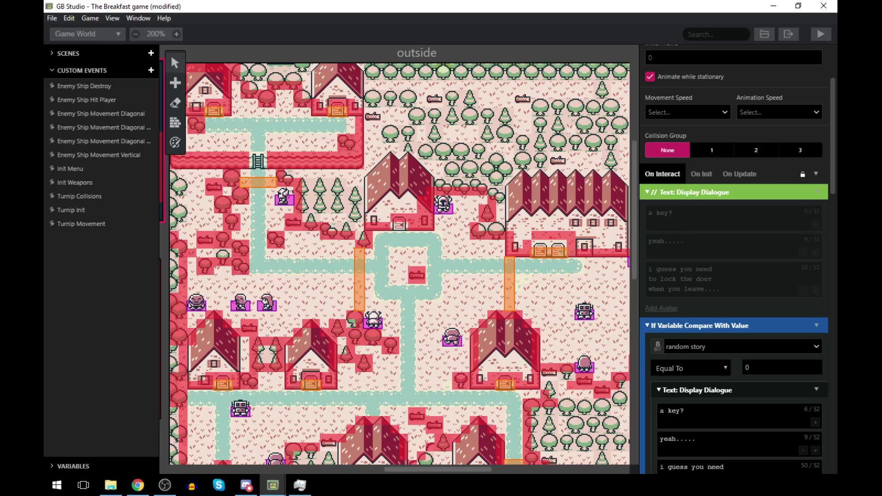
- Move the running game's preview window clear of the map and advance through the intro dialogue past the Male or Female question
left_click_drag(403, 54, 714, 96)
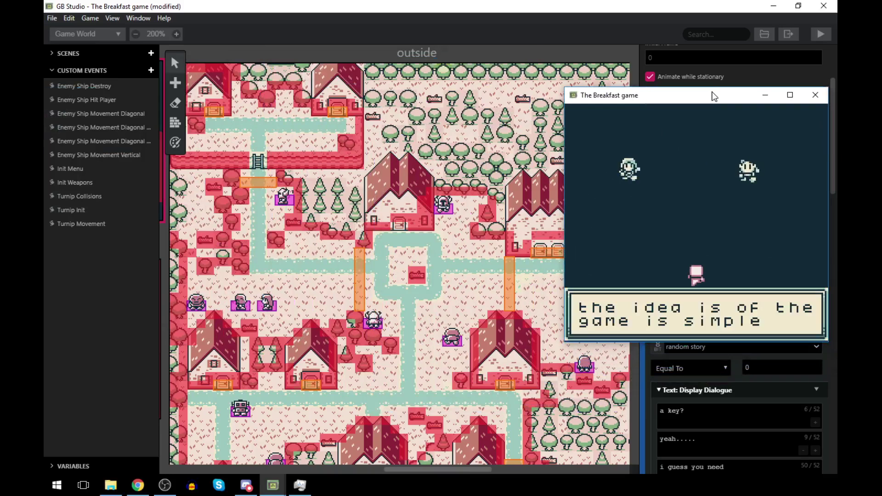
key("z")
key("z")
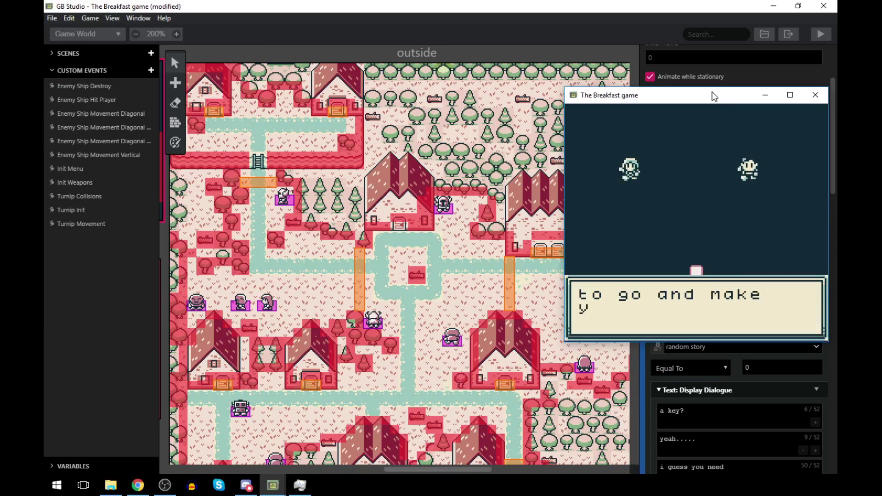
key("z")
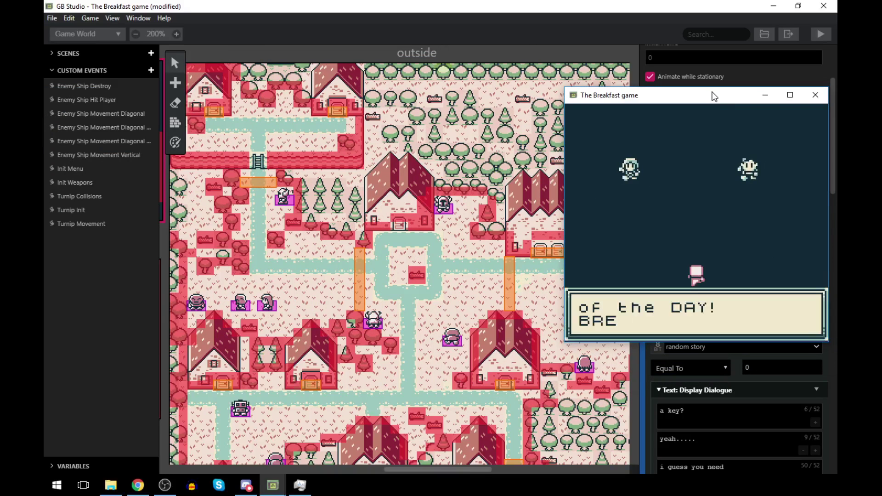
key("z")
key("z")
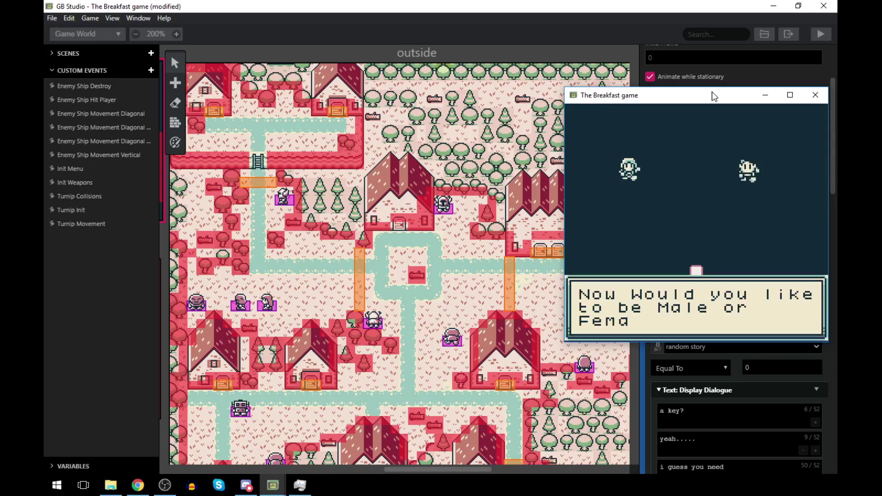
key("z")
- Playtest the character selection by choosing the male character, and start the dialogue in the home scene
key("Up")
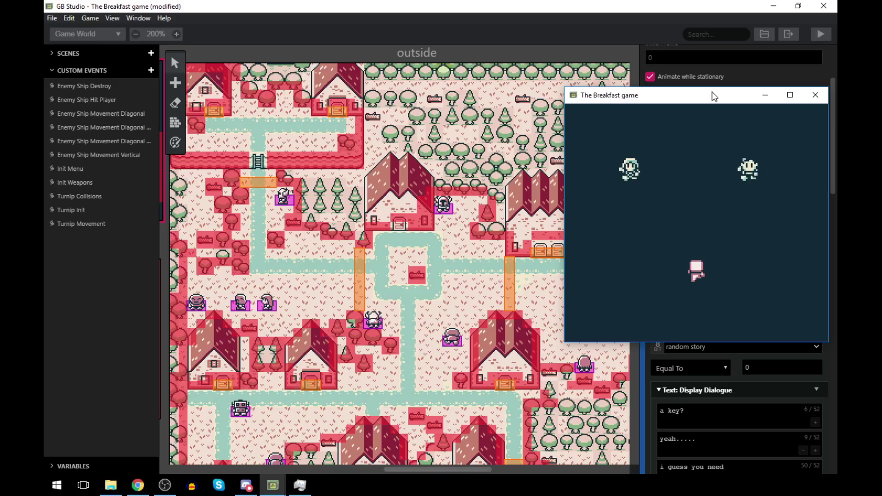
key("Right")
key("Up")
key("Right")
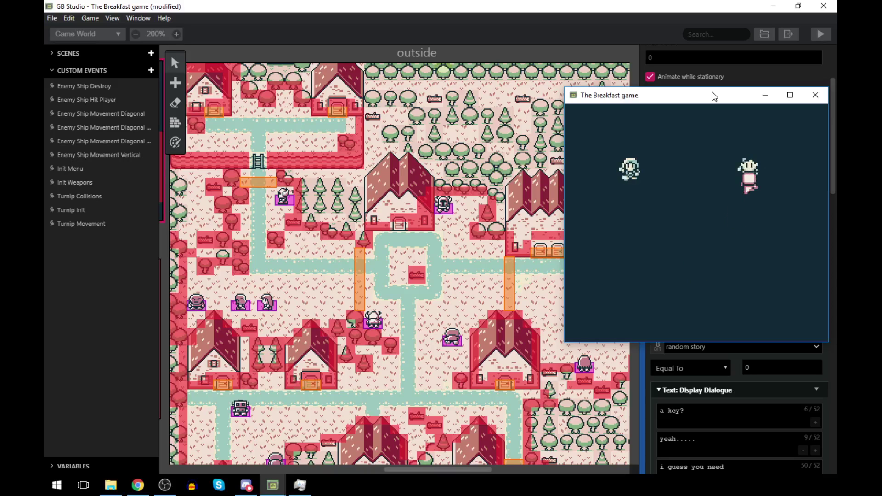
key("z")
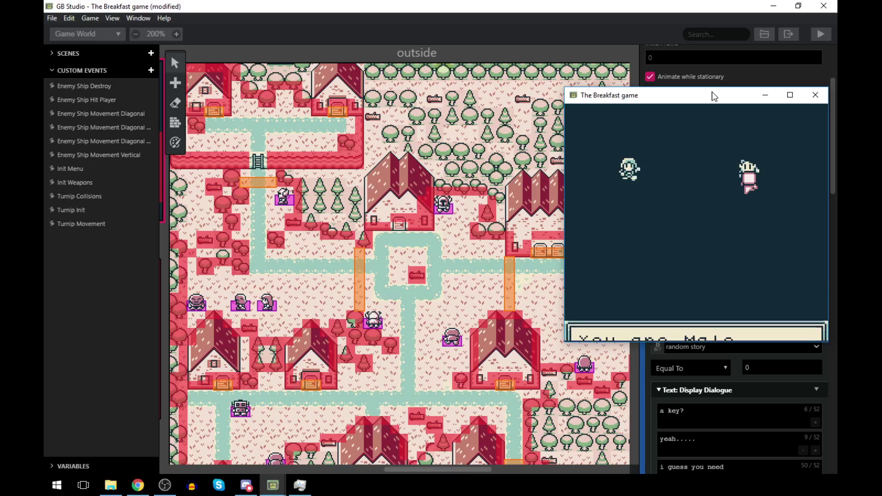
key("z")
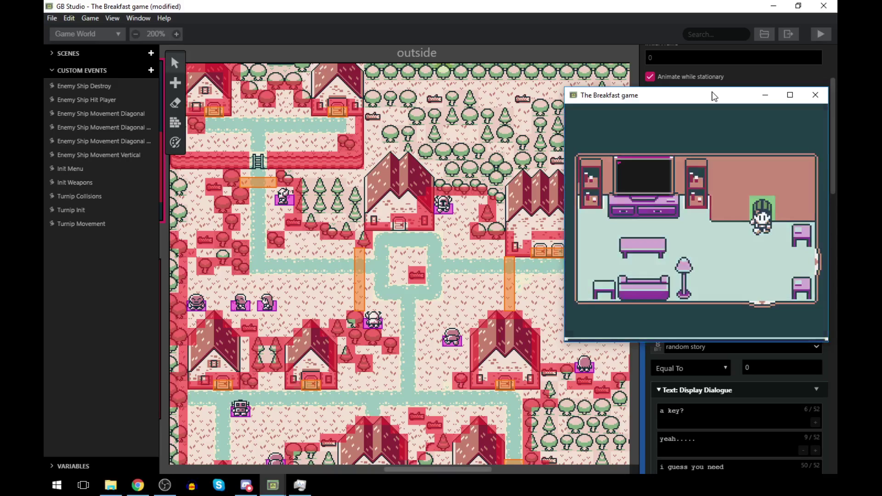
key("z")
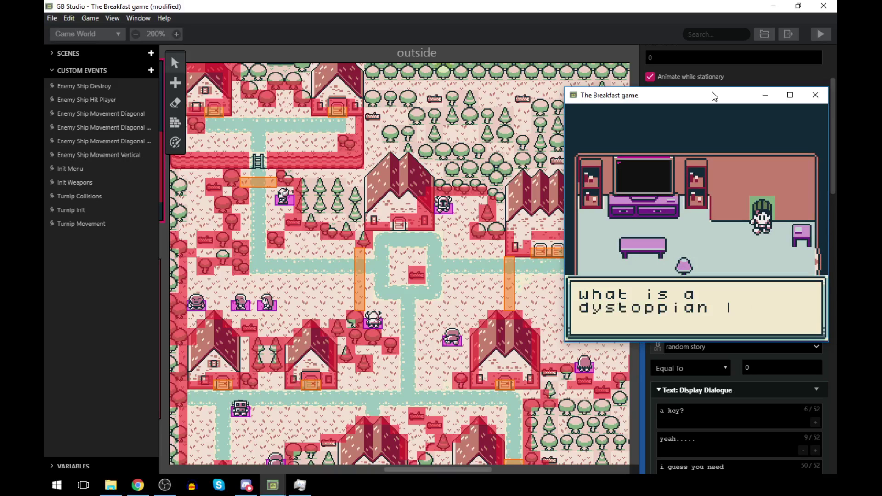
- Playtest the opening story dialogue in the home scene through its final page
key("z")
key("z")
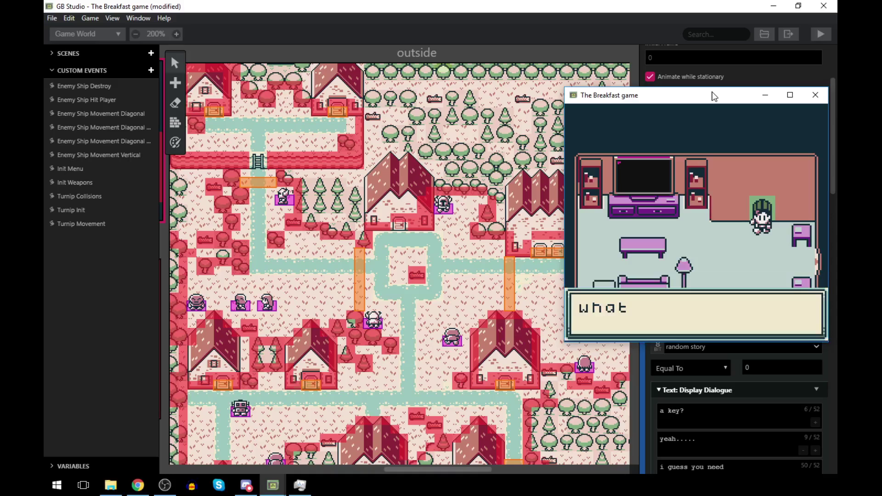
key("z")
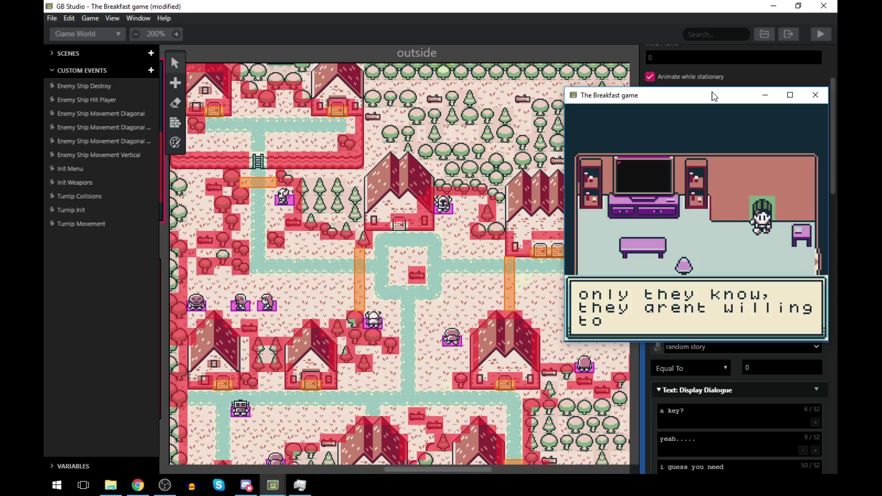
key("z")
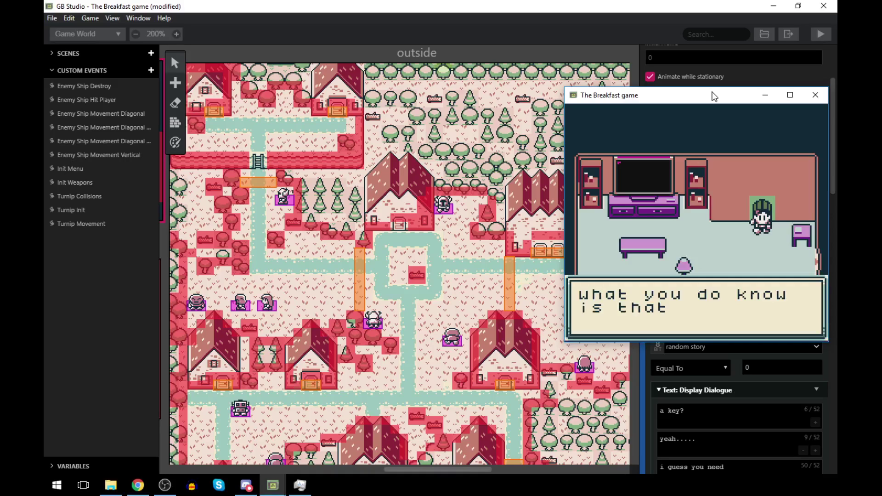
key("z")
key("z")
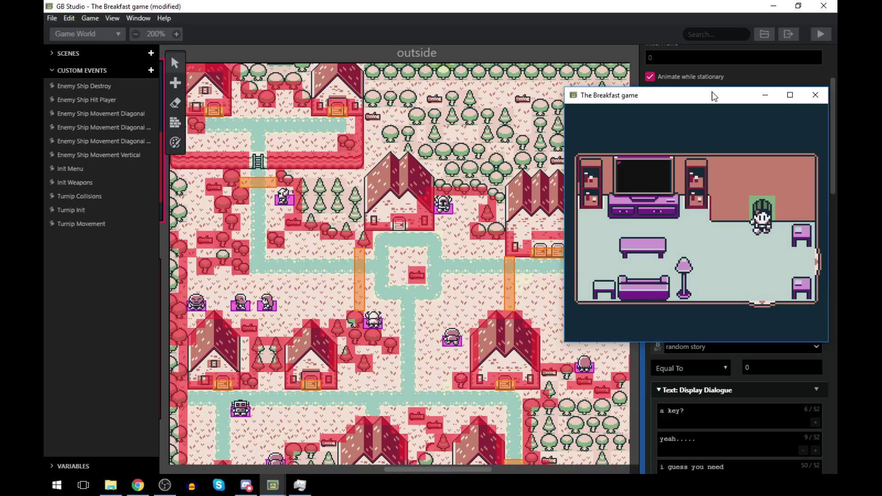
- Walk through the green door into the next room and playtest the Key's merged dialogue to its end
key("Up")
key("z")
key("z")
key("Down")
key("Left")
key("z")
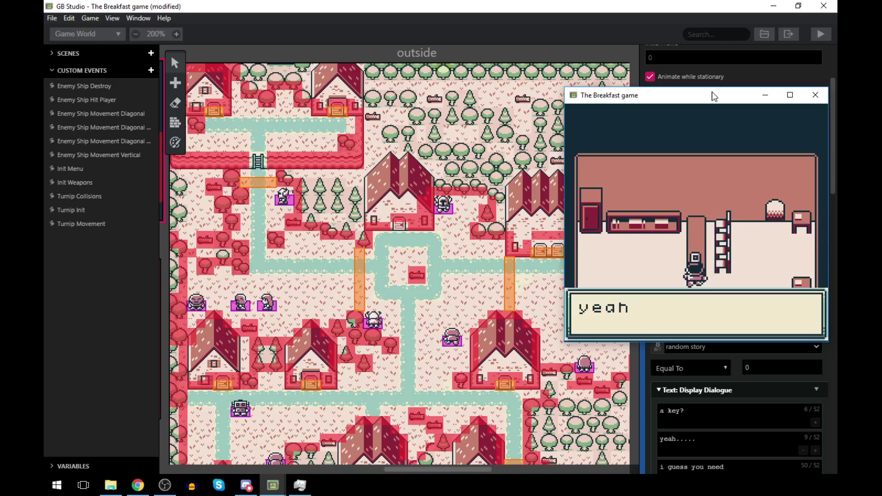
key("z")
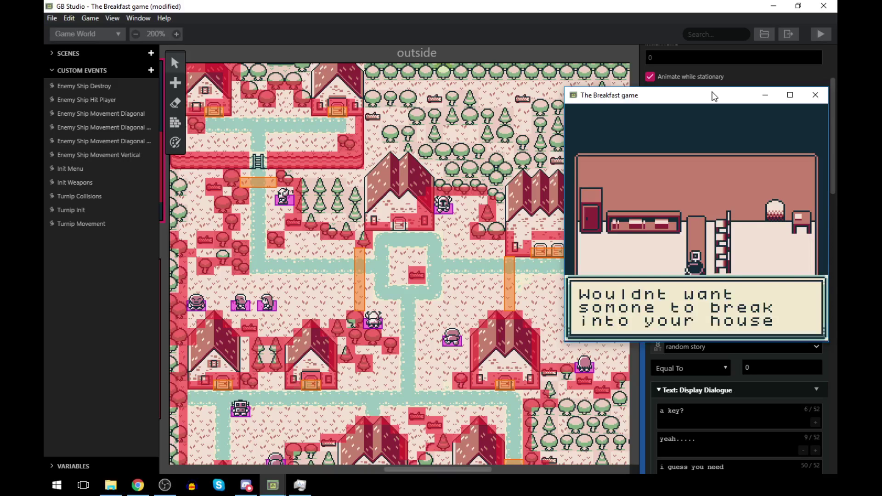
key("z")
- Leave the house in the running game and walk down through the village to the houses south of the upper path
key("Down")
key("Up")
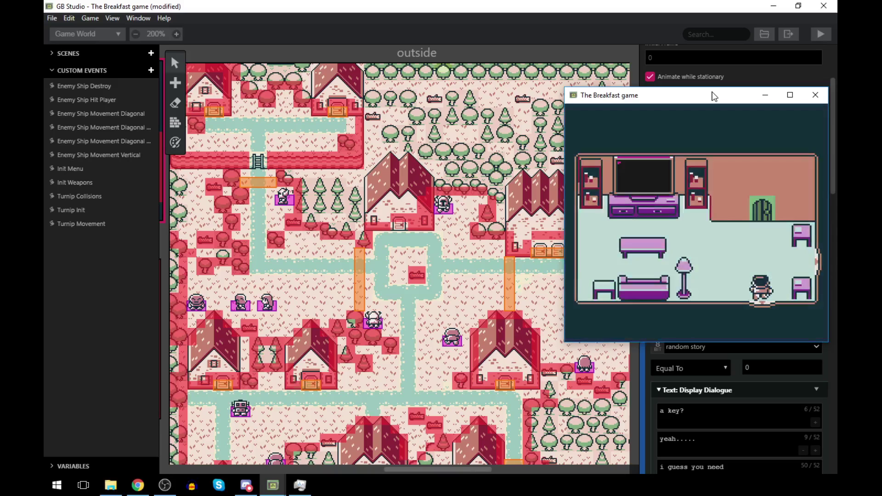
key("Up")
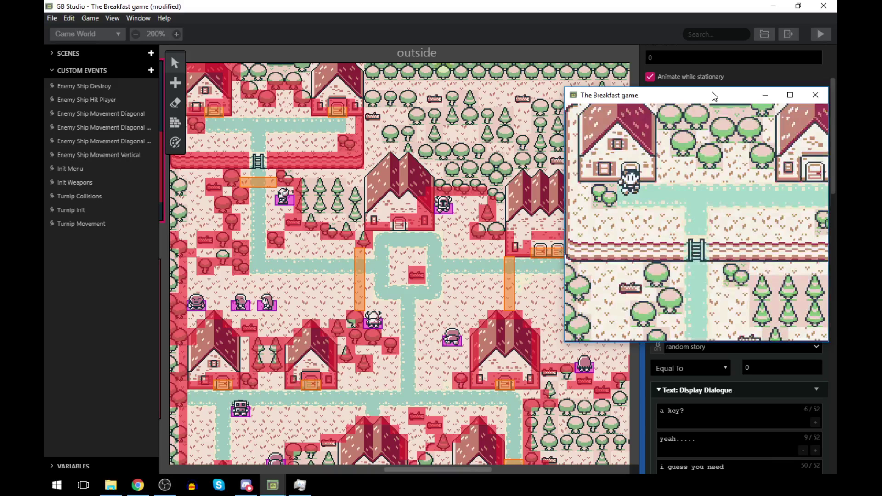
key("Right")
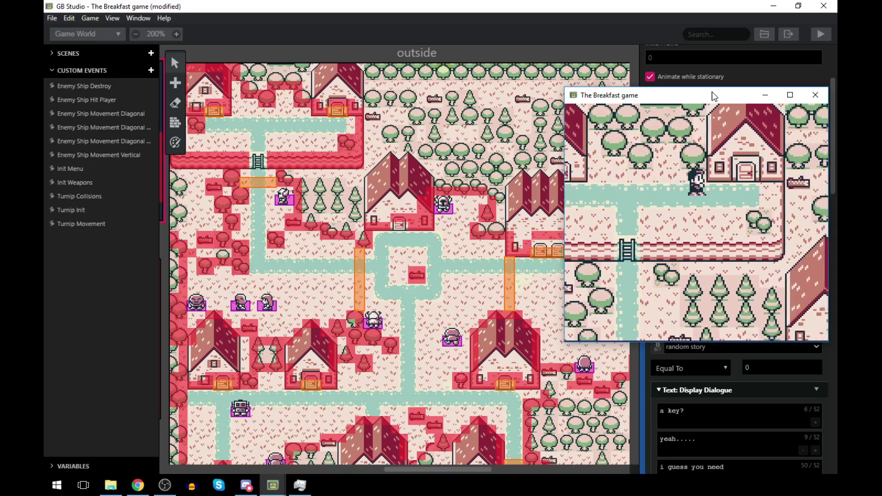
key("Left")
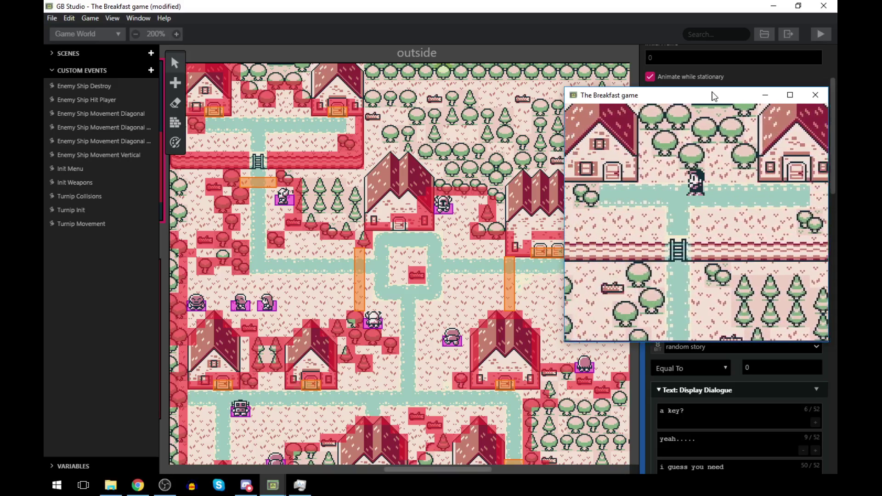
key("Down")
key("Down")
key("Right")
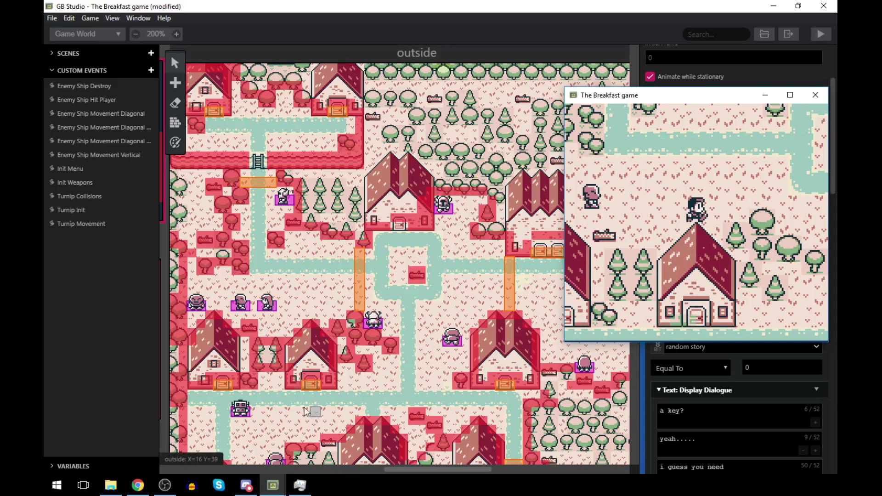
- Move the game preview window down over the map, check the outside scene's first background palette choices, and return to the preview
left_click_drag(688, 101, 577, 217)
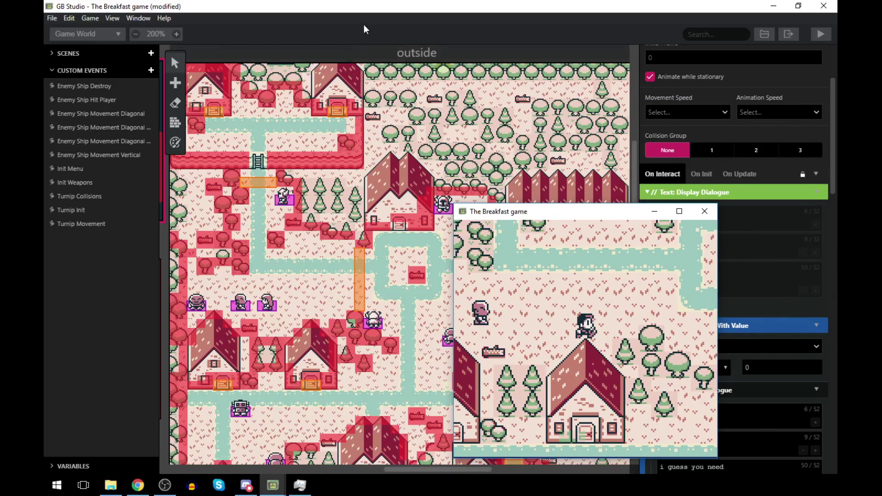
left_click(387, 54)
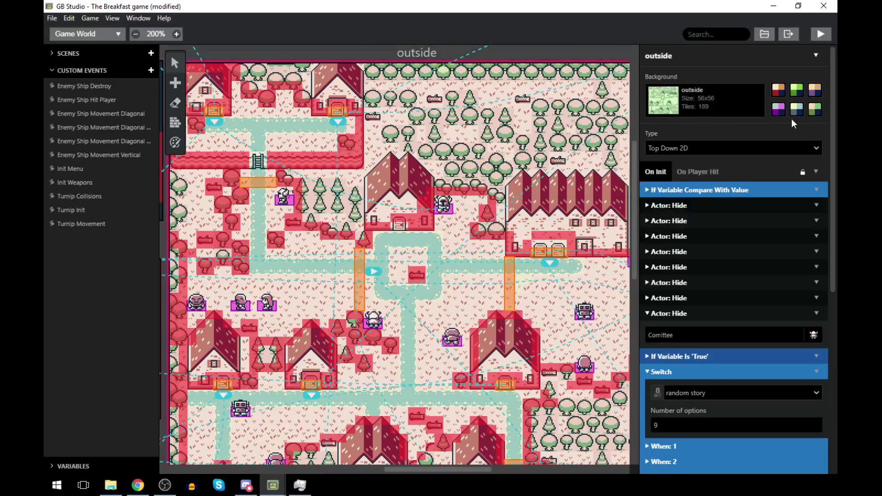
left_click(777, 89)
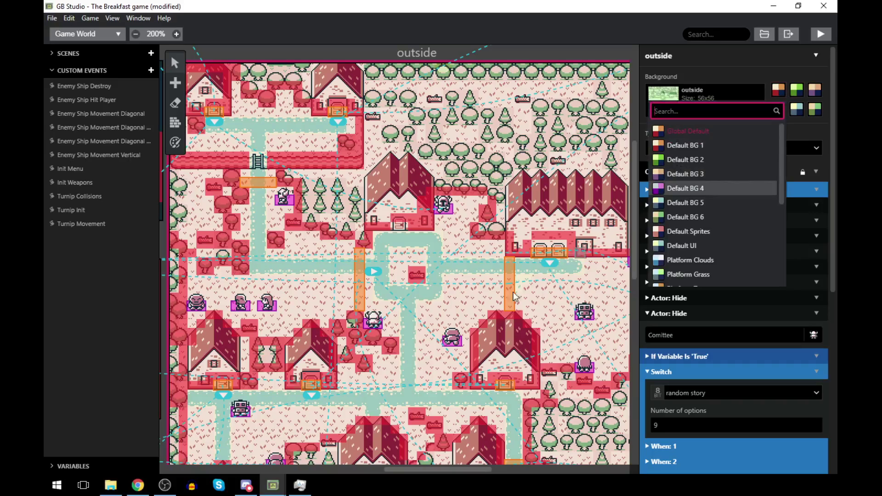
left_click(273, 485)
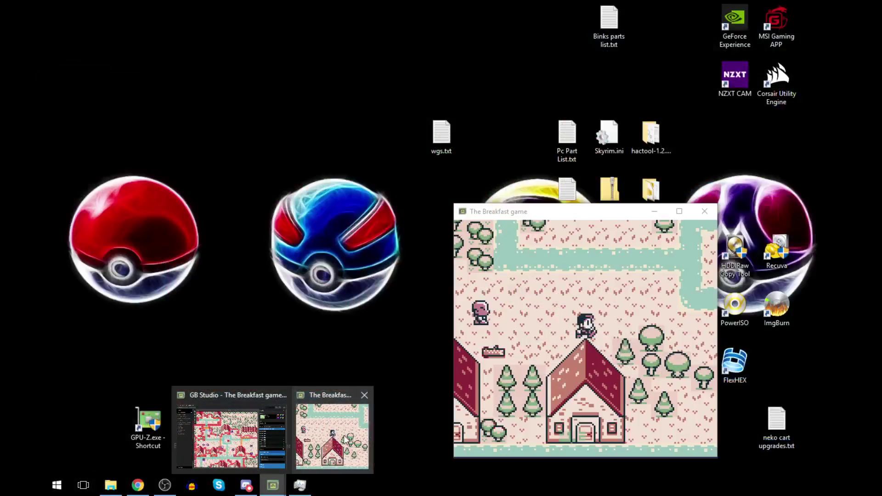
left_click(346, 438)
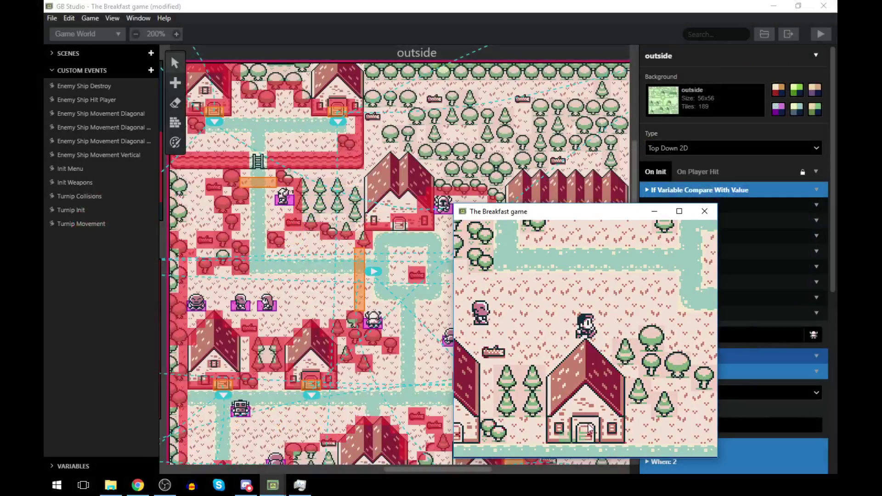
- Inspect the door trigger of the southwestern house beside the robot and the outside scene's background palette choices
left_click(300, 385)
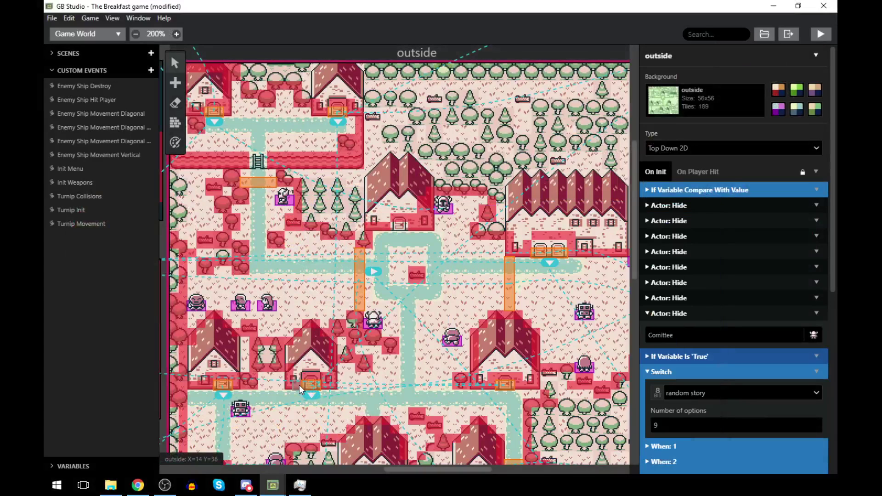
left_click(306, 384)
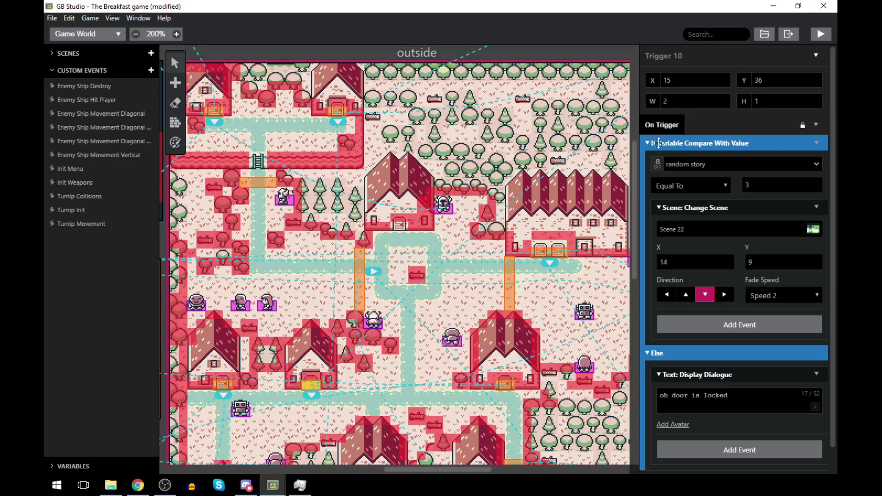
left_click(350, 60)
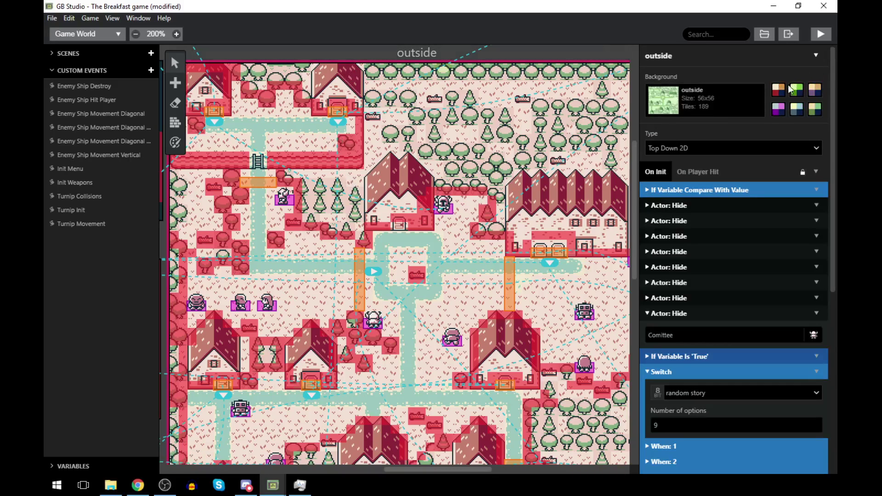
left_click(774, 95)
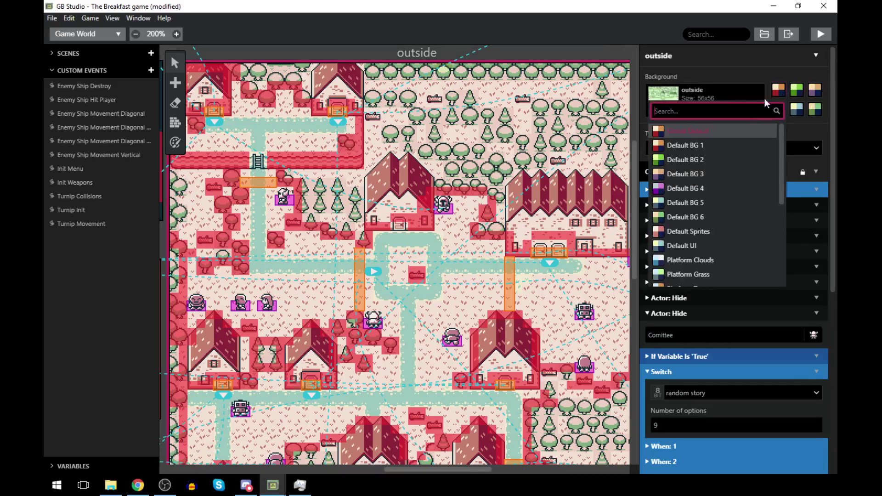
left_click(304, 373)
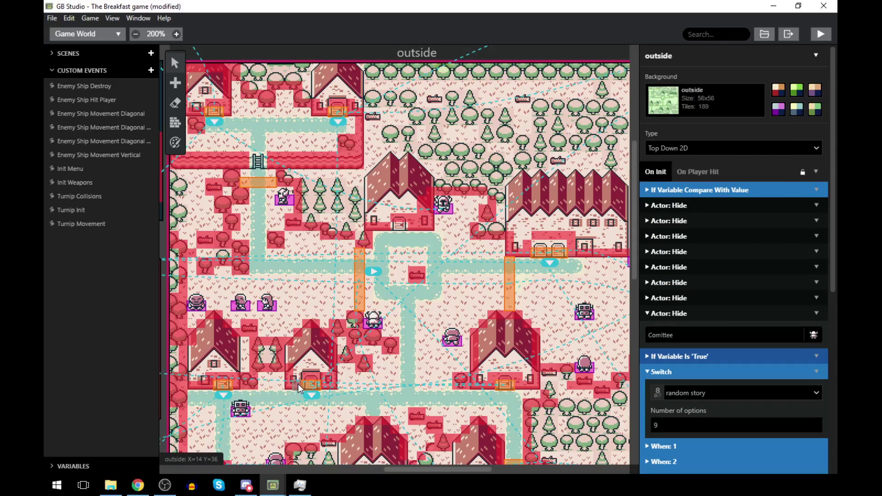
- Move the southwestern house's door trigger off the doorway to X 15, Y 38 and reselect the outside scene
left_click(272, 485)
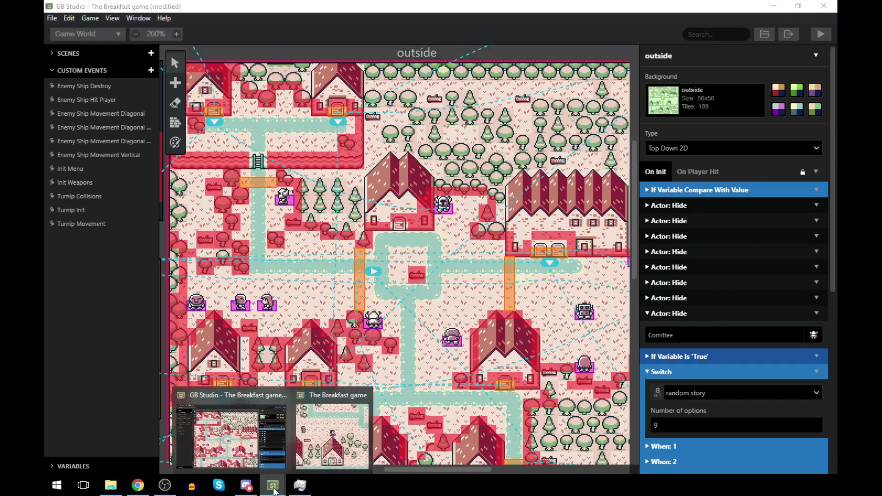
left_click(305, 366)
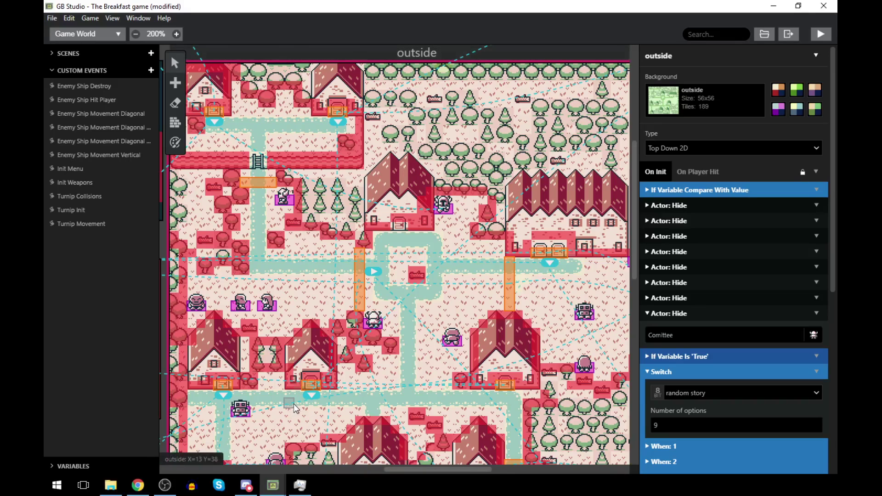
left_click(304, 388)
left_click_drag(305, 390, 306, 406)
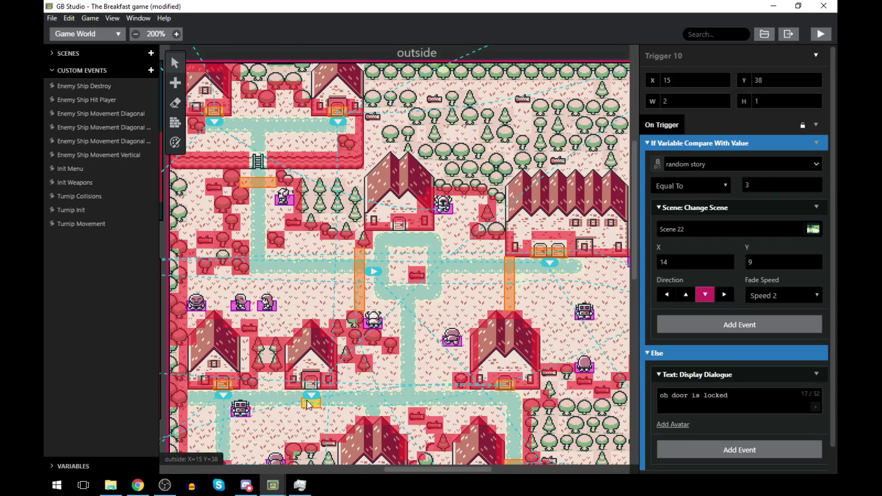
left_click(309, 385)
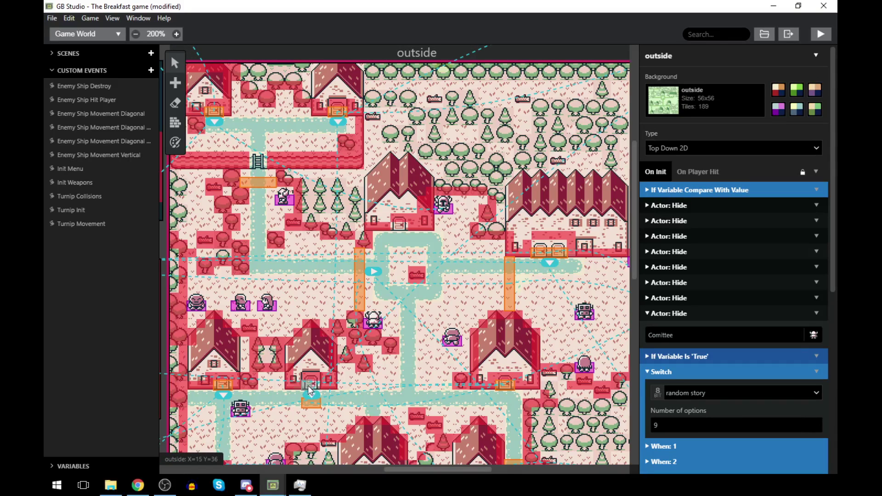
left_click(776, 95)
left_click(776, 92)
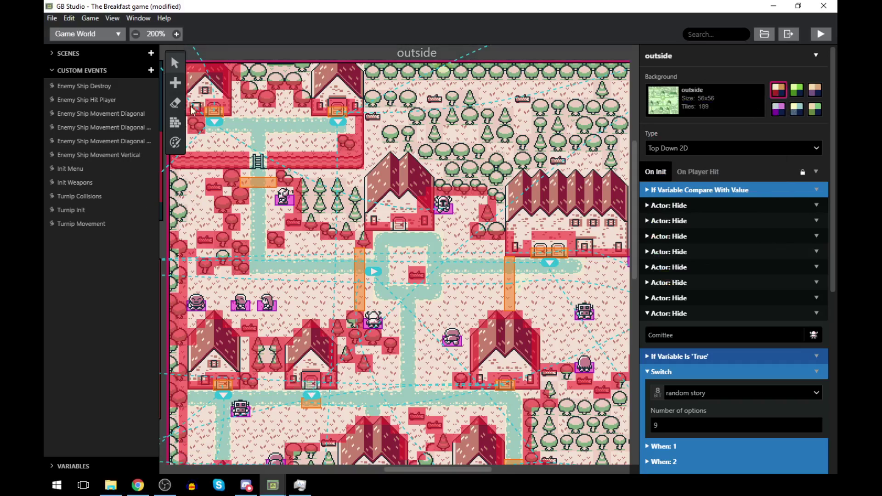
- Leave the colour painting tool and move the southwestern house's door trigger back onto the doorway at X 15, Y 36
left_click(177, 144)
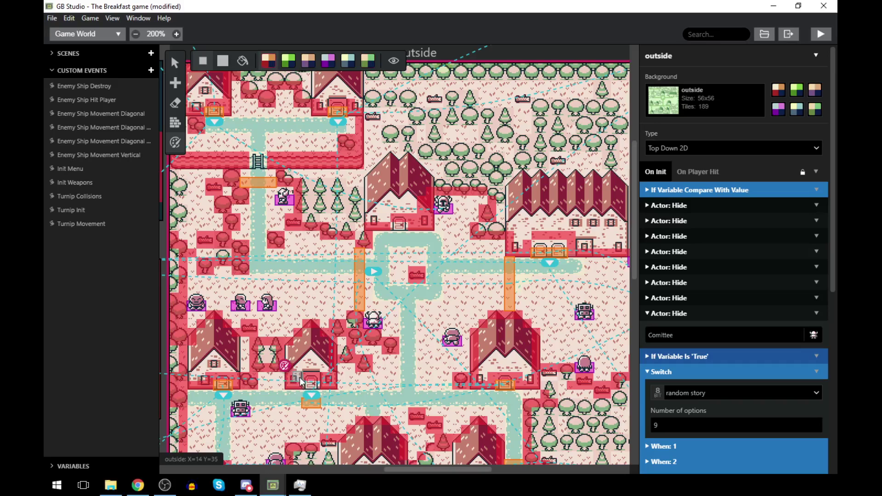
key("v")
left_click(306, 399)
left_click_drag(307, 397, 307, 386)
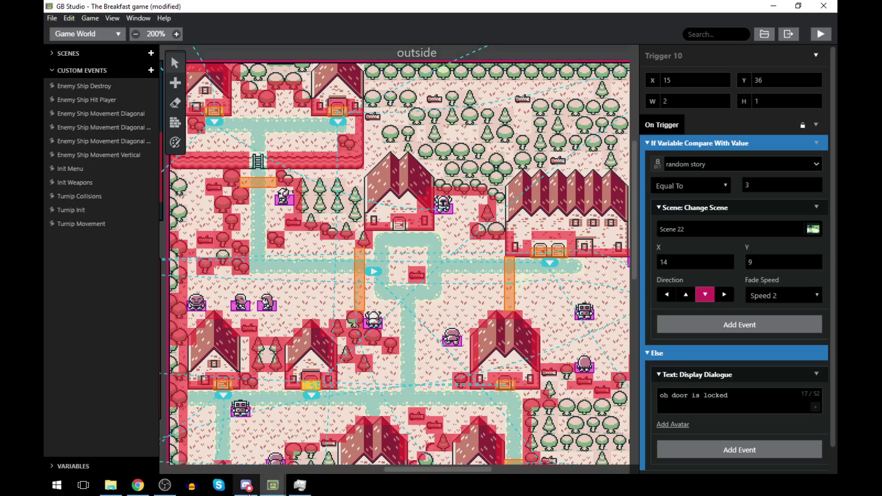
- Return to the running game and walk northeast to the double doors of the large multi-roofed building
mouse_move(272, 486)
left_click(342, 430)
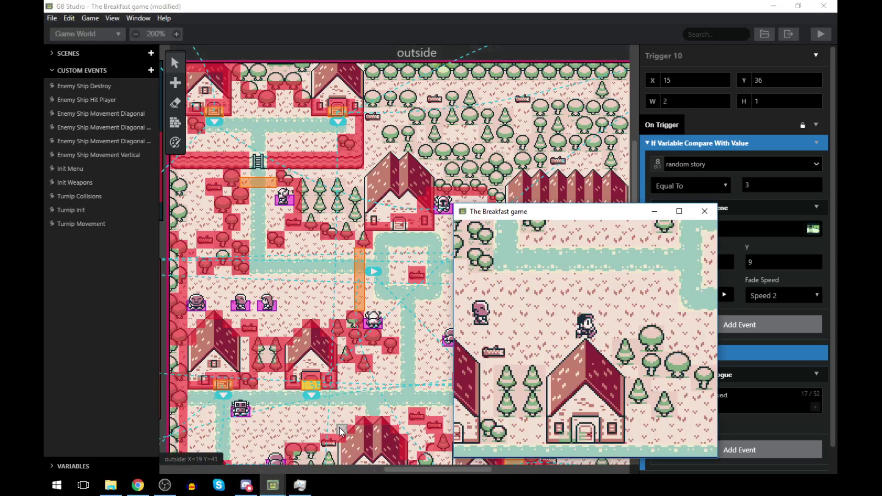
key("Up")
key("Right")
key("Up")
key("Right")
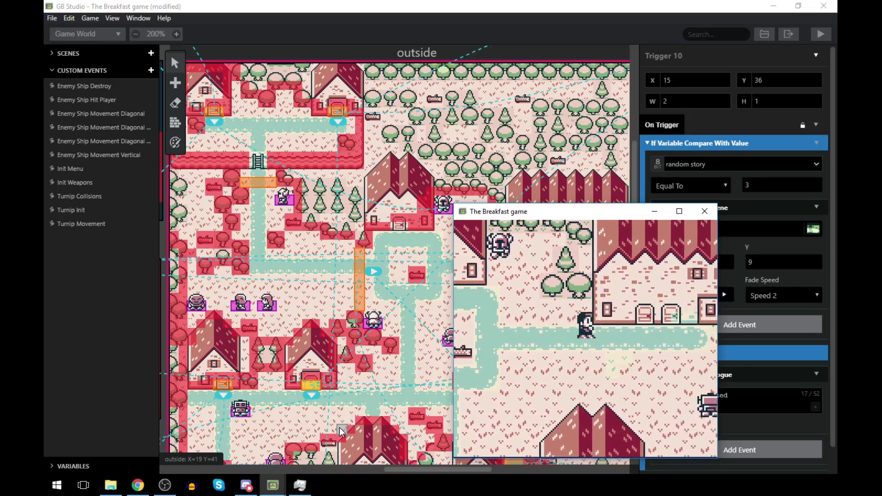
key("Right")
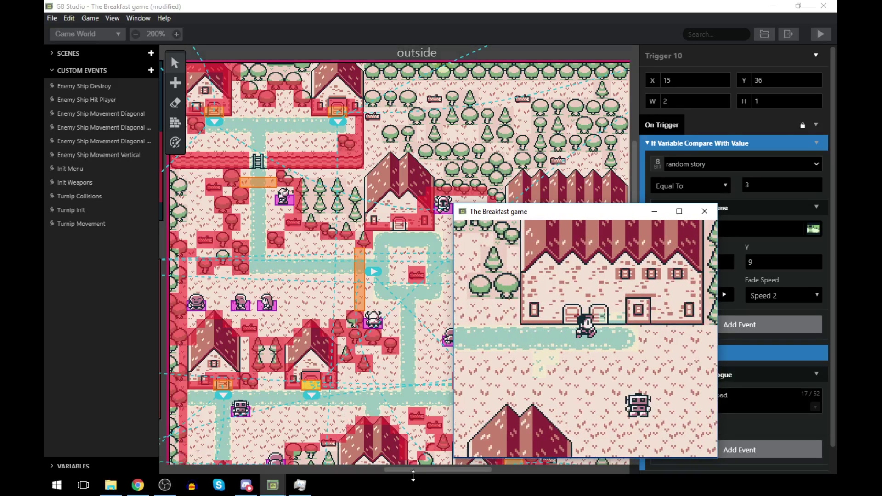
- Select the outside scene beside the large building's double doors and activate the colour painting tool
left_click_drag(413, 469, 446, 313)
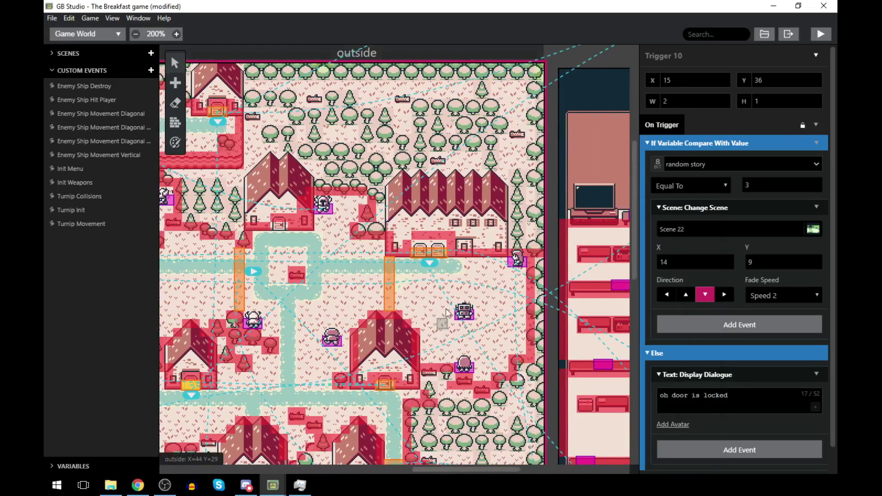
left_click(459, 250)
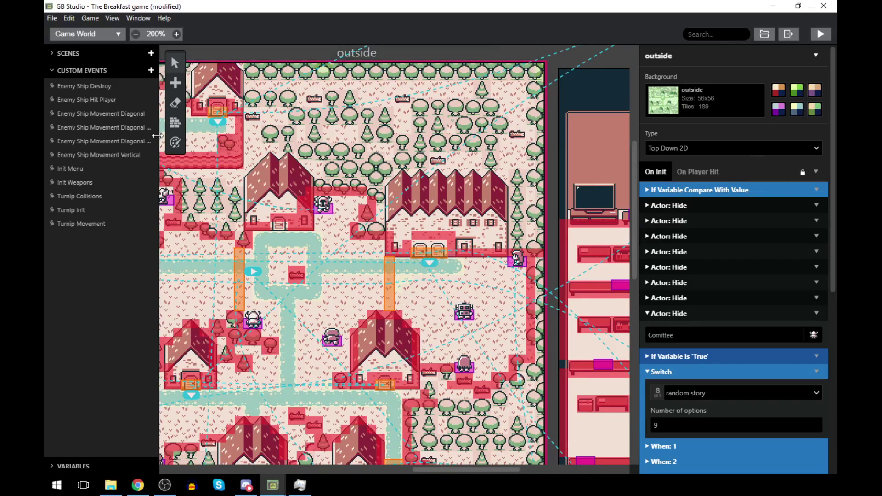
left_click(176, 142)
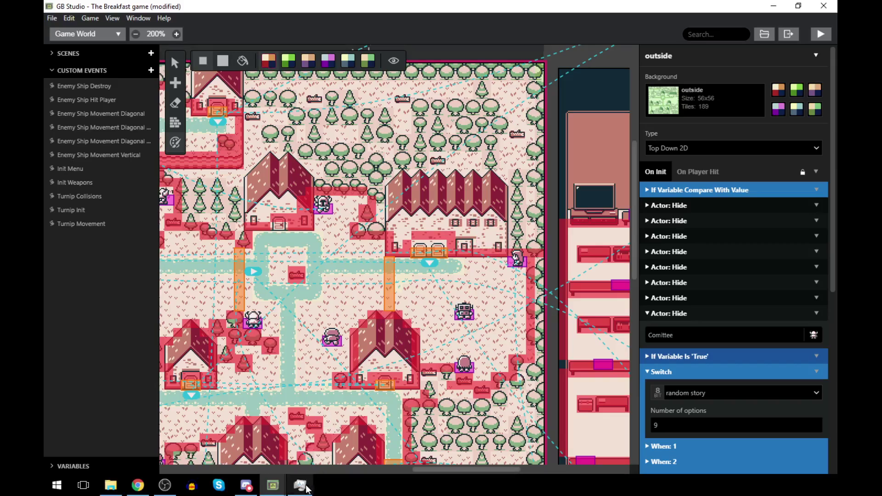
- Return to the running game and walk around the robot, then southwest to the tree beside the double-gabled house, checking tile colours
mouse_move(275, 490)
left_click(331, 441)
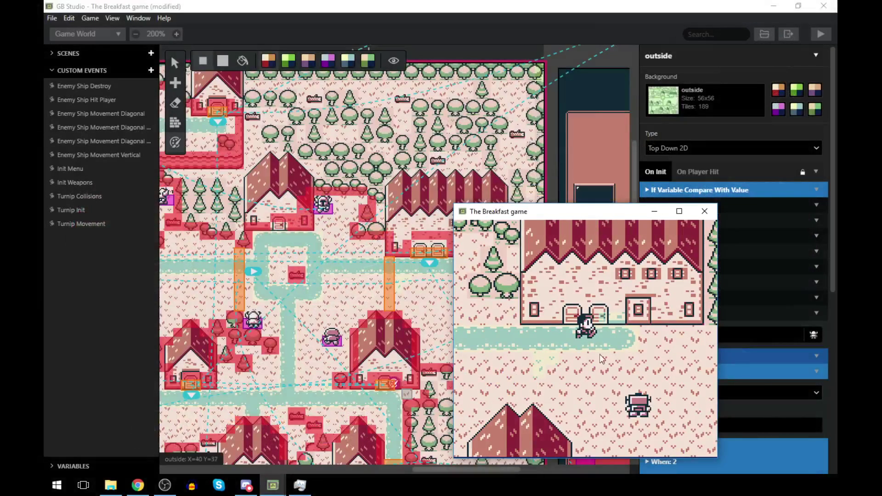
key("Down")
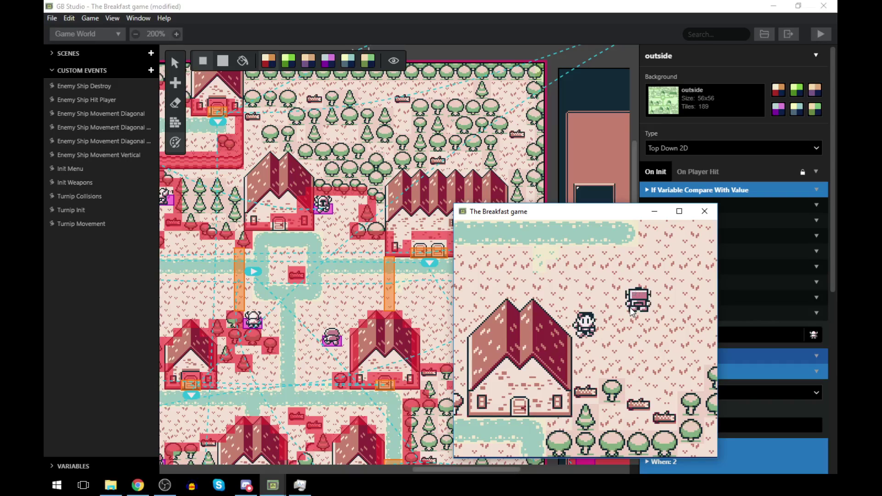
key("Right")
key("Up")
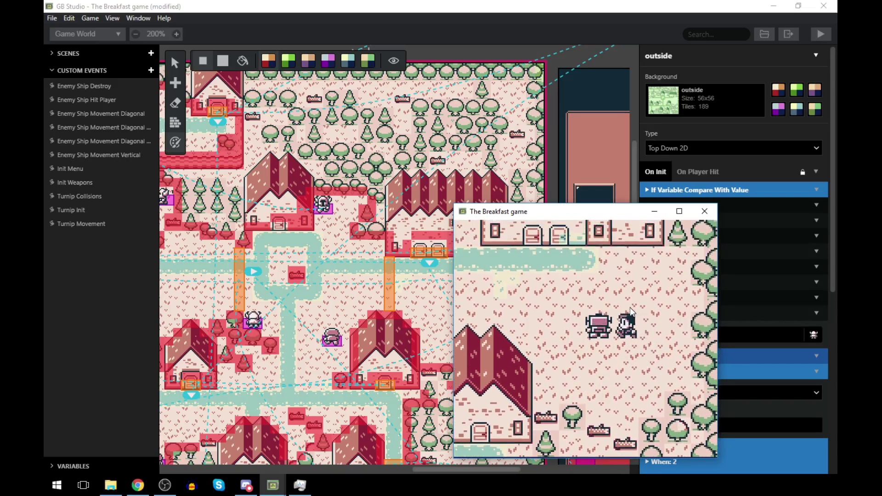
key("Left")
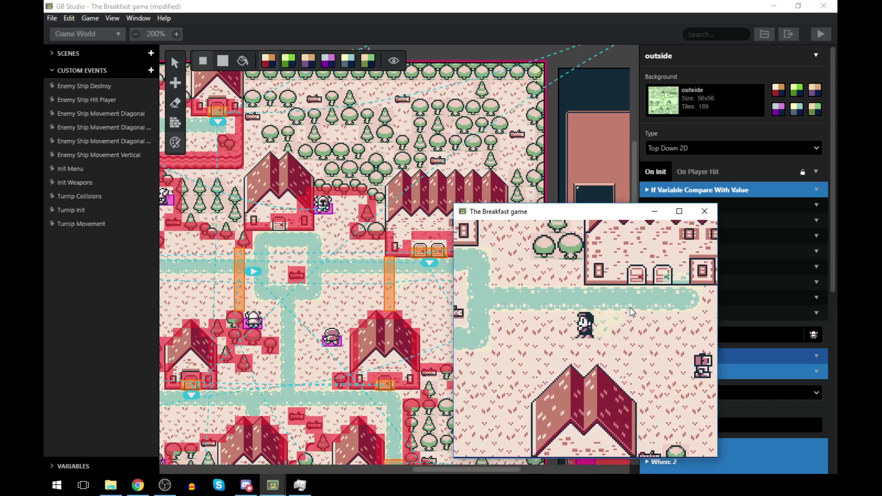
key("Down")
key("Down")
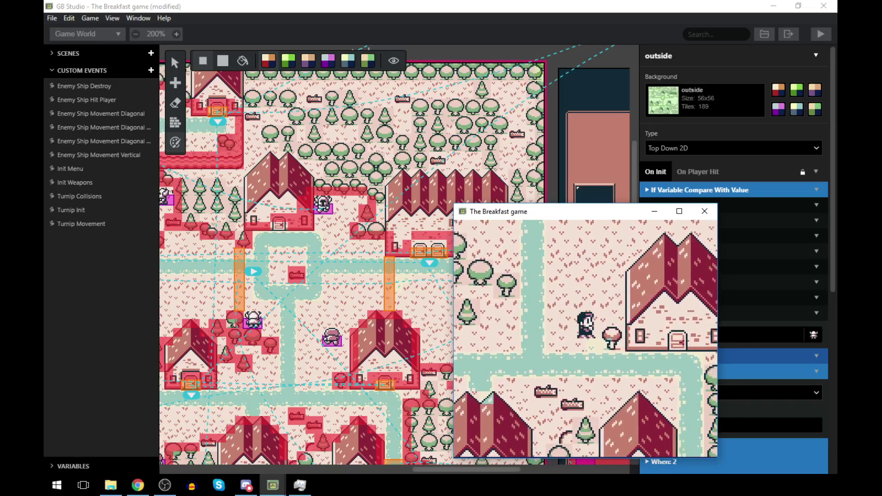
- Move the game window aside and paint the tiles by the tree west of the double-gabled house with the sixth background palette
left_click_drag(570, 219, 655, 117)
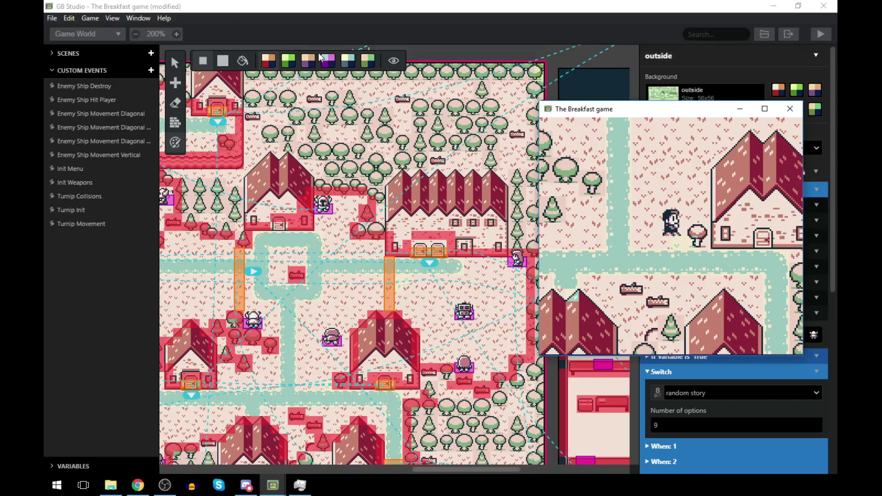
left_click(367, 62)
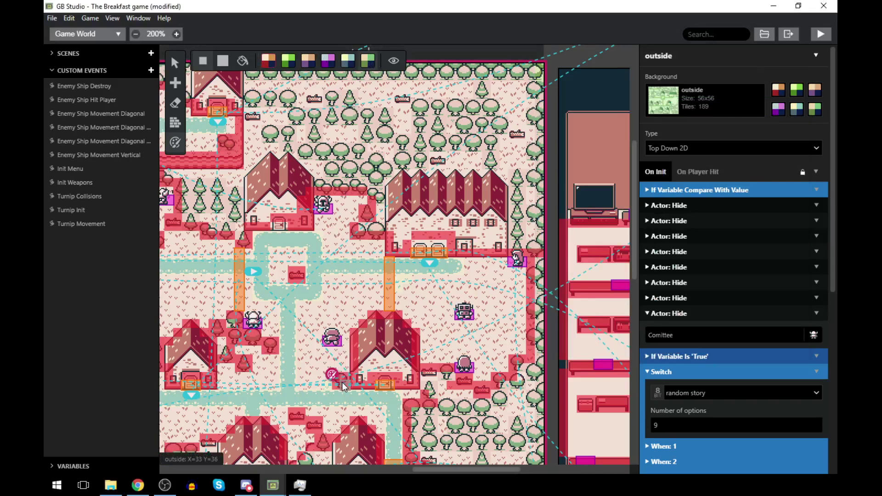
left_click_drag(346, 380, 360, 425)
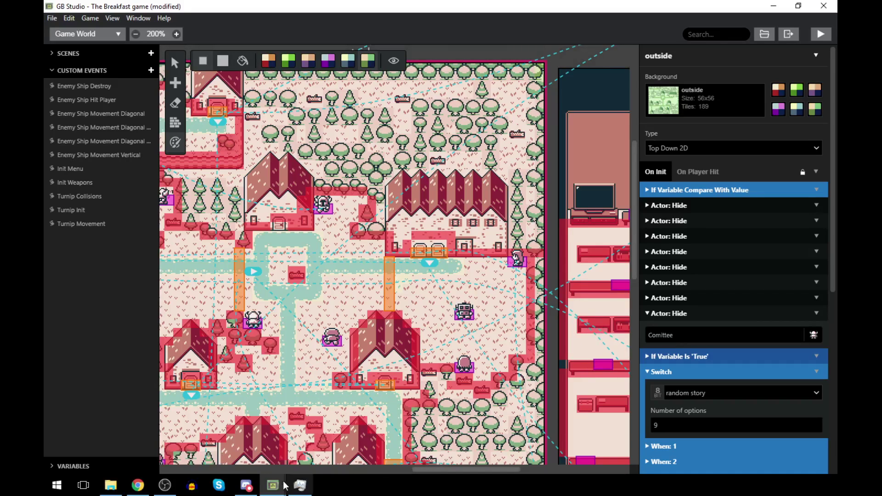
- Return to the running game and walk west along the path, then south to the forest edge beside the southwesternmost house
mouse_move(280, 480)
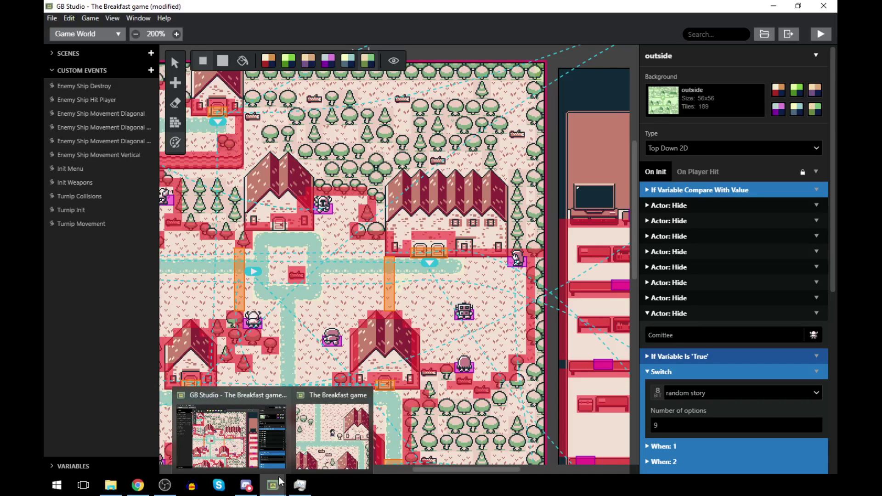
left_click(319, 443)
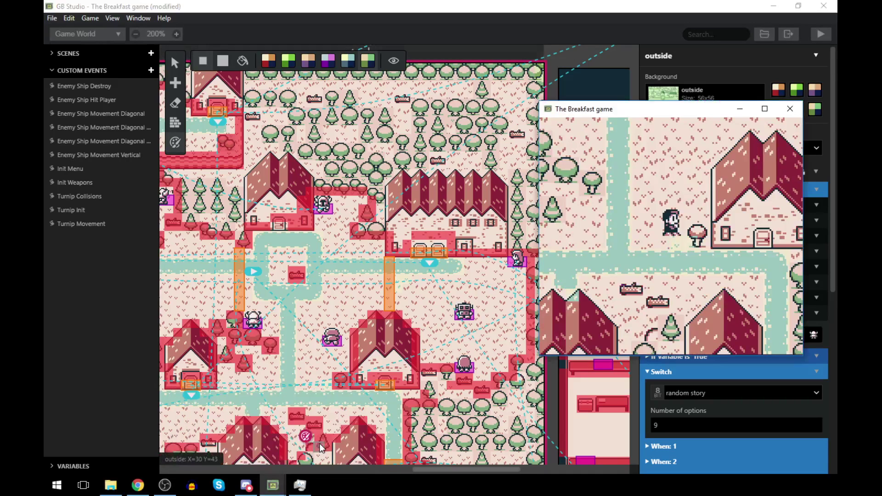
key("Down")
key("Left")
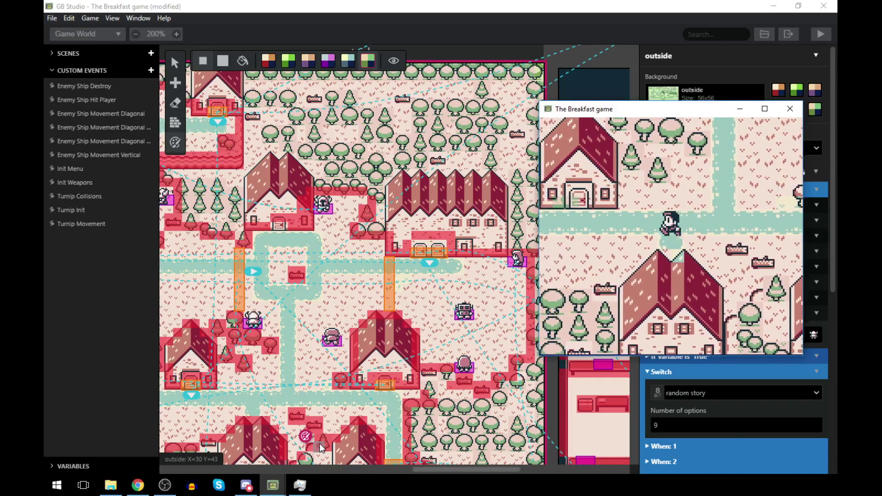
key("Left")
key("Down")
key("Left")
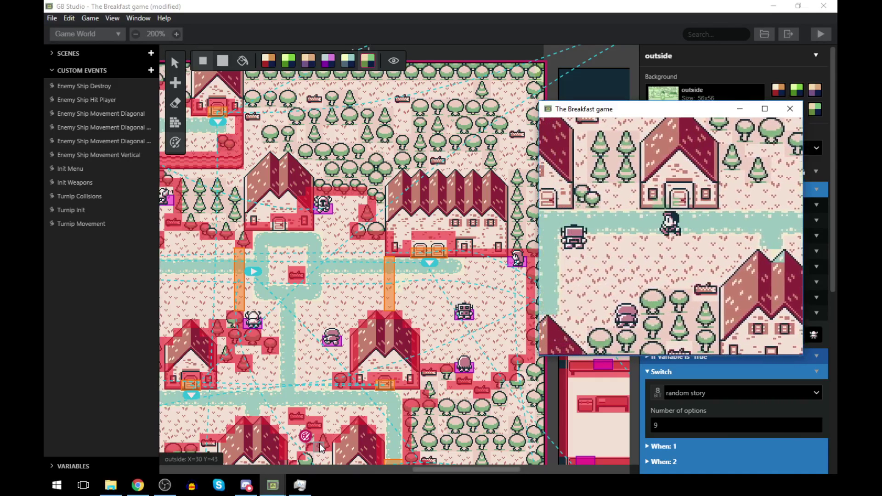
key("Down")
key("Right")
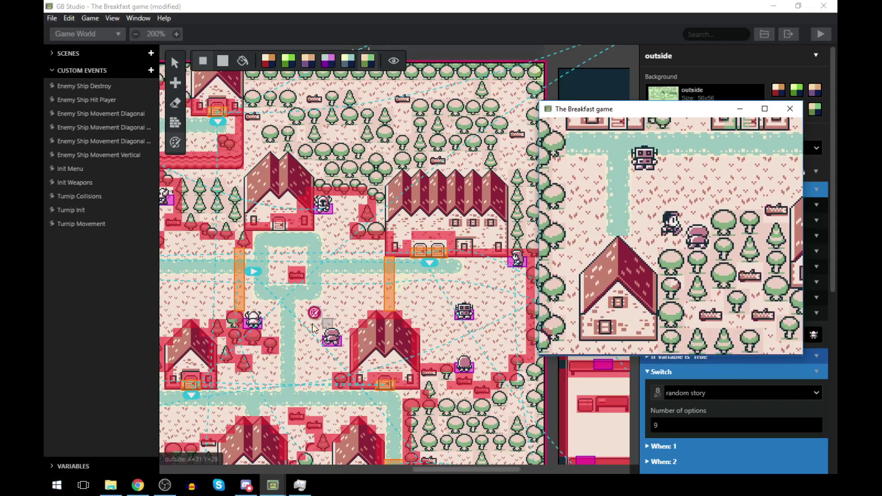
- Compare the southwestern forest with the game and paint the tree tile beside the southwesternmost house with the sixth palette
scroll(357, 439, "down", 5)
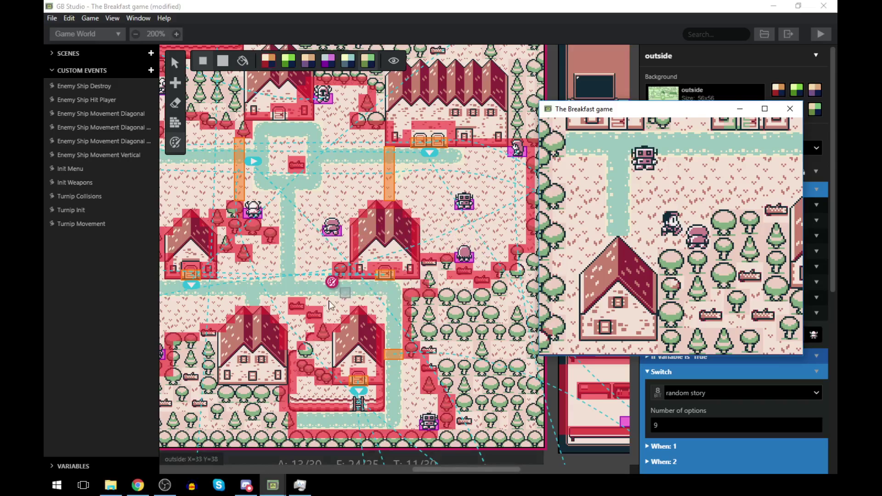
left_click_drag(448, 468, 395, 475)
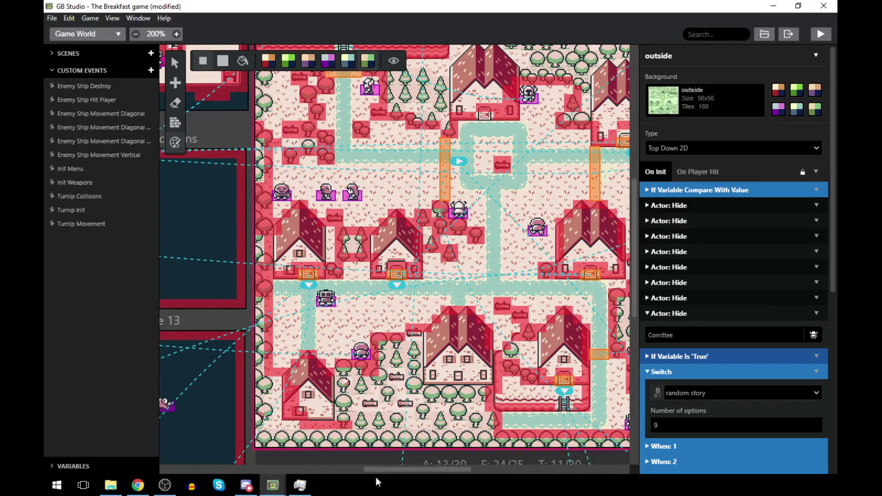
mouse_move(275, 480)
left_click(325, 439)
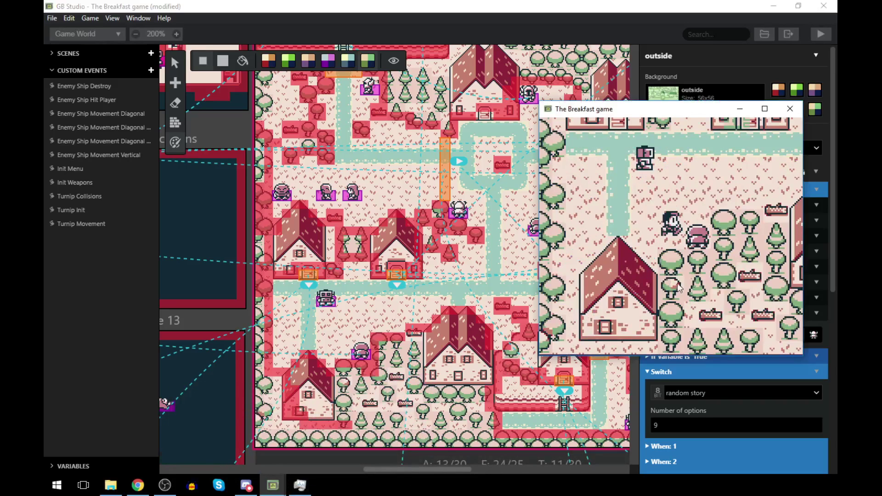
left_click(348, 387)
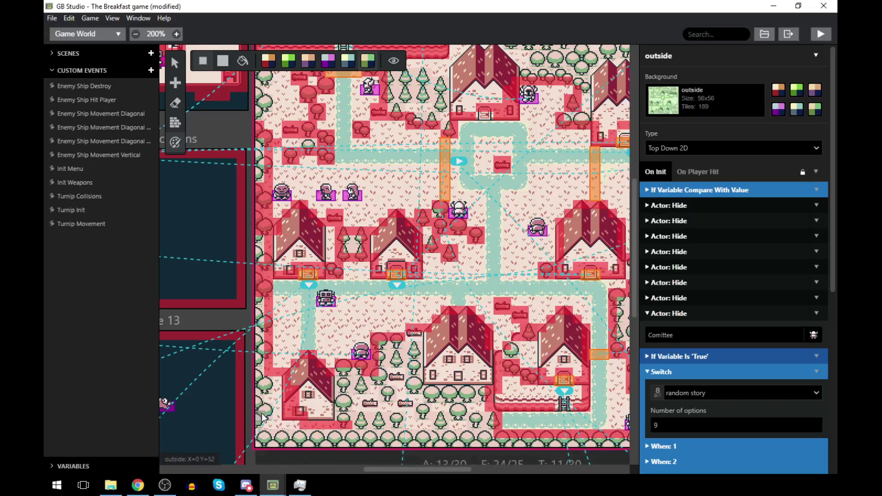
- Playtest the ground and path near the southwestern houses, and paint the bush beside the westernmost door with the sixth palette
left_click(273, 485)
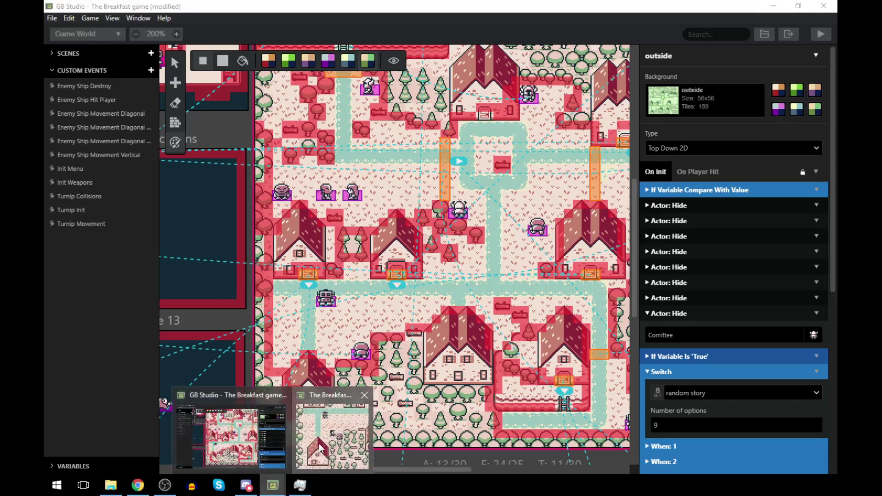
left_click(321, 447)
key("Left")
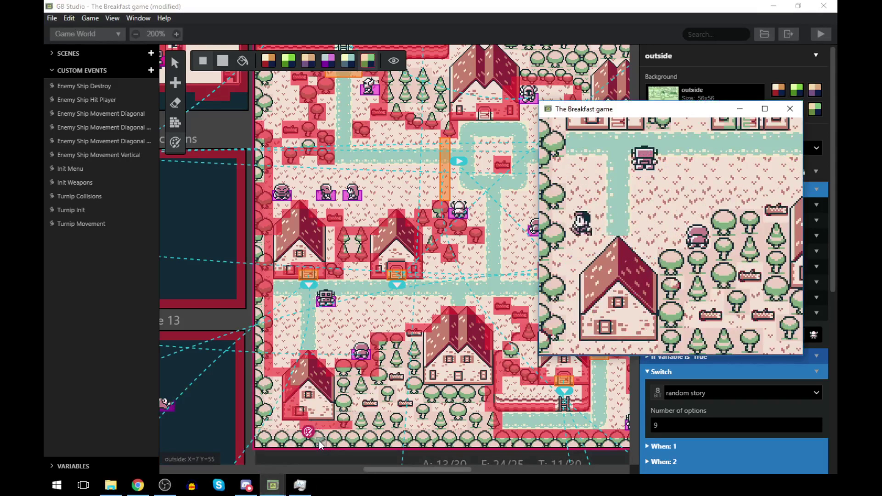
key("Down")
key("Up")
key("Right")
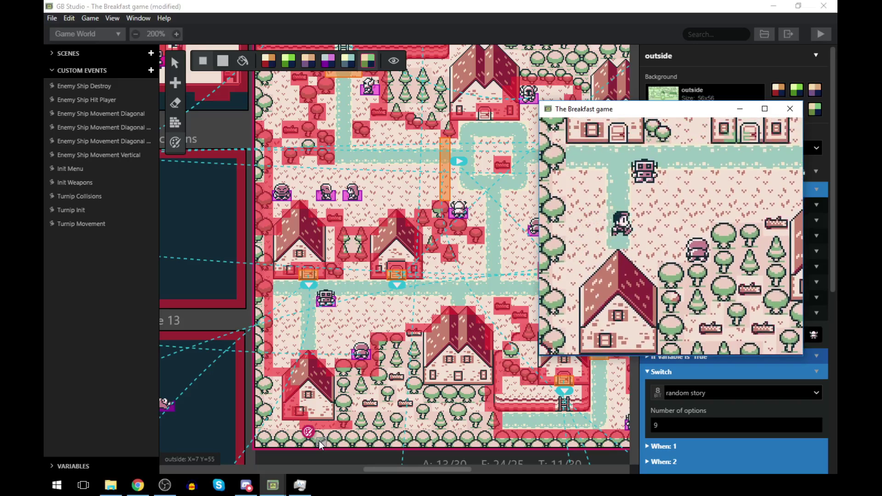
key("Up")
key("Right")
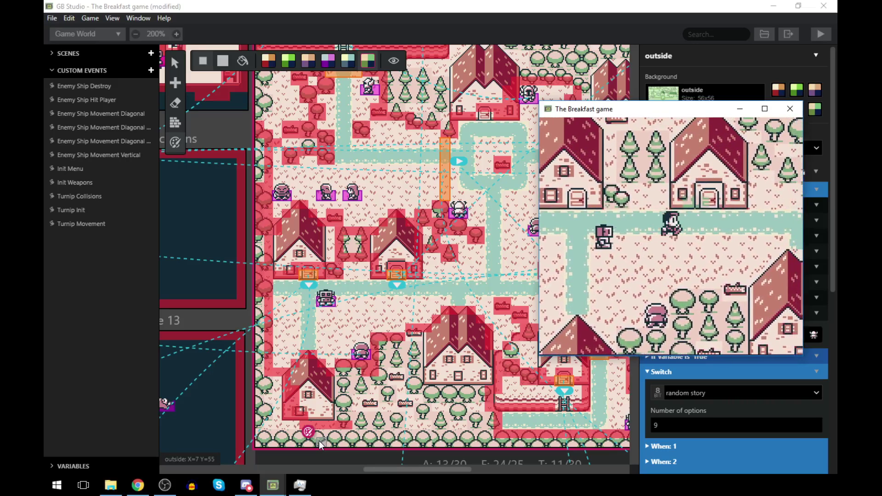
key("Down")
key("Right")
key("Left")
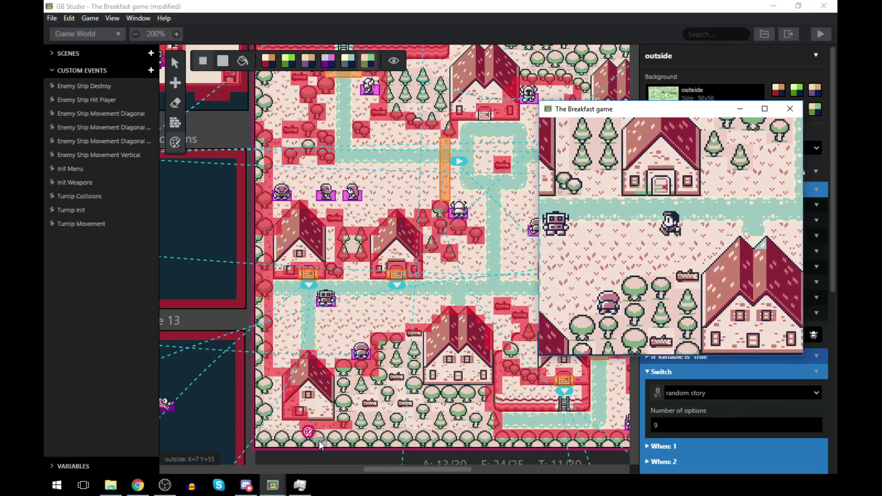
left_click(338, 264)
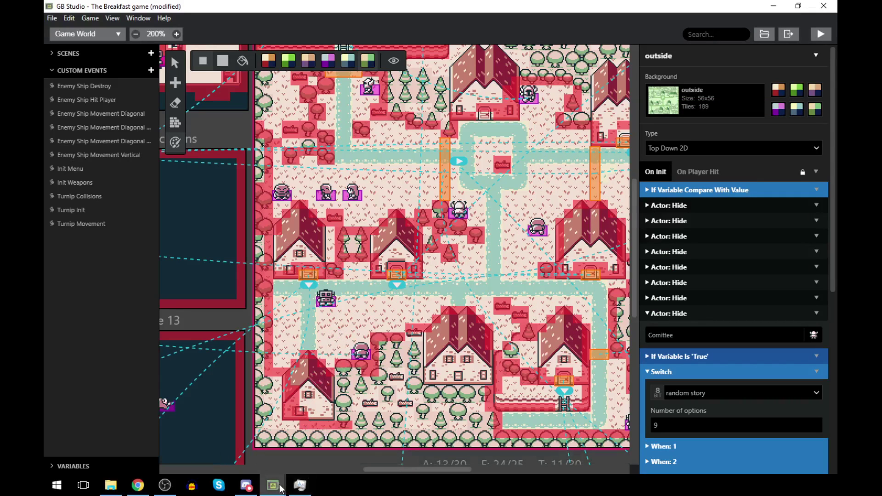
- Return to the running game and walk east, then south down the path beside the house with the ladder
mouse_move(281, 487)
left_click(338, 452)
key("Right")
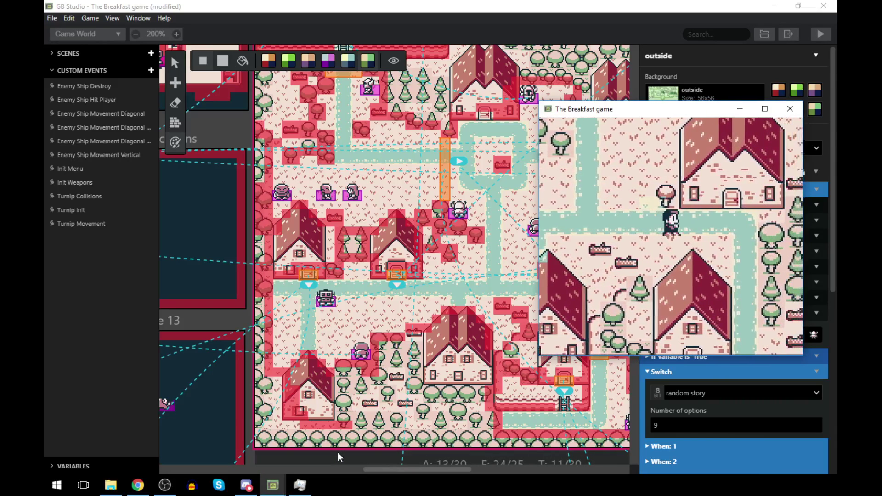
key("Right")
key("Down")
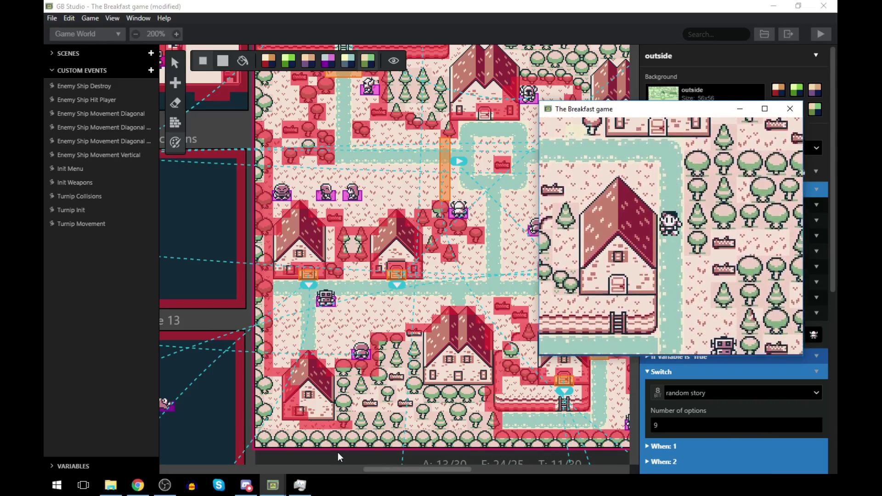
key("Down")
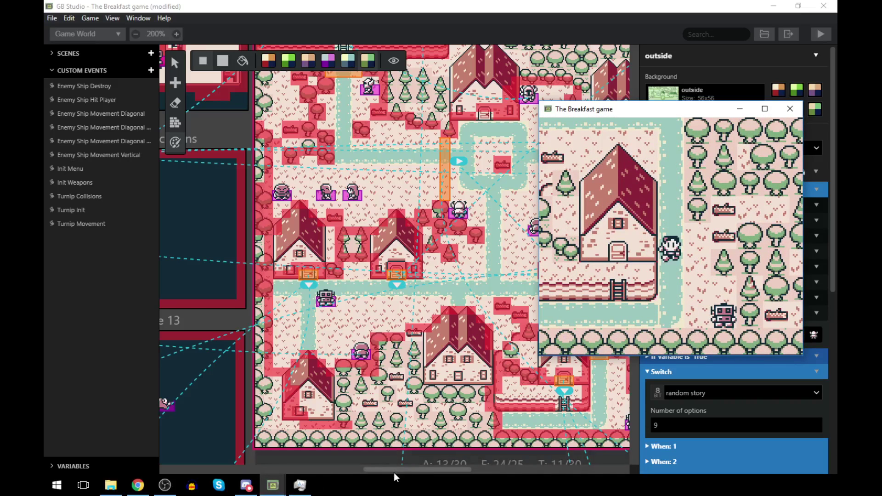
- Compare the southeastern forest with the game and paint the tree tile northeast of the southern robot with the sixth palette
left_click_drag(399, 466, 466, 462)
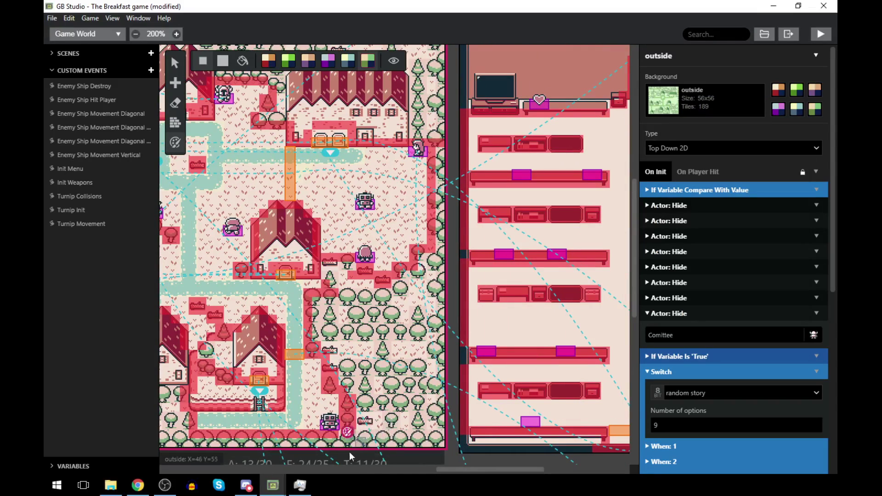
mouse_move(288, 490)
left_click(330, 427)
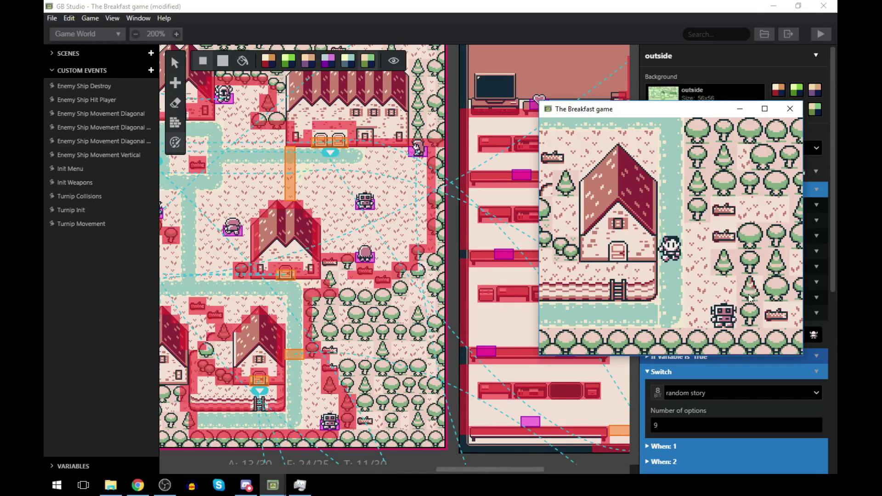
left_click(352, 397)
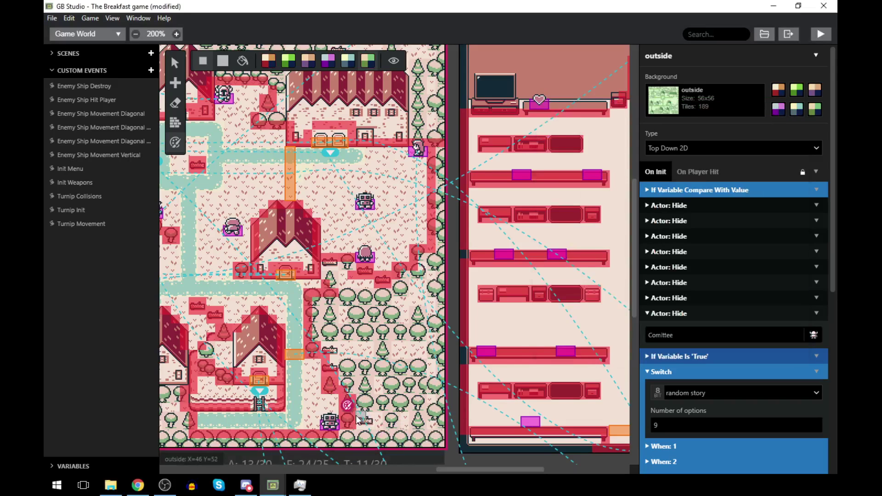
- Walk around the southeastern path in the running game and back northwest to the field beside the double-gabled house
mouse_move(289, 486)
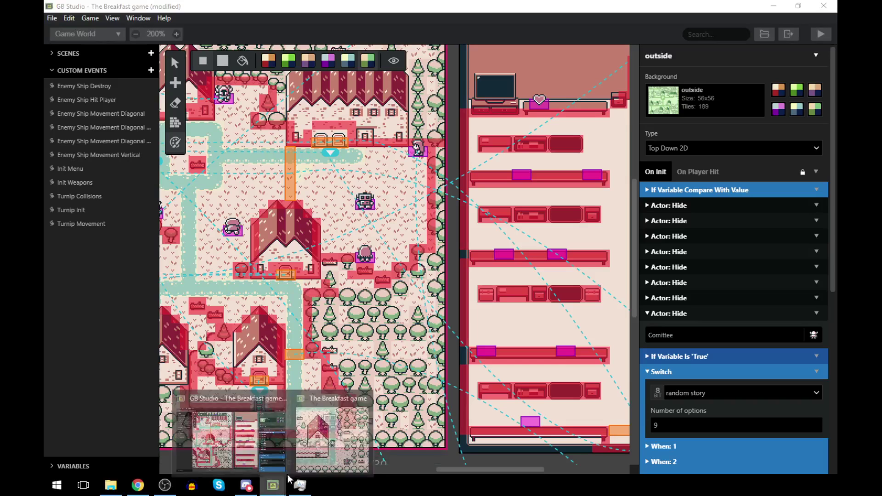
left_click(319, 439)
key("Right")
key("Down")
key("Left")
key("Up")
key("Up")
key("Left")
key("Up")
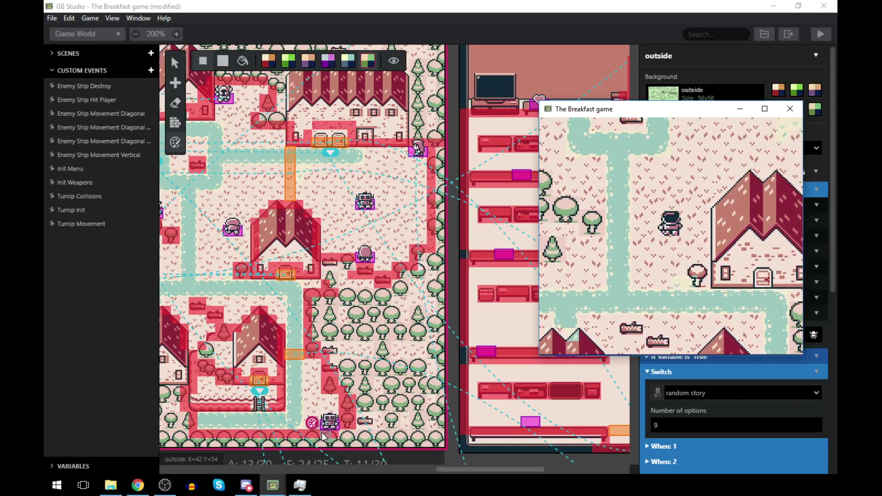
mouse_move(321, 432)
left_mouse_down()
mouse_move(313, 318)
mouse_move(246, 278)
left_mouse_up()
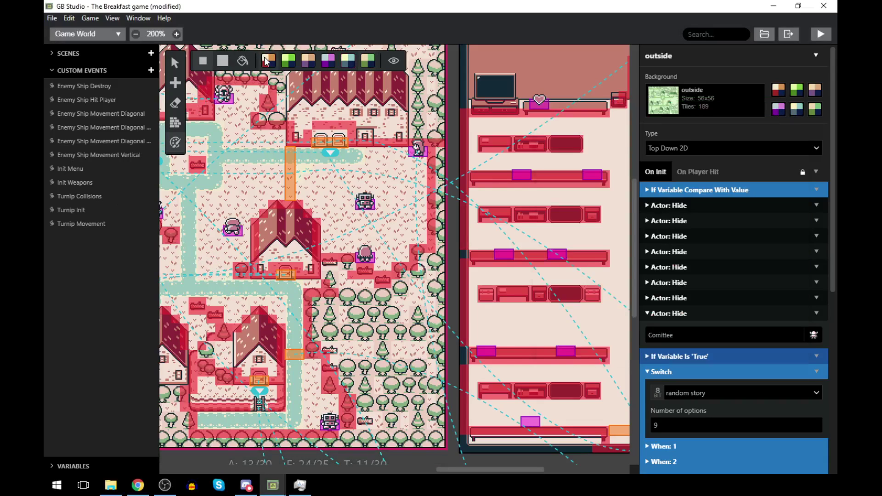
- Paint the ground west of the double-gabled house with the first palette, and walk the northeastern field up to the trees in the running game
left_click_drag(215, 264, 224, 305)
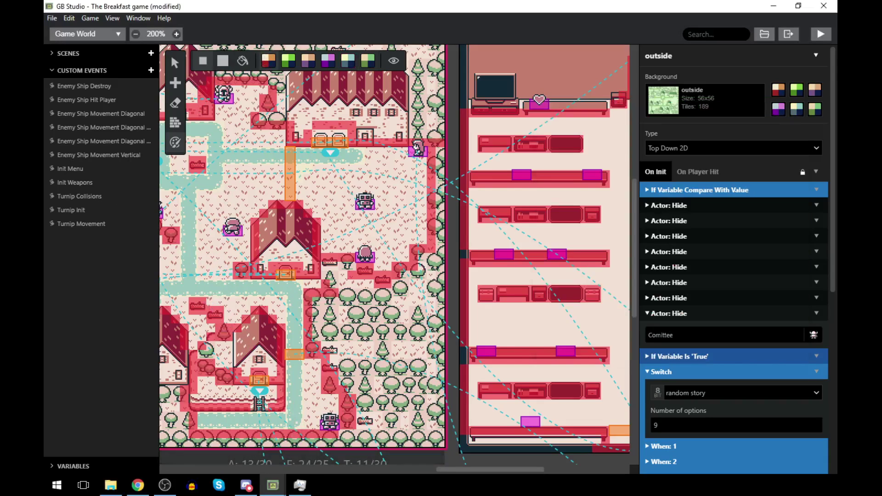
left_click(328, 431)
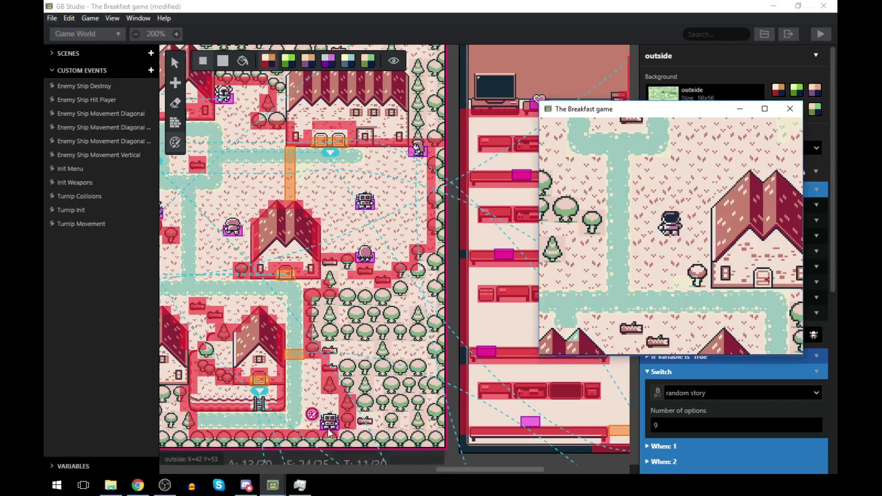
key("Up")
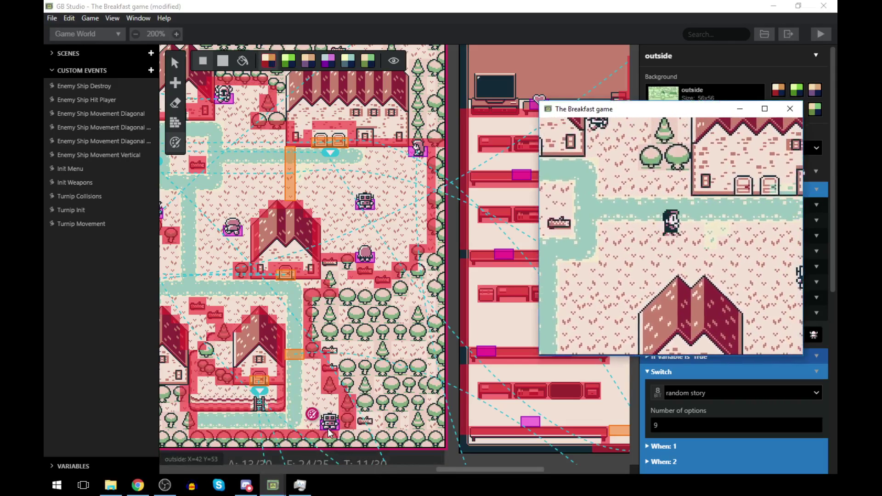
key("Right")
key("Up")
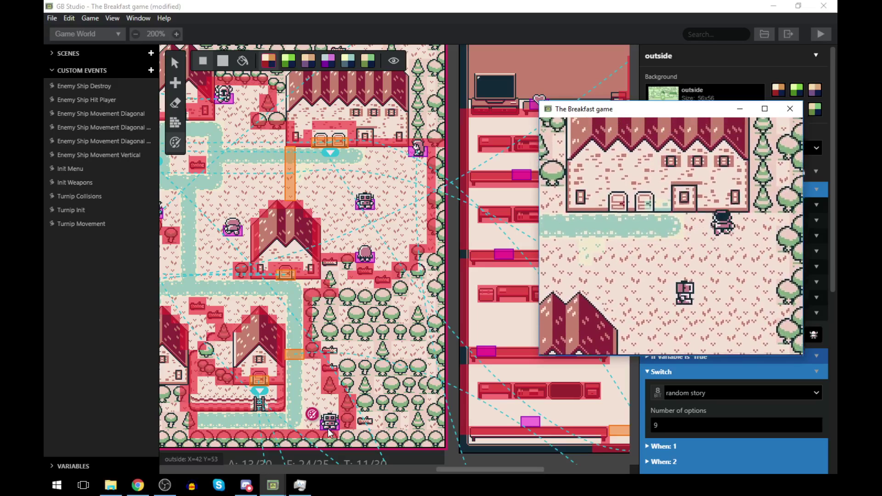
key("Left")
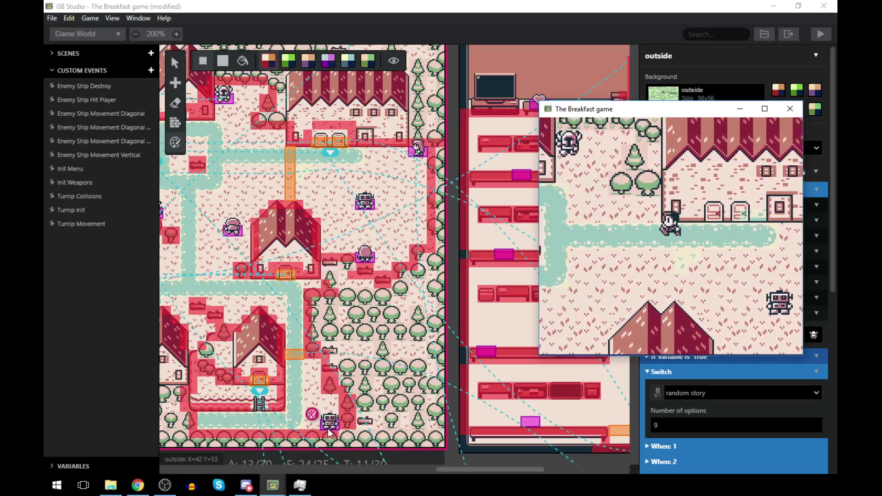
key("Up")
key("Left")
key("Up")
key("Left")
key("Up")
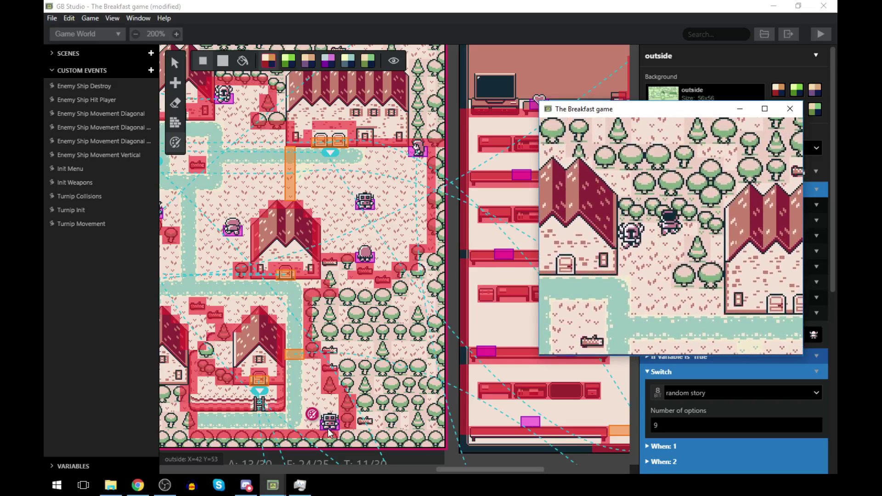
- Run the game again, start it from the title screen, and advance through the intro to choose the eastern character
left_click(821, 34)
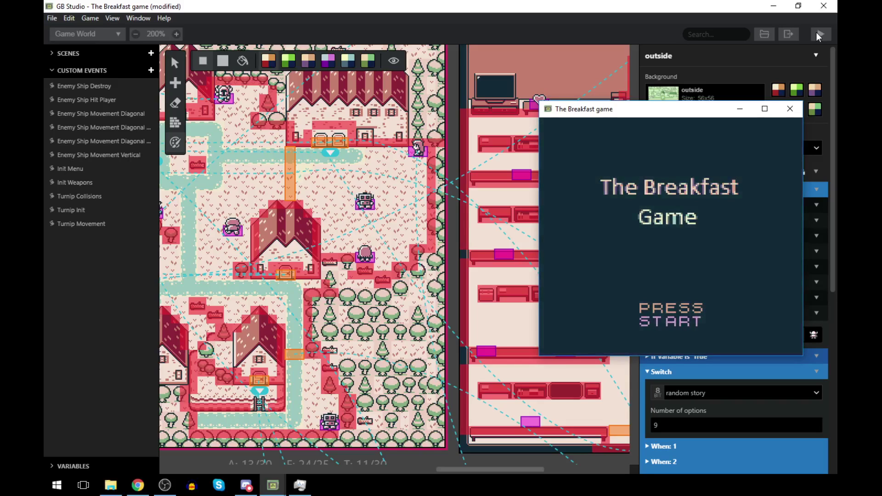
key("Return")
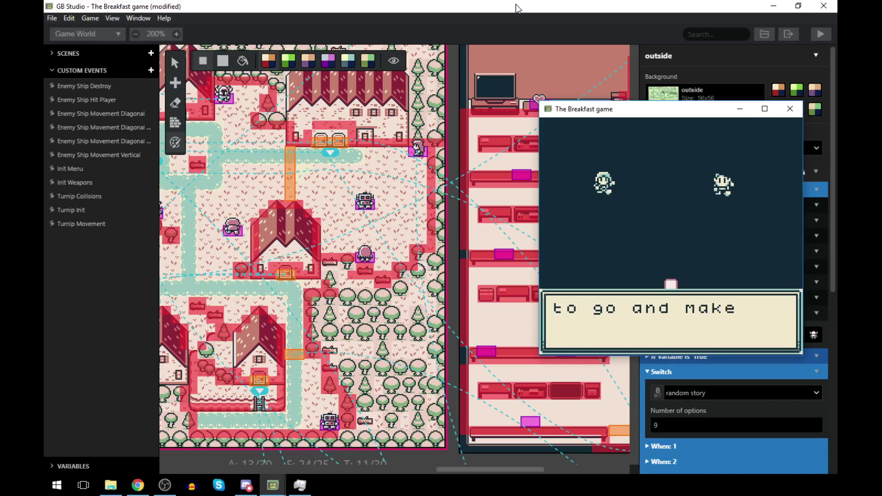
key("z")
key("z")
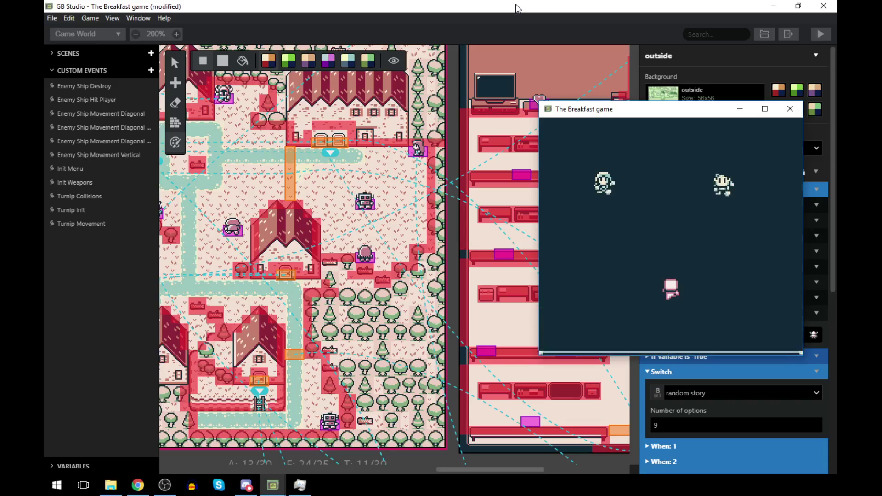
key("z")
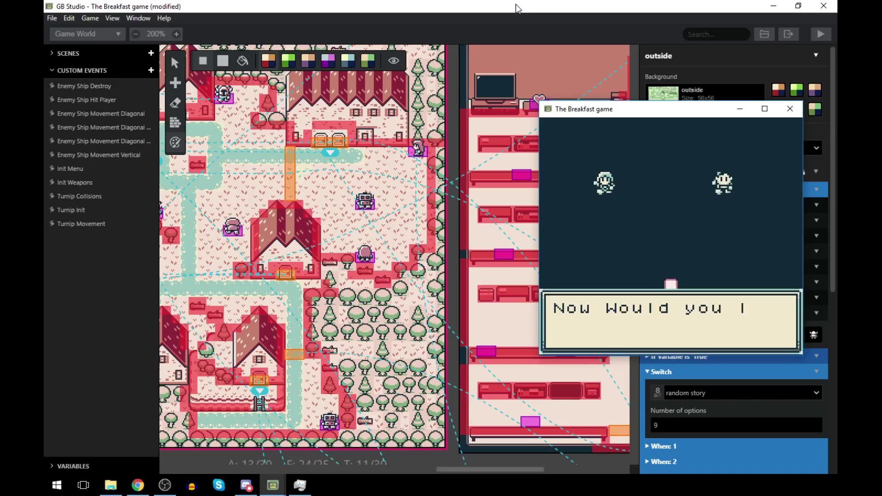
key("z")
key("Right")
key("Up")
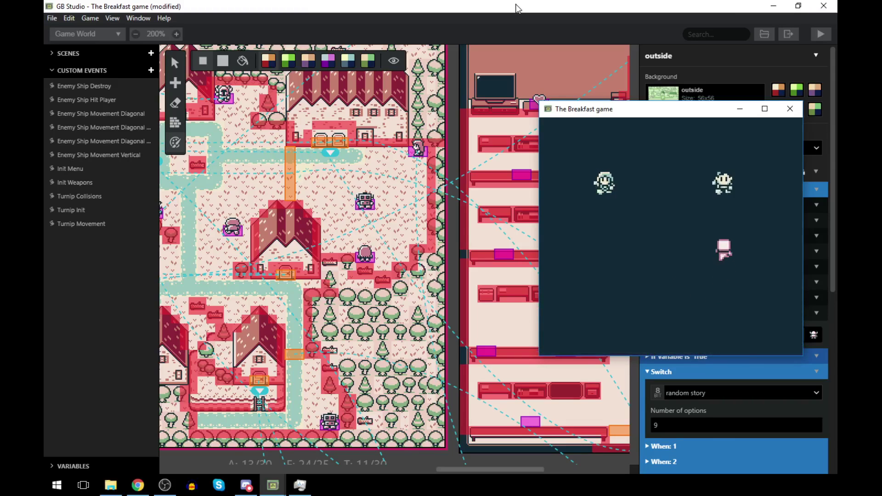
key("z")
key("z")
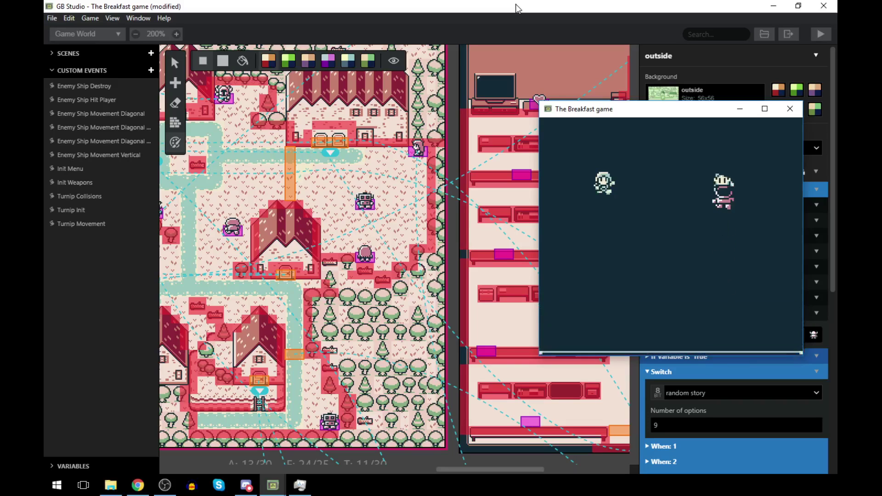
key("z")
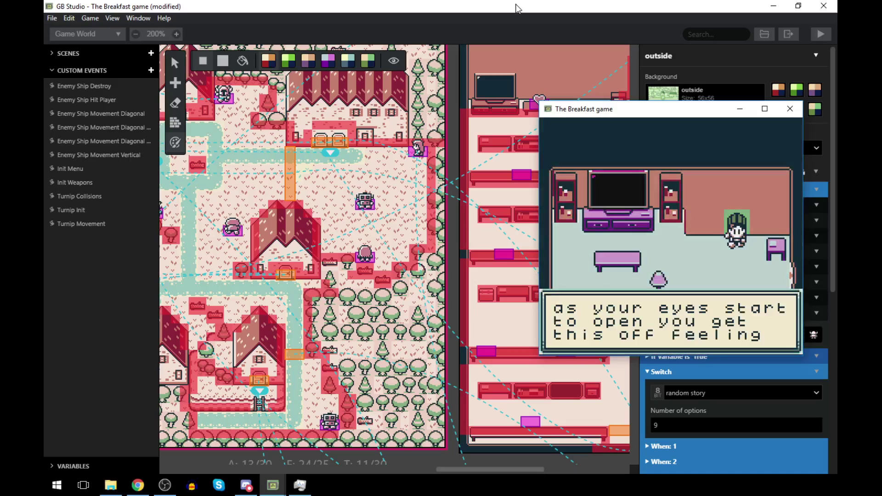
- Advance through the opening wake-up dialogue in the living room of the running game
key("z")
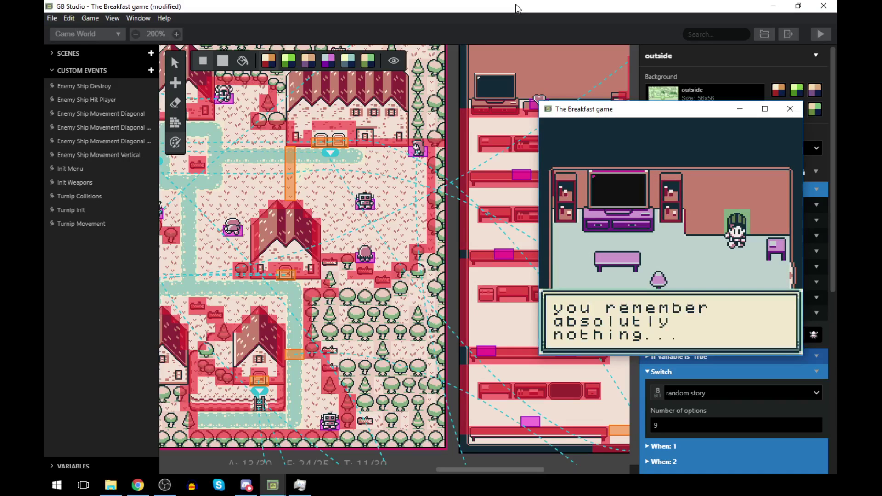
key("z")
key("z")
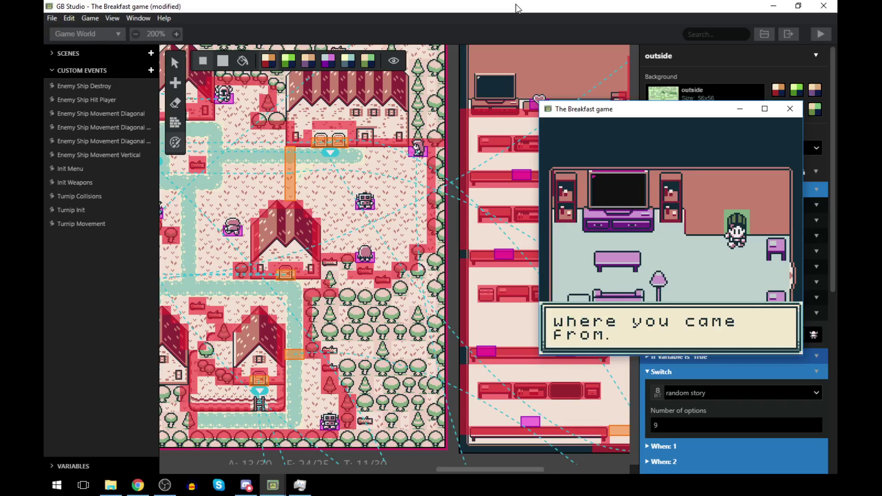
key("z")
key("z")
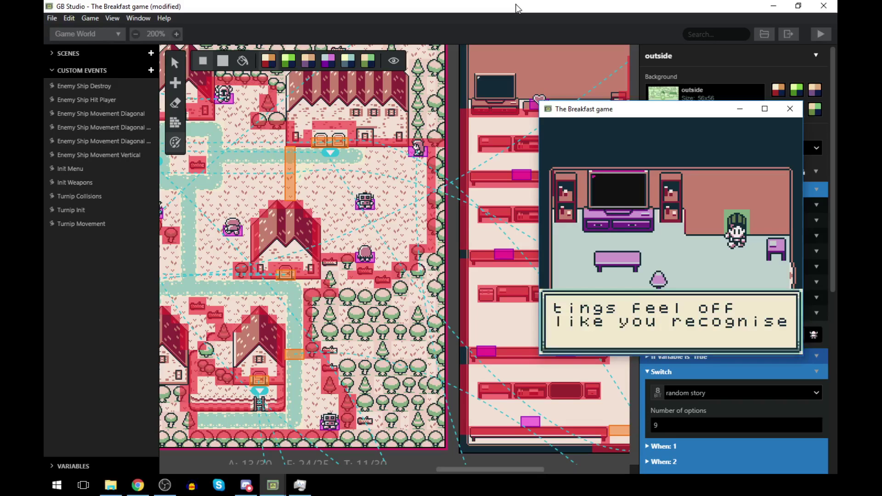
key("z")
key("z")
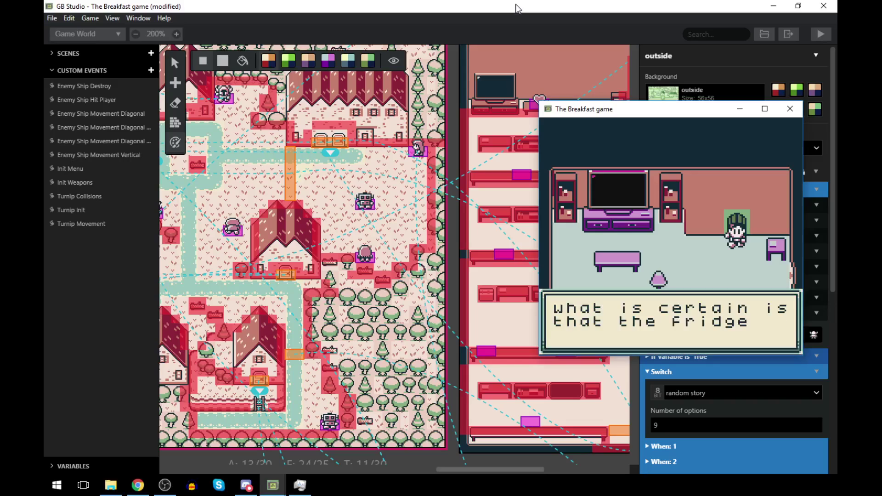
key("z")
key("z")
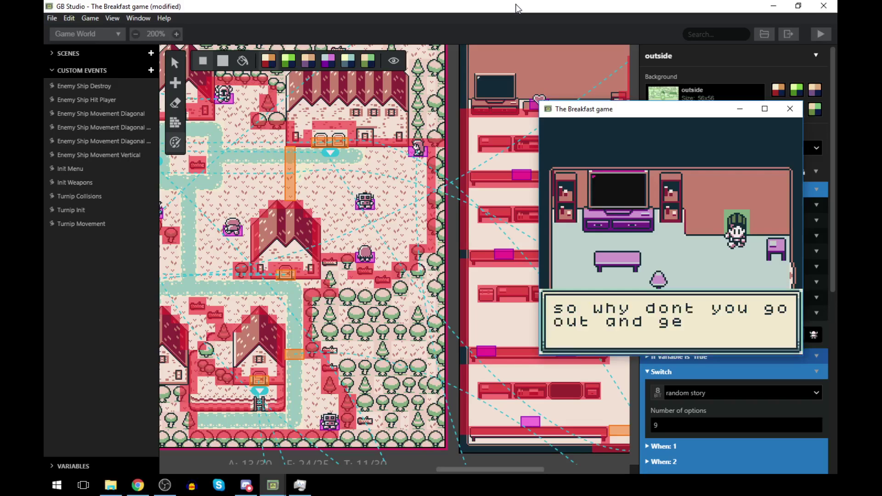
key("z")
key("z")
- Examine the green door in the living room, and walk down toward the room with the ladder
key("Up")
key("z")
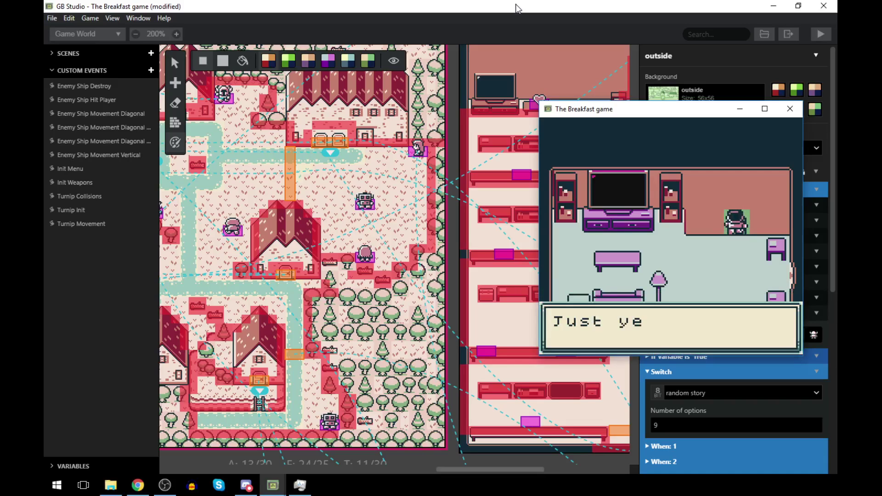
key("z")
key("Down")
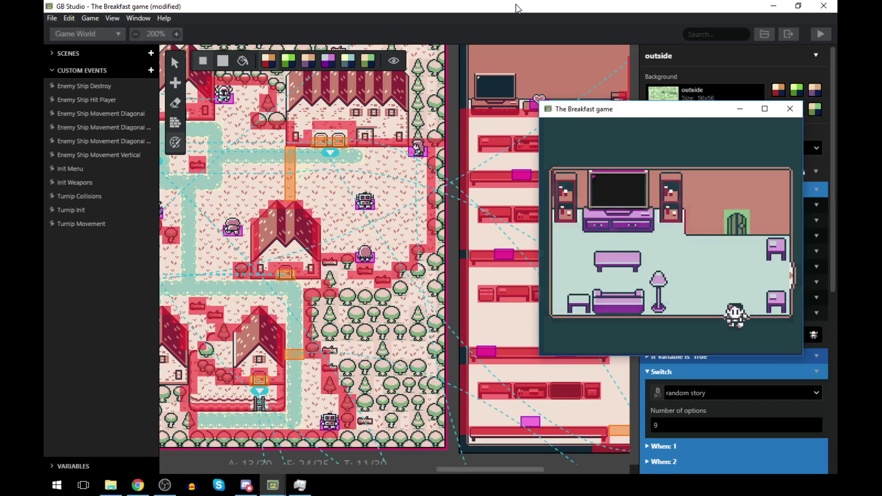
key("Down")
key("Left")
key("Down")
key("Left")
key("Left")
- Read through the dialogue about locking the door in the ladder room, and leave the house
key("z")
key("z")
key("z")
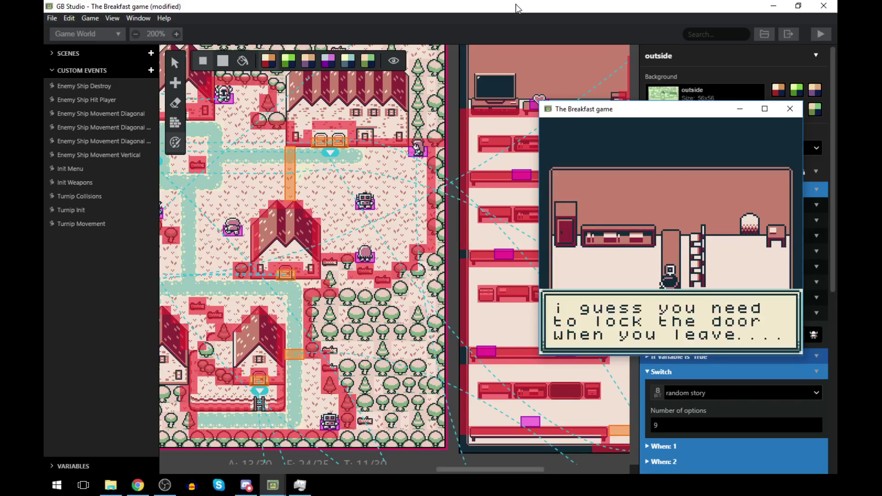
key("z")
key("z")
key("Down")
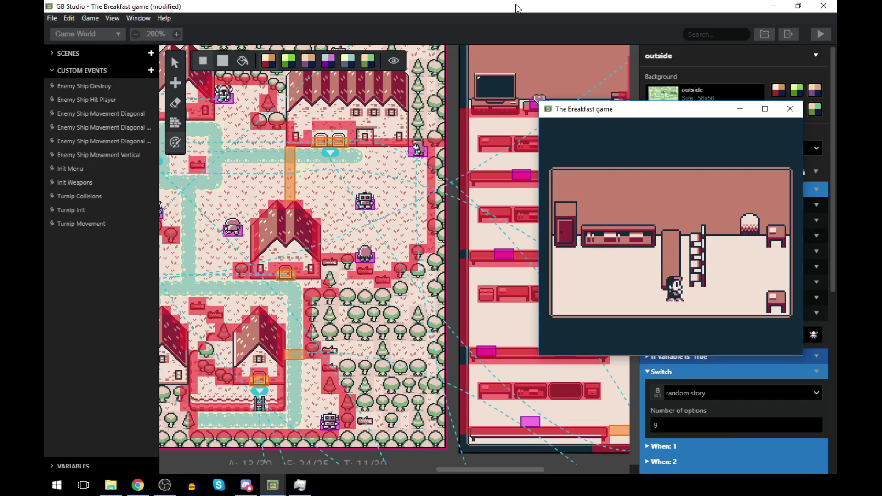
key("Right")
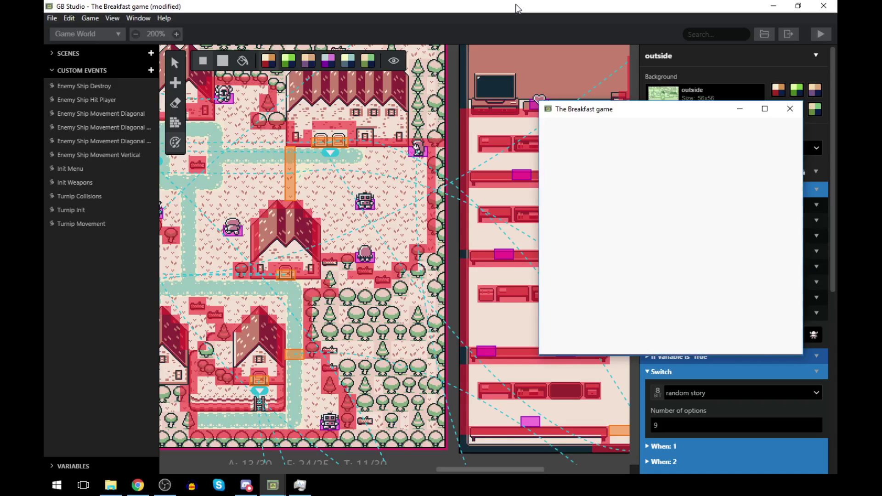
- Walk from the northern houses down the ladder and southeast across the village to the path above the southern double-gabled house
key("Up")
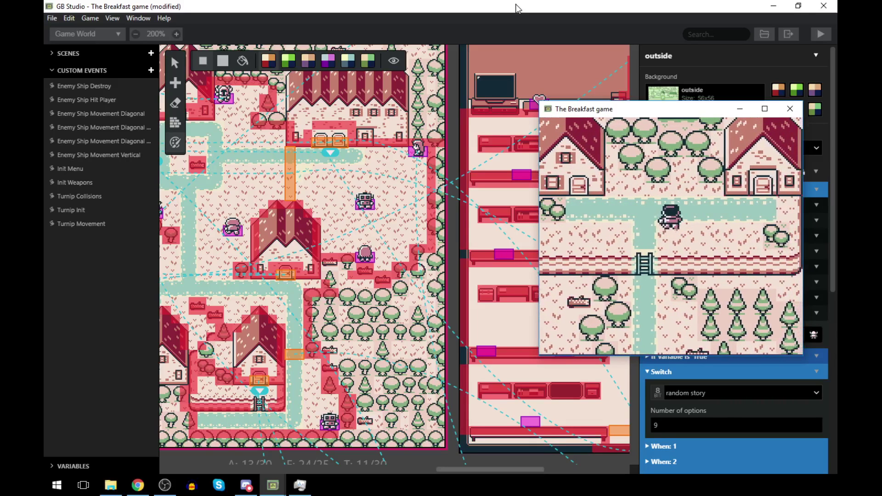
key("Right")
key("Left")
key("Down")
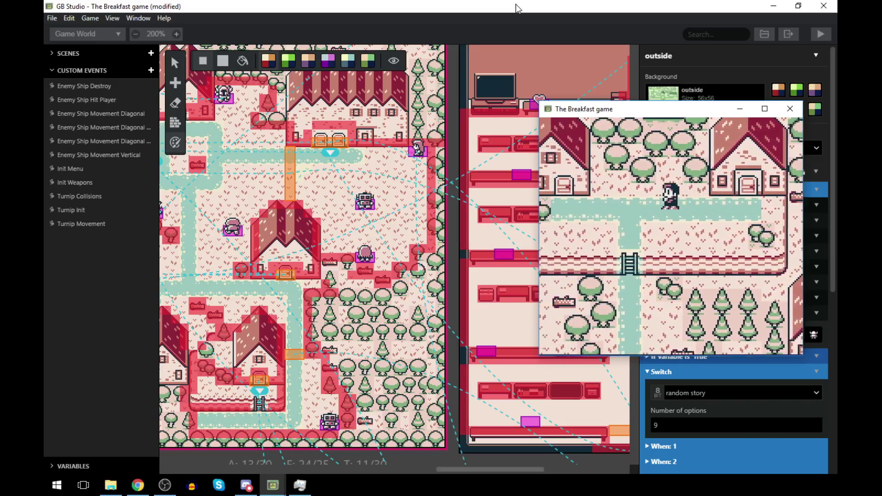
key("Down")
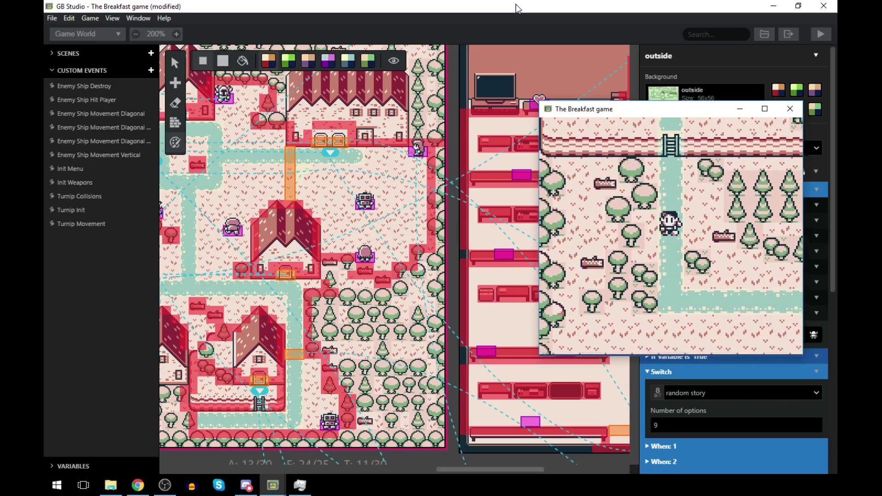
key("Right")
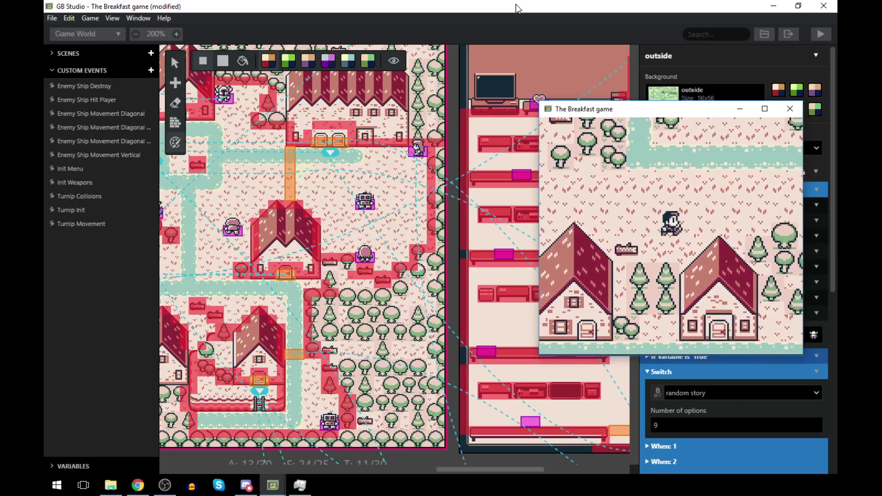
key("Right")
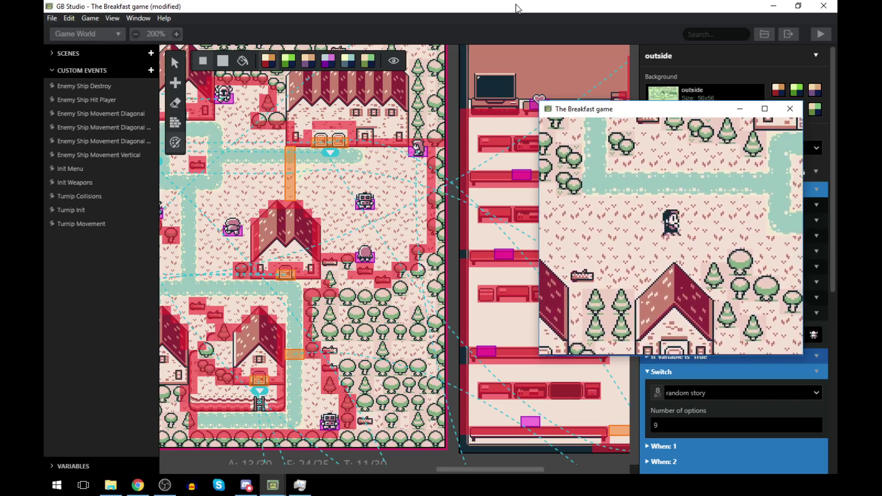
key("Down")
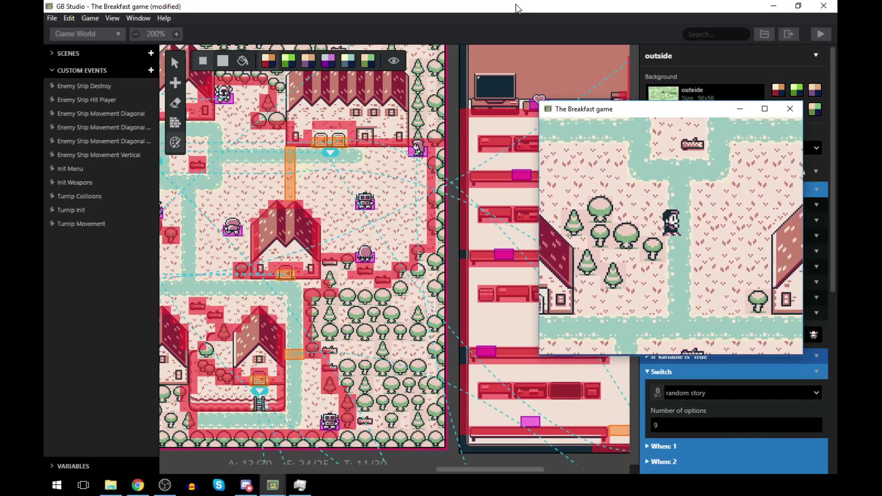
key("Left")
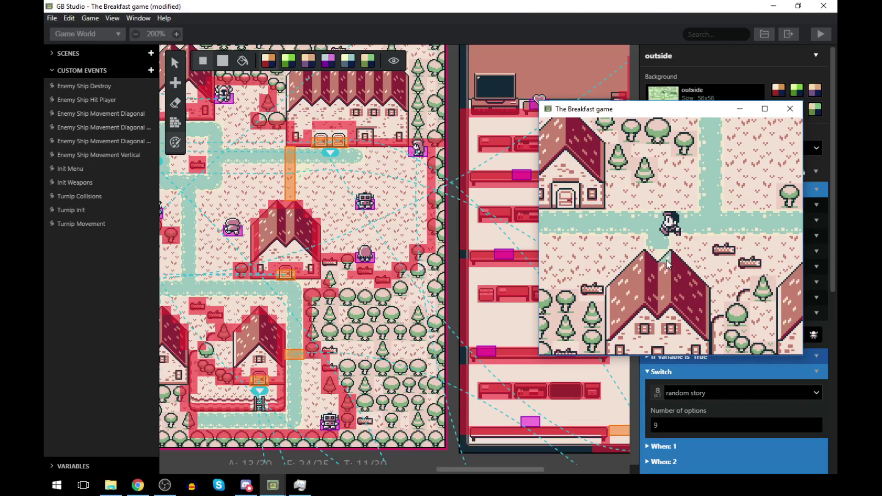
- Walk the character west past the village houses and over to the long-roofed building, checking the outside scene for wrongly coloured tiles
left_click_drag(453, 469, 403, 470)
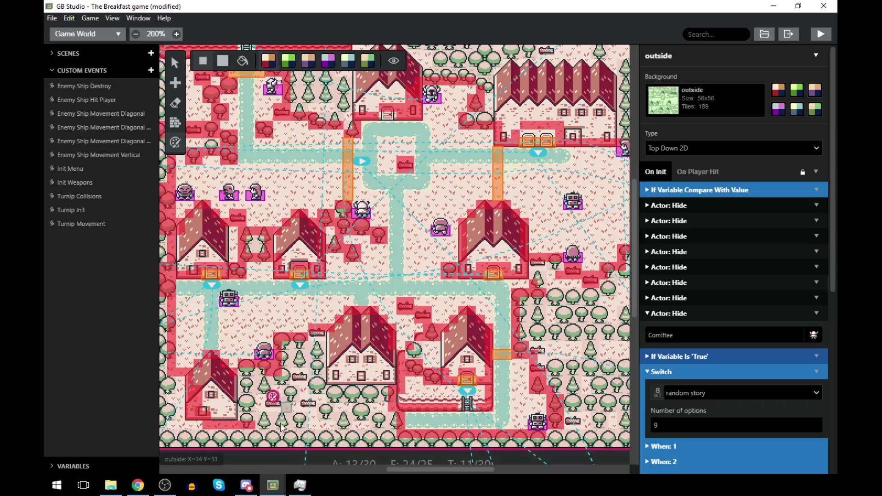
mouse_move(272, 485)
left_click(325, 443)
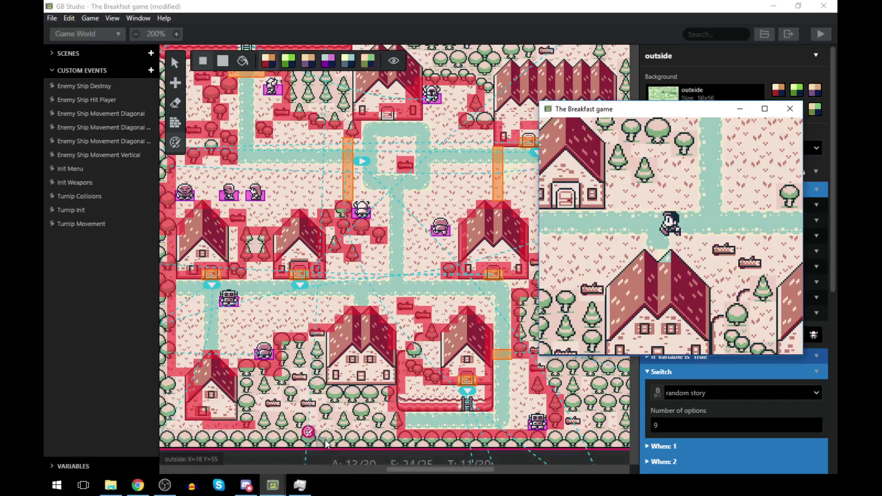
key("Left")
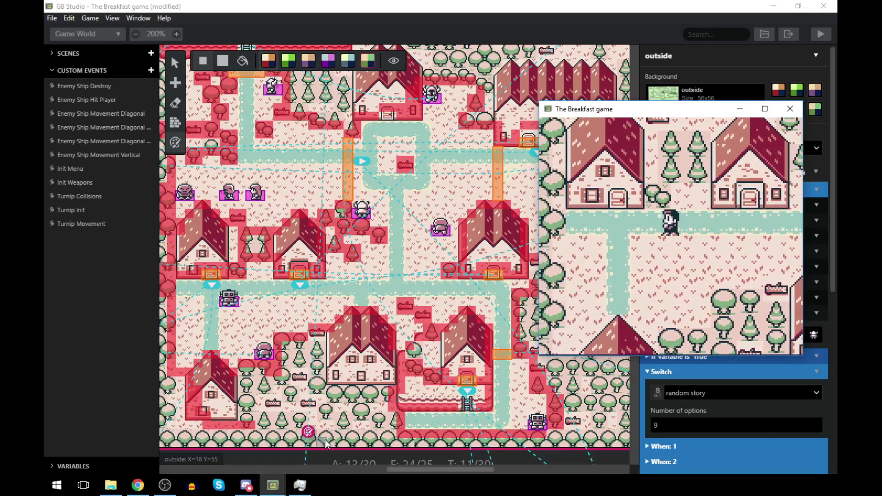
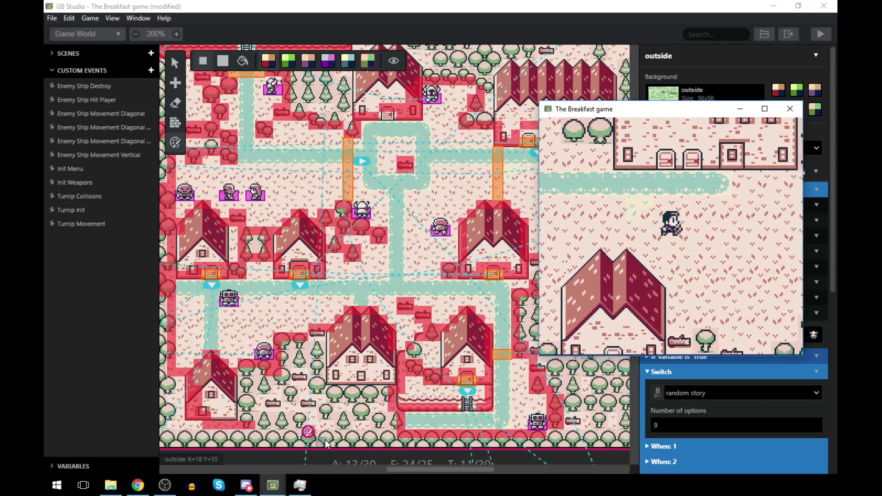
key("Up")
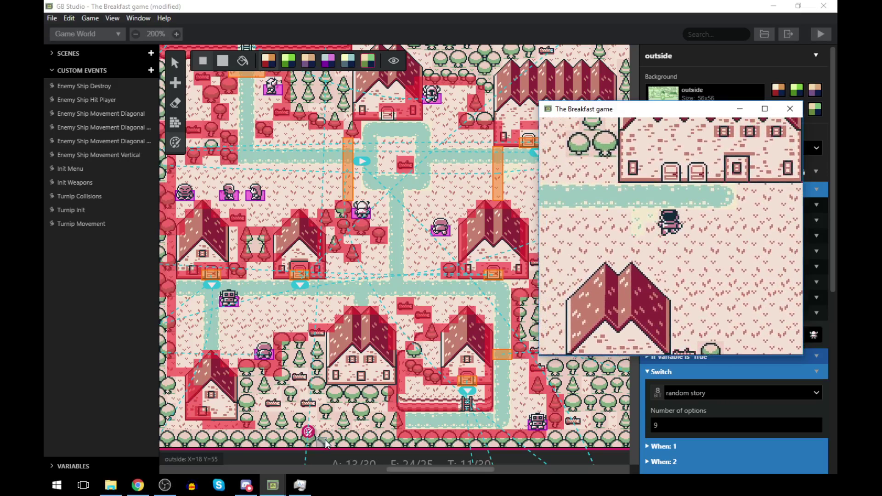
- Repaint the yellowish ground tiles just below the path in front of the long-roofed building in the outside scene
left_click(432, 472)
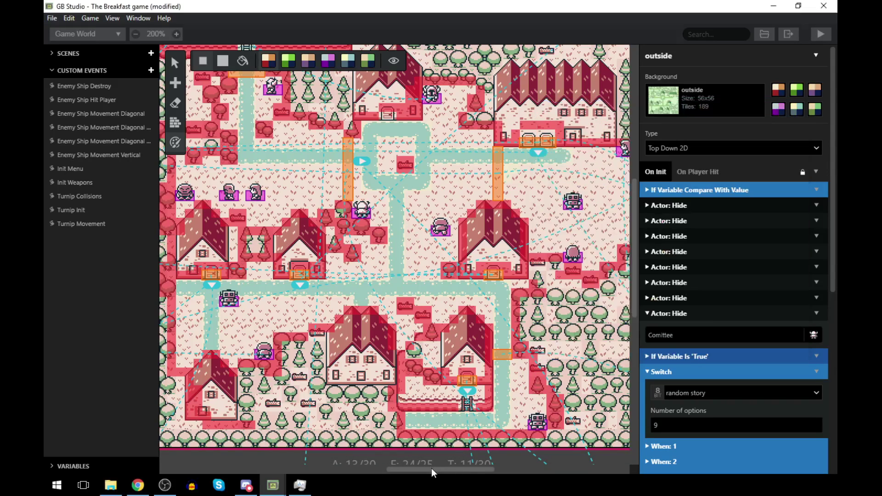
left_click_drag(431, 469, 450, 470)
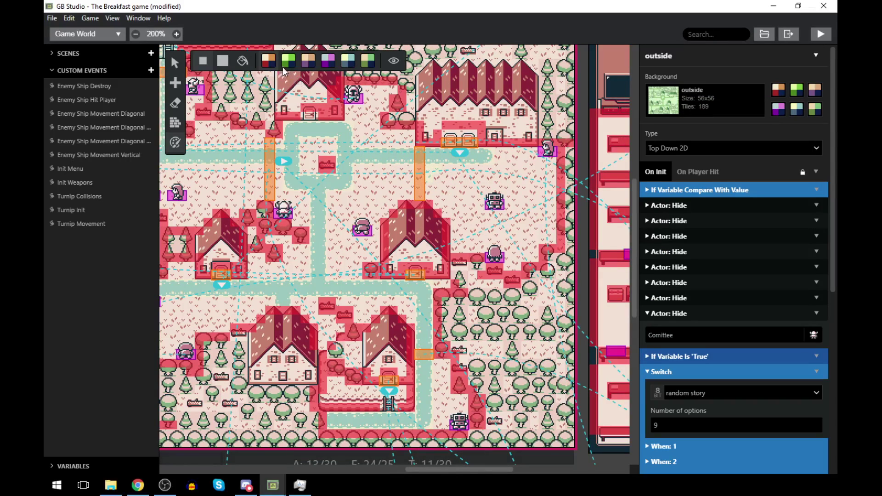
mouse_move(433, 171)
left_mouse_down()
mouse_move(411, 361)
mouse_move(382, 355)
mouse_move(346, 425)
mouse_move(301, 482)
mouse_move(409, 412)
left_mouse_up()
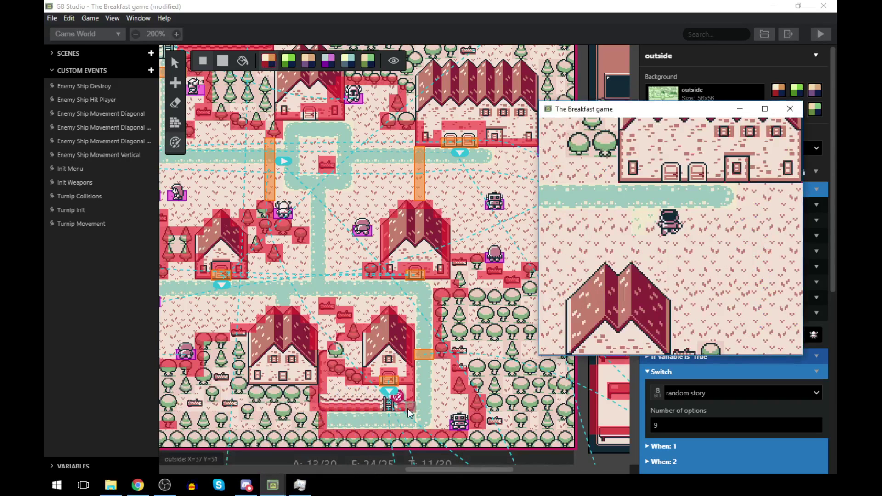
- Walk the character back up the ladder to the northern houses, and examine the matching area of the outside scene in the editor
key("Left")
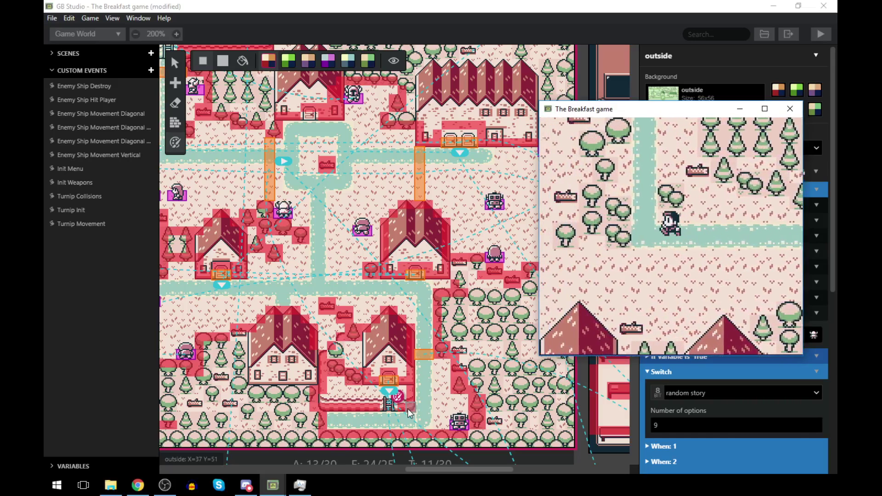
key("Up")
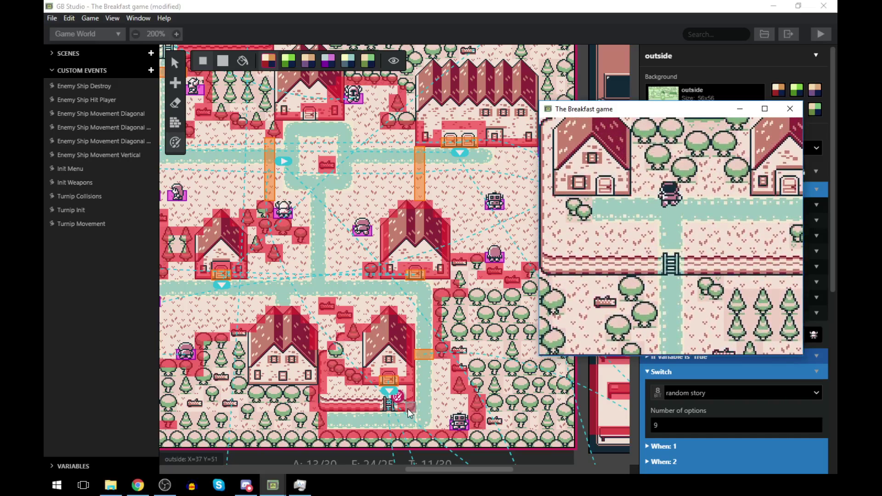
key("Right")
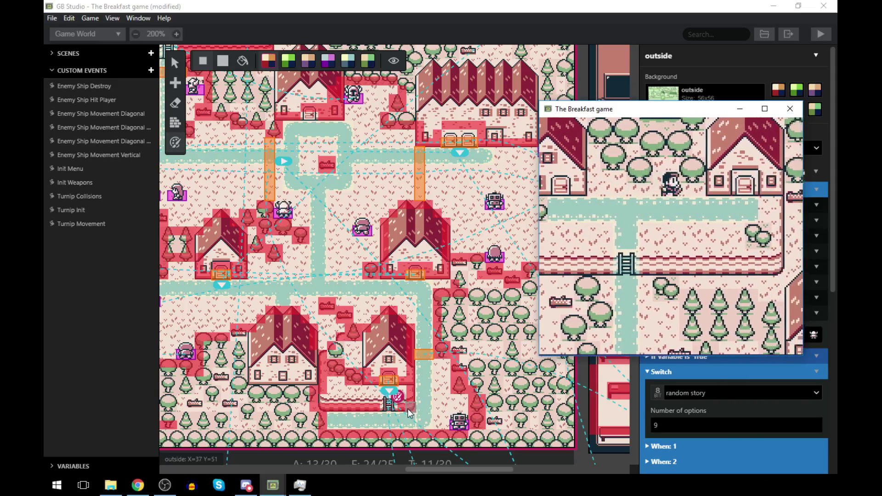
key("Down")
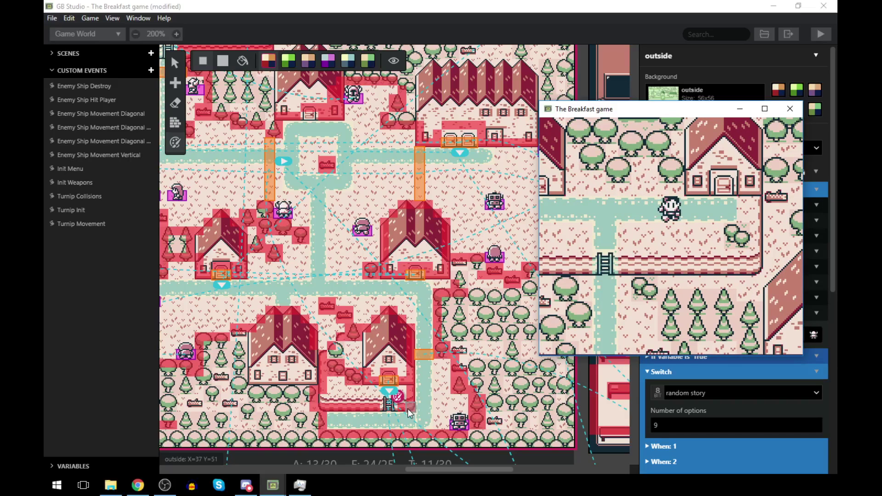
left_click_drag(616, 119, 641, 133)
scroll(268, 211, "up", 5)
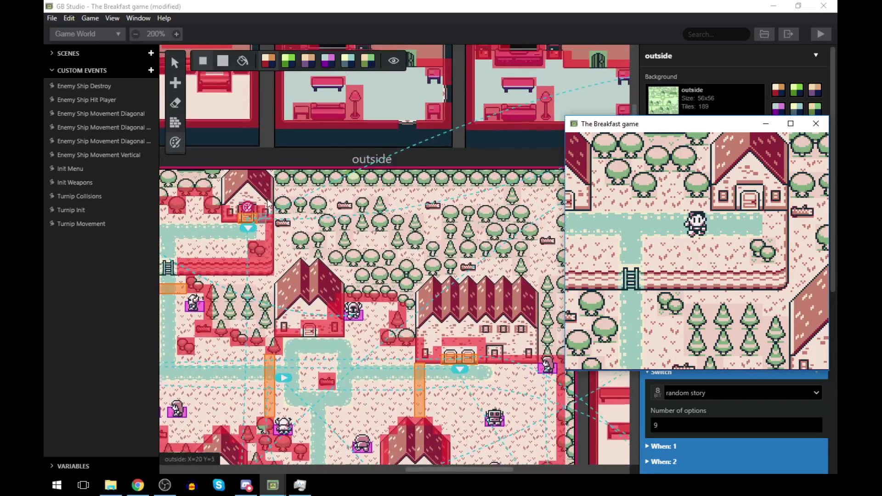
left_click_drag(482, 470, 437, 469)
scroll(277, 266, "up", 3)
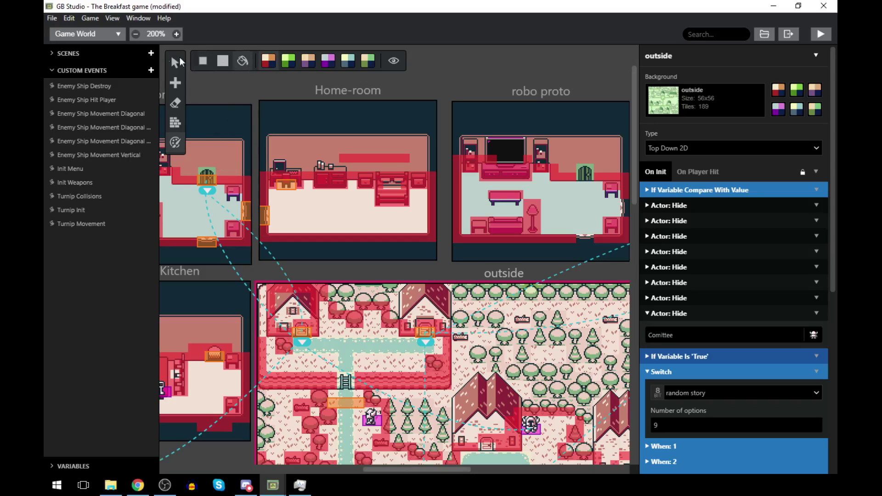
- Open the project's palettes and examine the colours of Default BG 6
left_click(118, 34)
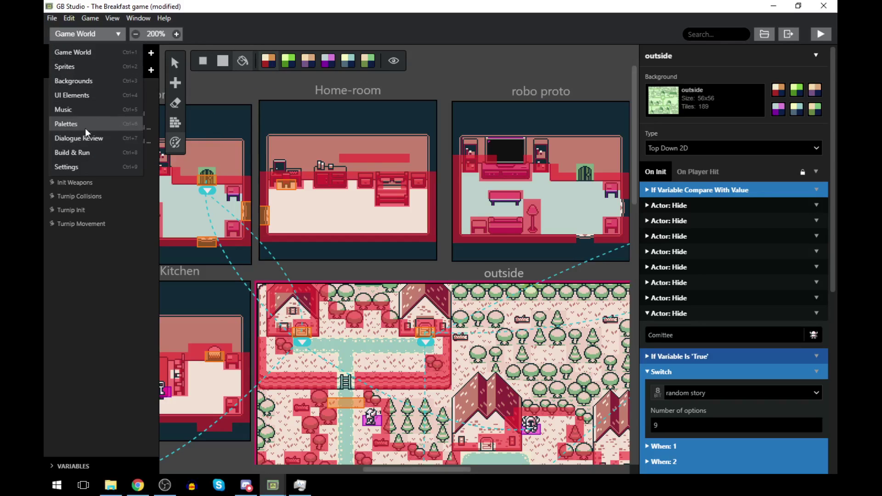
left_click(84, 129)
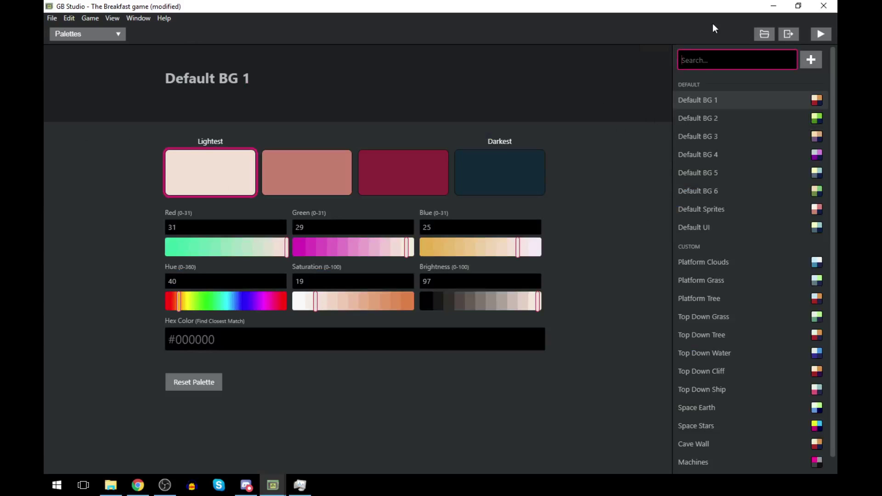
scroll(759, 266, "down", 1)
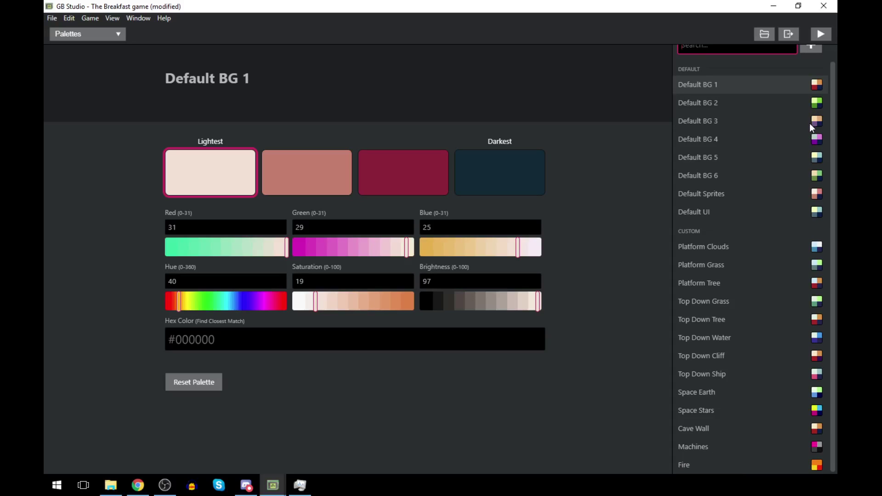
left_click(813, 176)
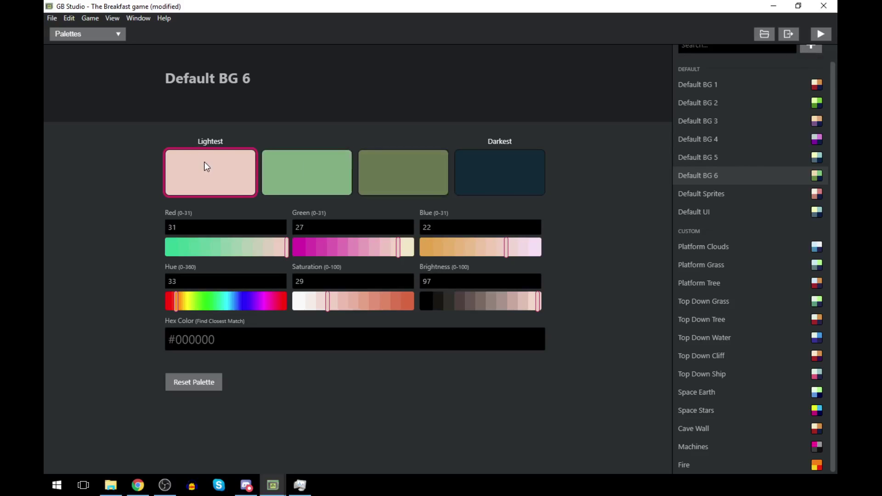
- Add a new custom palette, and inspect its darkest and second-darkest colours
left_click(809, 51)
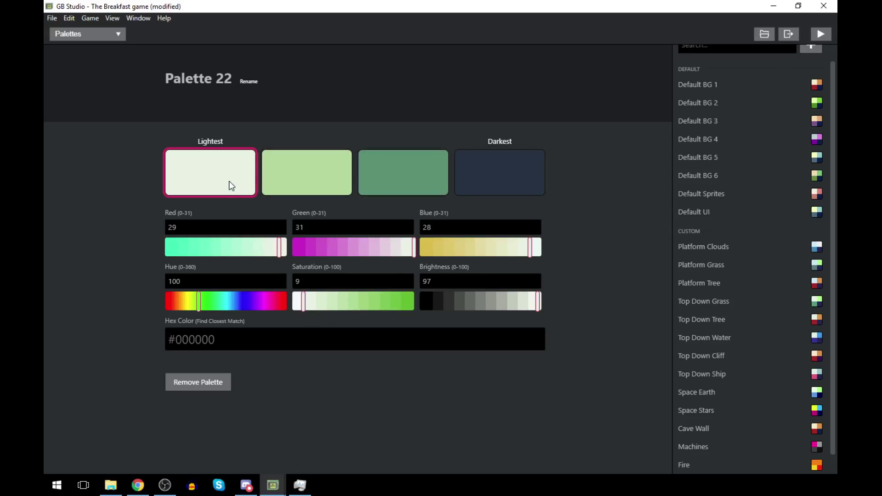
left_click(523, 178)
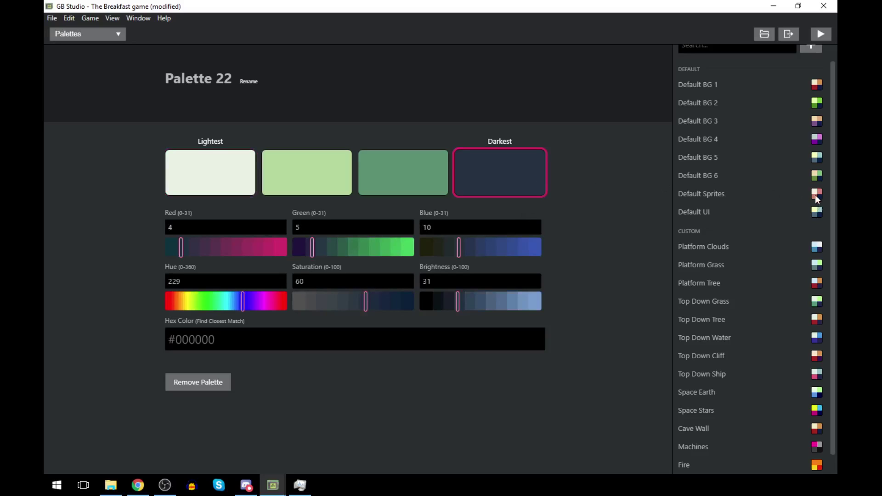
left_click(428, 171)
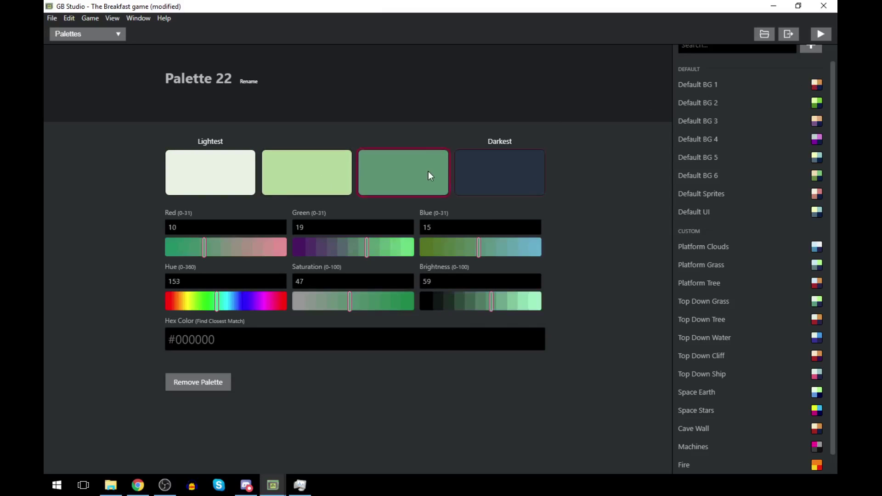
- Open the hex value of the dark red third colour in the Default BG 1 palette for editing
left_click(719, 86)
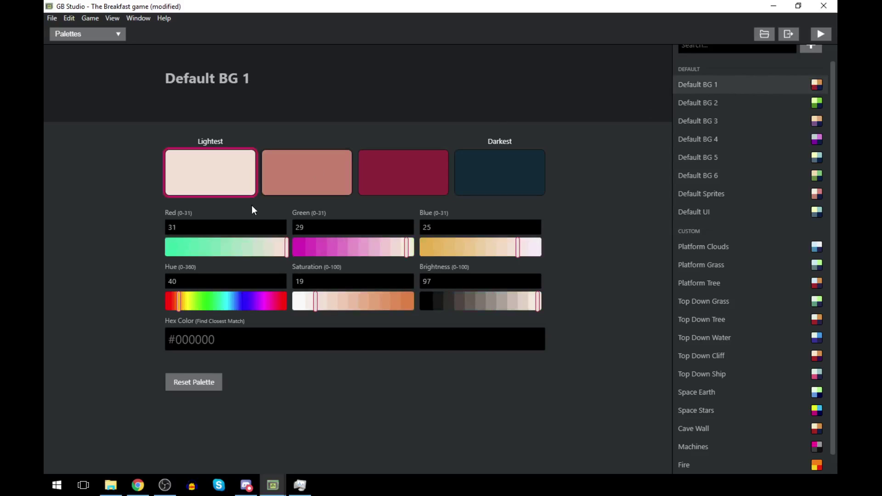
left_click(378, 171)
left_click(340, 340)
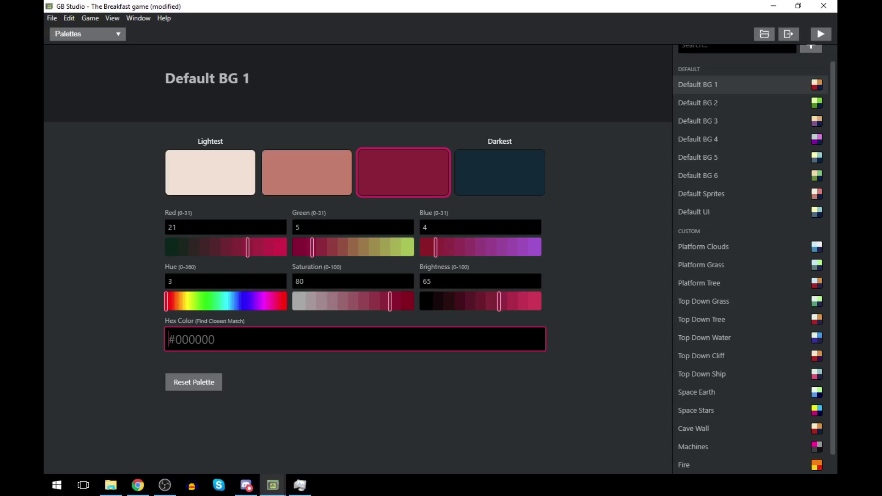
- Set the red value of the third colour in Palette 22 to 21, matching Default BG 1
left_click(248, 281)
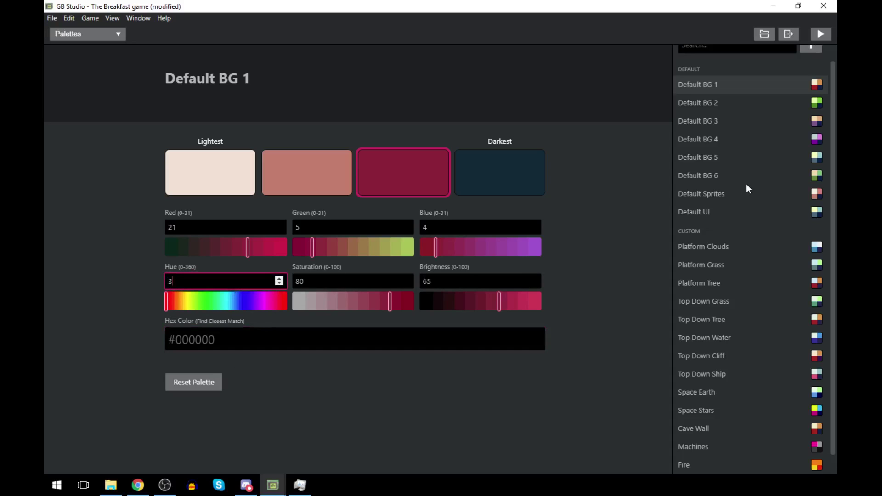
scroll(756, 322, "down", 1)
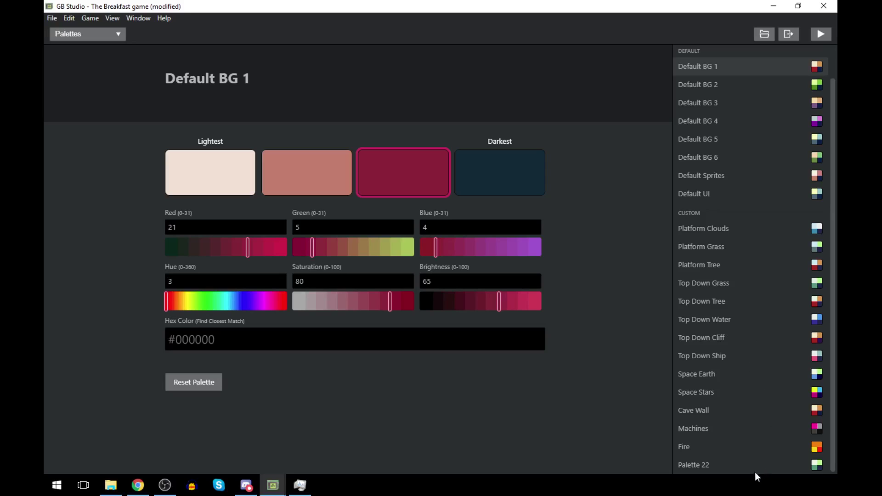
left_click(705, 464)
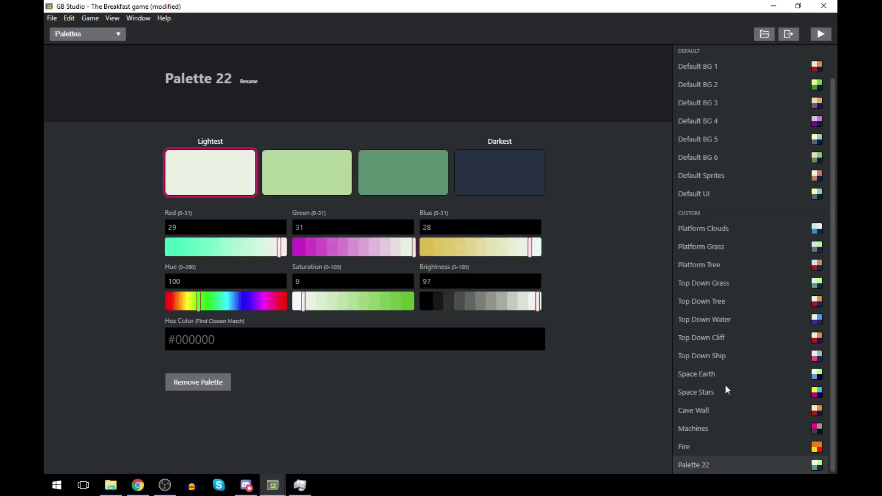
left_click(405, 177)
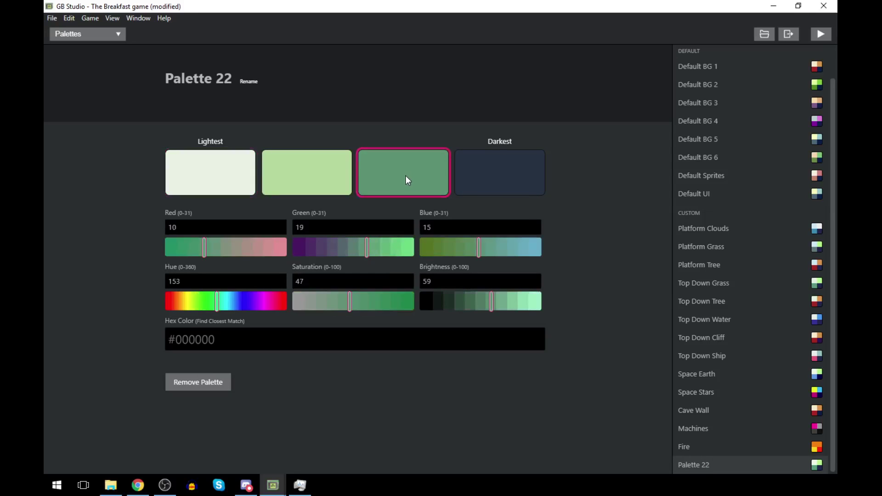
left_click(716, 66)
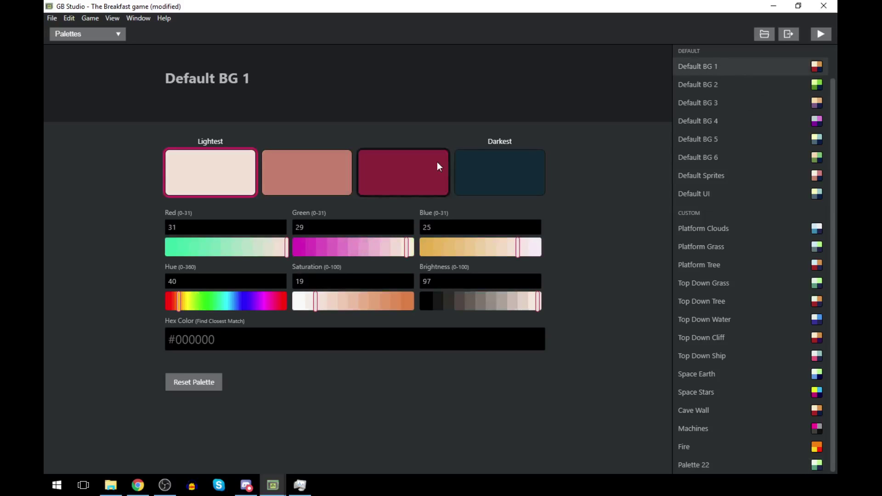
left_click(403, 167)
left_click(729, 464)
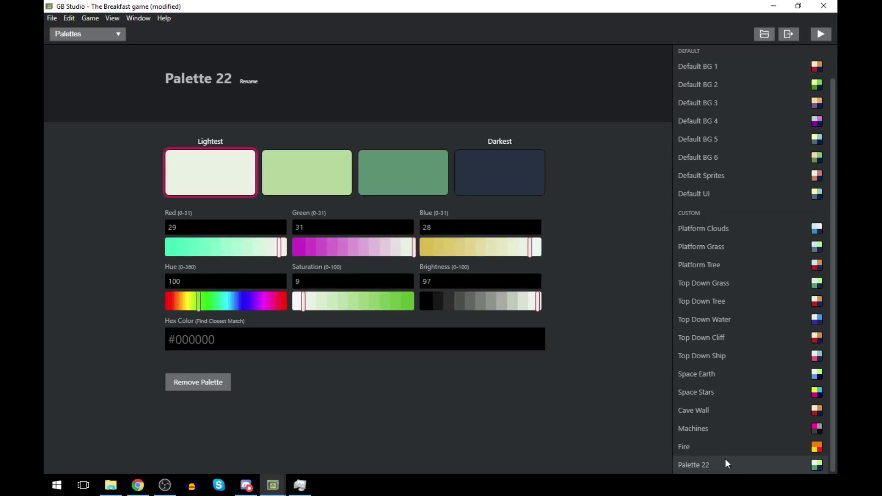
left_click(441, 177)
key("ctrl+a")
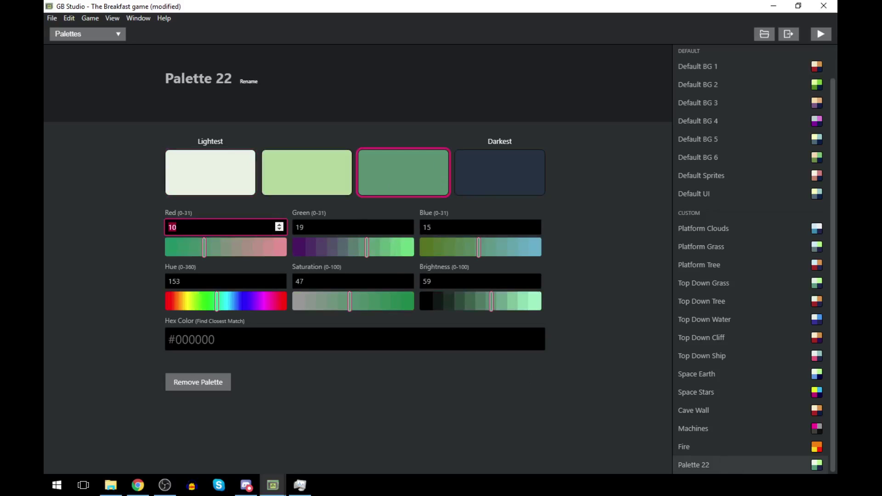
type("21")
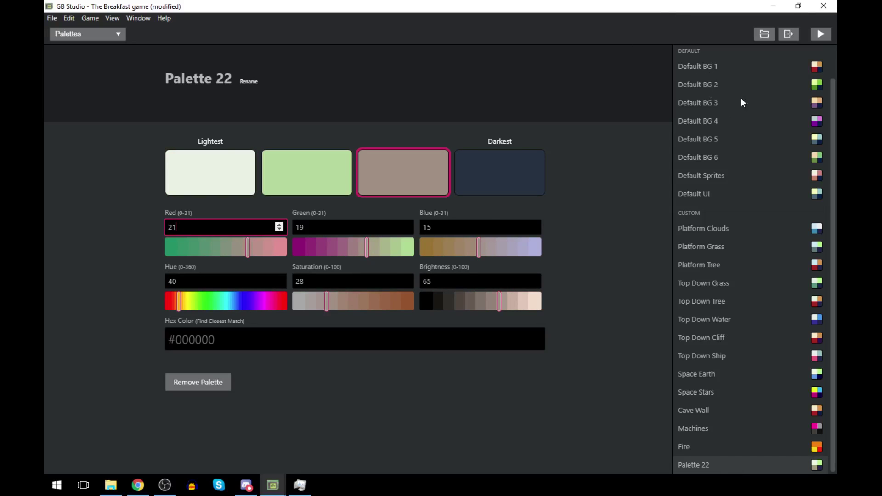
- Set the green value of Palette 22's third colour to 5, as in Default BG 1
left_click(724, 67)
left_click(382, 172)
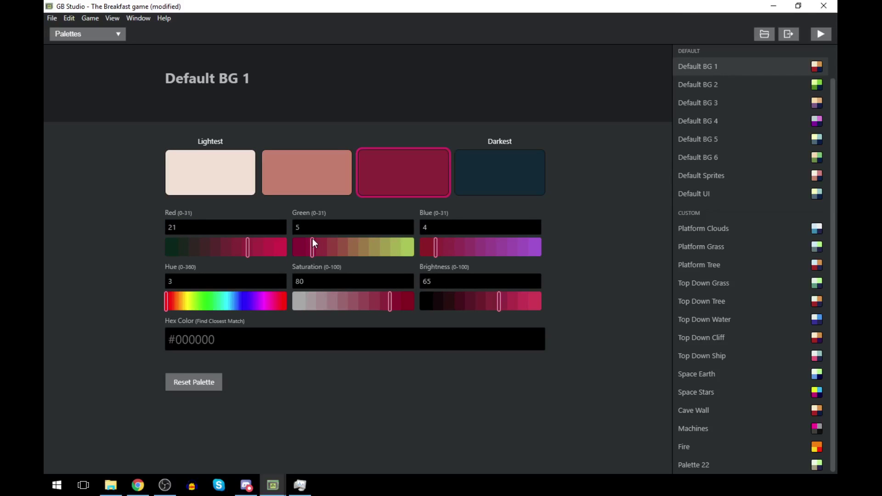
left_click(768, 461)
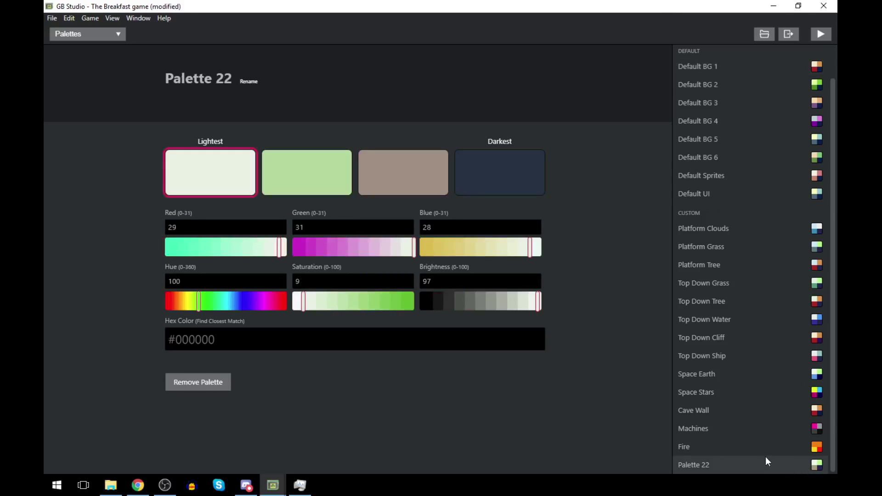
left_click(363, 184)
left_click(349, 227)
type("5")
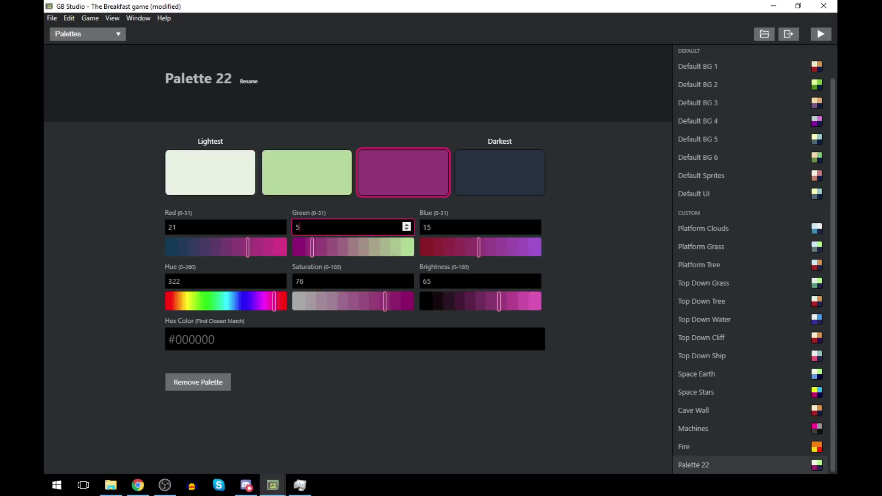
- Set the blue value of Palette 22's third colour to 4, as in Default BG 1
left_click(744, 66)
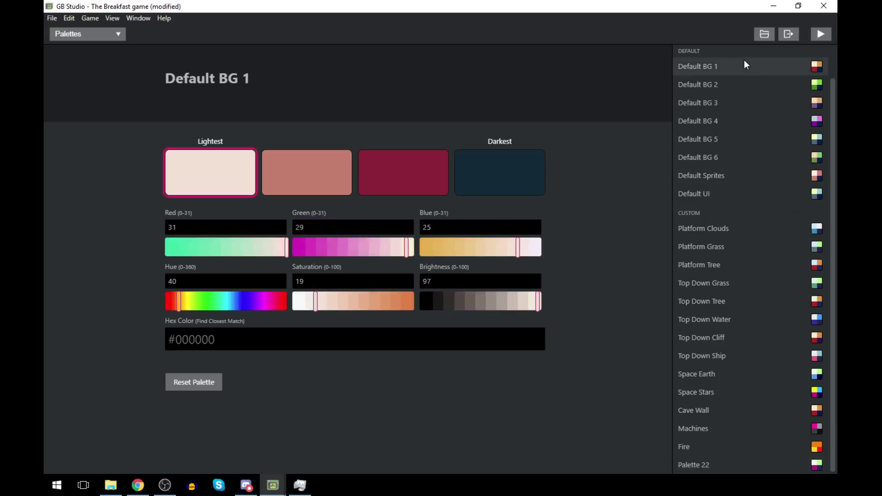
left_click(419, 161)
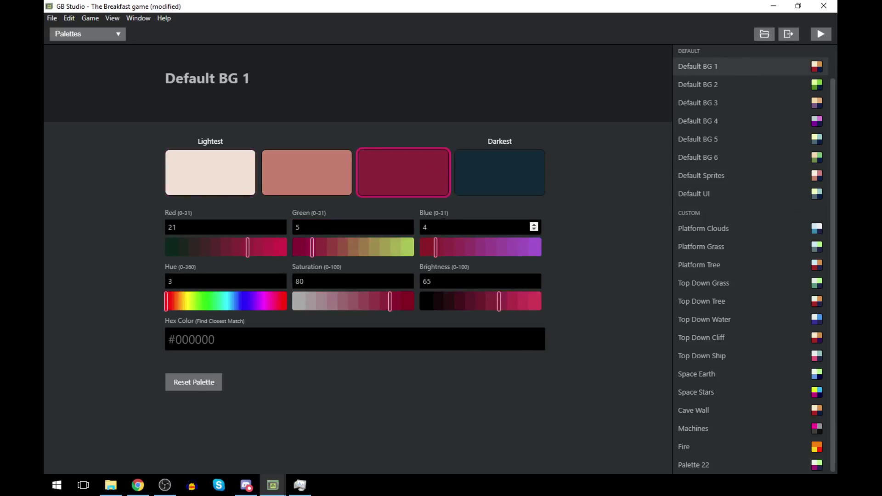
left_click(775, 464)
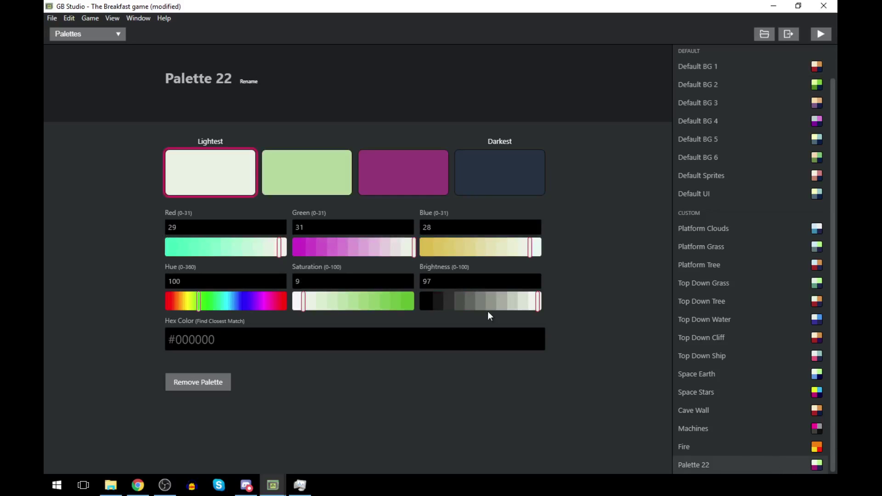
left_click(387, 163)
double_click(427, 227)
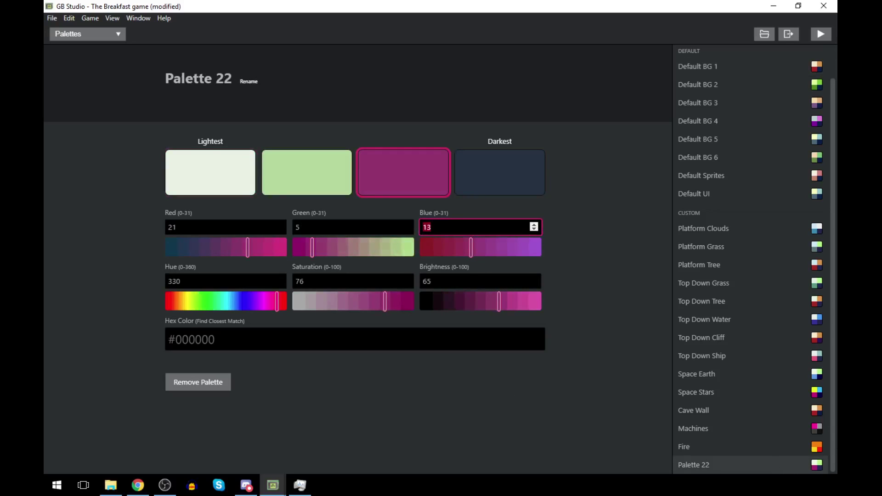
type("4")
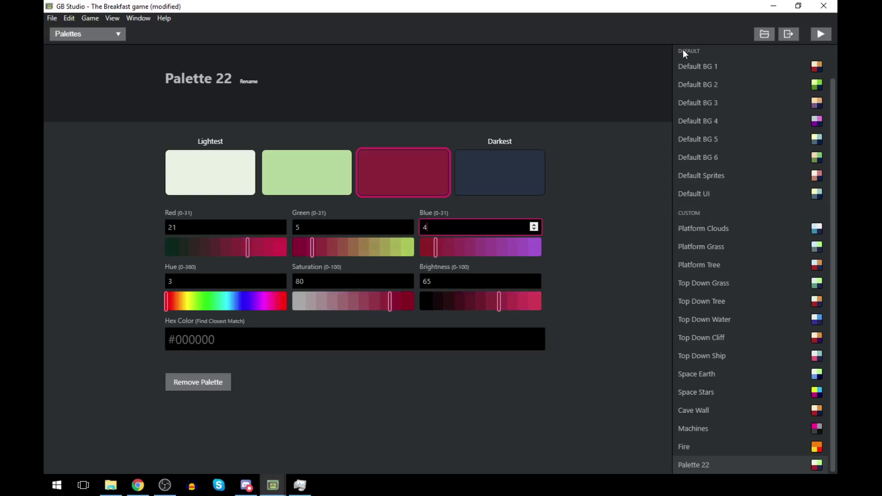
- Set the hue of Palette 22's third colour to 40, copied from the lightest colour of Default BG 1
left_click(700, 64)
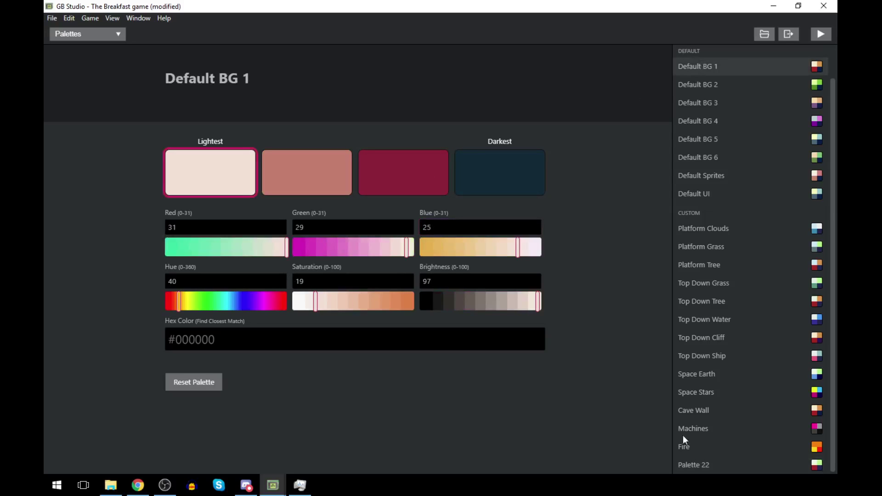
left_click(753, 465)
left_click(406, 171)
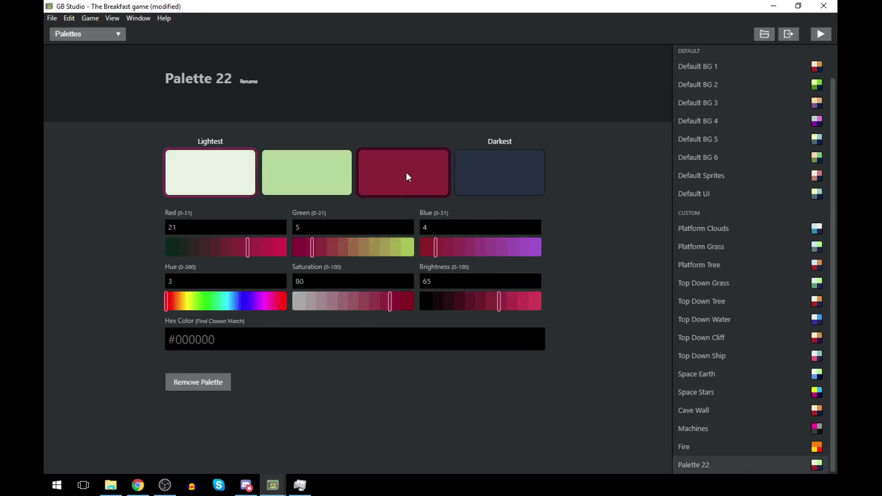
left_click(192, 272)
type("40")
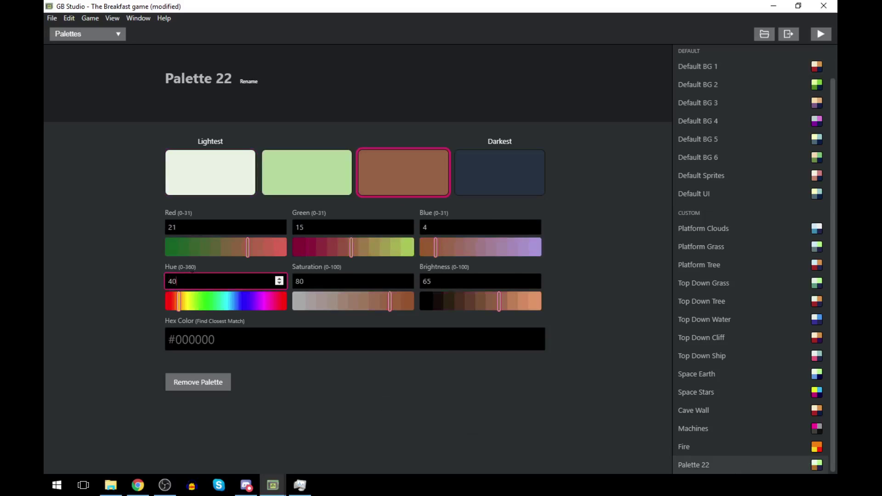
- Set the saturation of Palette 22's lightest colour to 19, copied from Default BG 1's lightest colour
left_click(715, 70)
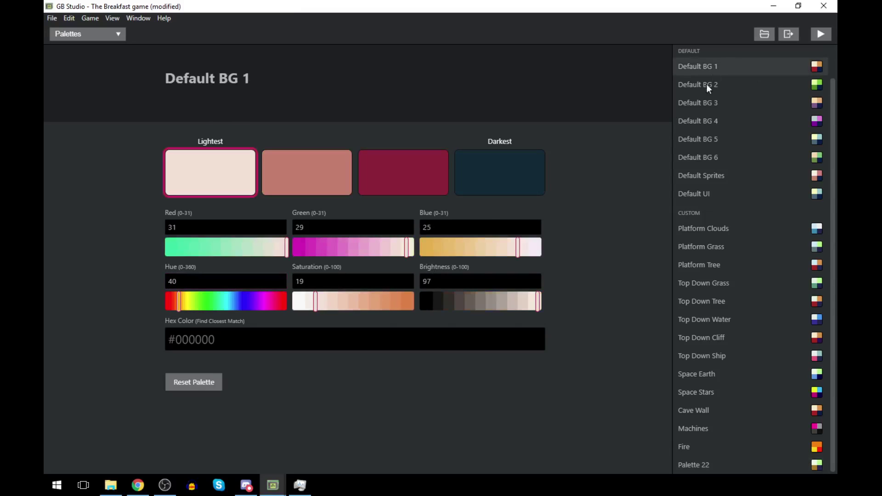
left_click(688, 465)
left_click(349, 276)
type("19")
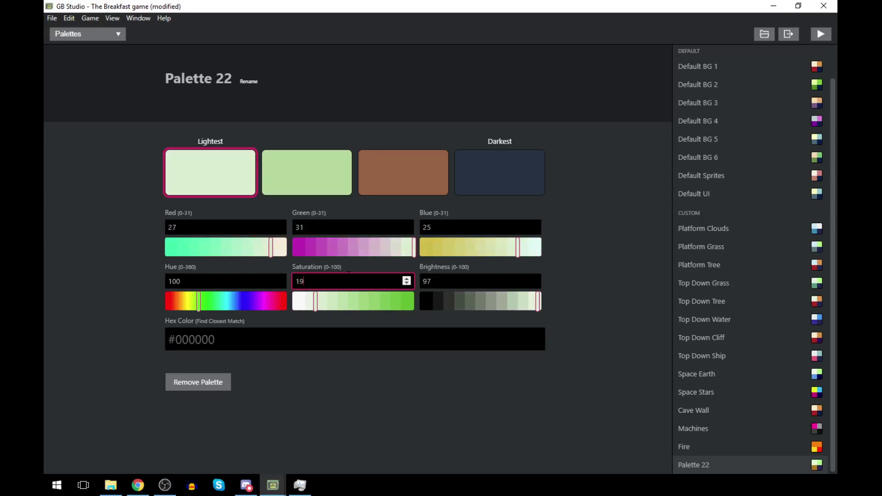
- Compare the brightness of the third colour in Default BG 1 with that of the third colour in Palette 22
left_click(733, 65)
left_click(407, 169)
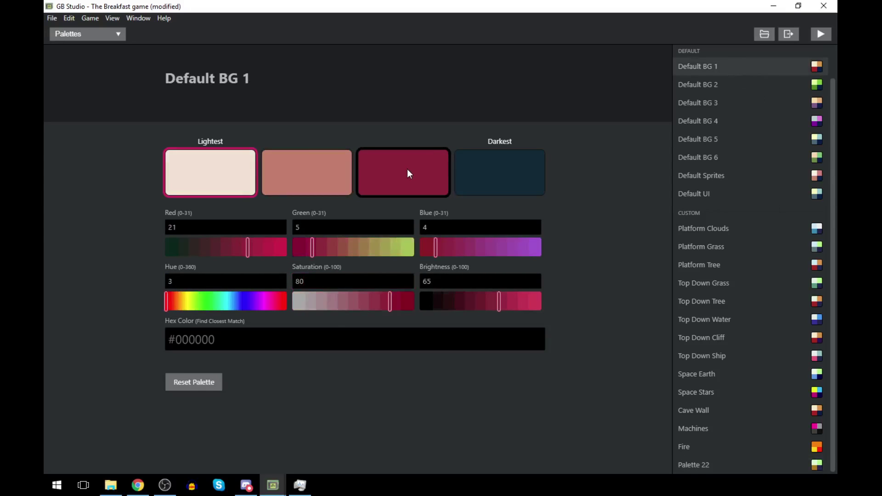
left_click(726, 471)
left_click(448, 281)
left_click(421, 179)
left_click(440, 286)
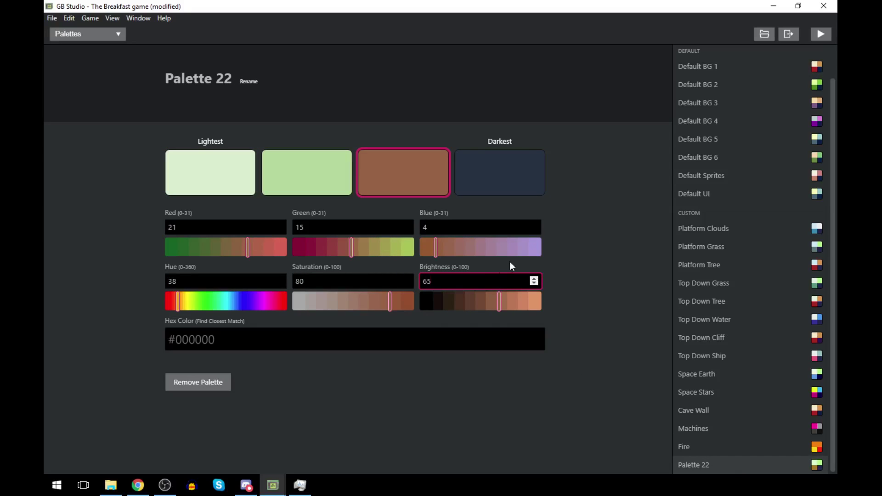
- Restore the green value of Palette 22's third colour to 5 and check the colour against Default BG 1
left_click(724, 66)
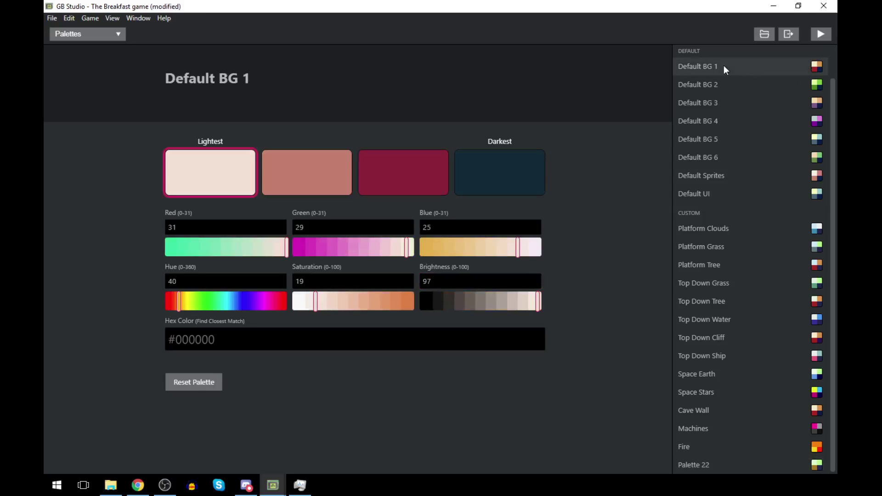
left_click(693, 461)
left_click(411, 179)
left_click(395, 227)
type("5")
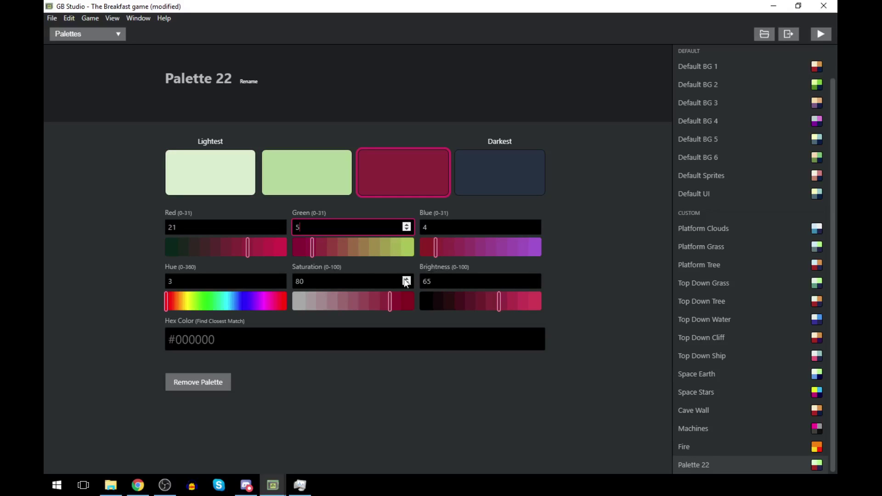
left_click(721, 68)
left_click(389, 173)
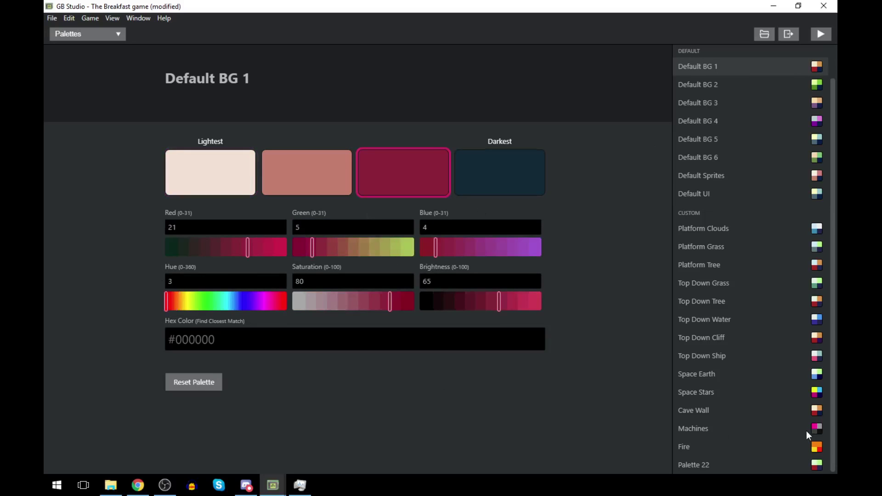
left_click(738, 465)
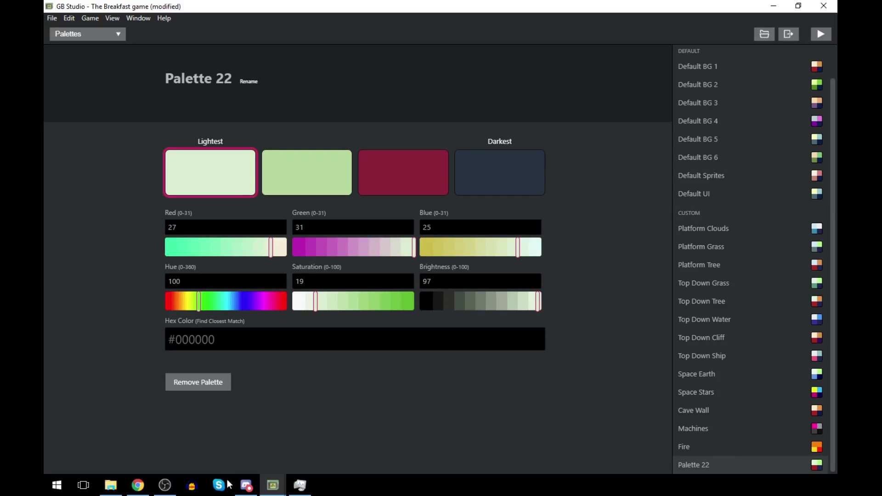
- Return to the Game World view and hide the collision, actor and trigger overlays on the scenes
left_click(273, 486)
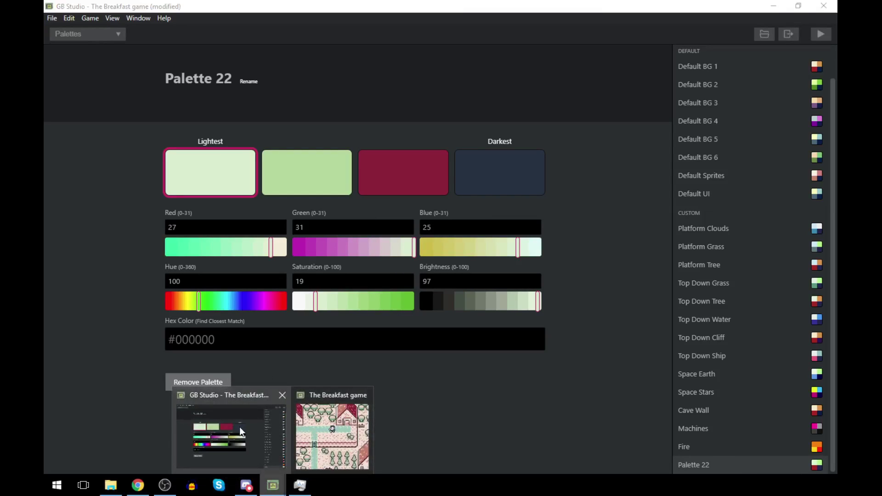
left_click(239, 427)
left_click(67, 32)
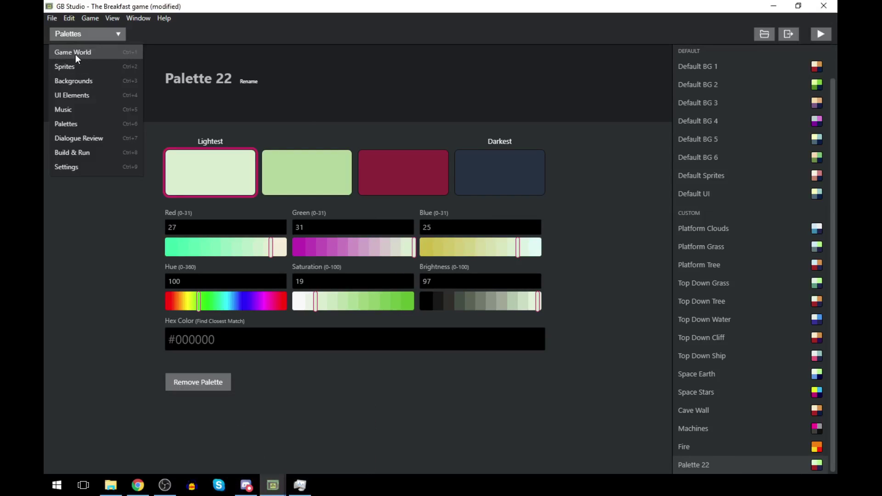
left_click(75, 53)
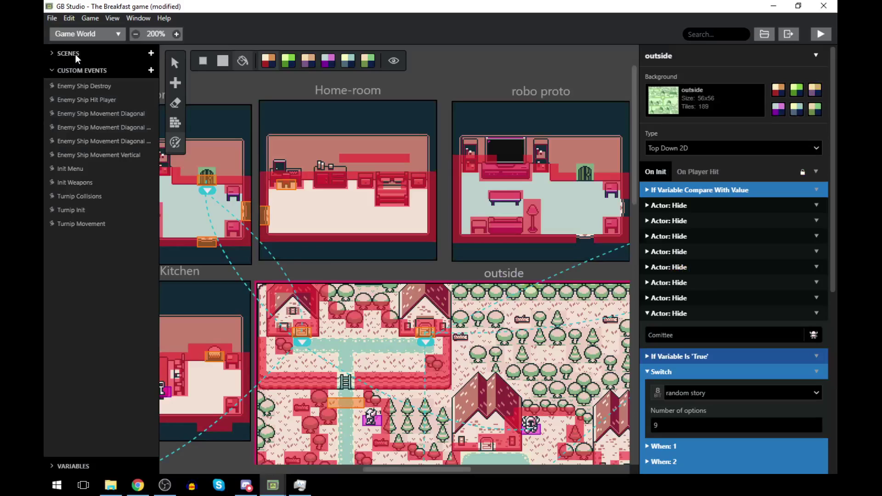
left_click(394, 64)
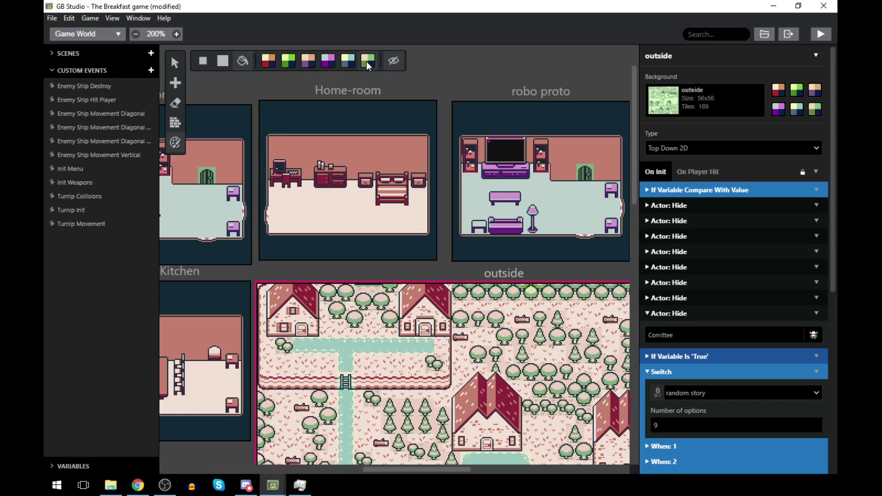
- Assign Palette 22 as the sixth background palette of the Home scene
left_click(206, 177)
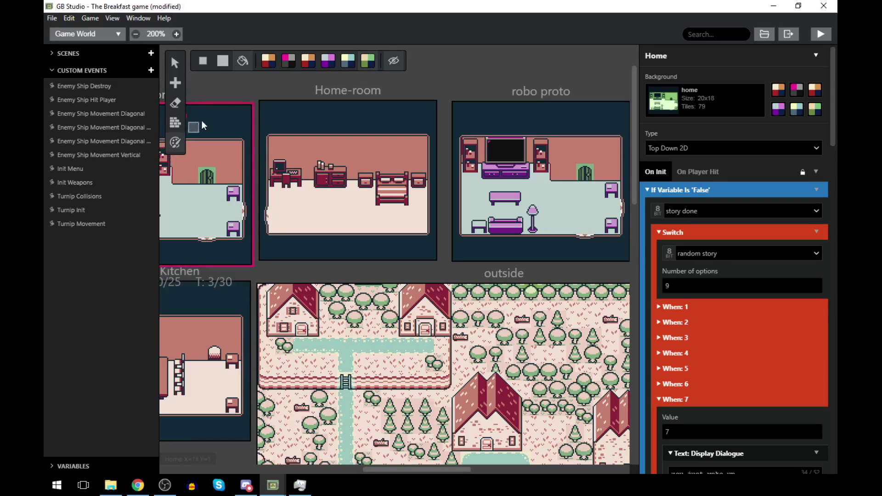
left_click(815, 109)
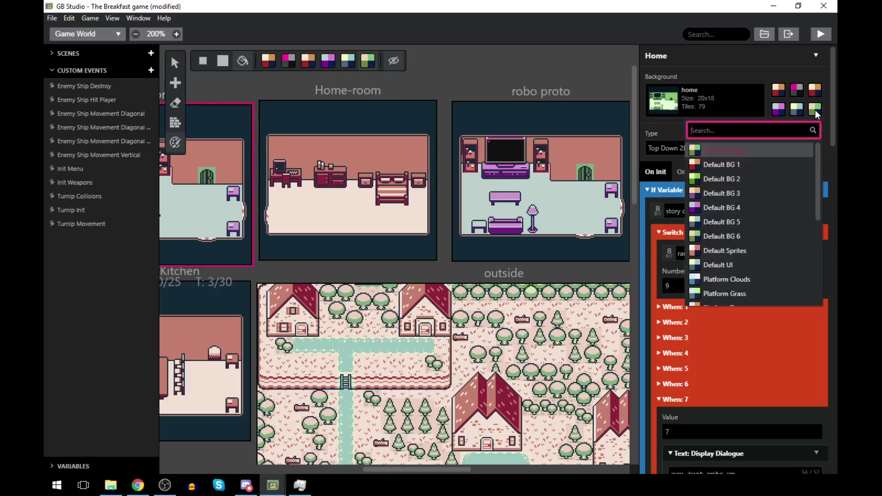
scroll(740, 211, "down", 3)
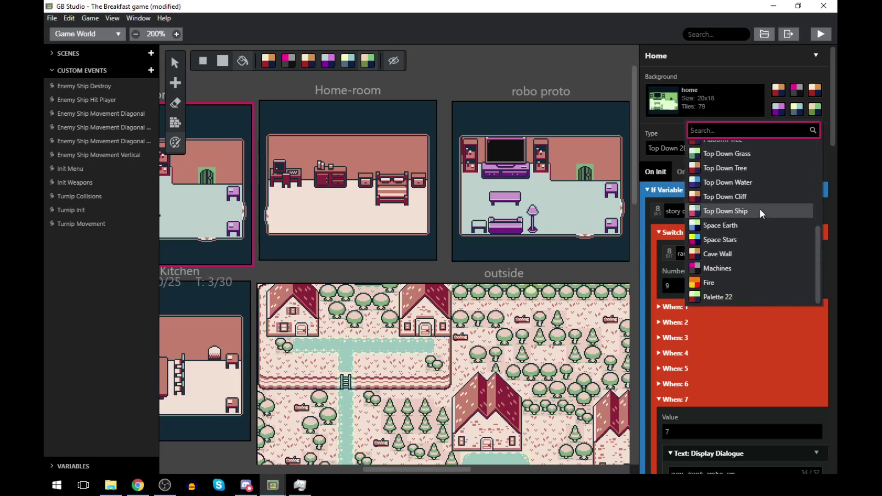
left_click(730, 297)
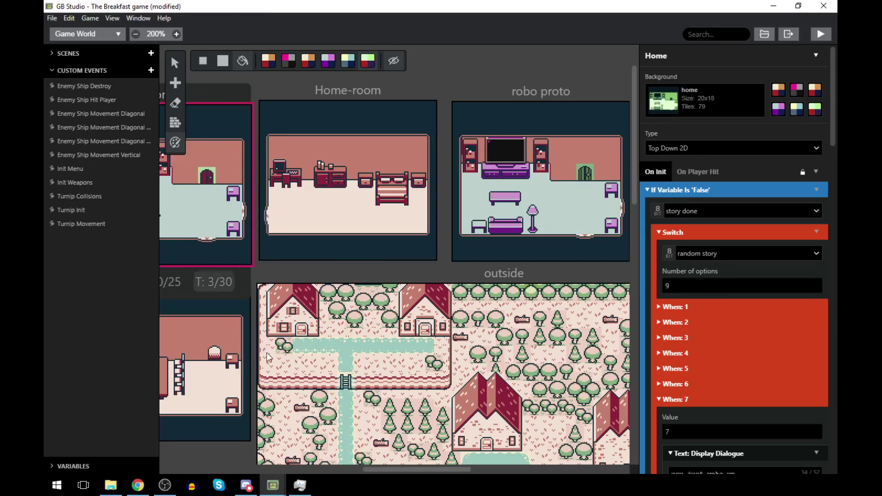
- Open the Palettes view and look up the red, green and blue values of Default BG 1's second colour
scroll(192, 192, "up", 1)
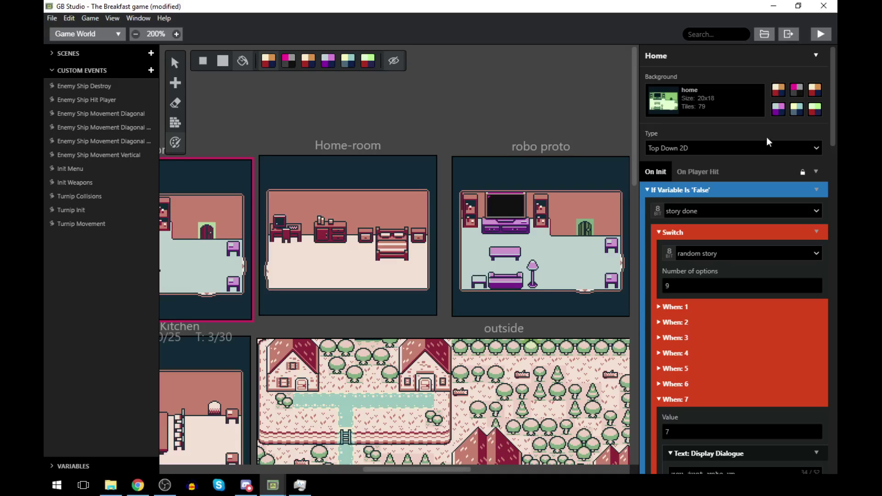
left_click(83, 34)
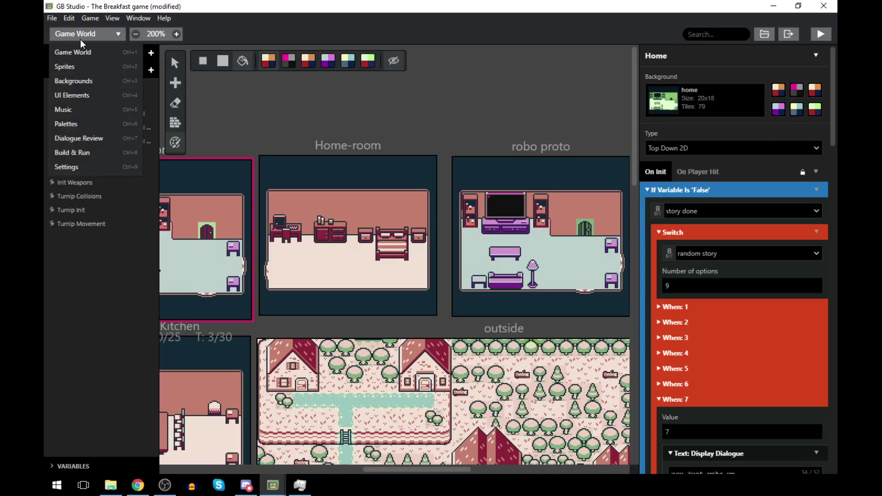
left_click(70, 125)
left_click(305, 169)
left_click(700, 99)
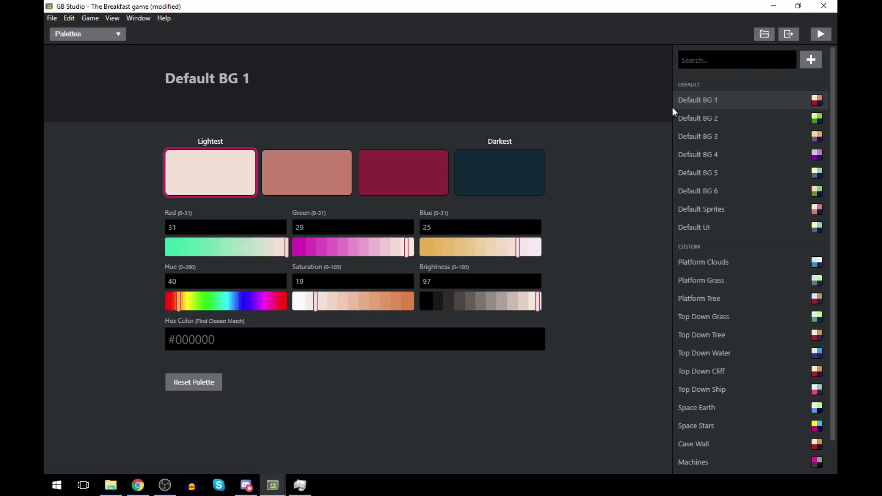
left_click(302, 175)
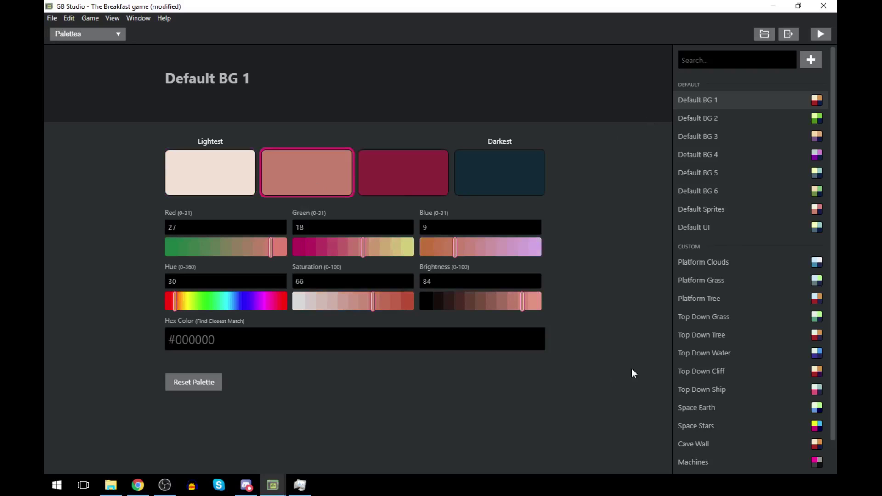
- Set the red value of Palette 22's second colour to 27
scroll(698, 443, "down", 1)
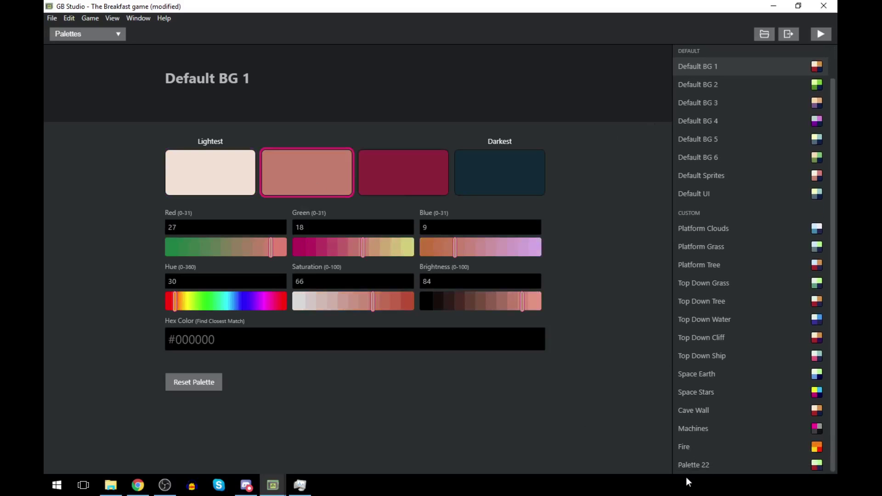
left_click(690, 463)
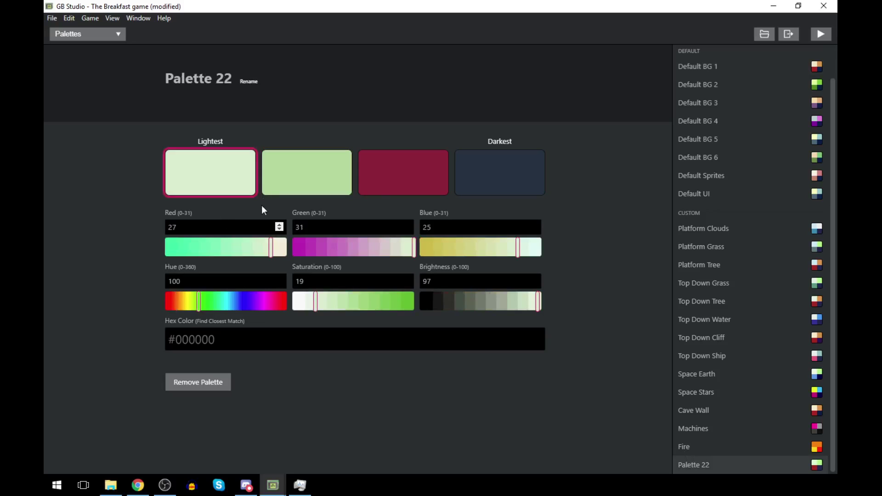
left_click(288, 168)
double_click(231, 226)
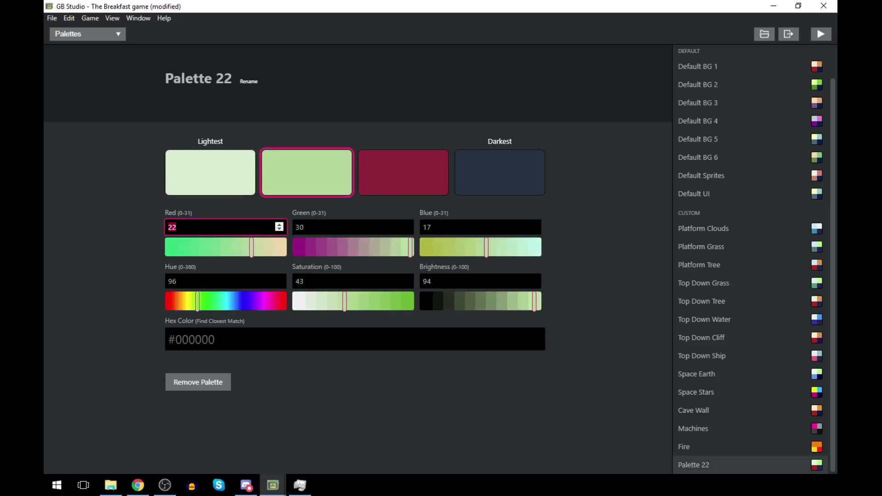
type("27")
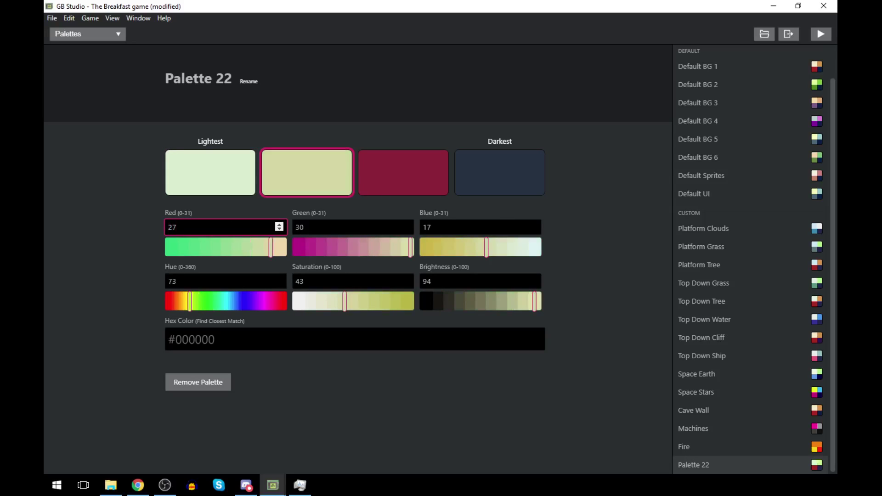
- Check Default BG 1's second colour again and set the green value of Palette 22's second colour to 18
left_click(730, 66)
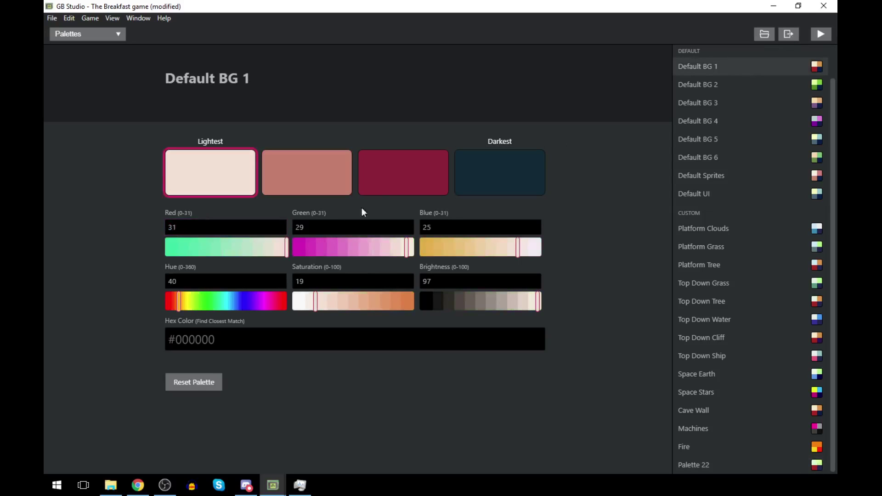
left_click(309, 180)
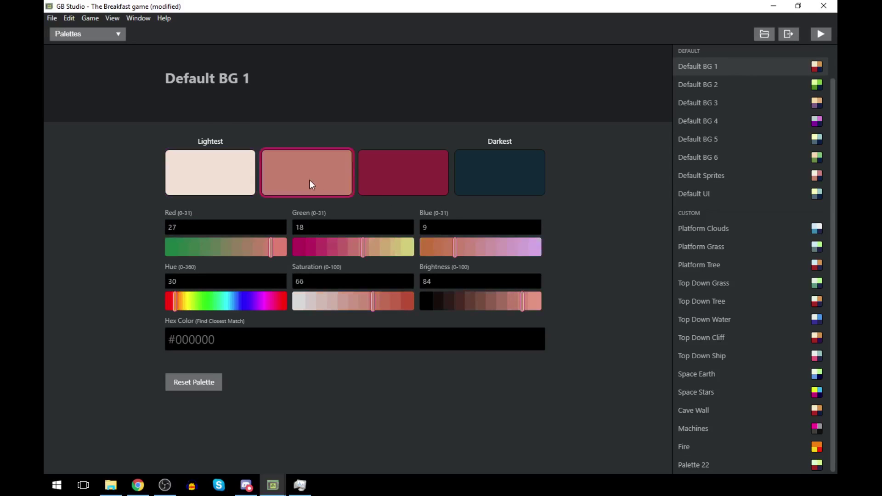
left_click(694, 465)
left_click(303, 215)
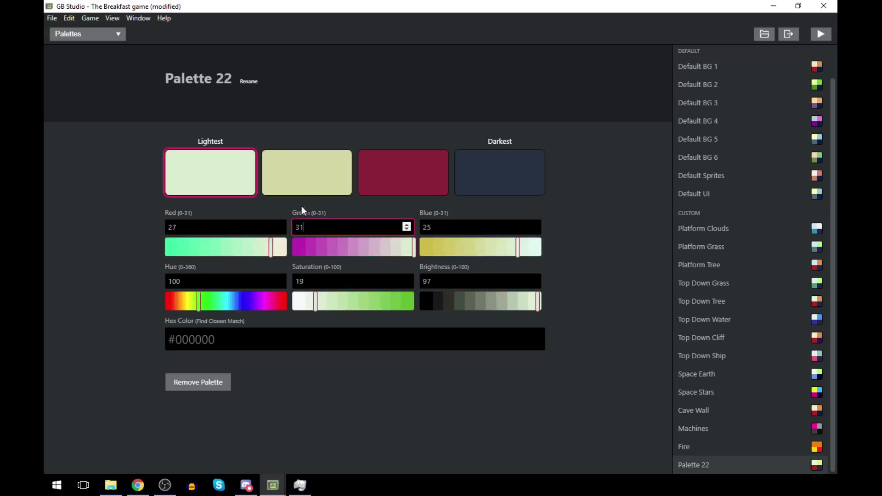
left_click(311, 167)
double_click(300, 227)
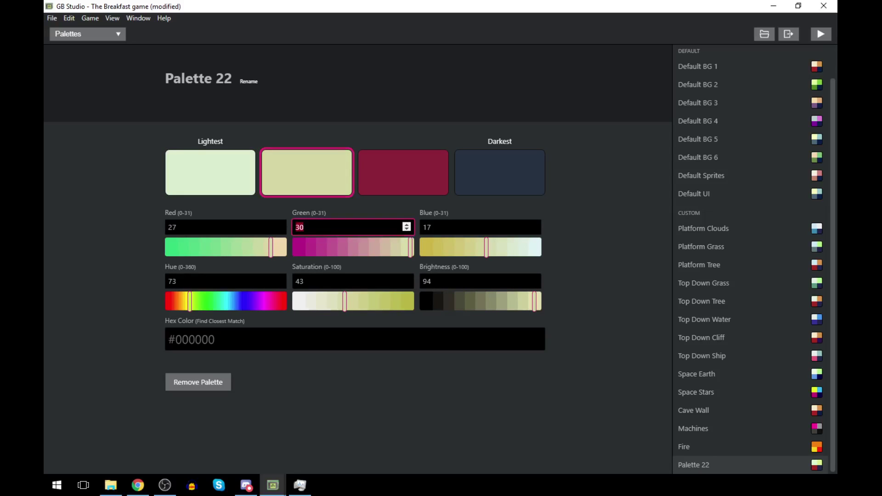
type("18")
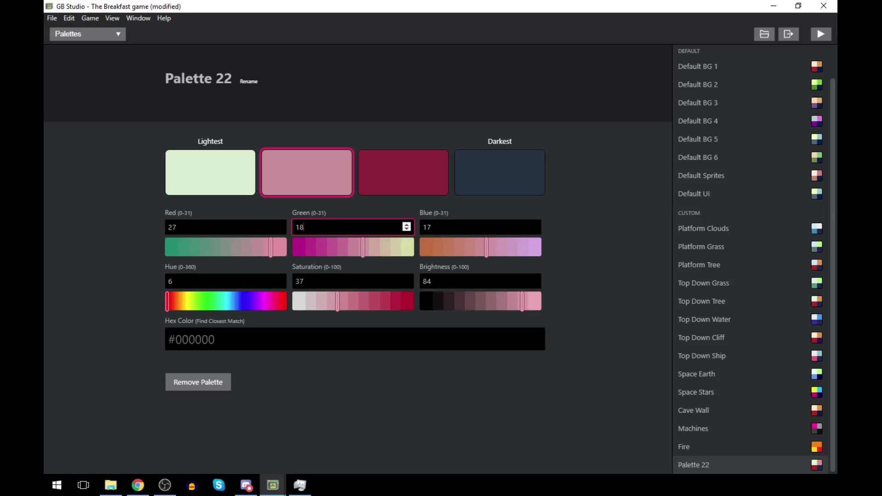
- Read the blue value of Default BG 1's second colour and set that of Palette 22's second colour to 9
left_click(756, 62)
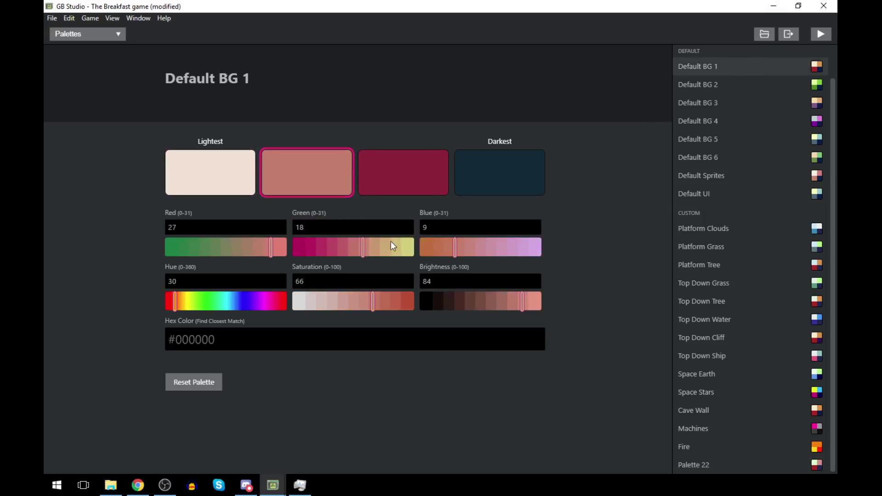
left_click(706, 463)
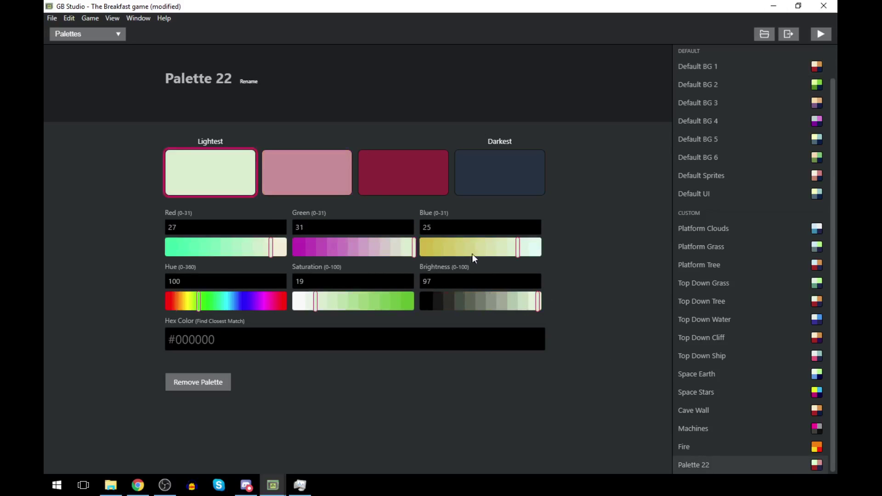
left_click(272, 175)
double_click(427, 226)
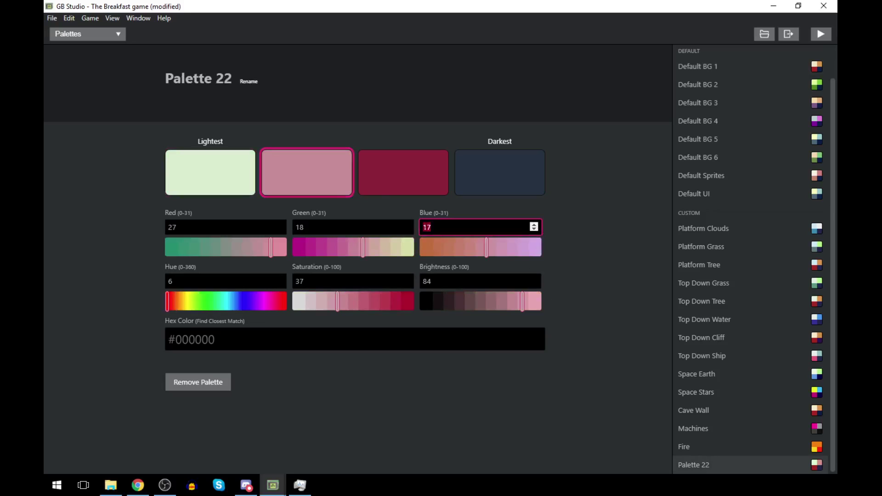
type("9")
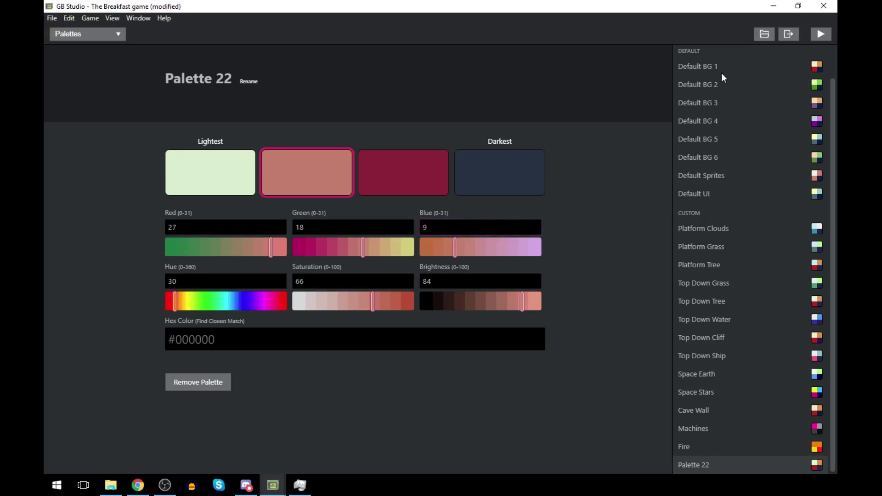
- Compare the second colours of Palette 22 and Default BG 1, and return to the Game World to check the Home scene's door
left_click(720, 69)
left_click(342, 184)
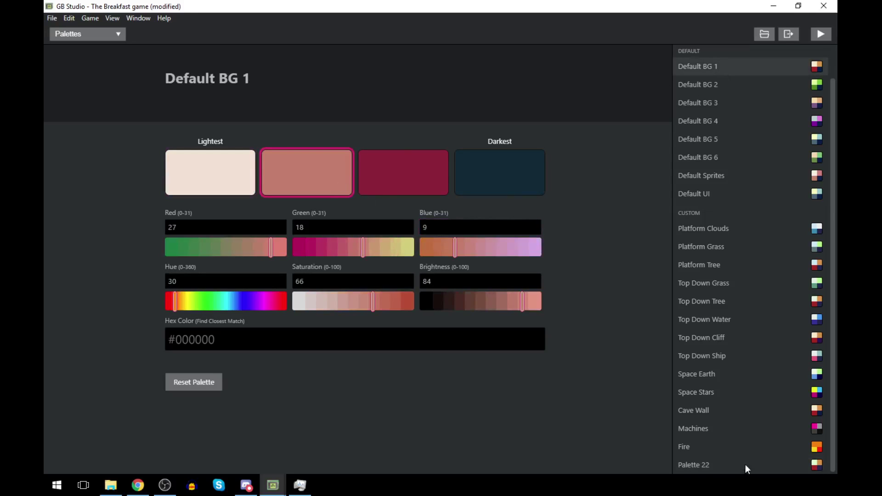
left_click(725, 463)
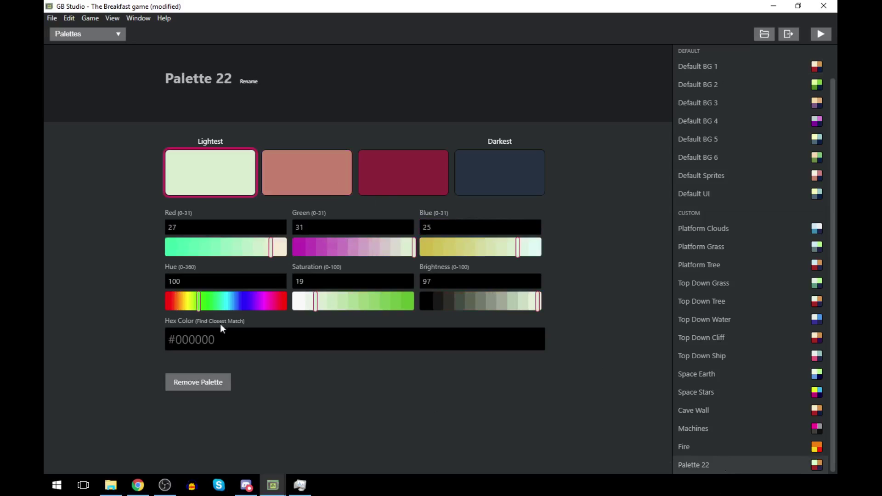
left_click(277, 179)
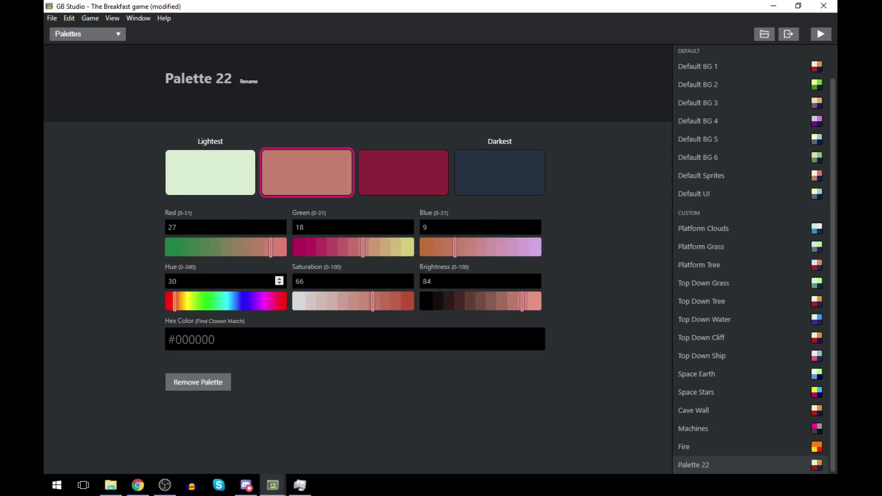
left_click(710, 65)
left_click(284, 176)
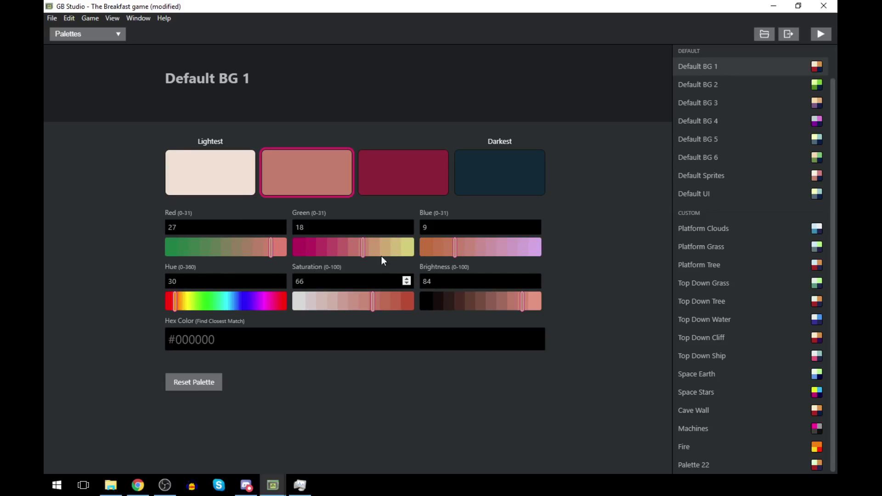
left_click(678, 454)
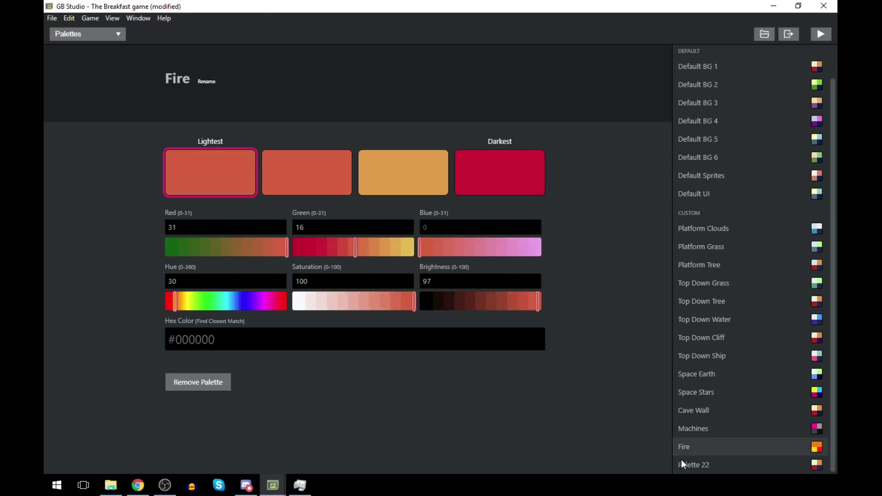
left_click(682, 461)
left_click(305, 175)
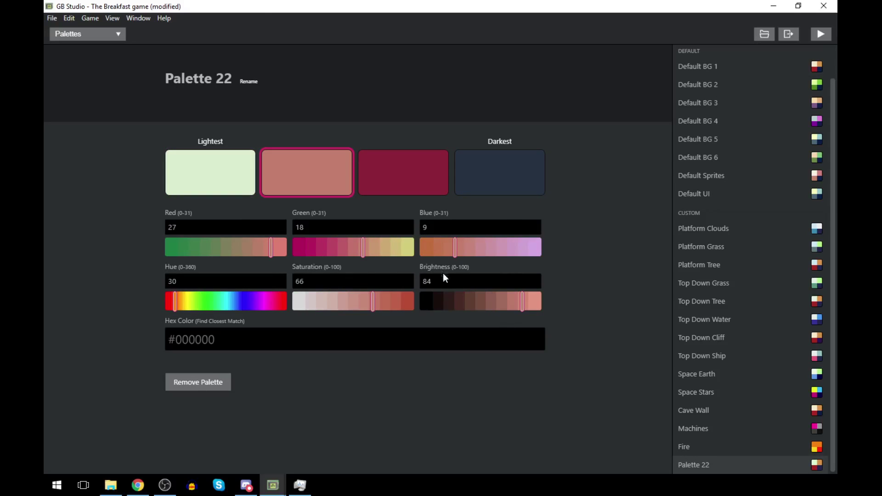
left_click(99, 34)
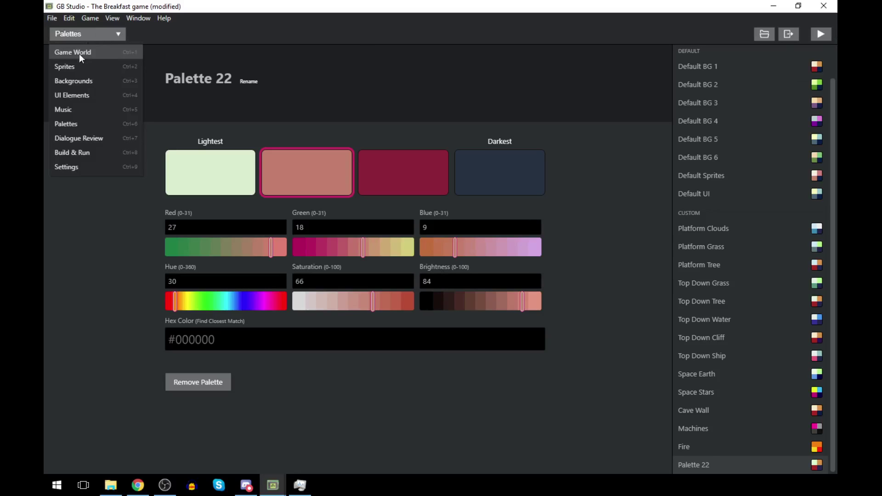
left_click(76, 54)
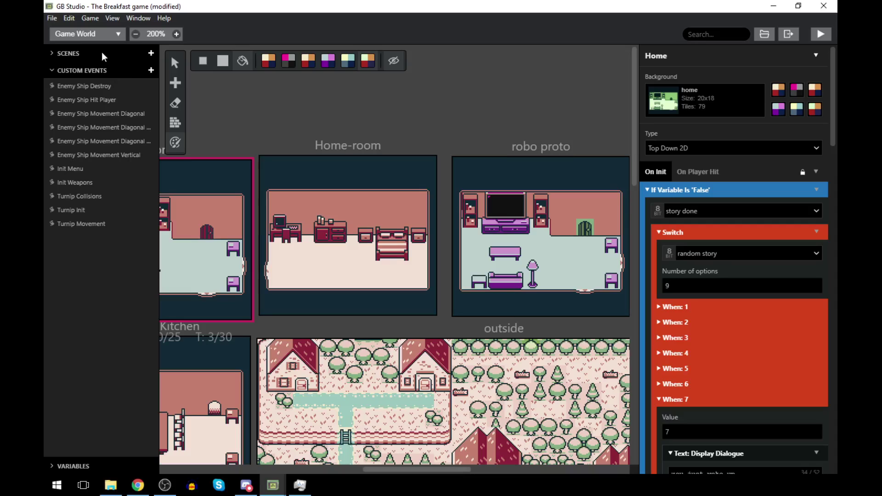
- Add a new custom palette in the Palettes view and look up the values of its default third colour
left_click(89, 33)
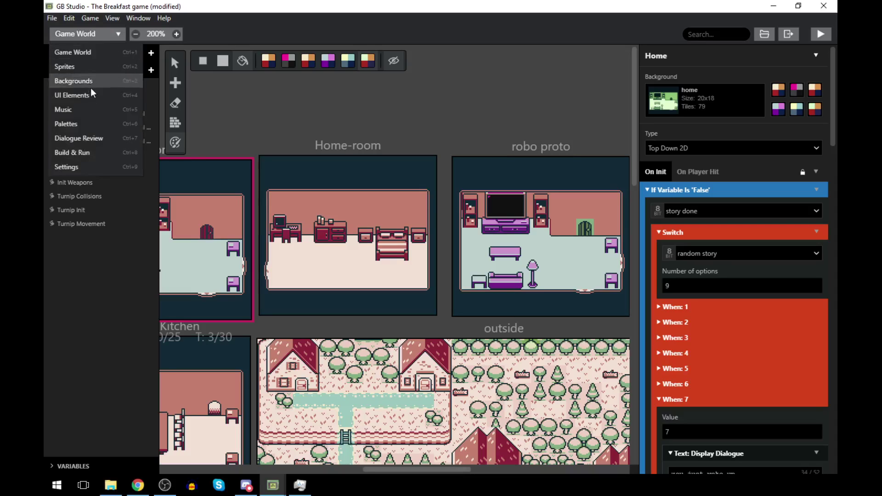
left_click(90, 123)
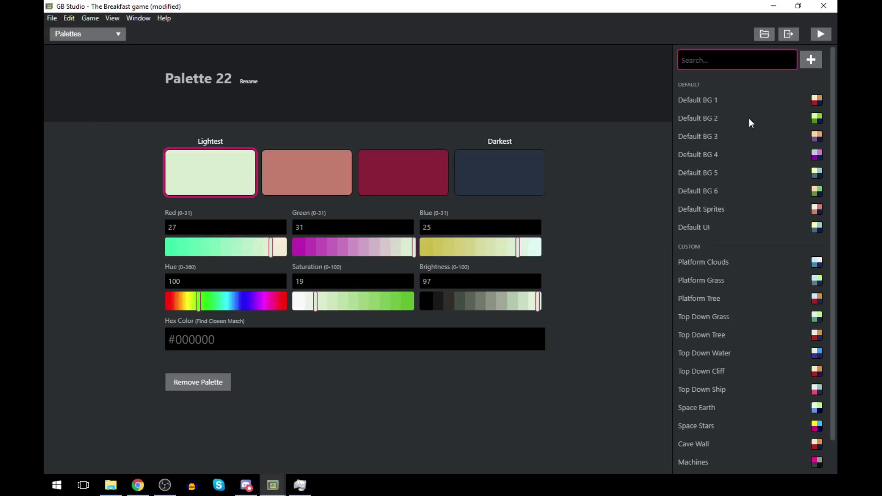
scroll(757, 242, "down", 2)
scroll(804, 98, "up", 2)
left_click(810, 60)
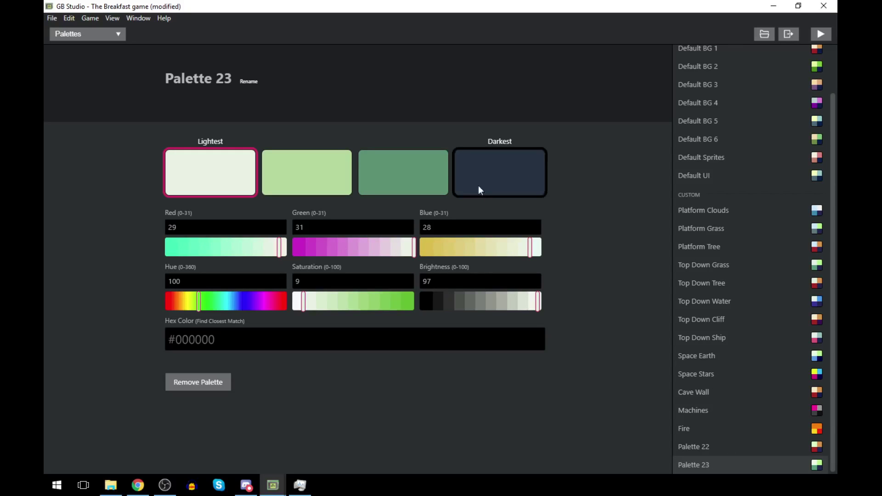
left_click(707, 446)
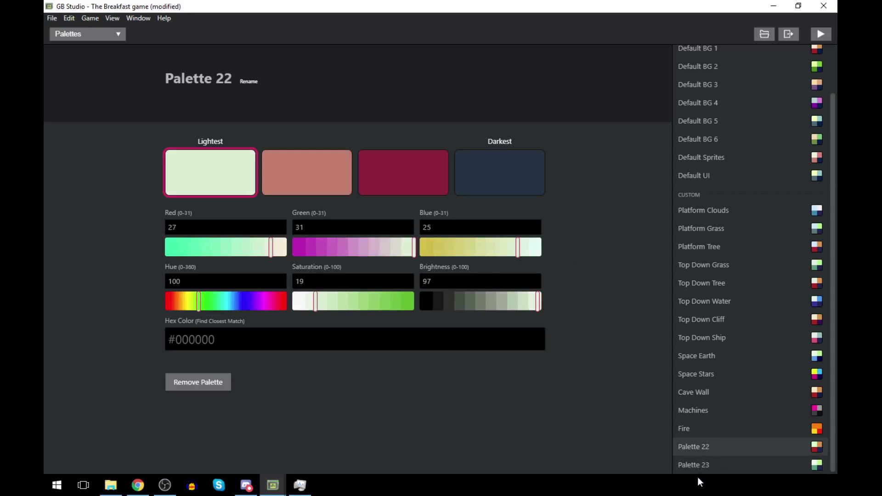
left_click(694, 466)
left_click(404, 163)
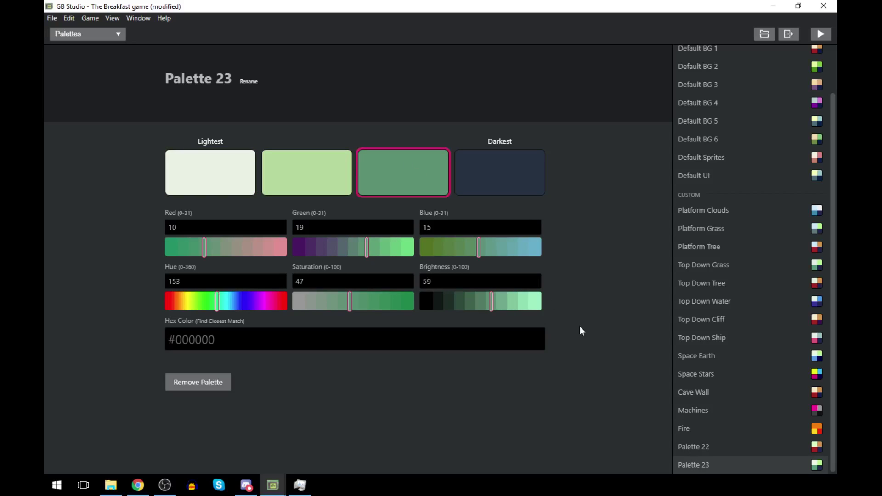
- Set the third colour of Palette 22 to red 10, green 19 and blue 15
left_click(700, 450)
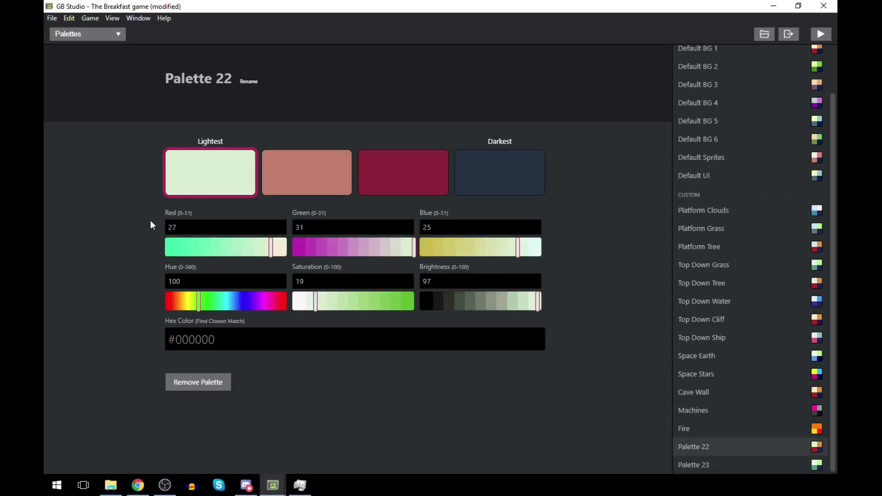
left_click(402, 175)
double_click(221, 227)
type("1")
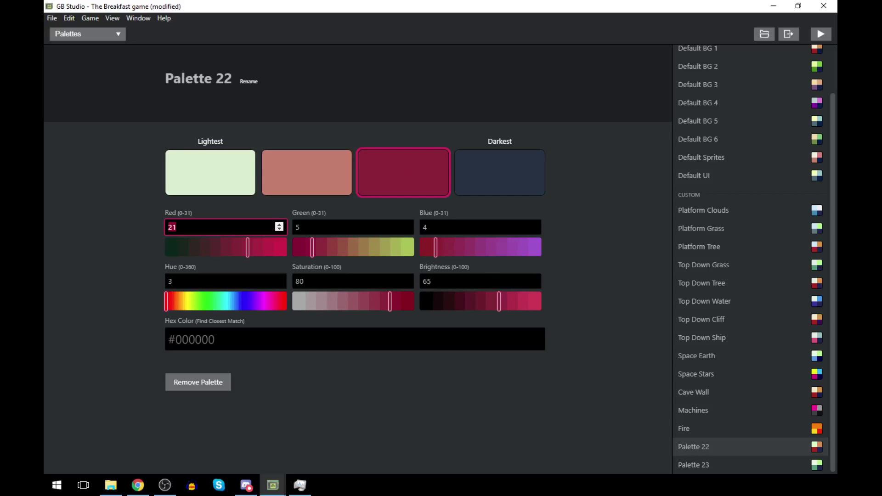
type("0")
key("Tab")
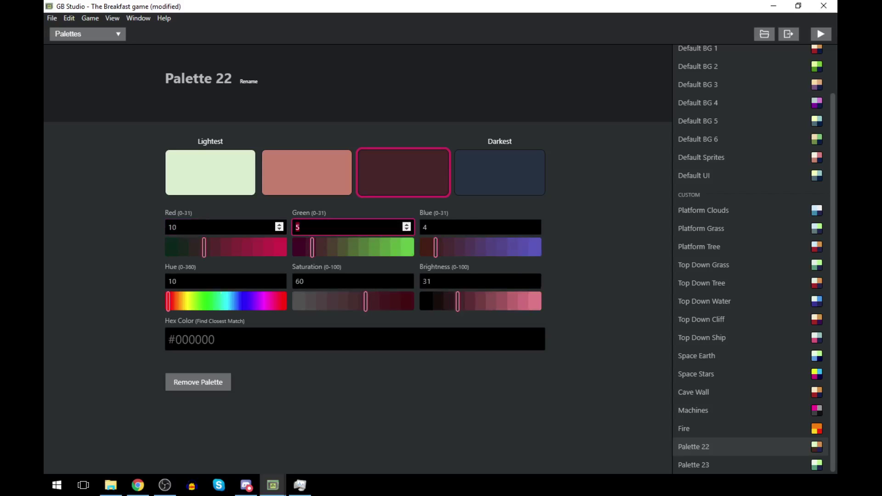
type("19")
key("Tab")
type("15")
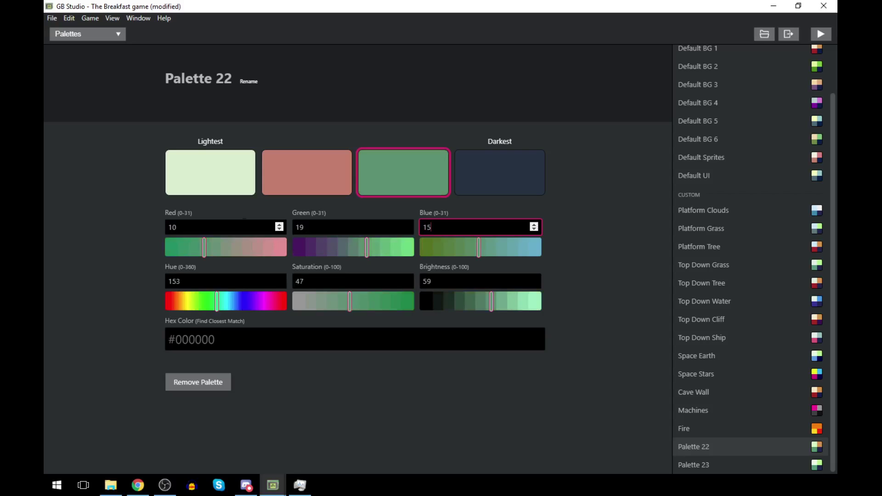
- Return to the Game World and assign Palette 22 as the sixth background palette of the robo proto scene
left_click(100, 32)
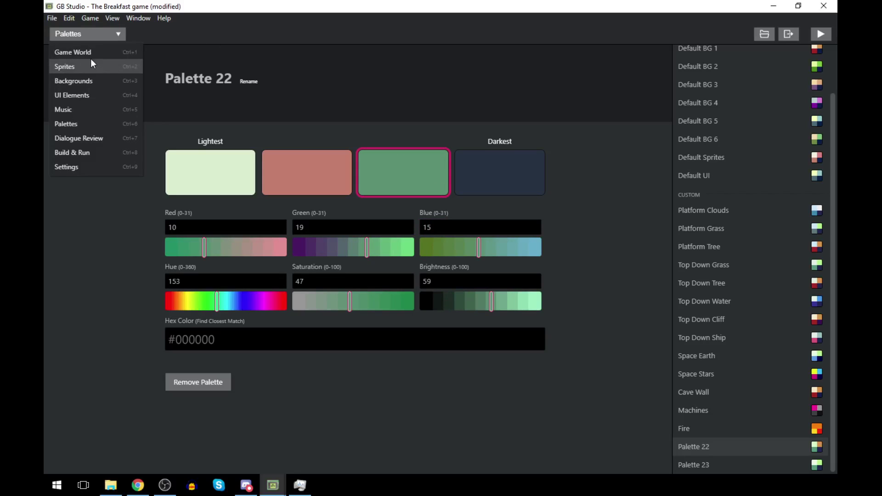
left_click(87, 52)
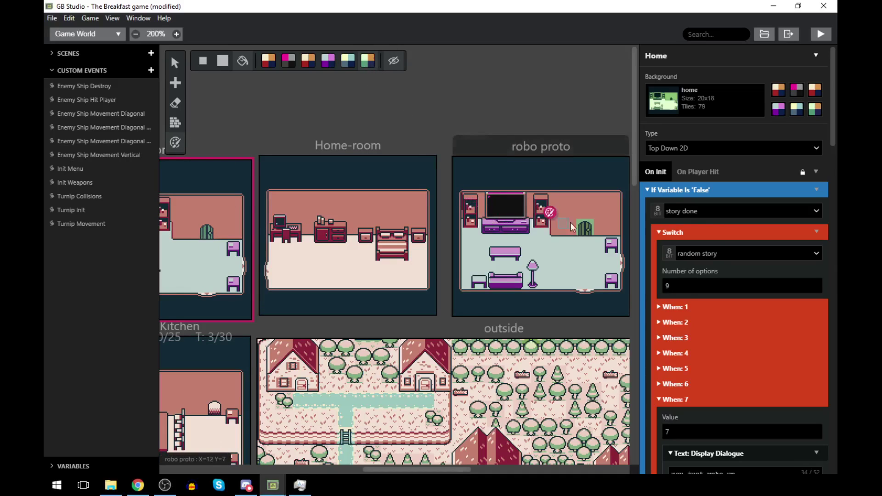
left_click(580, 230)
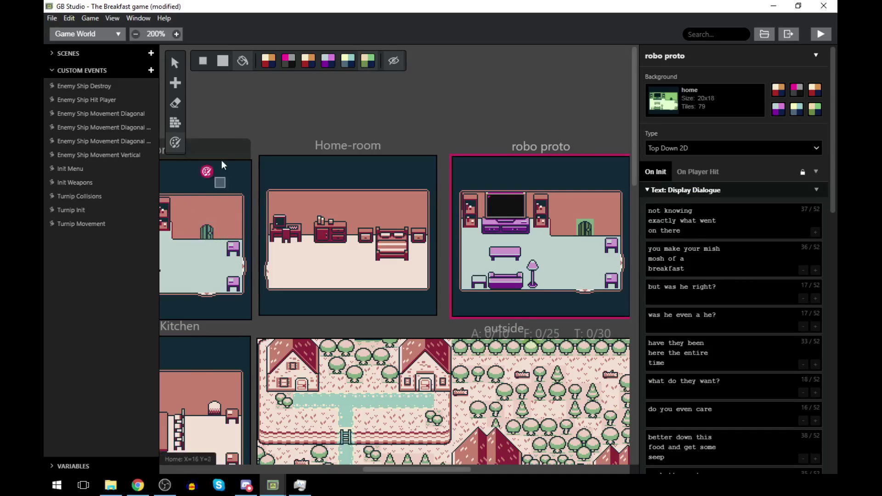
left_click(814, 110)
scroll(729, 279, "down", 5)
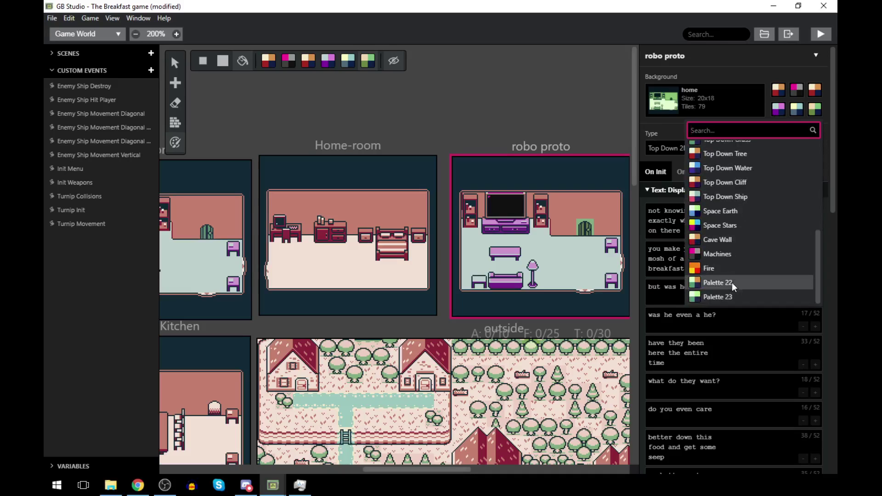
left_click(732, 281)
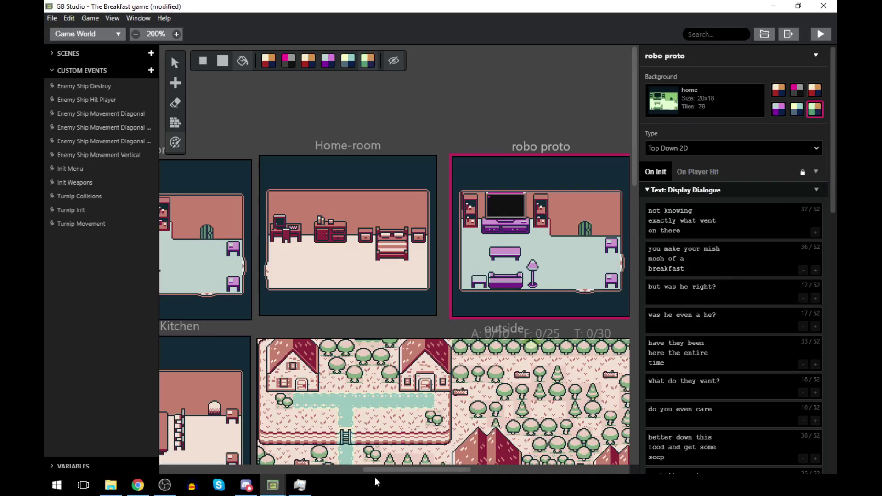
- Assign Palette 22 as the sixth background palette of the vampo proto scene
left_click_drag(387, 470, 477, 464)
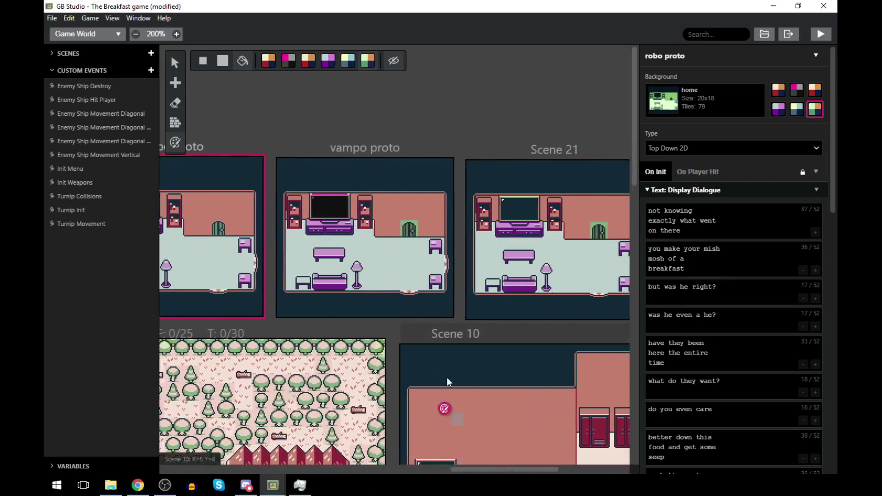
left_click(423, 164)
left_click(815, 109)
scroll(771, 271, "down", 5)
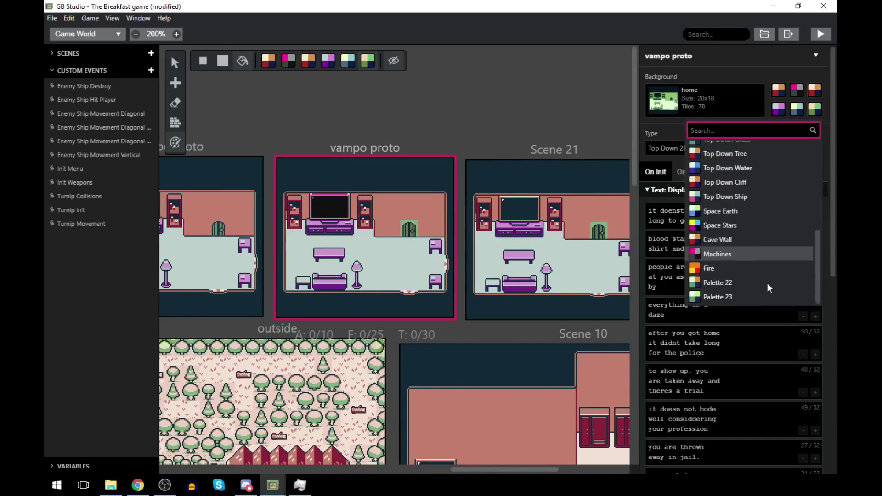
left_click(725, 294)
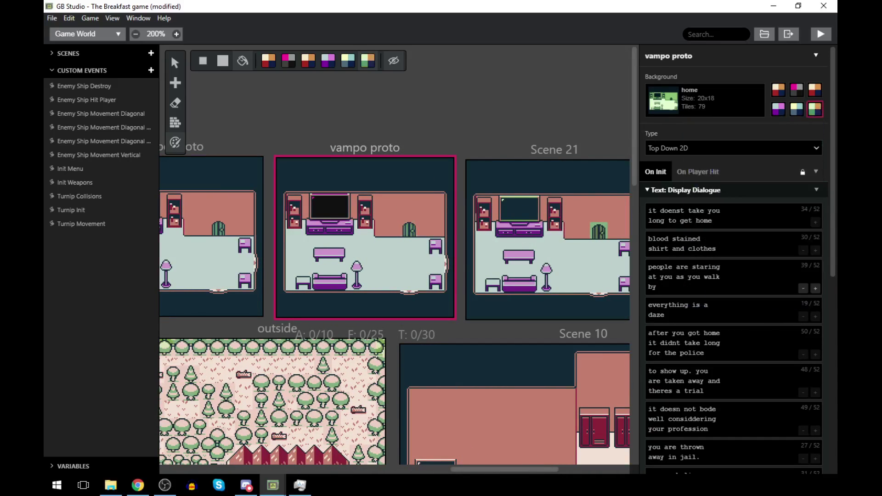
- Remove the custom Palette 23 in the Palettes view
left_click(92, 35)
left_click(79, 120)
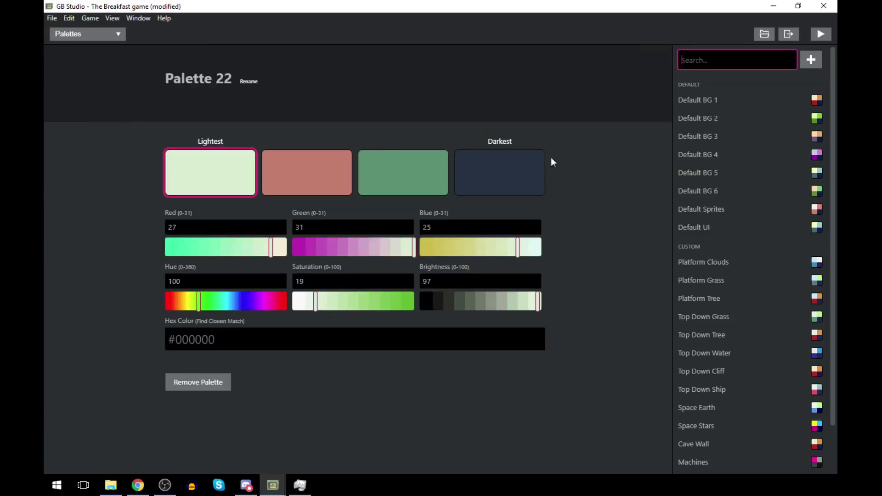
scroll(771, 376, "down", 2)
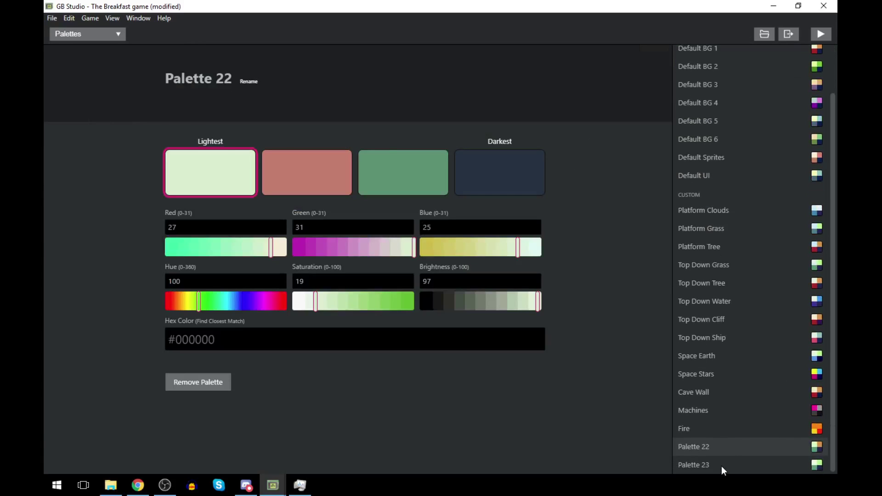
left_click(708, 464)
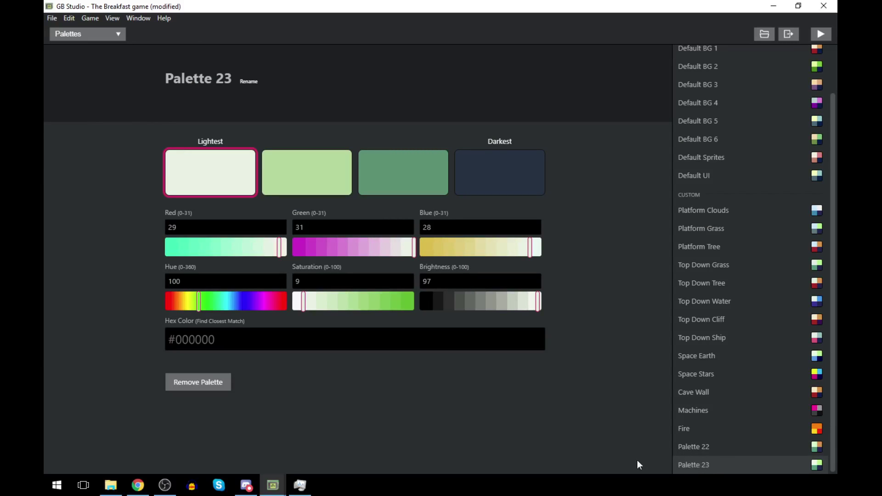
left_click(186, 383)
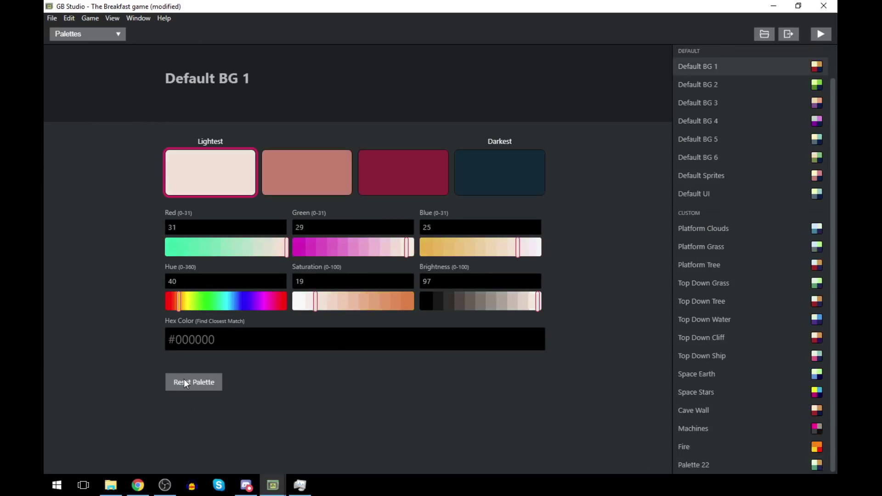
- Return to the Game World and assign Palette 22 as the sixth background palette of Scene 21
left_click(91, 34)
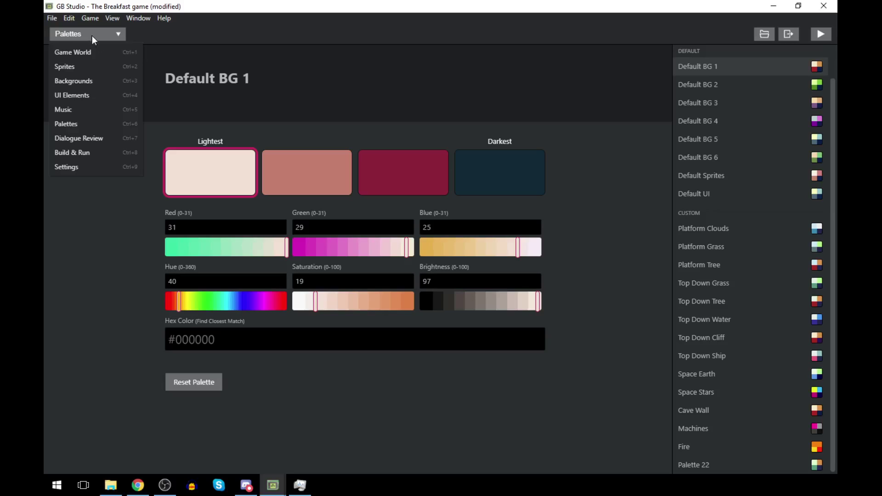
left_click(91, 49)
left_click(564, 142)
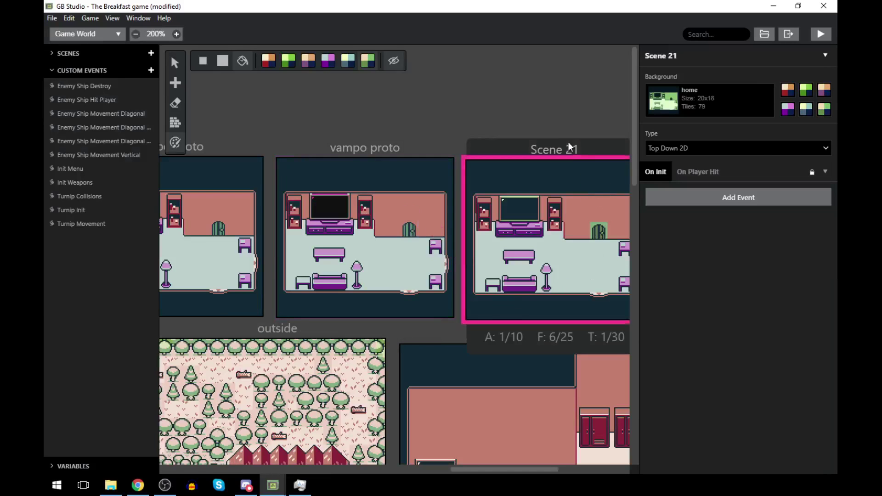
left_click(824, 109)
scroll(775, 253, "down", 5)
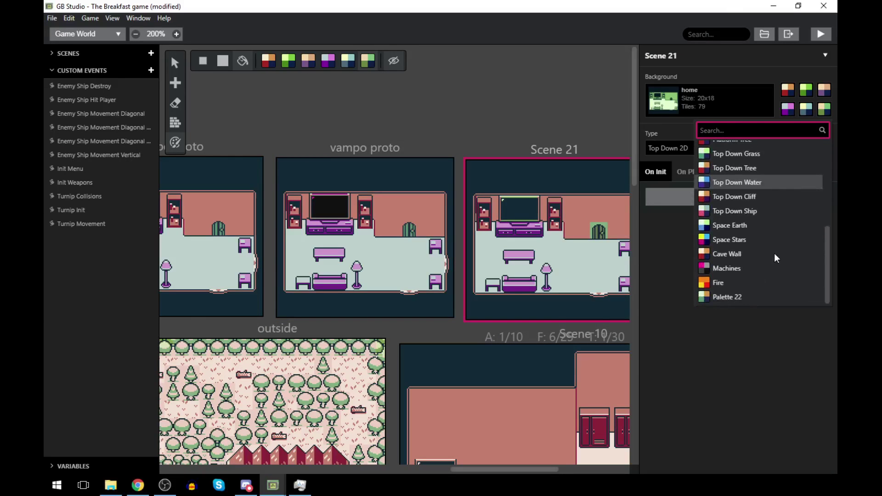
left_click(737, 297)
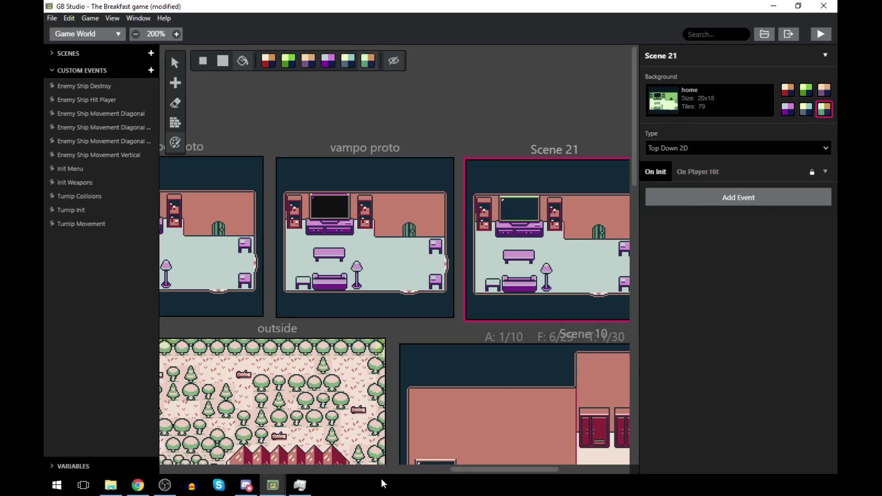
- Assign Palette 22 as the sixth background palette of Scene 22
left_click_drag(467, 469, 549, 459)
left_click(480, 173)
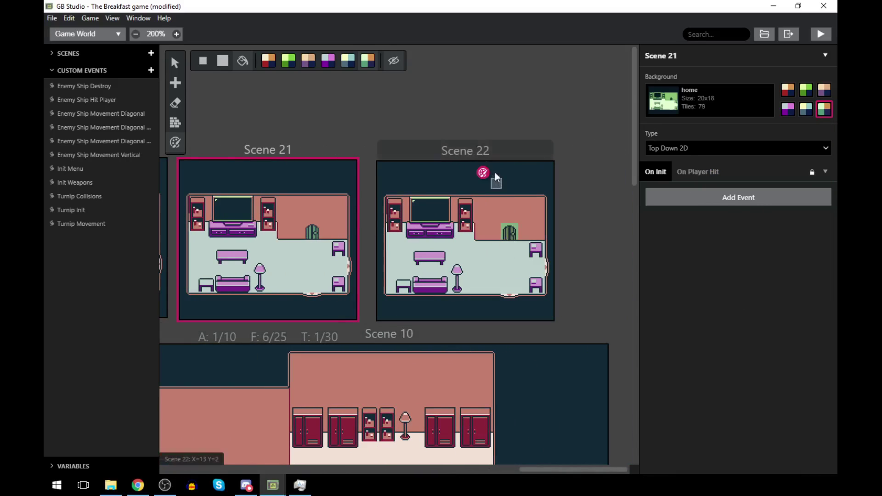
left_click(824, 109)
scroll(776, 205, "down", 5)
left_click(708, 299)
- Assign Palette 22 as the sixth background palette of Scene 25
scroll(607, 315, "down", 4)
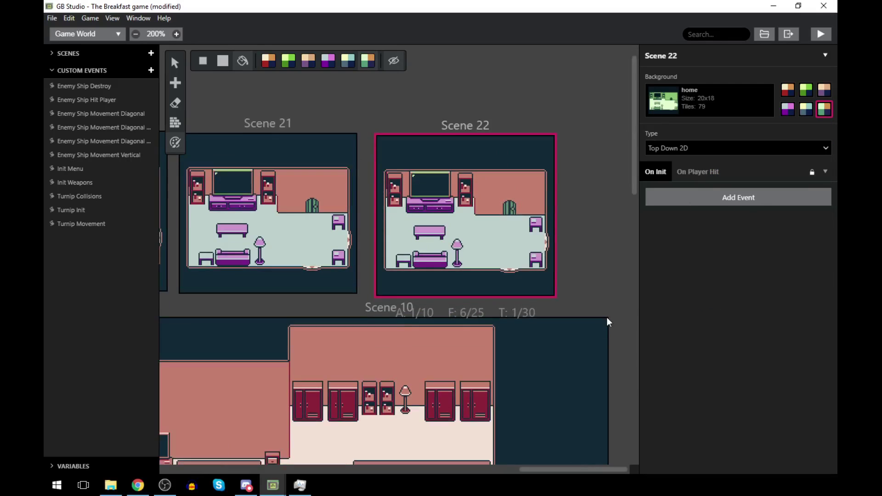
scroll(599, 319, "down", 10)
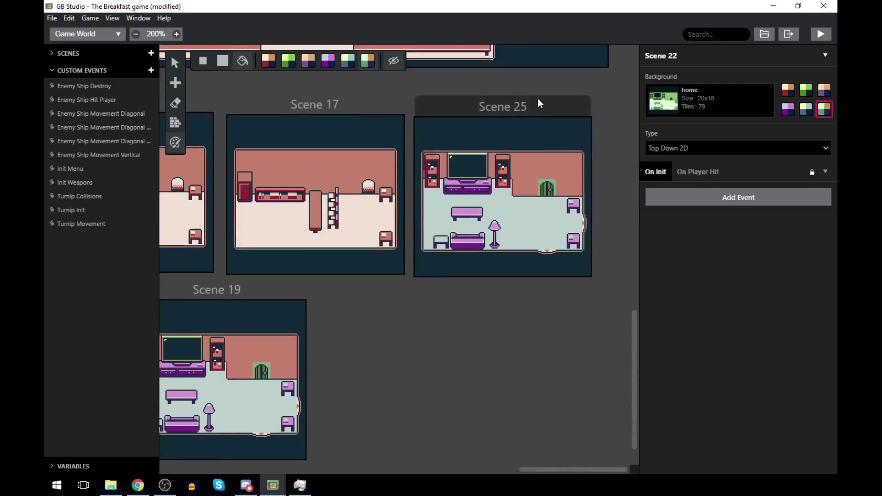
left_click(536, 107)
left_click(816, 110)
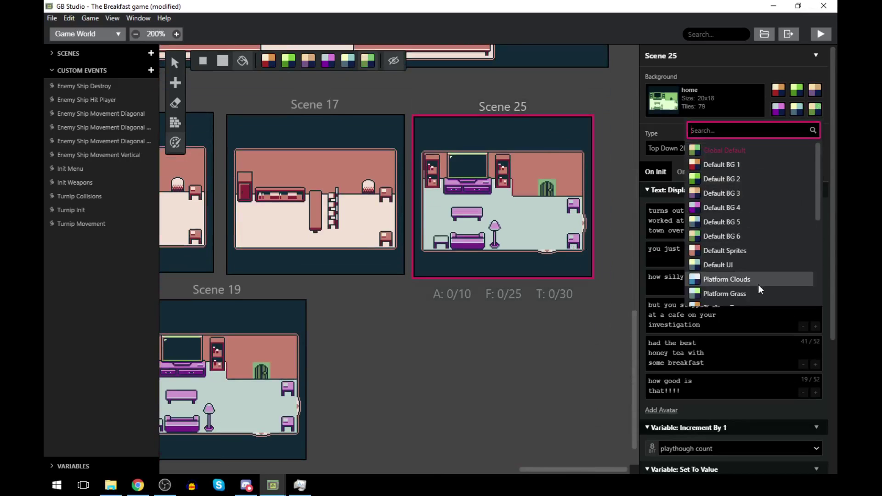
scroll(747, 271, "down", 3)
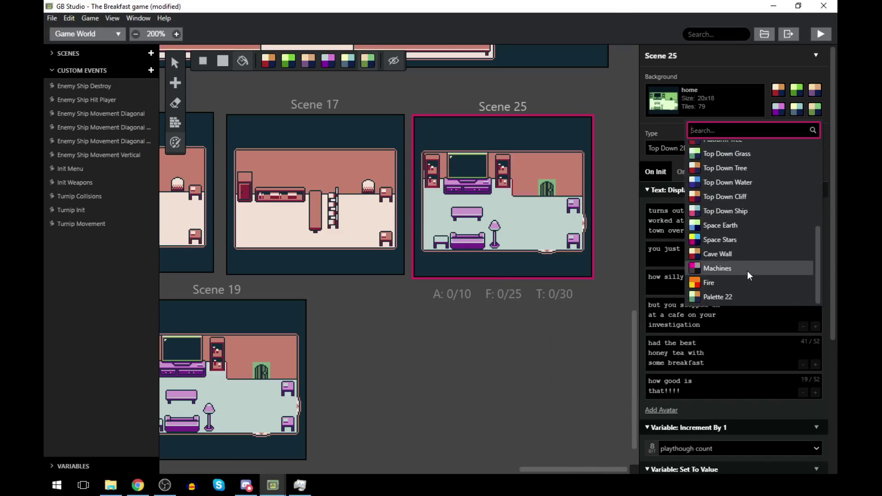
left_click(729, 295)
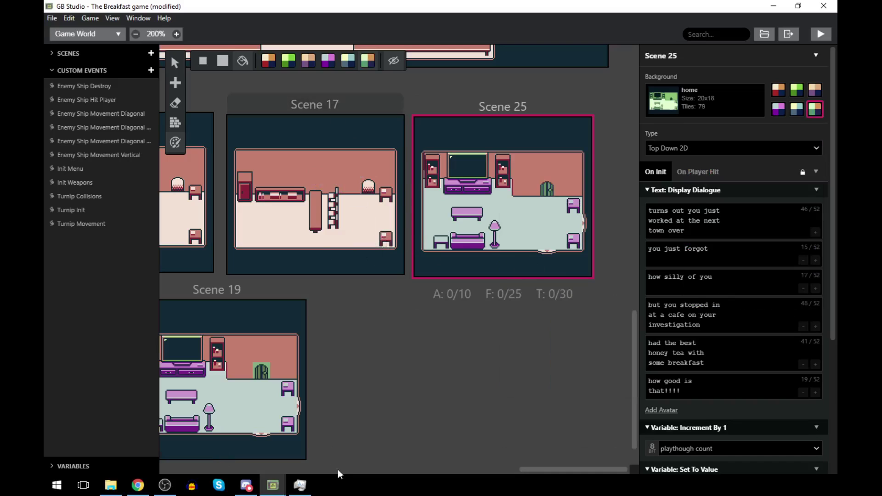
- Assign Palette 22 as the sixth background palette of Scene 19
left_click(259, 288)
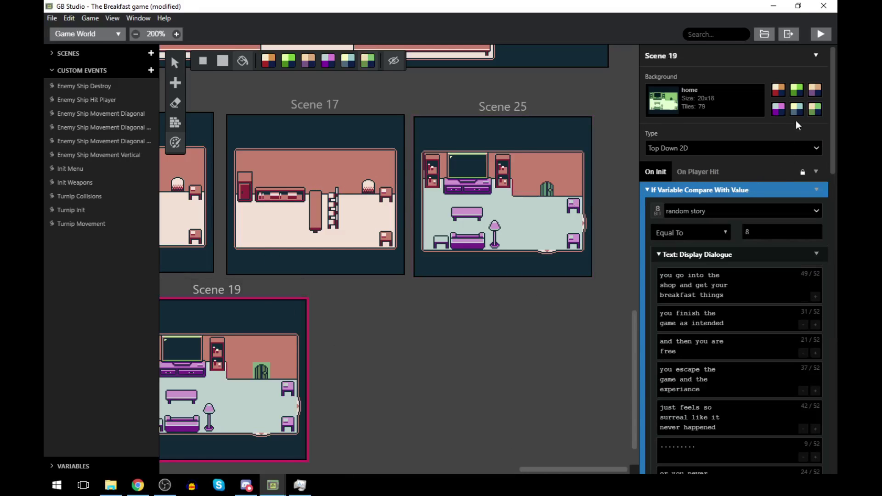
left_click(816, 110)
scroll(776, 244, "down", 5)
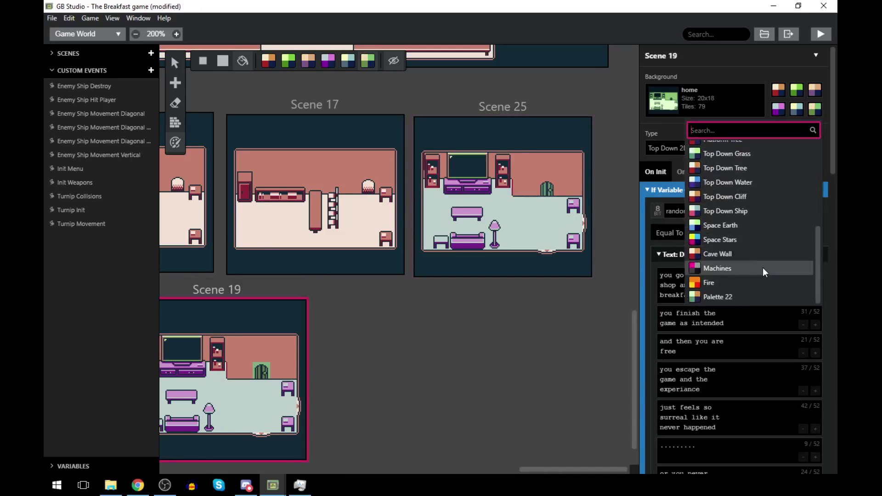
left_click(724, 296)
- Assign Palette 22 as the sixth background palette of Scene 16
left_click_drag(570, 468, 452, 467)
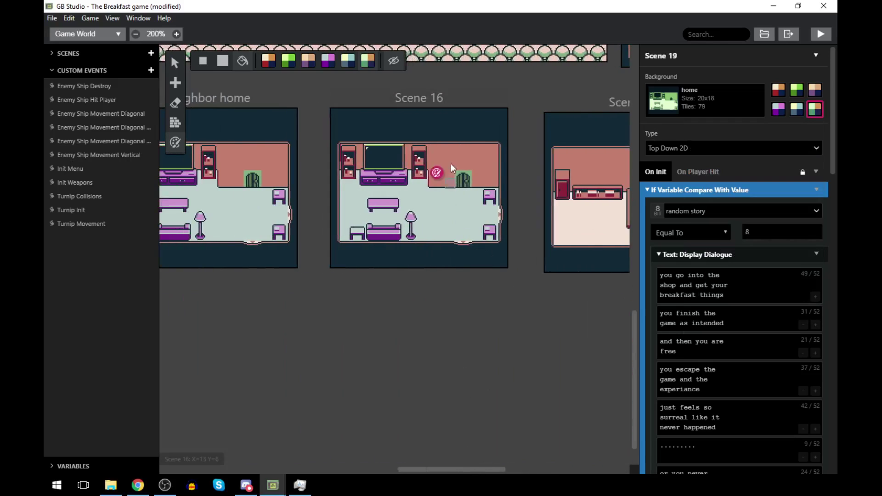
left_click(448, 93)
left_click(816, 107)
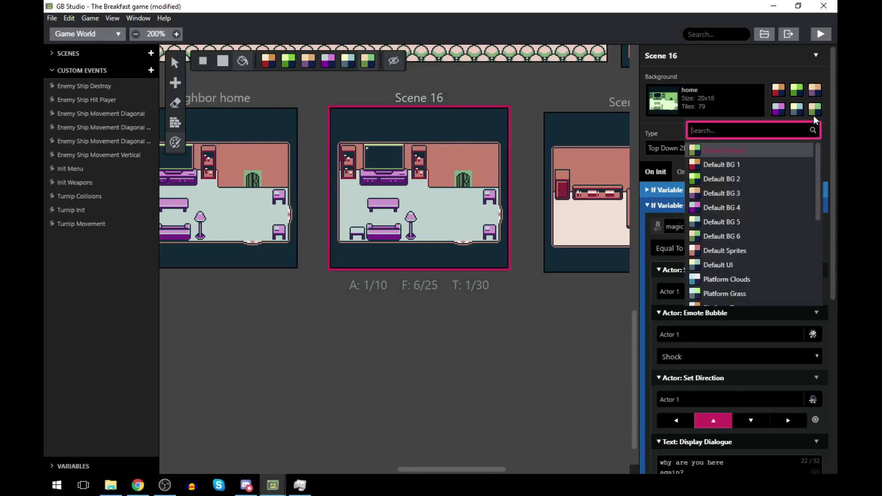
scroll(809, 288, "down", 2)
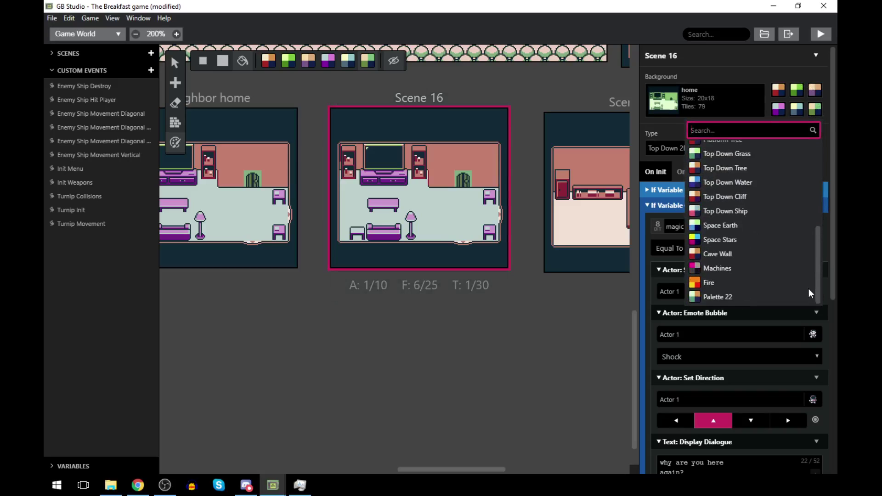
left_click(707, 294)
- Assign Palette 22 as the sixth background palette of the Neighbor home scene
left_click(284, 112)
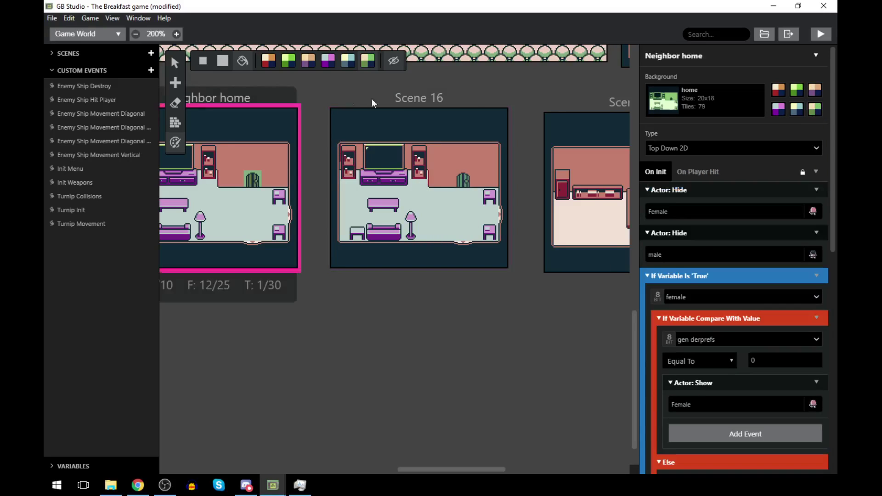
left_click(813, 109)
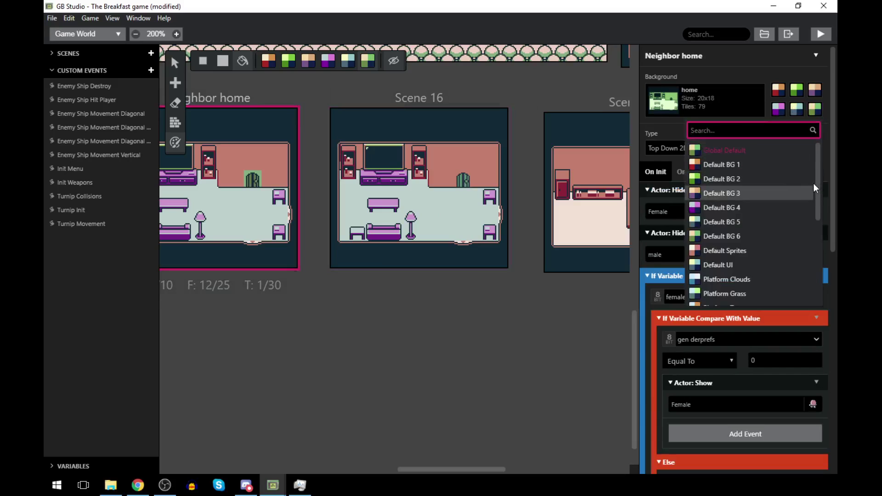
scroll(816, 294, "down", 3)
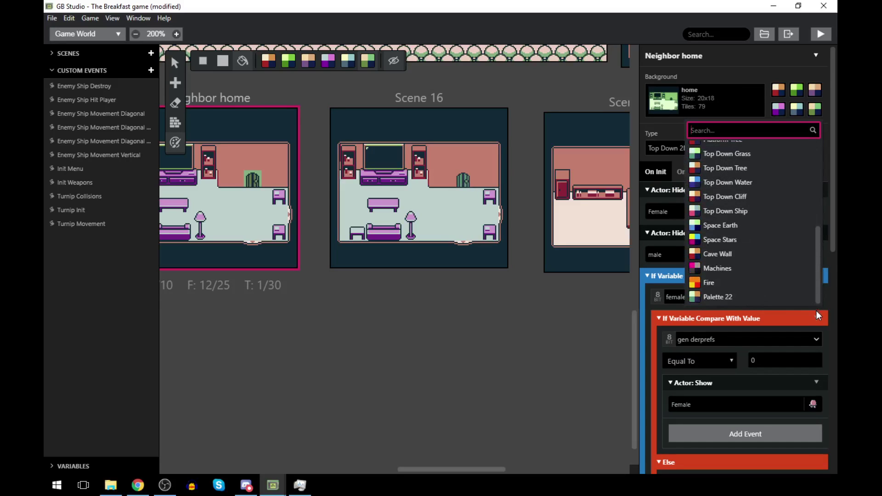
left_click(720, 296)
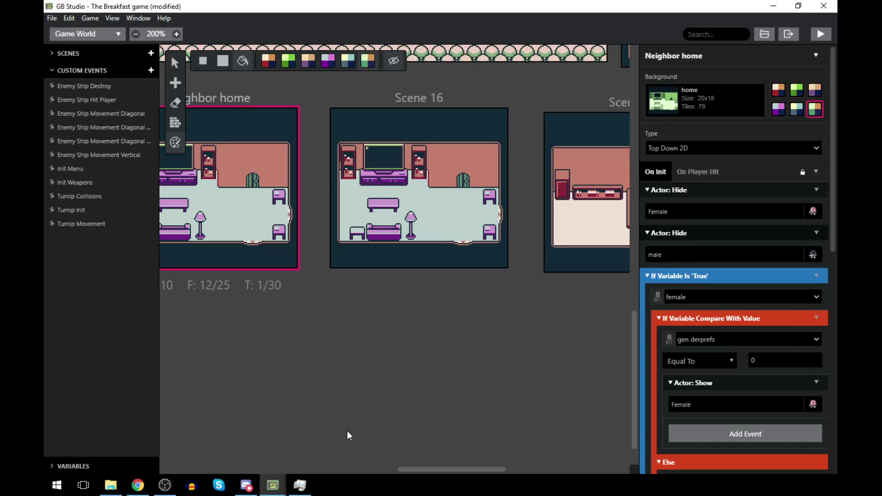
- Assign Palette 22 as the sixth background palette of Scene 24
left_click_drag(427, 468, 321, 457)
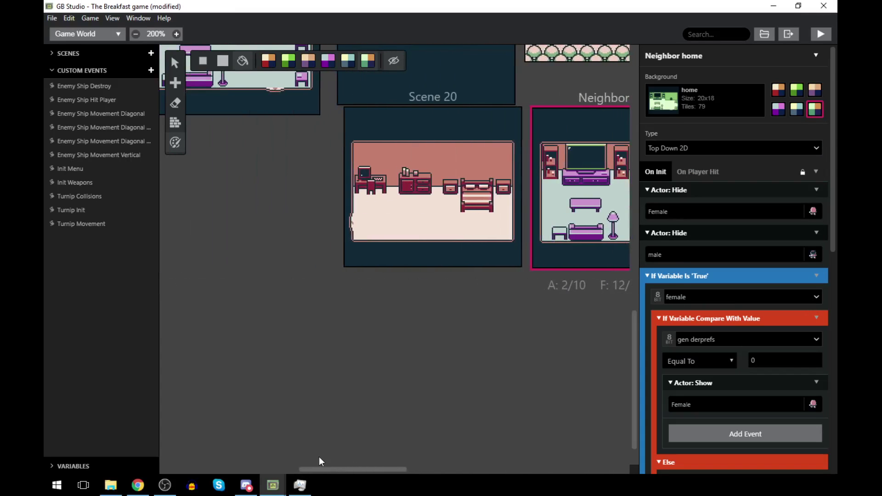
scroll(322, 390, "up", 5)
scroll(321, 381, "up", 3)
left_click(275, 220)
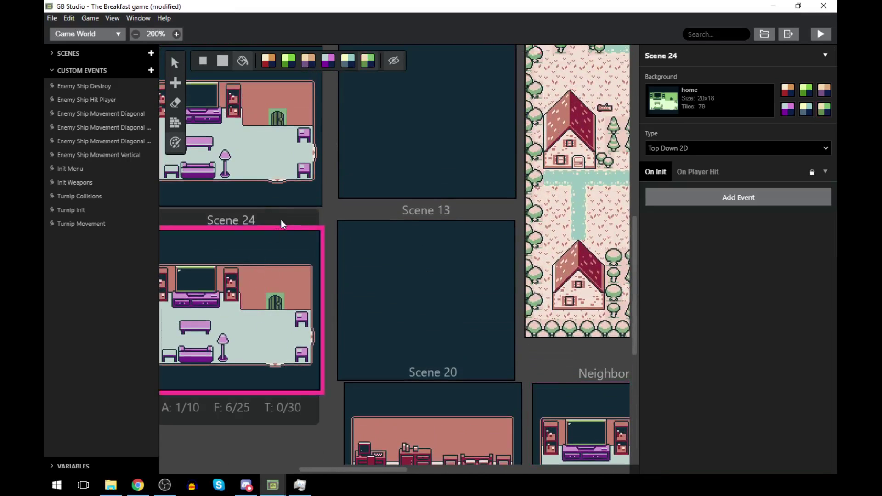
left_click(818, 114)
scroll(740, 242, "down", 3)
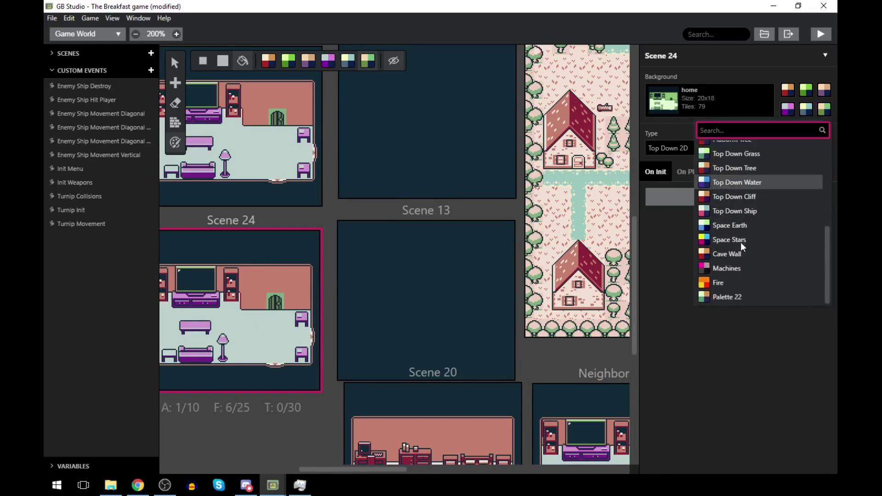
left_click(723, 297)
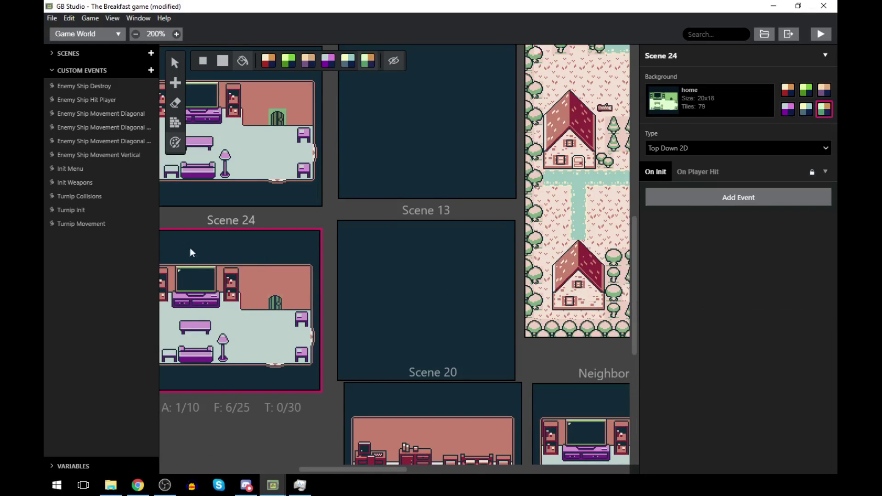
- Assign Palette 22 as the sixth background palette of Scene 23
scroll(284, 138, "up", 3)
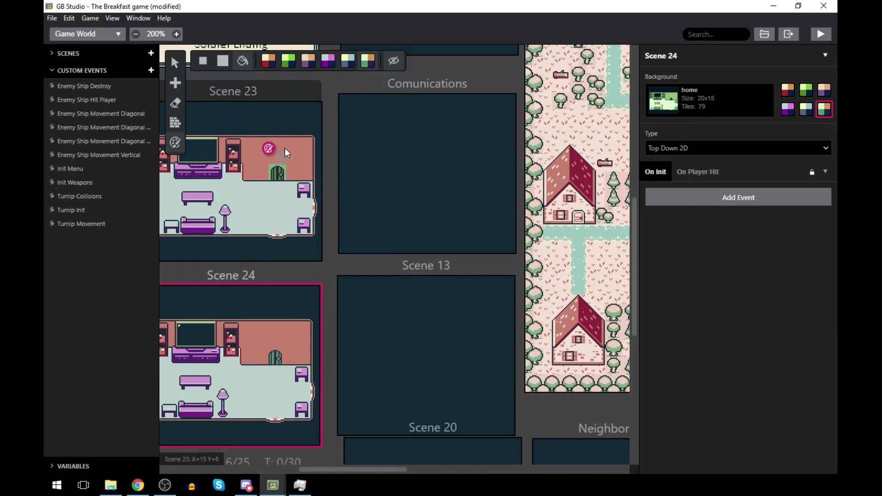
left_click(275, 90)
left_click(816, 111)
scroll(754, 228, "down", 3)
scroll(753, 226, "down", 2)
left_click(714, 297)
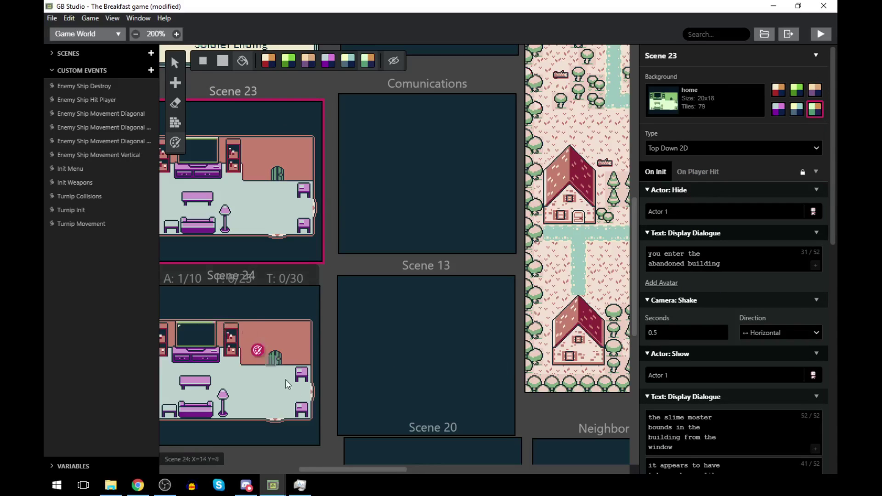
- Look over all home-background scenes in the game world to check the colours of their doors
mouse_move(328, 468)
left_mouse_down()
mouse_move(266, 467)
mouse_move(317, 469)
left_mouse_up()
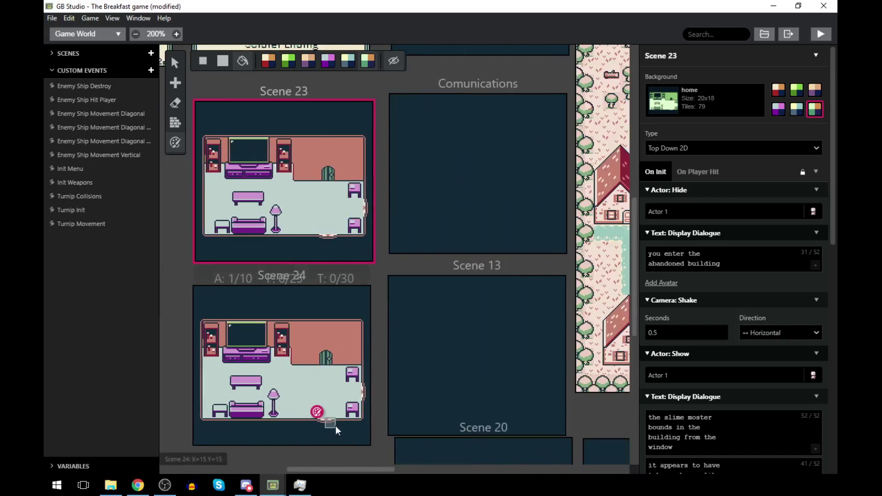
scroll(368, 263, "up", 10)
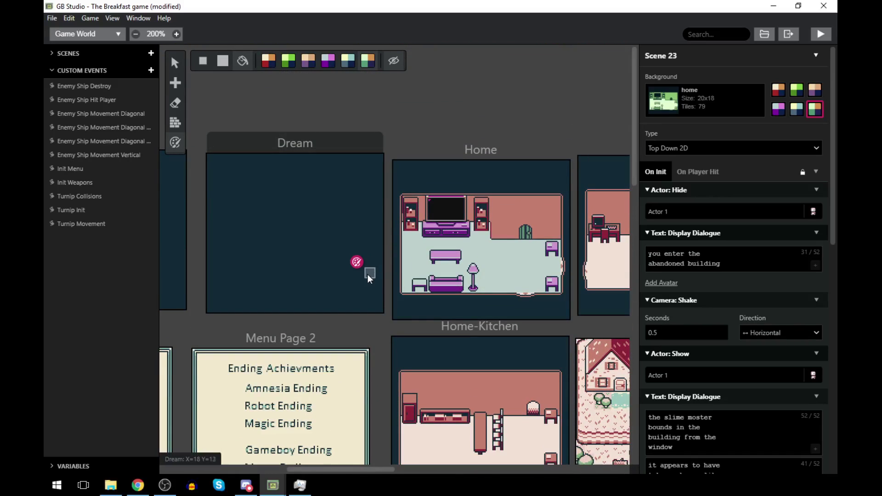
left_click_drag(330, 469, 540, 459)
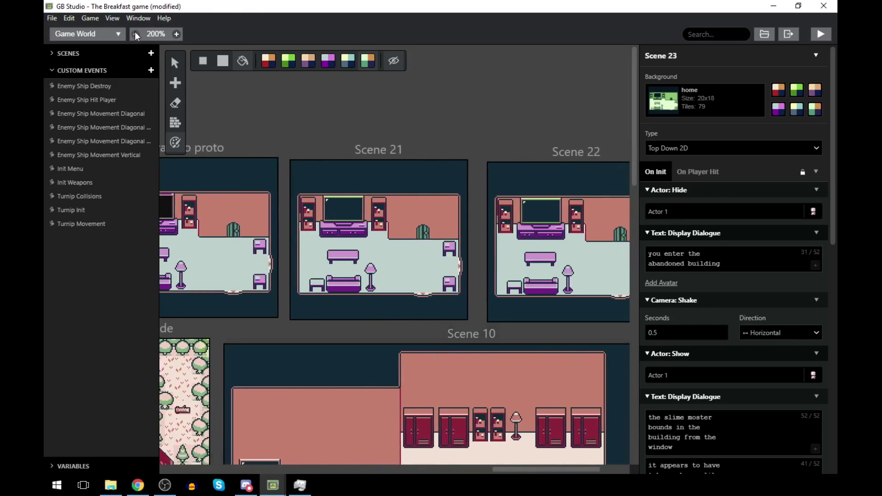
left_click(135, 32)
left_click(134, 32)
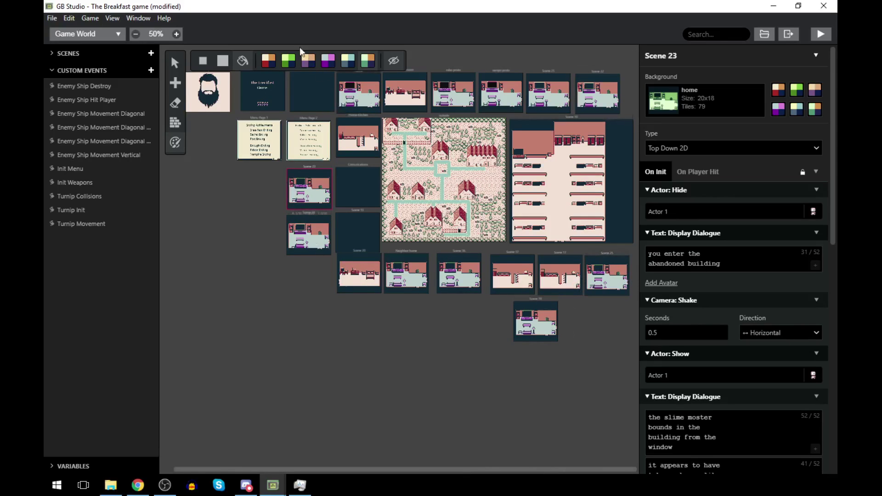
left_click(177, 34)
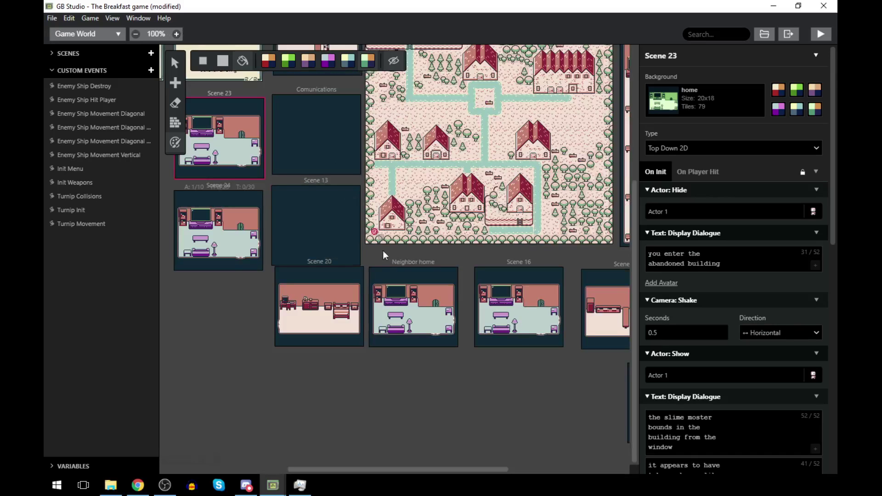
scroll(349, 239, "up", 1)
scroll(350, 240, "up", 3)
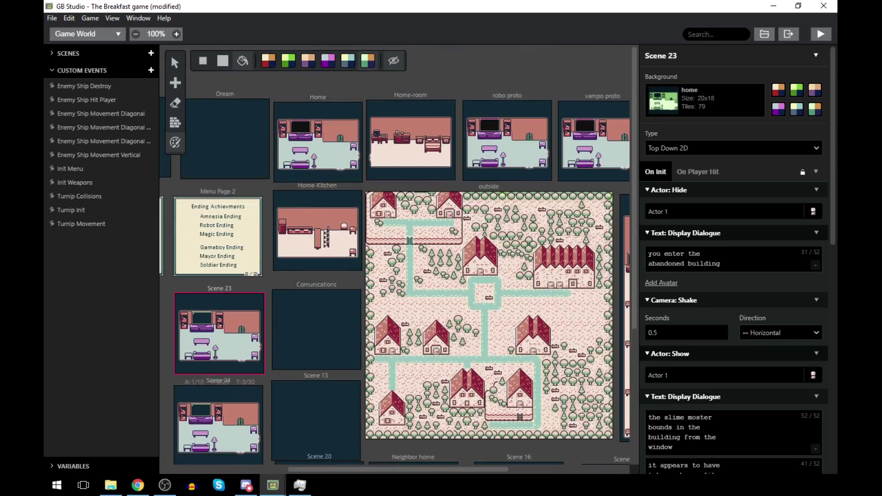
- Open home.png in Paint and sample the light green floor colour as Color 2
left_click(111, 485)
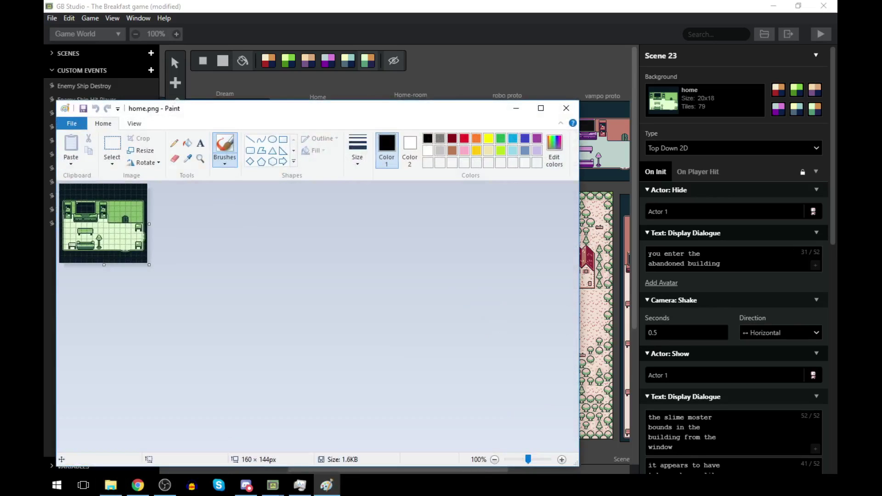
left_click(201, 160)
left_click(99, 247)
left_click(131, 261)
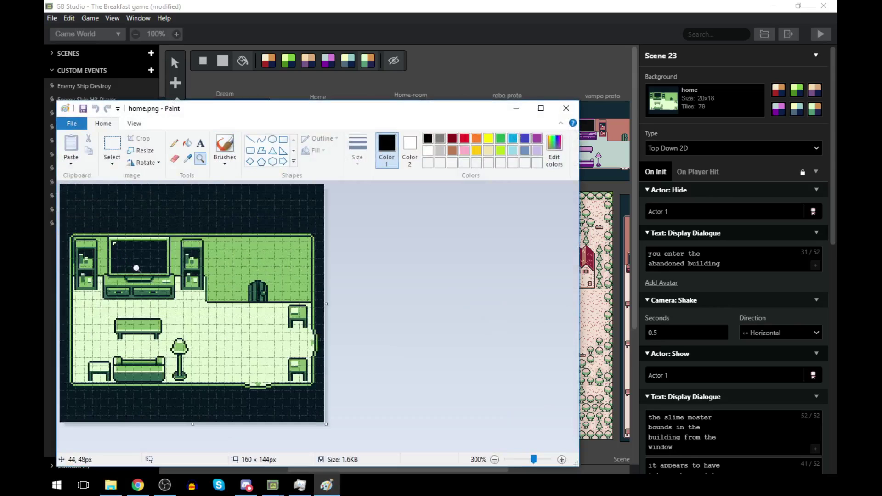
left_click(191, 378)
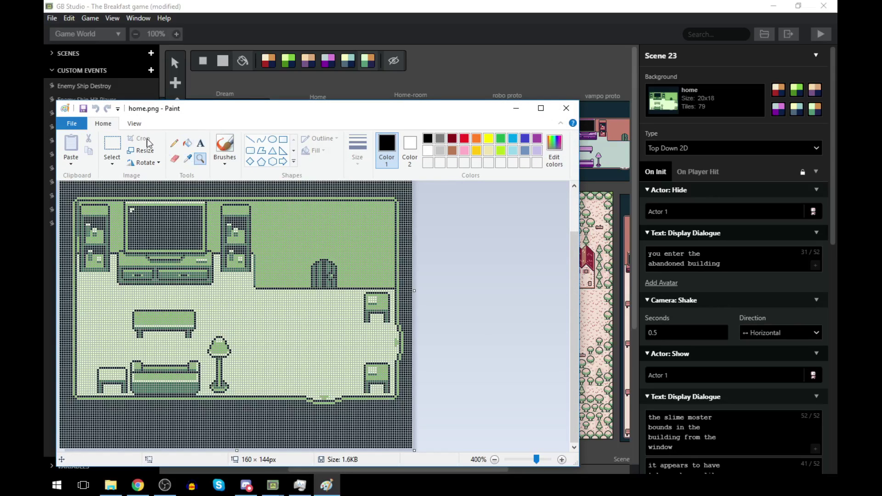
left_click(113, 153)
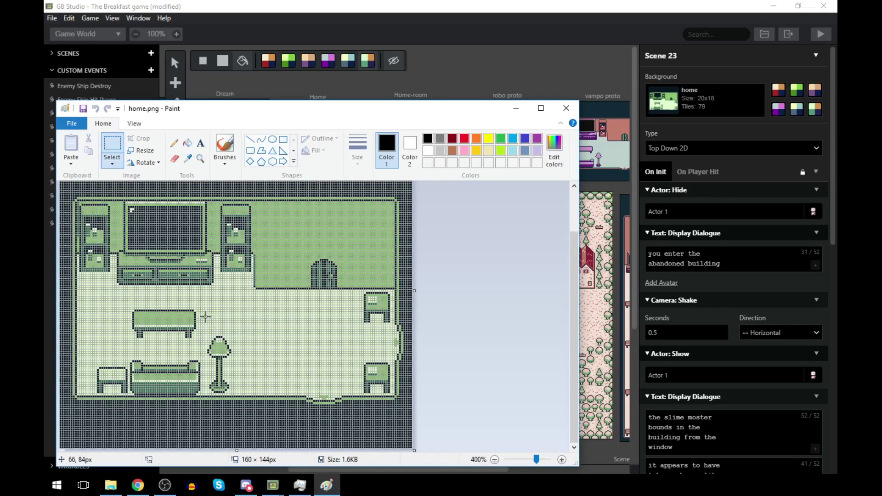
left_click(187, 159)
right_click(241, 331)
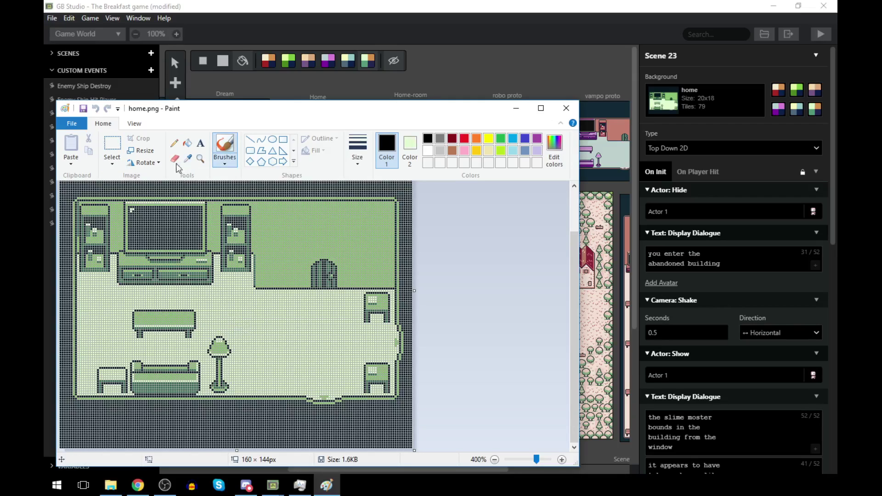
- Delete the floor lamp beside the sofa so its area is filled with the floor colour
left_click_drag(197, 331, 240, 394)
left_click(281, 364)
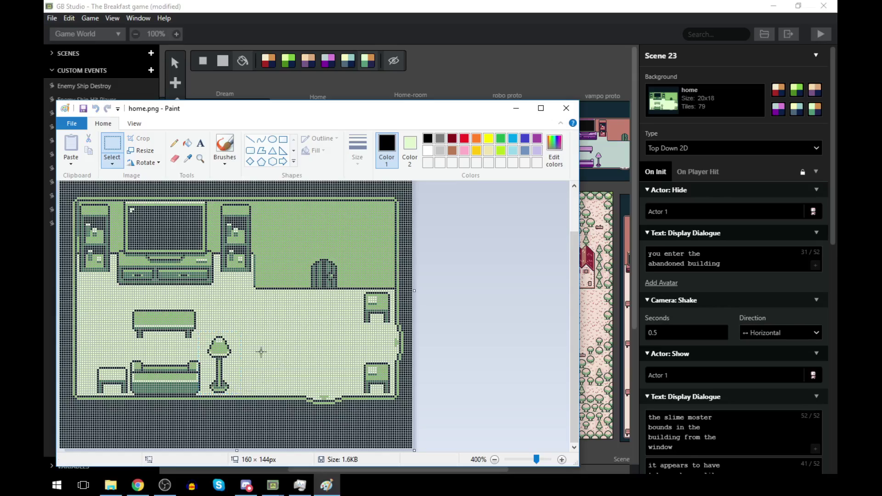
left_click_drag(205, 331, 237, 390)
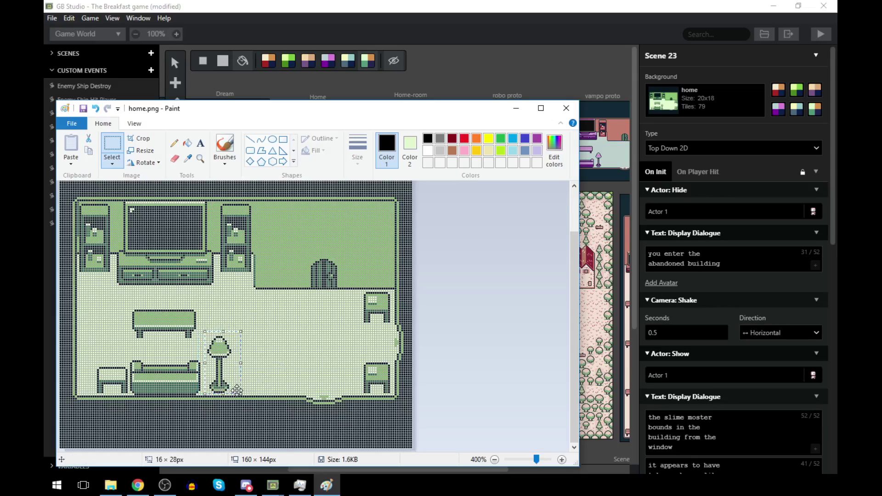
key("Delete")
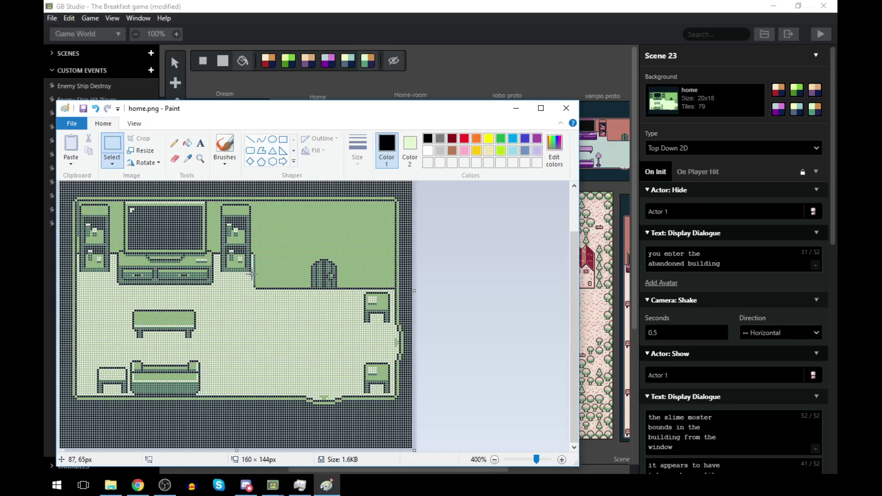
- Switch to GB Studio and erase the removed lamp's collision tiles in the Home, robo proto and vampo proto scenes
left_click(547, 68)
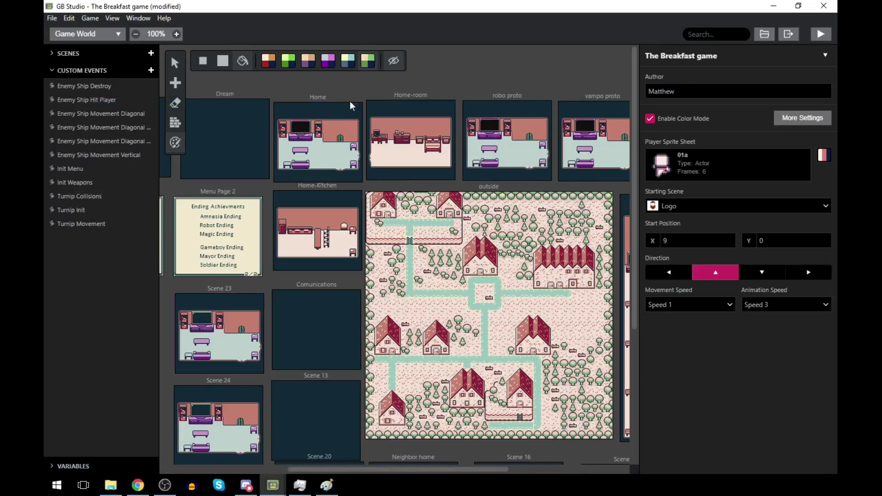
left_click(174, 125)
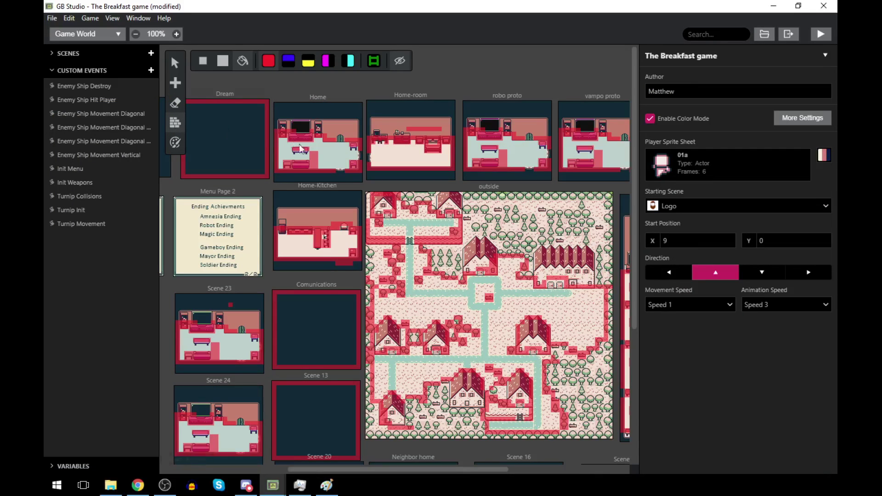
left_click(315, 154)
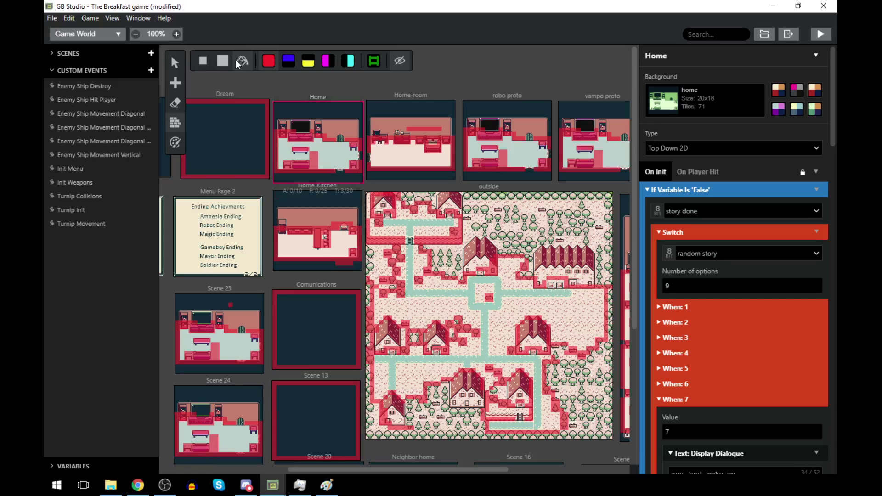
left_click(203, 61)
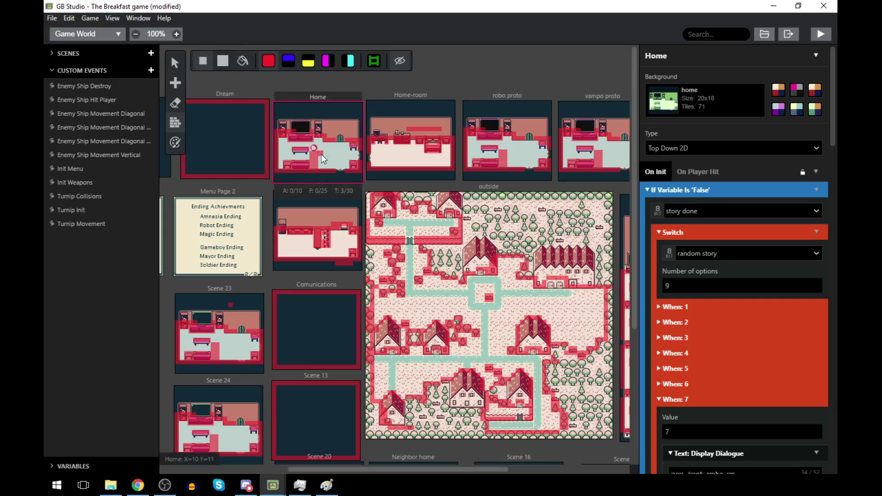
left_click(224, 61)
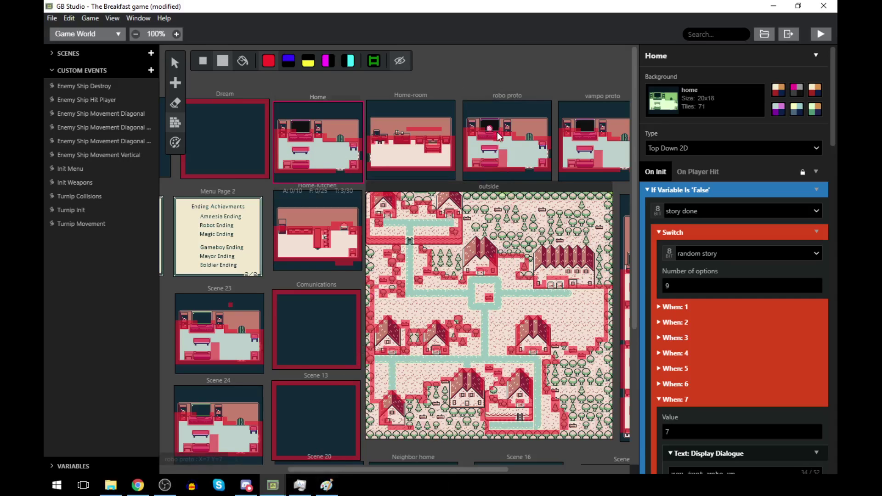
left_click(502, 162)
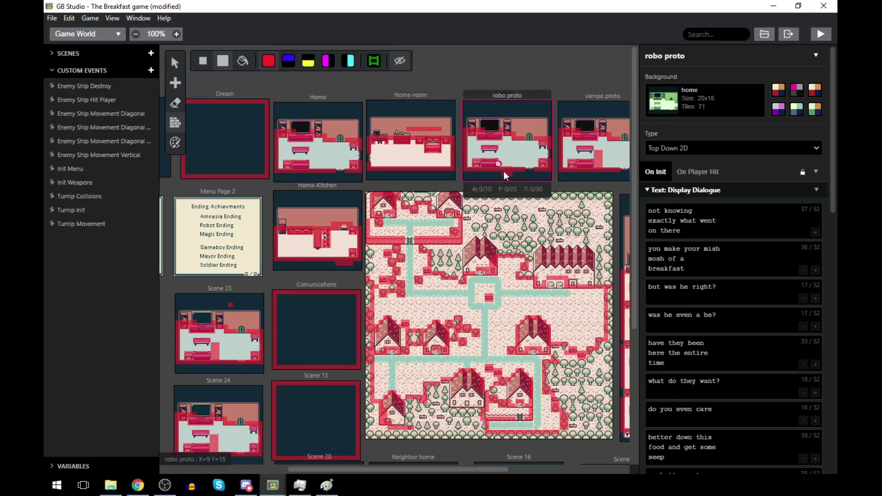
left_click(597, 151)
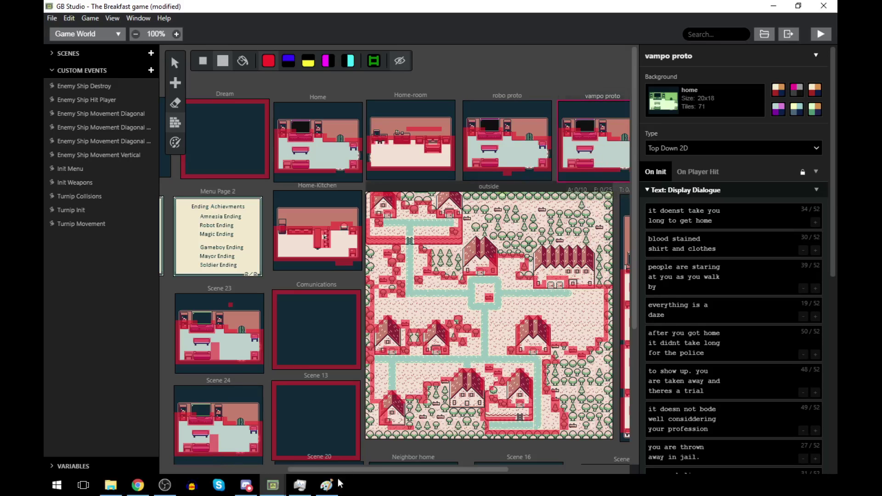
- Erase the removed lamp's collision tiles in Scene 23, Scene 24, Neighbor home and Scene 16
left_click(215, 343)
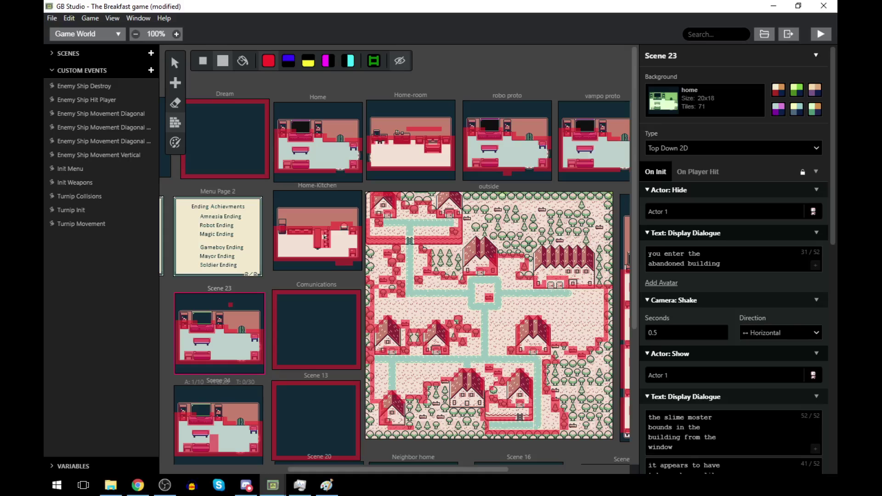
key("alt+Tab")
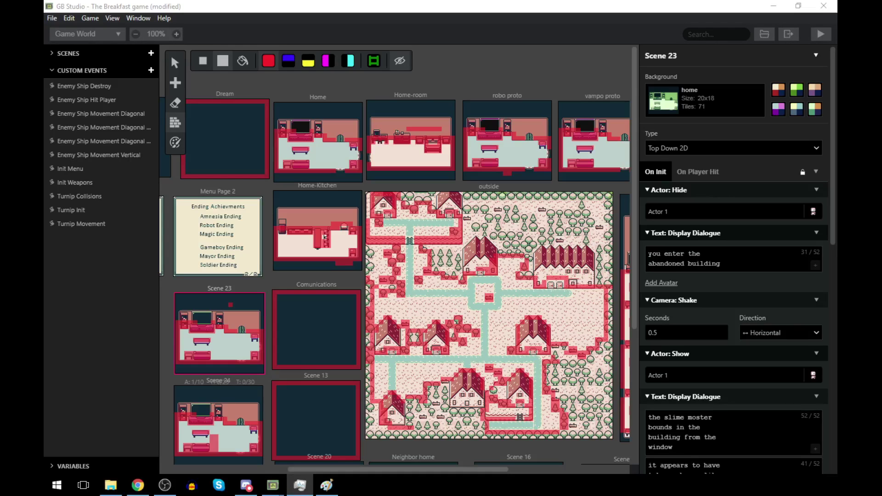
left_click(213, 443)
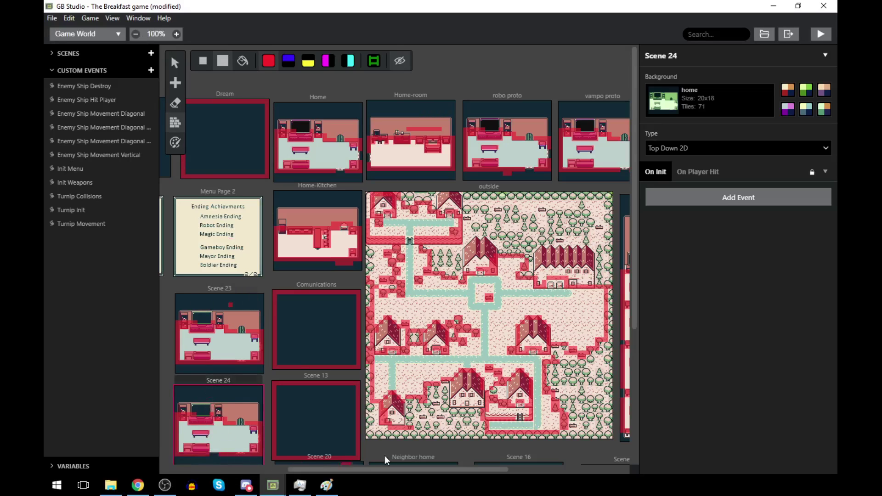
scroll(358, 404, "down", 3)
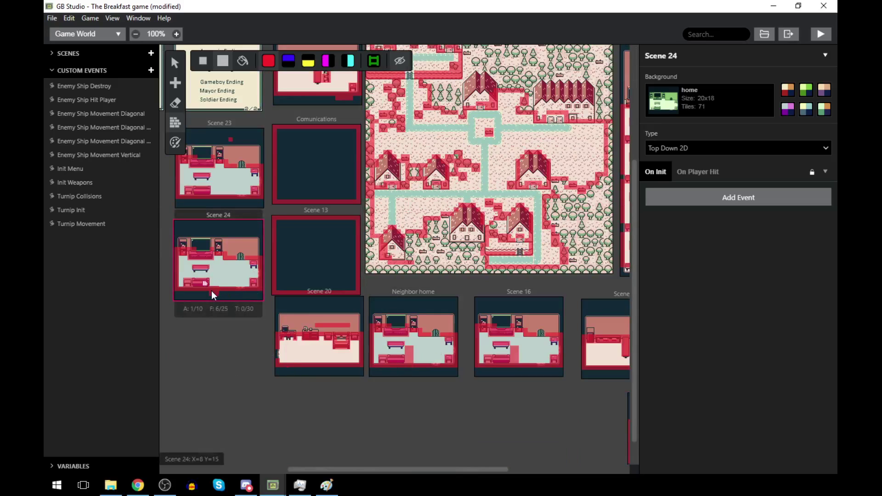
left_click(406, 349)
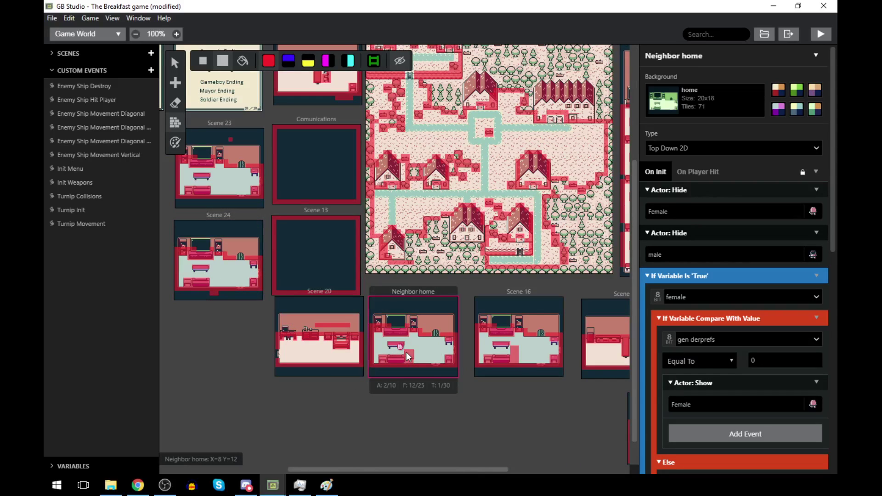
left_click(511, 348)
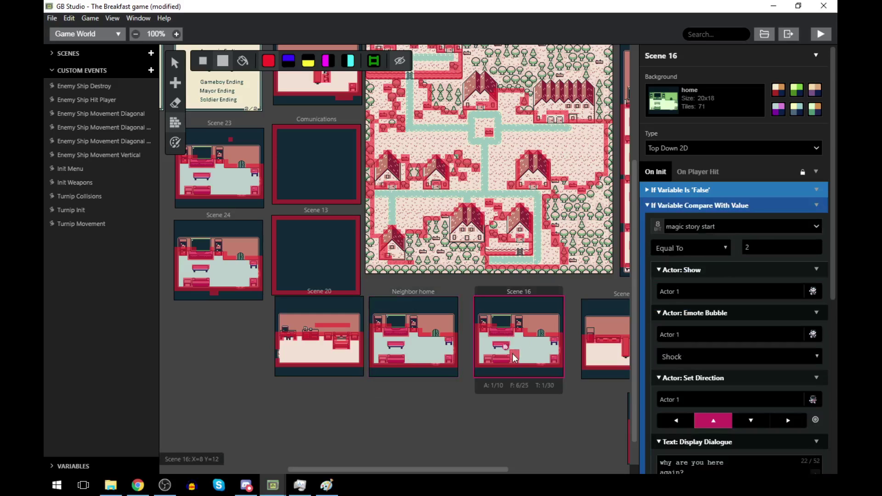
- Erase the removed lamp's collision tiles in Scene 19, Scene 25, Scene 22 and Scene 21
left_click_drag(397, 469, 481, 466)
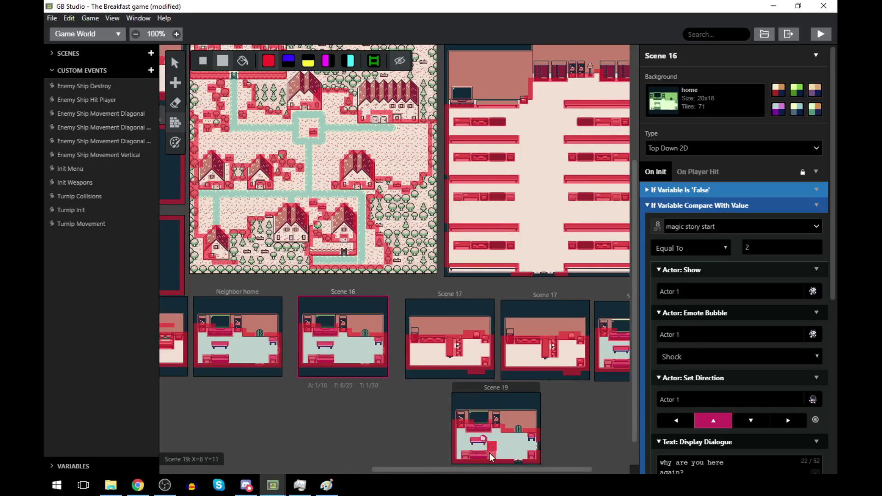
left_click(489, 453)
left_click_drag(523, 469, 558, 467)
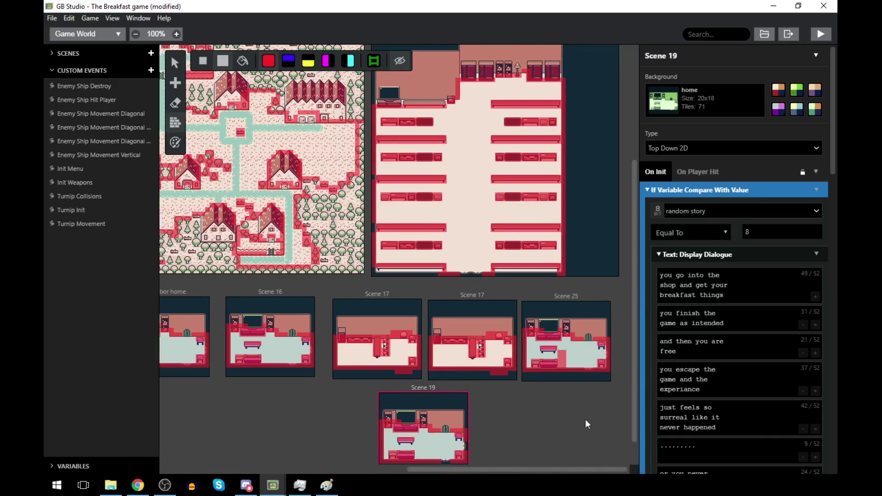
left_click(561, 354)
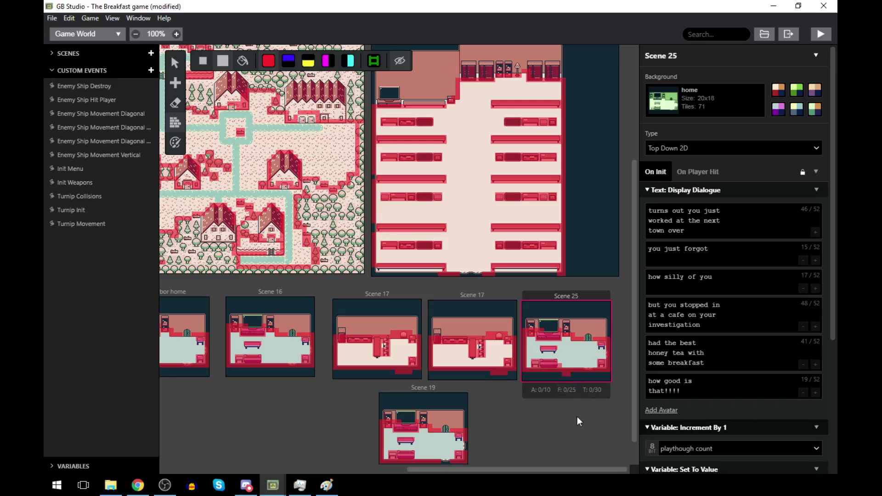
scroll(569, 388, "up", 4)
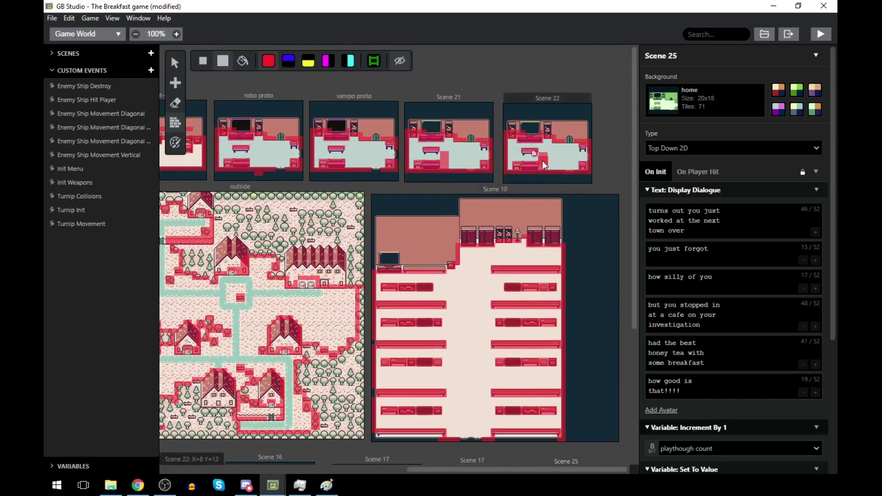
left_click(542, 156)
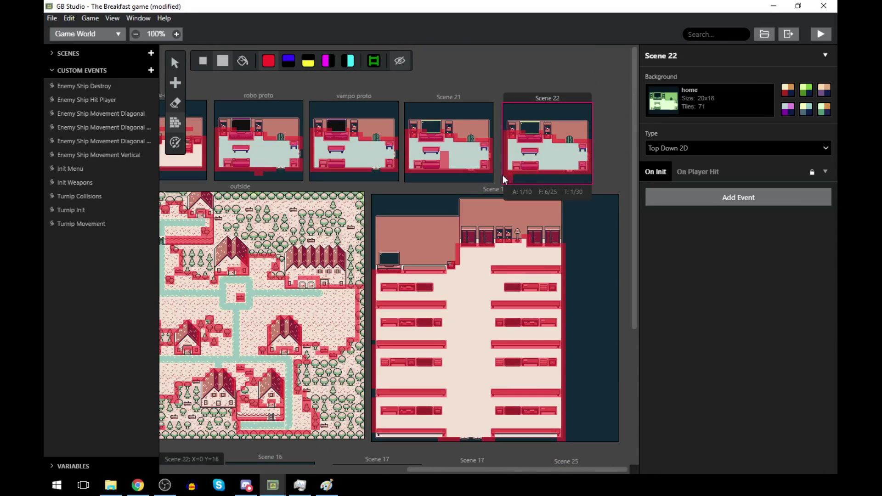
left_click(453, 154)
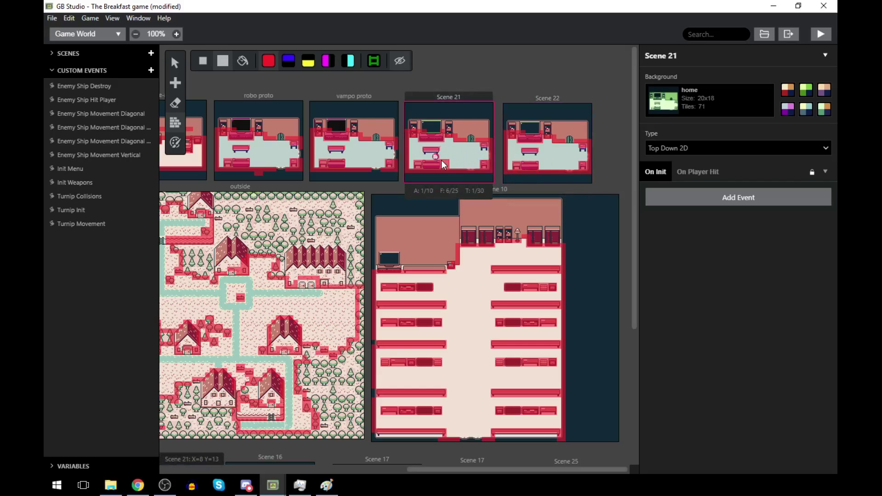
- Check the scenes around the game world for leftover collision tiles from the removed lamp
left_click_drag(441, 161, 553, 215)
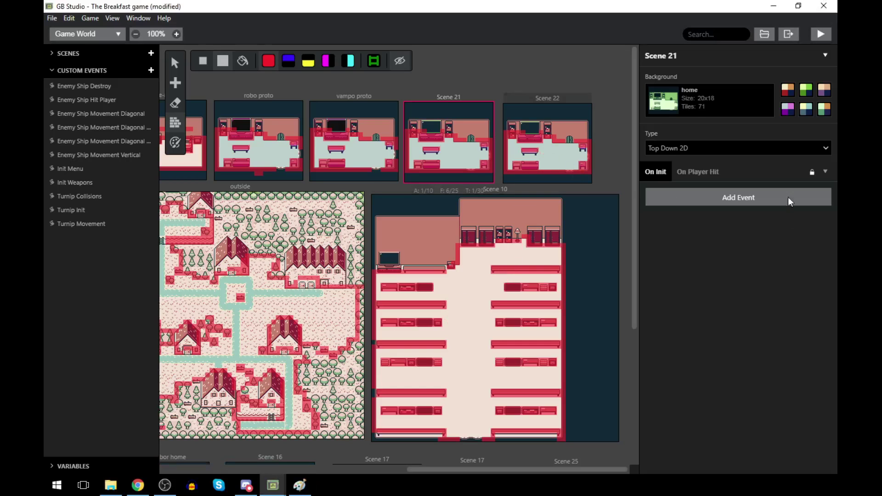
left_click_drag(450, 468, 315, 455)
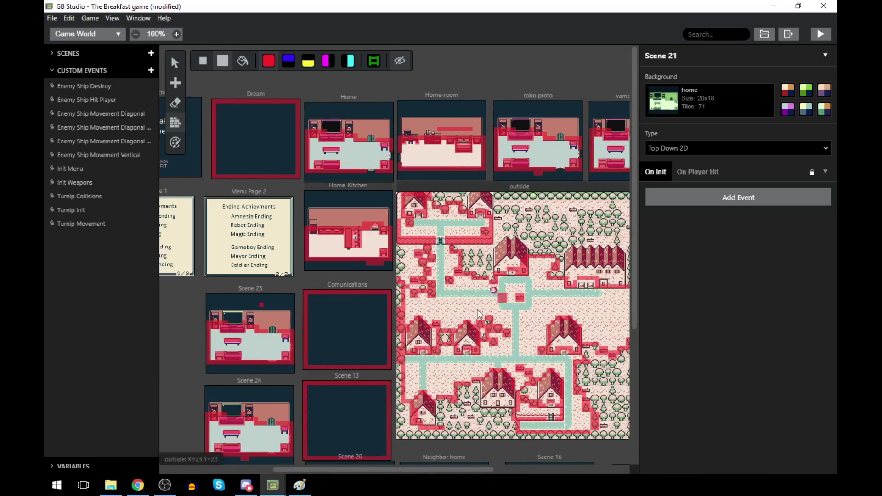
scroll(298, 363, "down", 3)
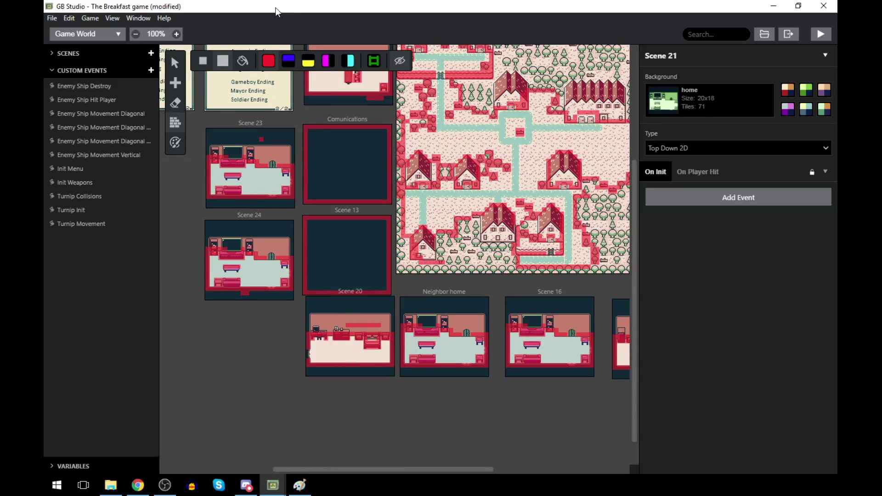
- Switch to colour painting and paint the two bedside tables in the Home-room scene with the purple fourth palette
left_click(175, 142)
scroll(375, 301, "up", 1)
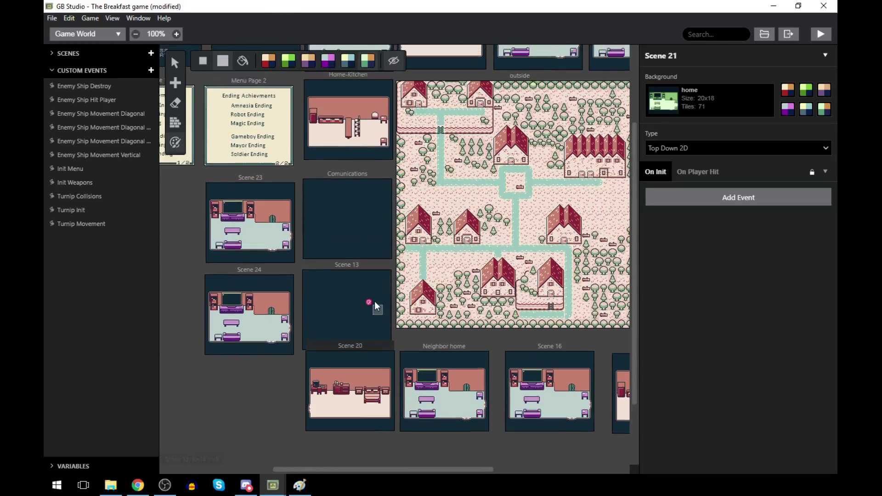
scroll(326, 326, "up", 1)
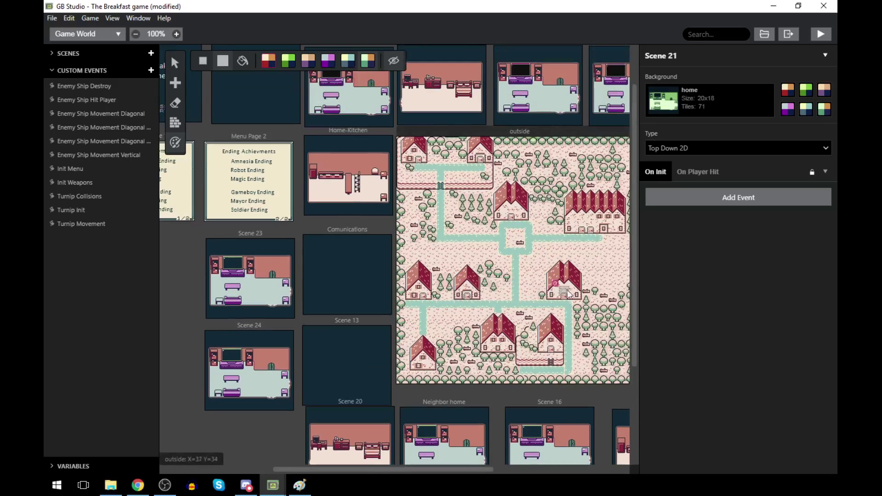
left_click_drag(365, 470, 418, 454)
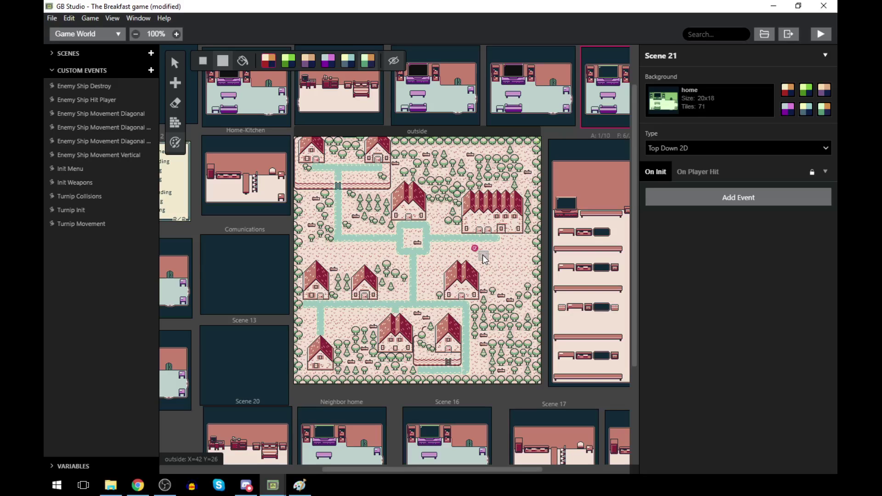
scroll(583, 343, "down", 3)
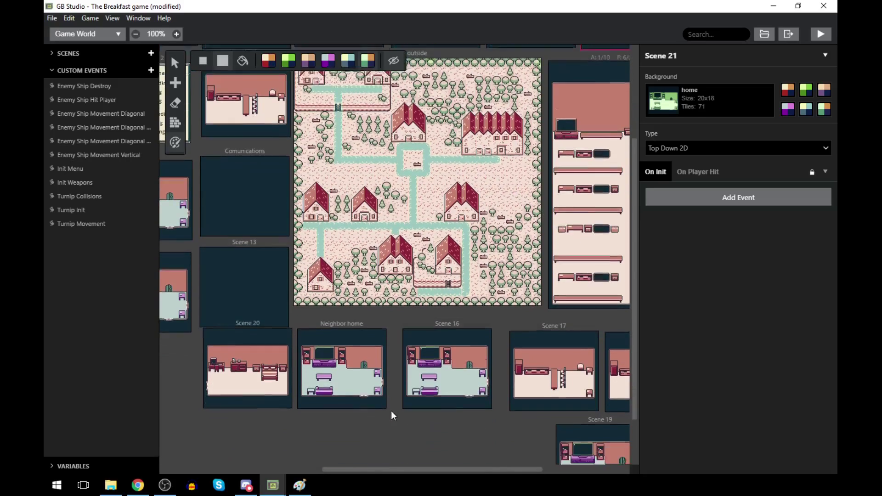
scroll(269, 325, "up", 4)
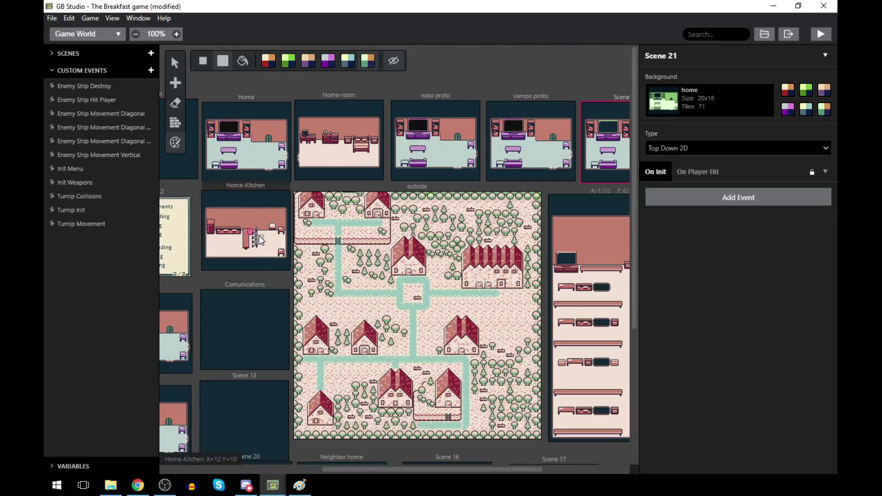
left_click_drag(370, 466, 339, 476)
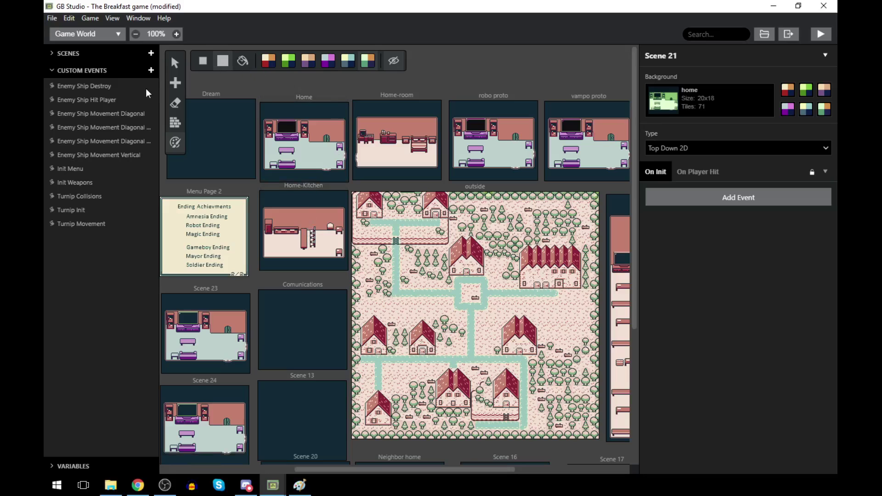
left_click(176, 34)
scroll(400, 225, "up", 4)
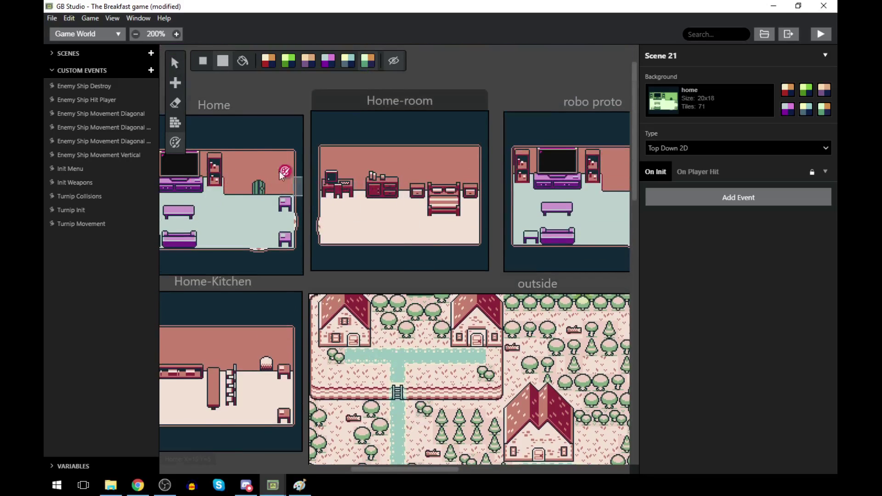
left_click(327, 61)
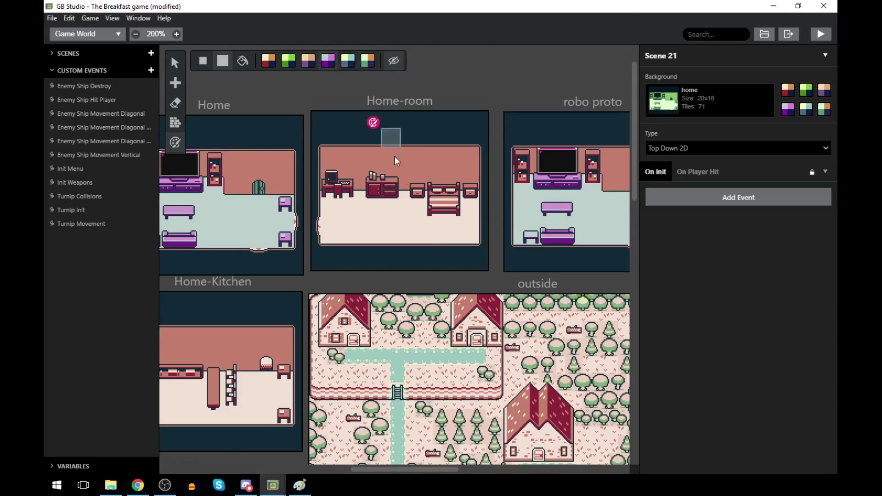
left_click(418, 193)
left_click(469, 191)
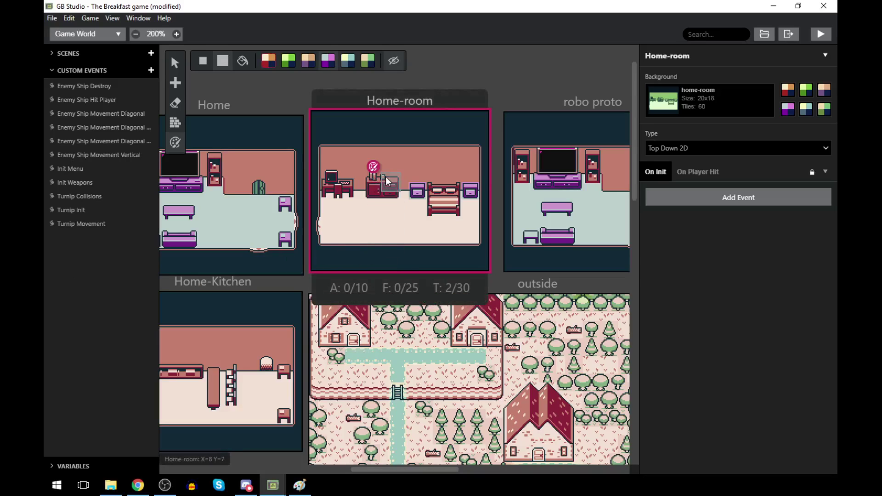
- Try the third, muted purple-brown palette on the bed in Home-room
left_click(310, 57)
left_click(448, 188)
left_click(446, 205)
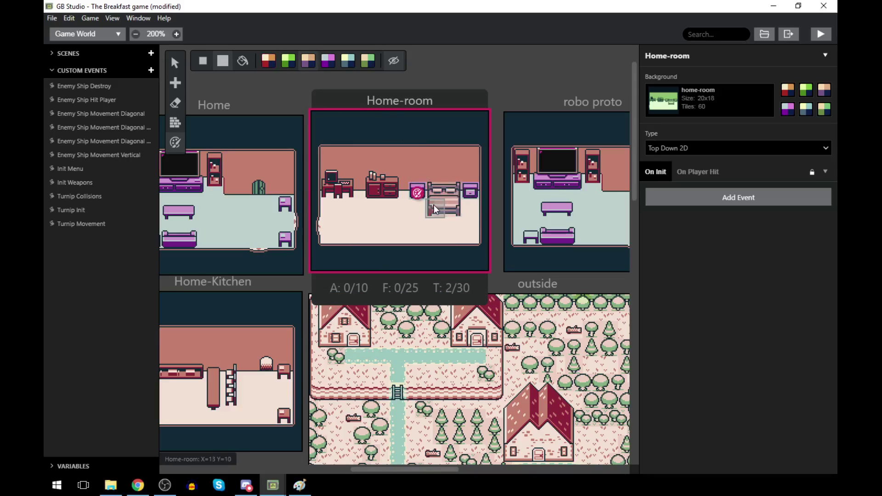
left_click(429, 202)
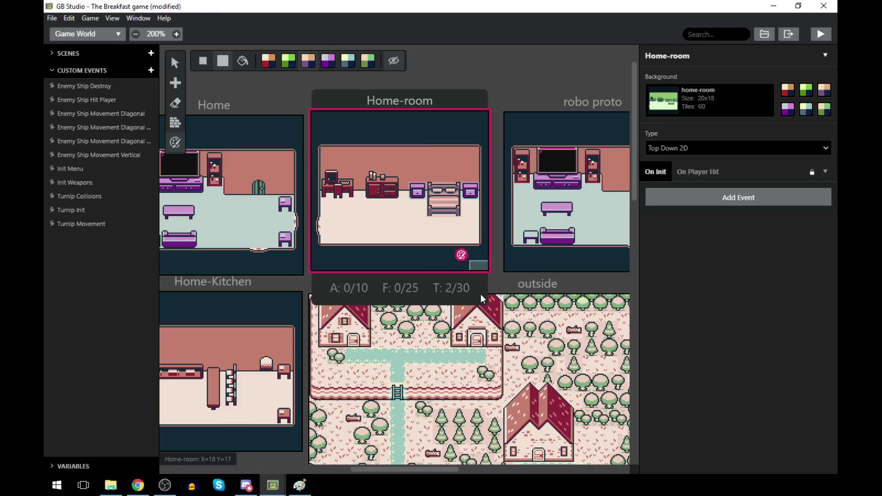
- Paint the Home-room bed with the green sixth palette and the dresser with the teal fifth palette
left_click(353, 60)
left_click(434, 191)
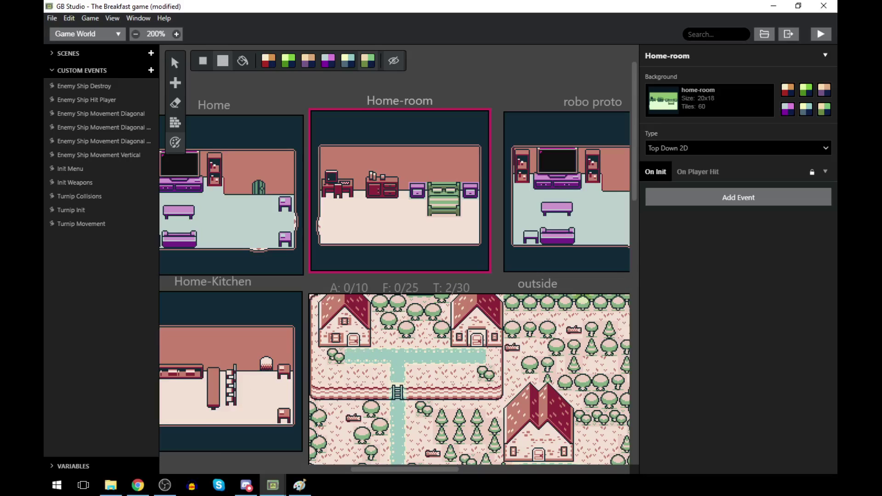
key("alt+Tab")
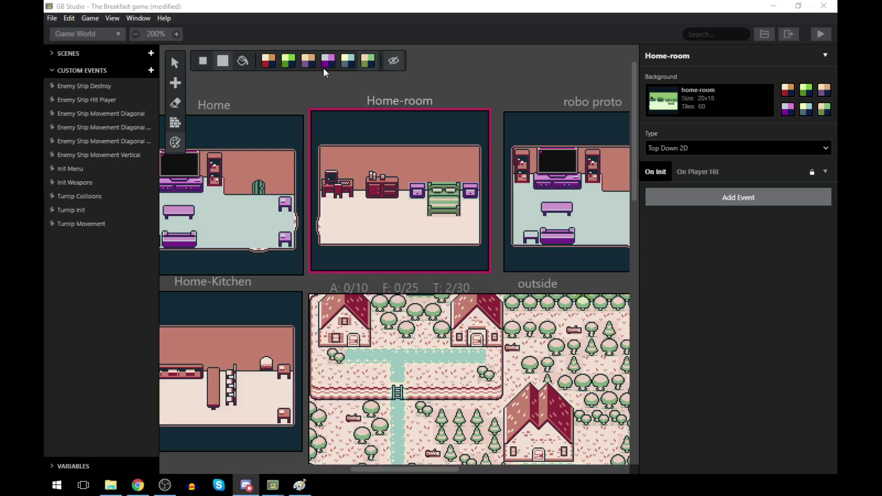
left_click(347, 58)
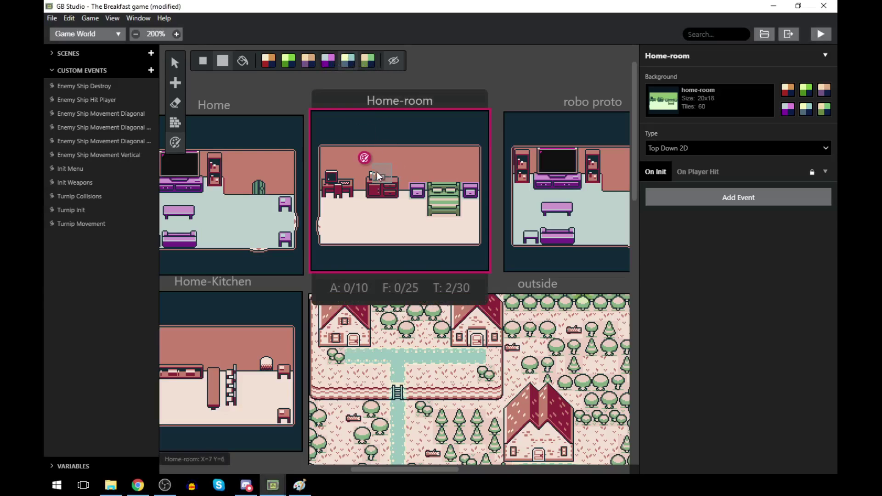
mouse_move(380, 181)
left_mouse_down()
mouse_move(390, 178)
mouse_move(370, 185)
left_mouse_up()
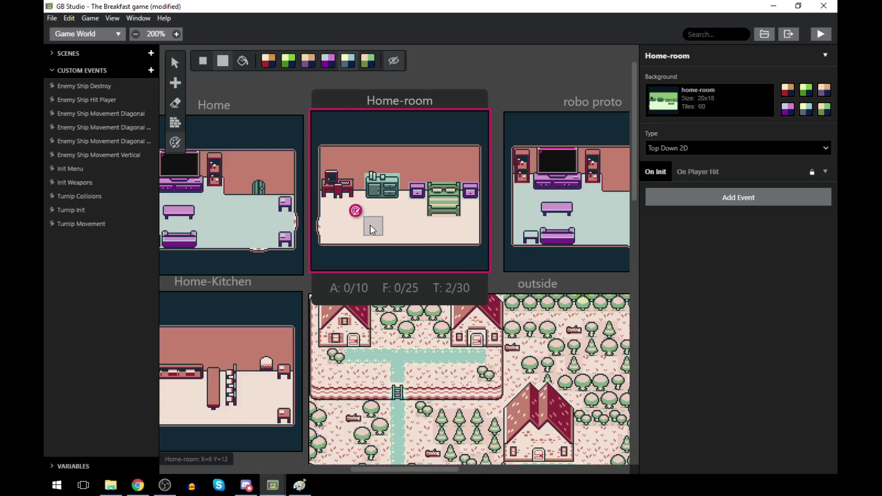
- Paint the Home-room desk and chair with the third palette, and restore the floor tiles below them with the first palette
left_click(309, 58)
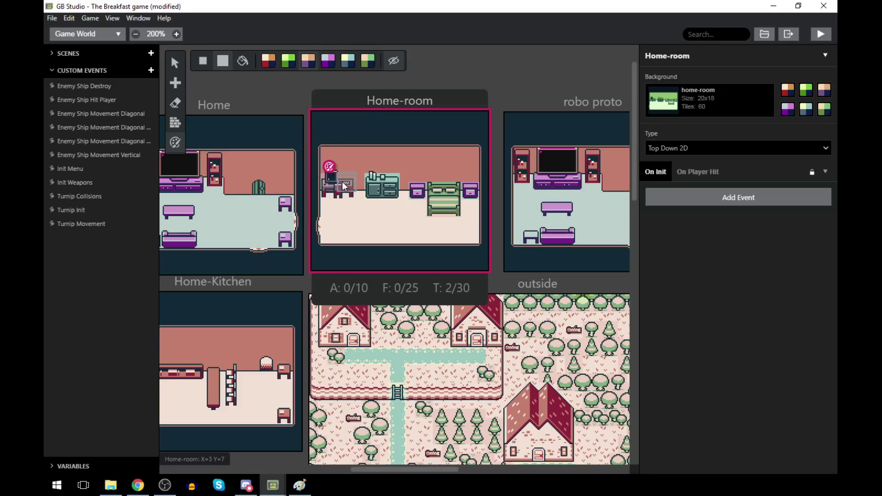
left_click(327, 190)
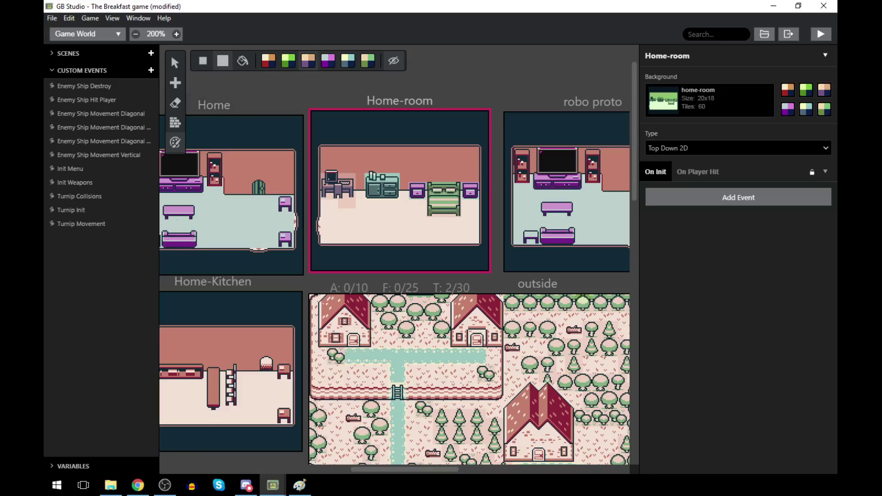
key("alt+Tab")
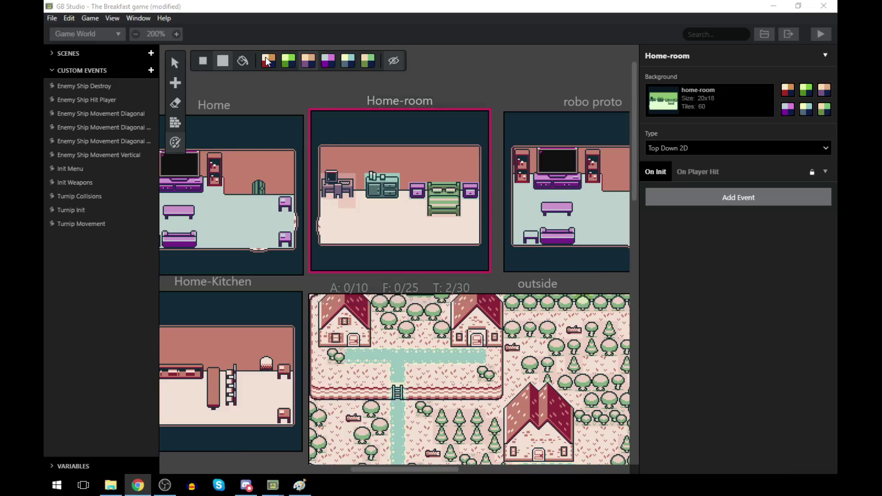
left_click(341, 202)
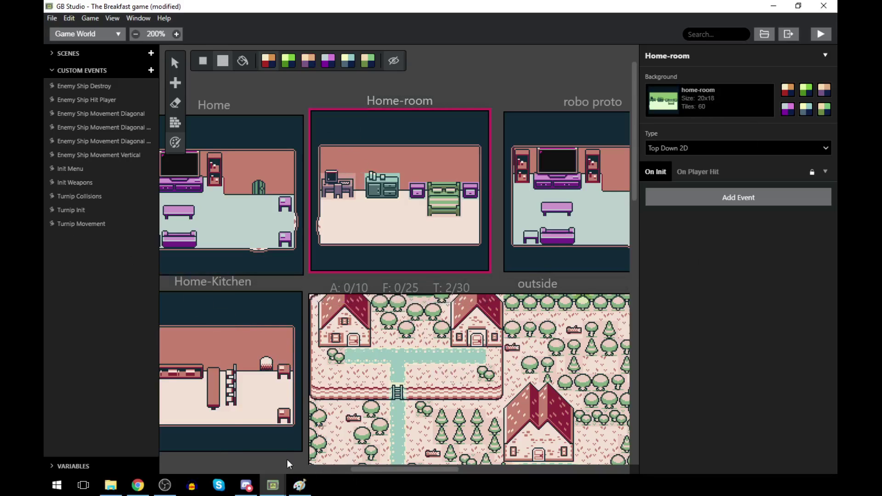
- Paint the two side tables and the long counter in Home-Kitchen with the purple palette, and restore the floor tiles below the counter
left_click(288, 418)
left_click(281, 370)
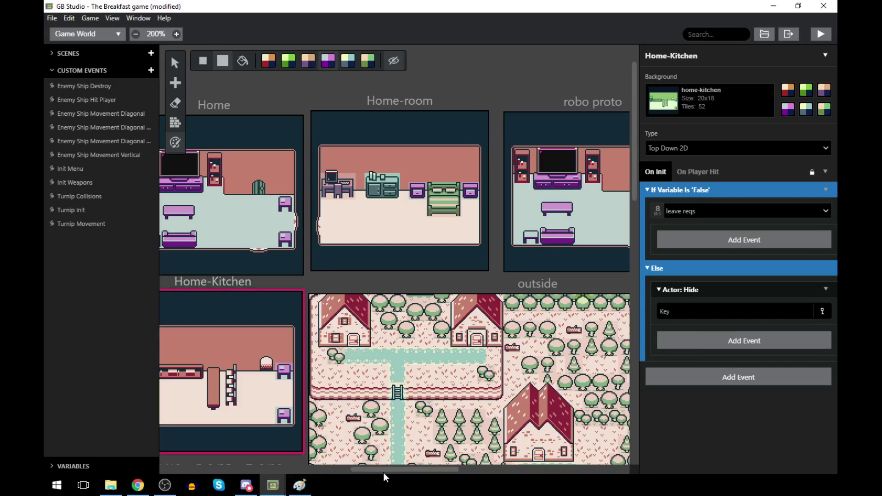
left_click_drag(374, 473, 338, 465)
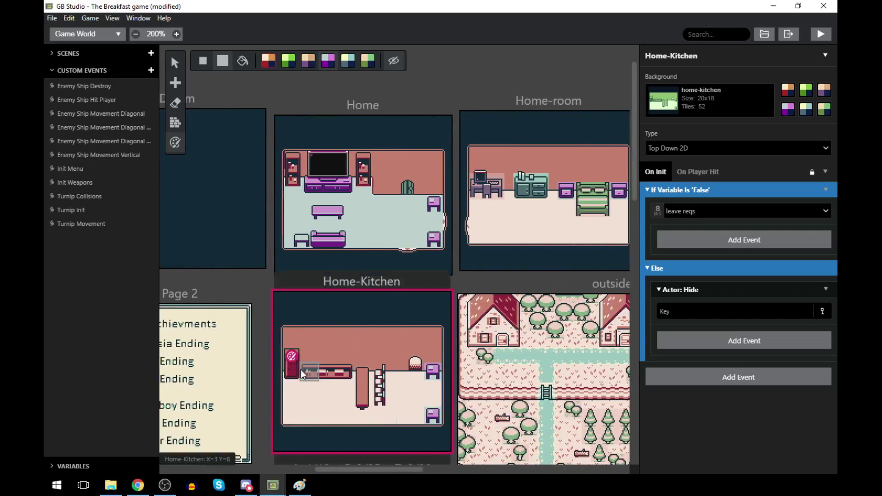
left_click_drag(302, 372, 340, 371)
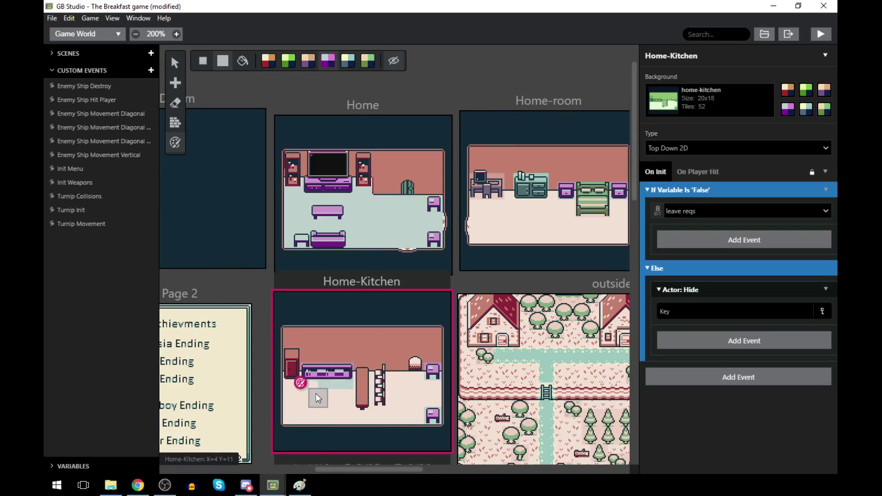
left_click(265, 62)
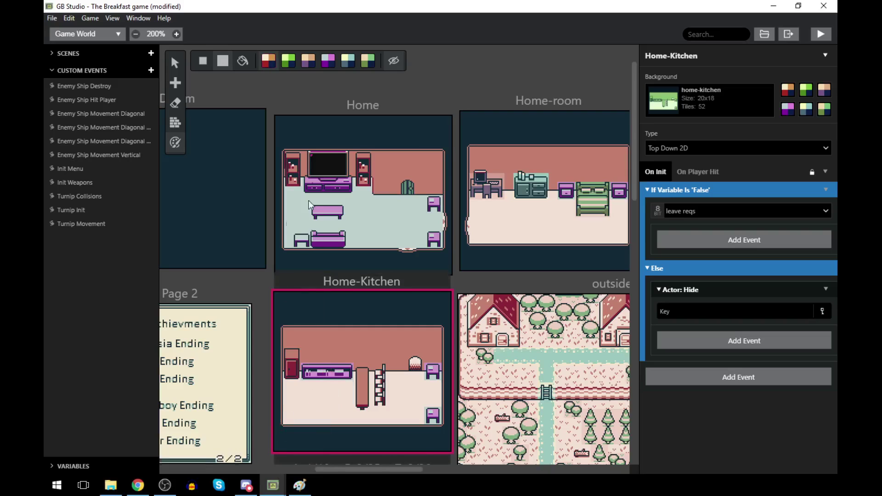
- Paint the vertical table in Home-Kitchen with the purple palette and the fridge with the teal fifth palette
left_click(329, 60)
left_click_drag(361, 371, 362, 396)
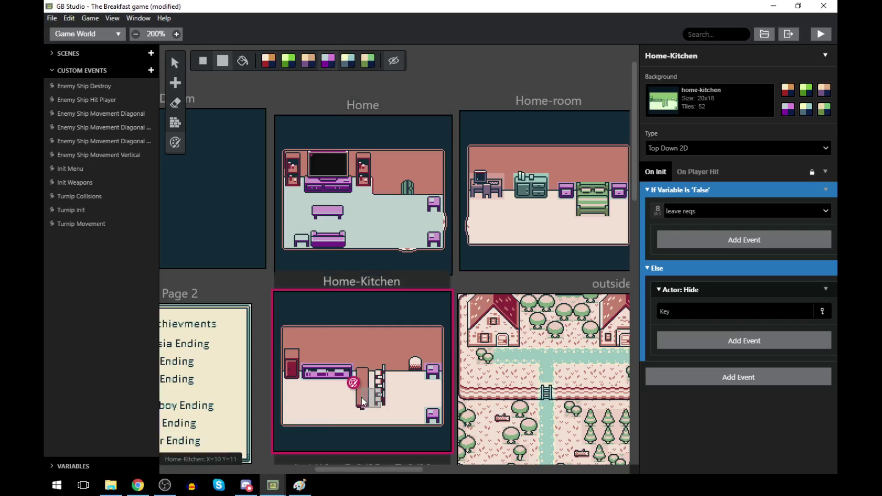
left_click(363, 362)
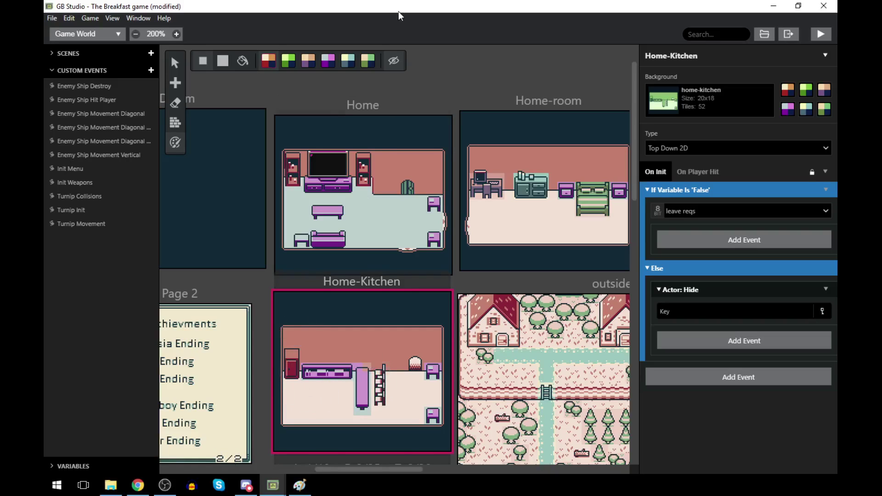
left_click(328, 60)
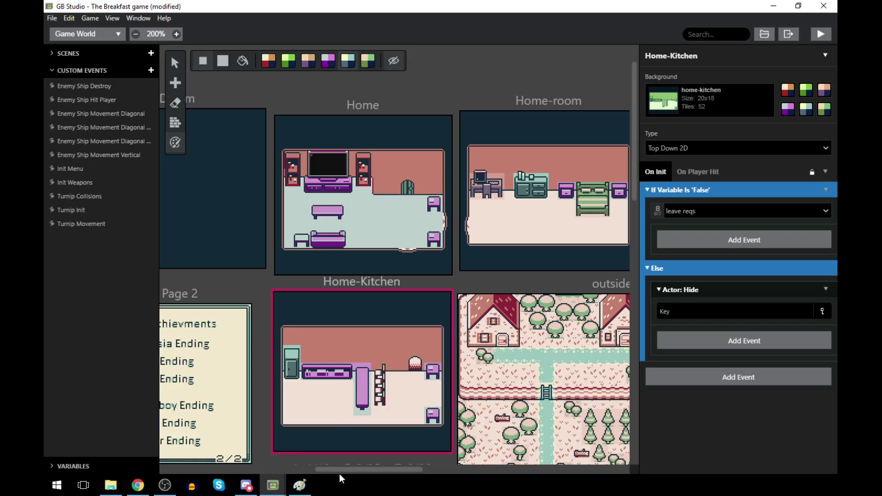
- Paint the whole Home-Kitchen floor, including the area around the chairs, with the purple fourth palette
left_click(329, 61)
left_click_drag(349, 386, 285, 382)
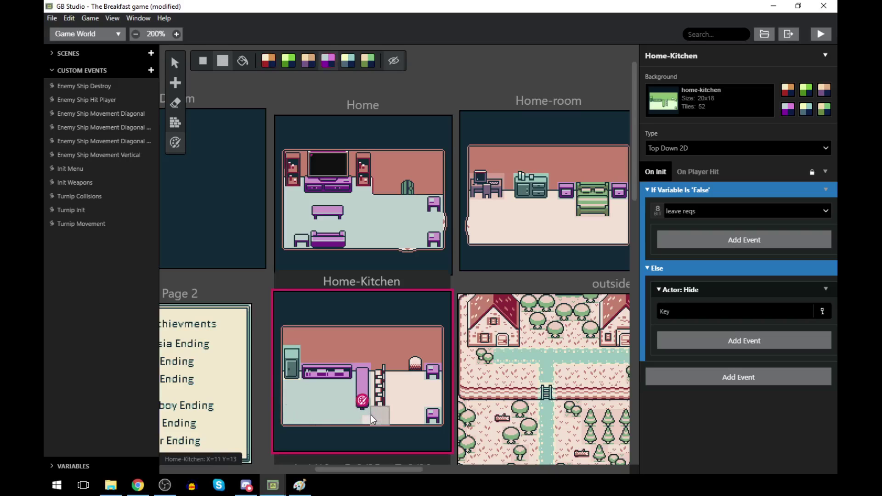
left_click_drag(363, 401, 363, 366)
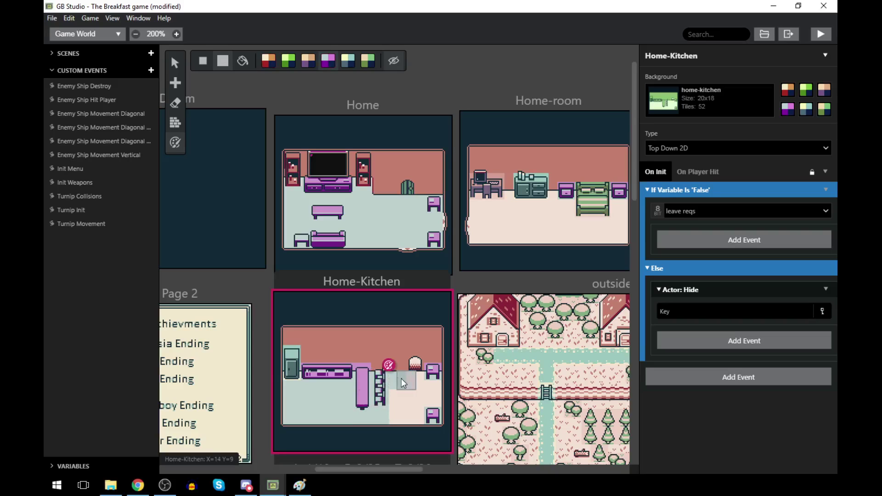
left_click_drag(411, 384, 392, 409)
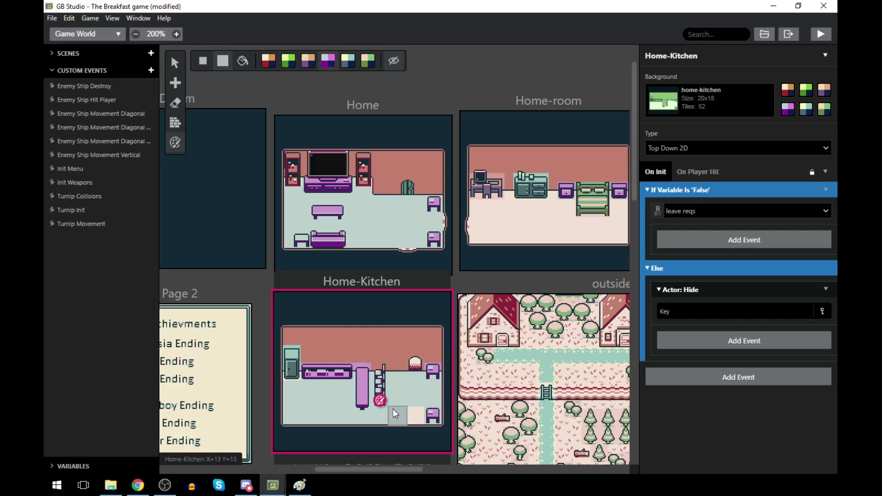
- Paint the small round-topped object against the Home-Kitchen back wall with the sixth palette, and set that palette to Palette 22
left_click(369, 63)
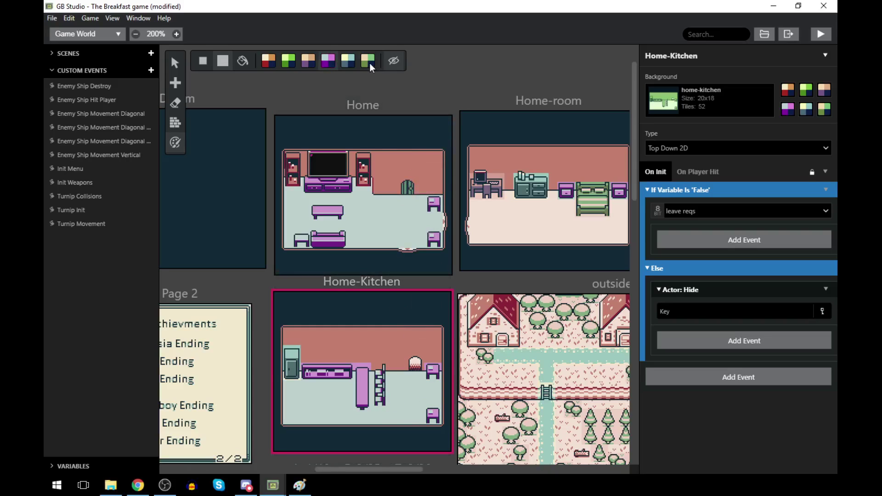
left_click(413, 362)
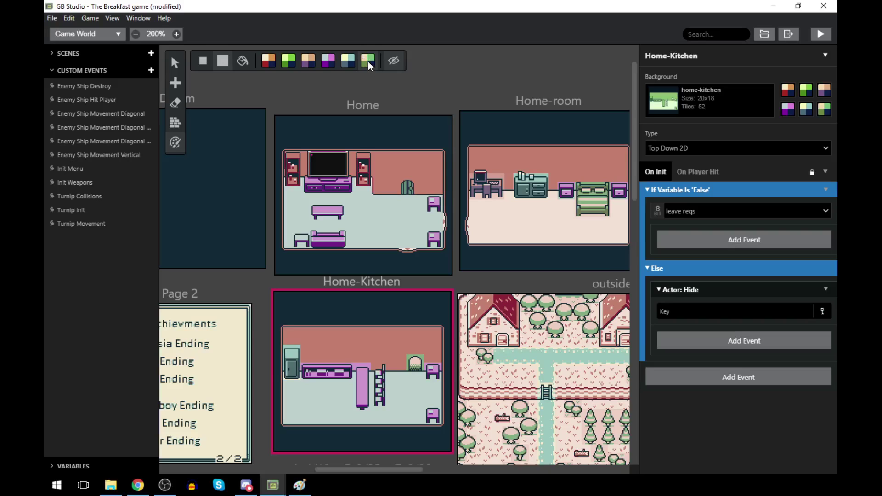
left_click(825, 109)
scroll(760, 272, "down", 1)
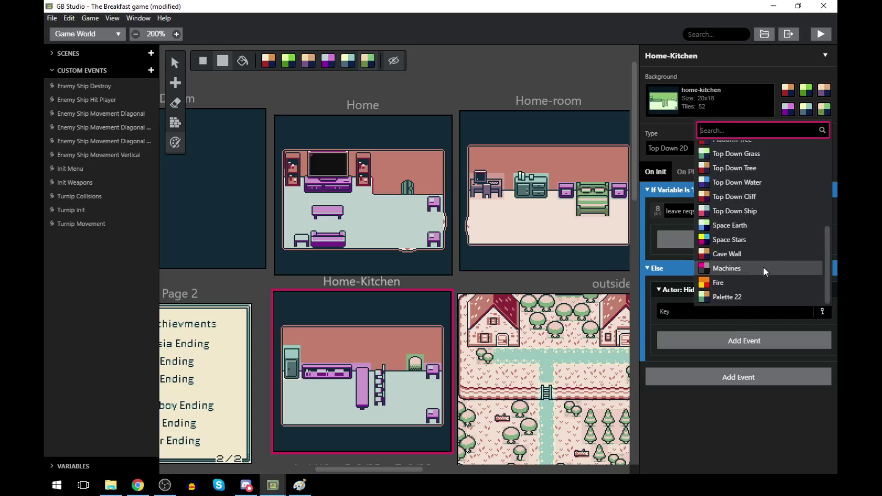
left_click(748, 302)
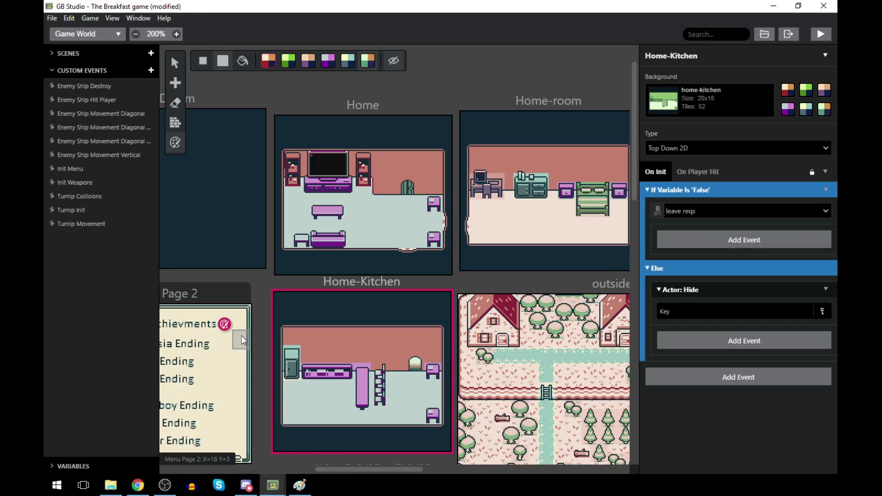
- Paint the tile above the Home-Kitchen chairs, and the desk and whole floor of Home-room, with the purple fourth palette
left_click(326, 65)
left_click(375, 366)
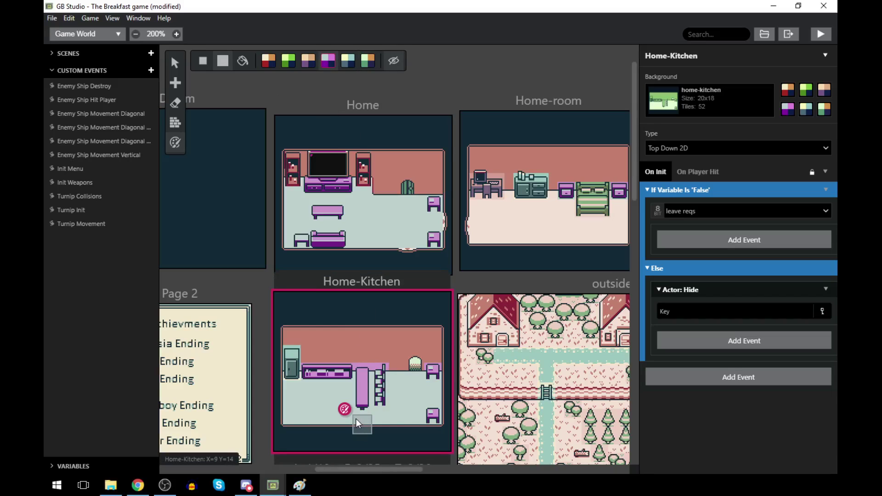
scroll(419, 349, "down", 6)
scroll(425, 359, "up", 4)
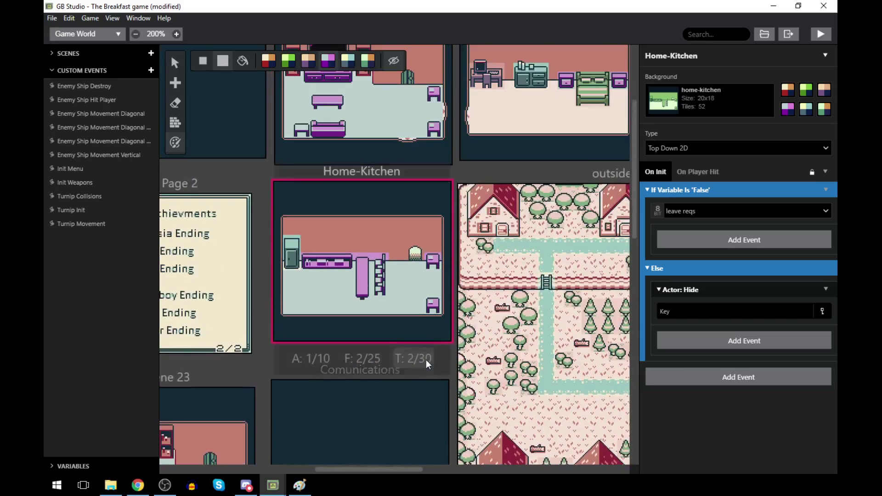
mouse_move(360, 468)
left_mouse_down()
mouse_move(445, 471)
mouse_move(368, 471)
left_mouse_up()
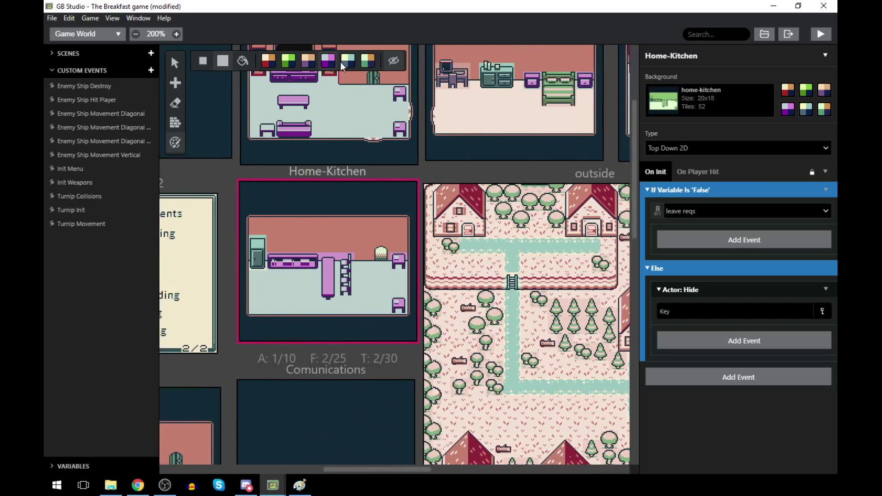
left_click(441, 87)
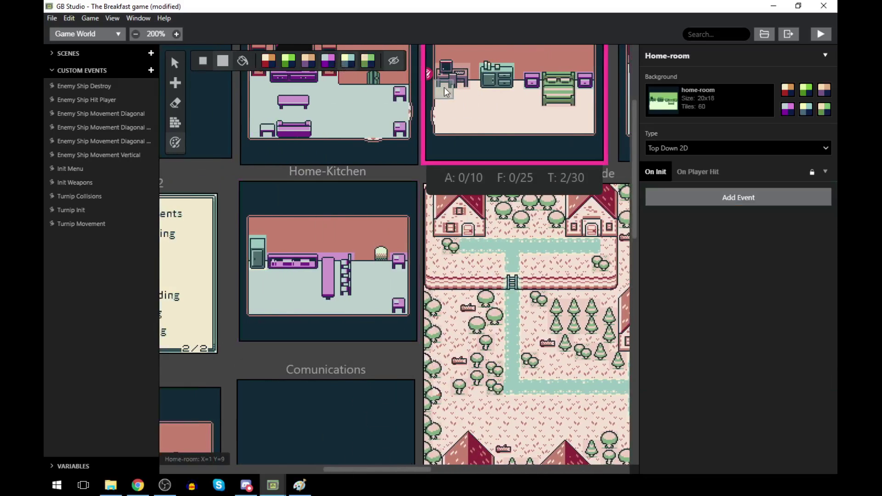
left_click_drag(457, 90, 452, 95)
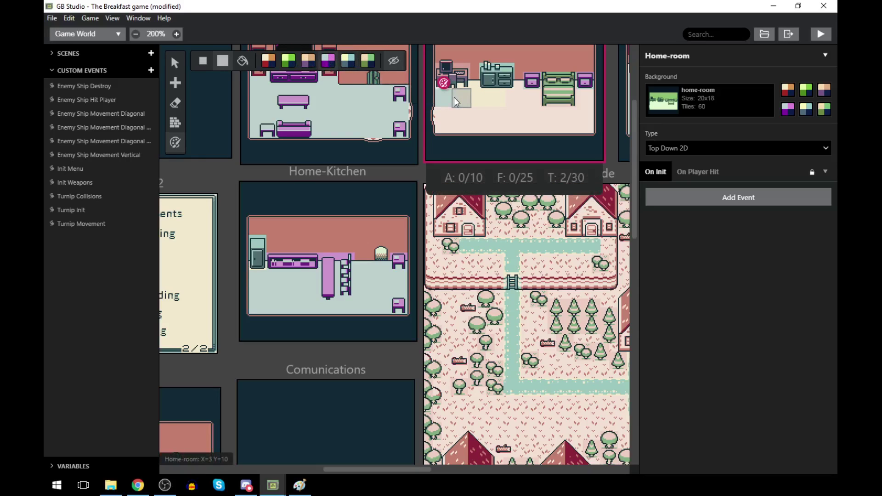
mouse_move(467, 90)
left_mouse_down()
mouse_move(472, 85)
mouse_move(437, 69)
mouse_move(445, 159)
mouse_move(441, 112)
mouse_move(478, 109)
mouse_move(485, 96)
mouse_move(522, 93)
mouse_move(510, 89)
mouse_move(553, 131)
mouse_move(584, 112)
mouse_move(501, 116)
left_mouse_up()
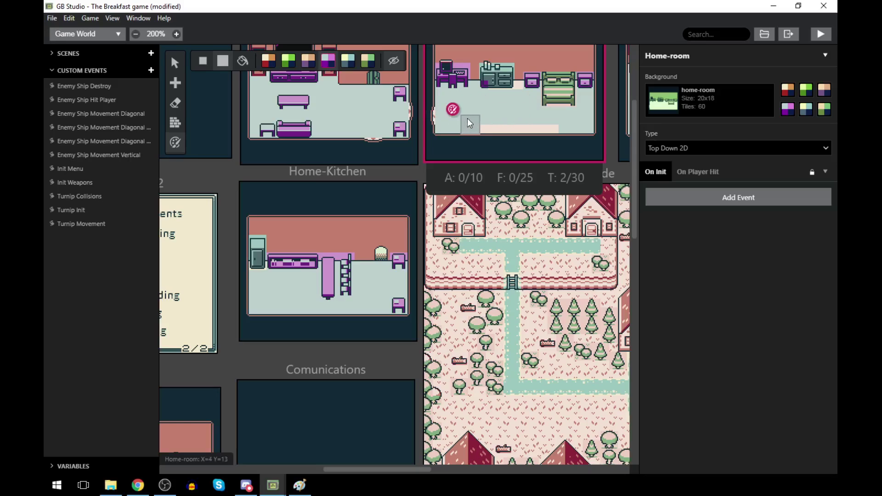
mouse_move(494, 121)
left_mouse_down()
mouse_move(533, 122)
mouse_move(486, 74)
left_mouse_up()
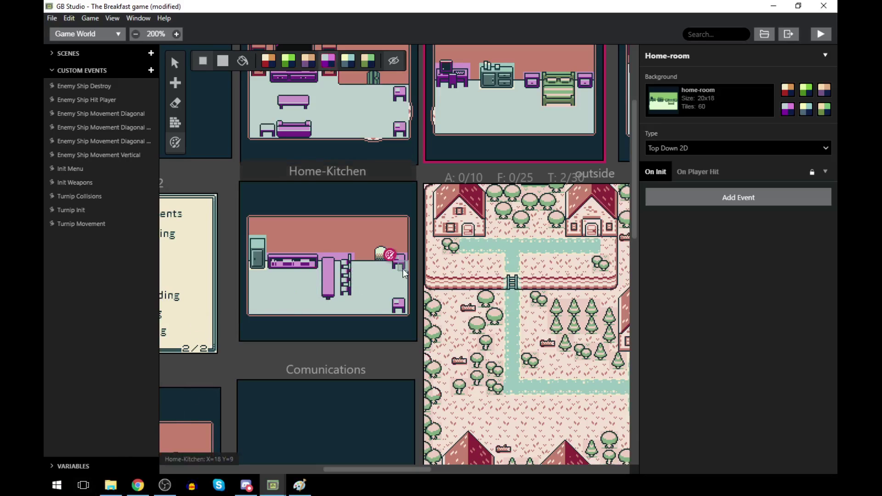
scroll(404, 273, "up", 3)
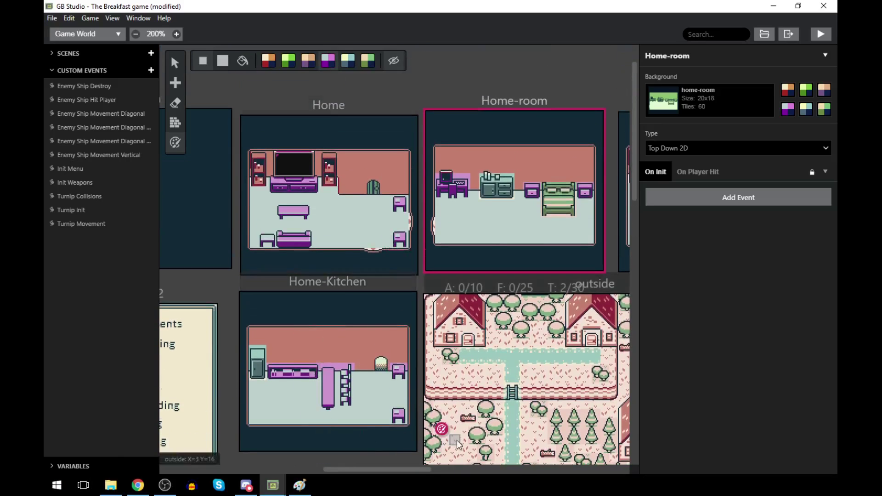
left_click(247, 485)
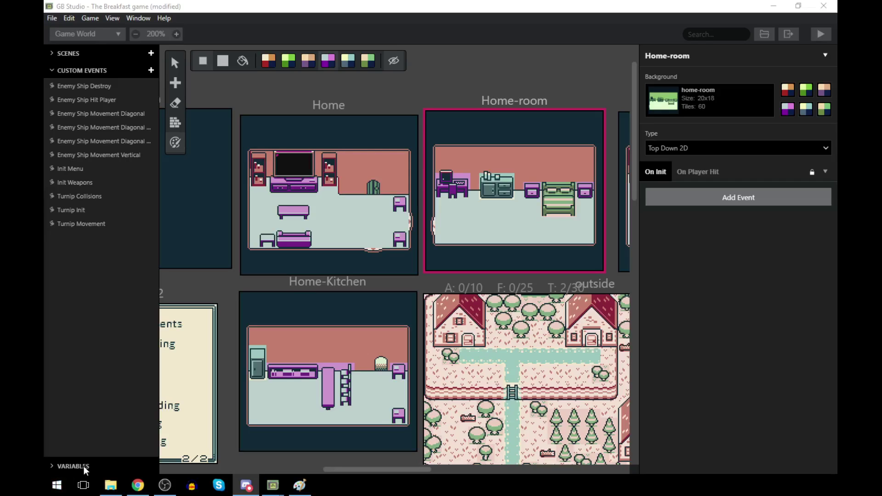
- Paint the small round-topped object in the first Scene 17 with the sixth palette, and set that palette to Palette 22
left_click_drag(349, 471, 363, 428)
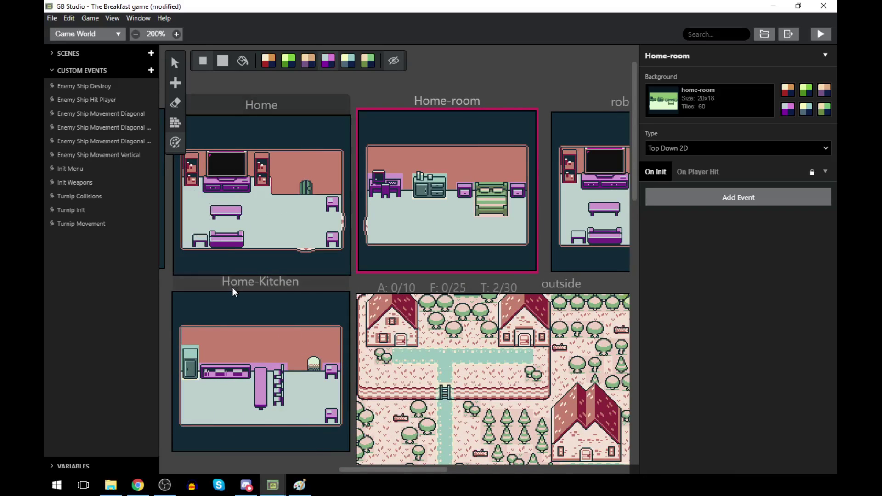
scroll(236, 311, "down", 8)
scroll(303, 285, "down", 5)
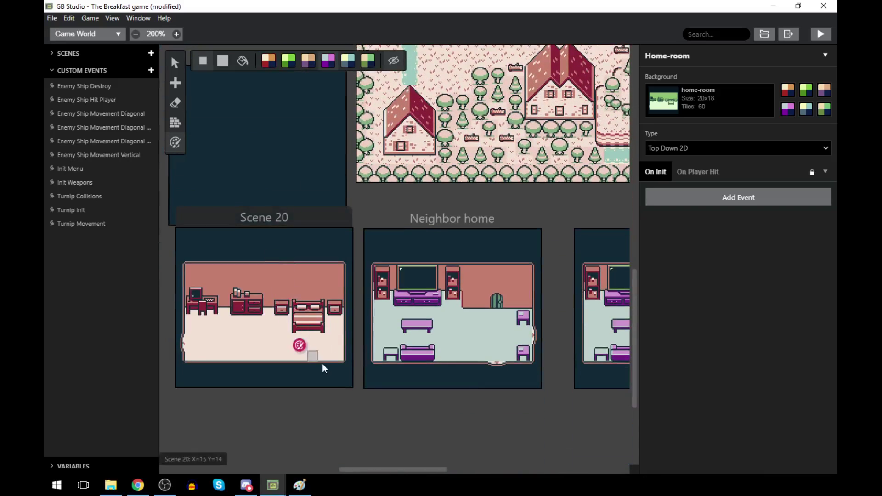
left_click_drag(373, 470, 501, 461)
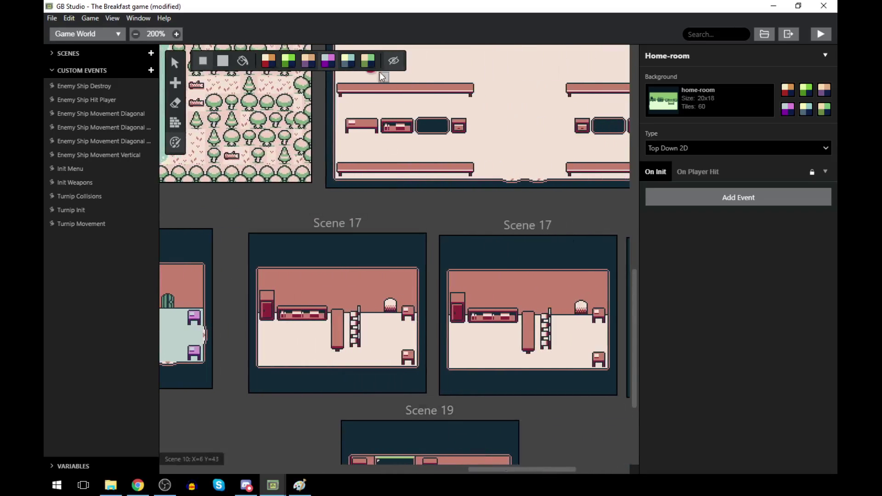
left_click(388, 304)
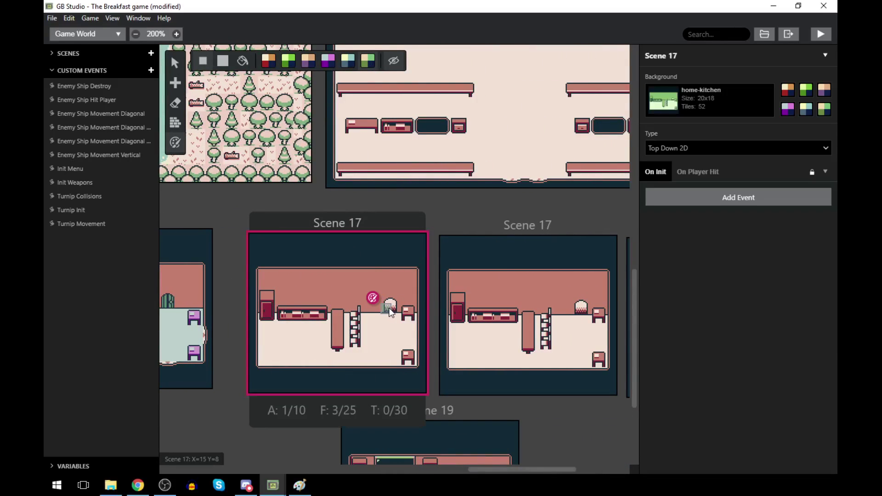
left_click(824, 109)
scroll(757, 258, "down", 3)
left_click(750, 288)
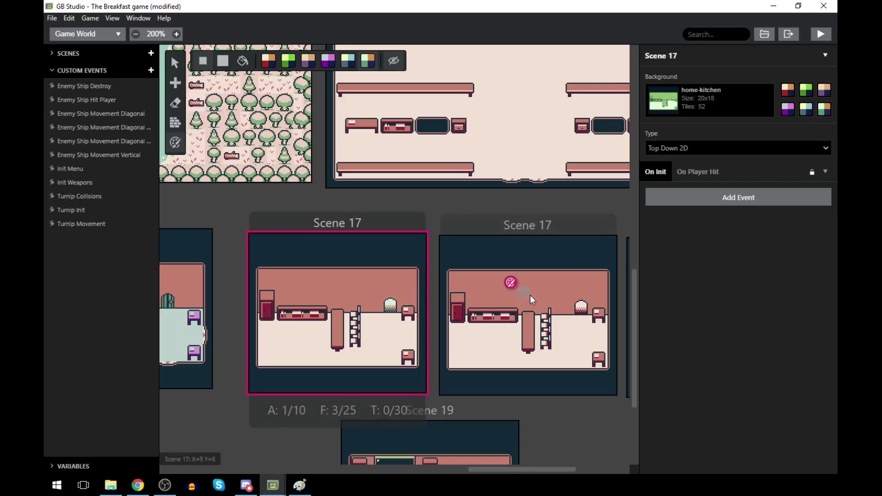
- Set the sixth palette of the second Scene 17 to Palette 22 and paint its small round-topped object with it
left_click(568, 257)
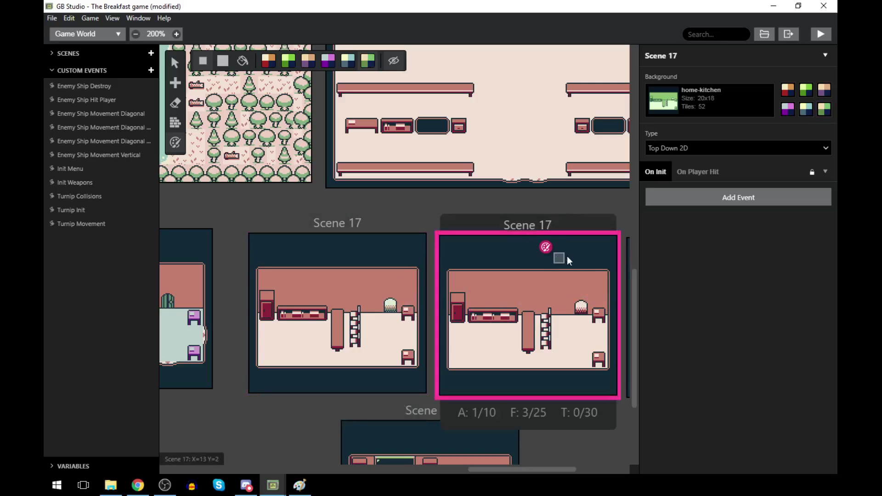
left_click(823, 109)
scroll(734, 261, "down", 3)
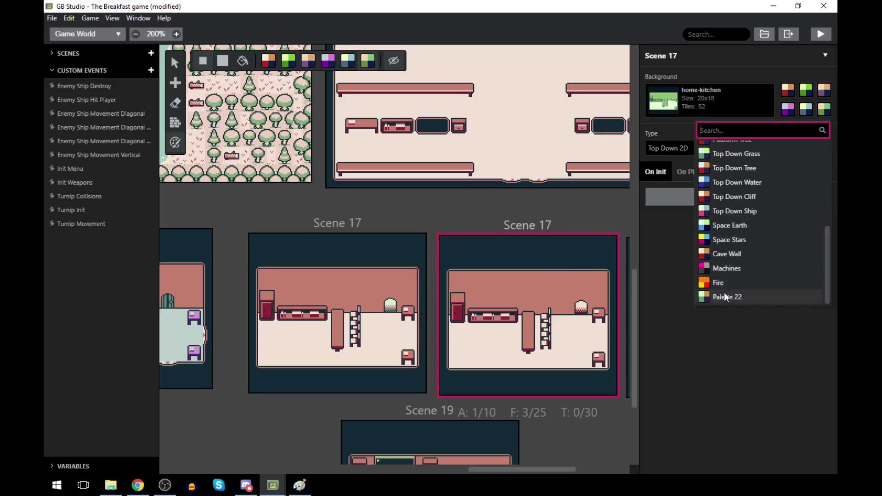
left_click(724, 297)
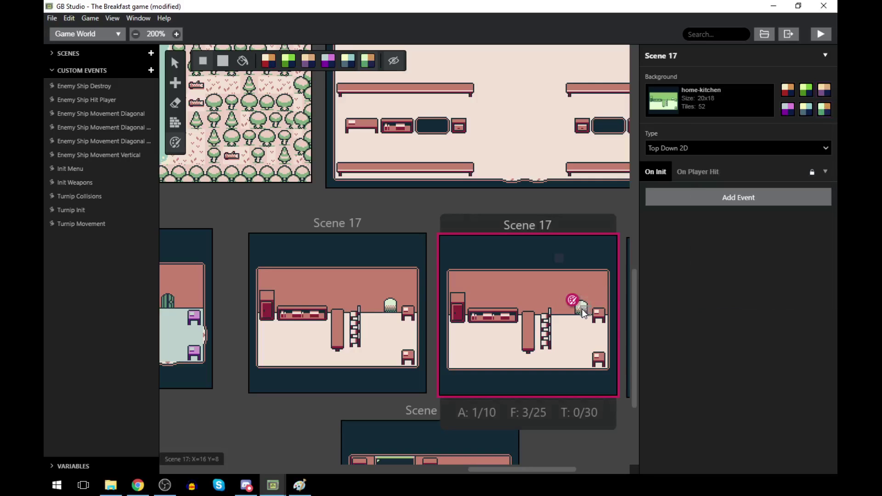
- Look over all scenes of the game world, zoomed out to 50%, to check which ones still need colouring
scroll(564, 313, "down", 3)
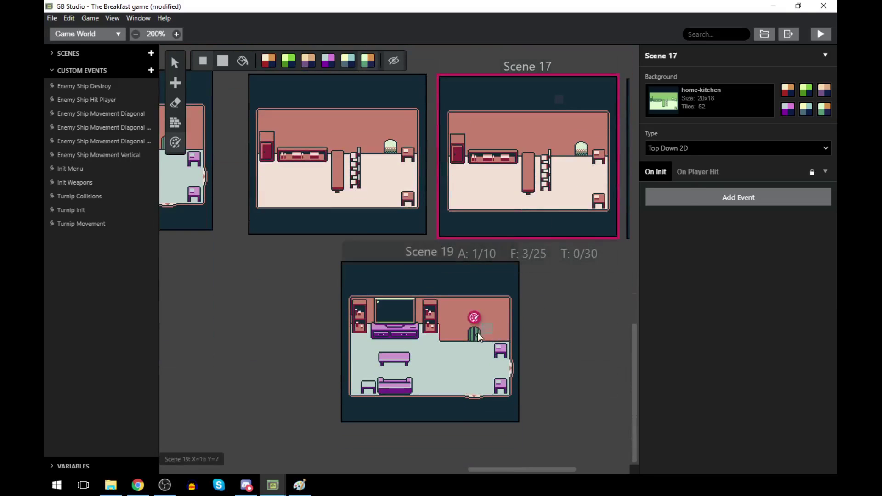
left_click_drag(530, 471, 333, 470)
scroll(327, 308, "up", 7)
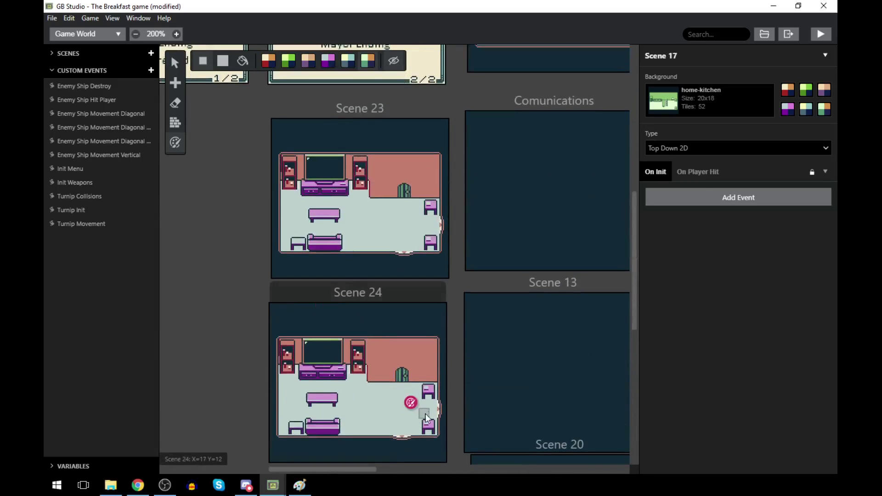
scroll(423, 413, "up", 6)
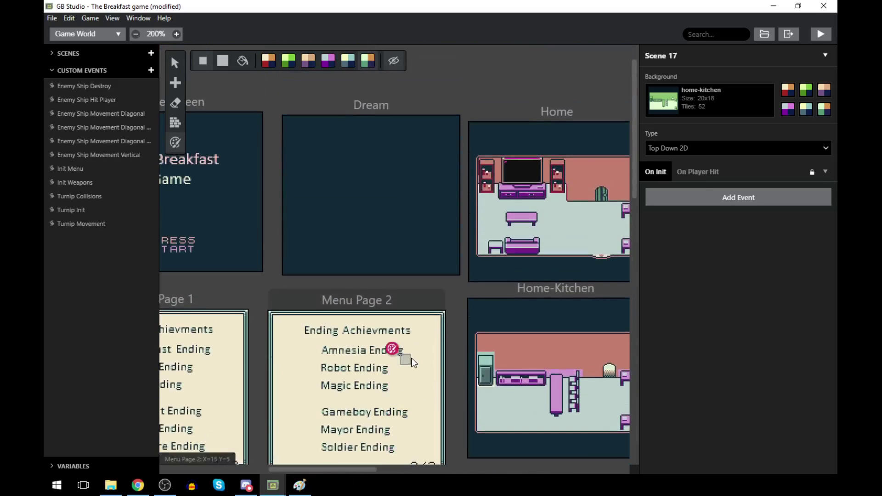
scroll(412, 363, "up", 1)
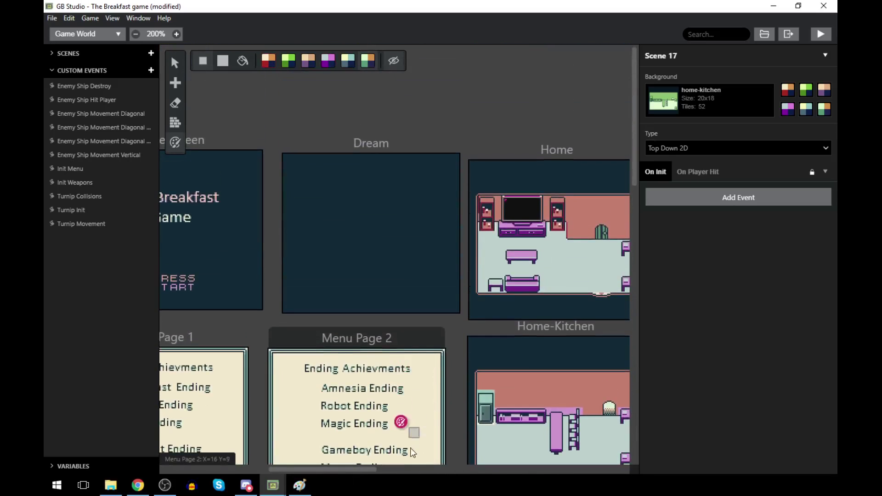
left_click(136, 34)
left_click(136, 34)
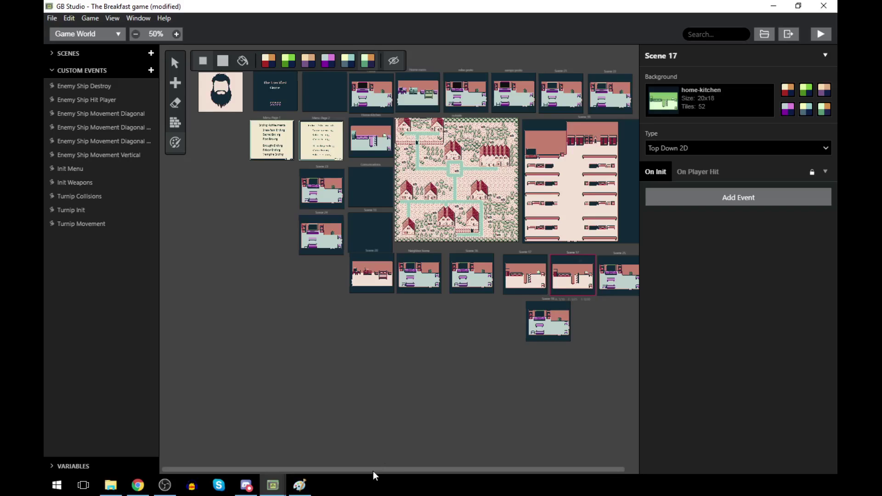
left_click_drag(372, 472, 440, 468)
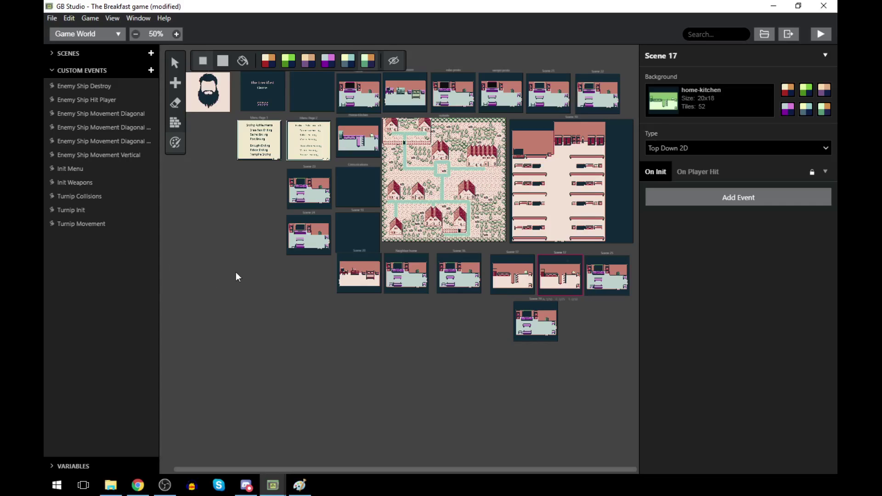
- Select the Logo scene and show its source image Veund-Logo.png in Photos beside the GB Studio window
left_click(197, 110)
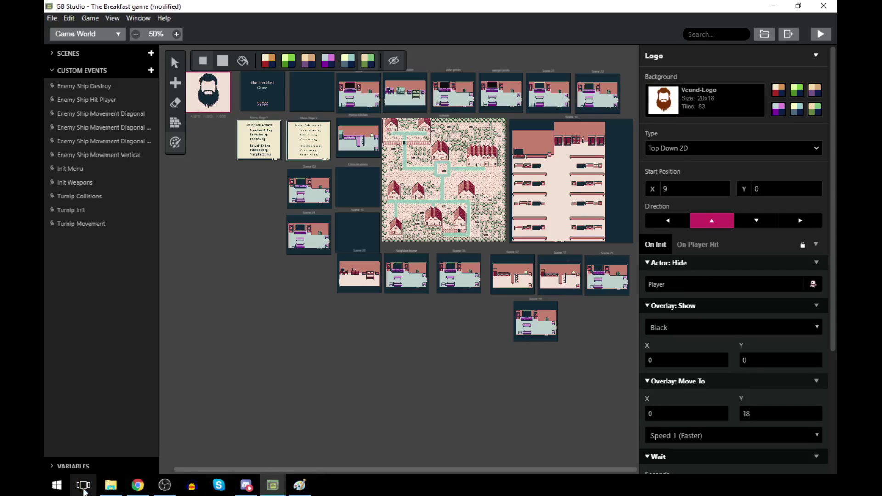
left_click(111, 485)
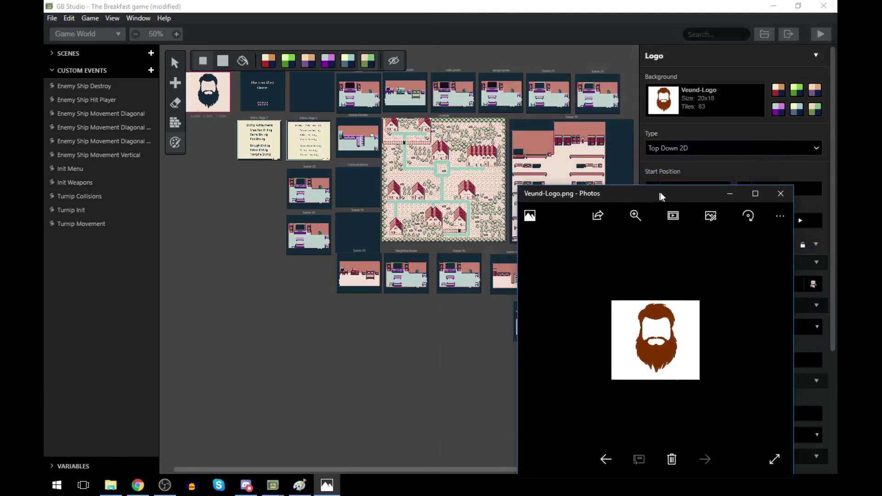
left_click(177, 34)
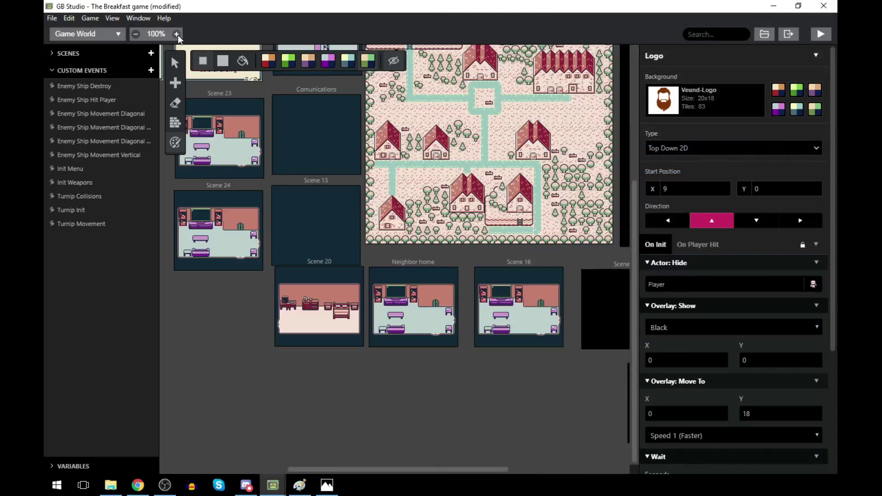
scroll(292, 388, "up", 4)
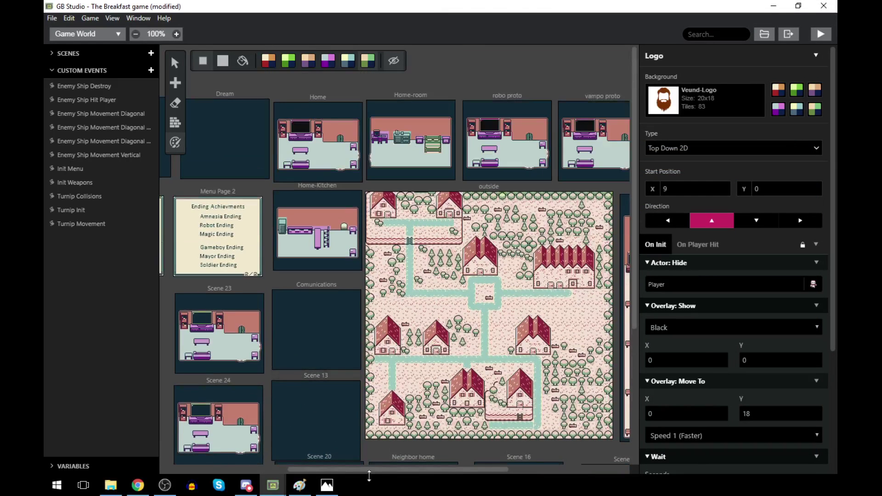
left_click_drag(372, 473, 234, 472)
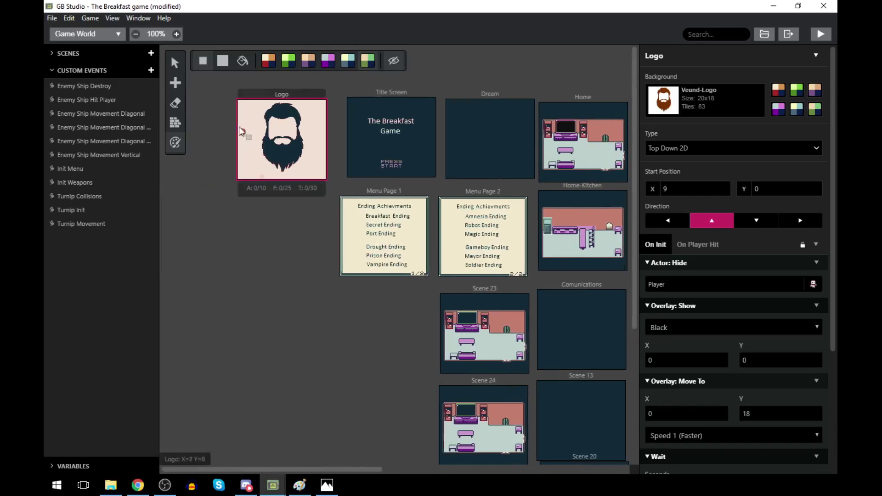
left_click_drag(307, 15, 366, 56)
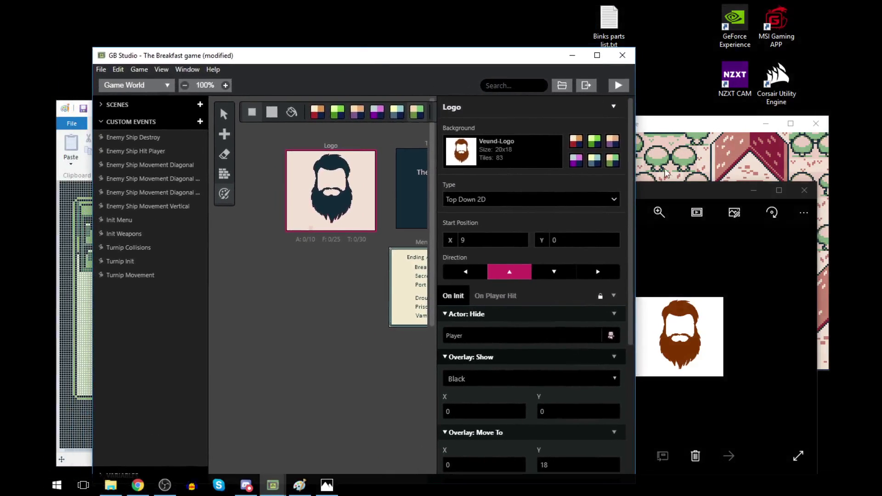
left_click_drag(721, 201, 760, 179)
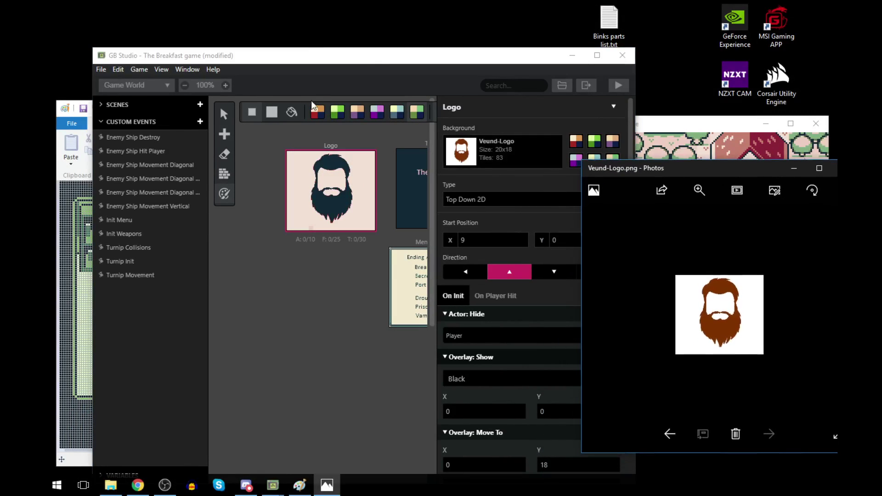
- Try painting the upper part of the Logo scene's background with another palette
left_click(574, 143)
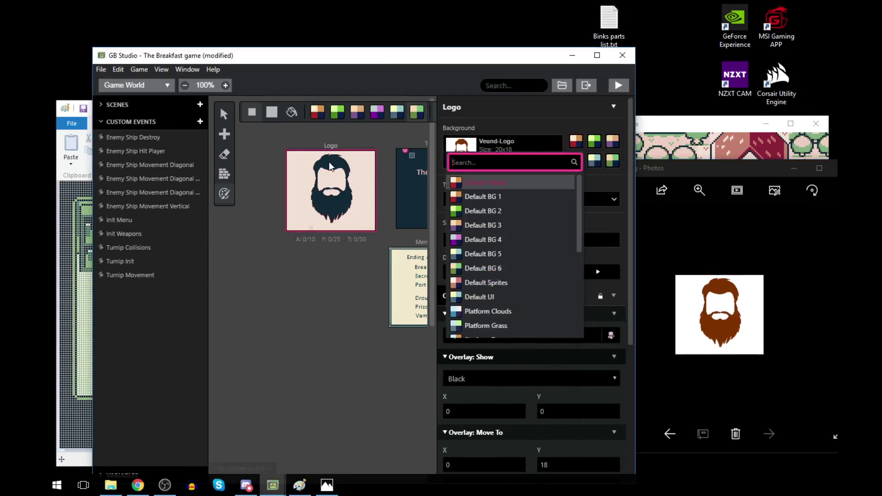
left_click(224, 174)
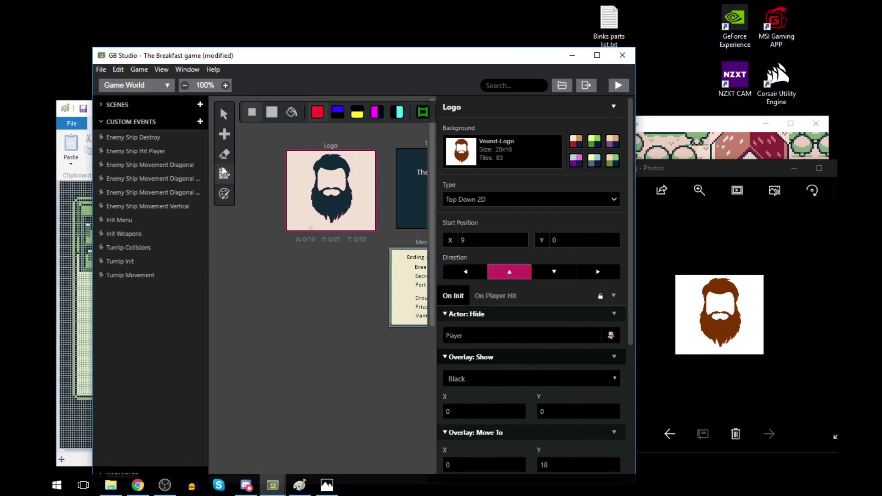
left_click_drag(289, 153, 335, 154)
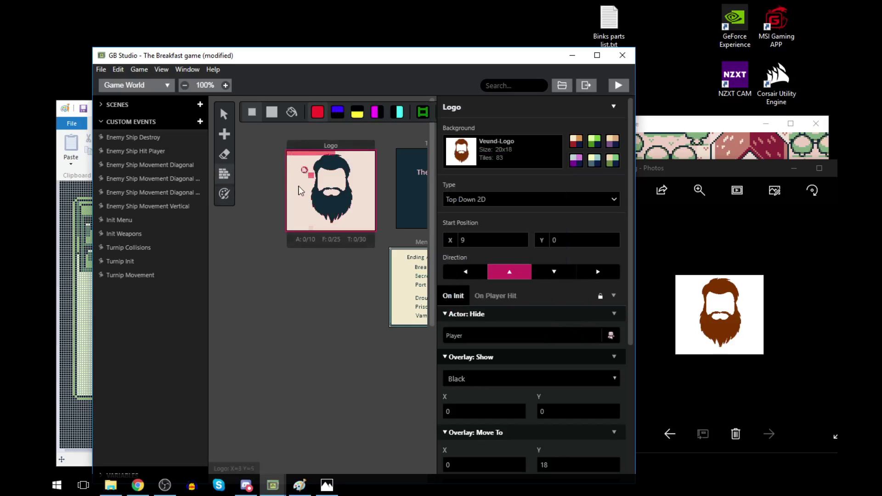
key("ctrl+z")
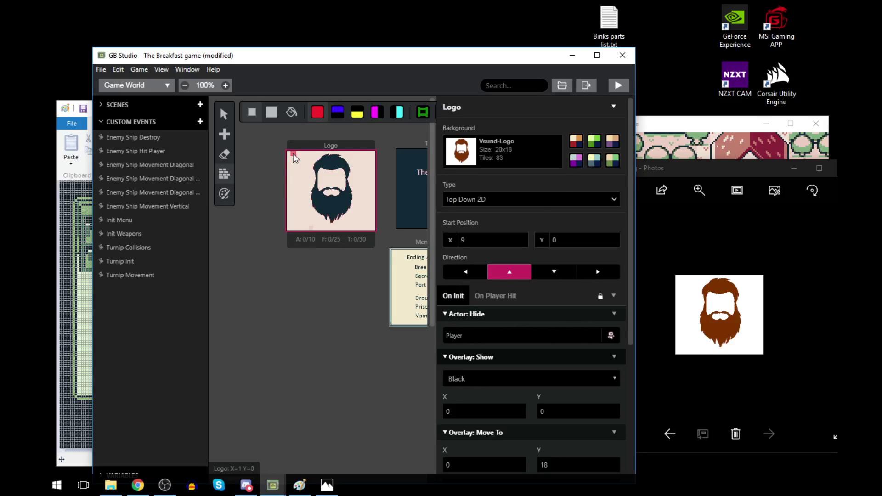
left_click(223, 195)
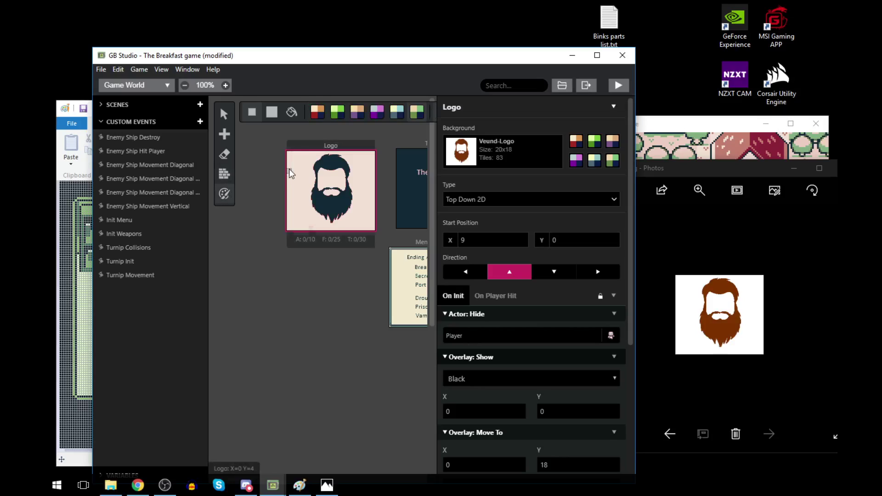
mouse_move(294, 159)
left_mouse_down()
mouse_move(363, 158)
mouse_move(308, 161)
mouse_move(317, 154)
left_mouse_up()
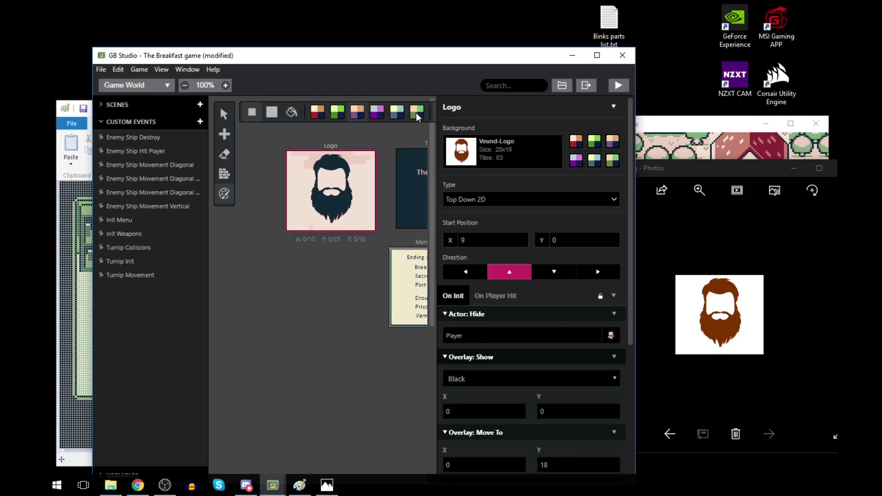
- Add a new custom palette and name it Logo
left_click(138, 84)
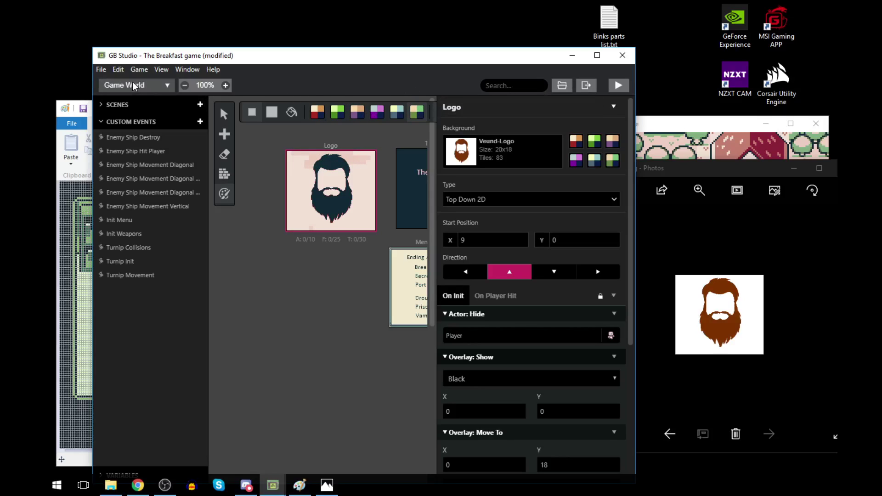
left_click(130, 173)
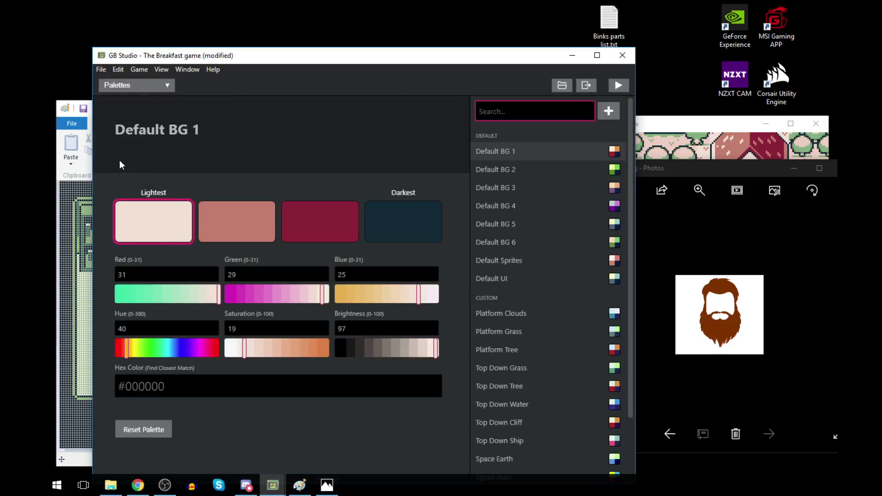
scroll(614, 131, "down", 1)
scroll(617, 127, "up", 1)
left_click(605, 109)
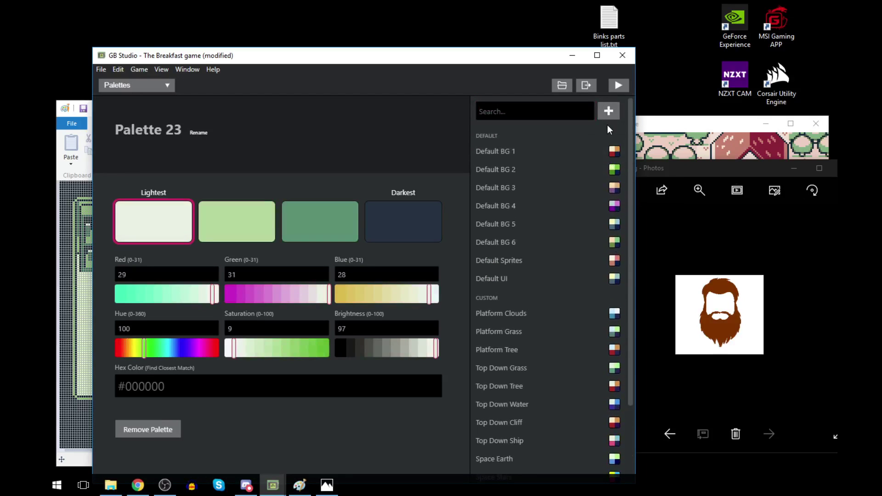
left_click(155, 131)
key("BackSpace")
key("BackSpace")
key("BackSpace")
key("BackSpace")
key("BackSpace")
key("BackSpace")
key("BackSpace")
key("BackSpace")
key("BackSpace")
type("Logo")
key("Return")
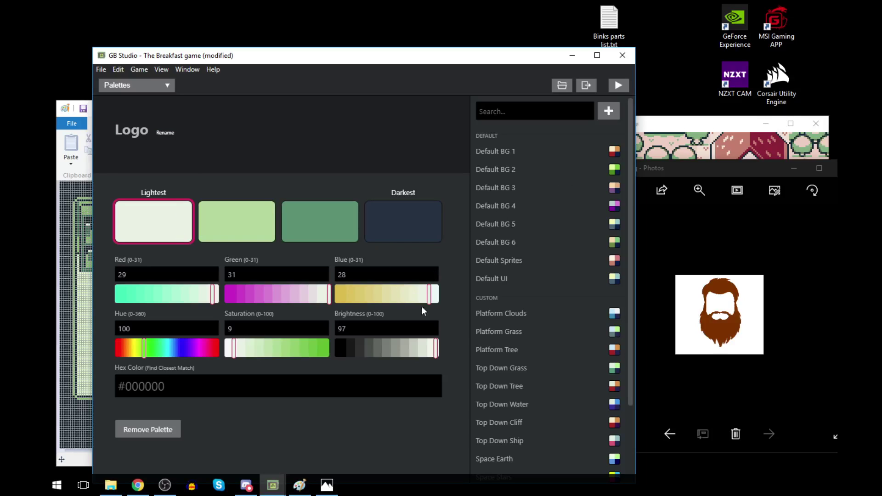
- Make the Logo palette's lightest colour pure white and set its third colour to red 27, green 6, blue 0
left_click_drag(233, 352, 224, 350)
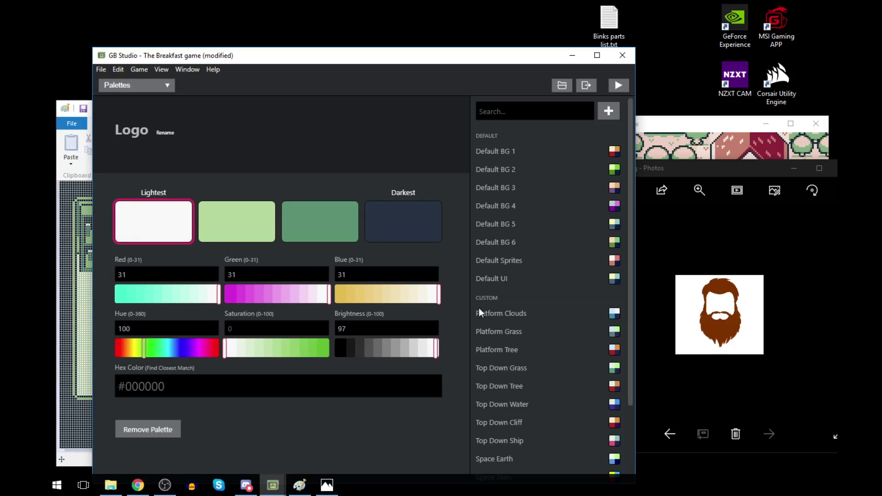
left_click_drag(434, 352, 456, 357)
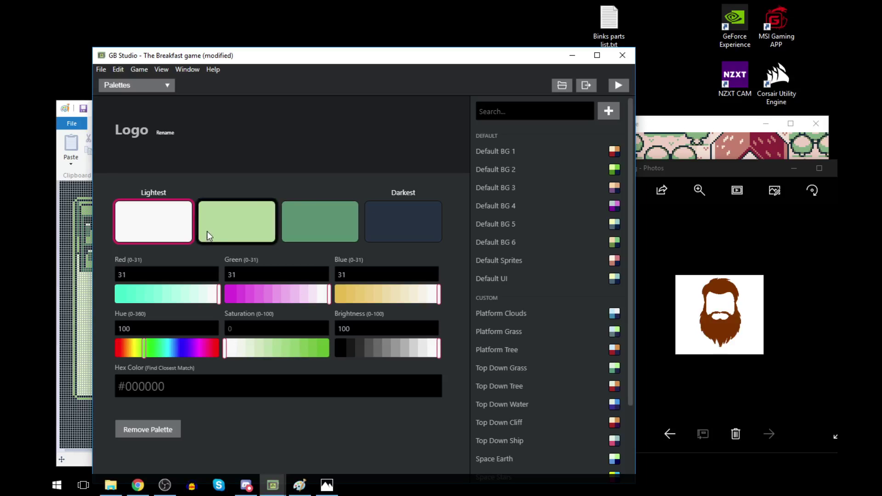
left_click(308, 226)
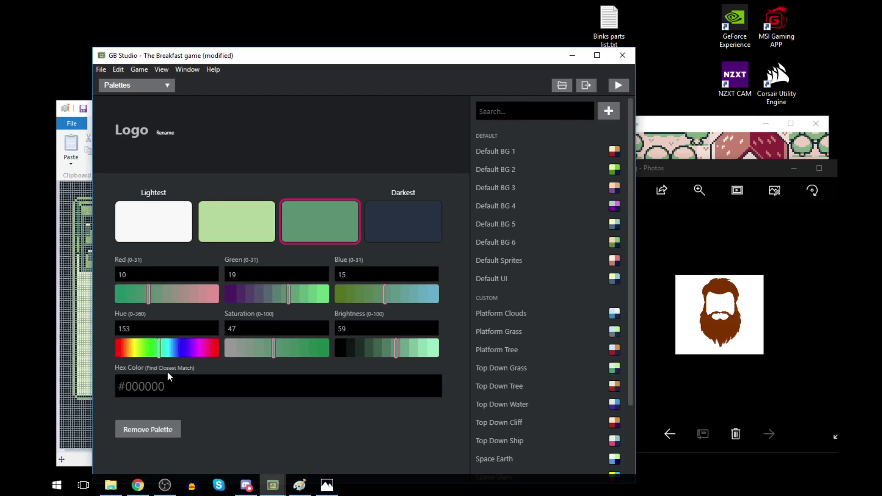
left_click_drag(161, 356, 126, 353)
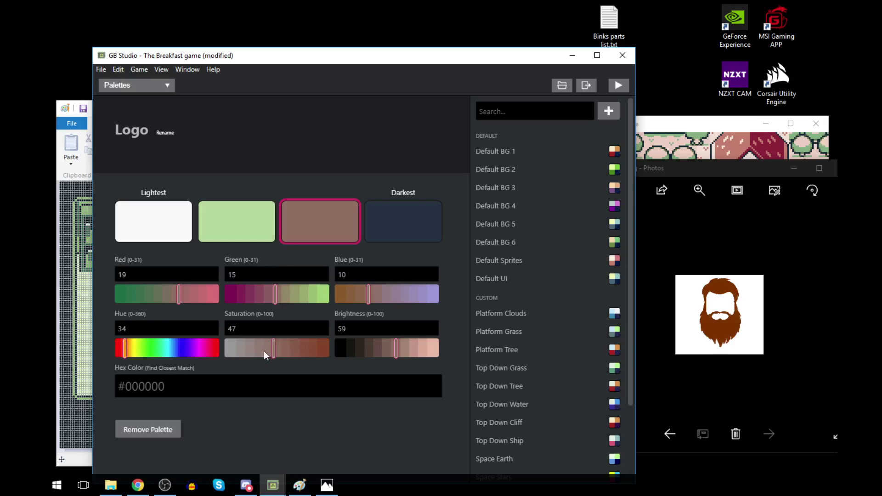
left_click_drag(273, 347, 328, 349)
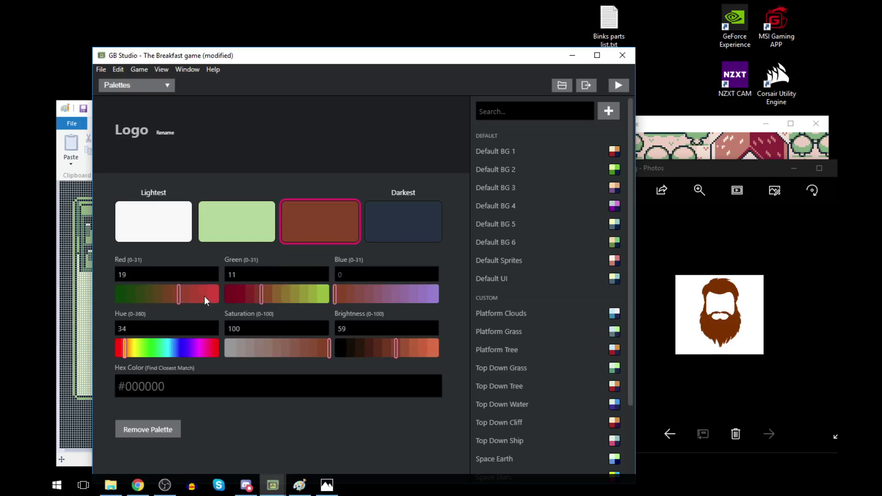
left_click_drag(178, 295, 204, 299)
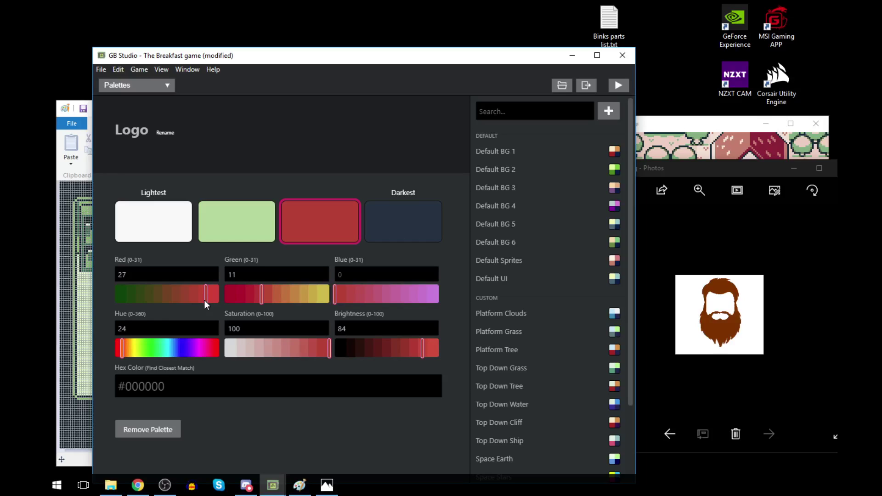
left_click_drag(263, 294, 244, 292)
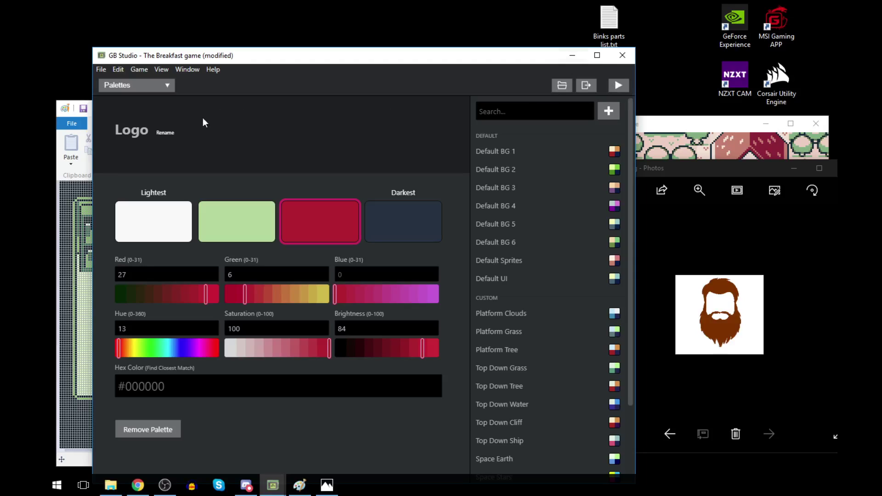
- Try to assign the Logo palette as the first background palette of the Logo scene in the game world
left_click(170, 85)
left_click(148, 102)
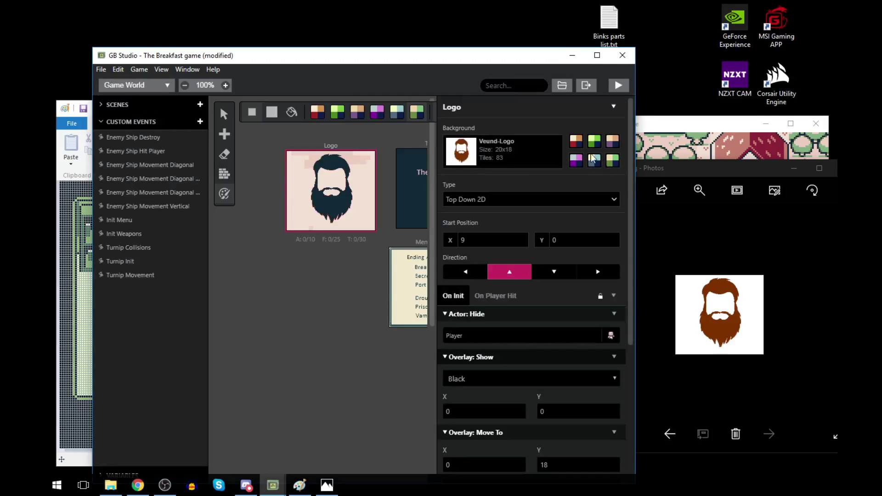
left_click(577, 148)
left_click_drag(581, 200, 580, 312)
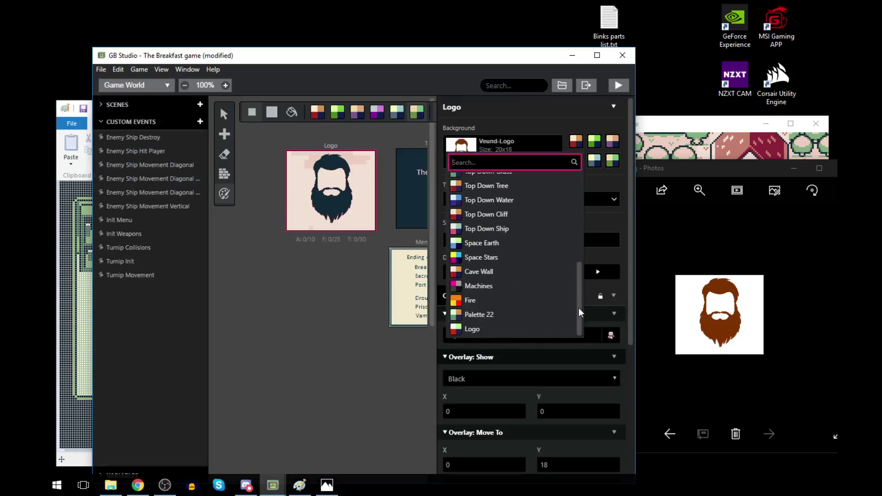
left_click(471, 329)
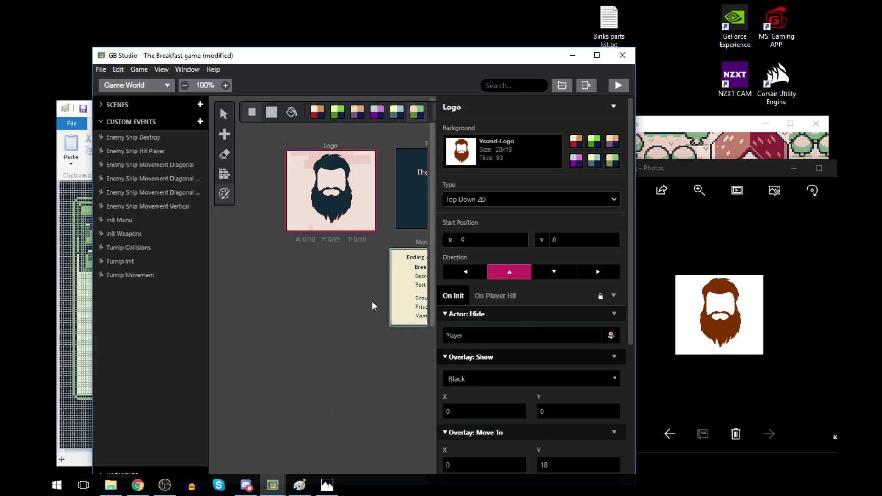
- Undo the recent changes until the palette painting on the Logo scene's background is removed
left_click(123, 70)
left_click(137, 97)
left_click(118, 70)
left_click(126, 84)
left_click(118, 70)
left_click(125, 81)
left_click(118, 70)
left_click(125, 81)
left_click(119, 70)
left_click(124, 80)
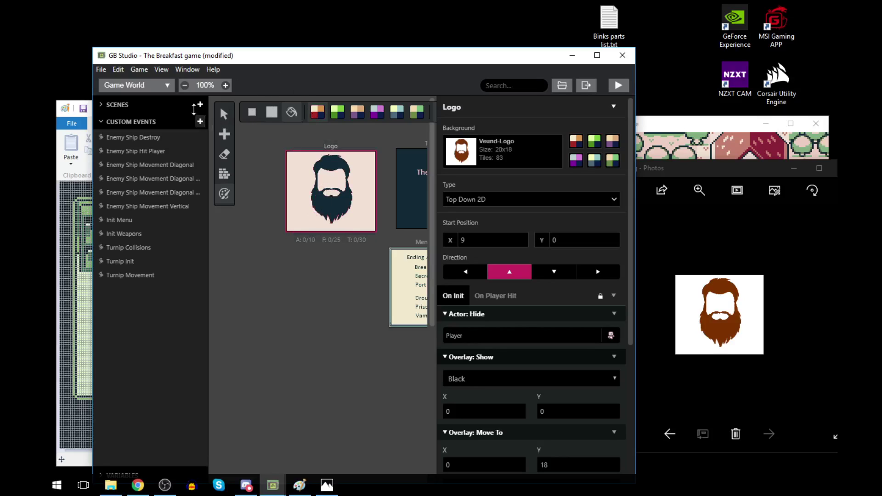
left_click(138, 85)
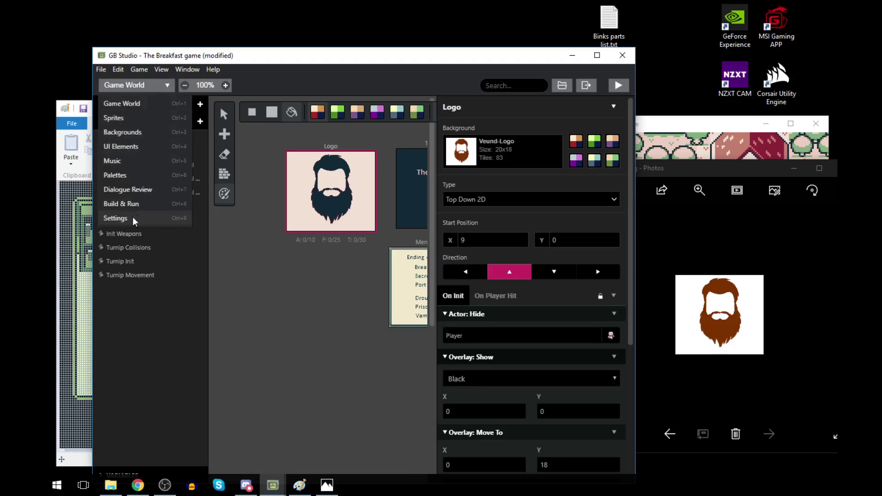
left_click(147, 218)
left_click(118, 70)
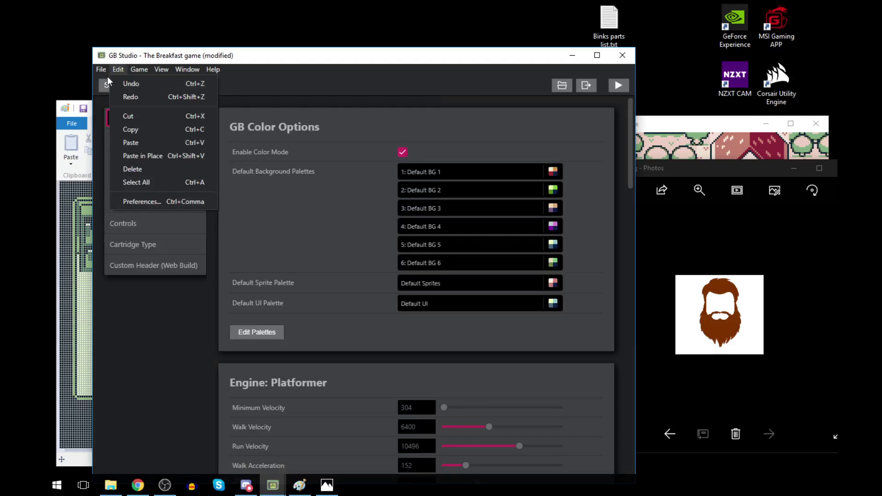
- Reopen the Logo palette and set the red value of its second colour to 22, matching the third colour
left_click(107, 84)
left_click(132, 175)
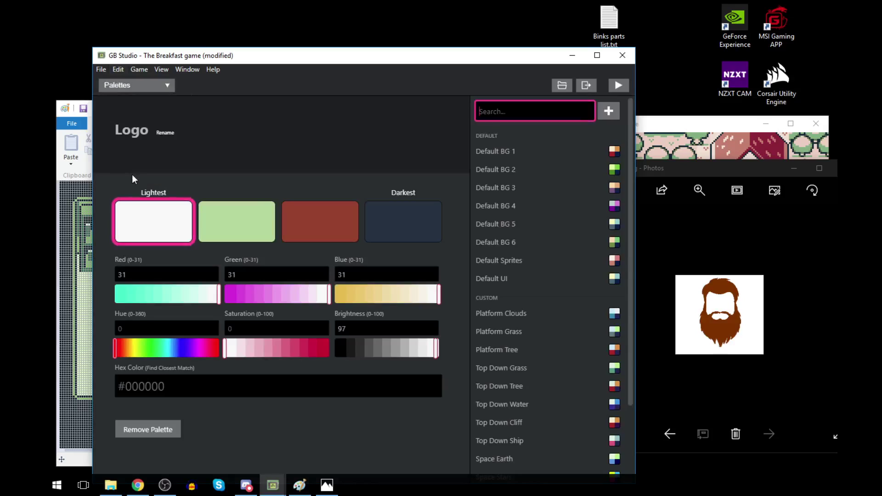
left_click(264, 225)
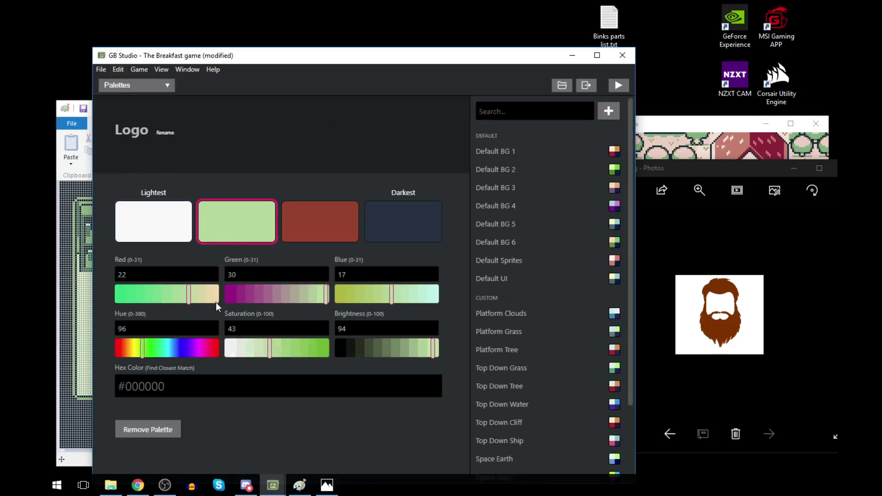
left_click(303, 231)
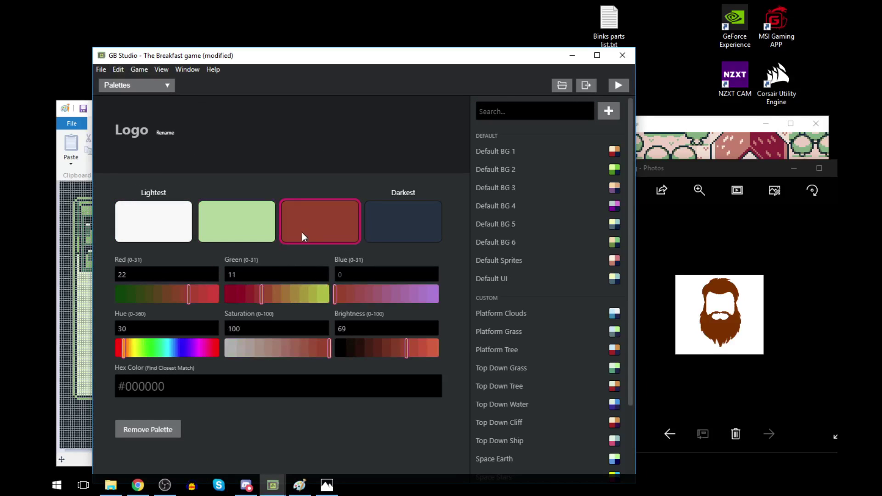
left_click(207, 232)
key("Tab")
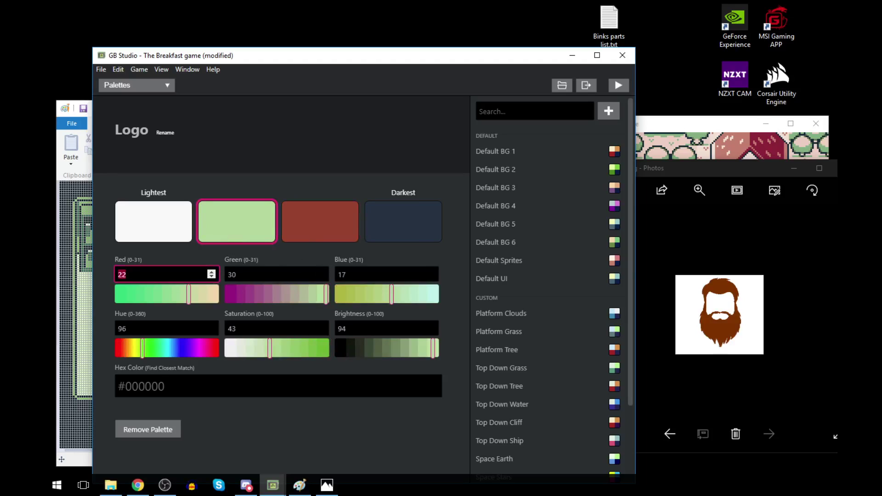
type("11")
left_click(330, 225)
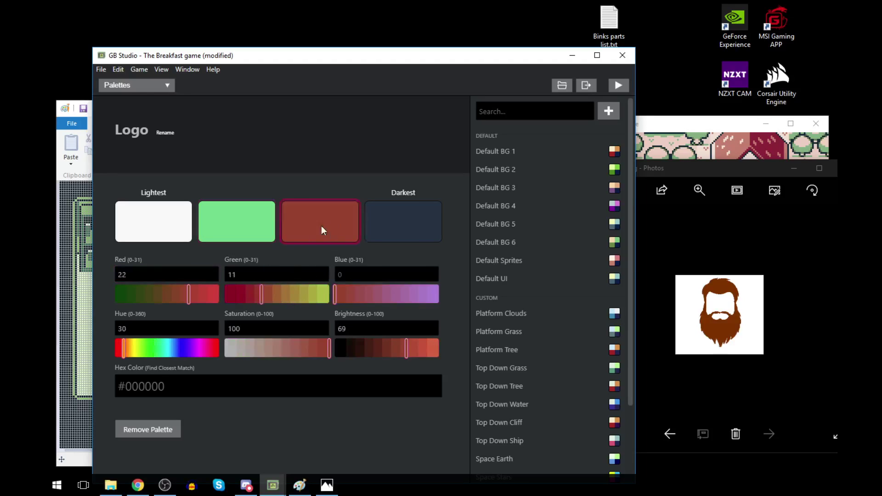
left_click(211, 241)
left_click(140, 274)
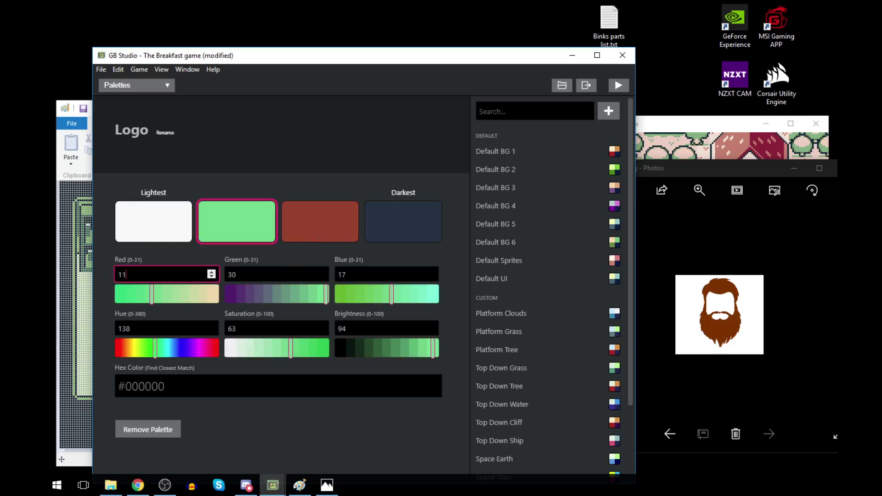
key("BackSpace")
key("BackSpace")
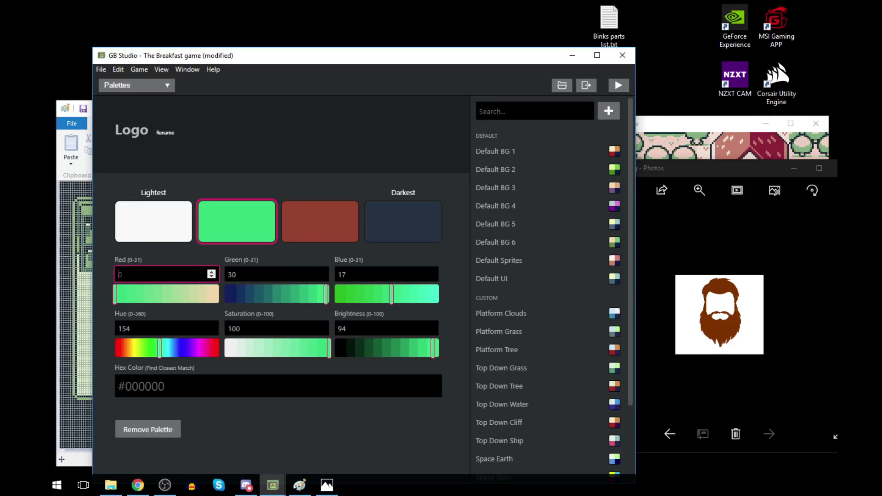
type("22")
- Set the second colour's green to 11 and blue to 0, and compare it with the third colour
left_click(235, 275)
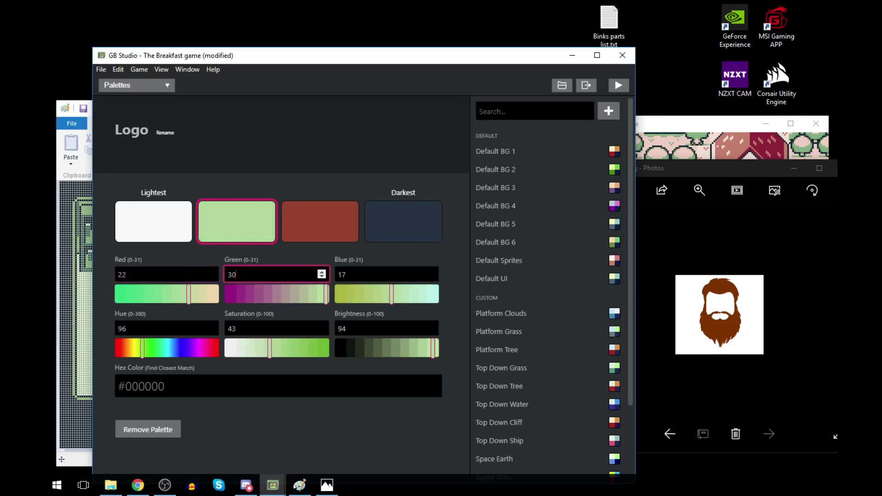
key("BackSpace")
type("11")
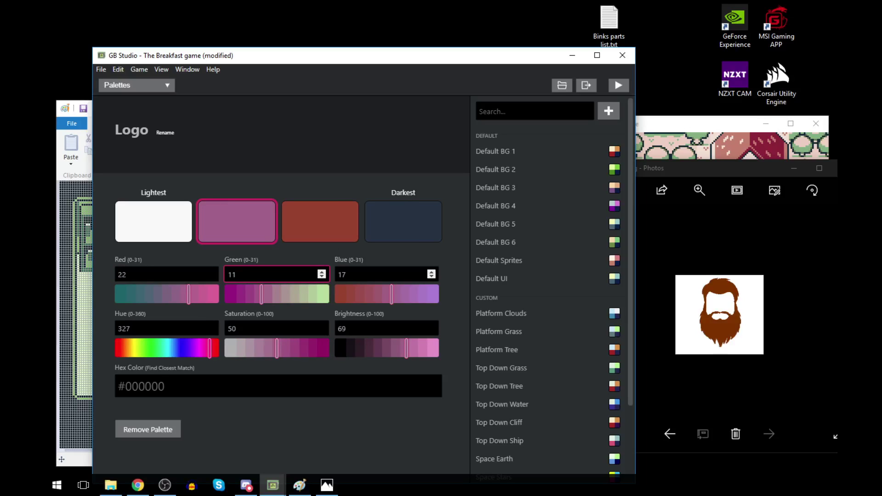
left_click(331, 241)
left_click(261, 227)
double_click(363, 270)
key("BackSpace")
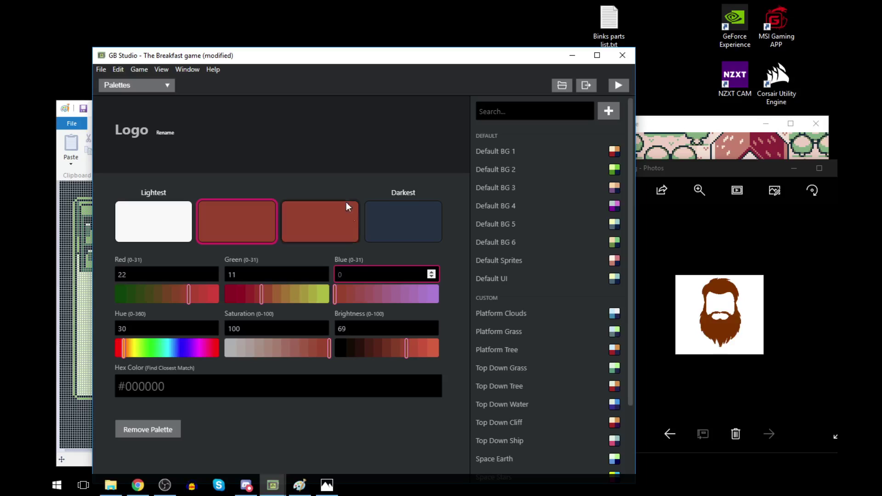
left_click(323, 209)
left_click(260, 219)
left_click(302, 227)
- Run the game to test the colours and return to the game world view
left_click(139, 69)
left_click(131, 85)
left_click(117, 82)
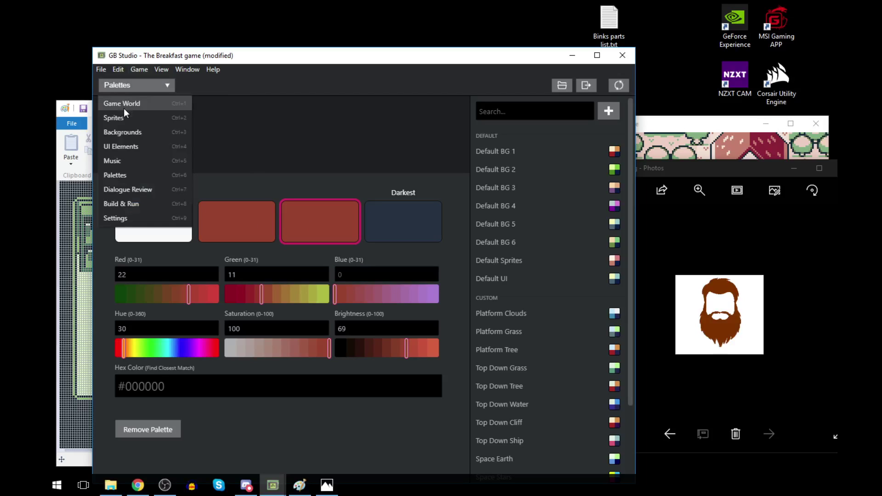
left_click(122, 104)
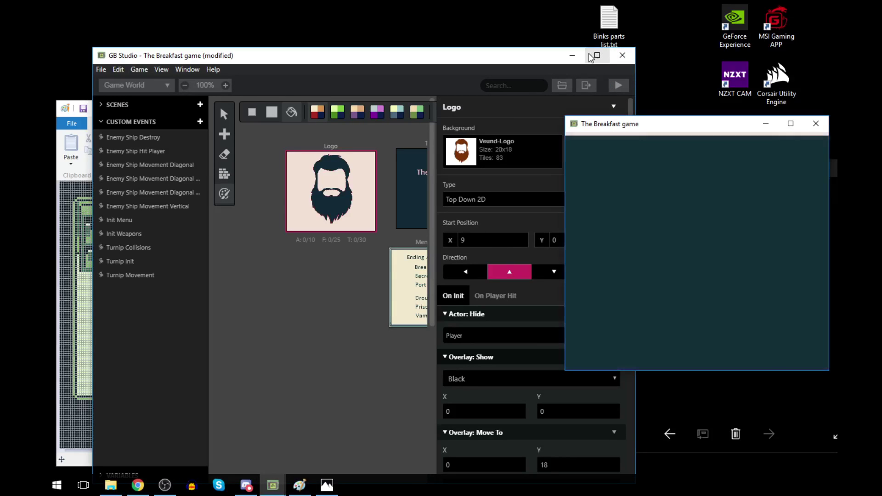
- Move the test game out of the way, maximise the editor window and save the project
left_click_drag(656, 127, 1, 143)
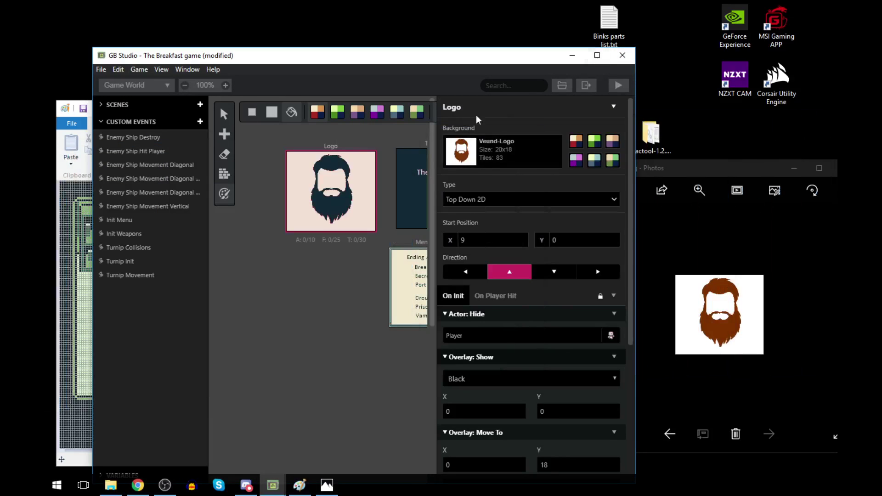
left_click(596, 56)
left_click_drag(355, 474, 434, 494)
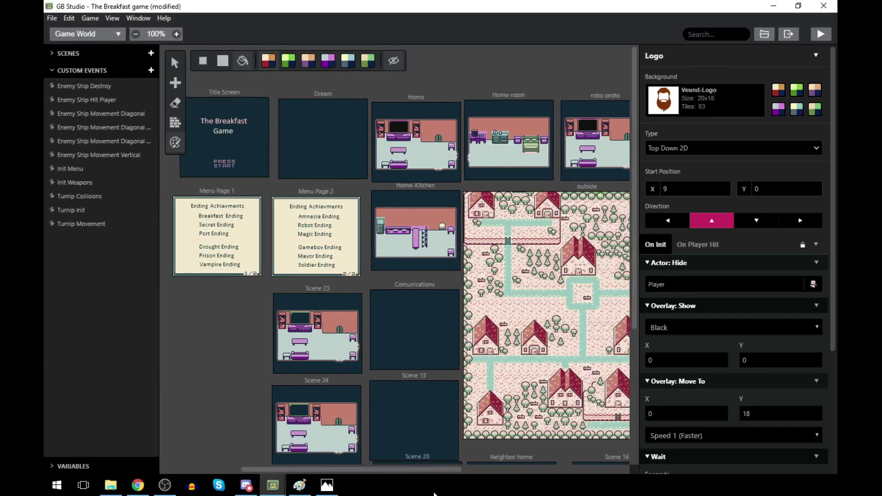
key("ctrl+s")
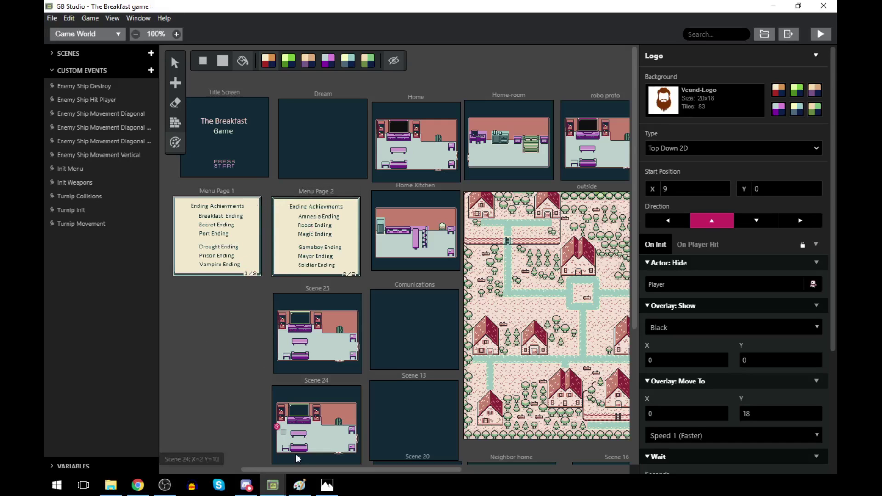
- Assign the Logo palette to the first background palette slot of the Logo scene
left_click_drag(307, 471, 225, 467)
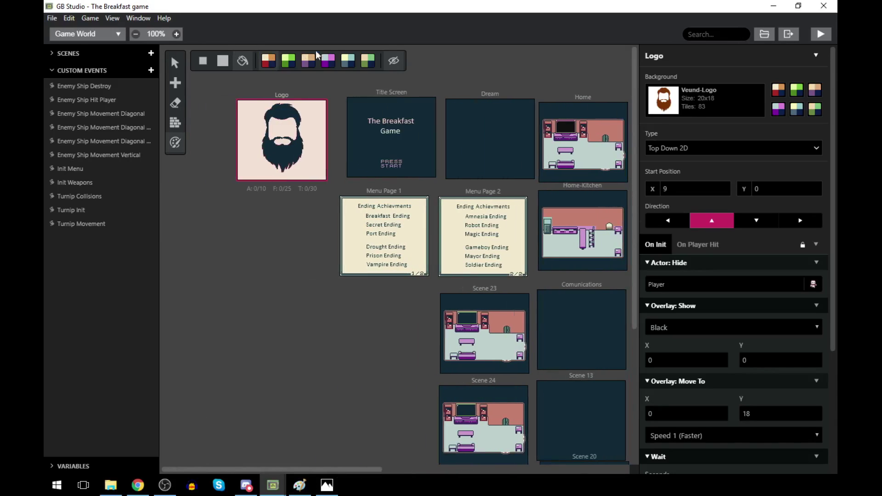
left_click(368, 67)
left_click(814, 109)
left_click(778, 109)
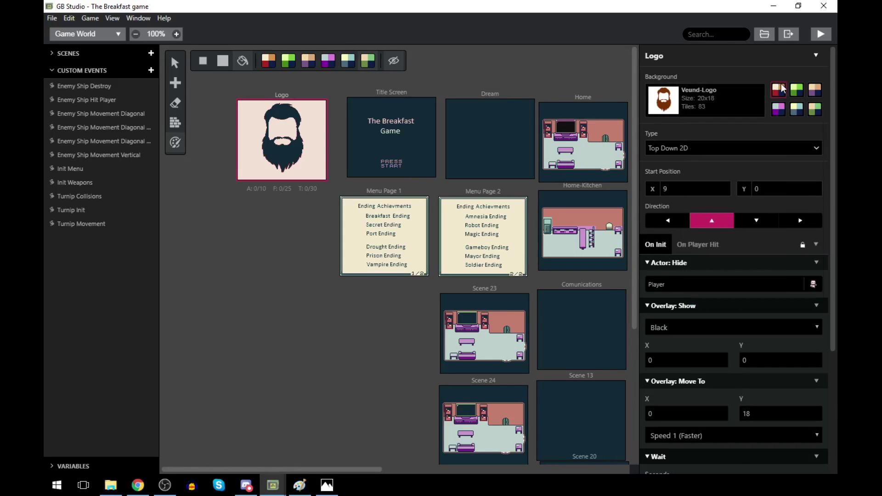
left_click(778, 109)
scroll(734, 200, "down", 5)
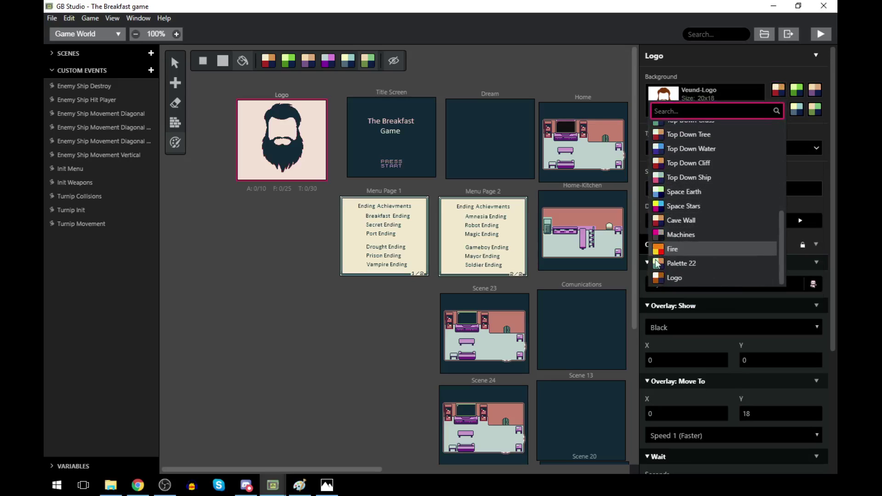
left_click(730, 277)
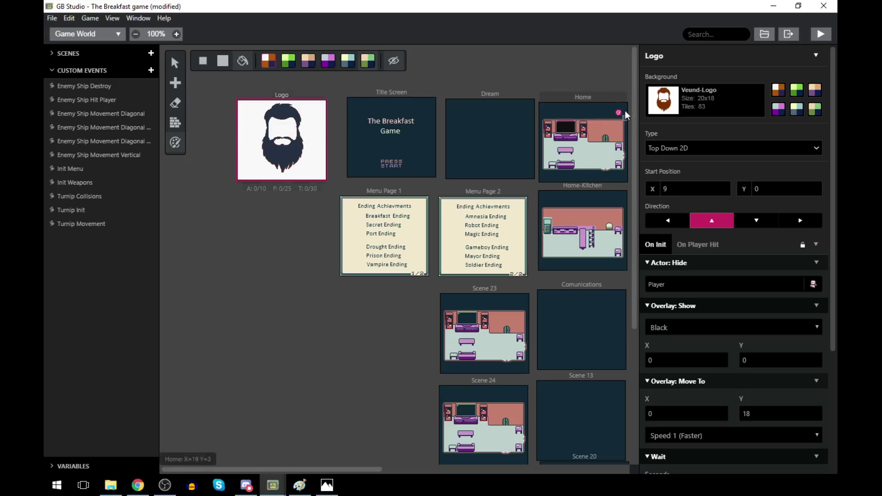
- Set the Logo palette's darkest colour to red 22, green 11 and blue 0, and return to the game world view
left_click(88, 35)
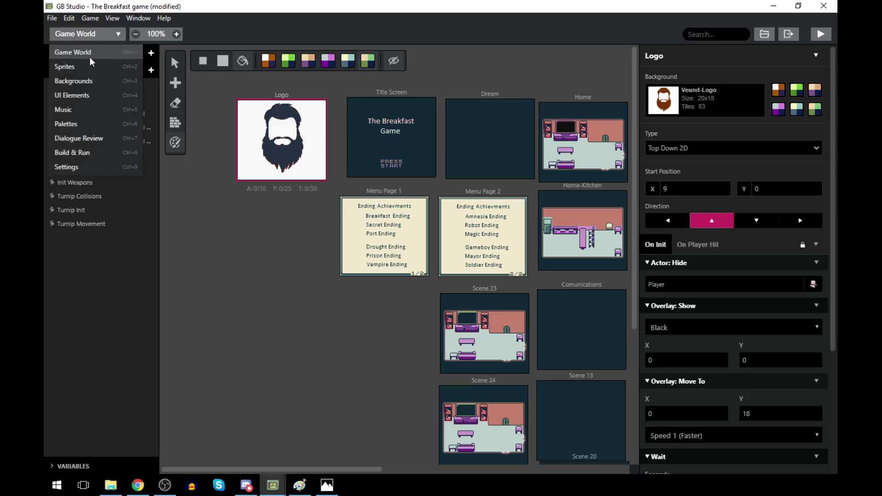
left_click(72, 123)
left_click(538, 162)
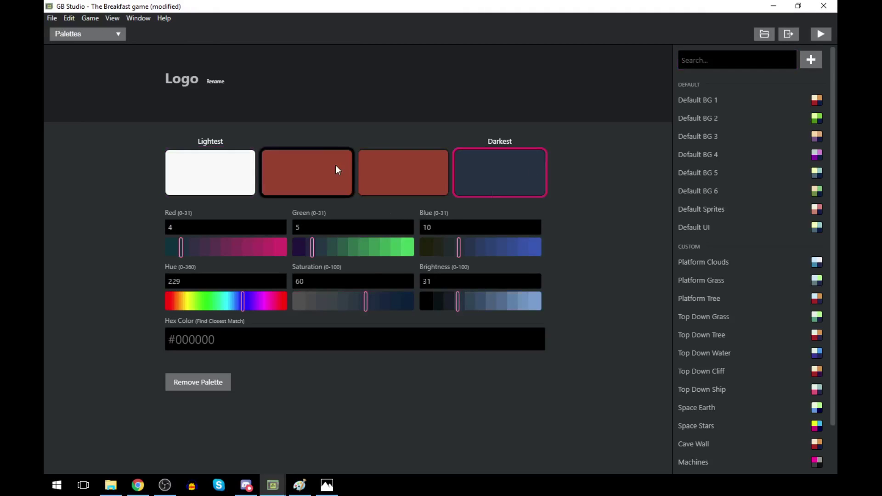
double_click(170, 227)
type("2")
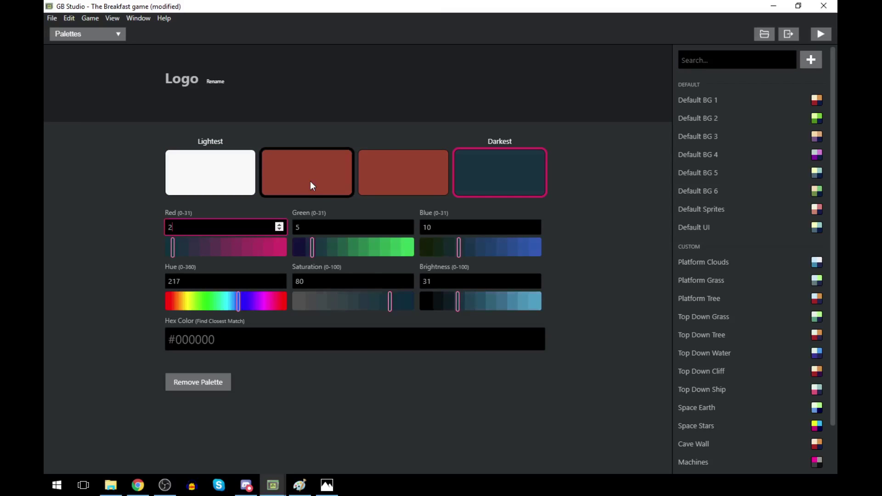
type("2")
key("Tab")
type("11")
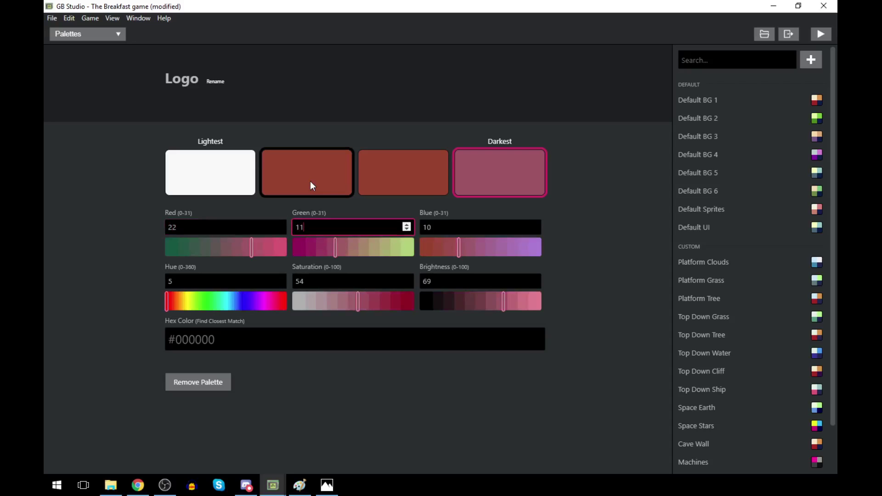
key("Tab")
key("BackSpace")
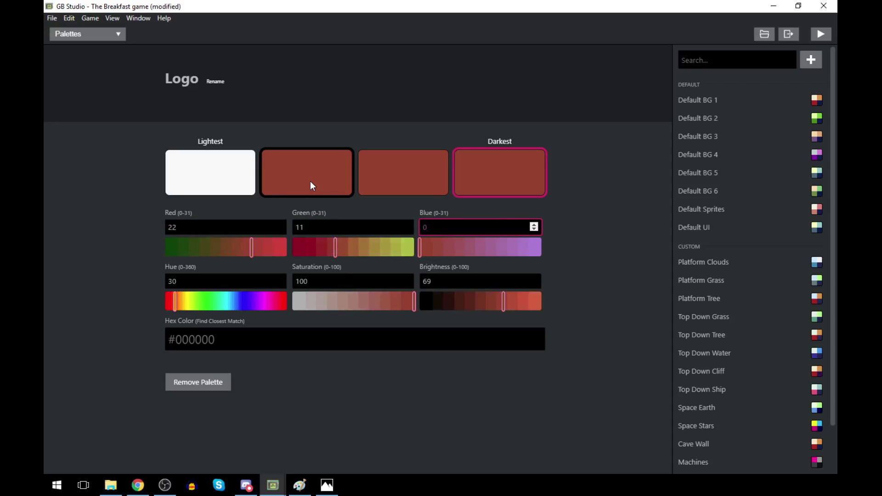
left_click(580, 182)
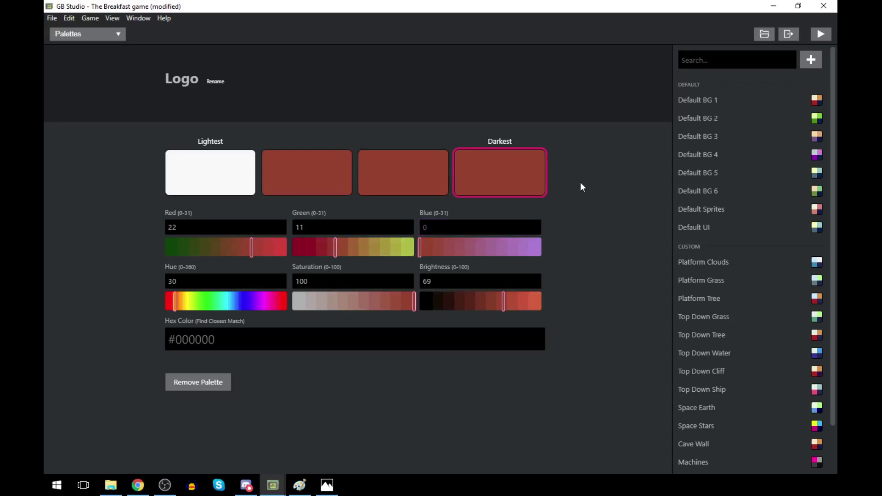
left_click(87, 31)
left_click(76, 55)
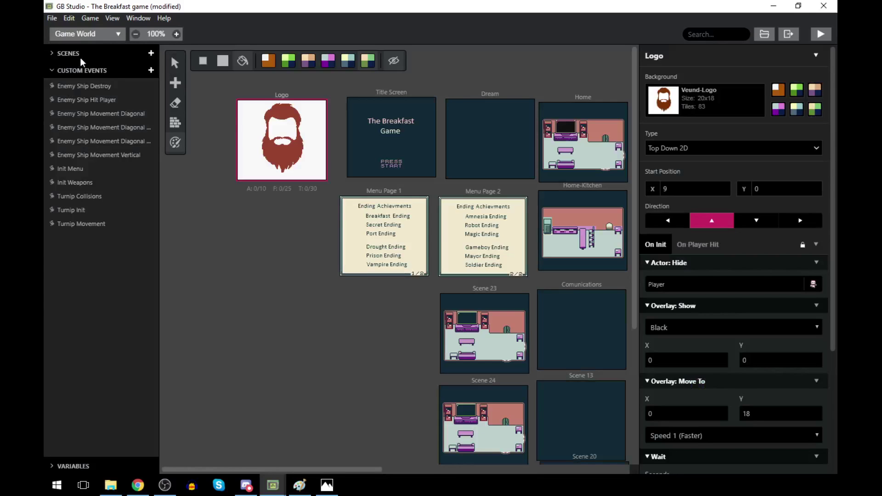
- Reopen the Logo palette and turn its second colour black by lowering the brightness to 0
left_click(81, 31)
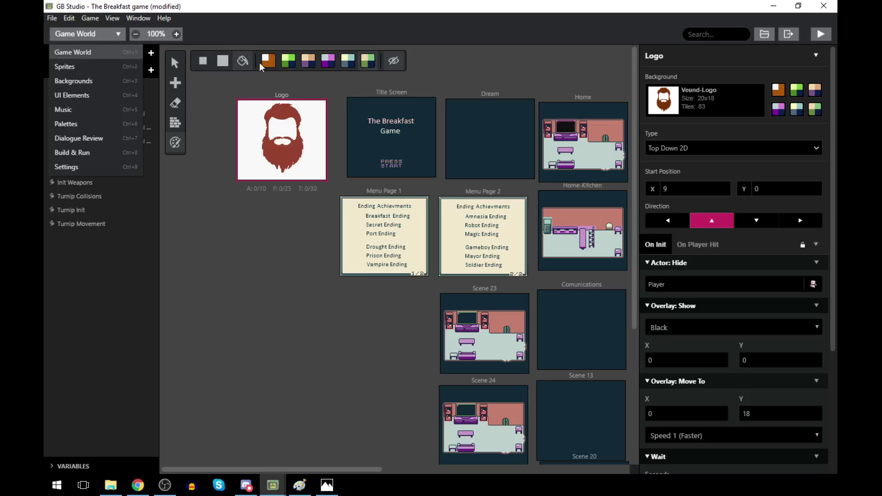
left_click(76, 86)
left_click(88, 18)
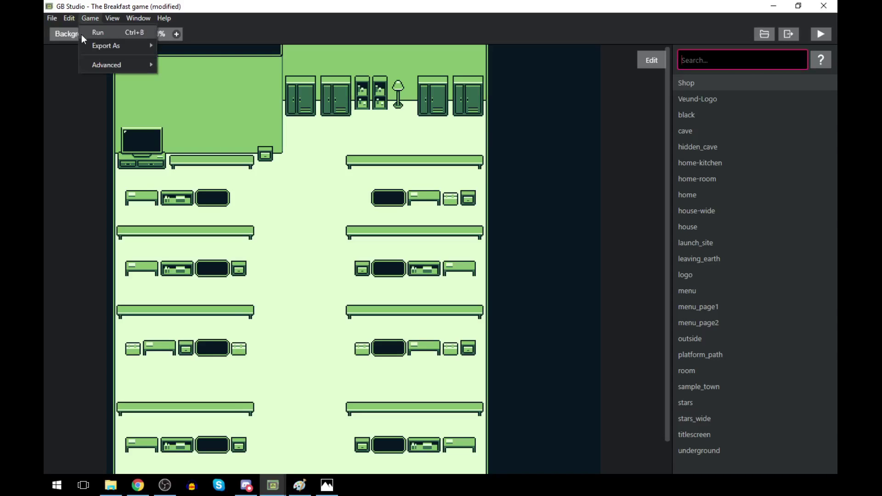
left_click(68, 32)
left_click(73, 120)
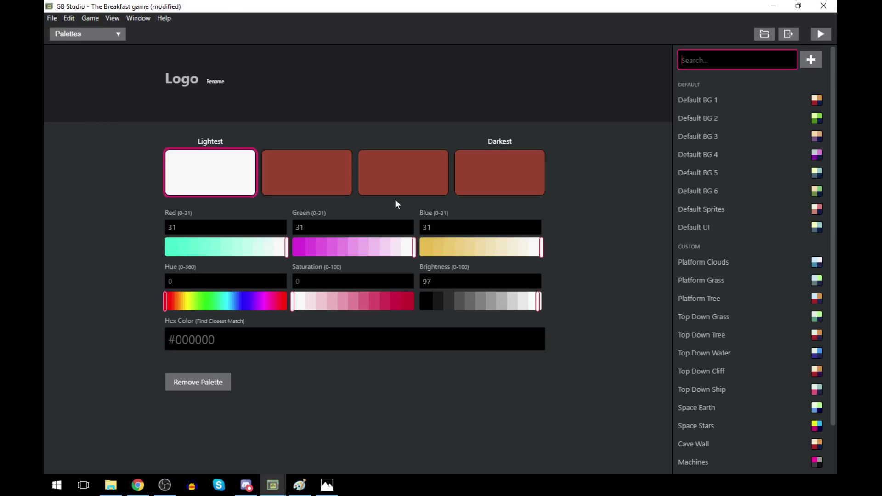
left_click(298, 168)
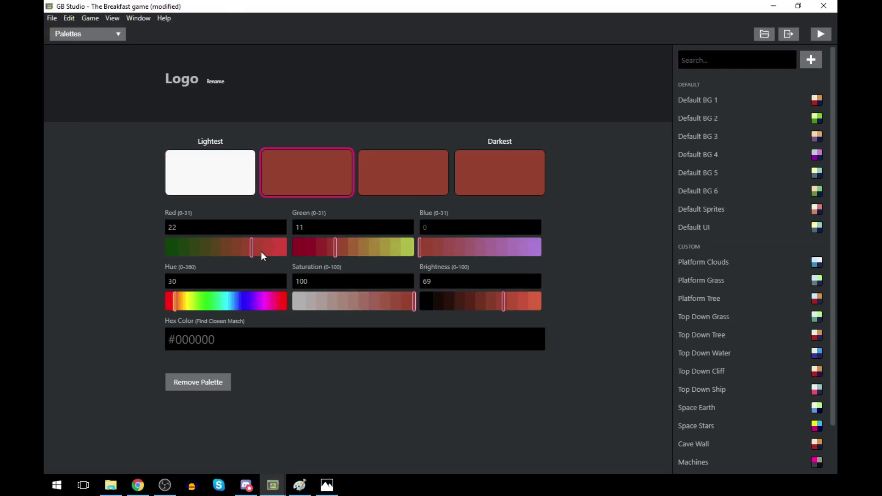
left_click_drag(506, 300, 387, 300)
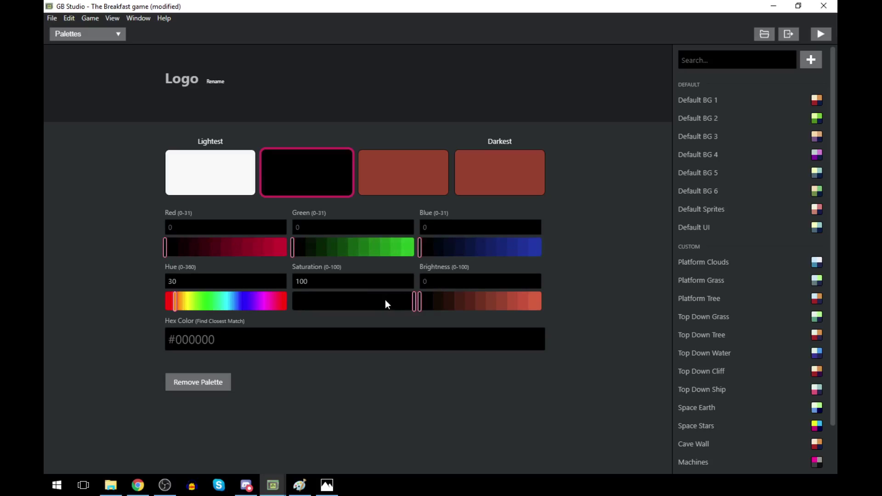
- Return to the game world view to check the second colour's effect on the Logo scene
left_click(77, 34)
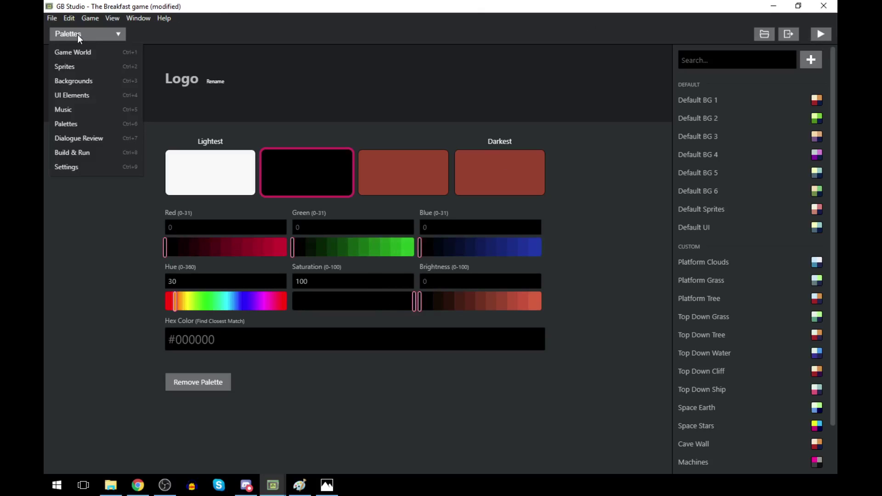
left_click(53, 17)
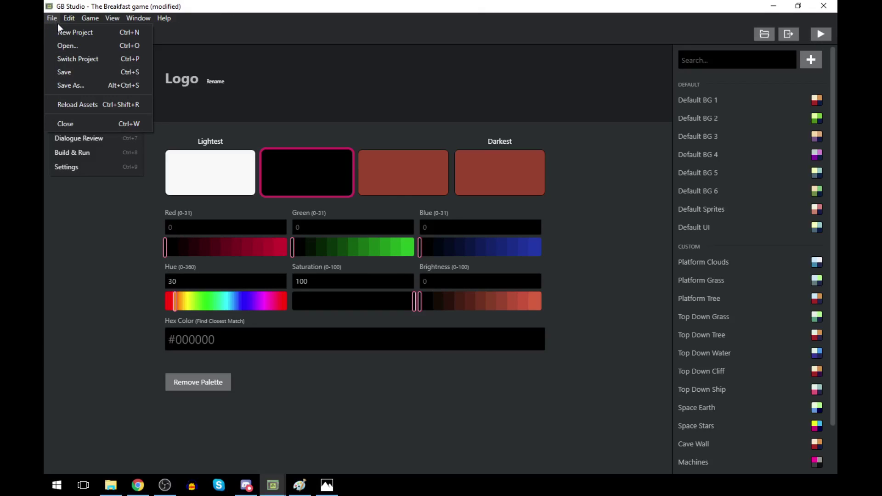
left_click(49, 8)
left_click(147, 3)
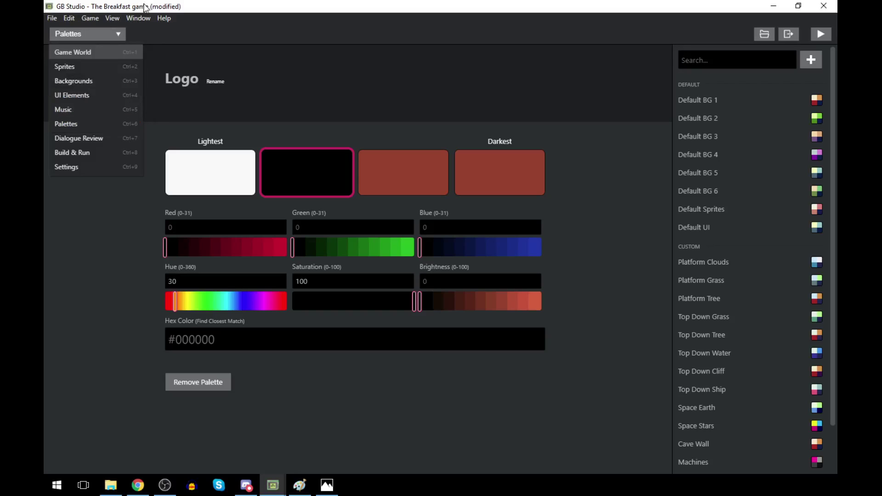
left_click(66, 35)
left_click(76, 34)
left_click(78, 53)
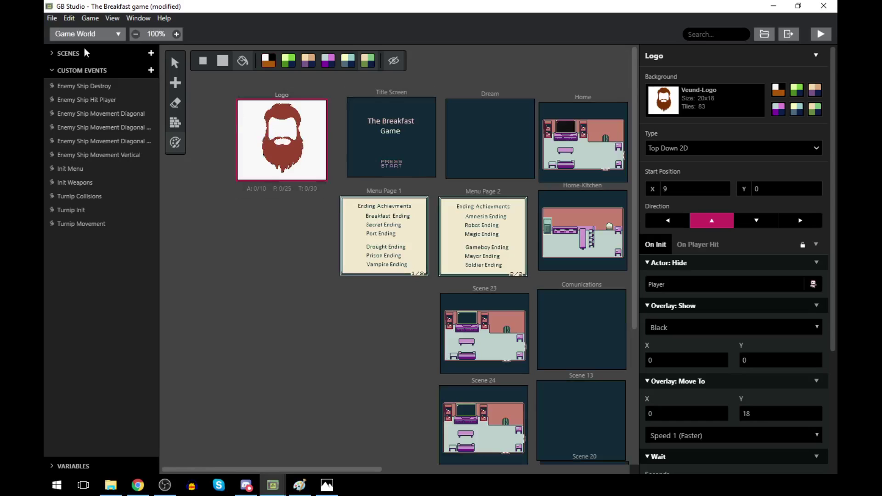
- Try black as the Logo palette's third colour with brightness 0, and check it on the Logo scene
left_click(82, 34)
left_click(76, 122)
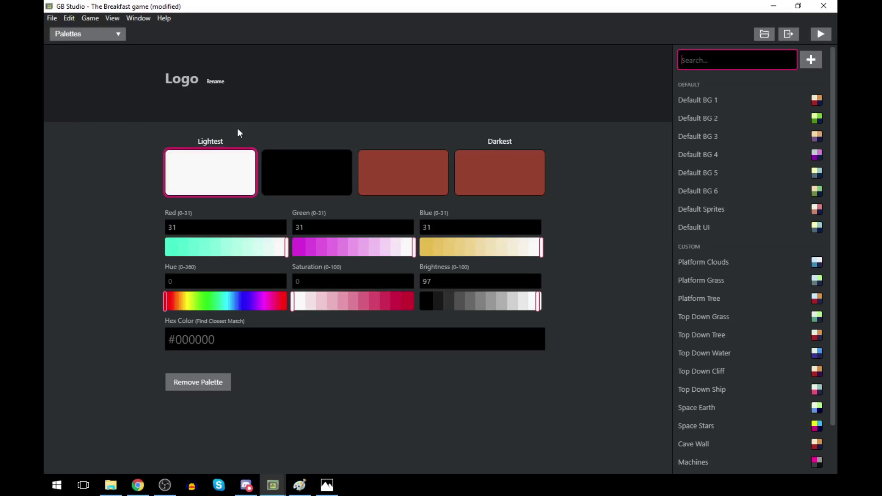
left_click(392, 188)
left_click_drag(503, 304, 419, 303)
left_click(66, 29)
left_click(67, 55)
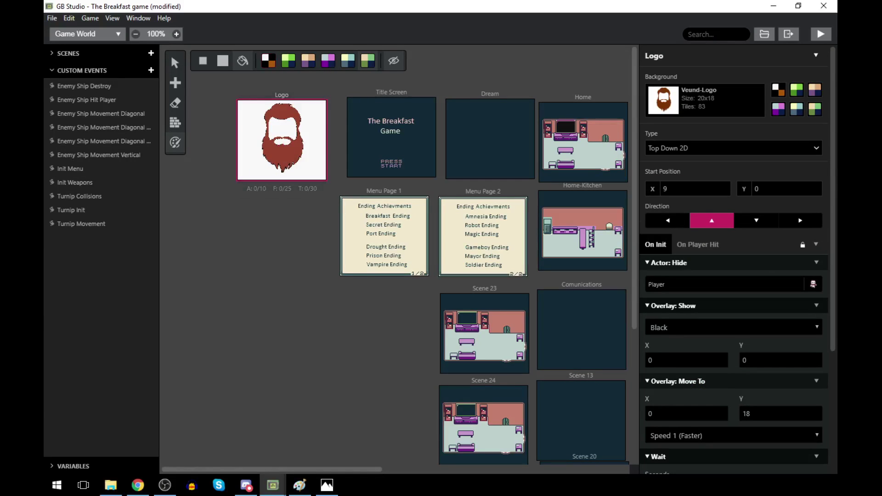
- Recolour the Logo palette's third colour to dark brown with red 12, green 8, blue 0 and brightness 38
left_click(53, 32)
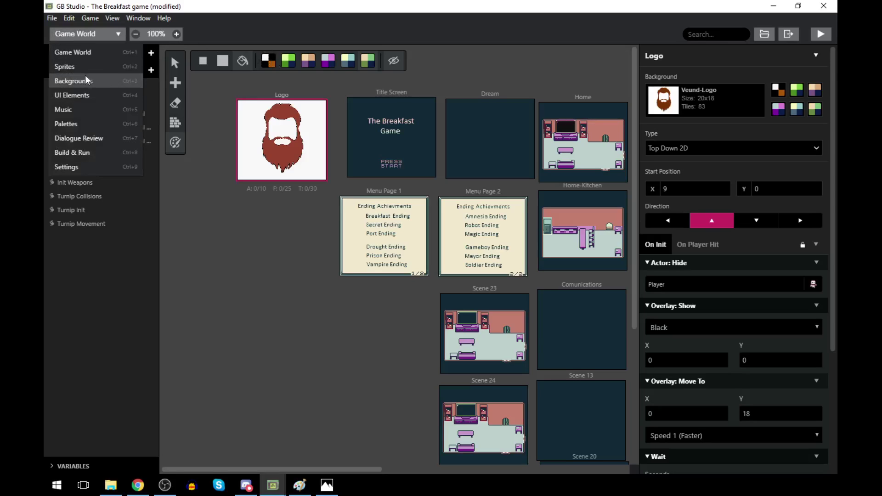
left_click(82, 124)
left_click(394, 168)
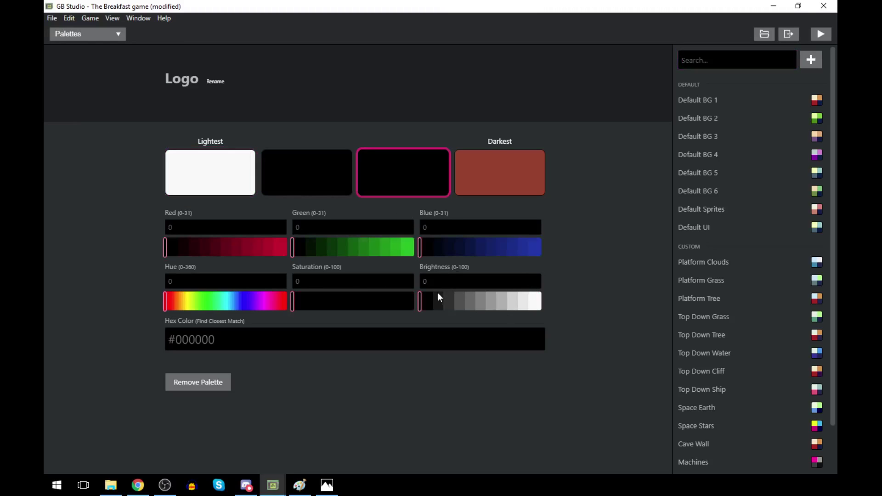
left_click_drag(418, 307, 529, 311)
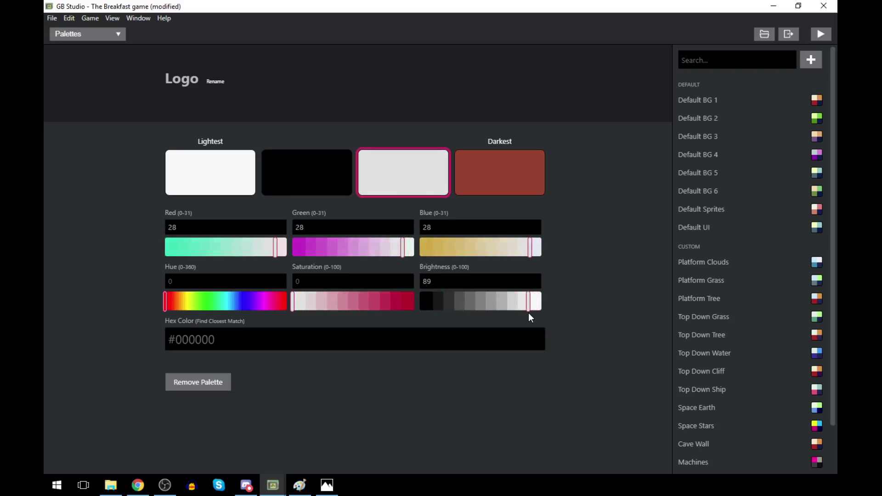
left_click_drag(529, 247, 333, 249)
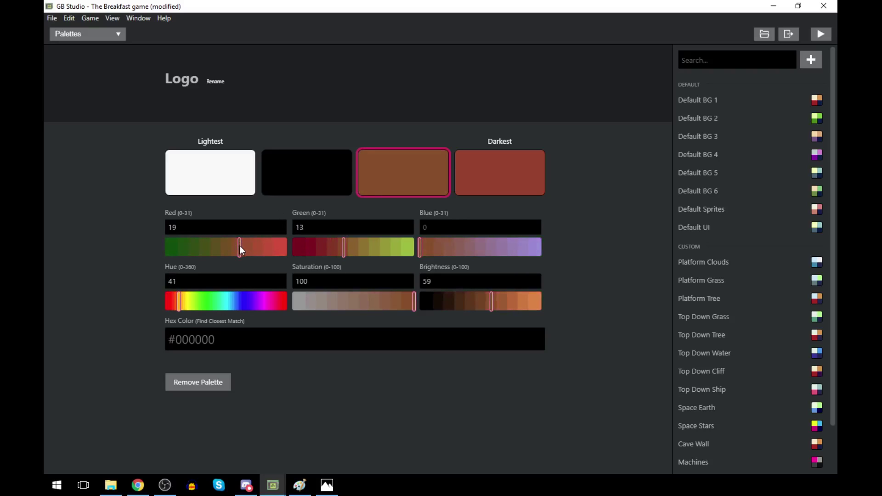
left_click_drag(491, 304, 464, 302)
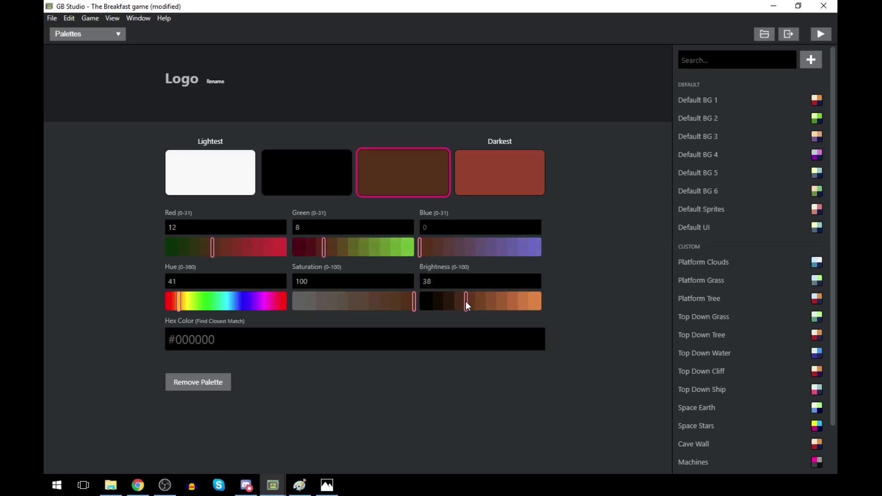
- Return to the game world view, run the game to test the Logo colours and close the test window
left_click(92, 30)
left_click(72, 53)
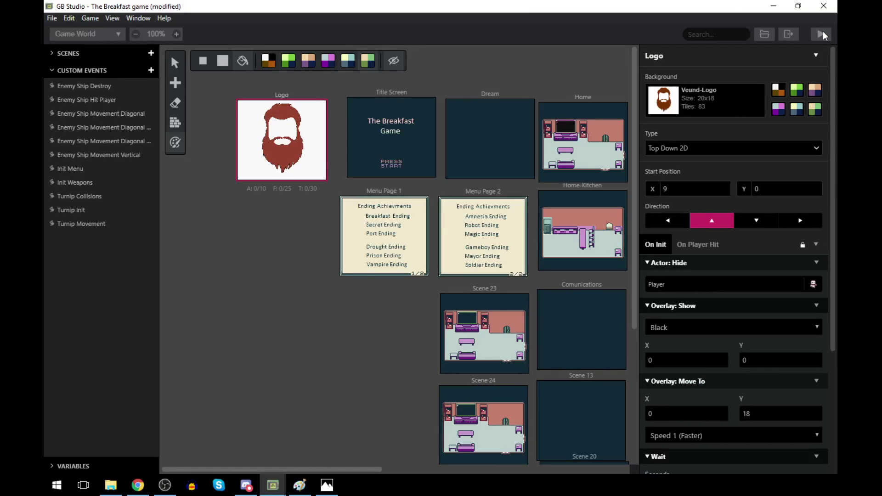
left_click_drag(290, 138, 506, 115)
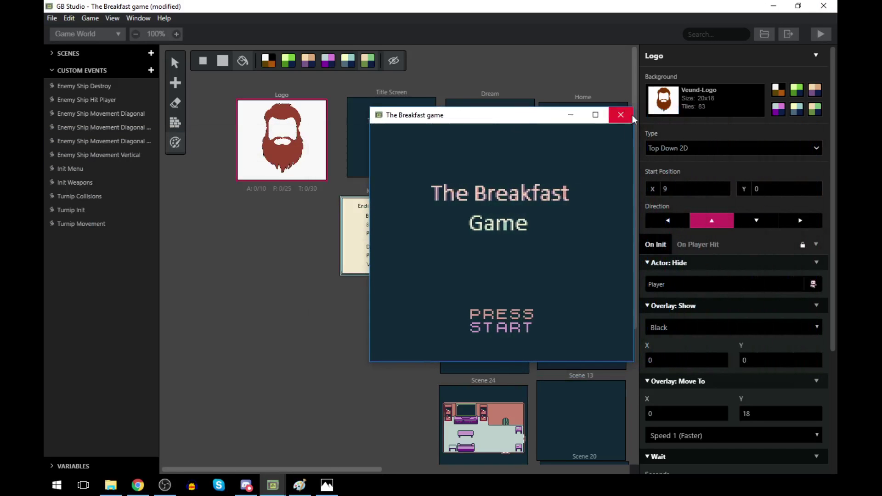
left_click(620, 115)
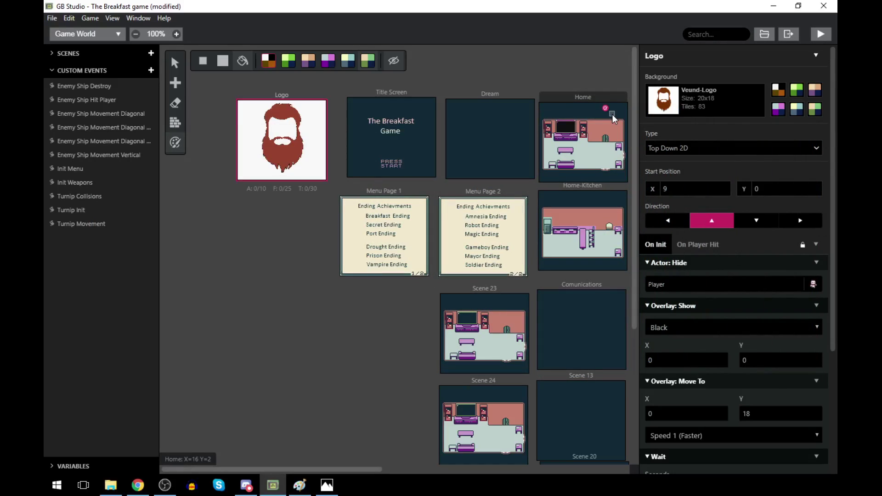
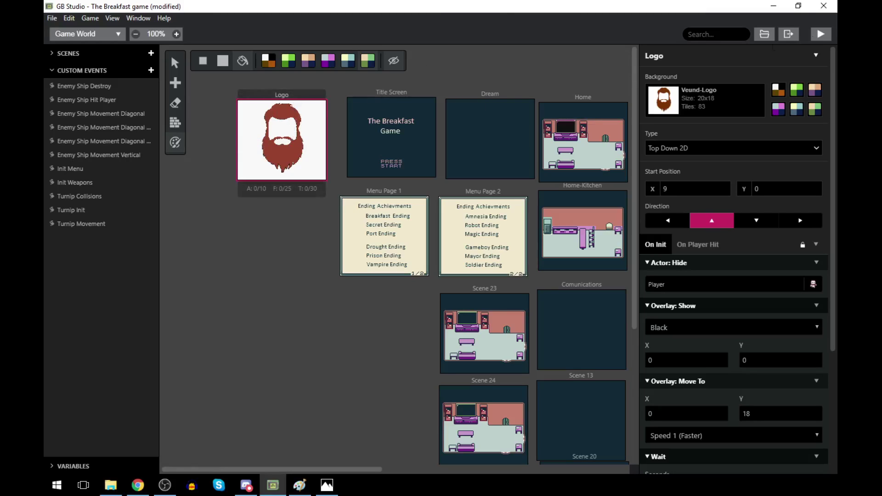
- Run the game to watch the Logo scene play through to the title screen, and close the test window
left_click(821, 34)
mouse_move(287, 489)
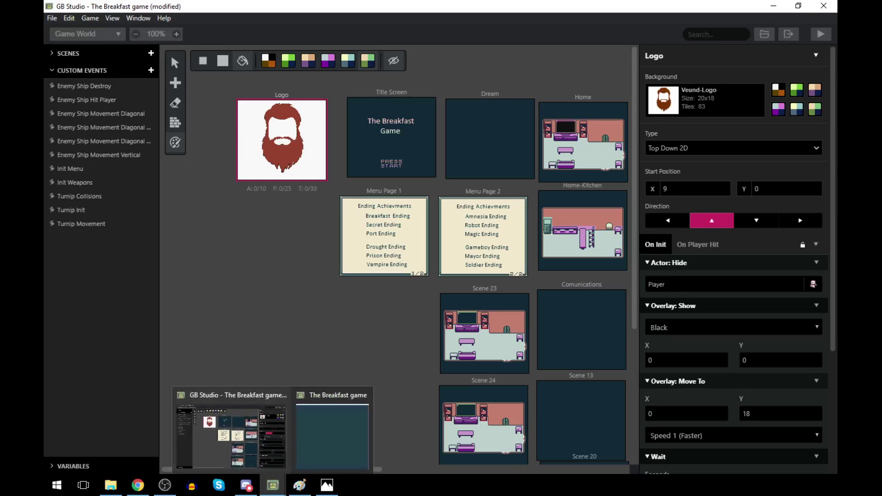
left_click_drag(521, 133, 418, 136)
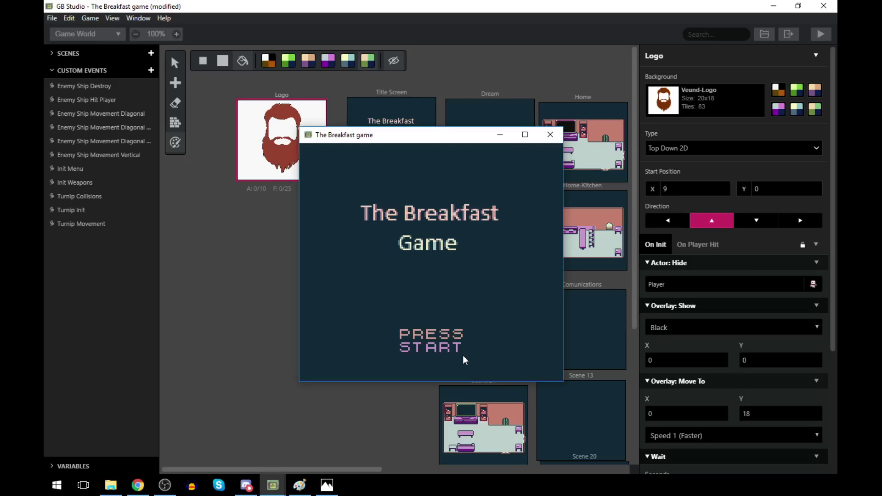
left_click(546, 132)
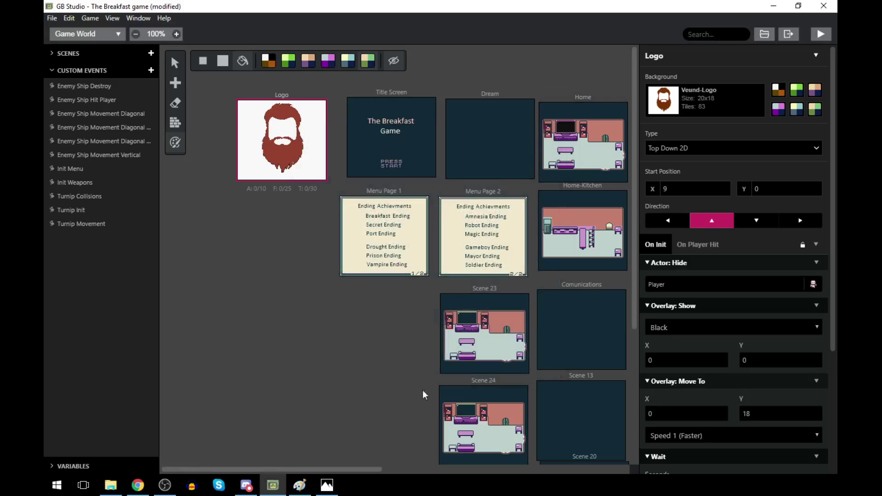
- Look over all the scenes across the game world to review their colours, with no scene selected
left_click_drag(343, 469, 544, 468)
scroll(542, 371, "down", 3)
scroll(443, 450, "down", 1)
scroll(424, 463, "up", 2)
scroll(589, 389, "down", 2)
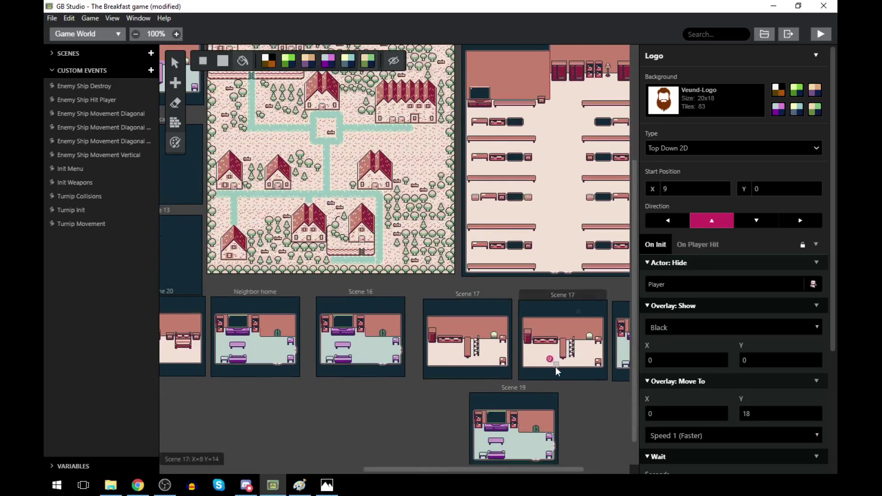
left_click_drag(445, 469, 291, 457)
scroll(327, 382, "up", 1)
scroll(327, 381, "up", 3)
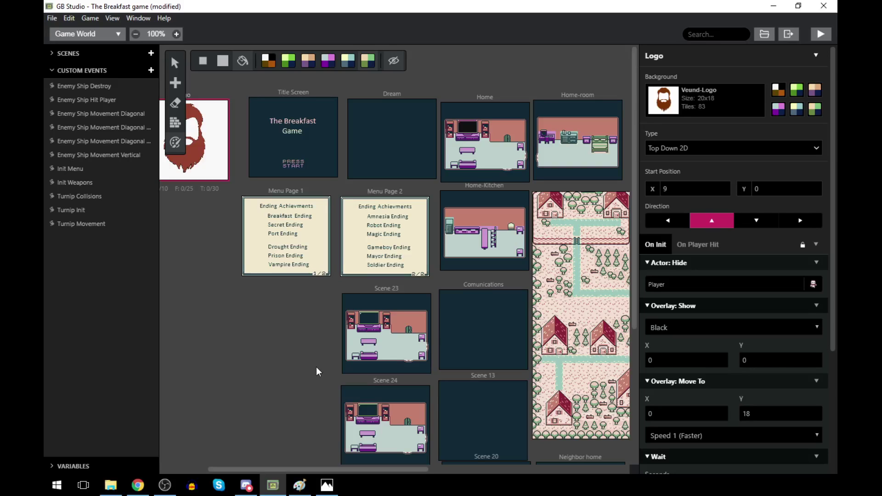
left_click(92, 35)
left_click(294, 88)
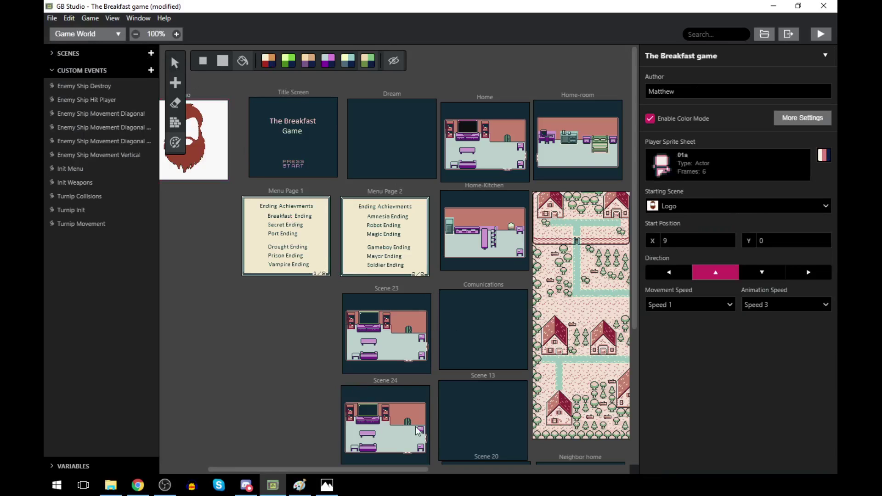
left_click_drag(336, 470, 603, 481)
scroll(588, 390, "down", 4)
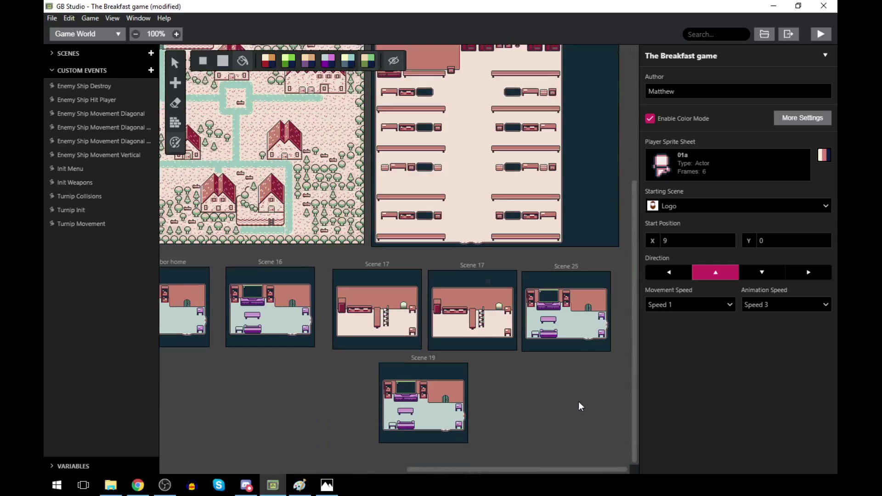
left_click_drag(545, 470, 283, 468)
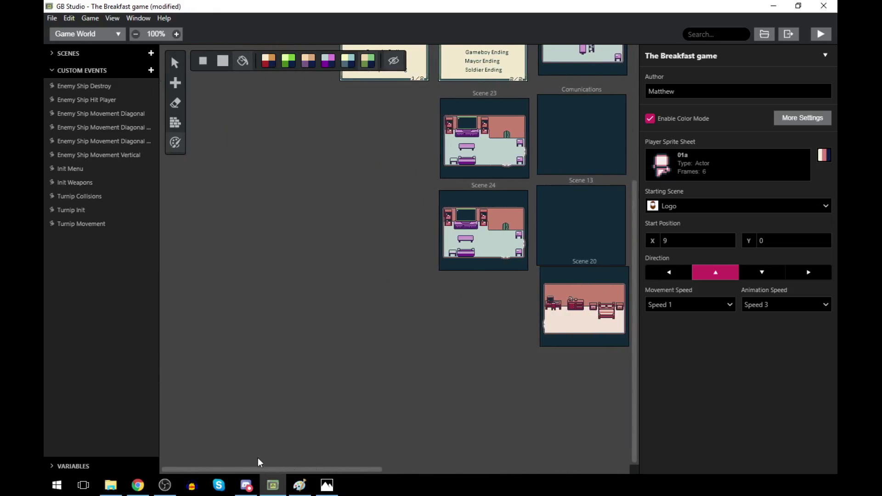
key("alt+Tab")
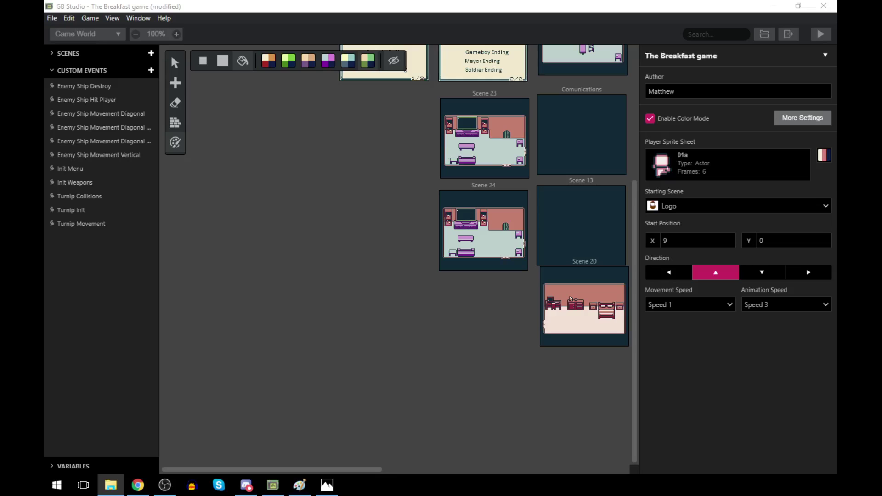
left_click(247, 486)
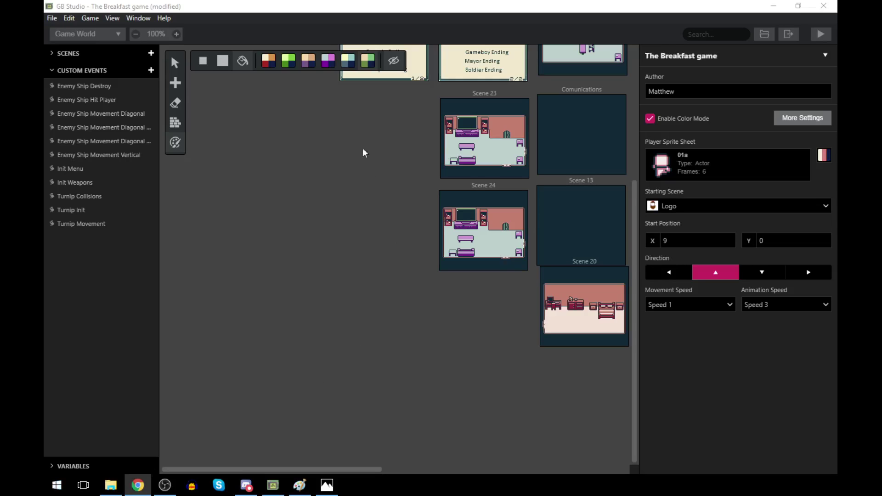
scroll(337, 220, "up", 4)
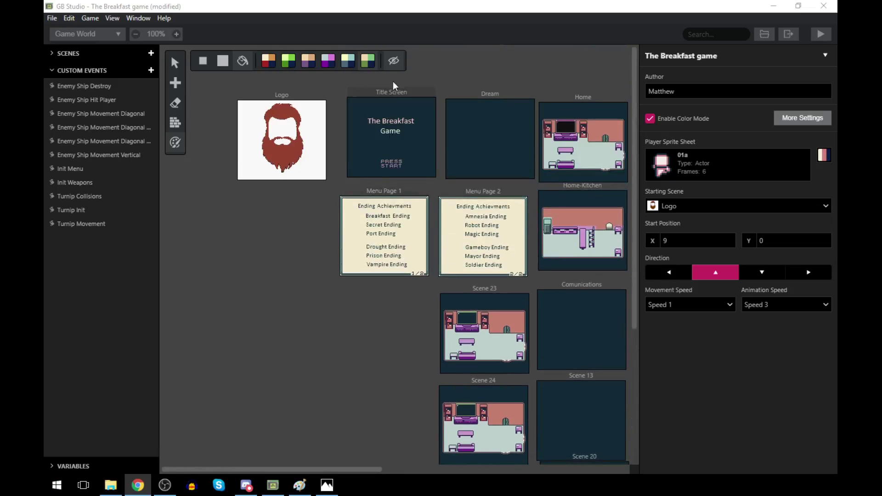
left_click(112, 486)
- Open the music library and preview the Action track Joyous Takeoff, trying its option to disable 50/60 hertz speed conversion
left_click(97, 32)
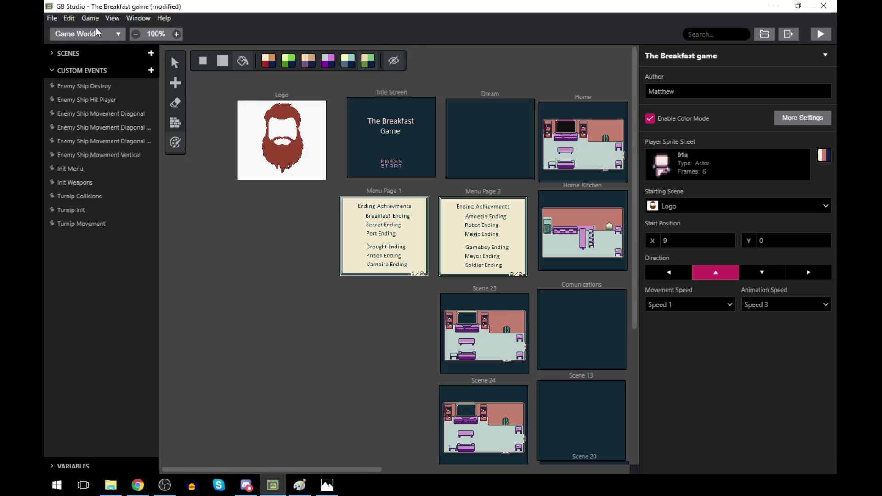
left_click(90, 35)
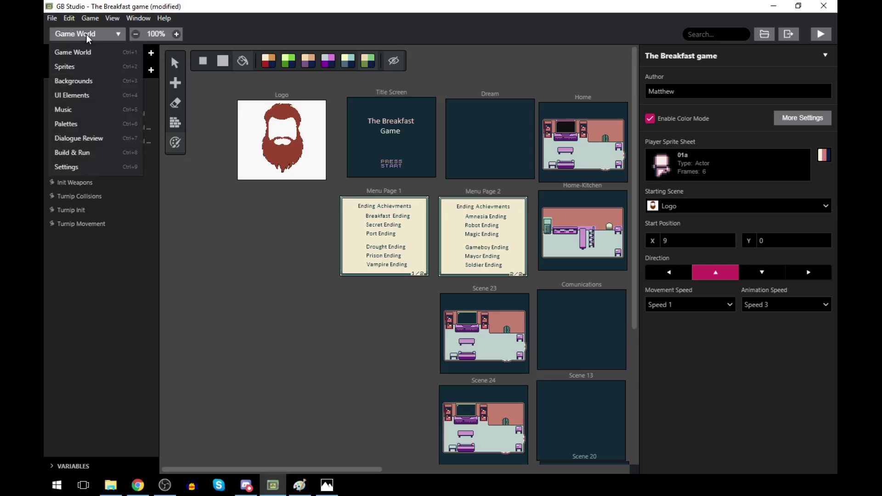
left_click(74, 110)
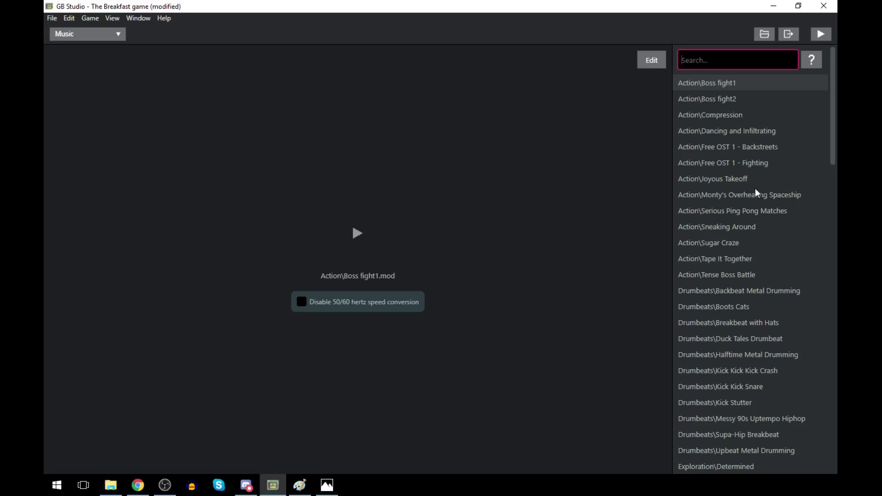
left_click(744, 182)
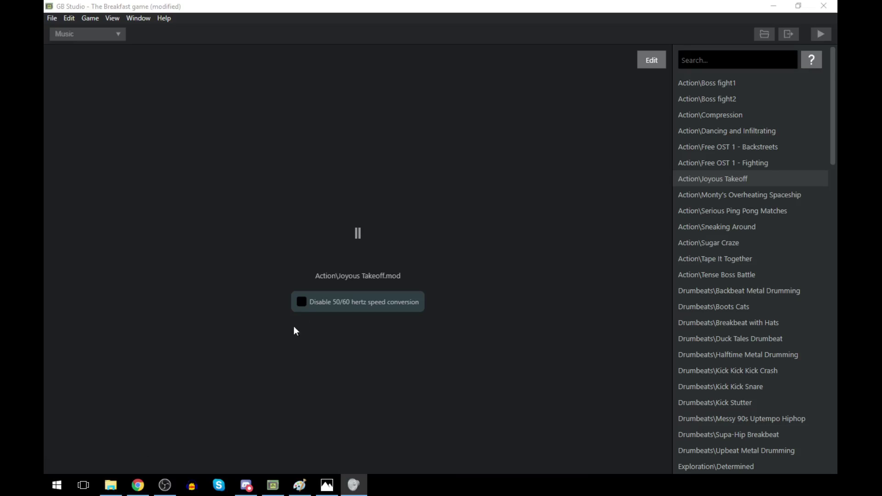
left_click(372, 234)
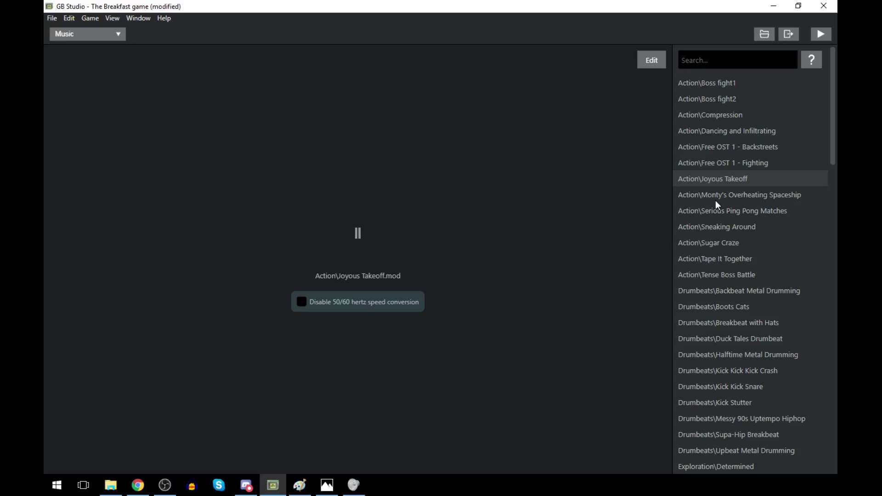
left_click(369, 302)
left_click(340, 301)
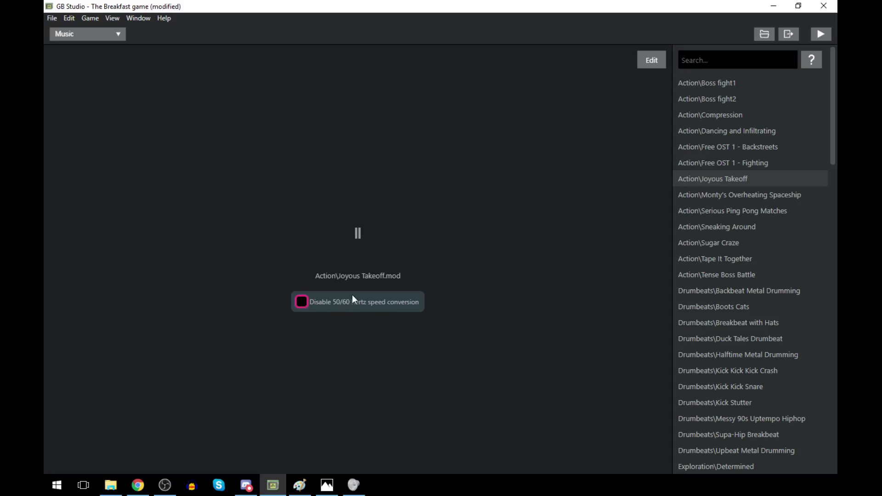
- Sample the Action tracks Monty's Overheating Spaceship, Compression, Boss fight1, Tense Boss Battle and Tape It Together
left_click(755, 197)
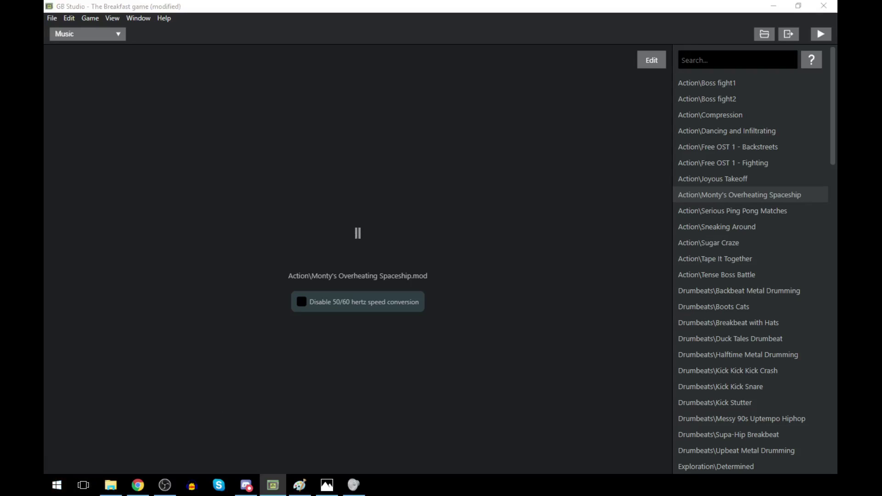
left_click(353, 485)
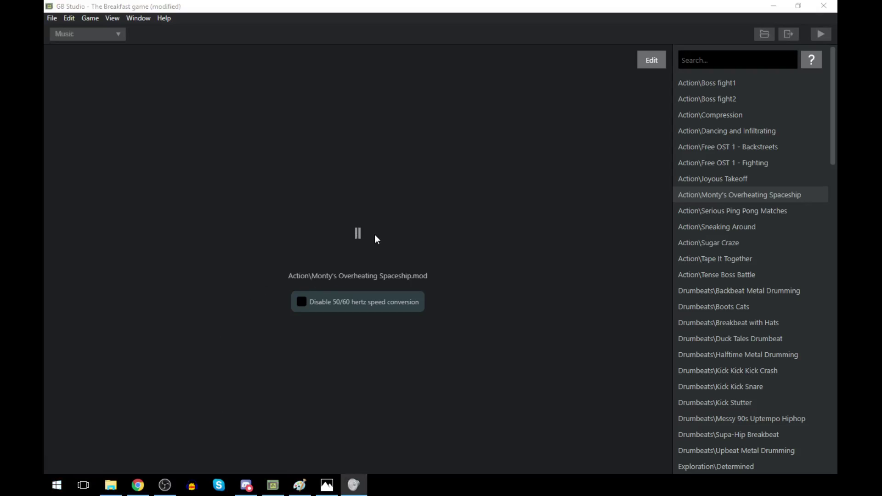
left_click(359, 231)
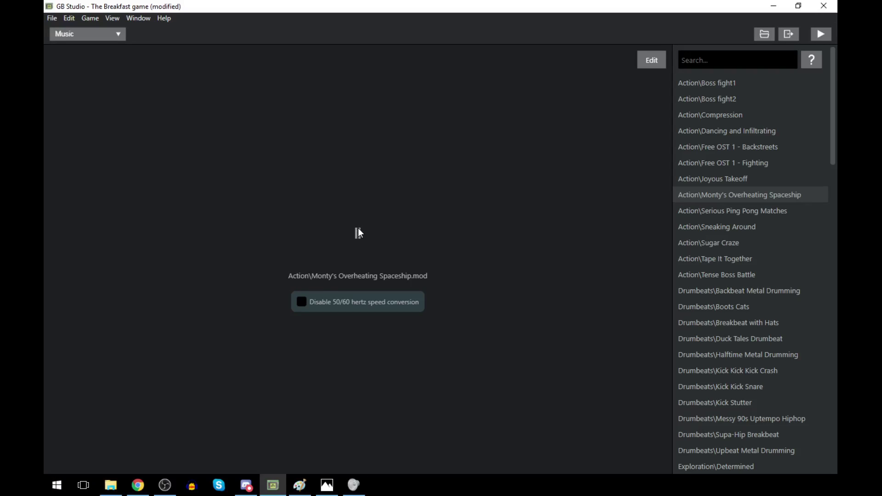
left_click(726, 115)
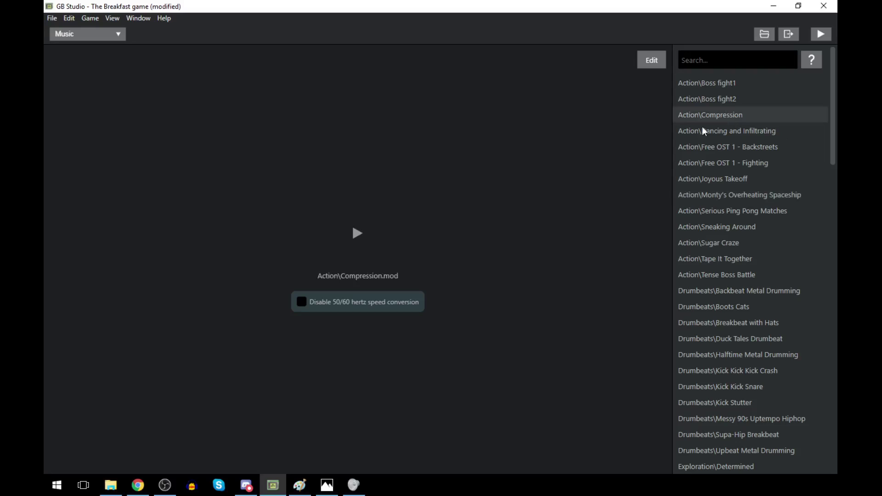
left_click(726, 83)
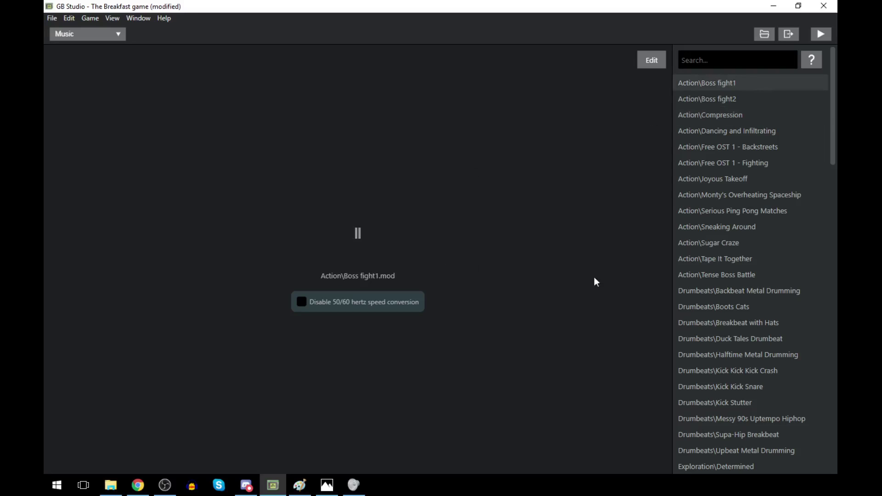
left_click(738, 275)
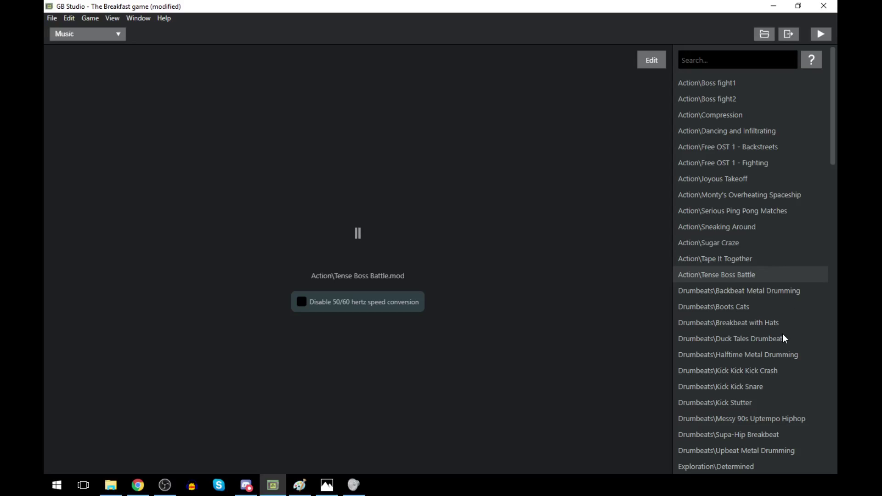
left_click(748, 258)
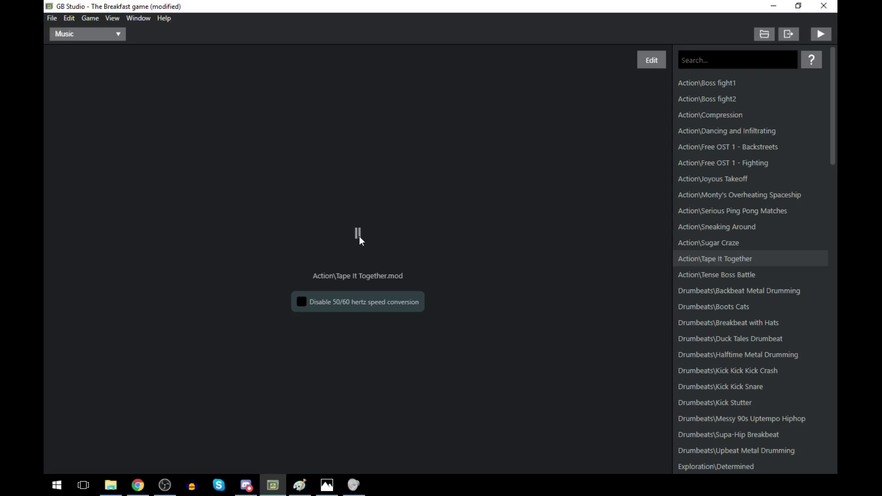
- Preview the Exploration tracks Determined and Peppy Pop Song
scroll(729, 308, "down", 1)
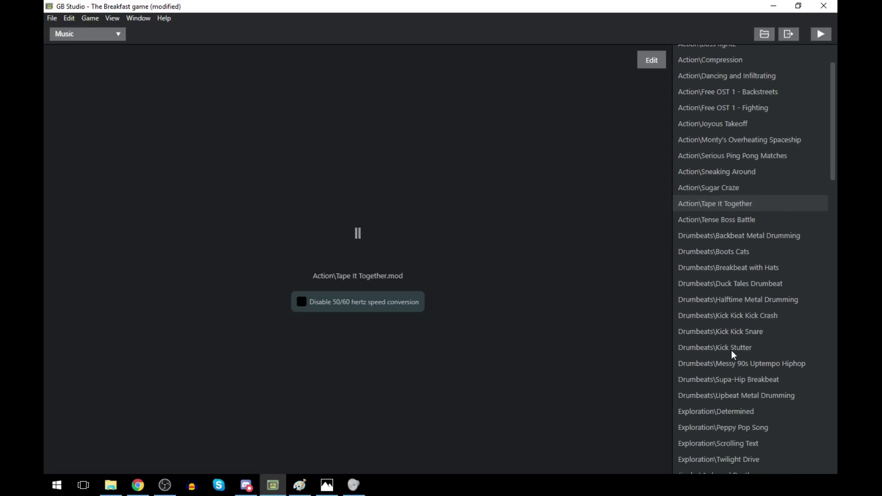
scroll(750, 374, "down", 1)
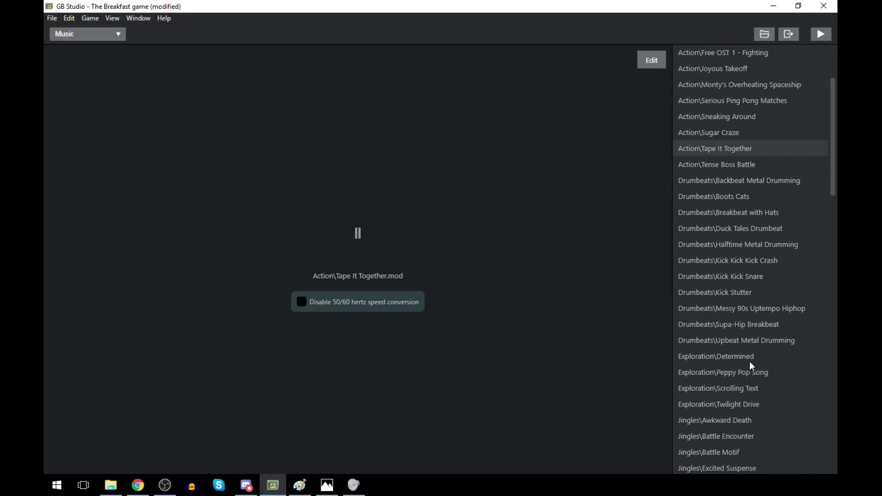
left_click(738, 349)
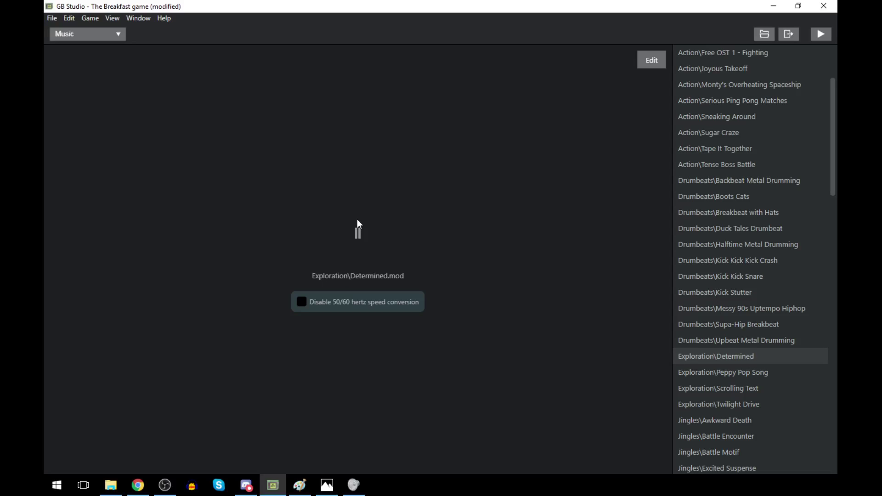
left_click(755, 380)
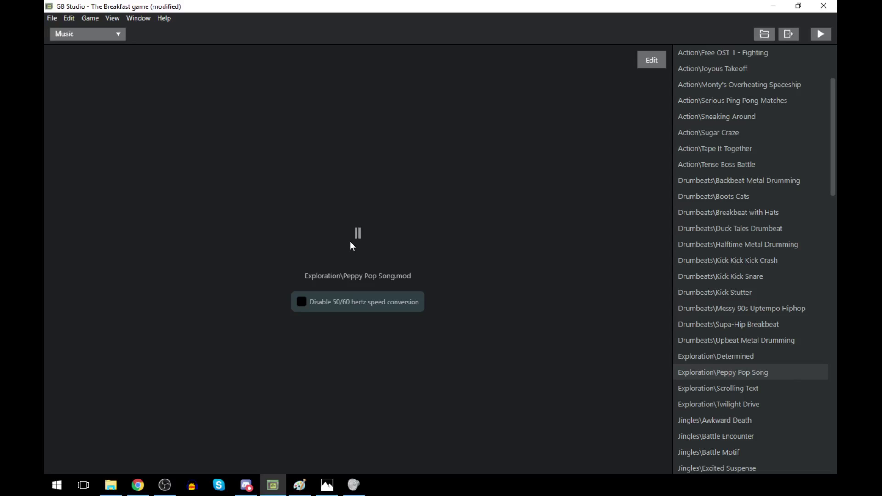
- Preview the Jingles tracks Excited Suspense, Falling Asleep and Nursery Rhyme with pauses, and the Drumbeats track Breakbeat with Hats
scroll(726, 392, "down", 1)
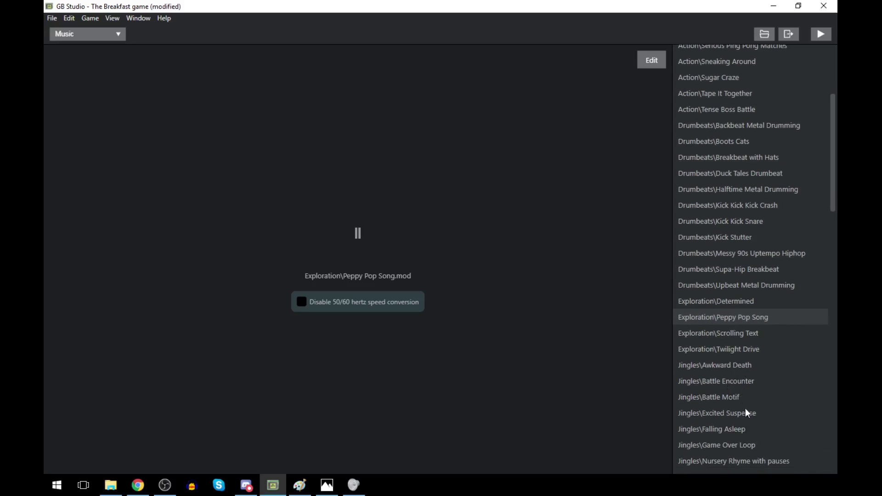
left_click(735, 414)
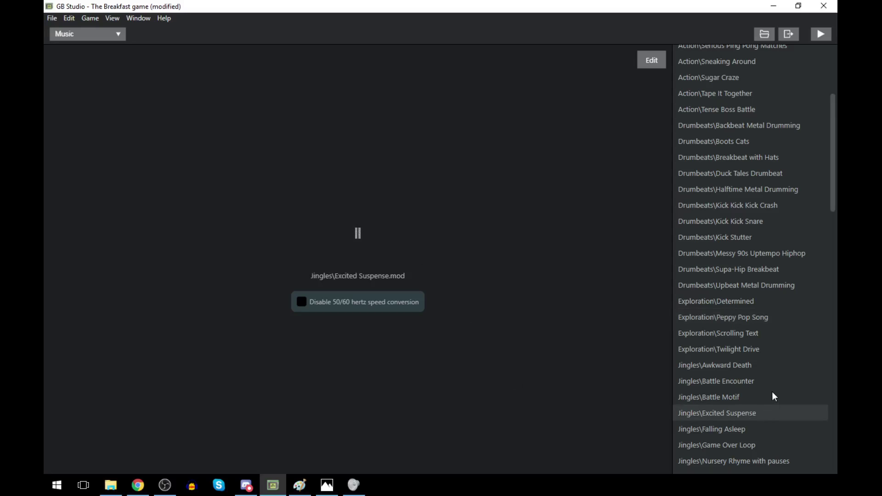
scroll(767, 395, "down", 1)
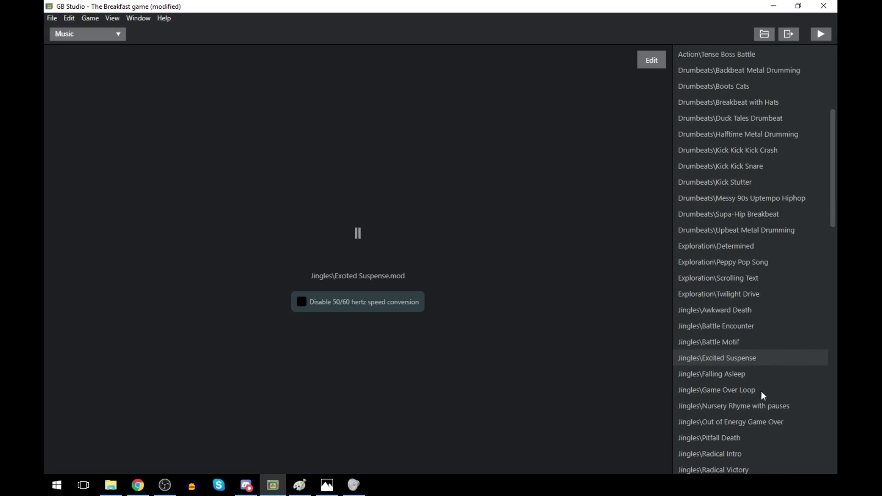
left_click(744, 374)
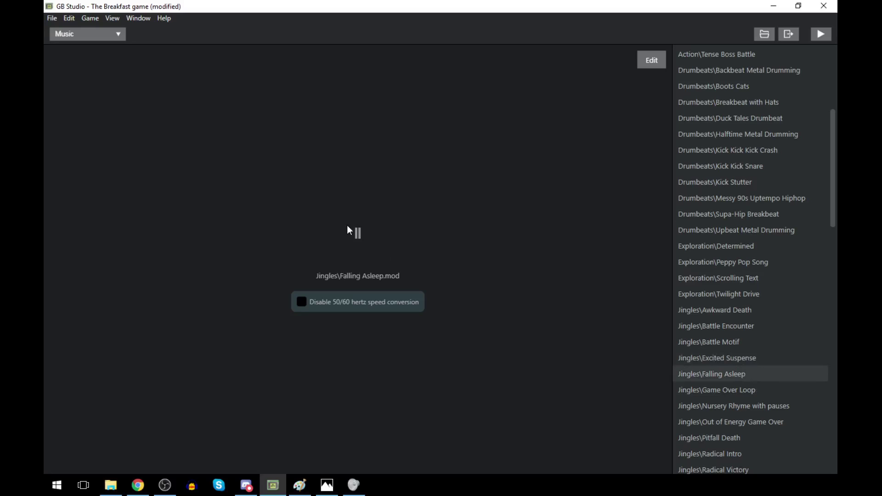
left_click(756, 407)
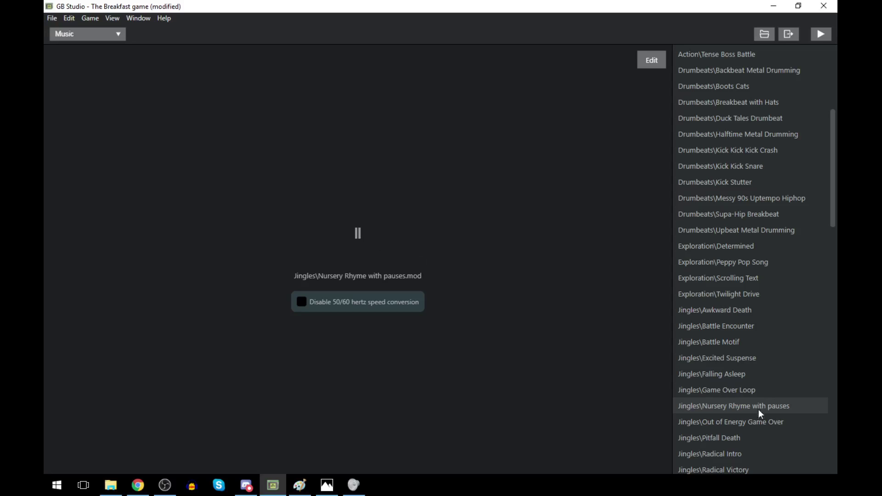
scroll(754, 298, "up", 4)
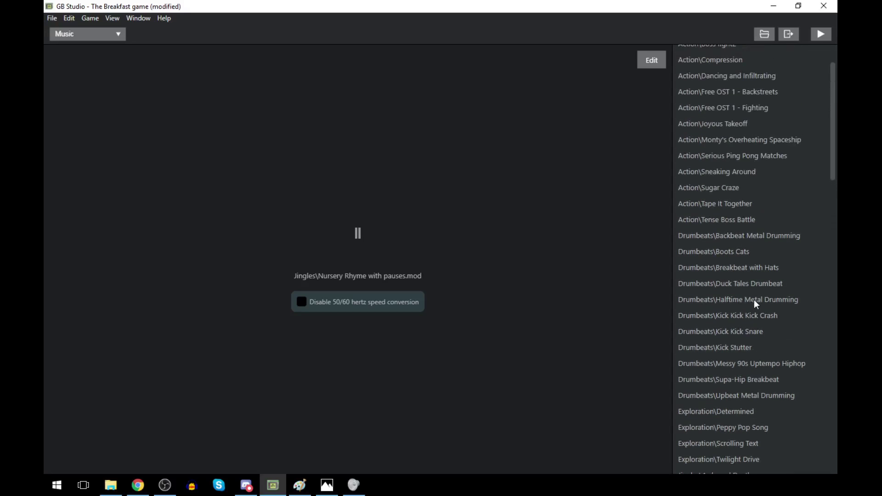
left_click(750, 266)
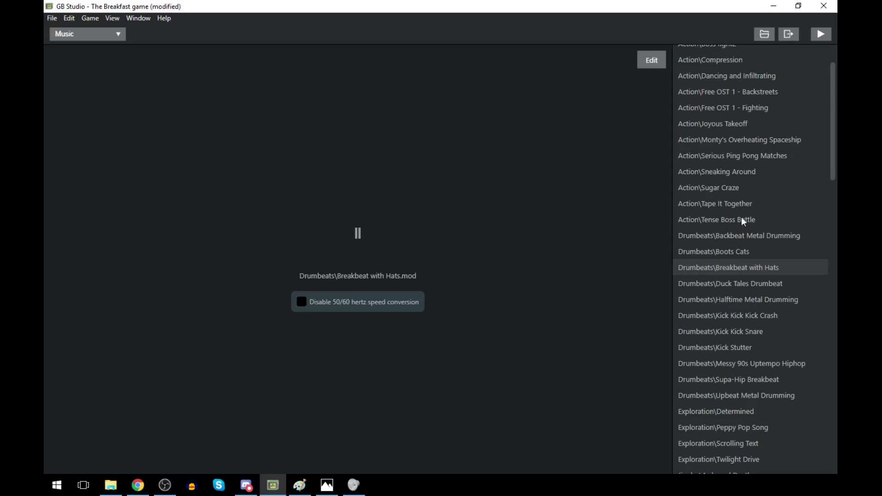
- Preview the Action track Joyous Takeoff again in the music library
scroll(744, 217, "up", 2)
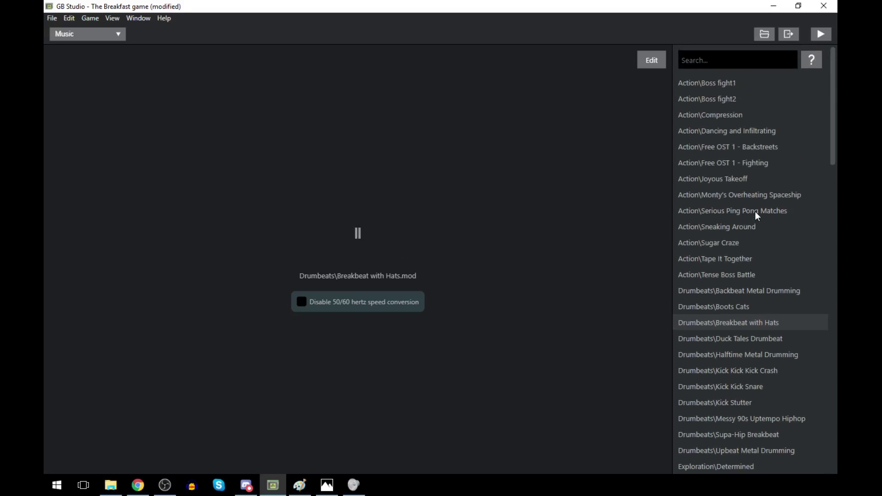
left_click(744, 179)
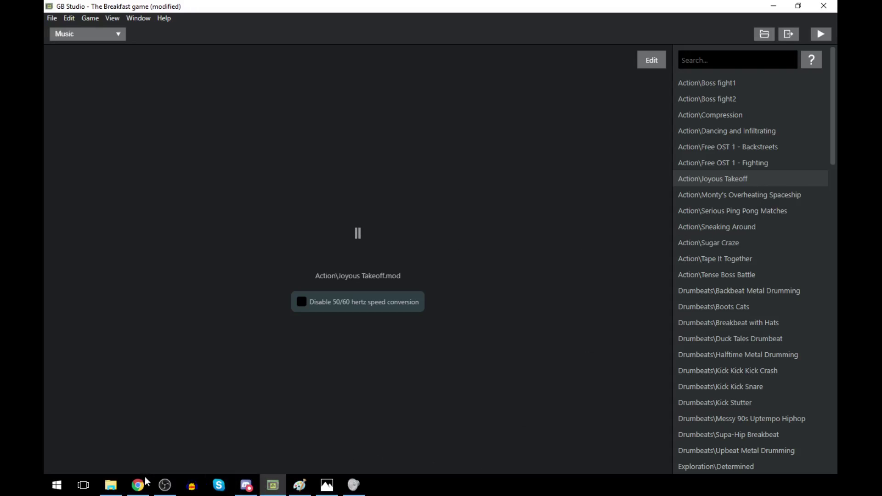
mouse_move(146, 487)
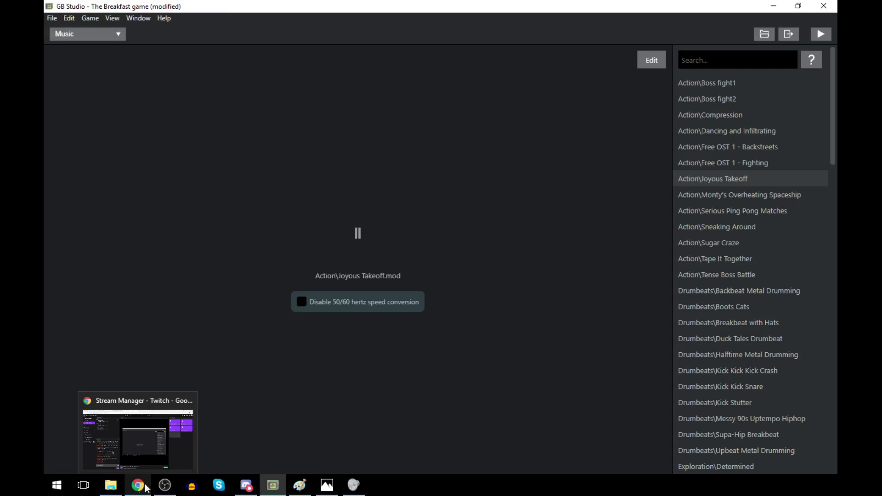
left_click(269, 488)
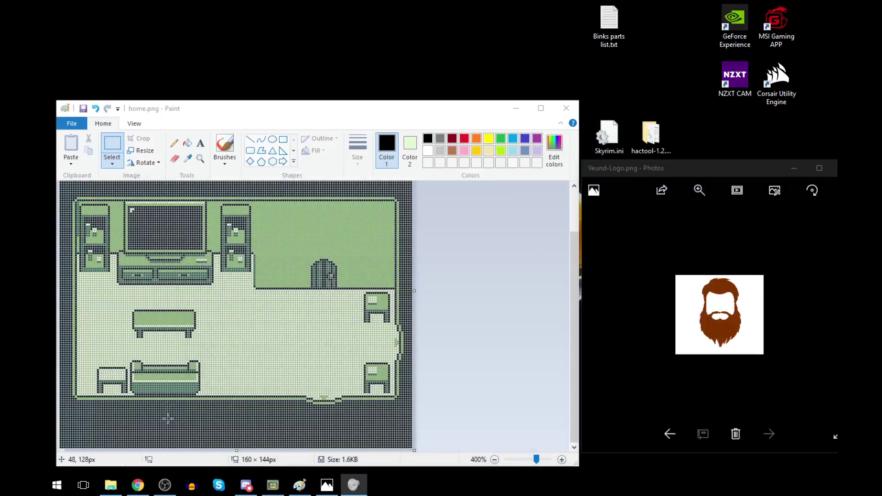
left_click(272, 485)
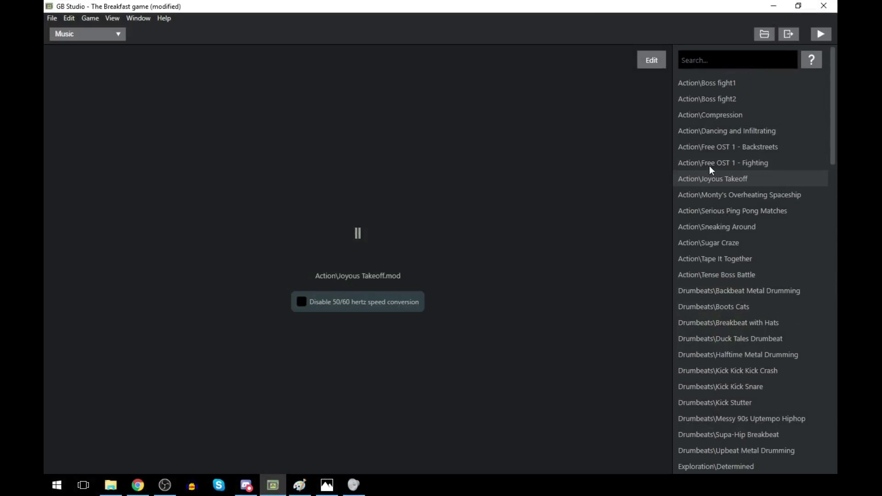
- Return to the game world and add a Music: Play Track event to the Home scene's On Init script
left_click(112, 34)
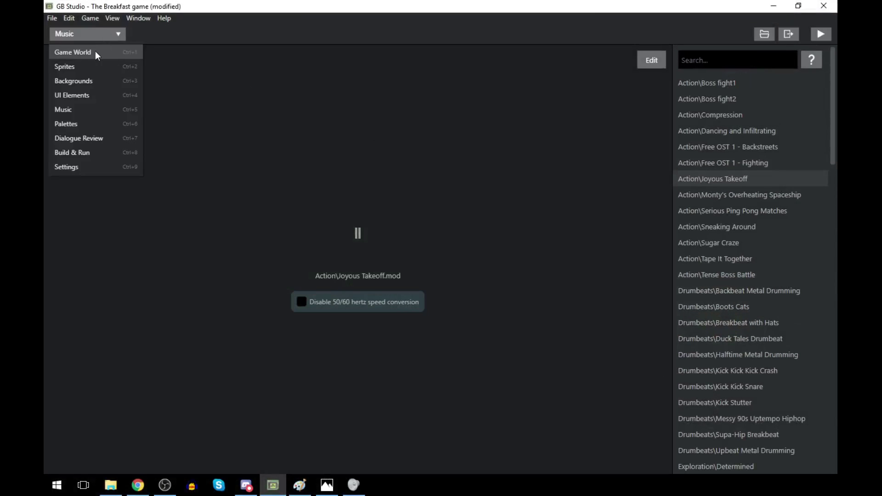
left_click(95, 51)
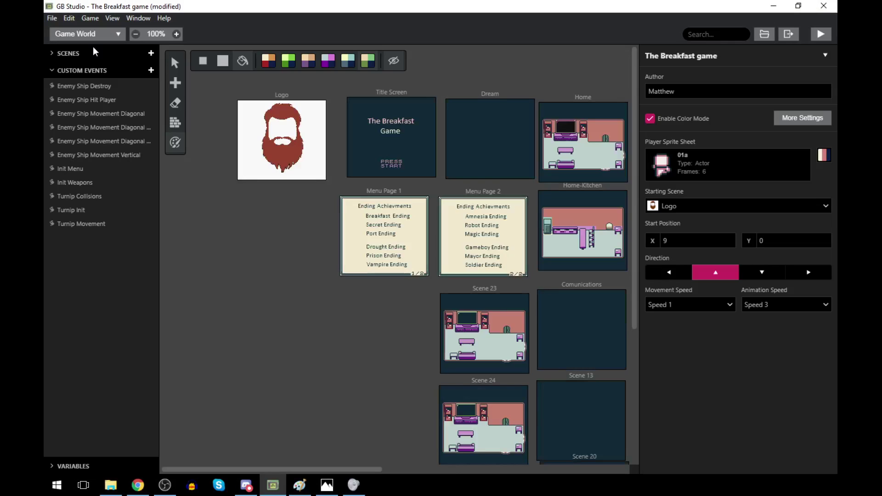
left_click(583, 99)
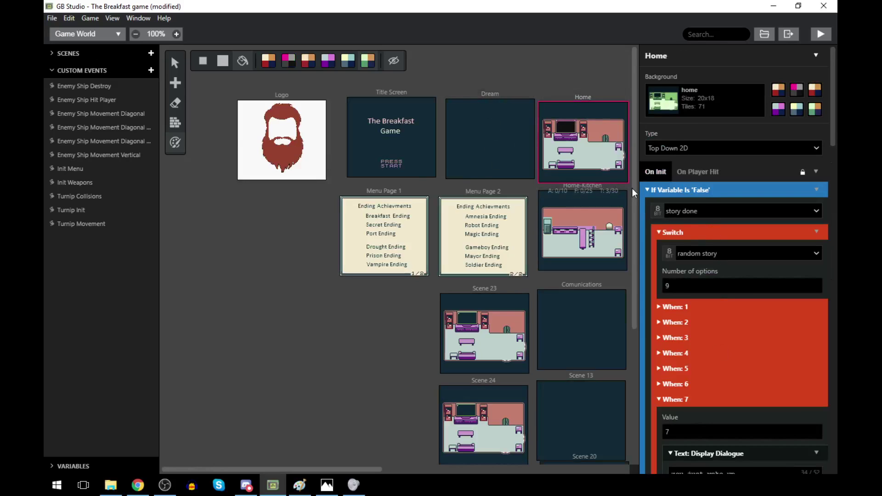
left_click(644, 190)
left_click(681, 214)
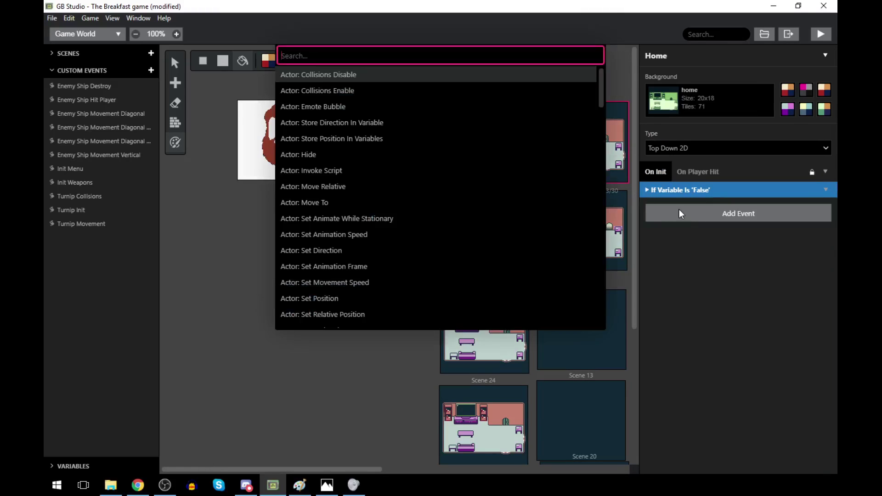
type("musi")
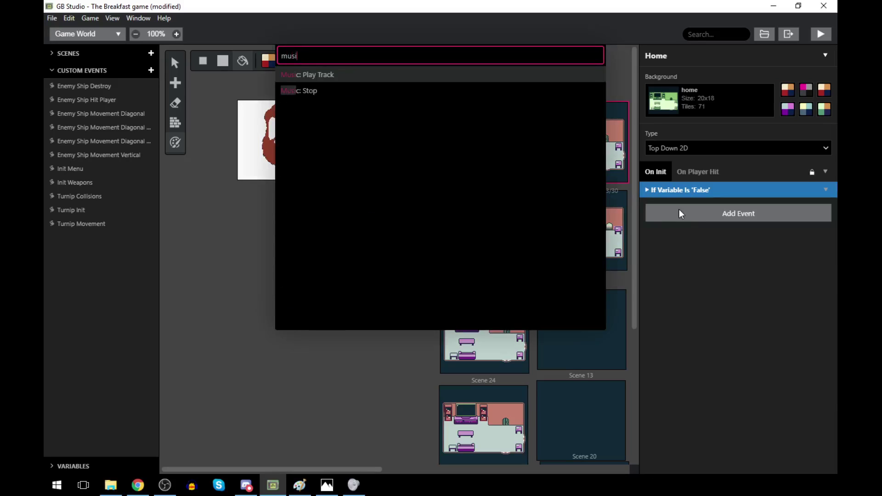
key("Return")
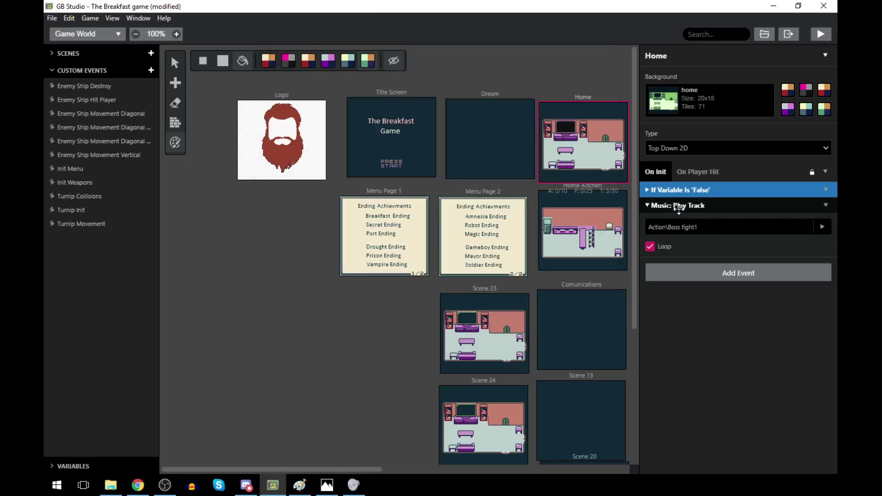
- Move the Play Track event to the start of the Home script and set its track to Action\Joyous Takeoff
left_click_drag(700, 204, 701, 188)
left_click(693, 213)
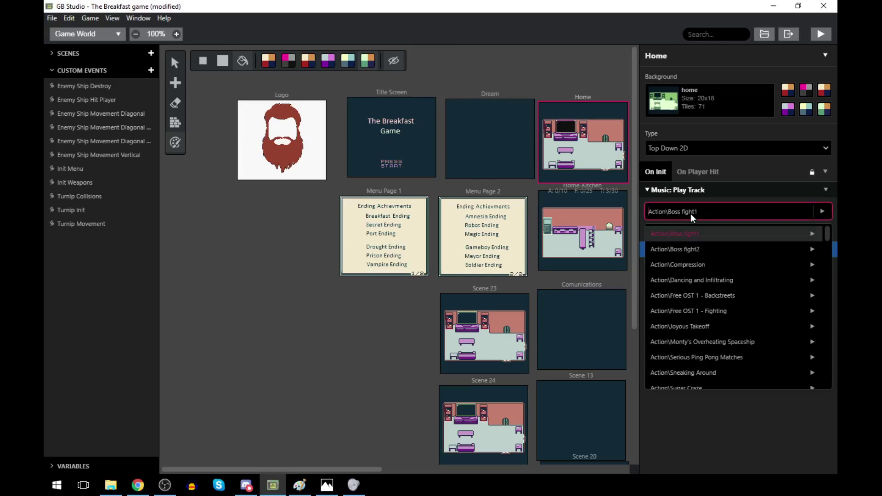
left_click(703, 325)
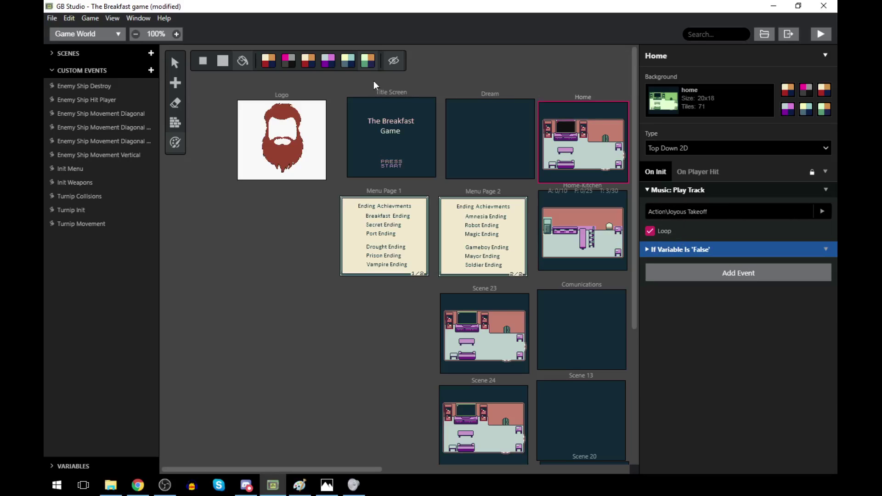
- Check the On Init scripts of the Title Screen and Logo scenes
left_click(405, 97)
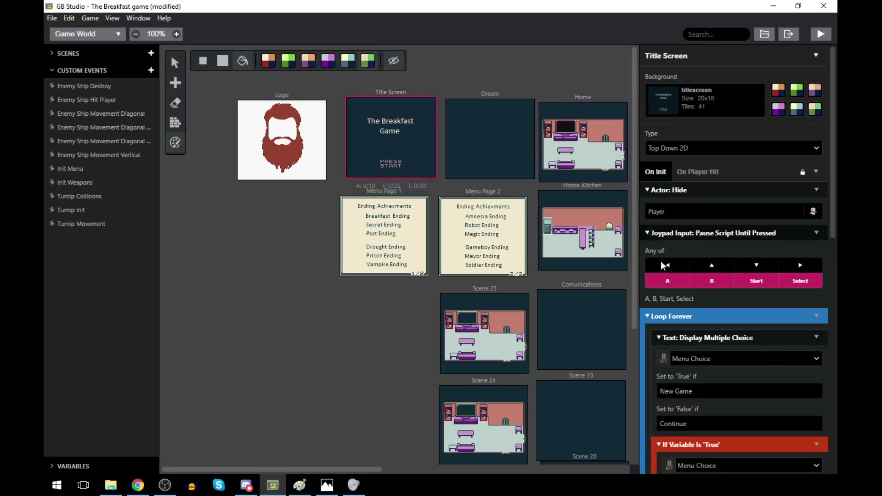
left_click(315, 109)
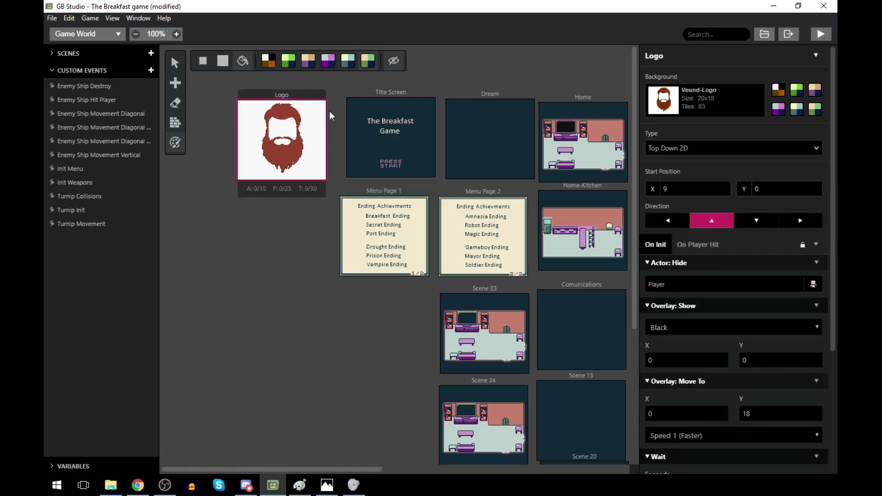
left_click(99, 35)
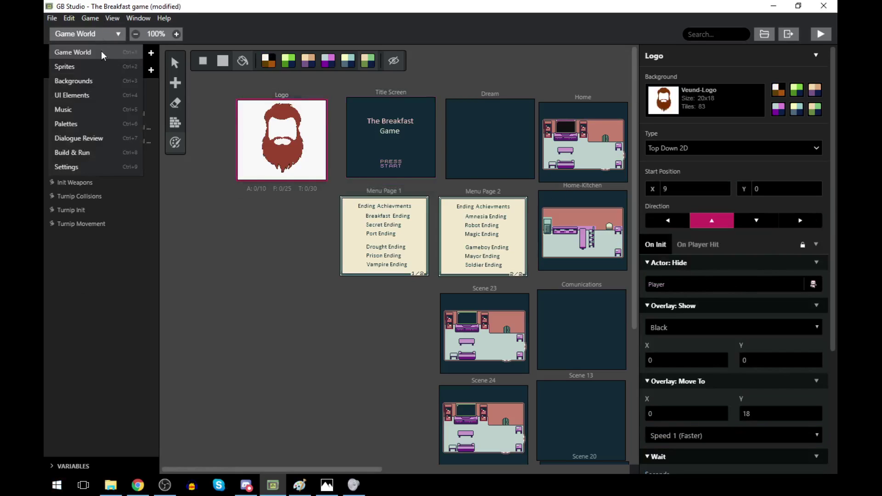
- Add a Music: Stop event to the Dream scene's On Init script and place it before all other events
left_click(507, 98)
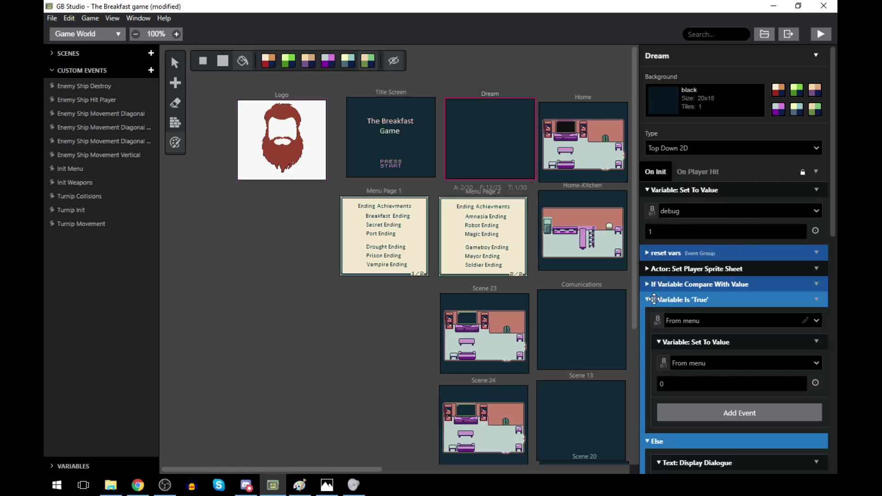
left_click(648, 299)
left_click(679, 327)
type("musi")
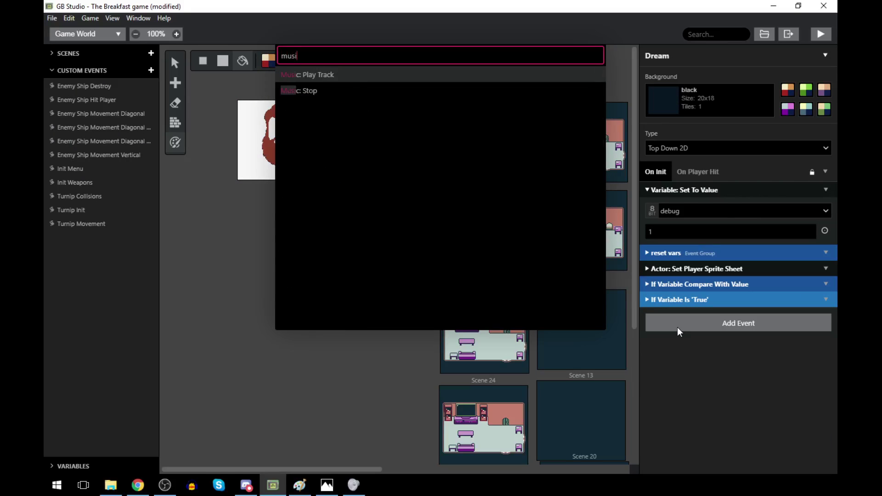
key("Down")
key("Return")
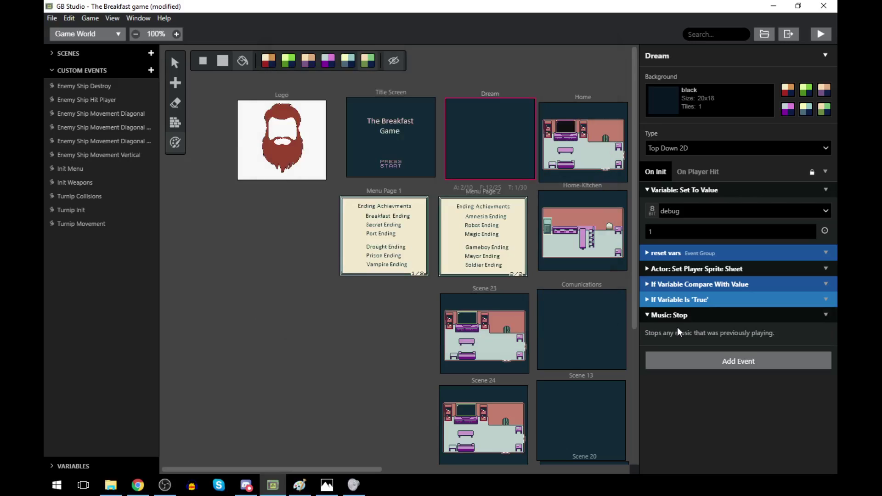
left_click_drag(679, 315, 691, 190)
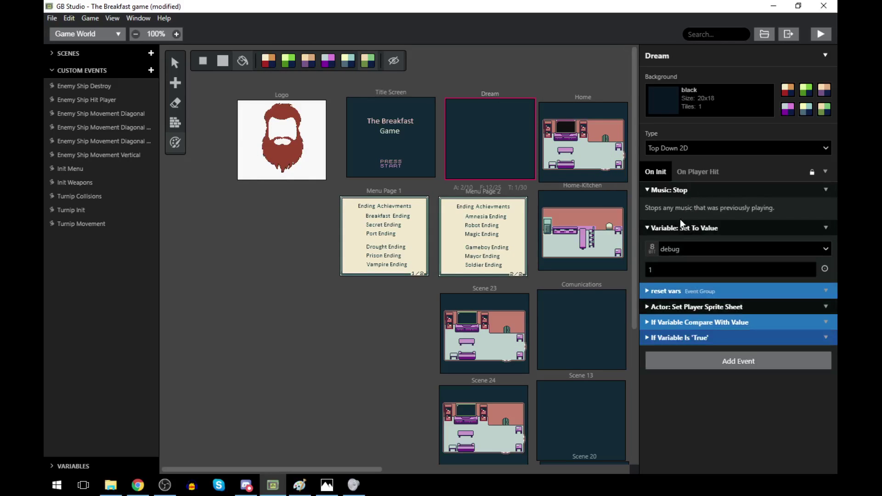
- Collapse all events in the Logo scene's On Init script and open the list of events to add
left_click(282, 98)
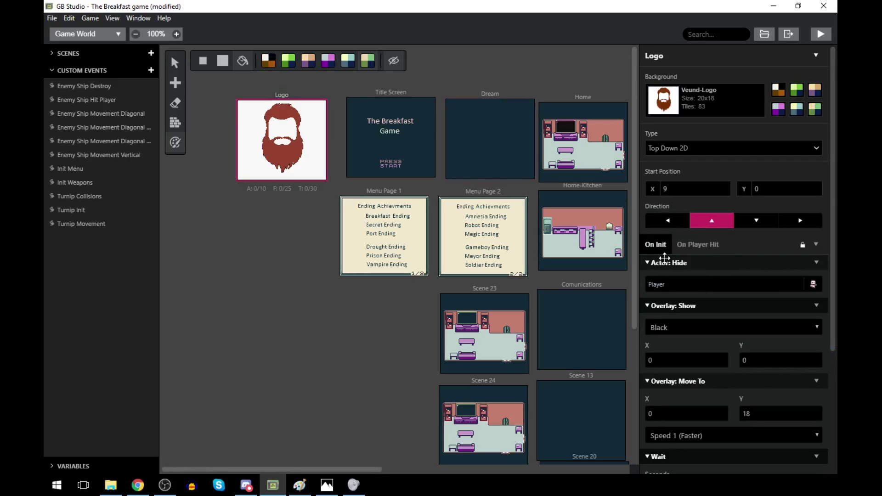
left_click(666, 263)
left_click(672, 278)
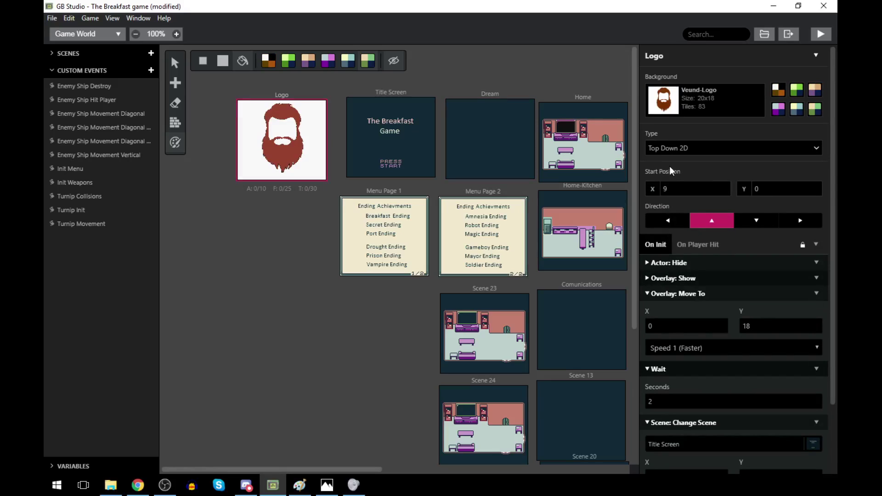
left_click(665, 293)
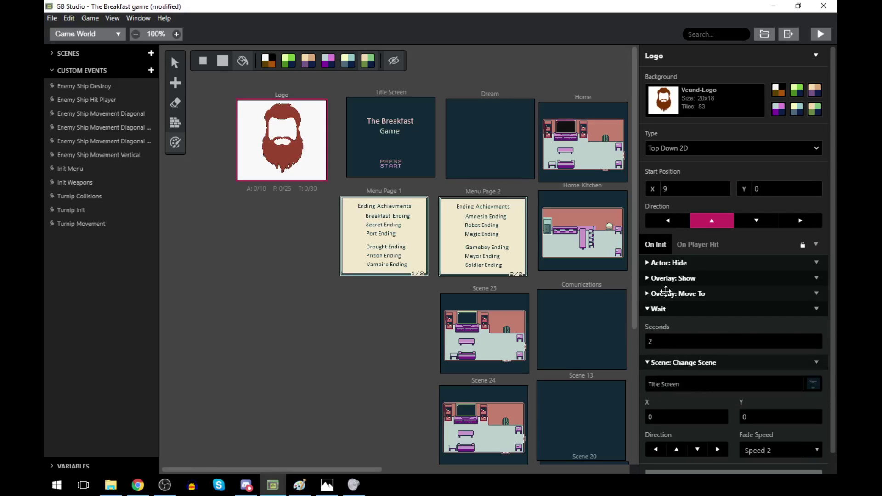
left_click(656, 308)
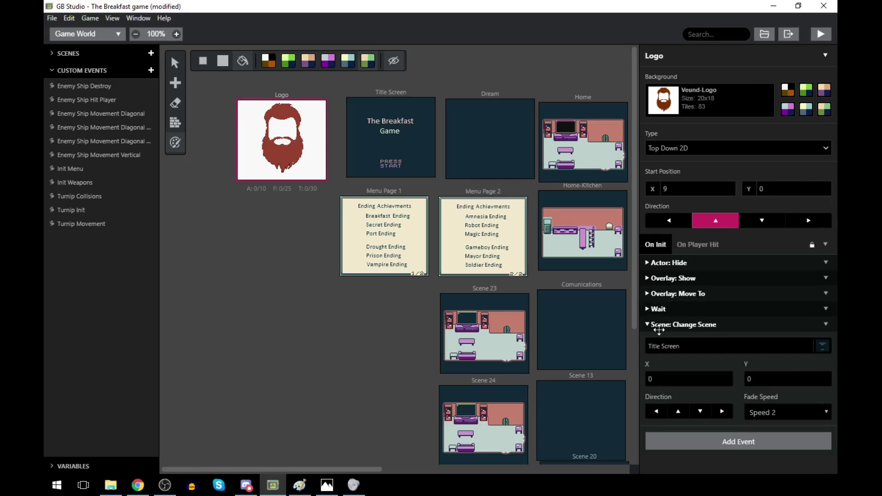
left_click(658, 325)
left_click(699, 347)
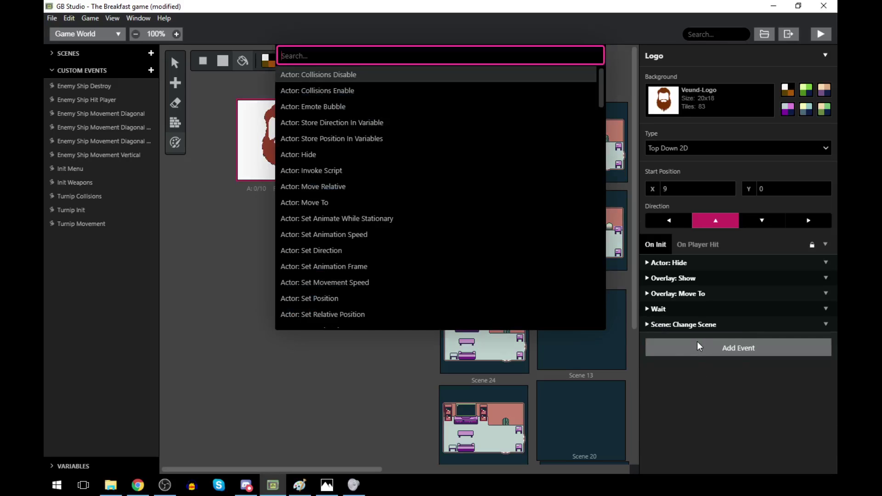
- Open the music library and preview the Menu Themes track Free OST 1 - Ending Theme
left_click(100, 33)
left_click(74, 112)
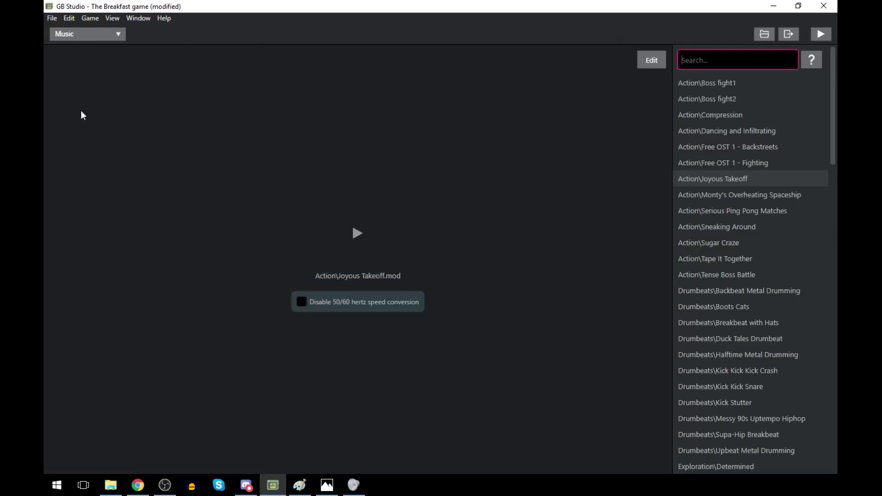
scroll(693, 427, "down", 7)
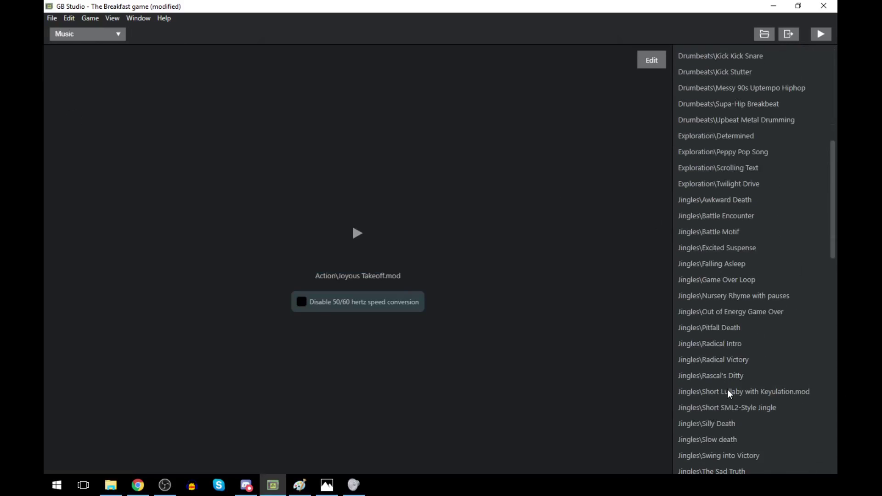
scroll(728, 389, "down", 3)
scroll(734, 342, "down", 1)
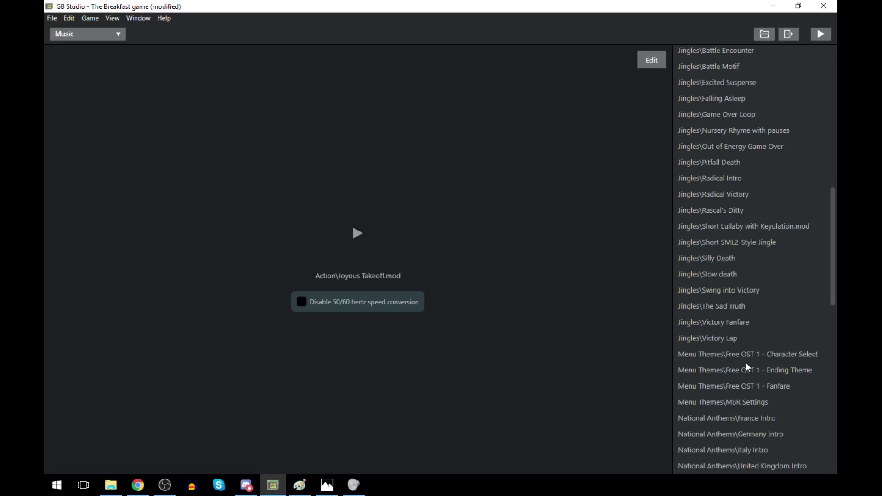
scroll(750, 381, "down", 2)
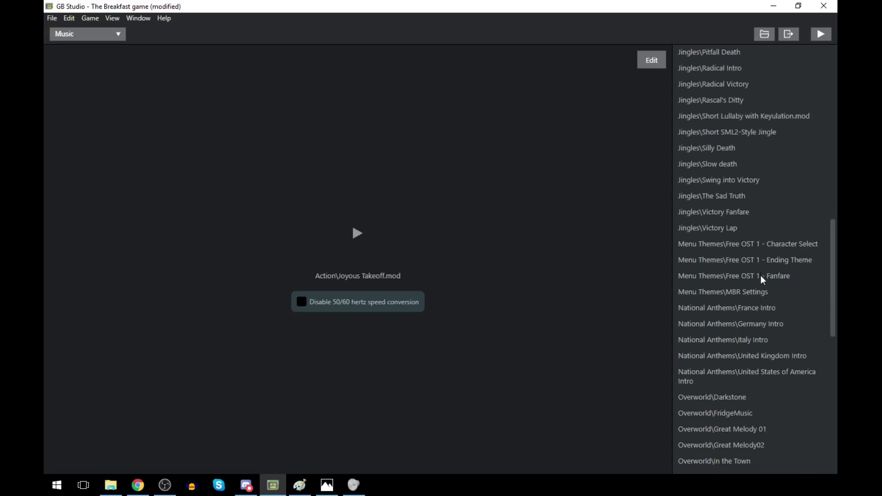
left_click(753, 262)
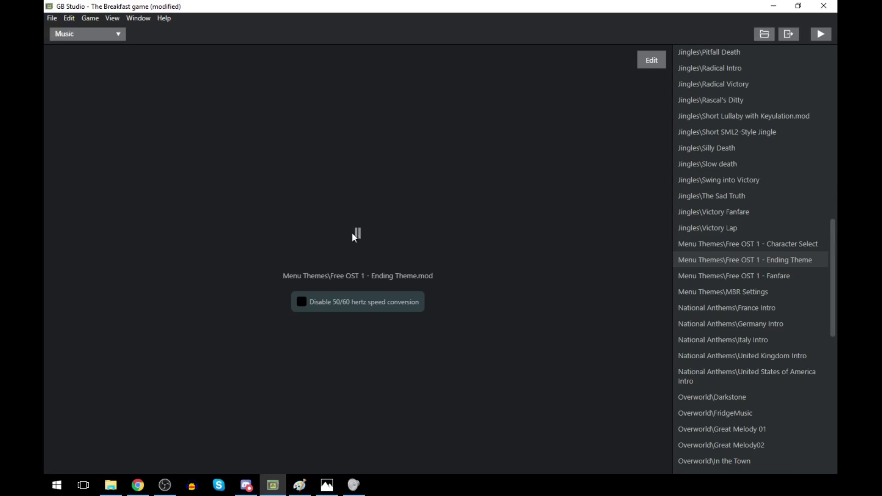
- Look through the Overworld and Menu Themes tracks and preview the Jingles track Slow death
scroll(758, 378, "down", 2)
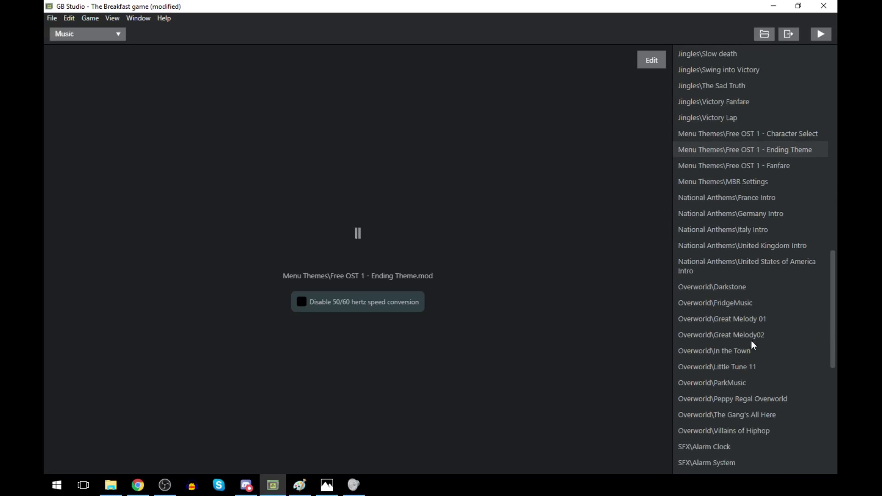
scroll(745, 307, "up", 2)
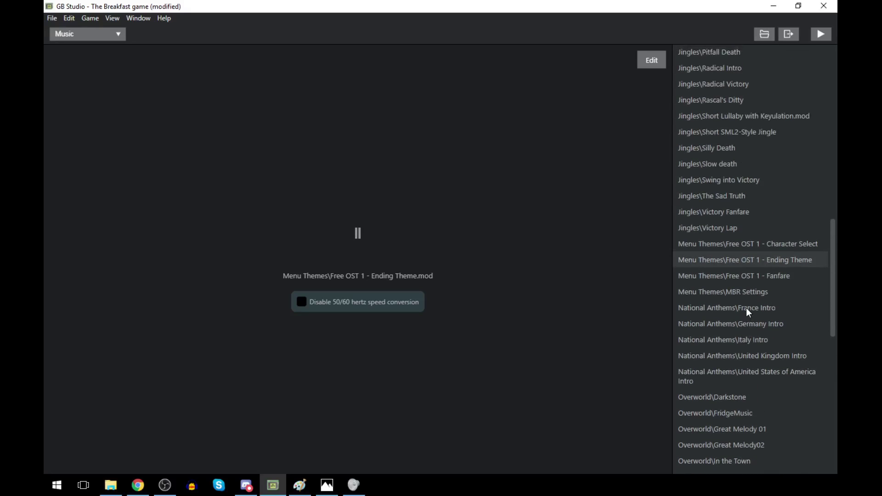
left_click(722, 164)
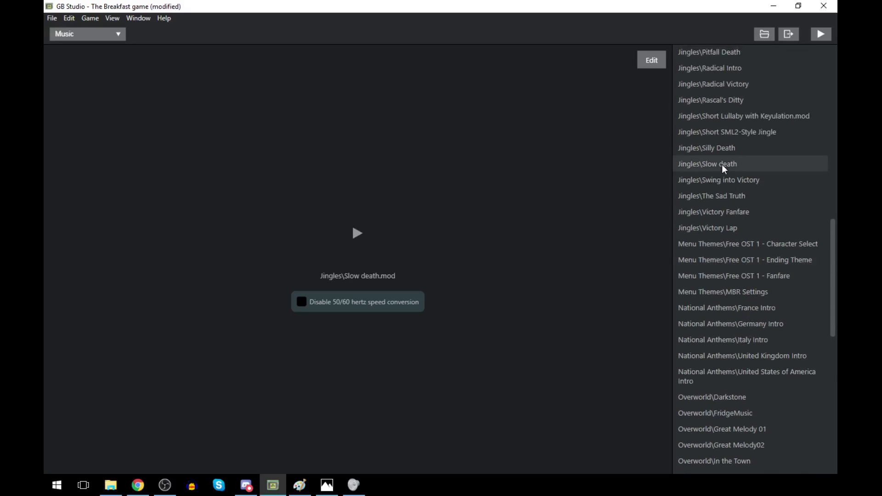
scroll(726, 184, "up", 1)
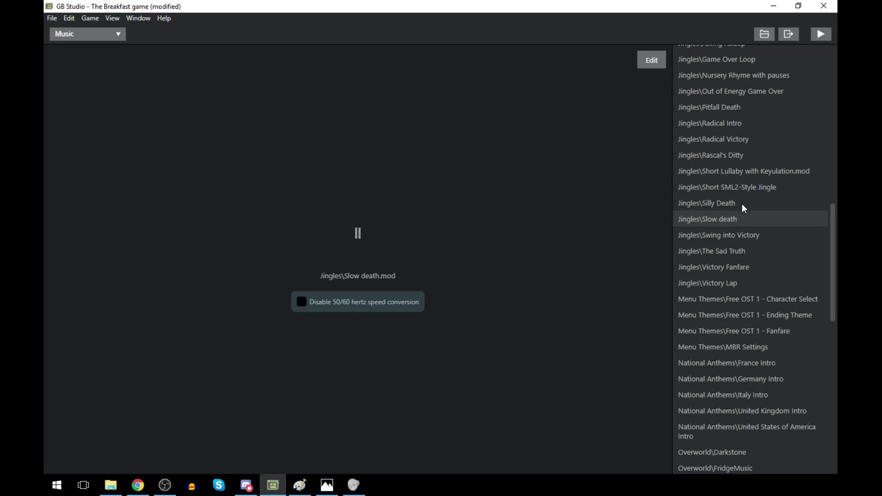
scroll(737, 210, "up", 1)
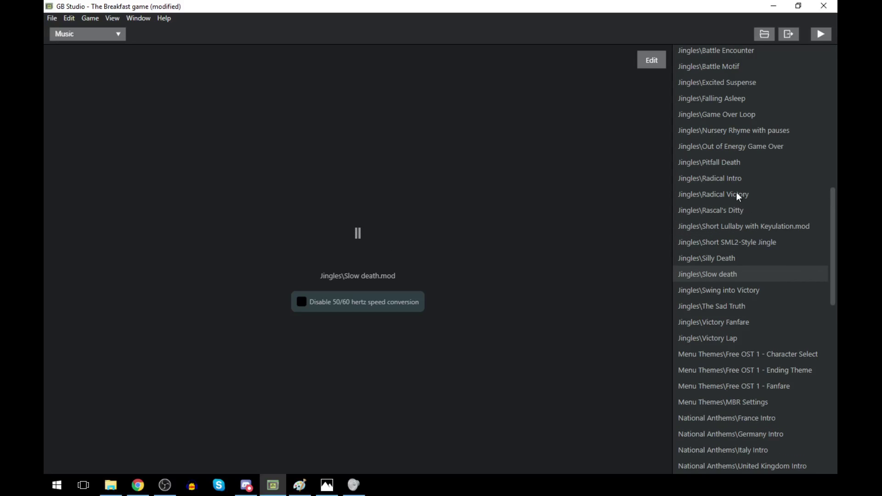
- Preview the Jingles track Radical Intro and return to the game world
left_click(733, 176)
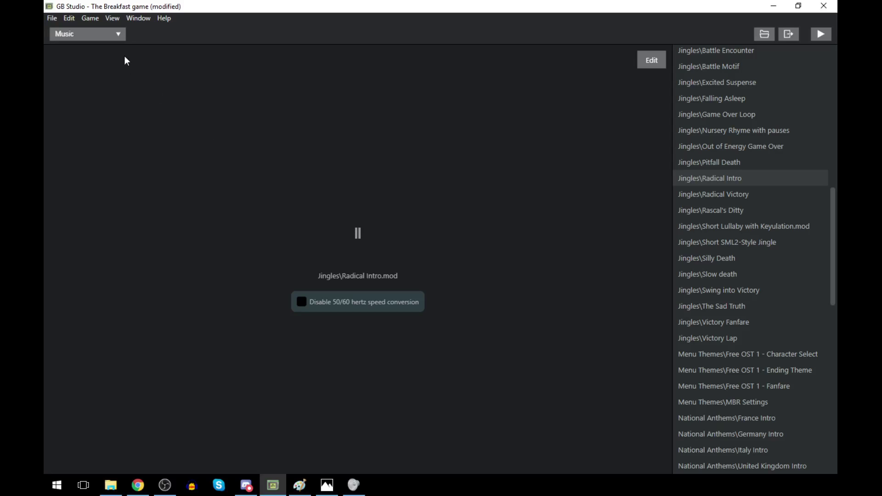
left_click(117, 35)
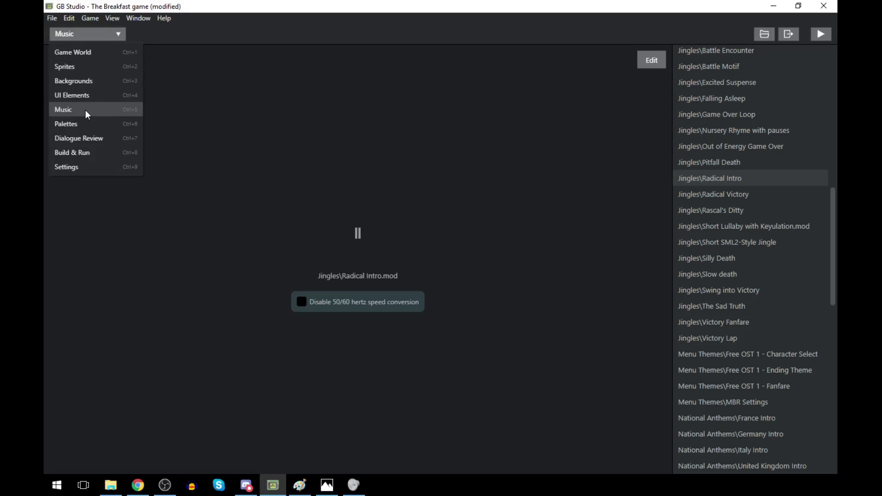
left_click(74, 53)
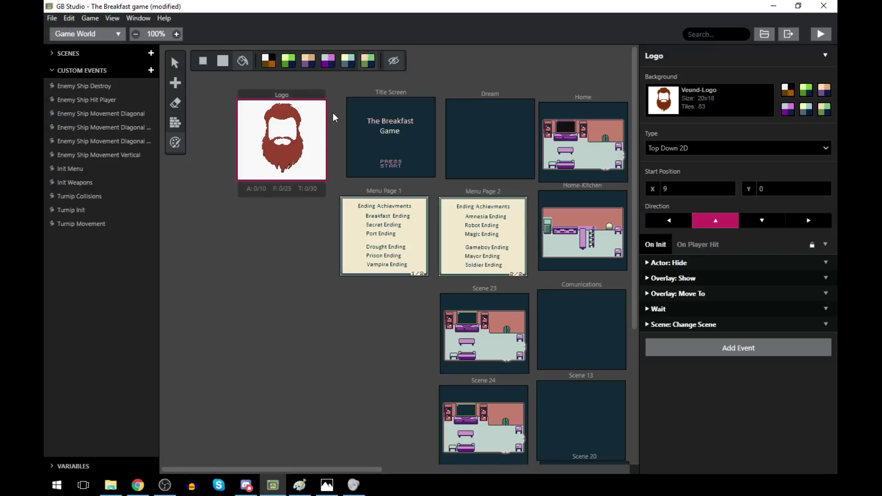
- Add a Music: Play Track event to the Logo scene's On Init script and set its track to Jingles\Radical Intro
left_click(722, 354)
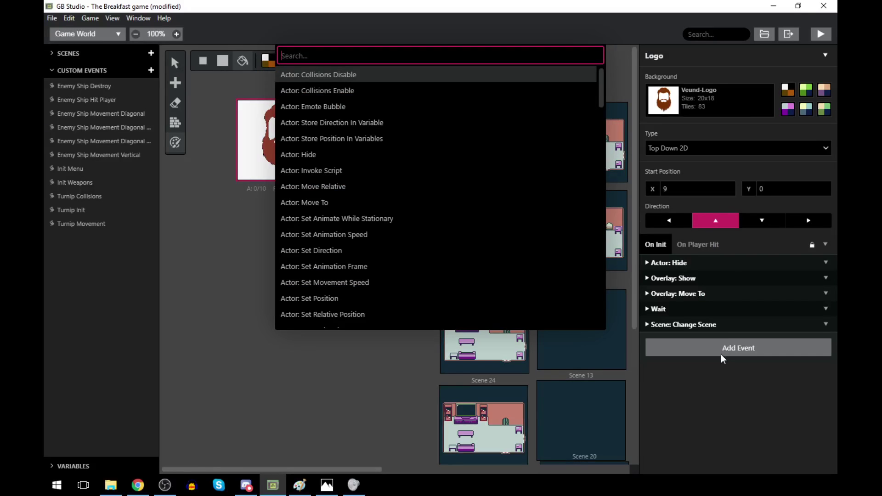
type("music")
key("Return")
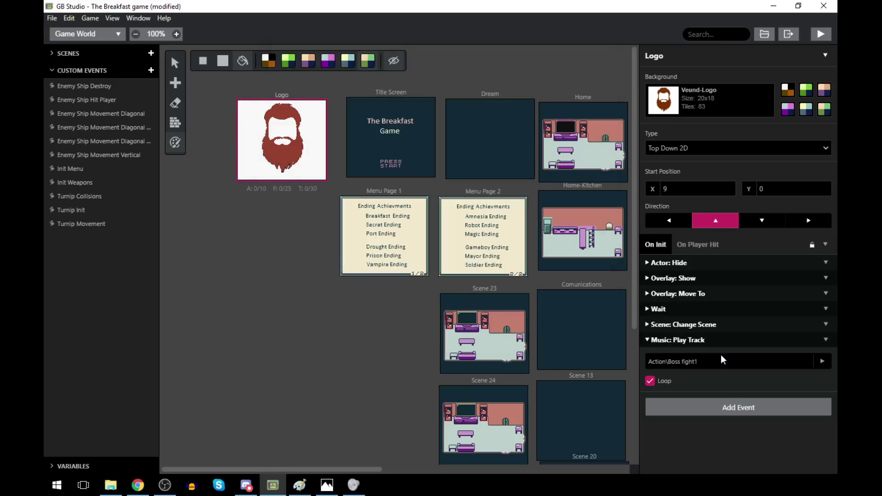
left_click(723, 361)
type("int")
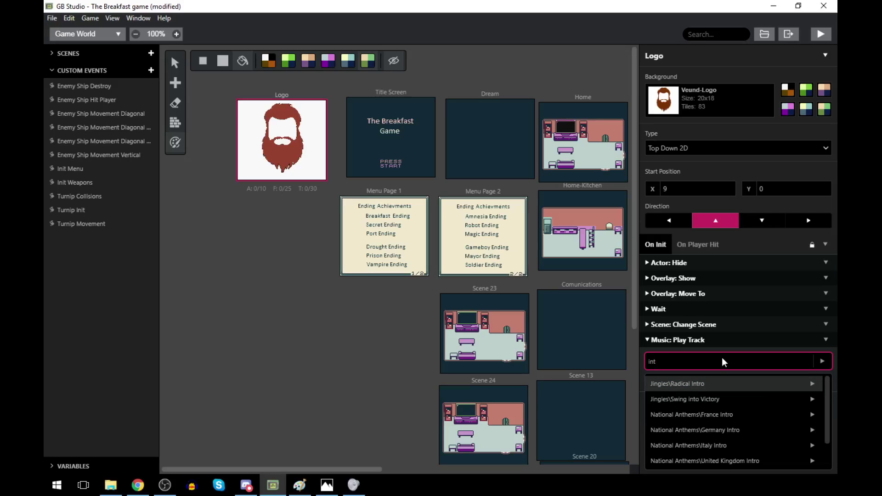
key("Return")
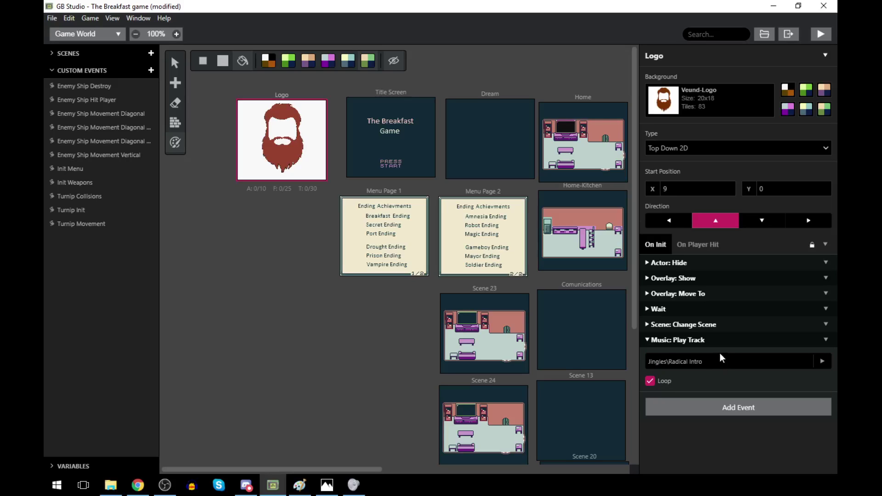
- Add a Music: Stop event to the Title Screen scene's On Init script and place it before all other events
left_click(404, 92)
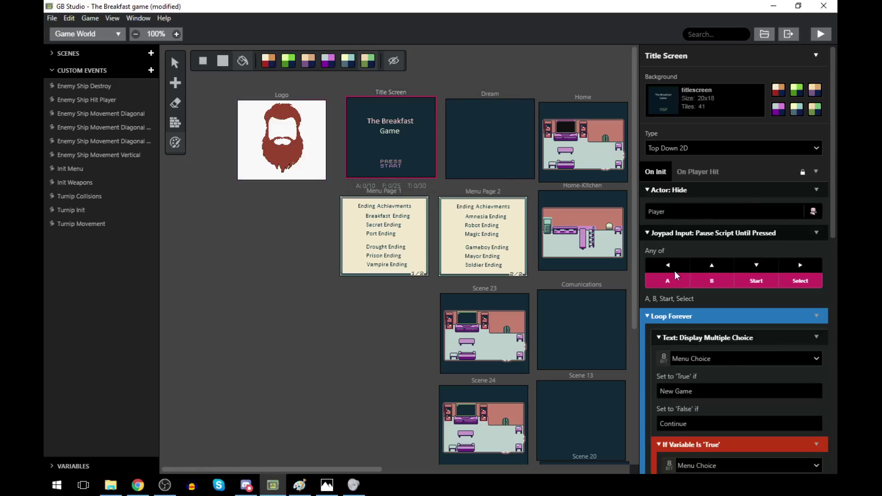
left_click(649, 316)
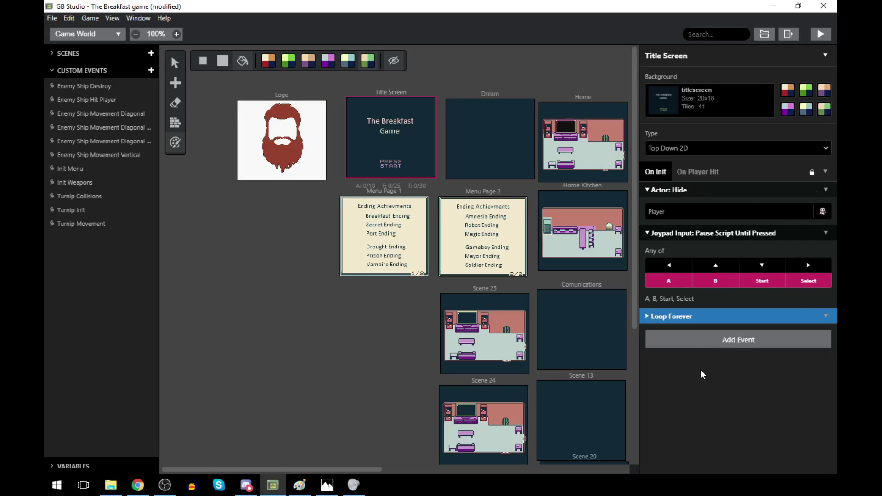
left_click(687, 343)
type("music")
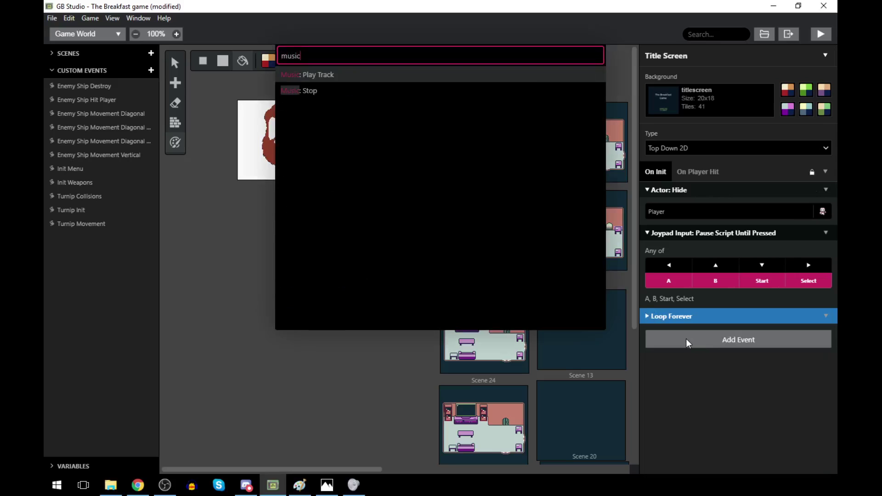
key("Down")
key("Return")
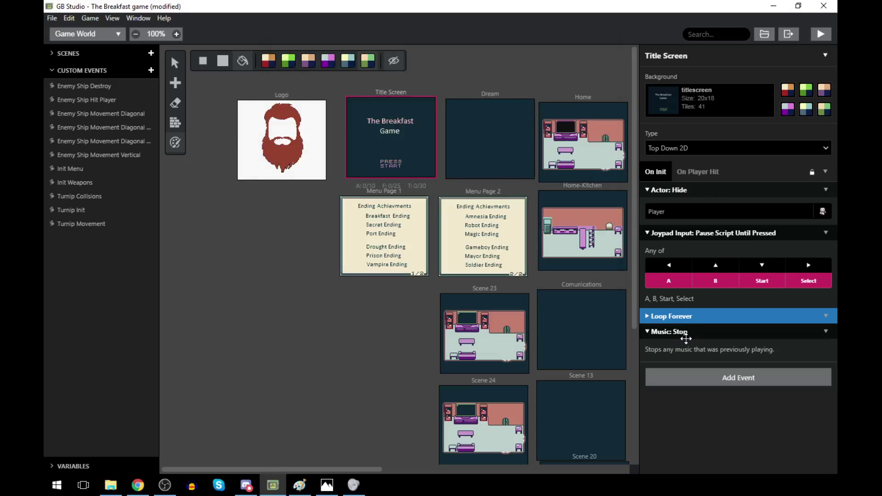
left_click_drag(693, 296, 696, 204)
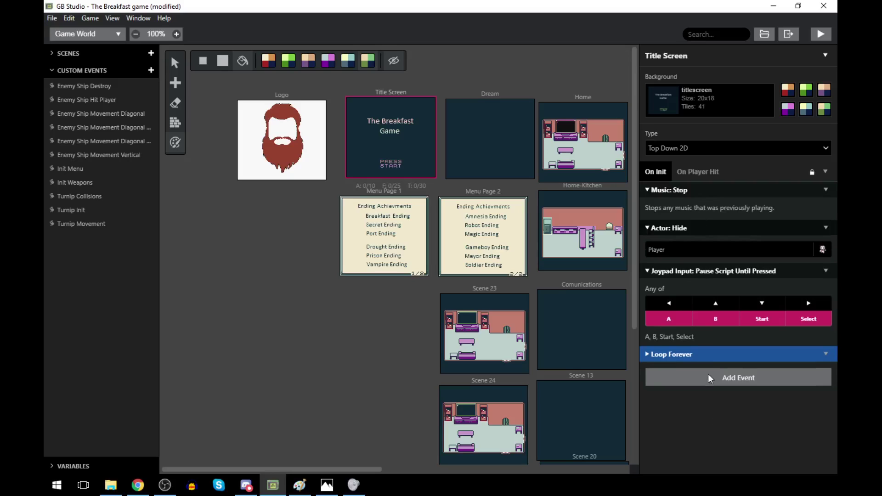
- Look through the music library for a title screen track, preview Overworld\Darkstone and return to the game world
left_click(71, 34)
left_click(71, 110)
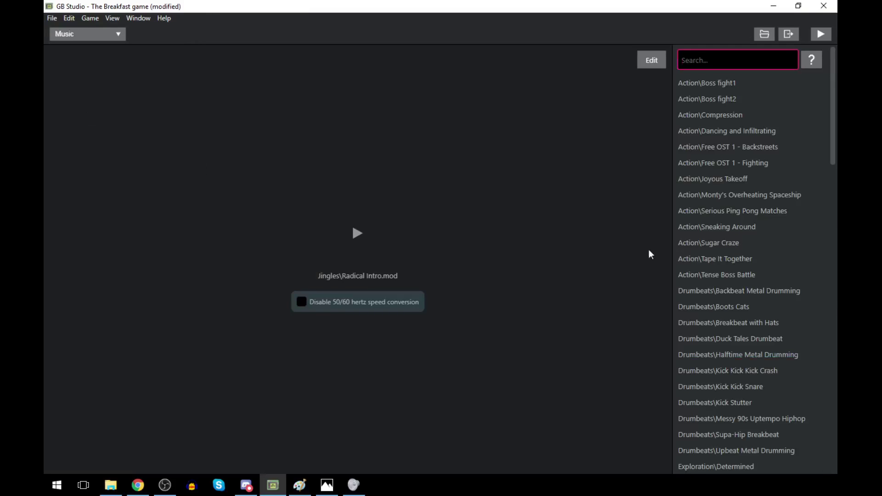
scroll(754, 349, "down", 3)
scroll(754, 381, "down", 15)
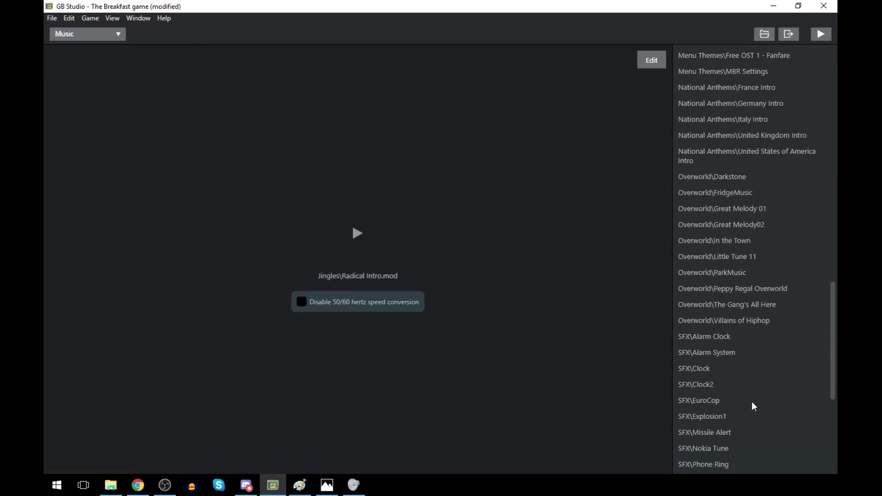
scroll(741, 398, "down", 4)
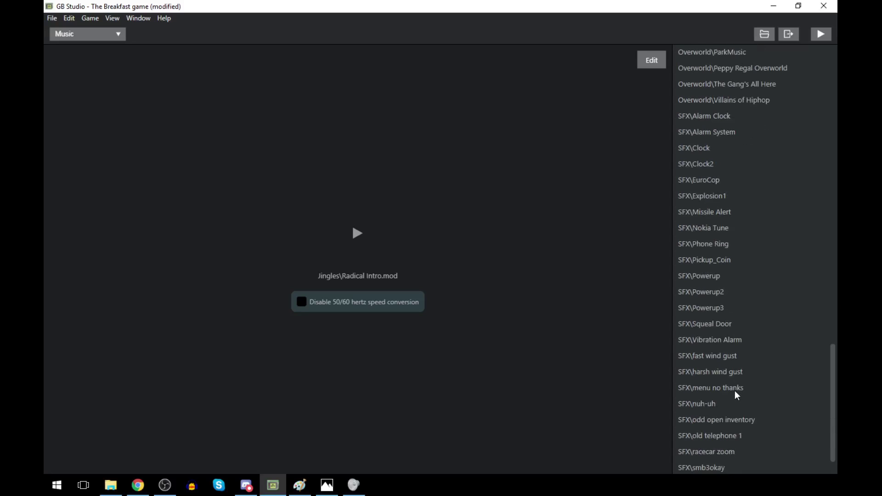
scroll(737, 395, "down", 1)
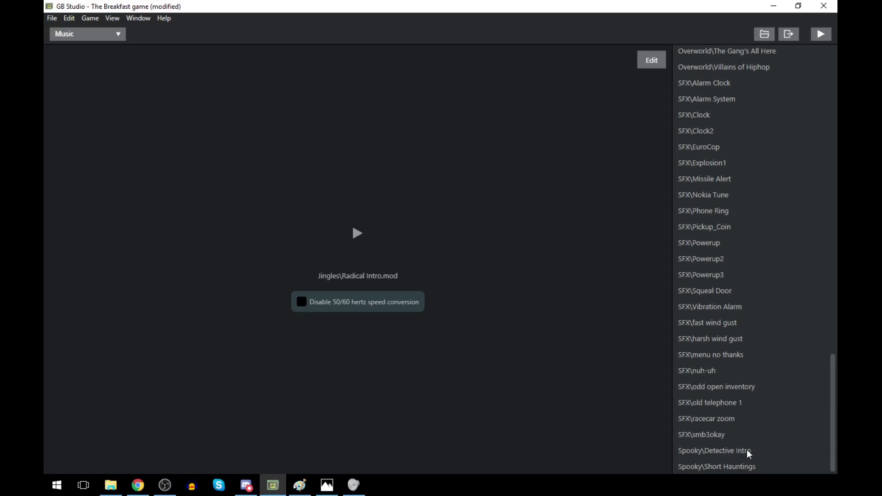
scroll(748, 454, "up", 8)
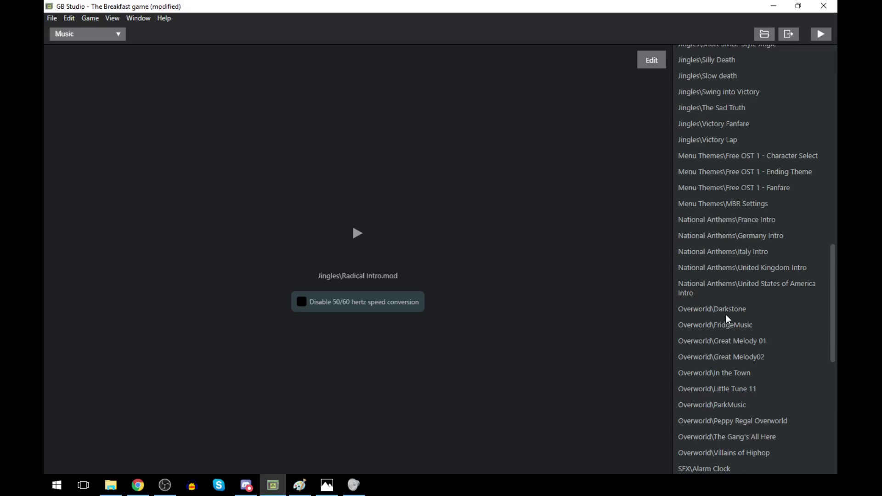
left_click(726, 314)
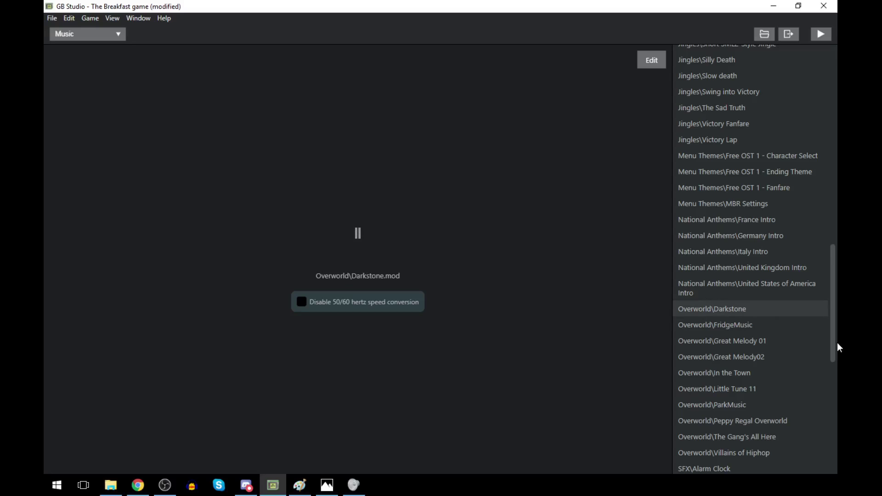
scroll(757, 269, "up", 3)
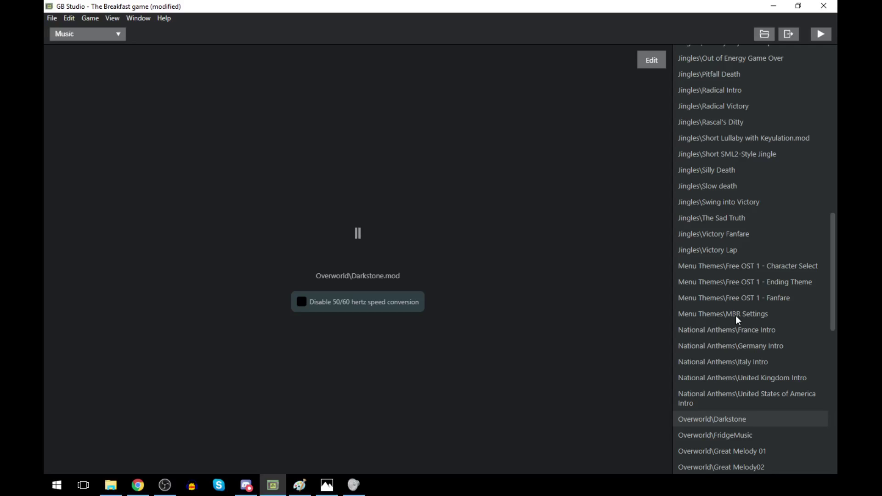
left_click(107, 33)
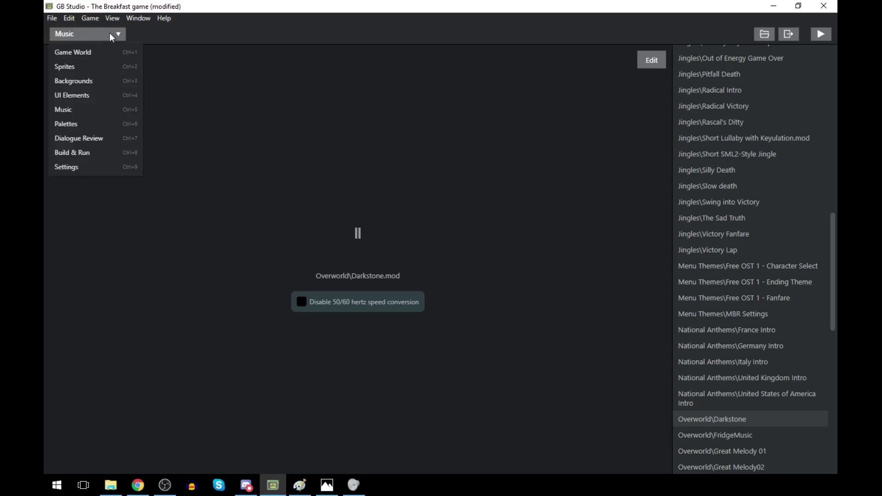
left_click(84, 57)
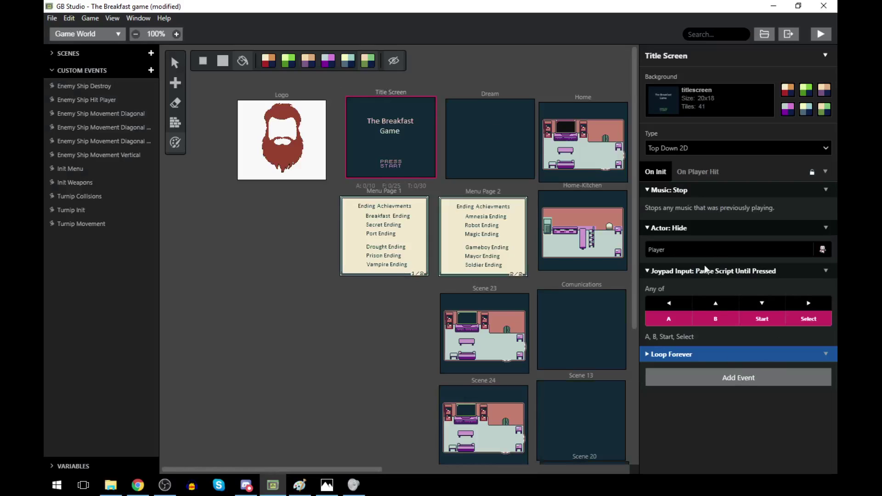
- Add a Music: Play Track event directly after Music: Stop in the Title Screen's On Init script, using the track Overworld\Darkstone
left_click(686, 382)
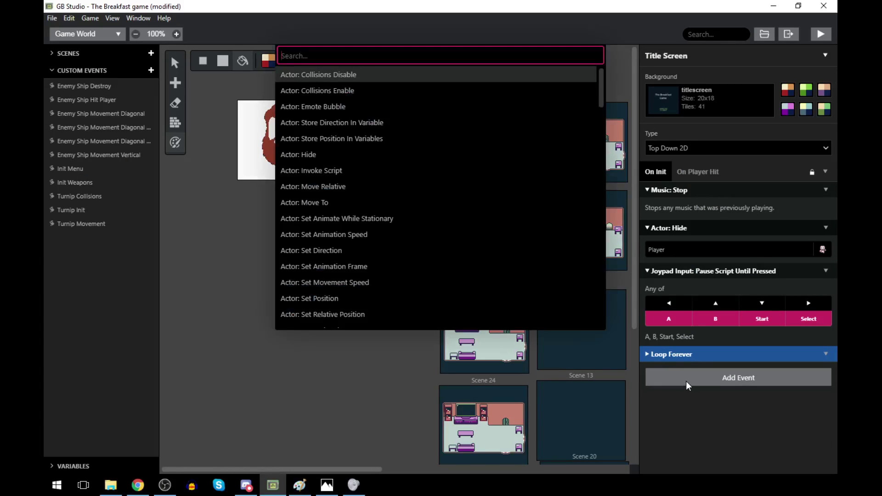
type("music")
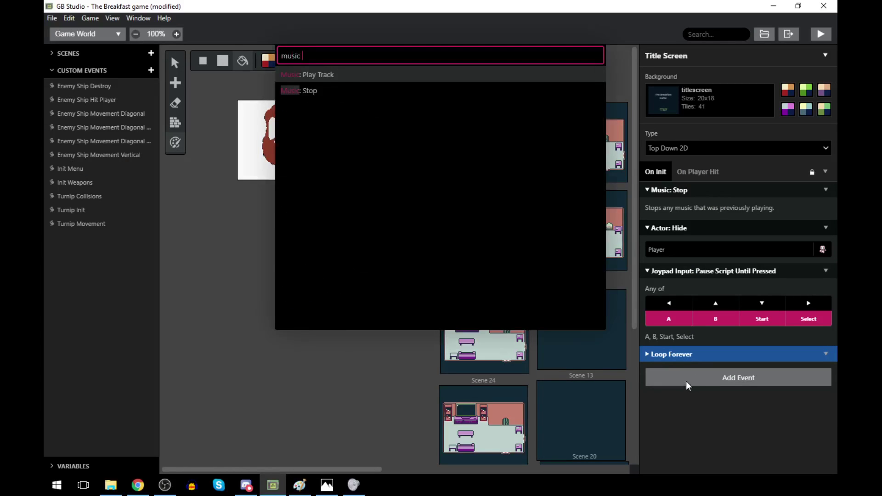
key("Return")
left_click_drag(688, 371, 693, 233)
left_click(692, 250)
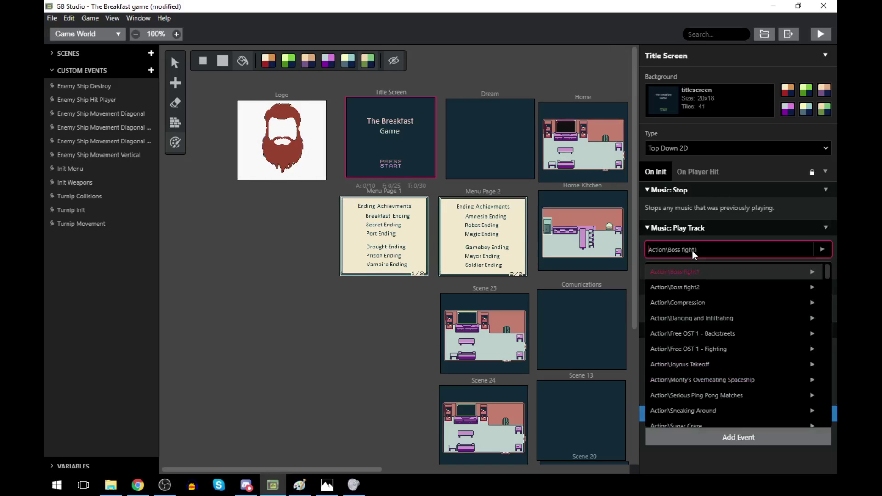
type("darks")
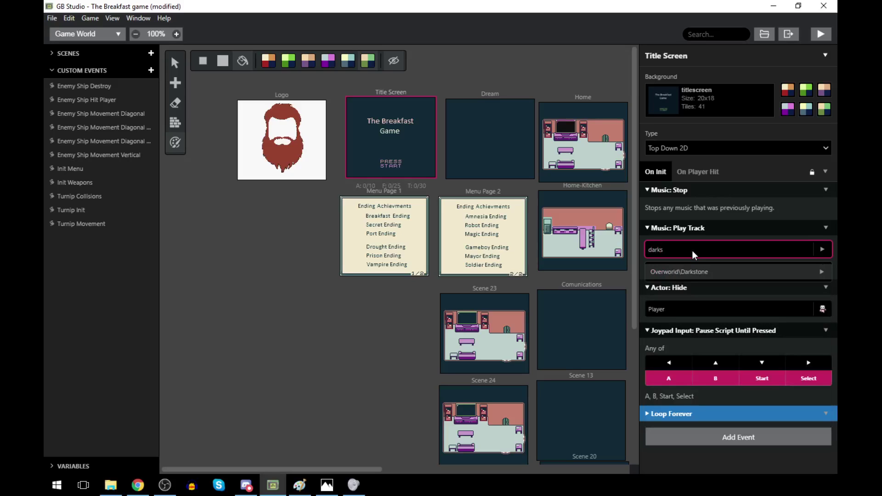
key("Return")
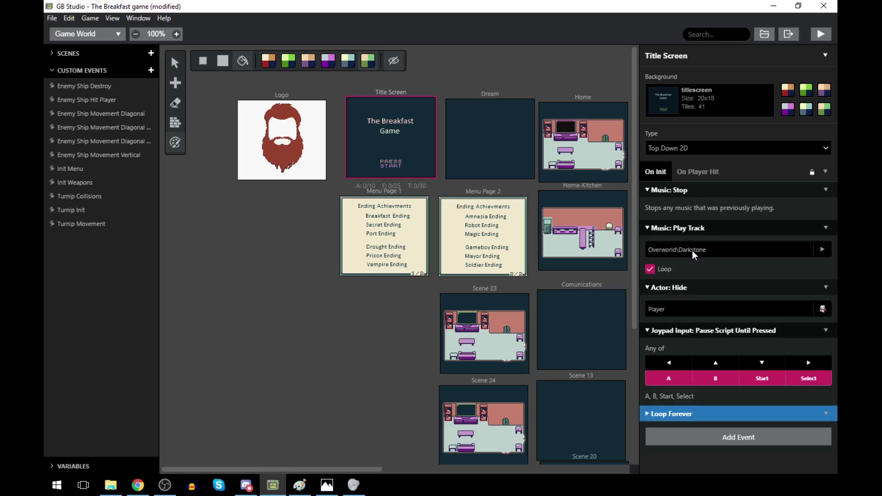
- Check the music events in the On Init scripts of the Dream and Home scenes
left_click(490, 90)
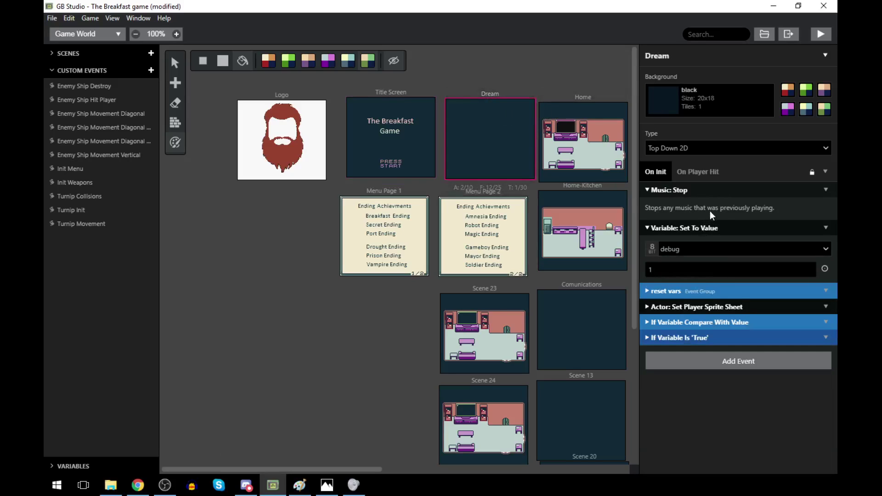
left_click(581, 96)
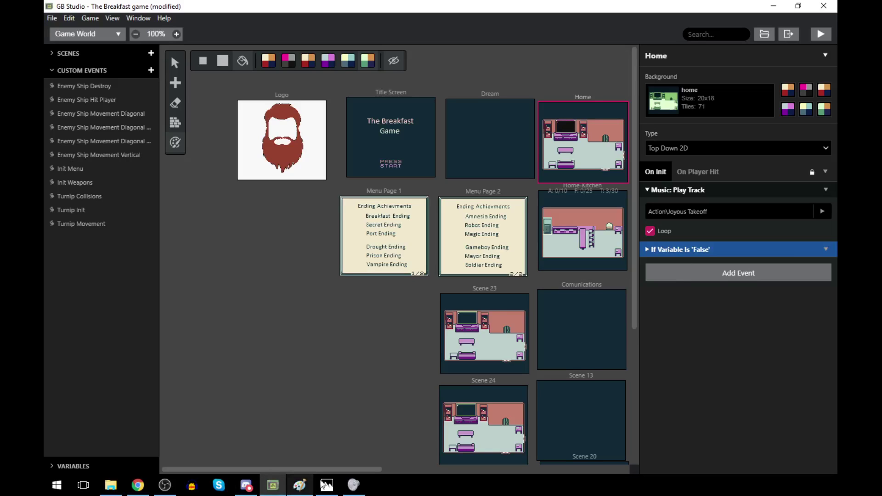
mouse_move(353, 485)
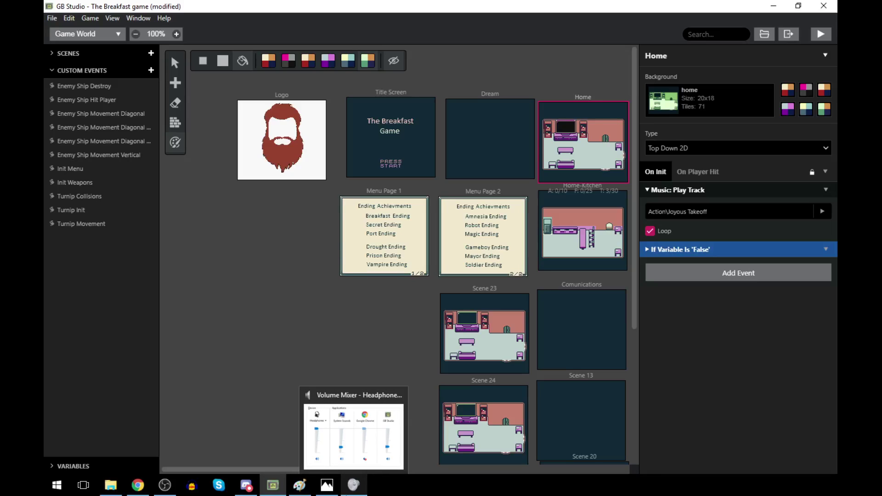
- Save the project and export the game as a ROM
key("ctrl+s")
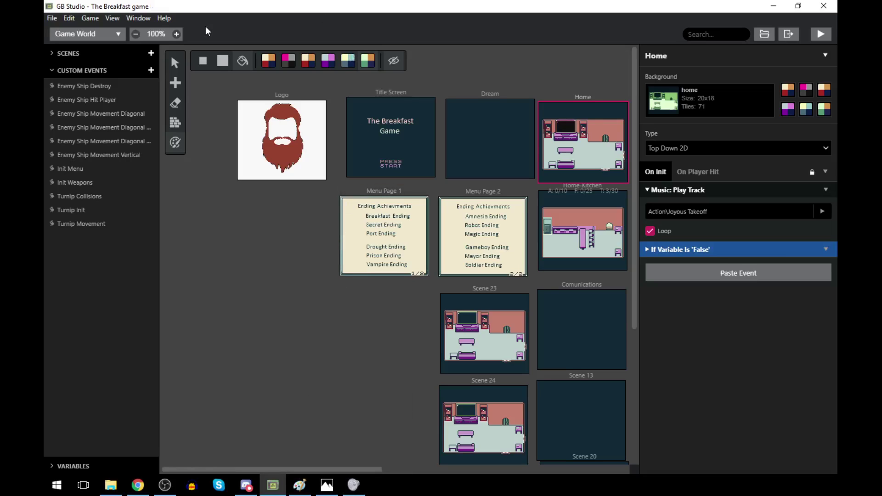
left_click(94, 18)
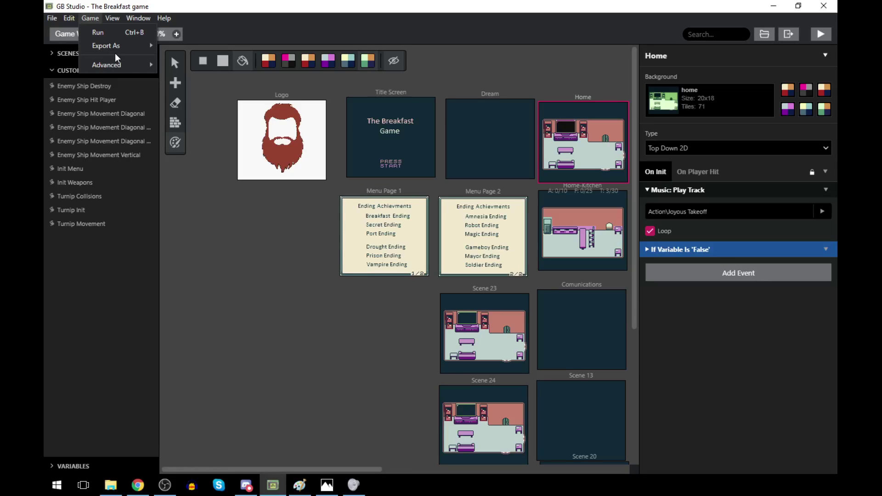
mouse_move(117, 46)
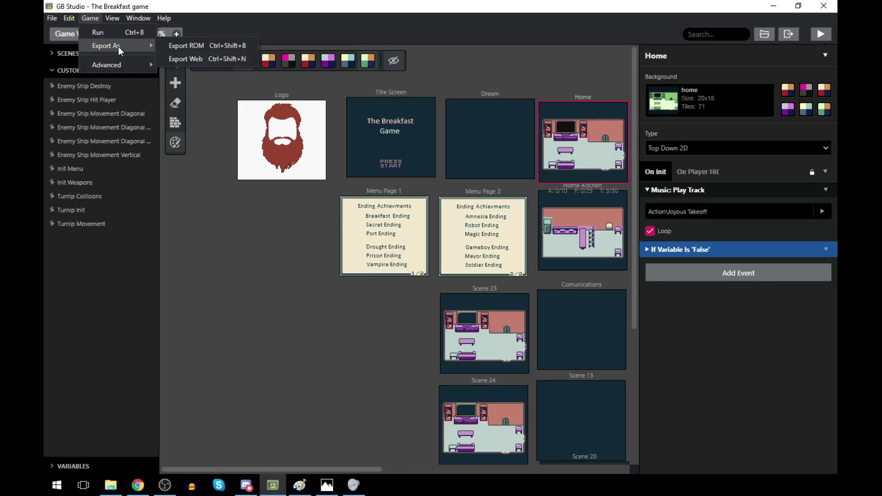
left_click(197, 46)
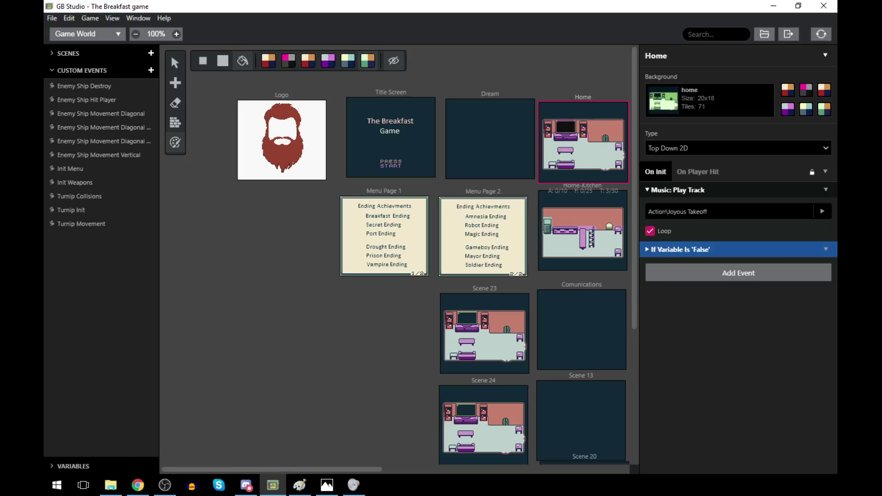
left_click(242, 488)
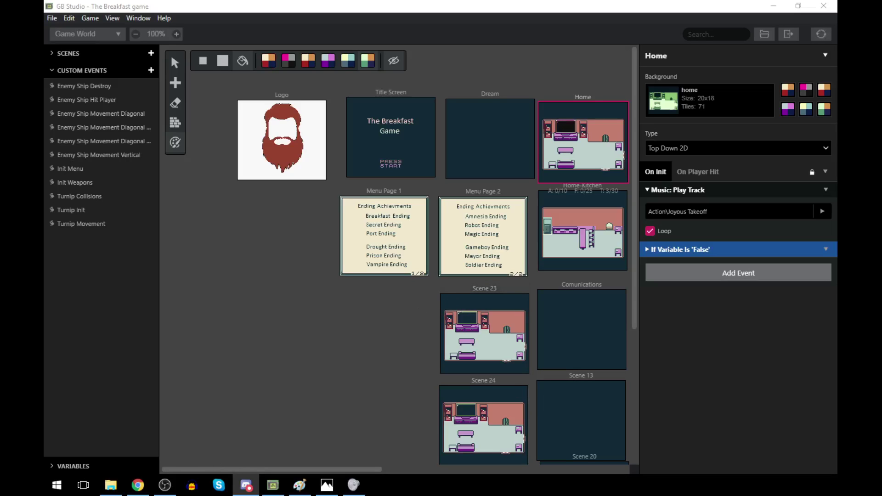
key("alt+Tab")
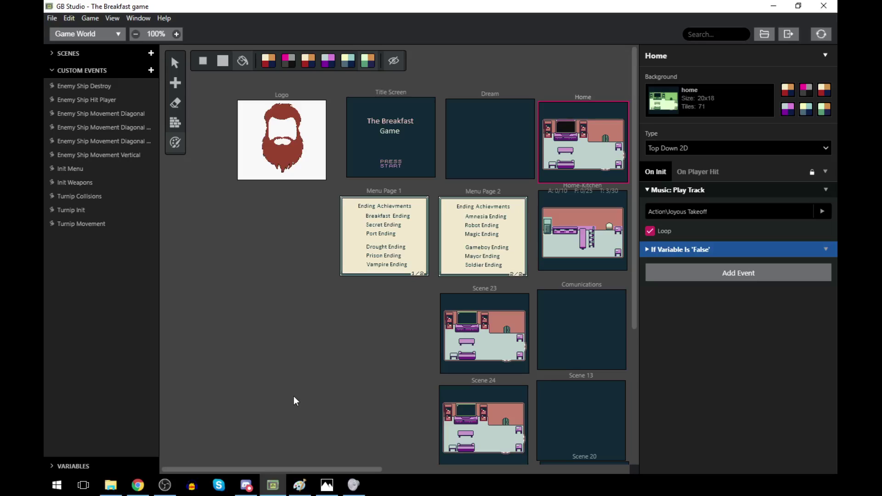
- Switch to the rom folder in File Explorer and rename the exported game.gb as The Breakfast Game Beta 9.gb
key("alt+Tab")
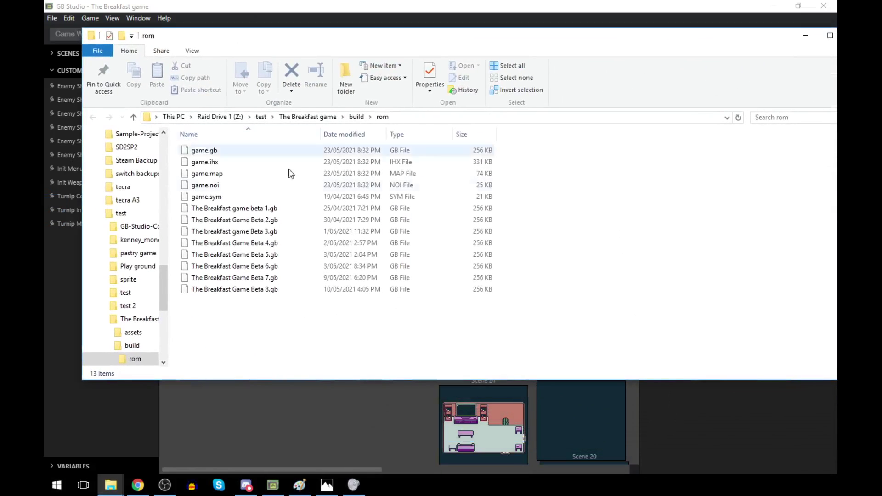
left_click(190, 150)
right_click(203, 148)
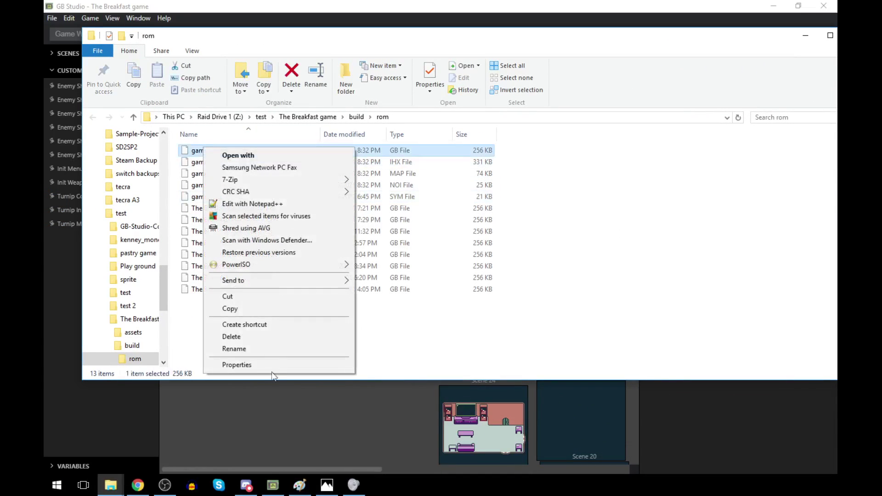
left_click(256, 348)
type("The ")
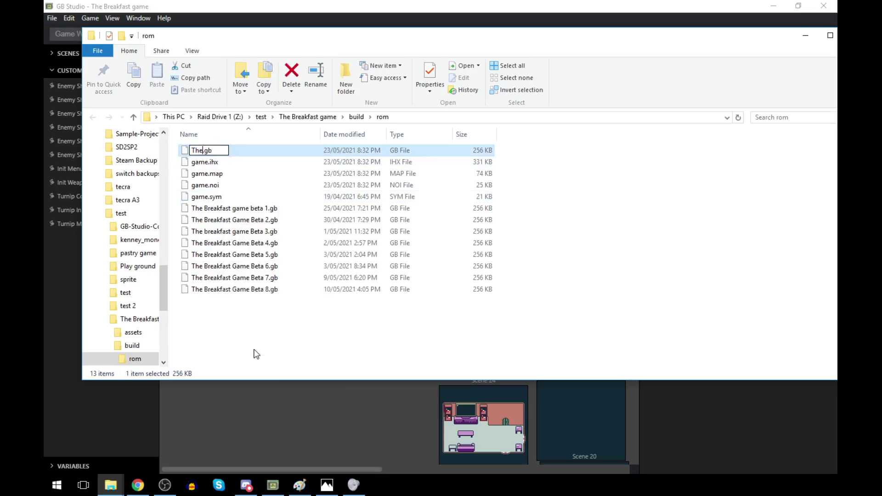
type("Breakfast Game ")
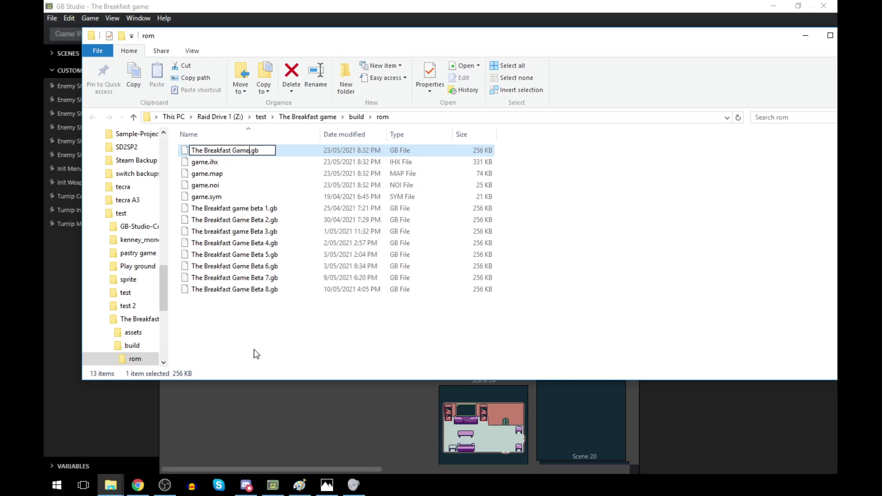
type("Beta 9")
key("Return")
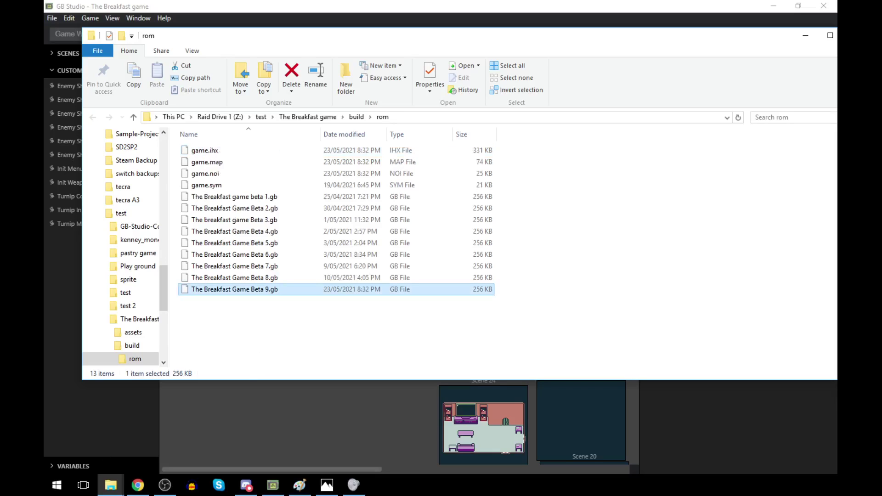
left_click_drag(467, 36, 44, 96)
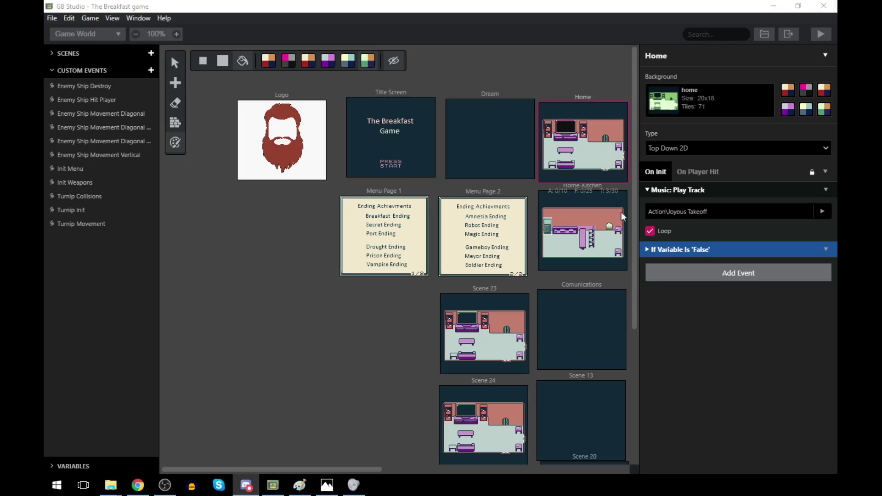
mouse_move(501, 7)
left_mouse_down()
mouse_move(482, 74)
mouse_move(465, 7)
left_mouse_up()
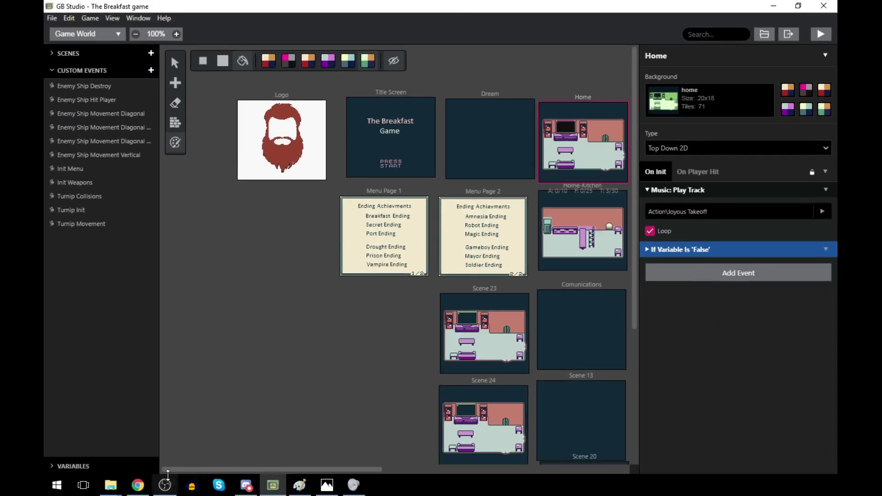
left_click(147, 488)
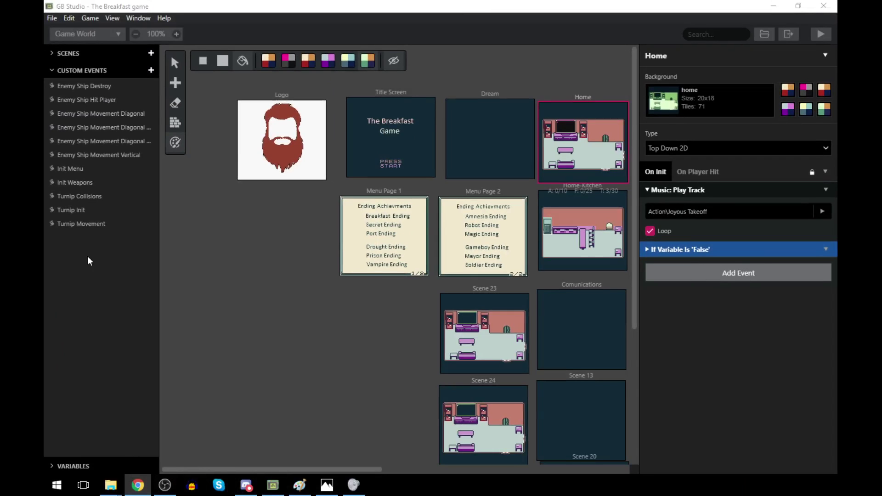
- Close the leftover Volume Mixer, the Veund-Logo.png photo viewer and home.png in Paint, and return to GB Studio
mouse_move(354, 485)
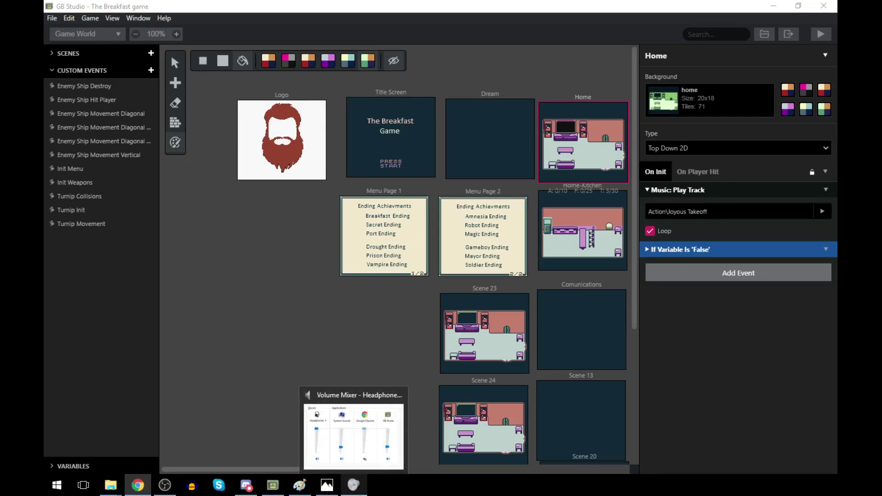
left_click(326, 485)
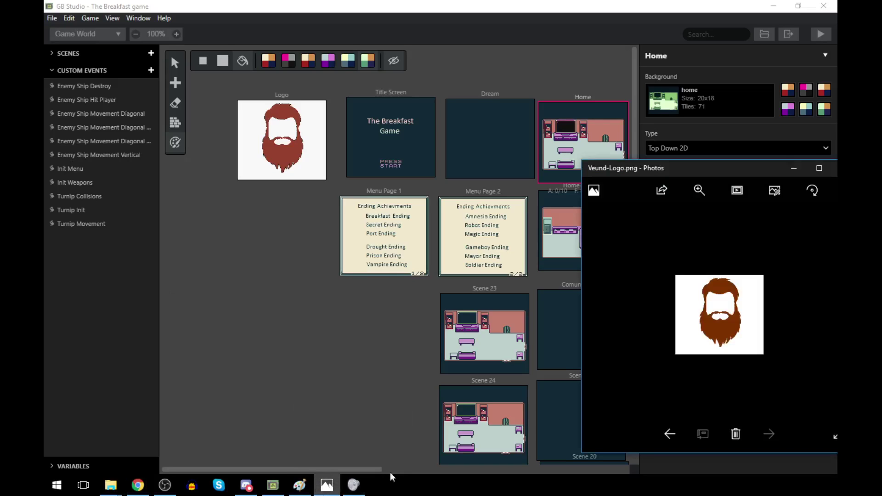
left_click_drag(780, 172, 634, 148)
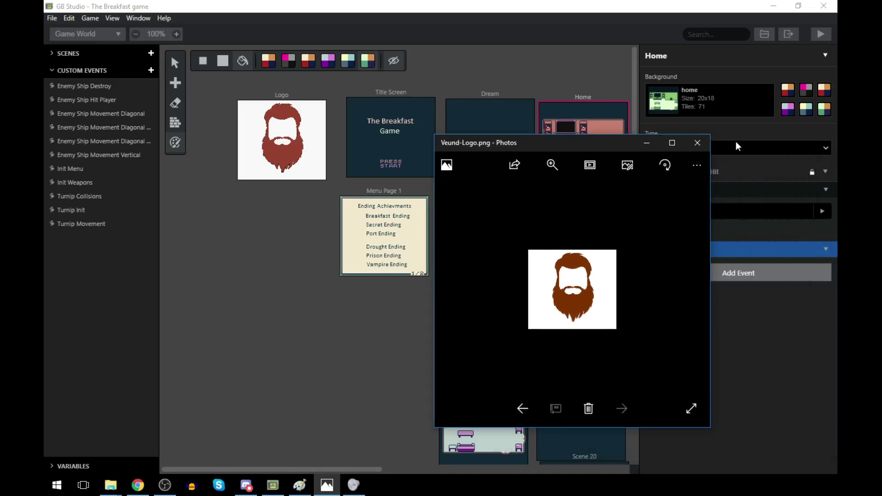
left_click(702, 145)
mouse_move(265, 485)
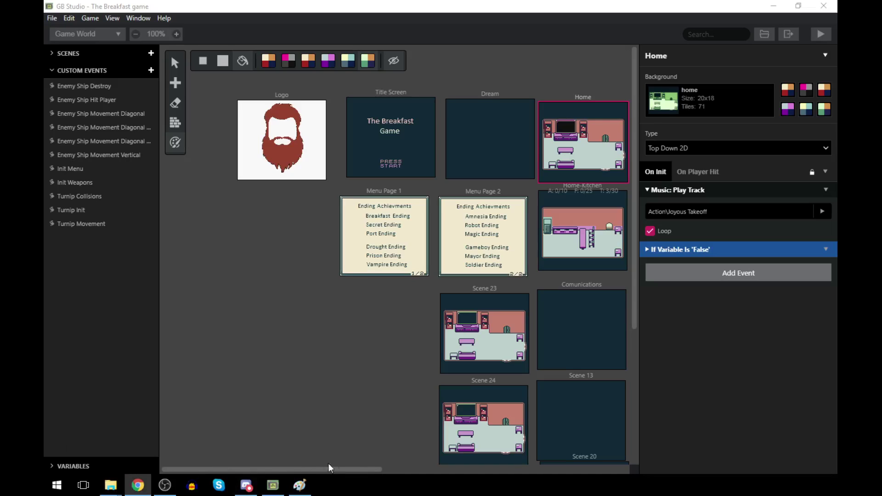
left_click(299, 485)
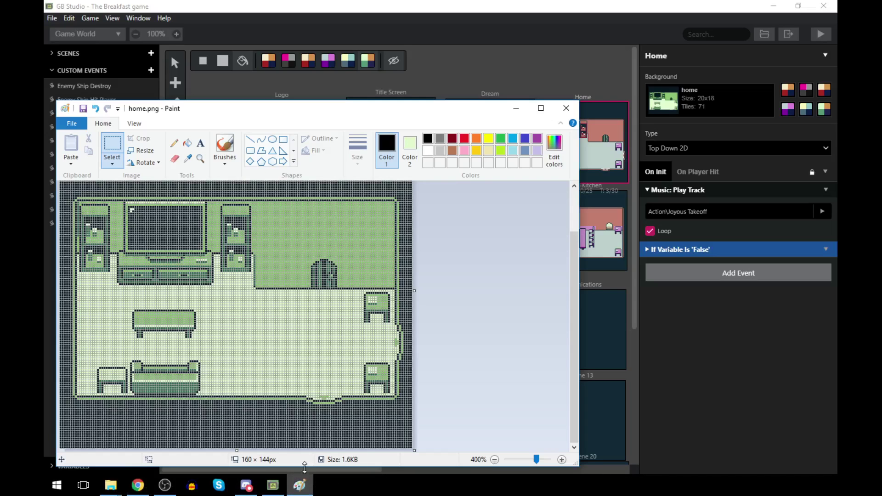
left_click(565, 109)
mouse_move(163, 493)
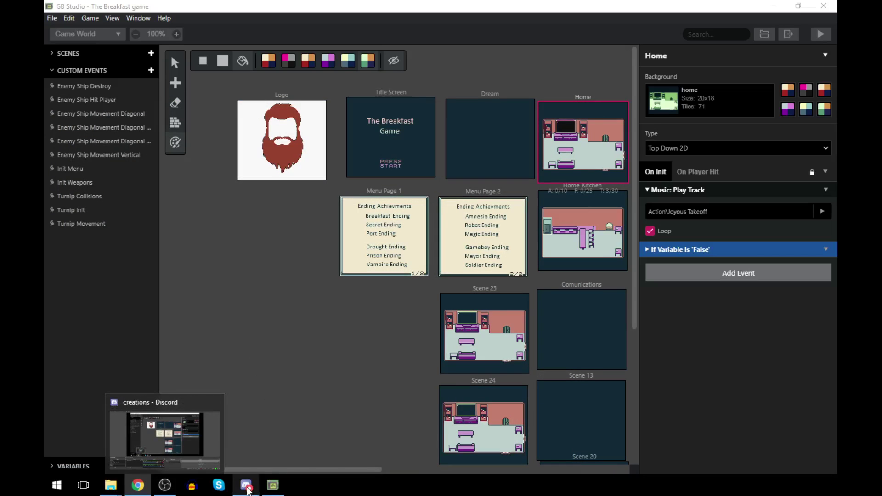
left_click(274, 487)
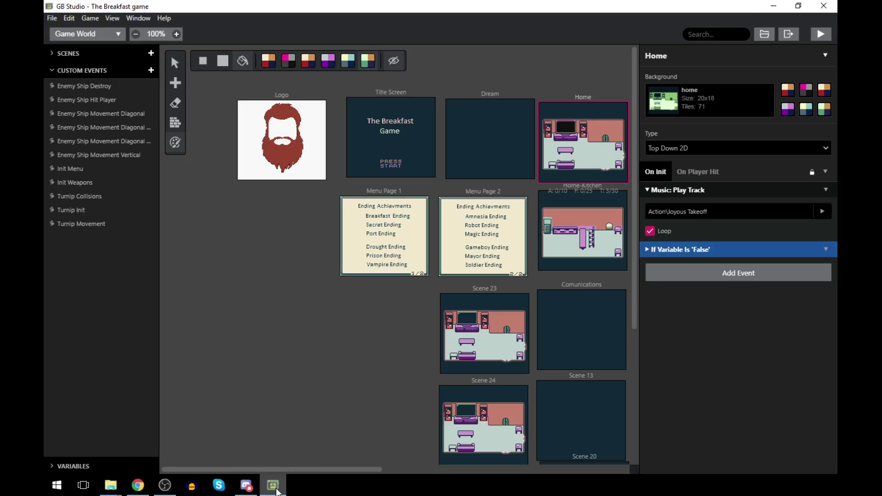